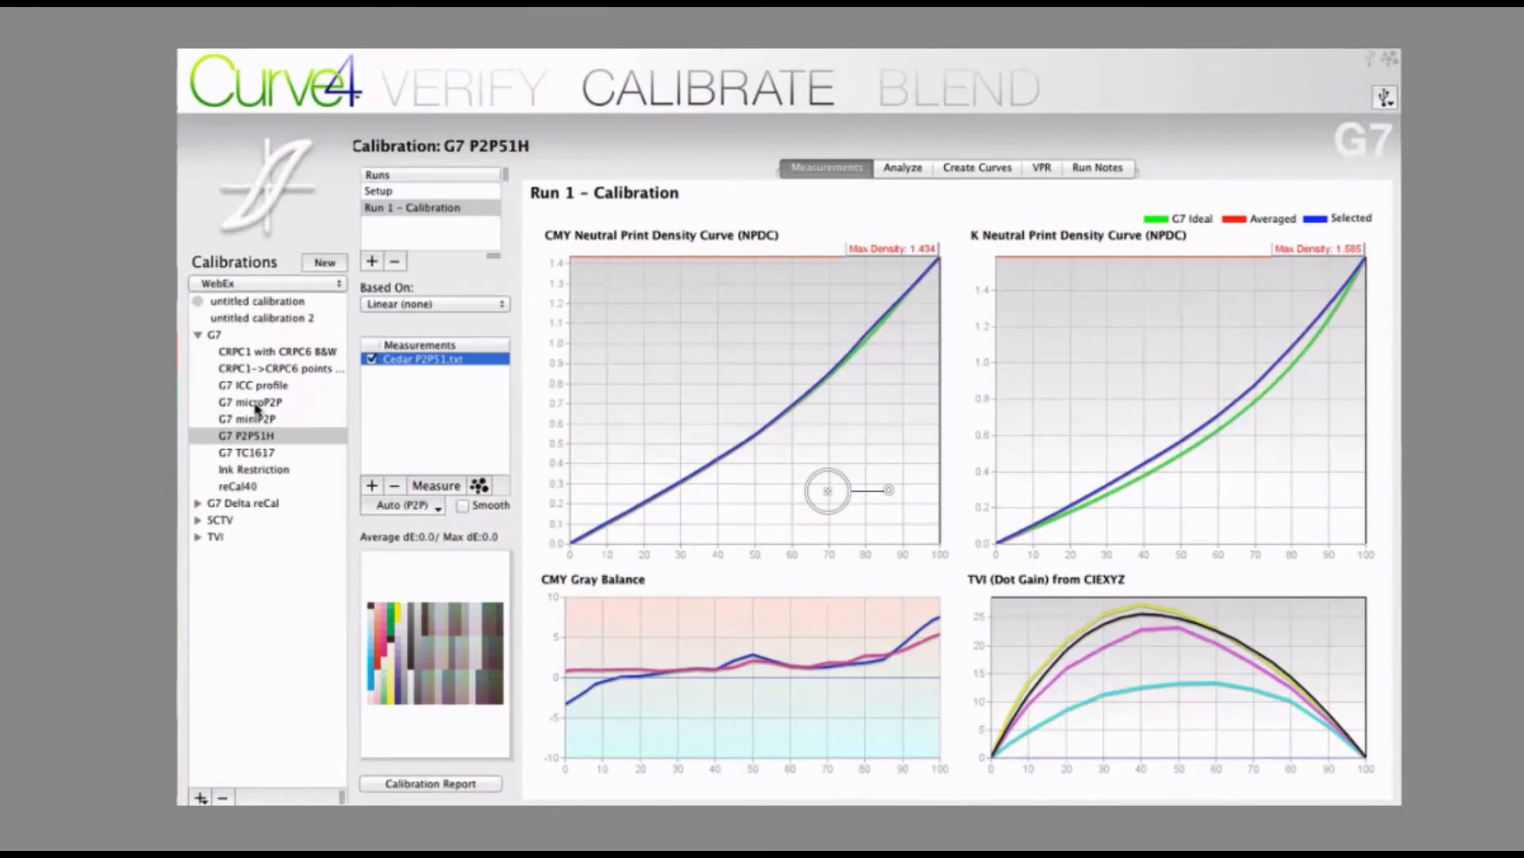
pyautogui.click(255, 404)
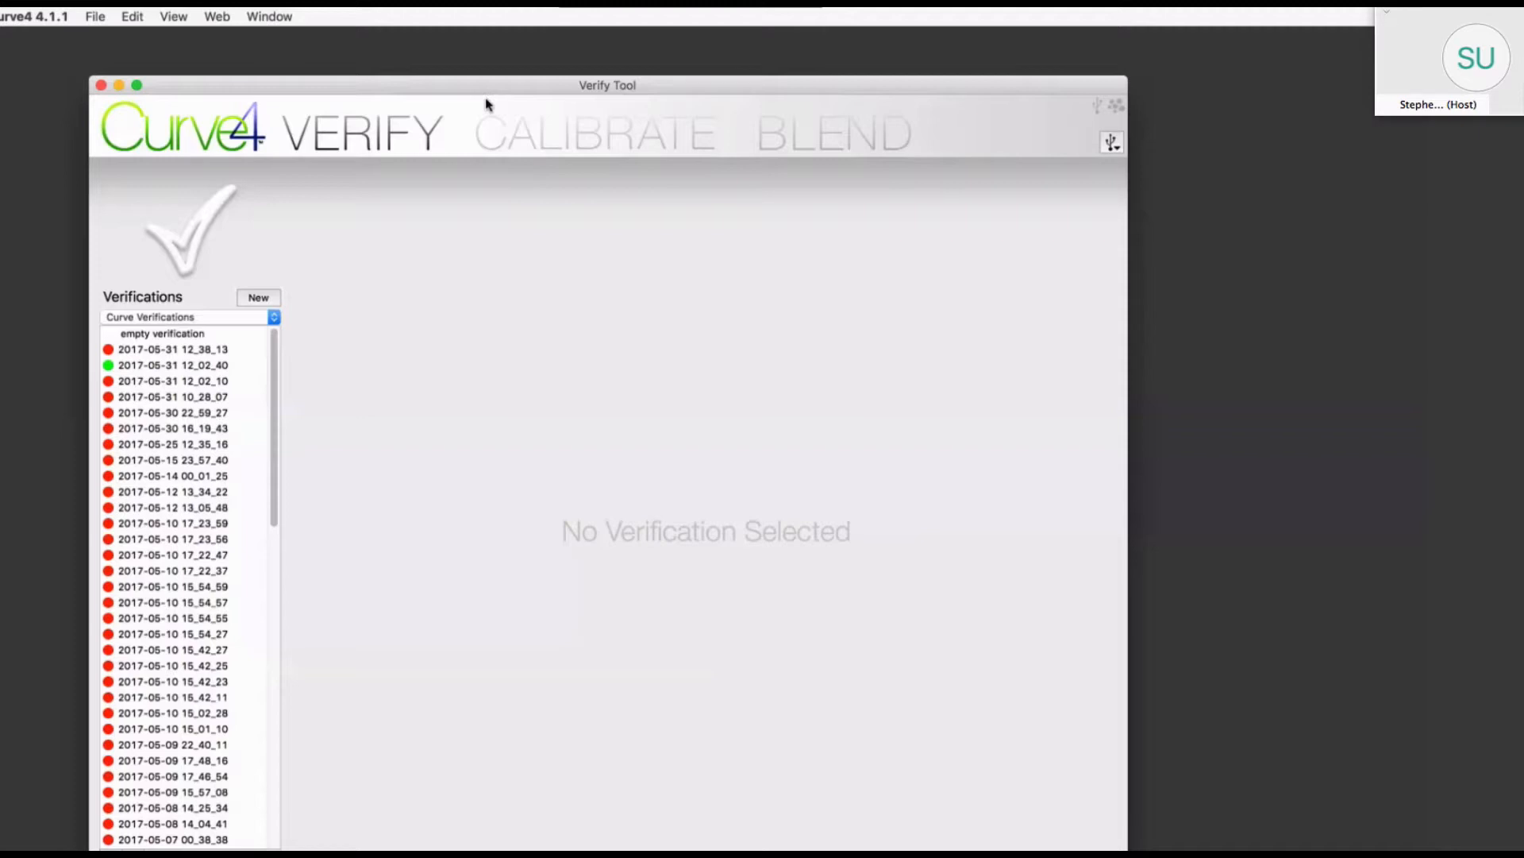
# View the Calibrate and Blend tools, ending back in the Verify tool
pyautogui.click(604, 141)
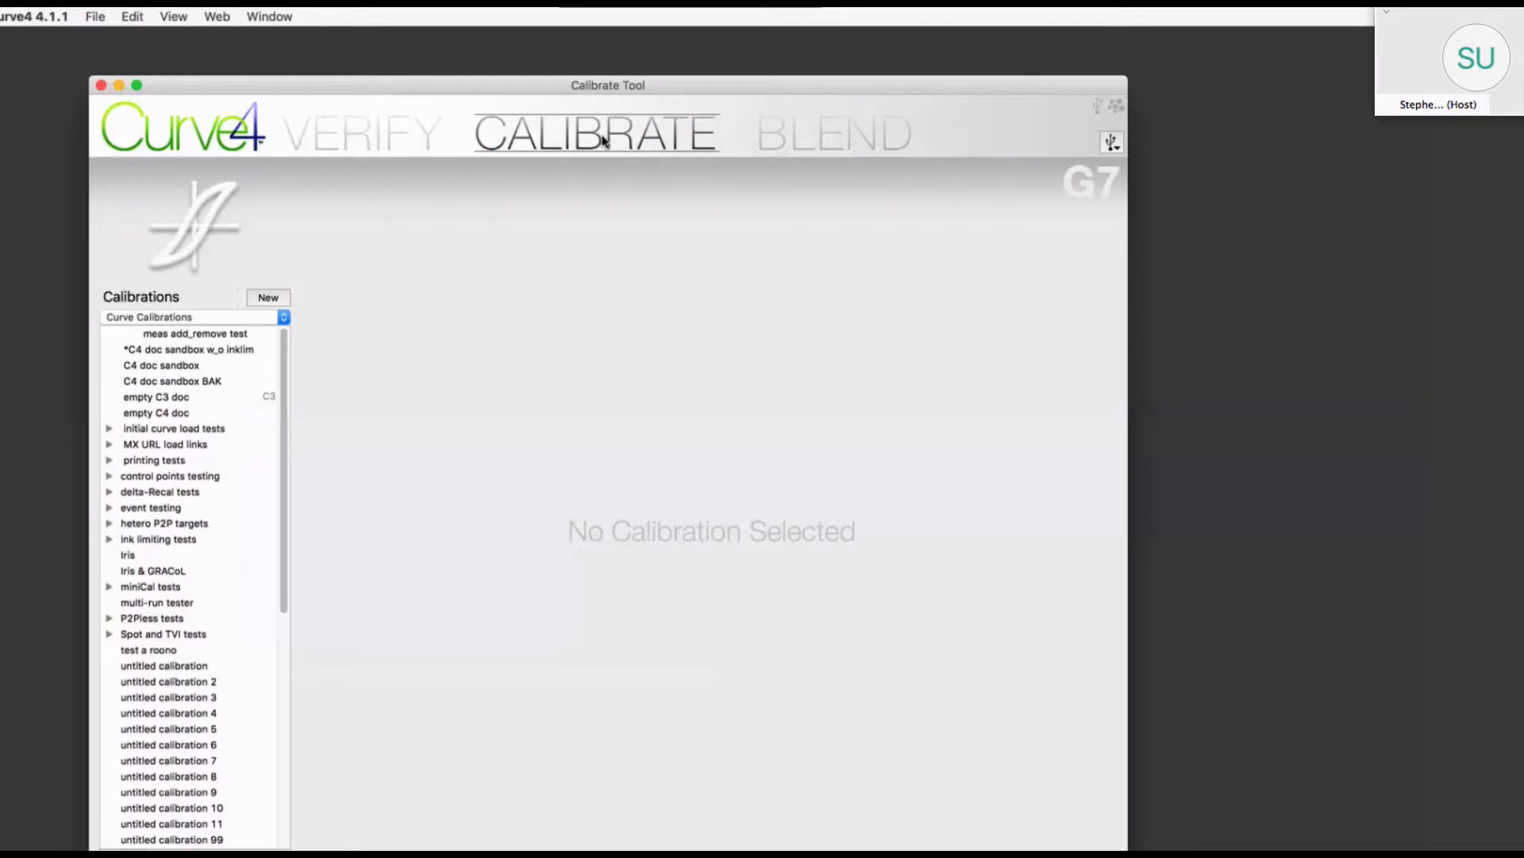
pyautogui.click(852, 143)
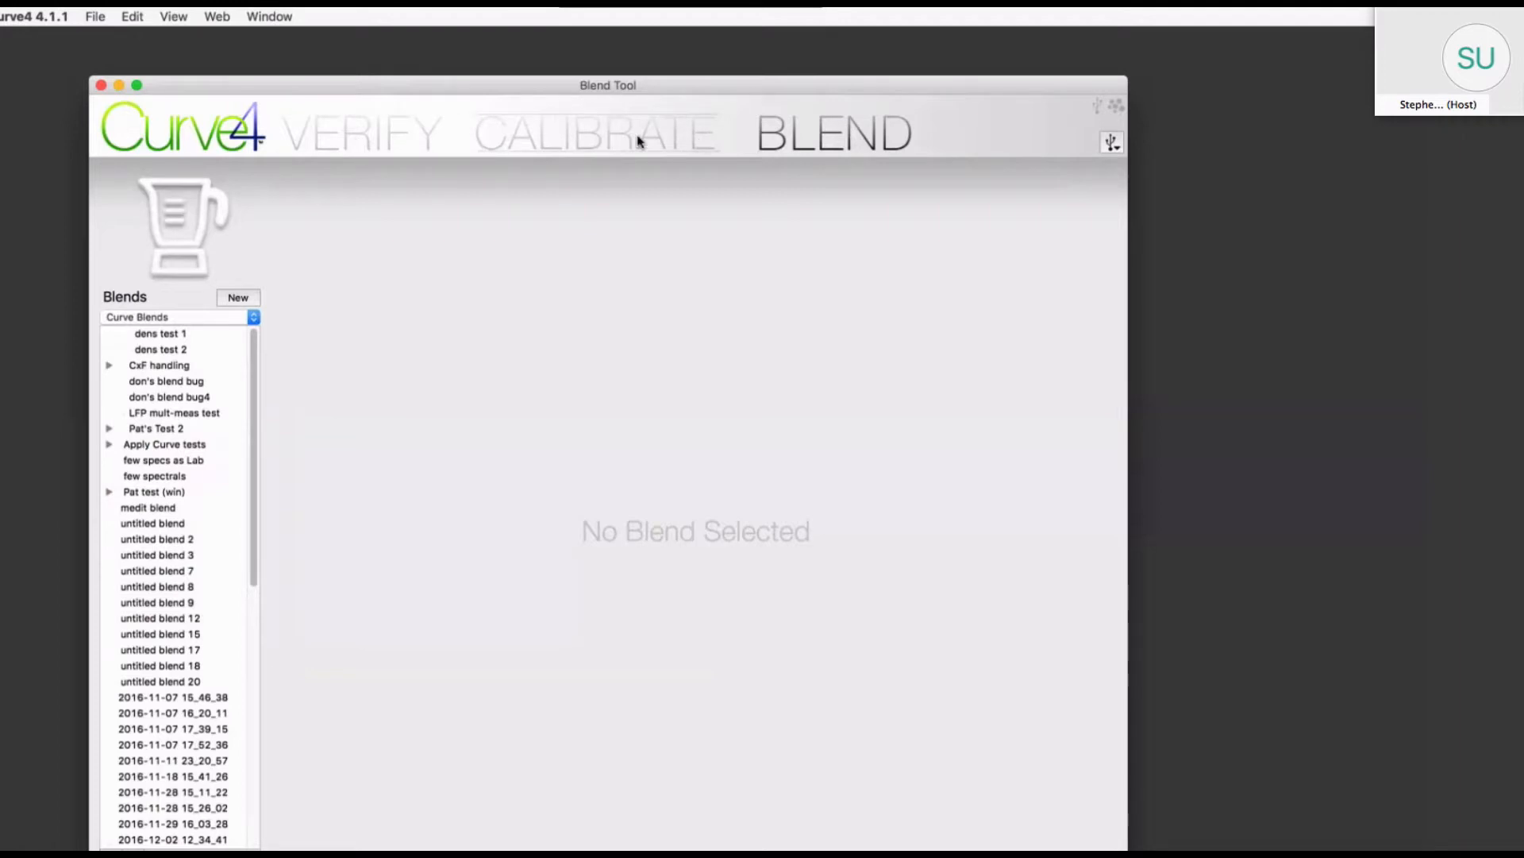
pyautogui.click(384, 133)
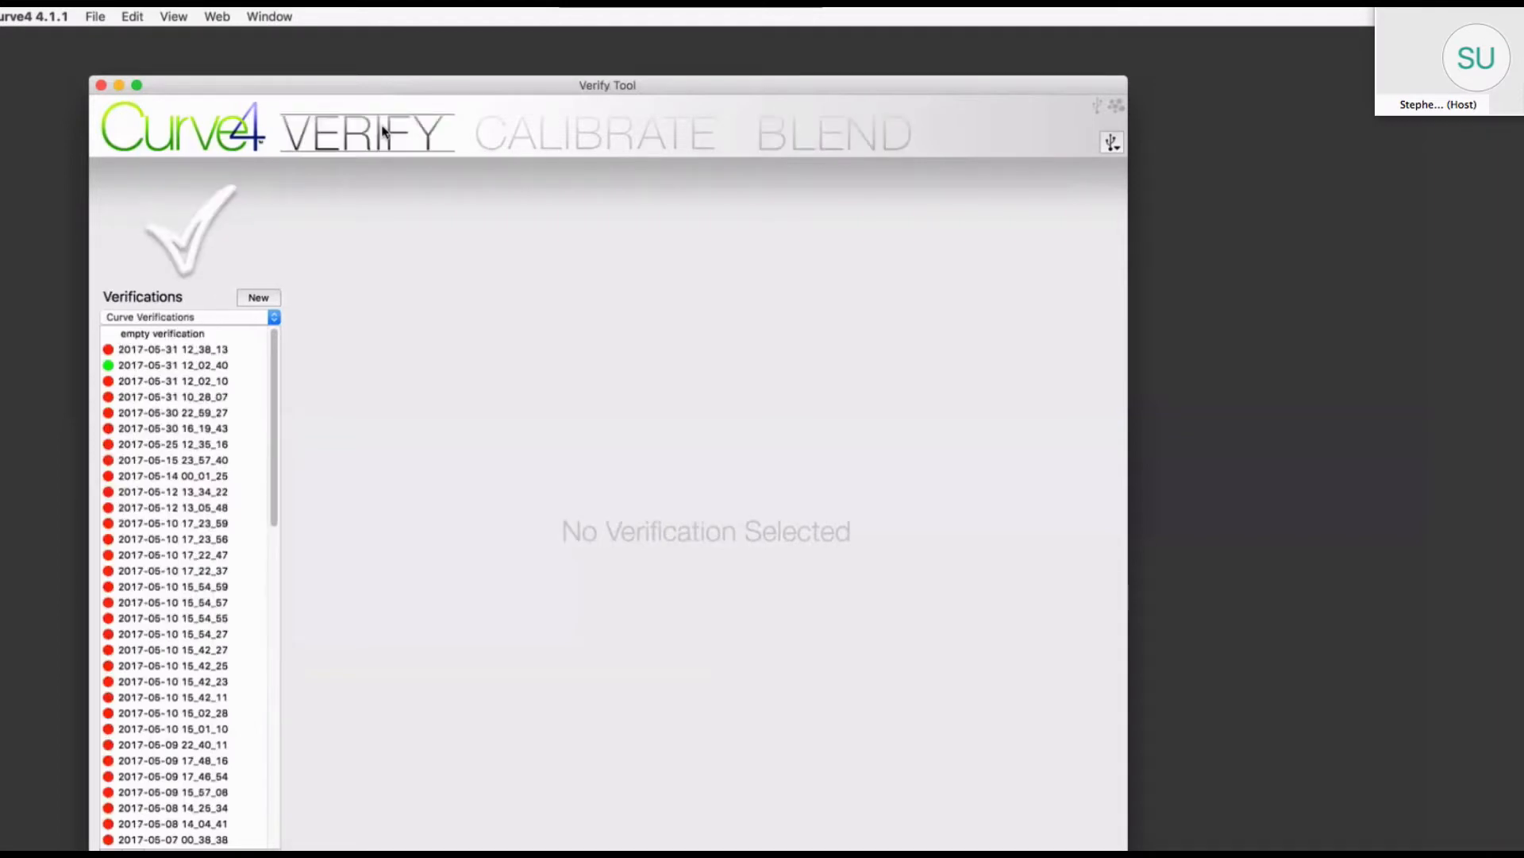
# Create a new verification from P2P51_iris.txt and add the CX IT874V_Ref-Final +Iris Lab.txt measurements to it
pyautogui.click(259, 298)
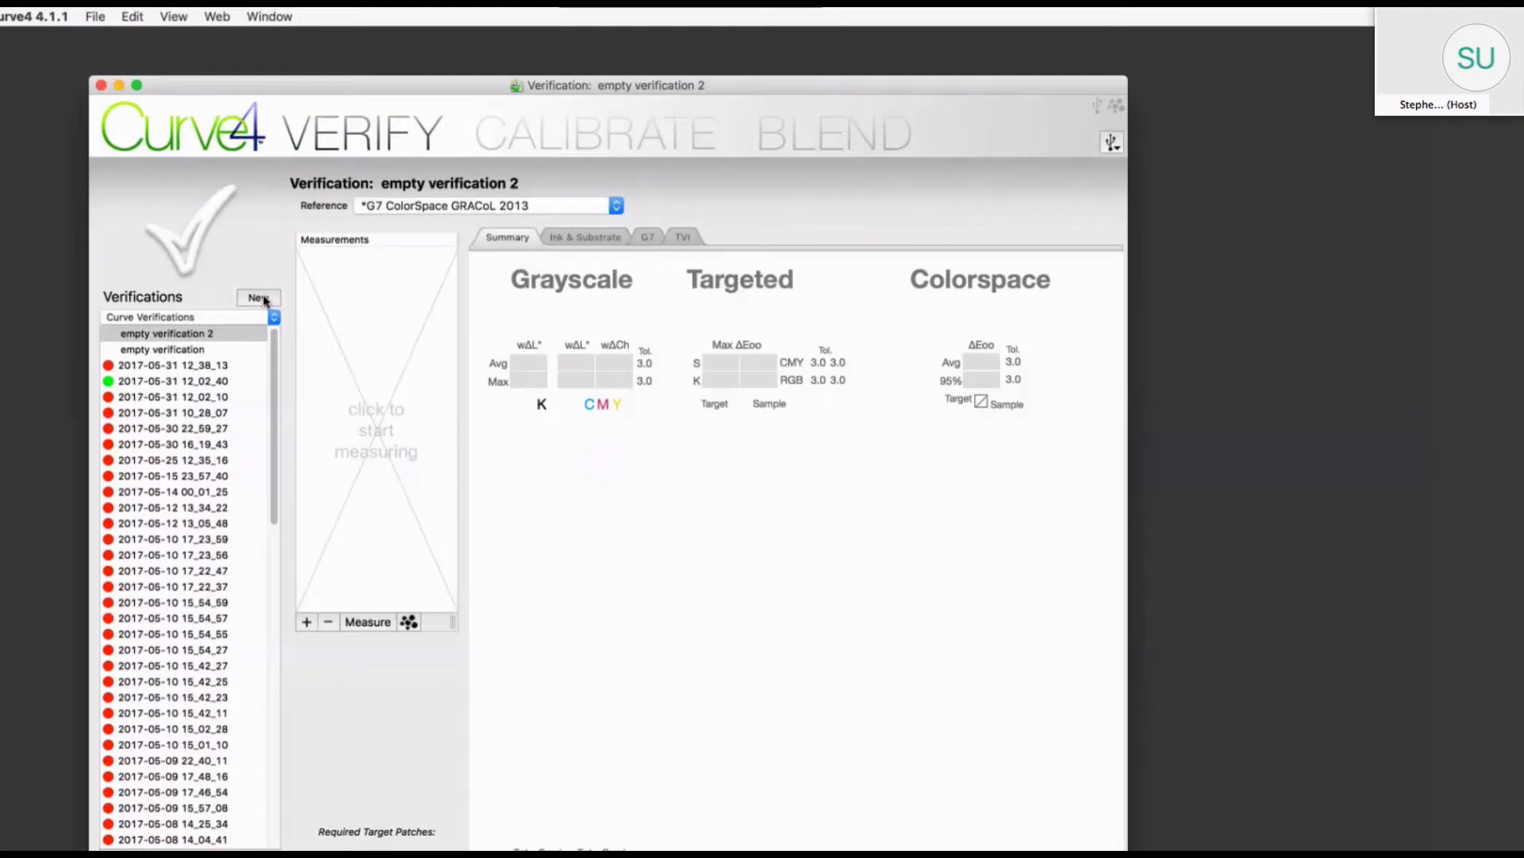
pyautogui.click(399, 407)
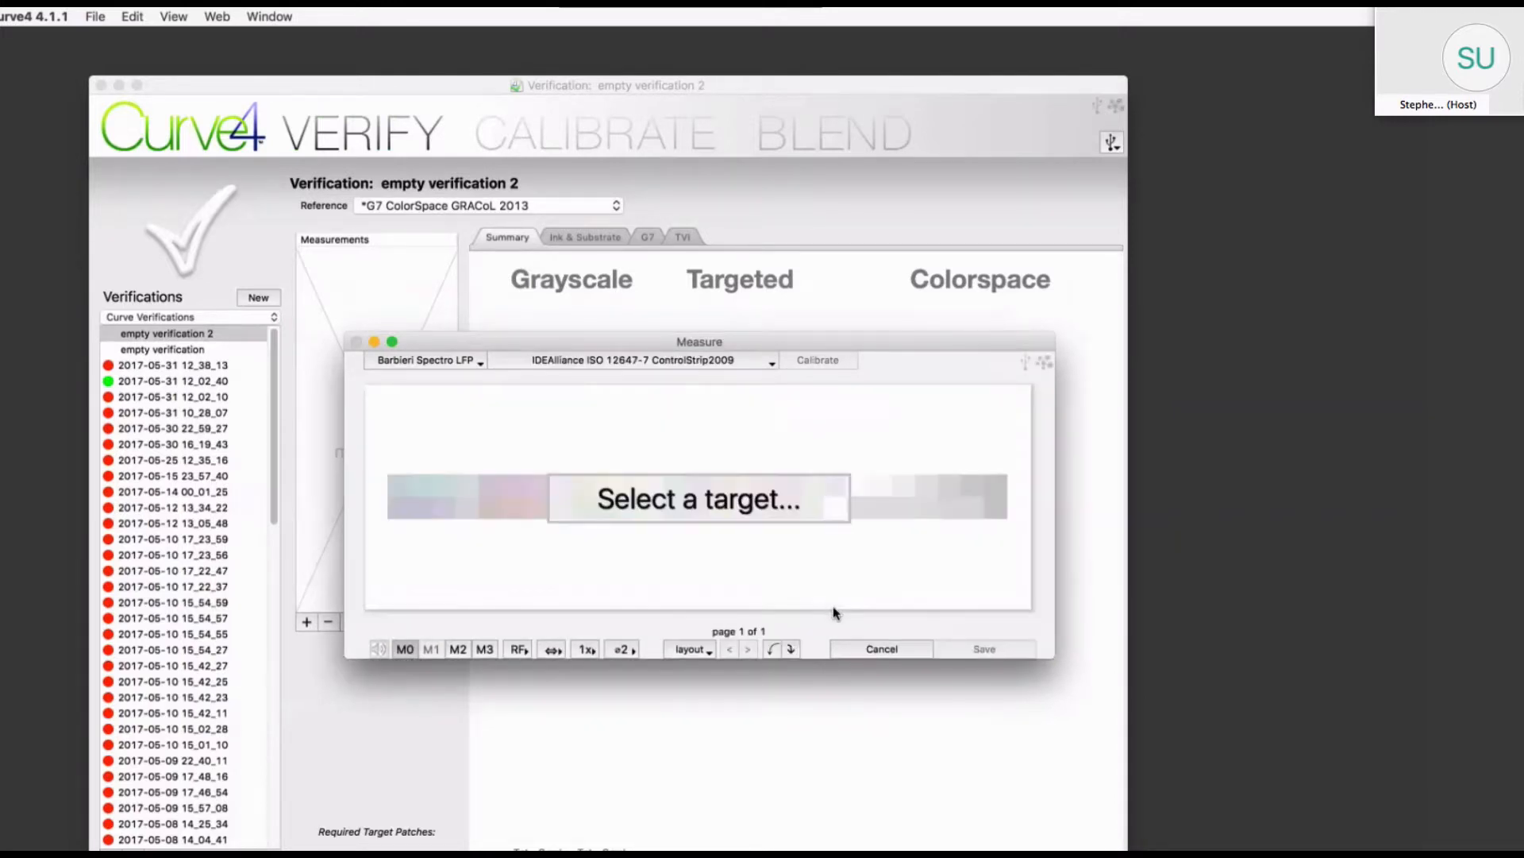
pyautogui.click(933, 721)
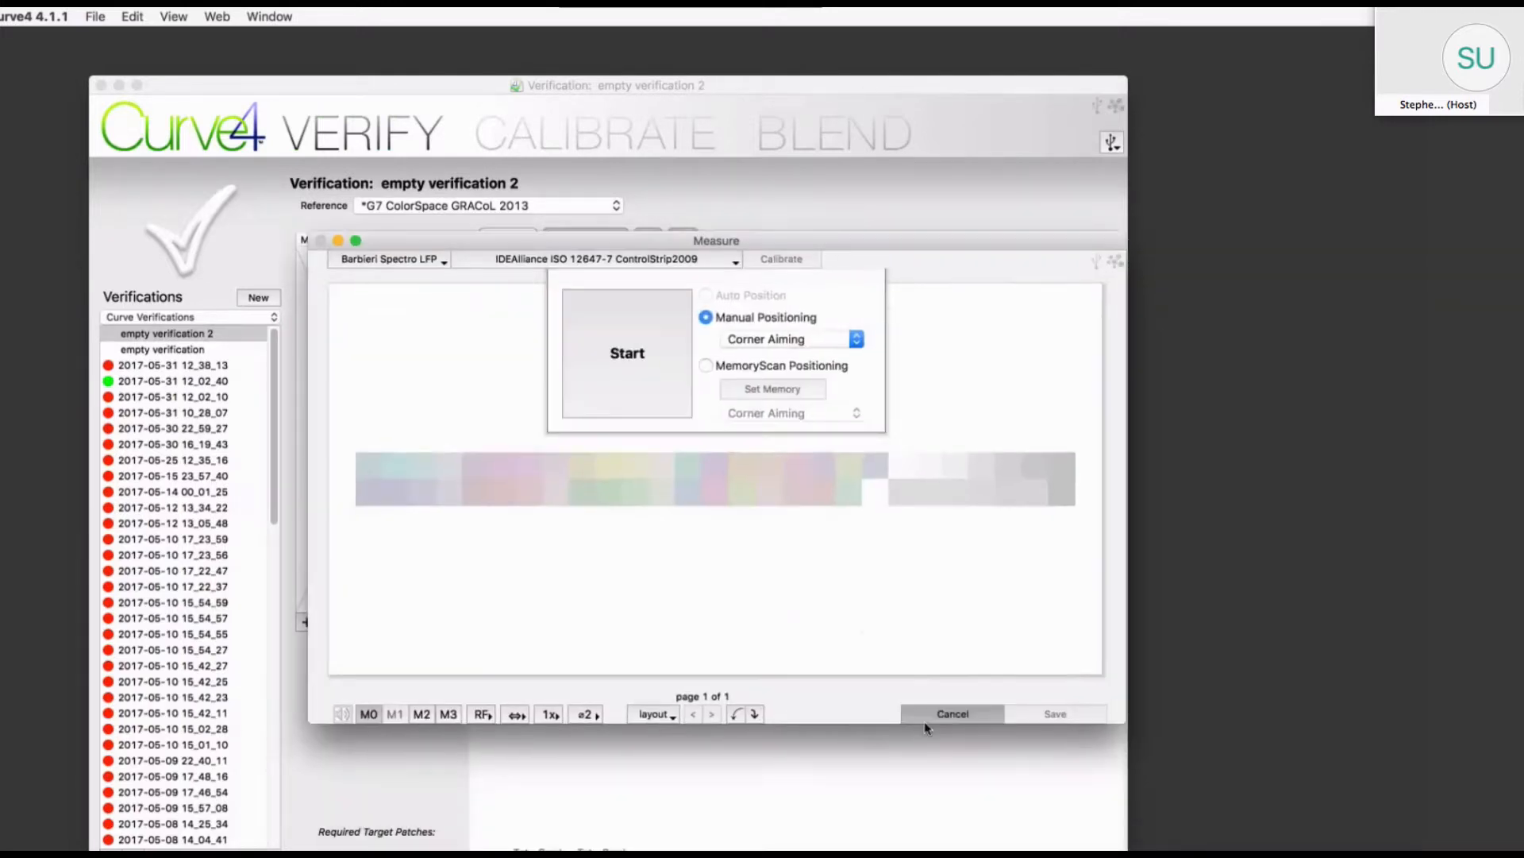
pyautogui.click(304, 622)
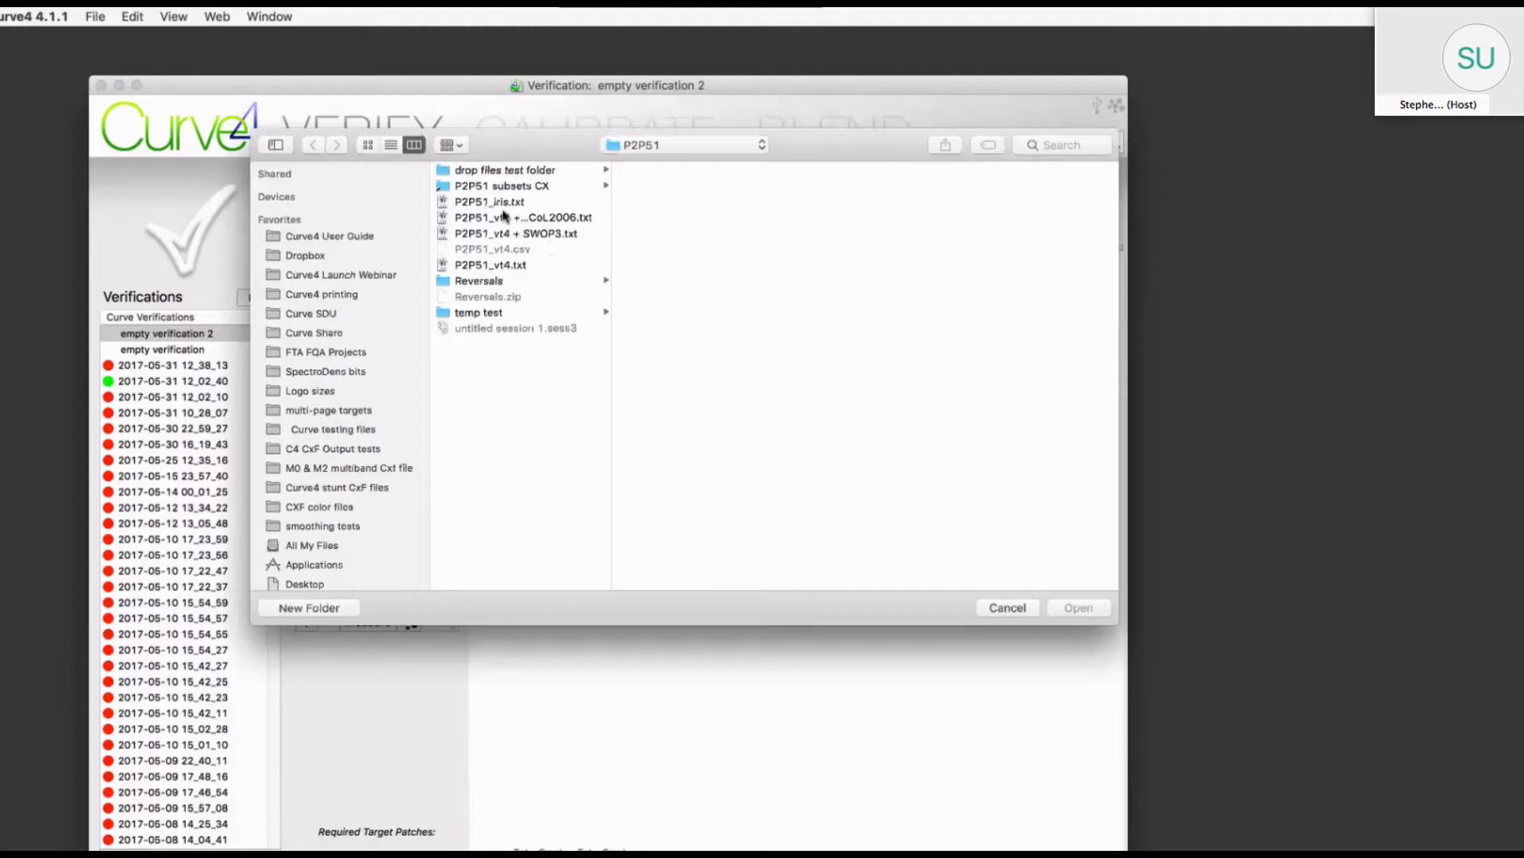
pyautogui.doubleClick(495, 202)
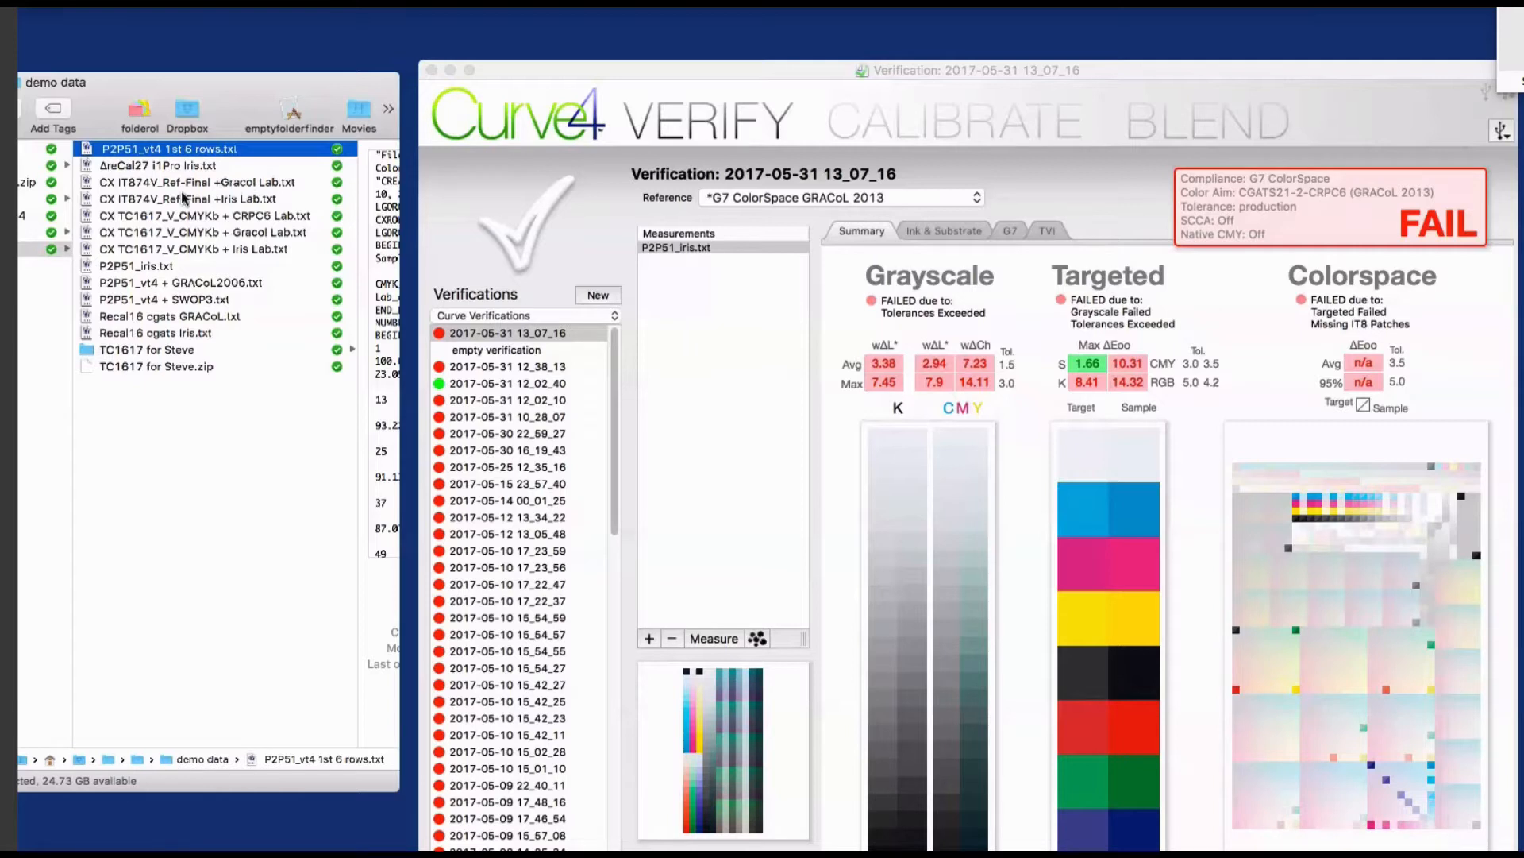
pyautogui.moveTo(91, 197); pyautogui.dragTo(714, 369)
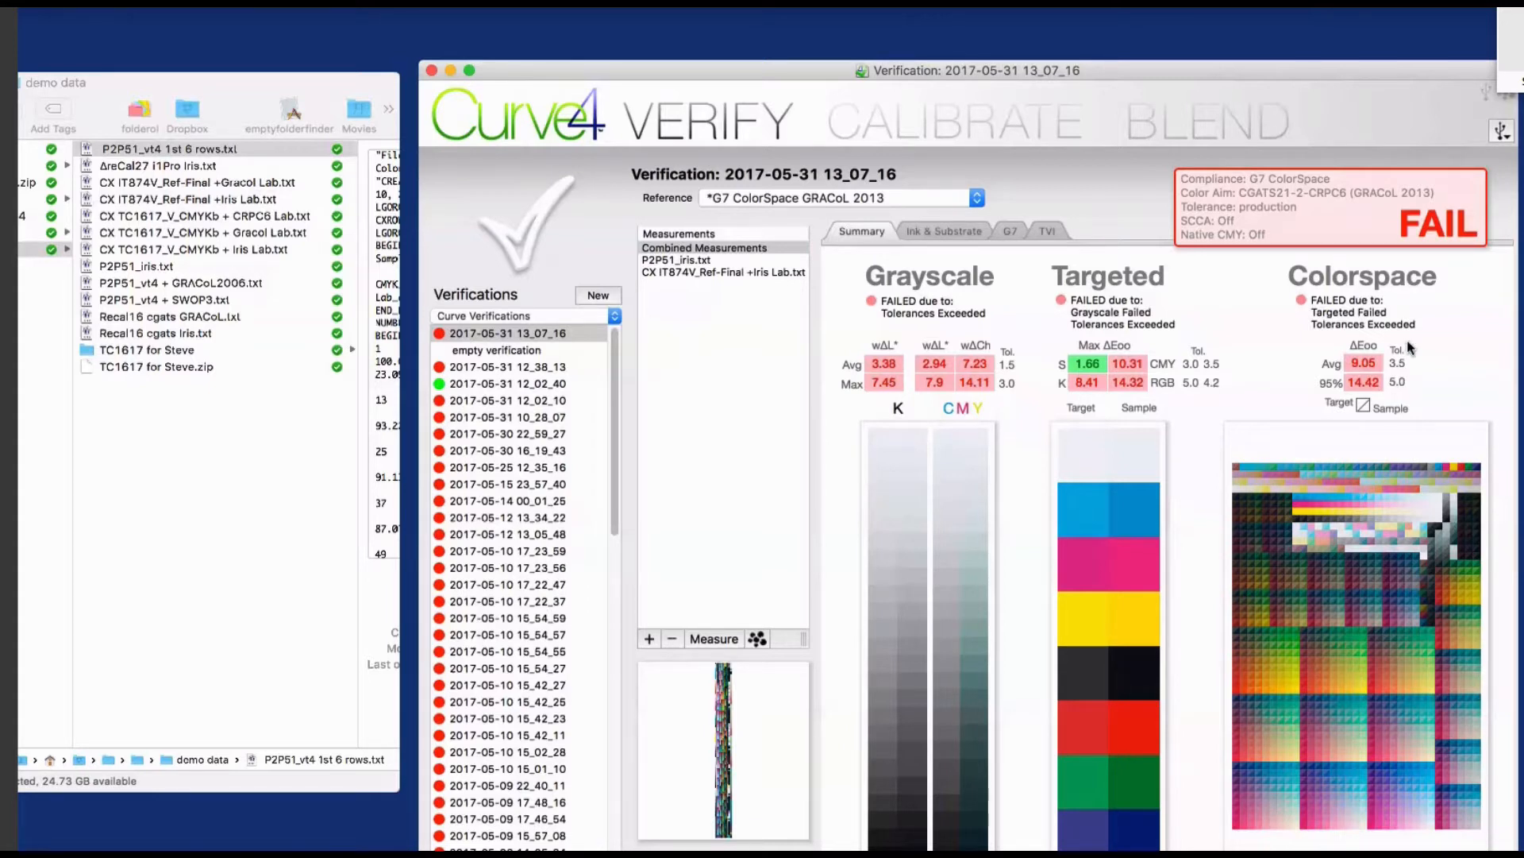
# Create another verification combining CX IT874V_Ref-Final +Gracol Lab.txt with P2P51_vt4 + GRACoL2006.txt from the demo data folder
pyautogui.click(600, 295)
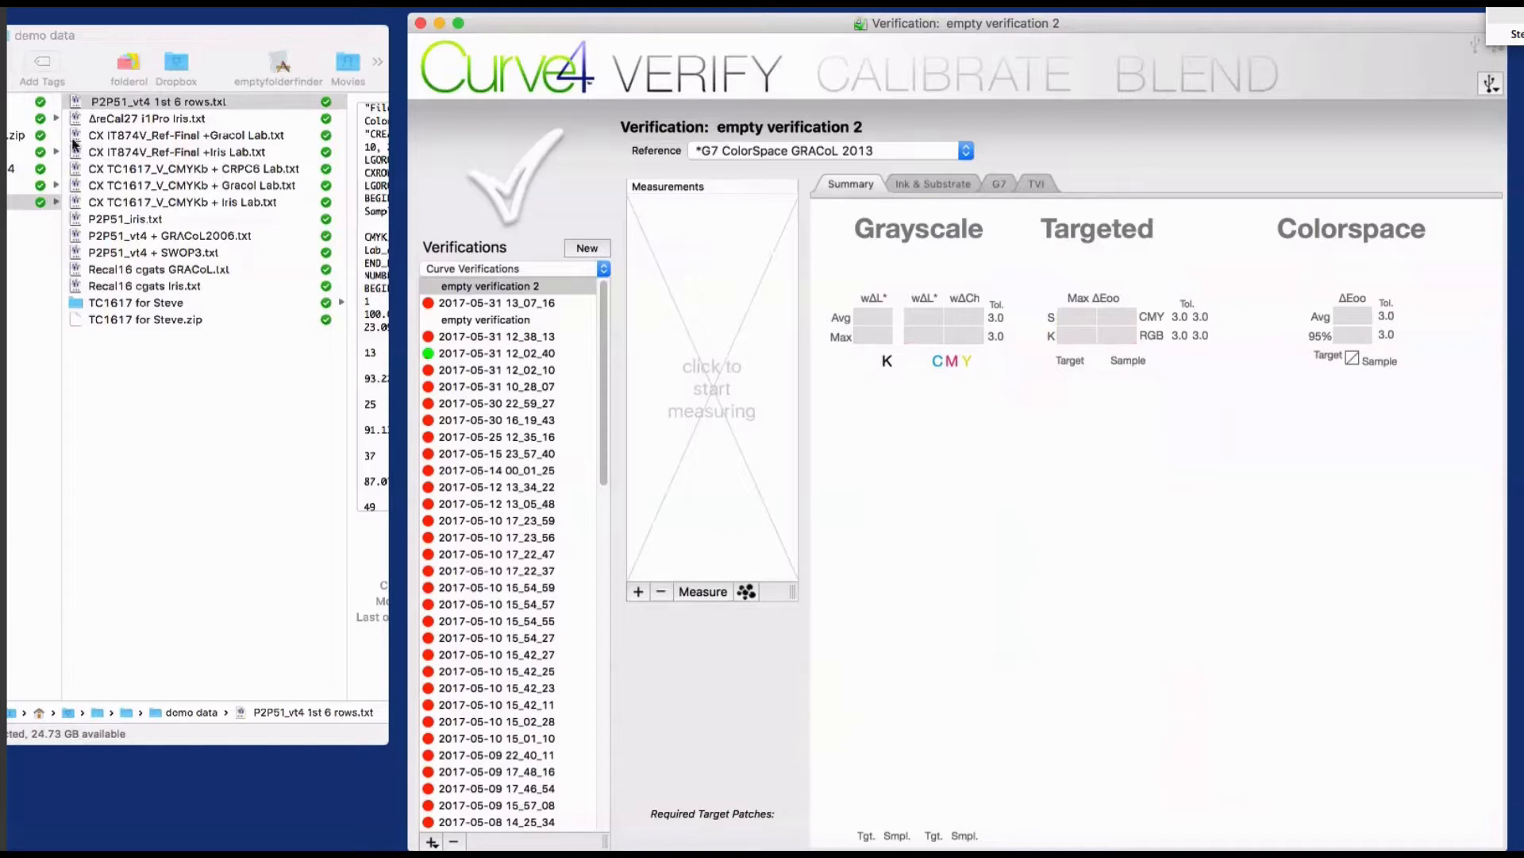
pyautogui.moveTo(72, 139); pyautogui.dragTo(709, 347)
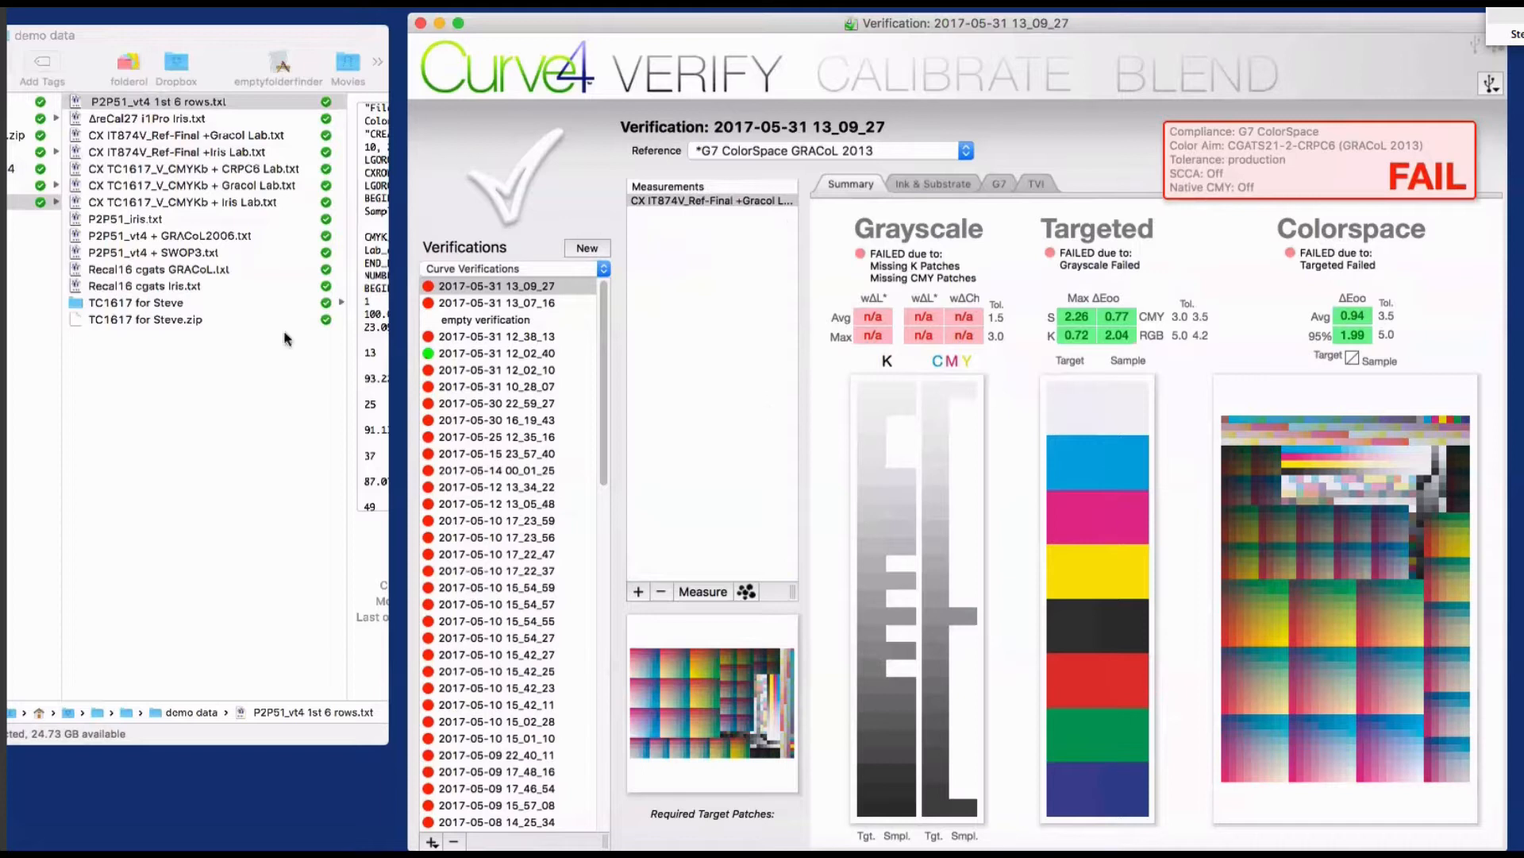
pyautogui.moveTo(75, 236); pyautogui.dragTo(708, 335)
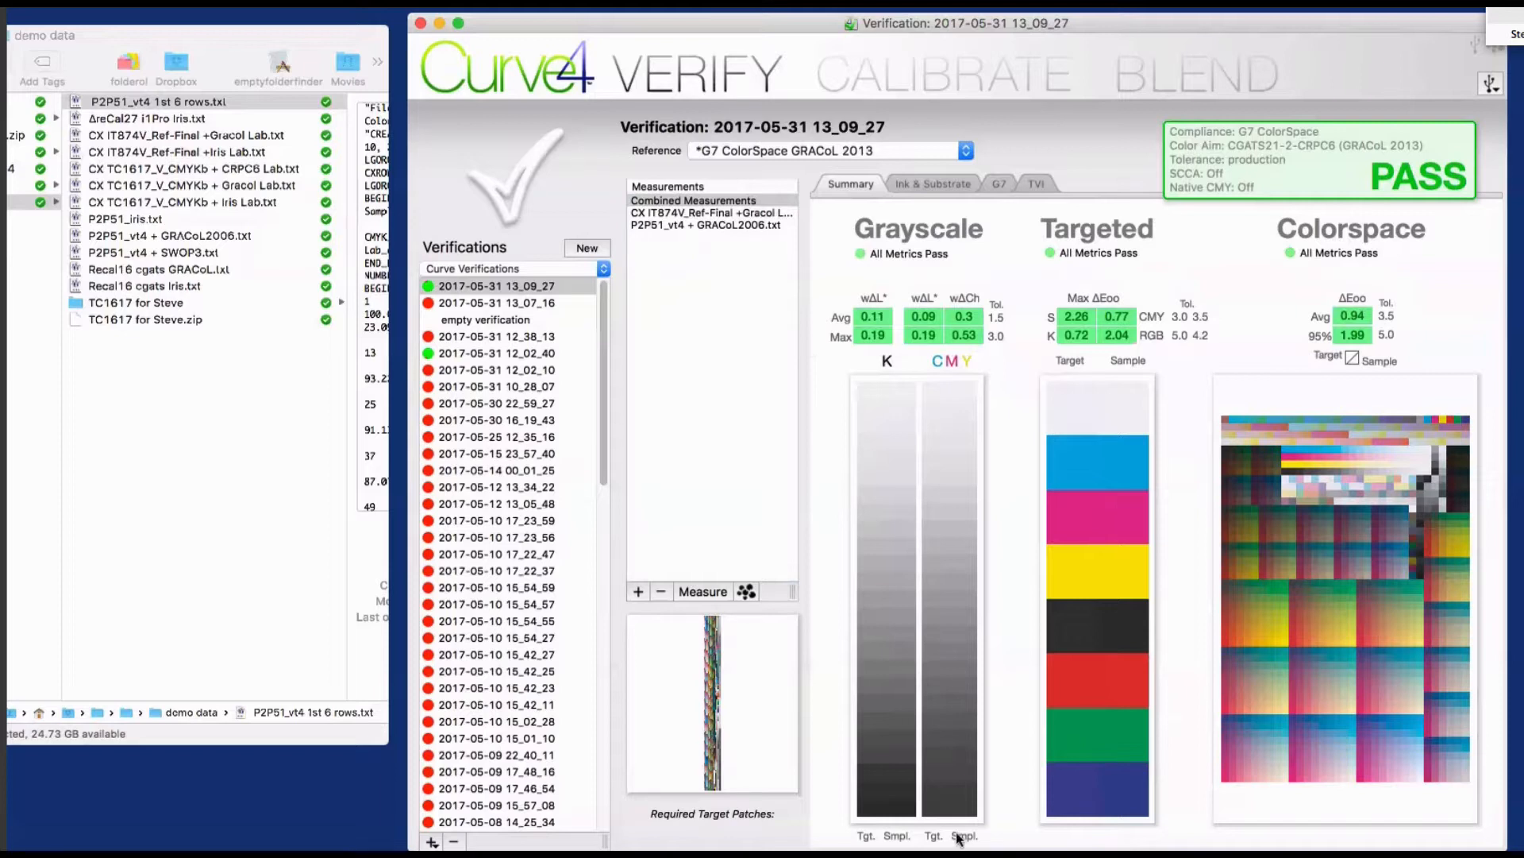
# Create a third verification from the single measurement file CX TC1617_V_CMYKb + Gracol Lab.txt
pyautogui.click(589, 250)
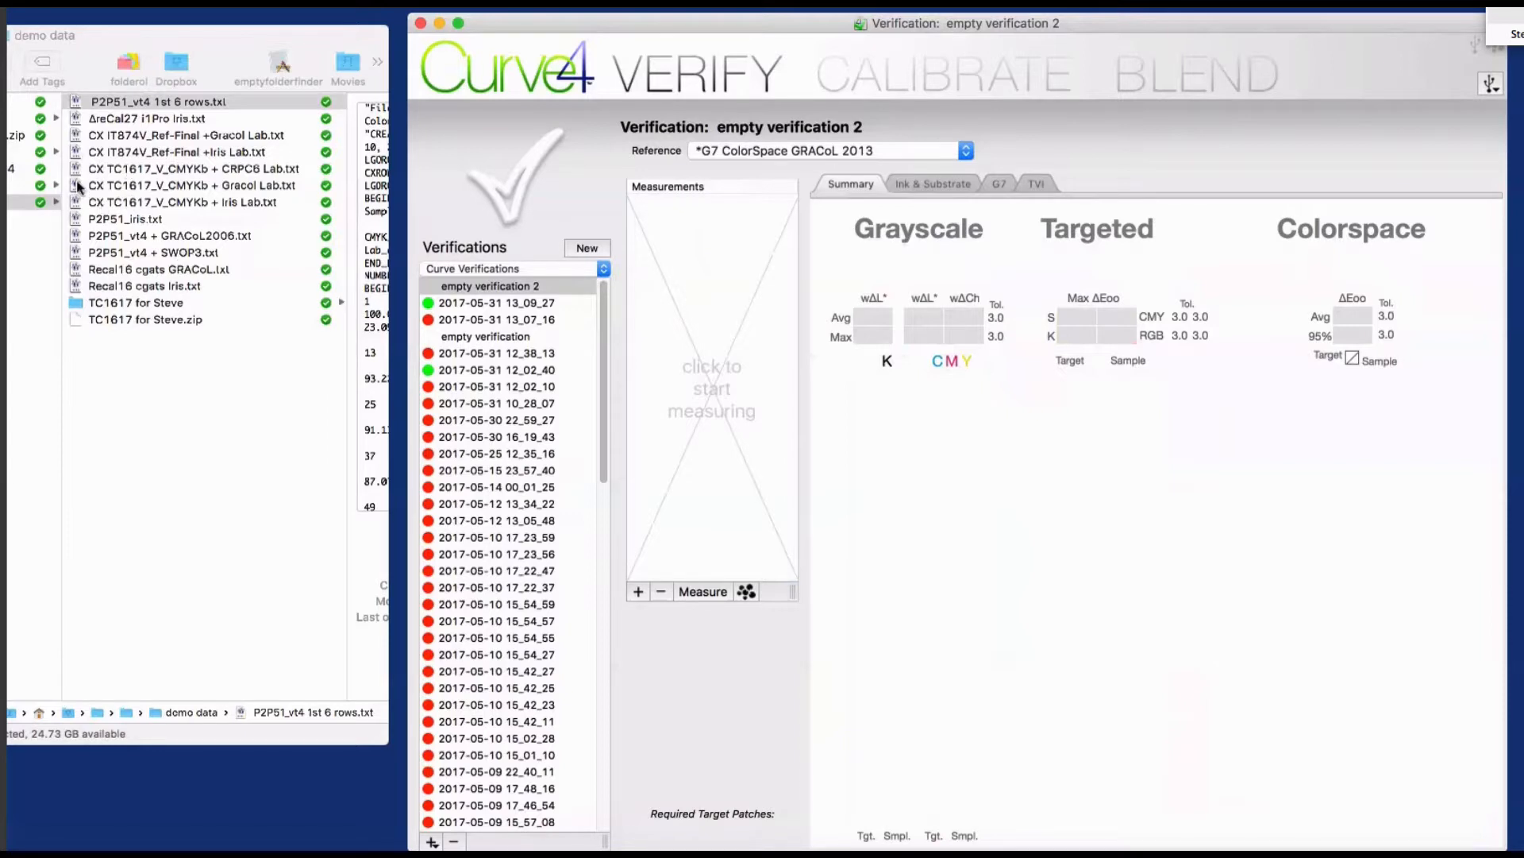
pyautogui.moveTo(76, 186); pyautogui.dragTo(671, 423)
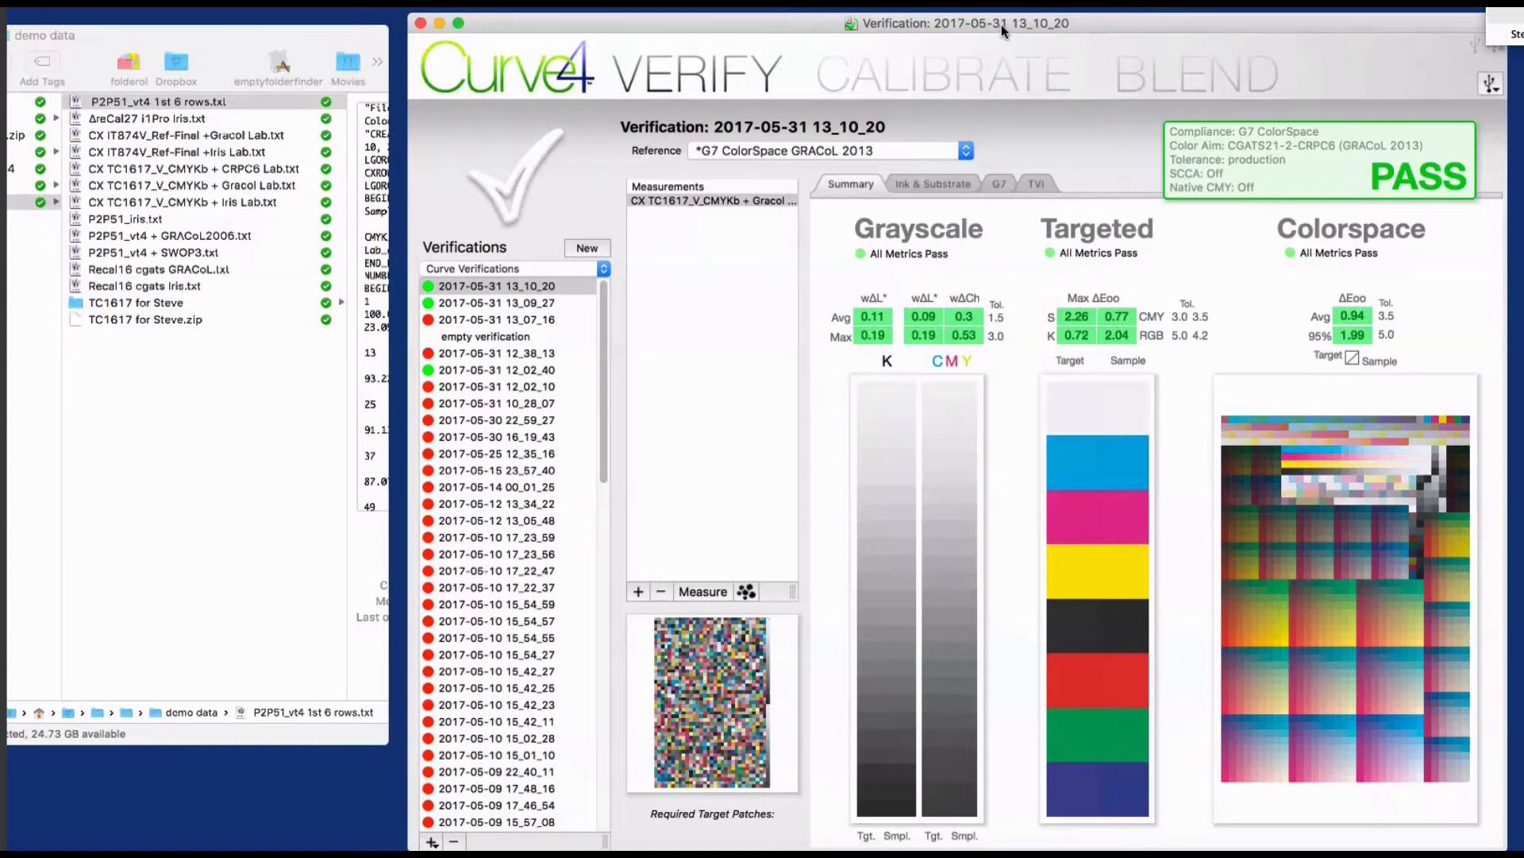
pyautogui.moveTo(1002, 25); pyautogui.dragTo(1002, 27)
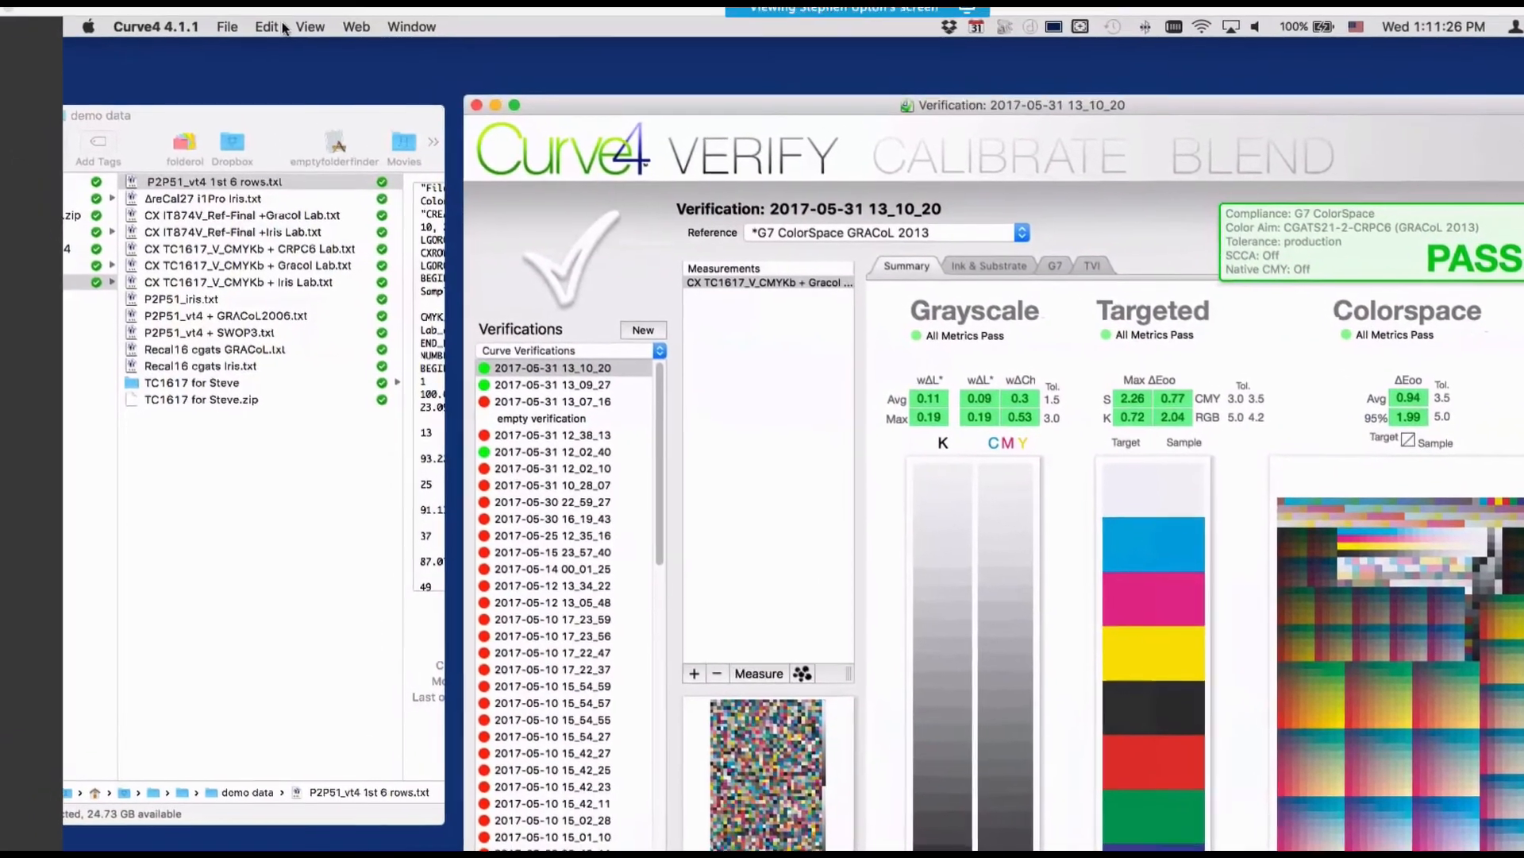
# View the *C4 doc sandbox w_o inklim calibration and the Blend tool in a second, temporary window
pyautogui.click(235, 38)
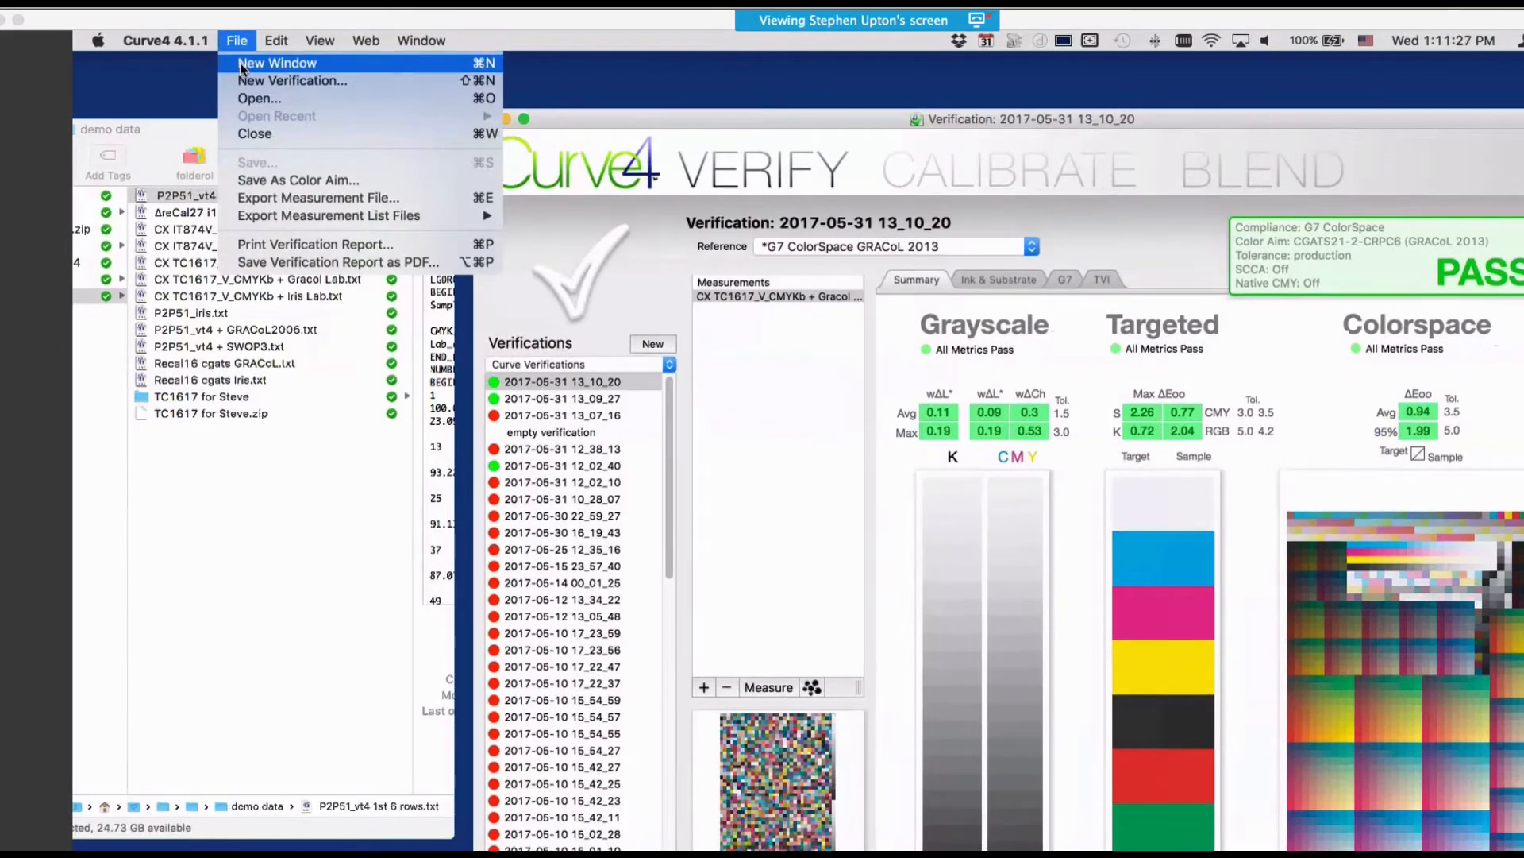
pyautogui.click(240, 62)
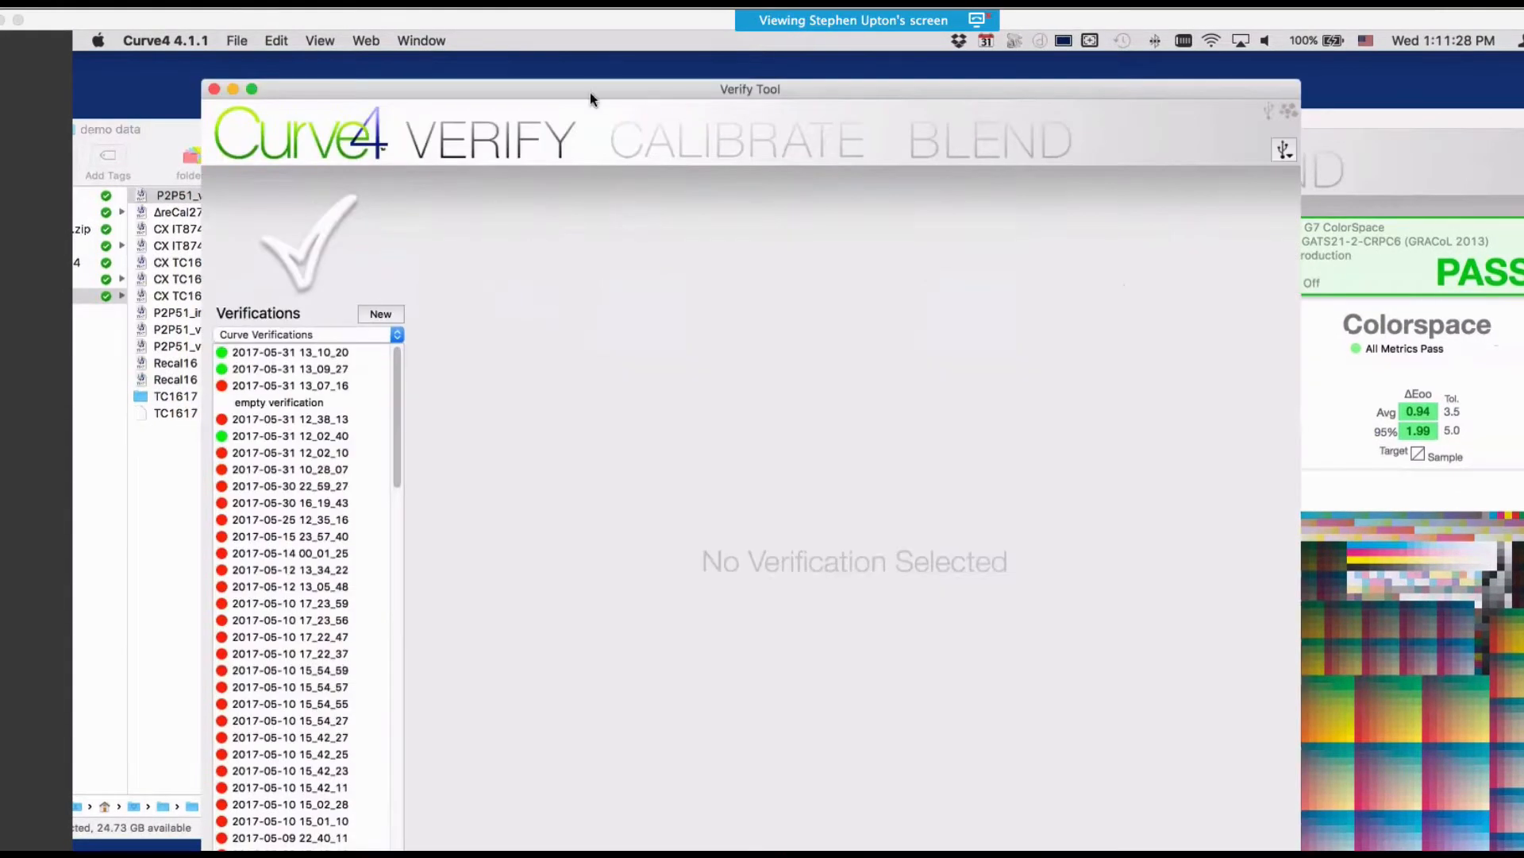
pyautogui.moveTo(589, 90); pyautogui.dragTo(772, 152)
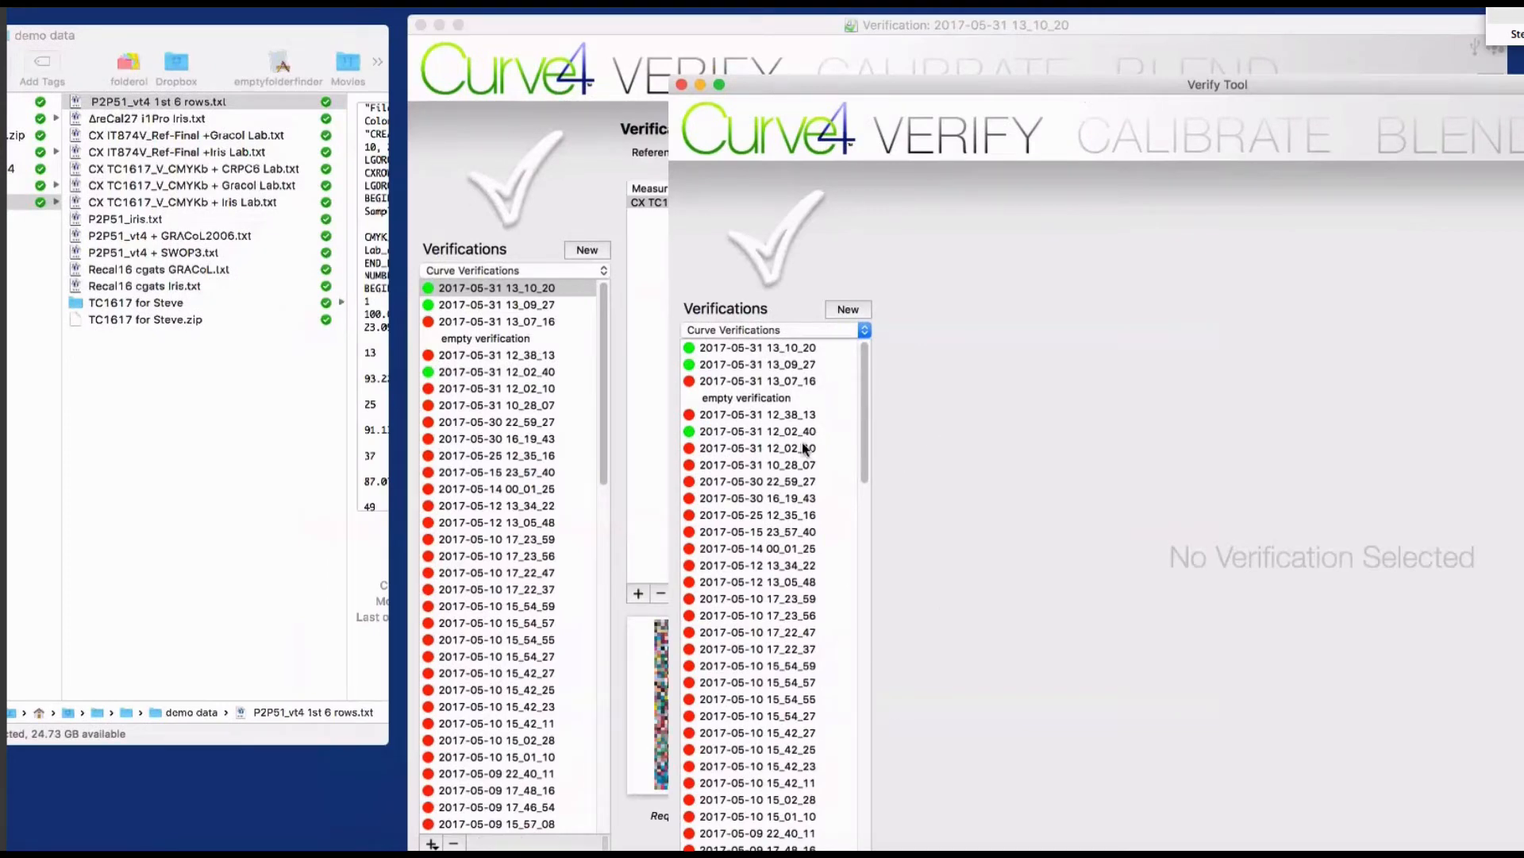
pyautogui.moveTo(1058, 94); pyautogui.dragTo(942, 94)
pyautogui.click(975, 147)
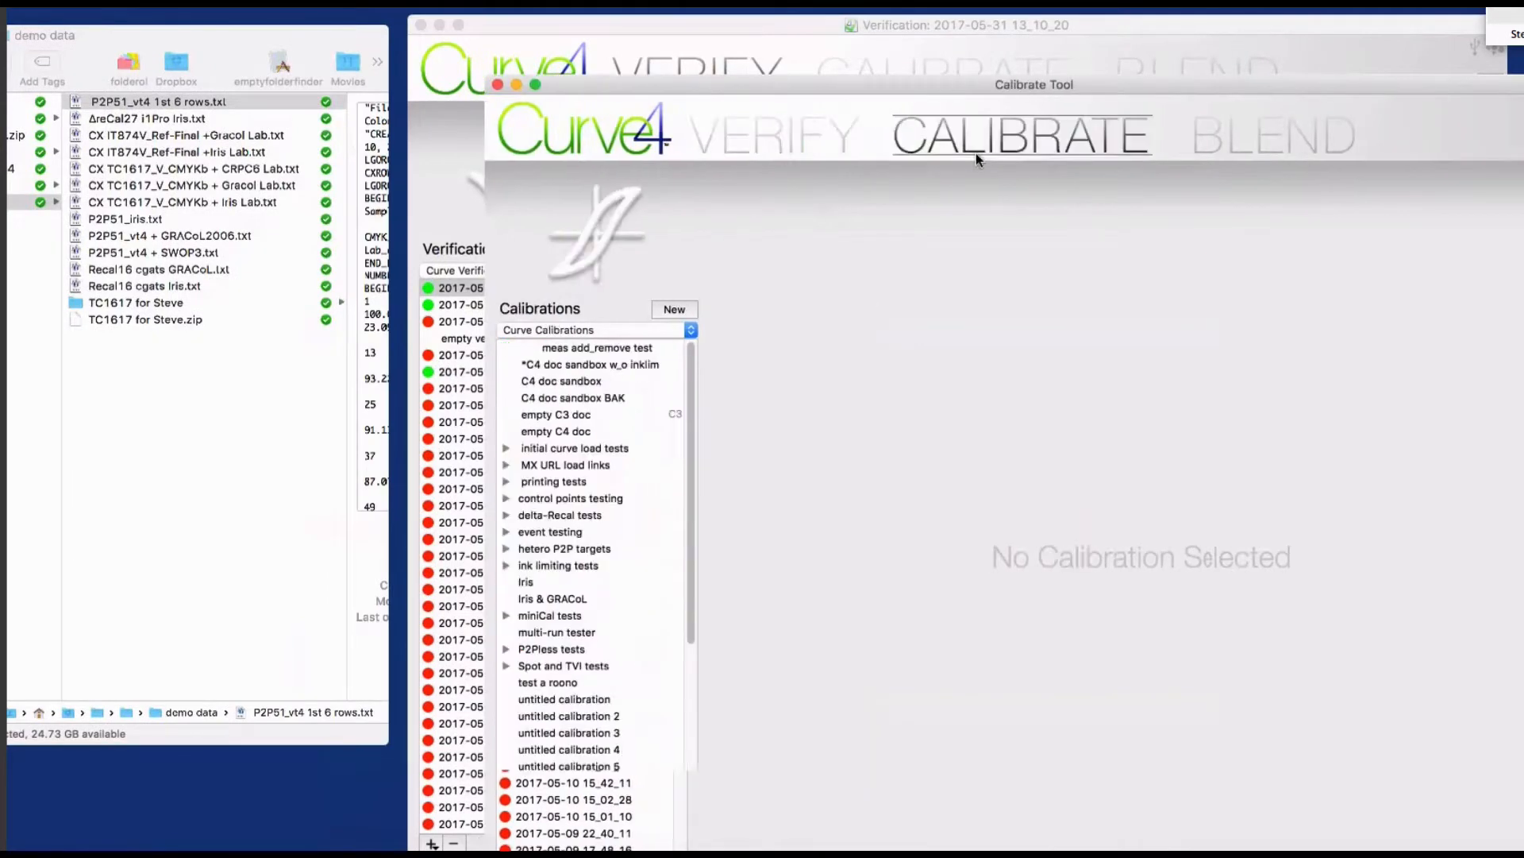
pyautogui.click(621, 371)
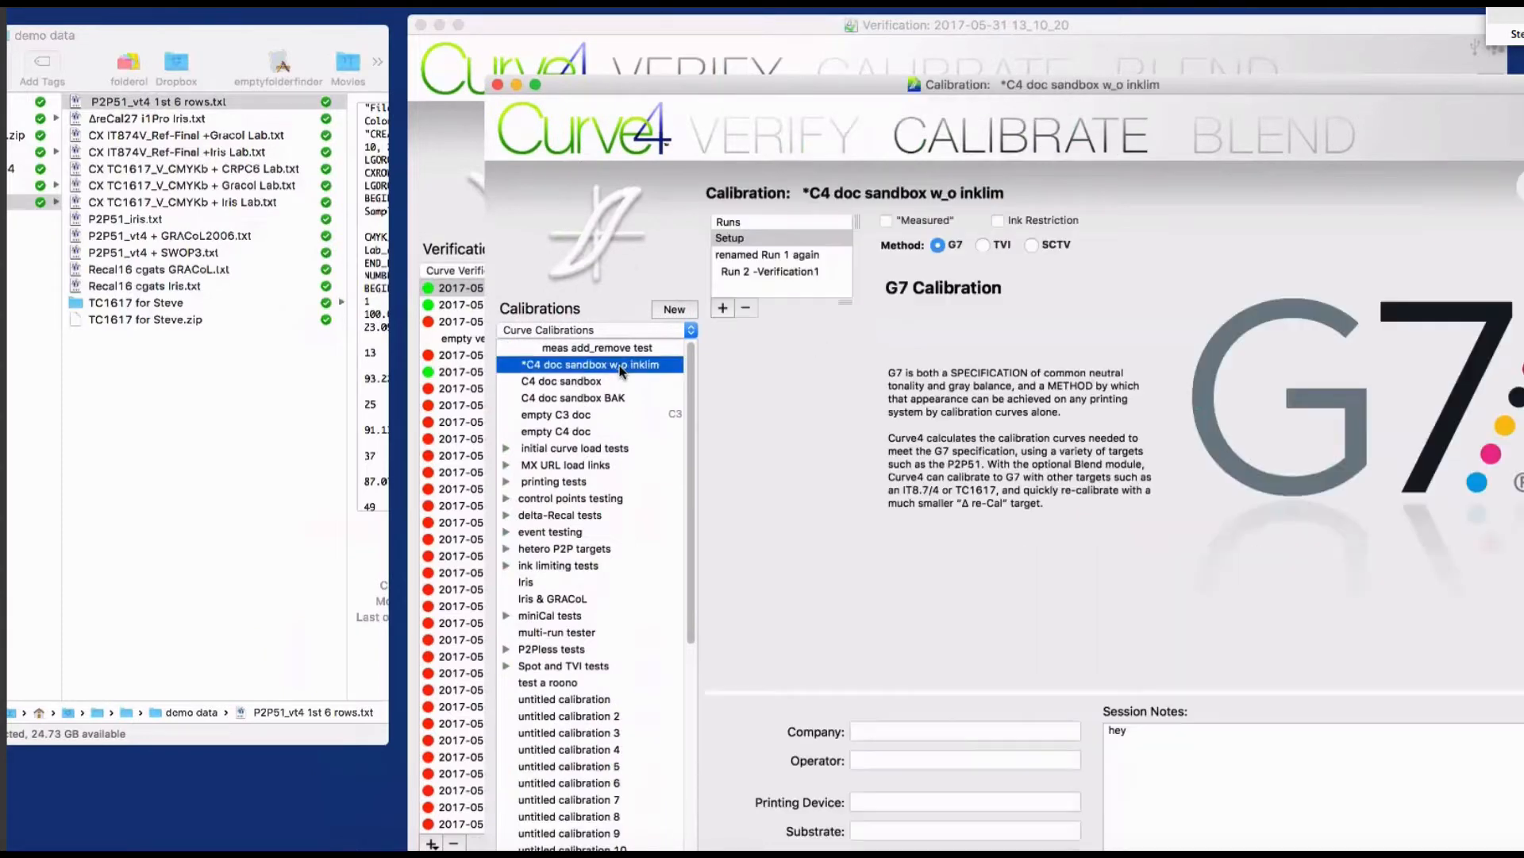
pyautogui.click(1250, 141)
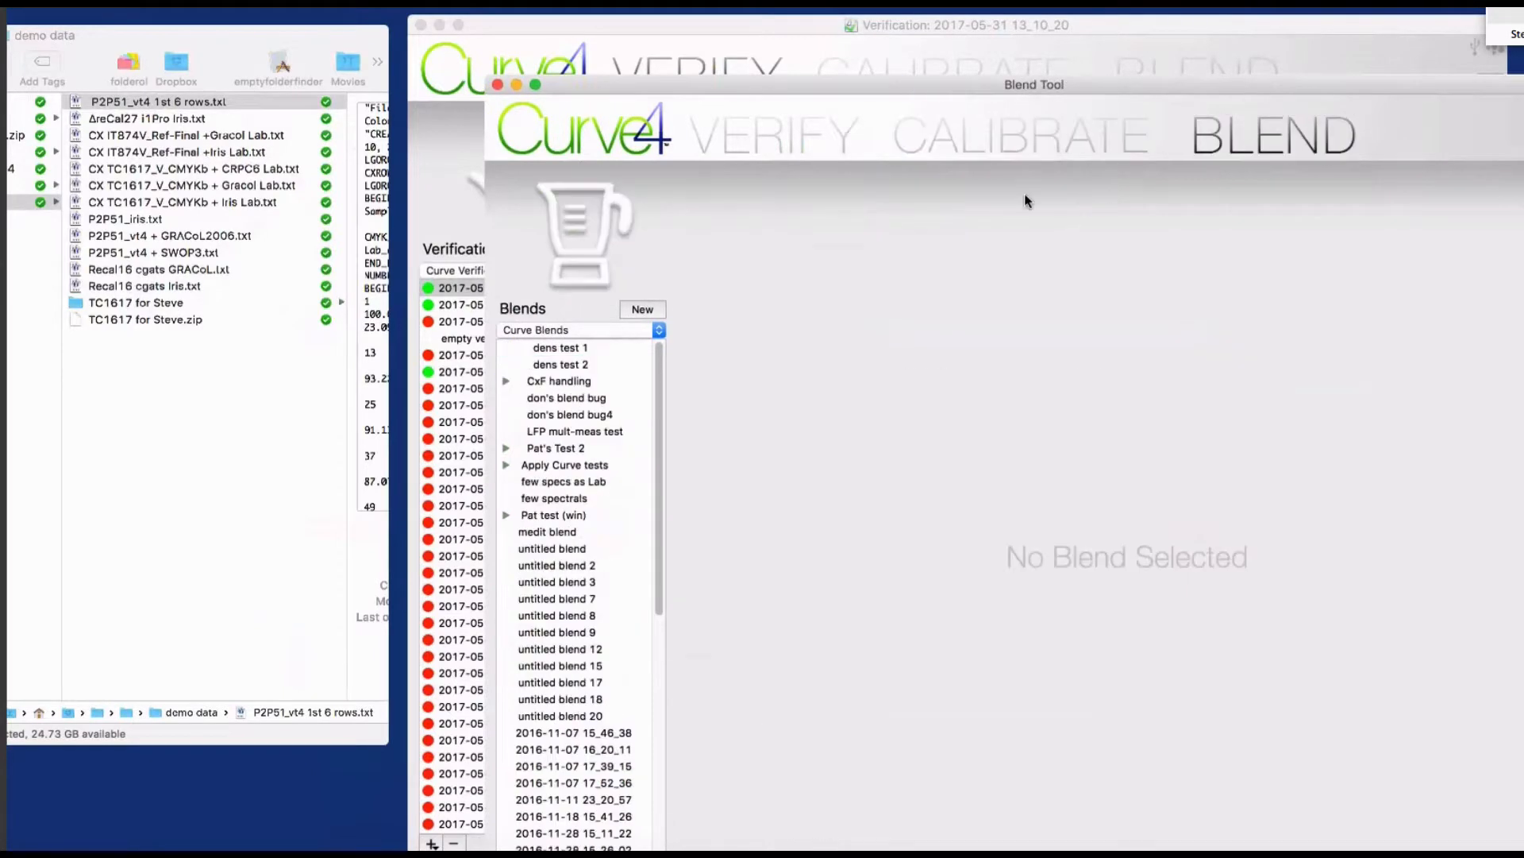
pyautogui.click(499, 85)
pyautogui.moveTo(624, 26); pyautogui.dragTo(632, 27)
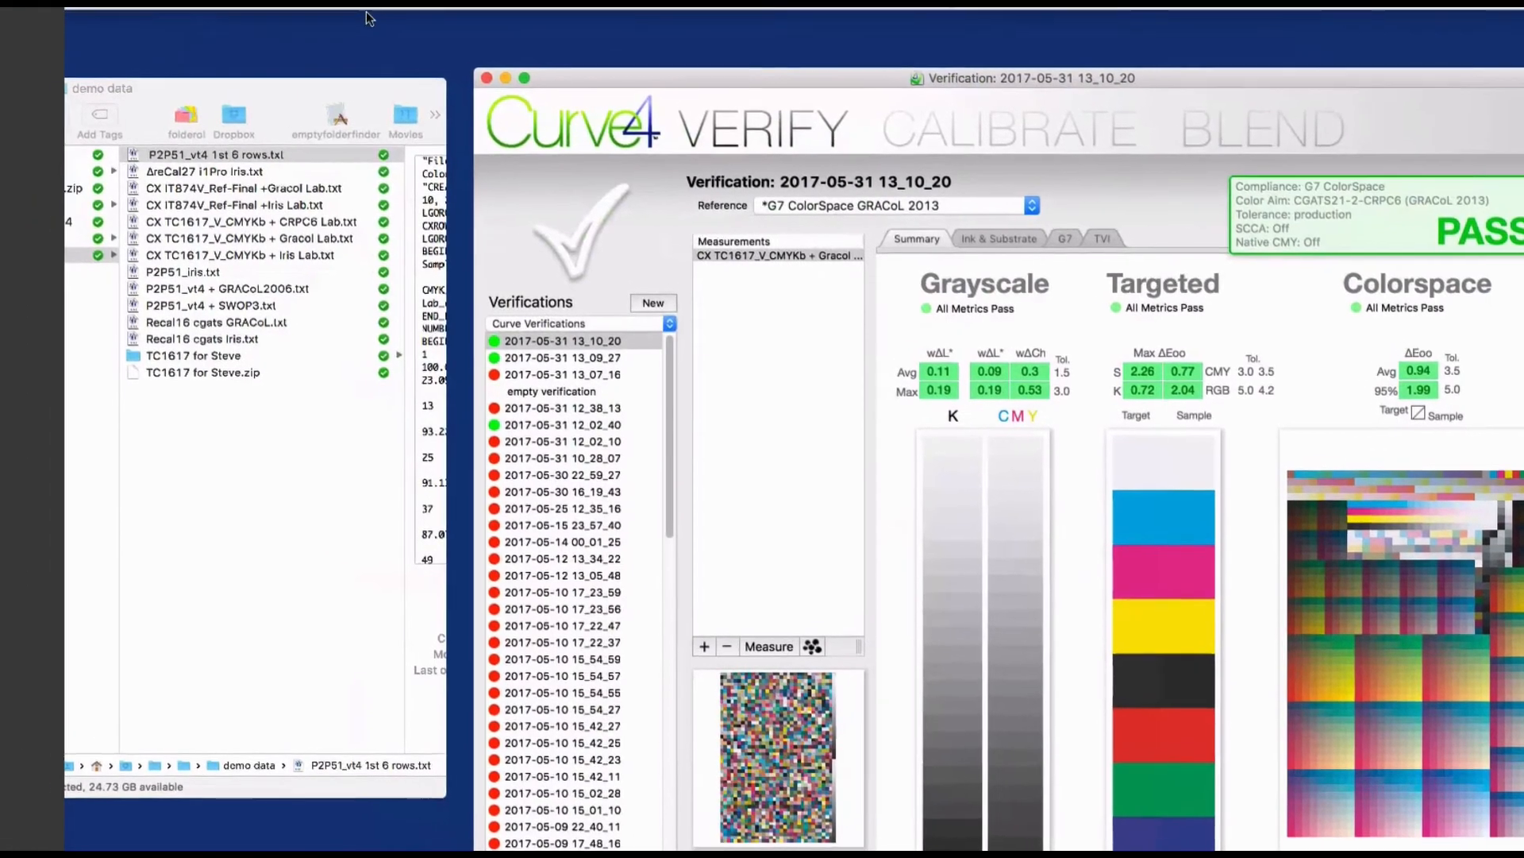
pyautogui.click(341, 24)
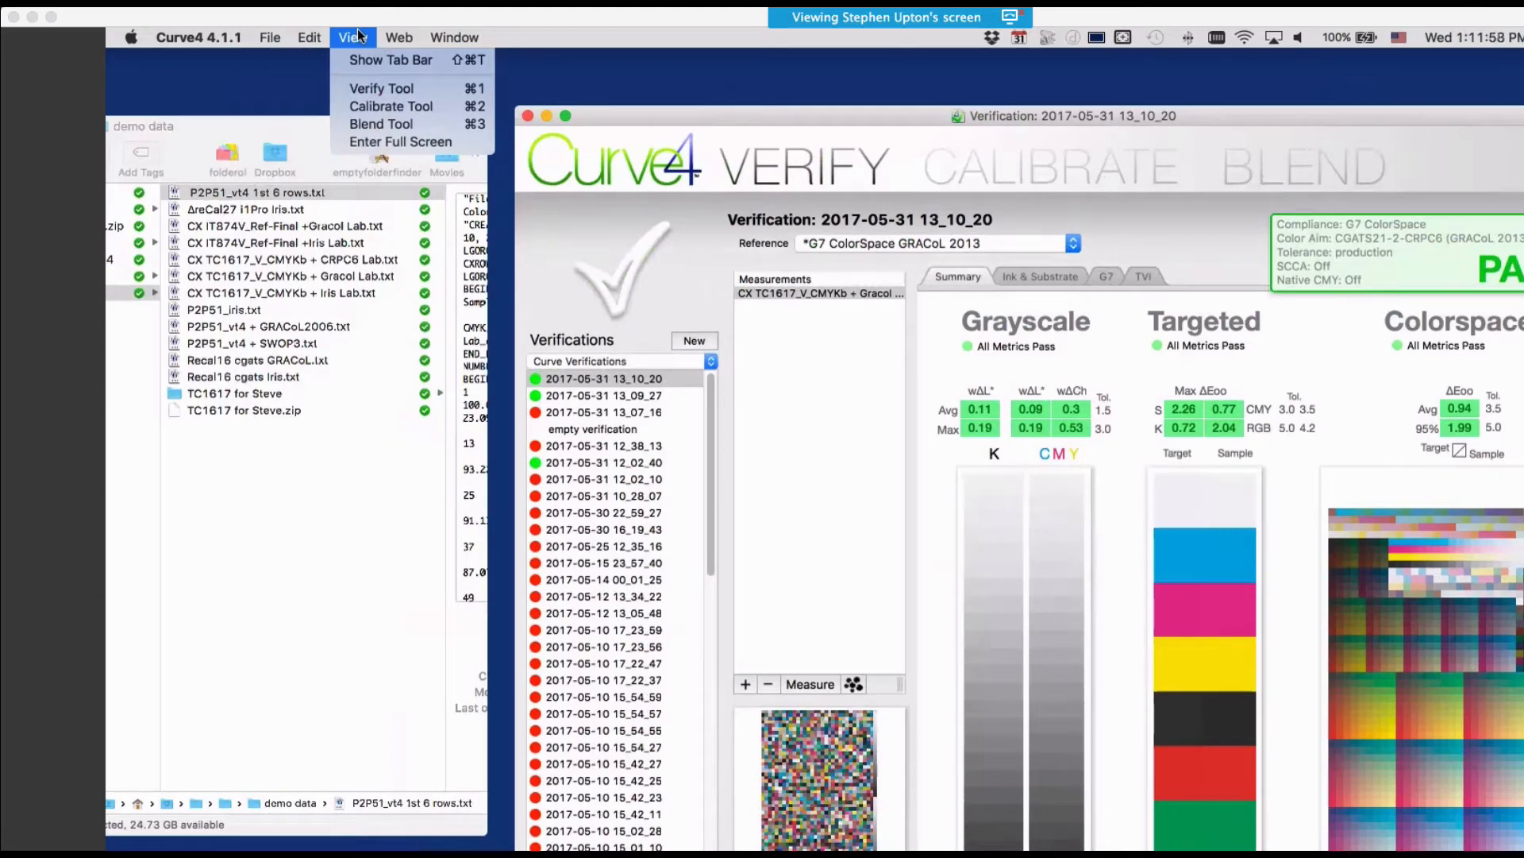
pyautogui.click(357, 35)
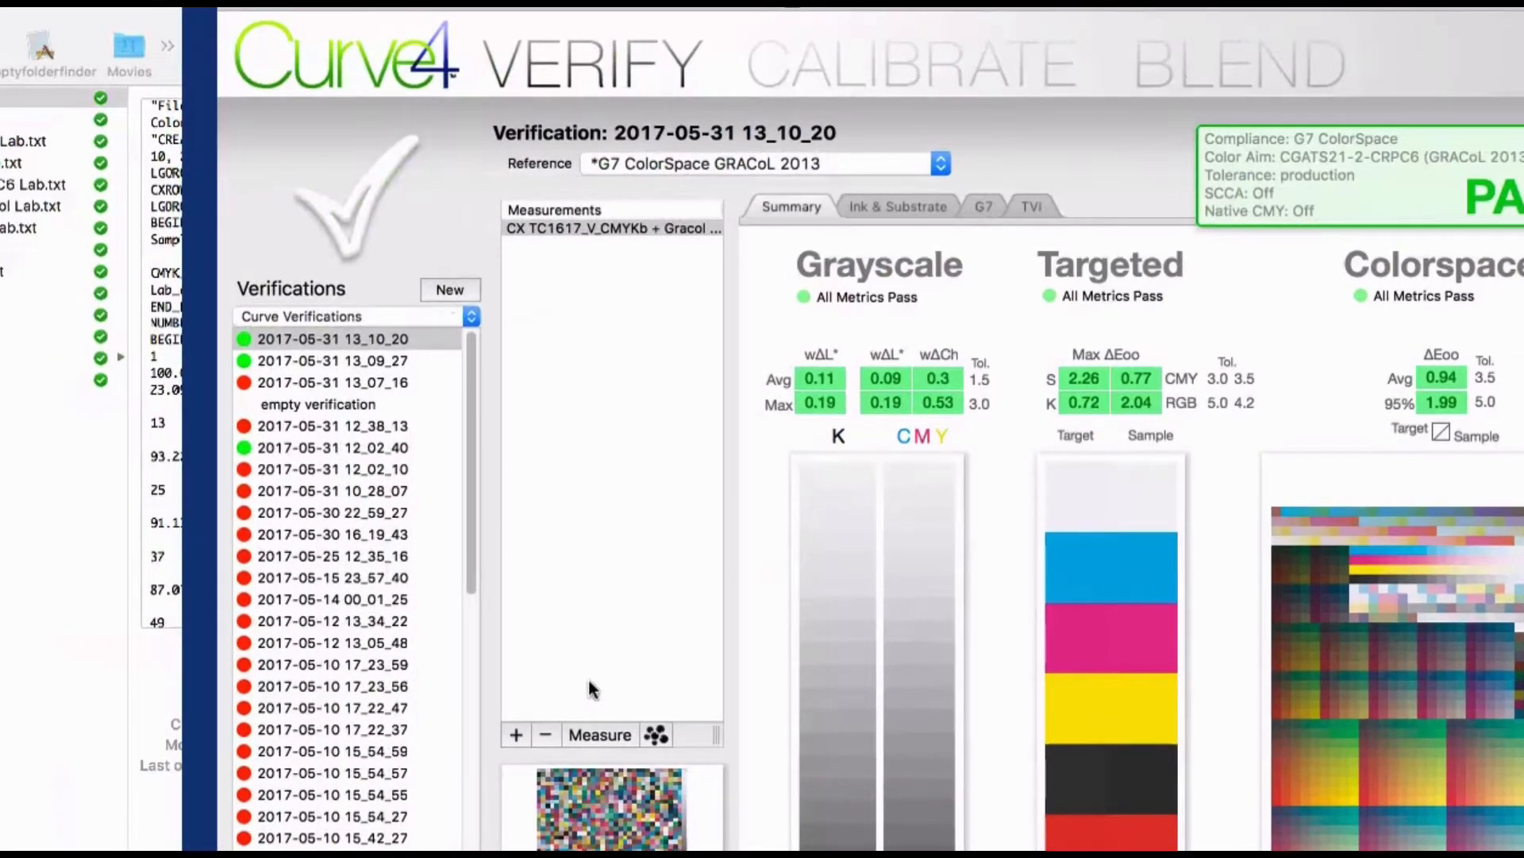
# Add the Maxwell ColorSet 4_12_2016 12_56 PM from the E9000 device's Test Track to the current verification
pyautogui.moveTo(596, 683)
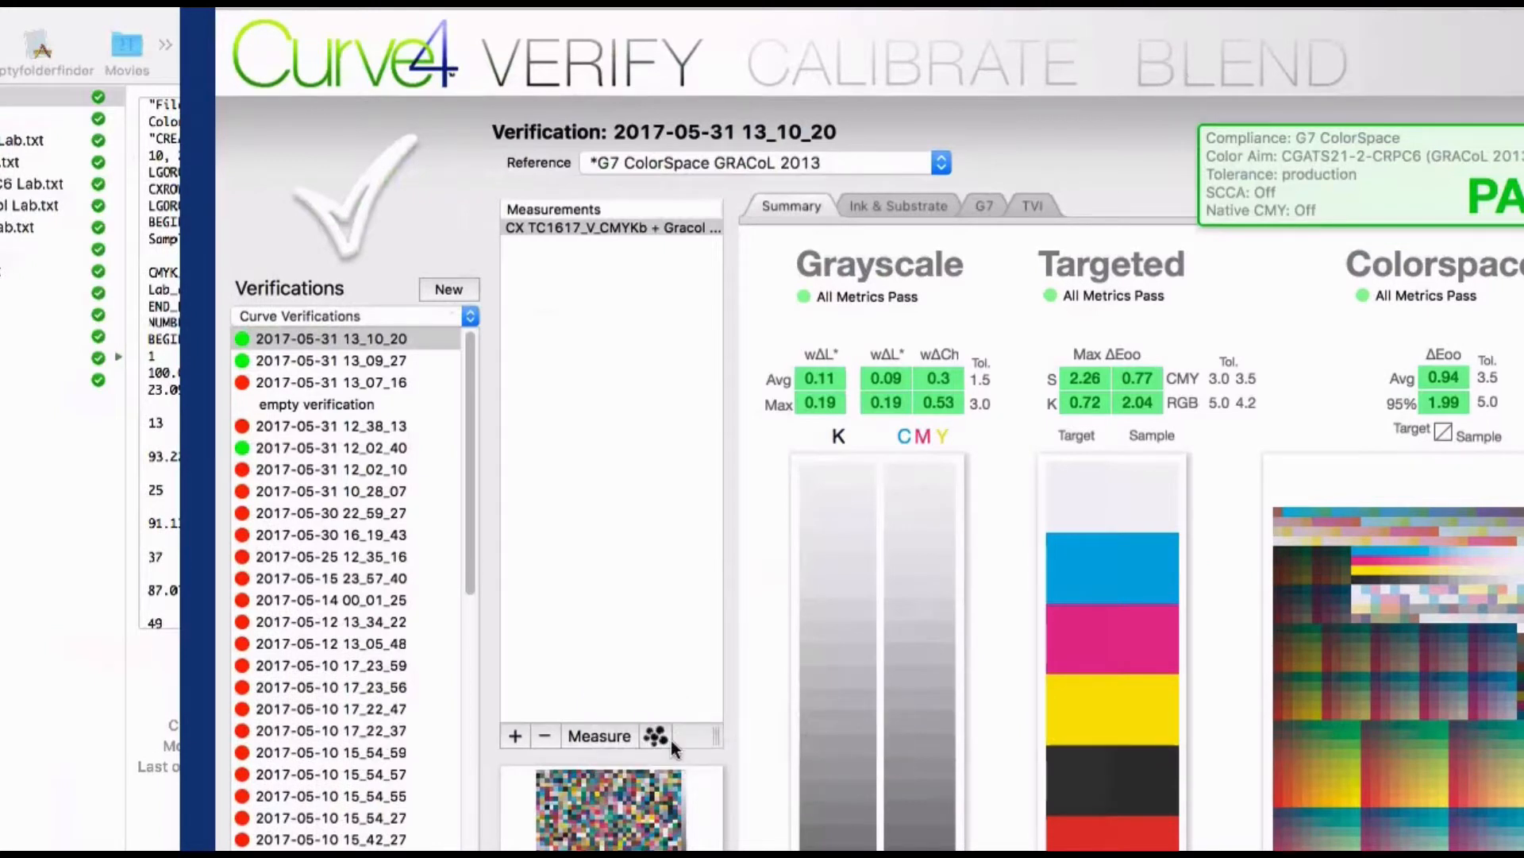
pyautogui.click(656, 737)
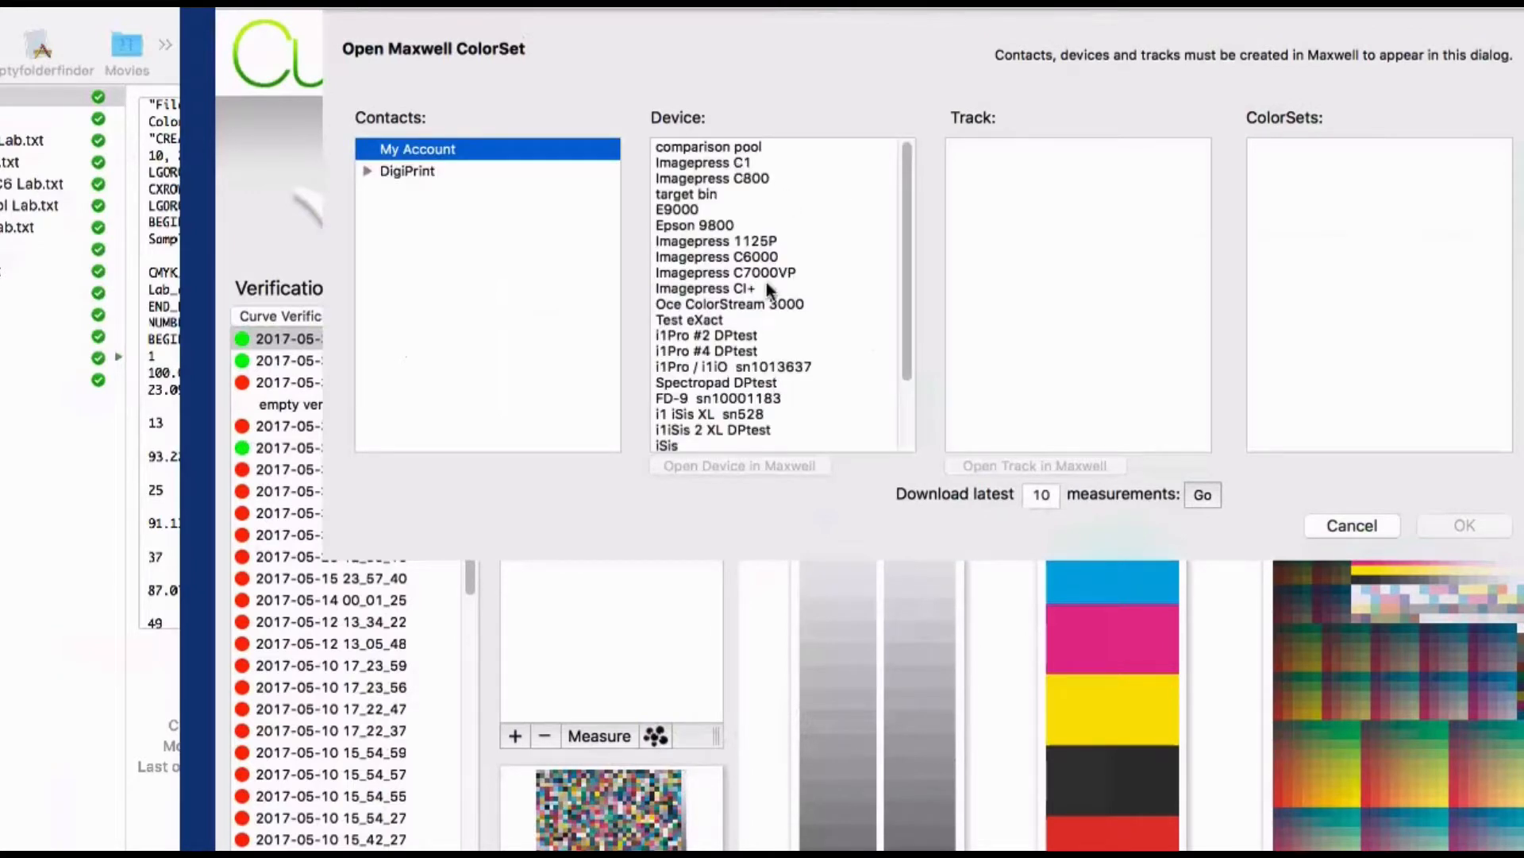
pyautogui.click(734, 211)
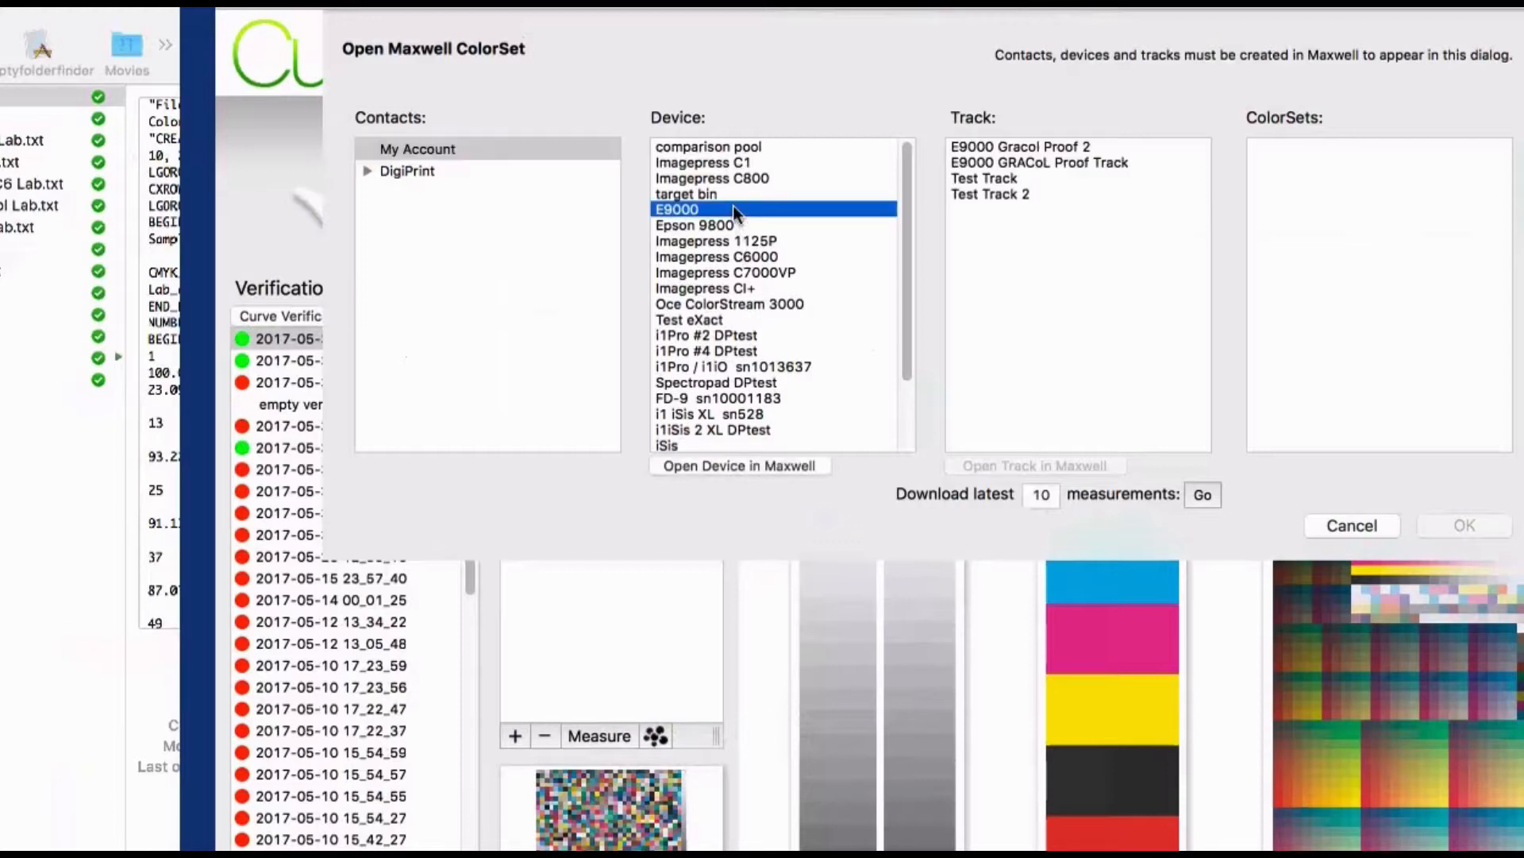
pyautogui.click(1045, 181)
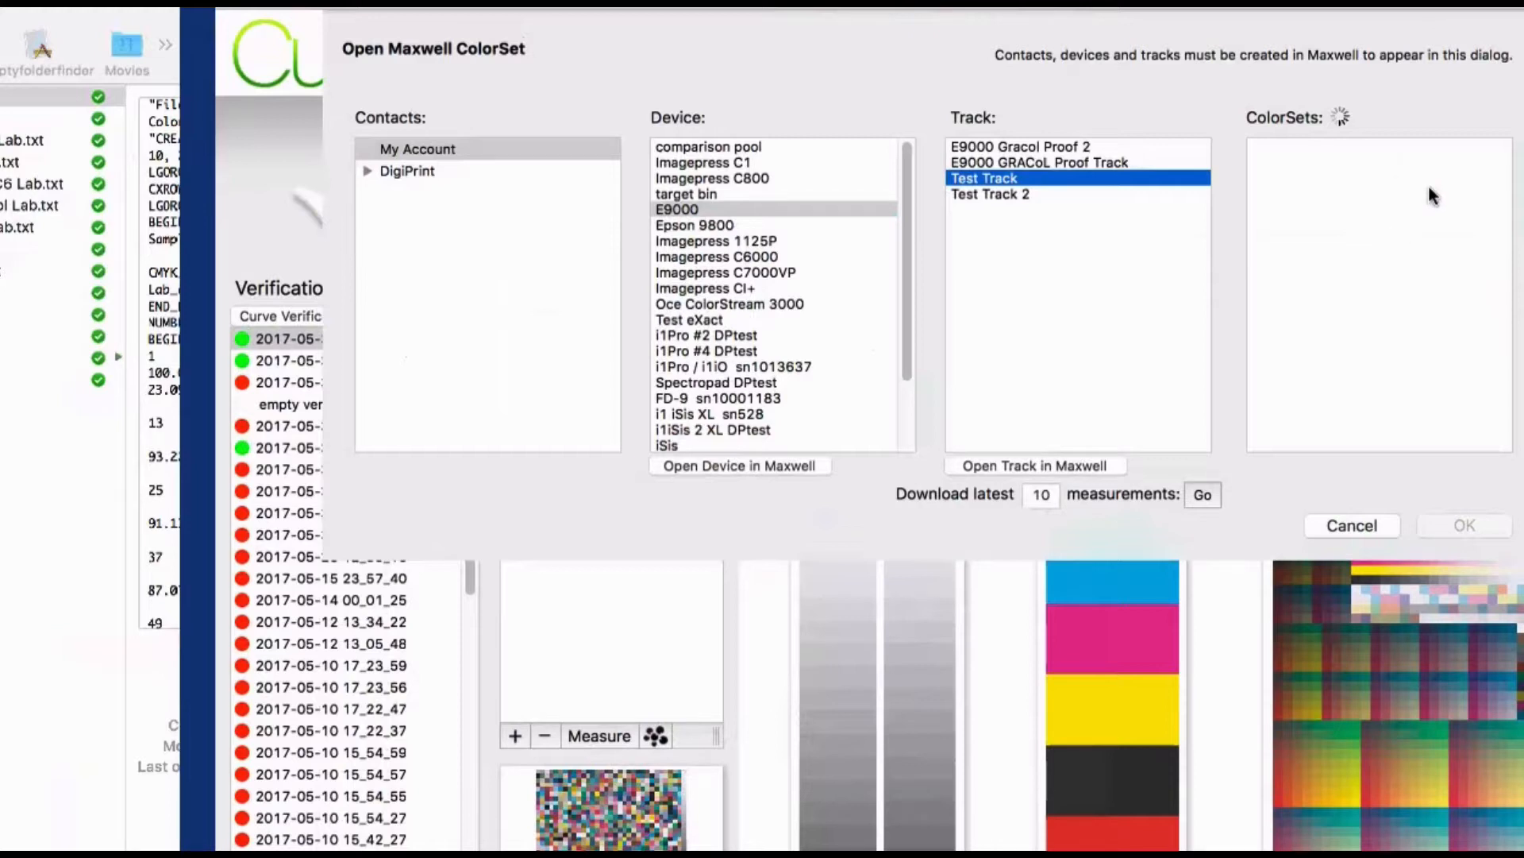
pyautogui.click(1446, 521)
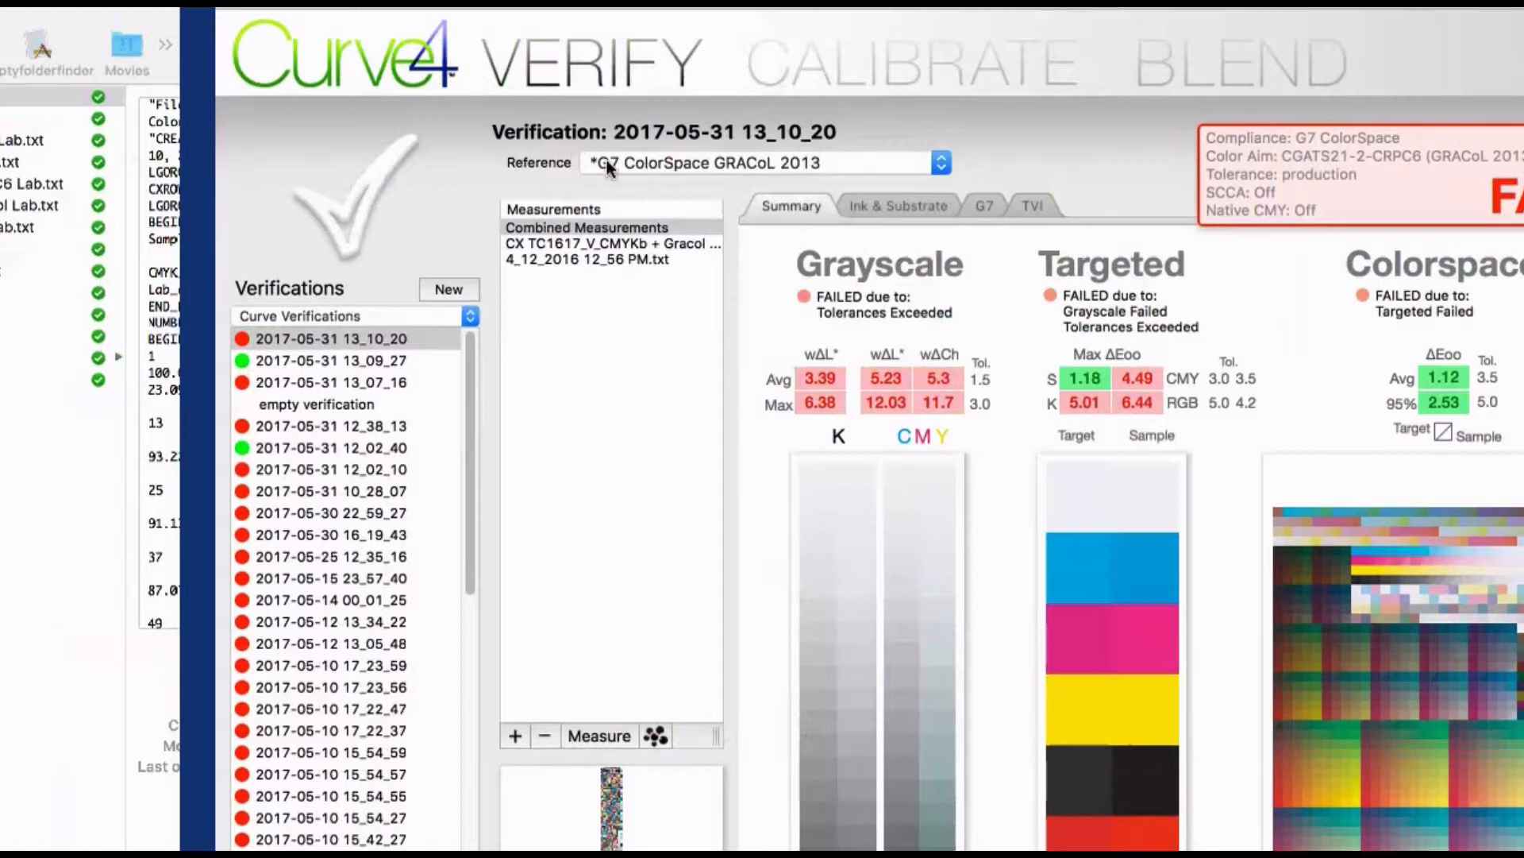
# Open the reference presets for editing and review the compliance testing levels and characterized reference printing conditions available for G7 ColorSpace GRACoL 2013
pyautogui.click(840, 163)
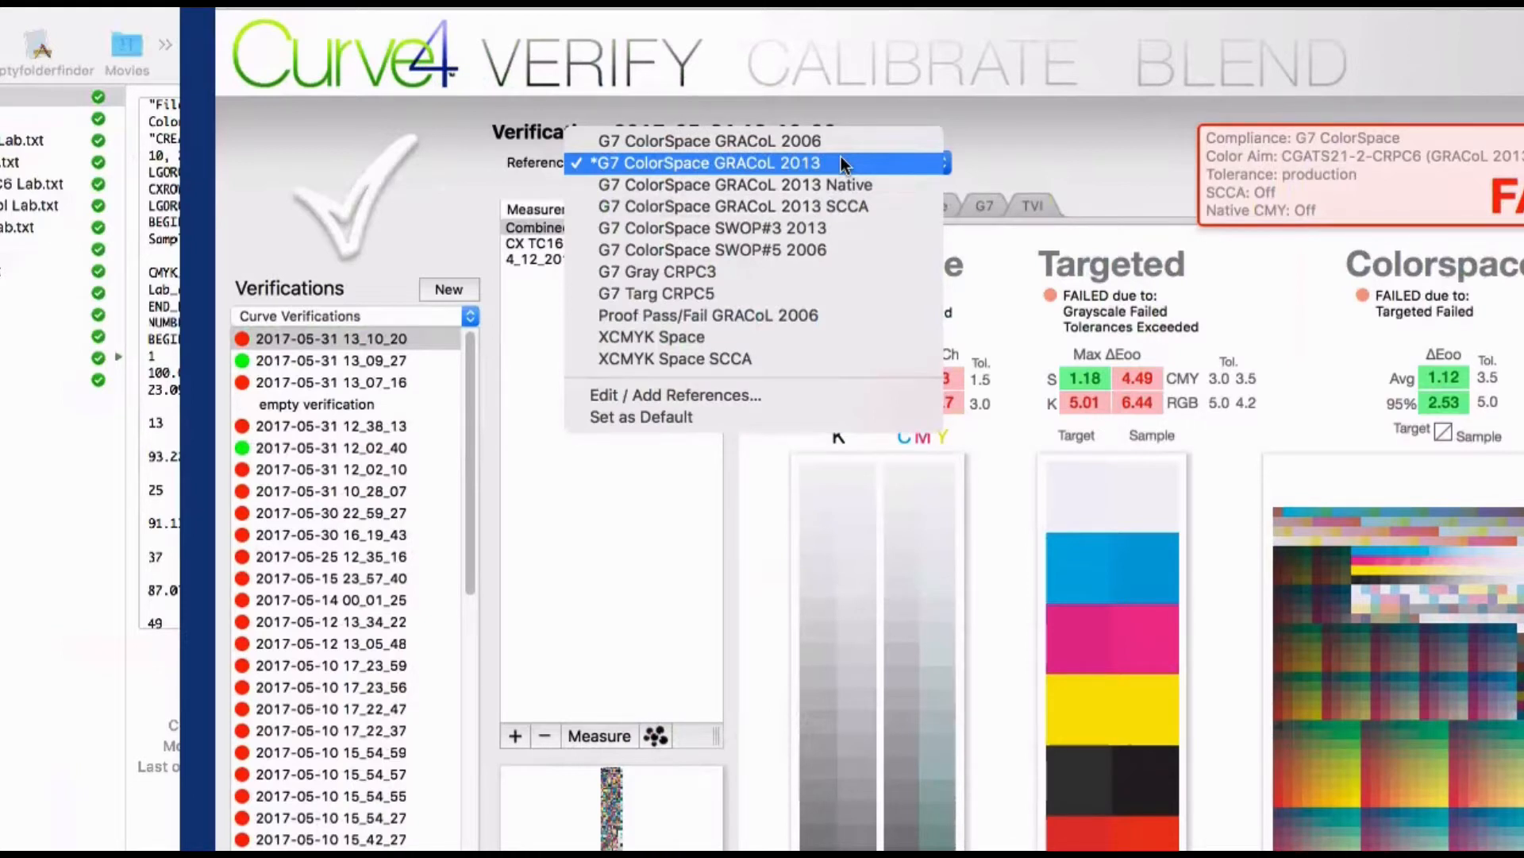
pyautogui.click(829, 400)
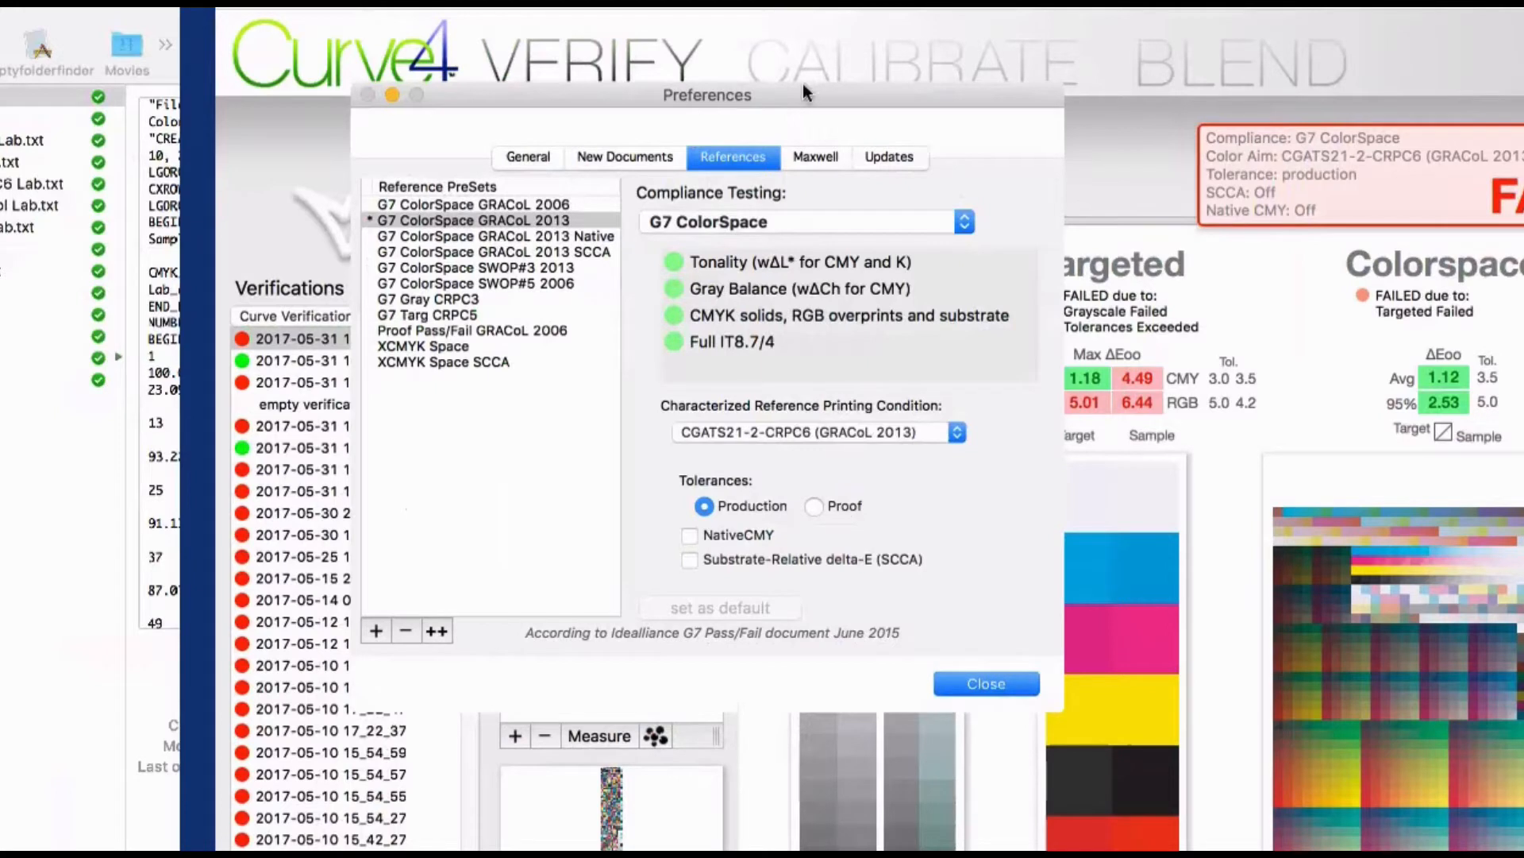
pyautogui.click(808, 224)
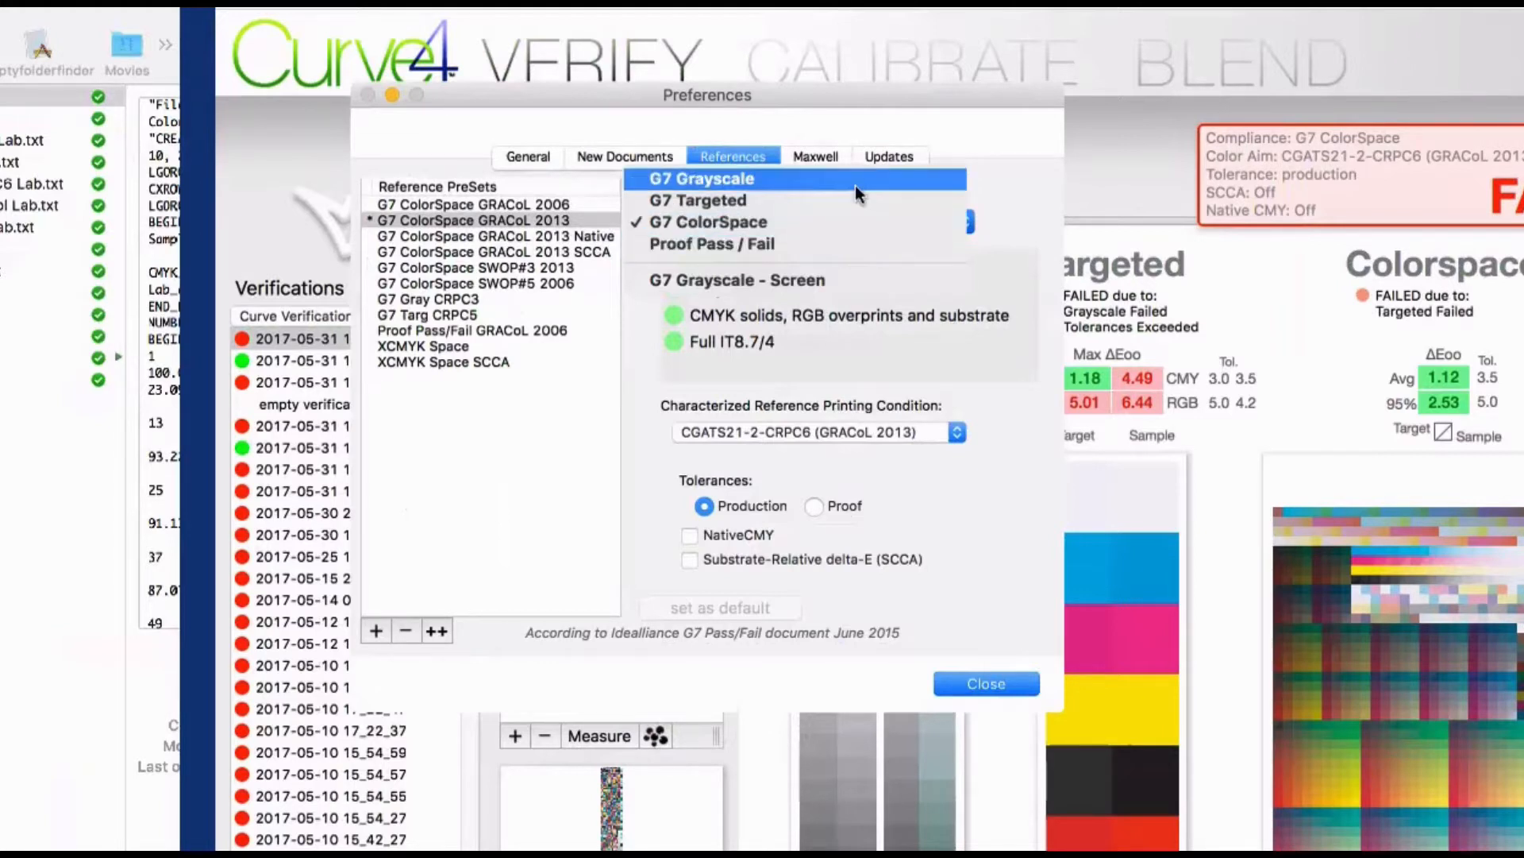
pyautogui.click(975, 189)
pyautogui.click(880, 427)
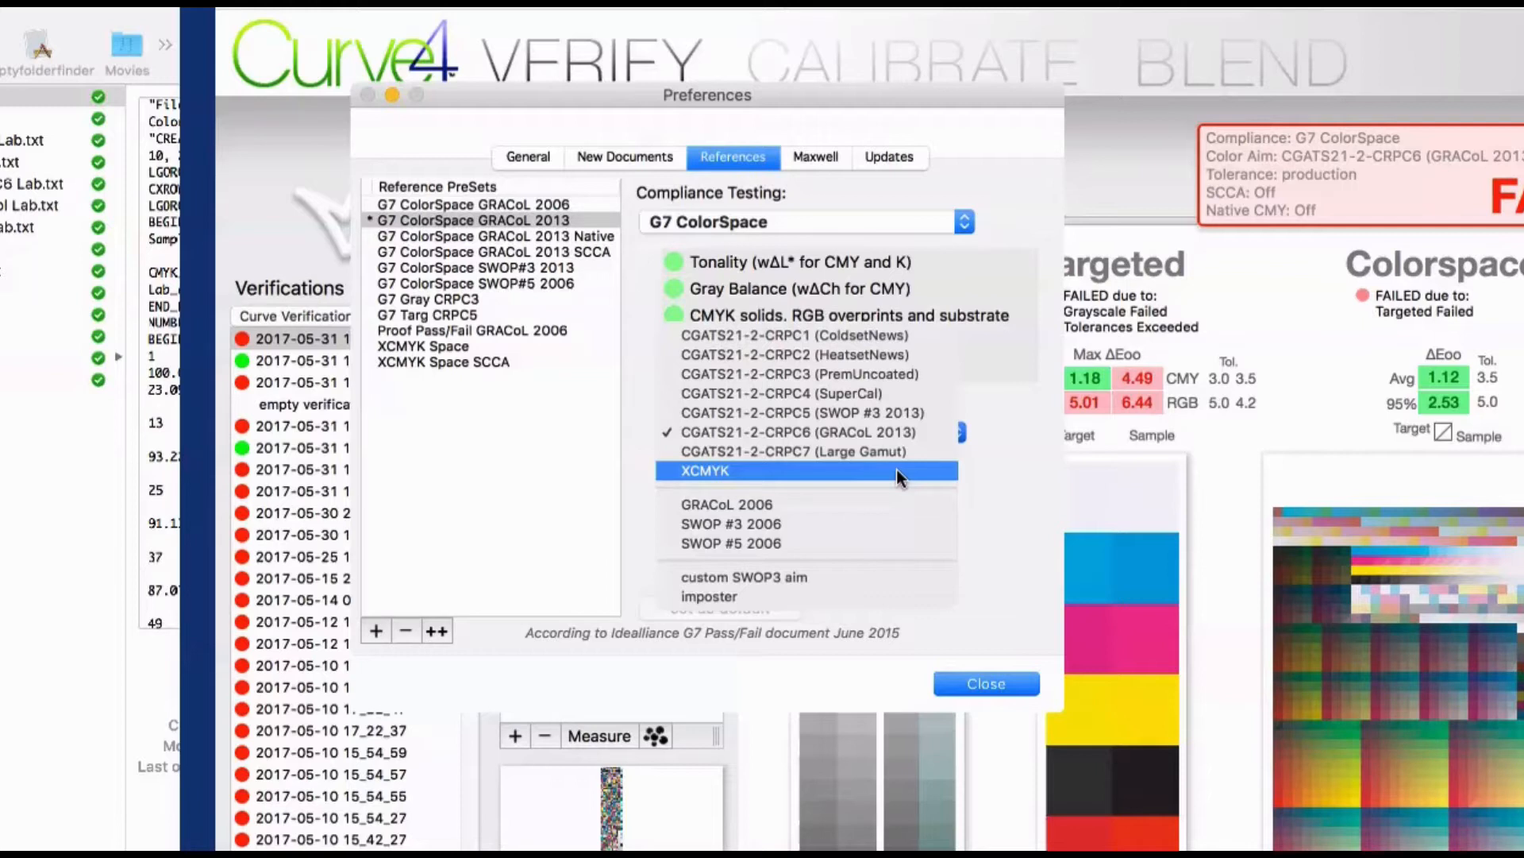
pyautogui.click(967, 479)
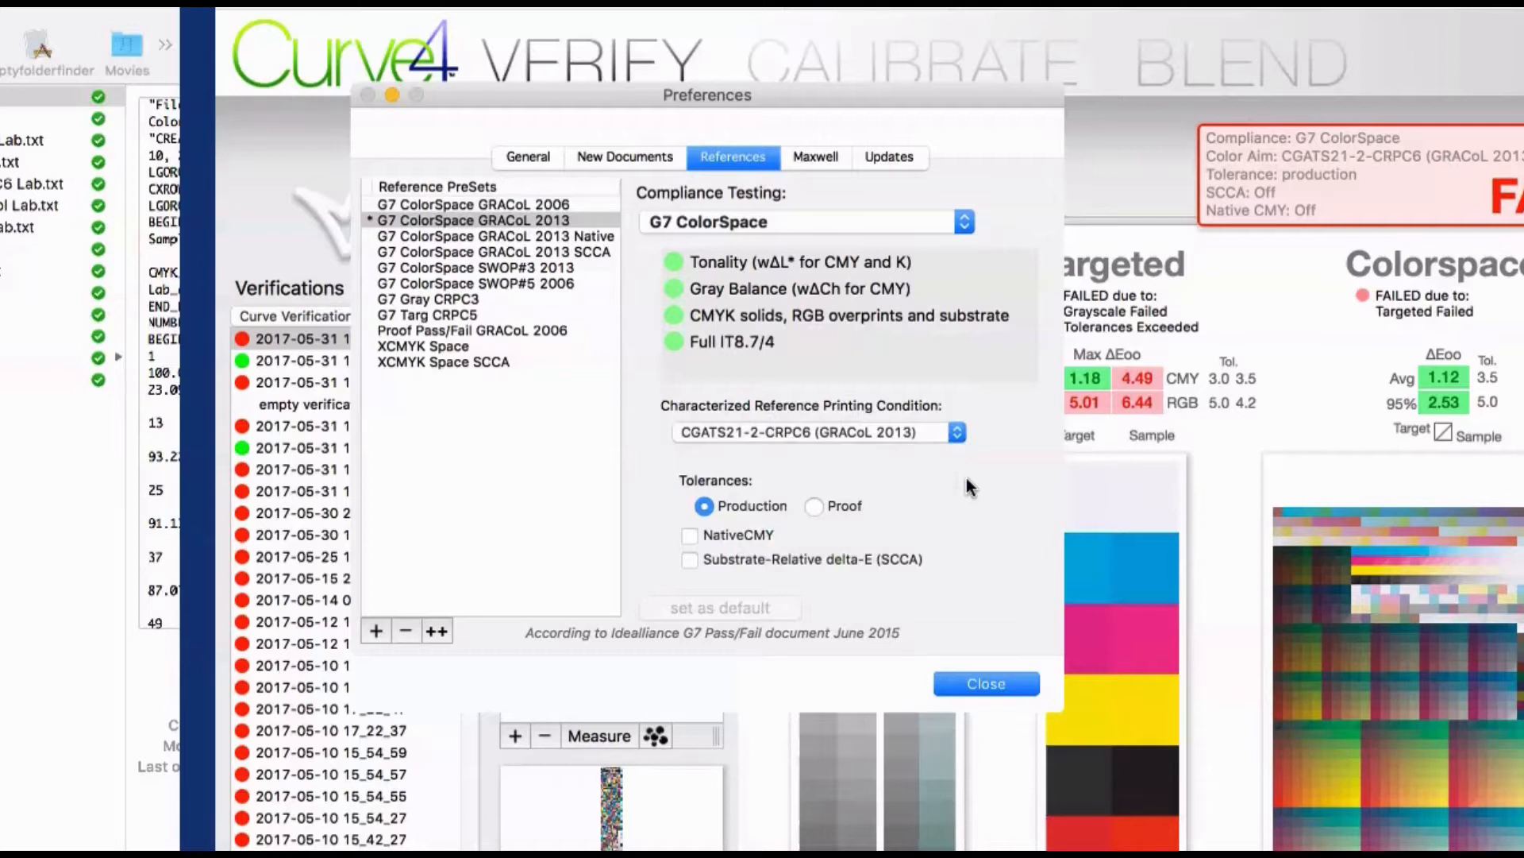
# Close the reference preset preferences and create a new empty verification
pyautogui.click(1, 7)
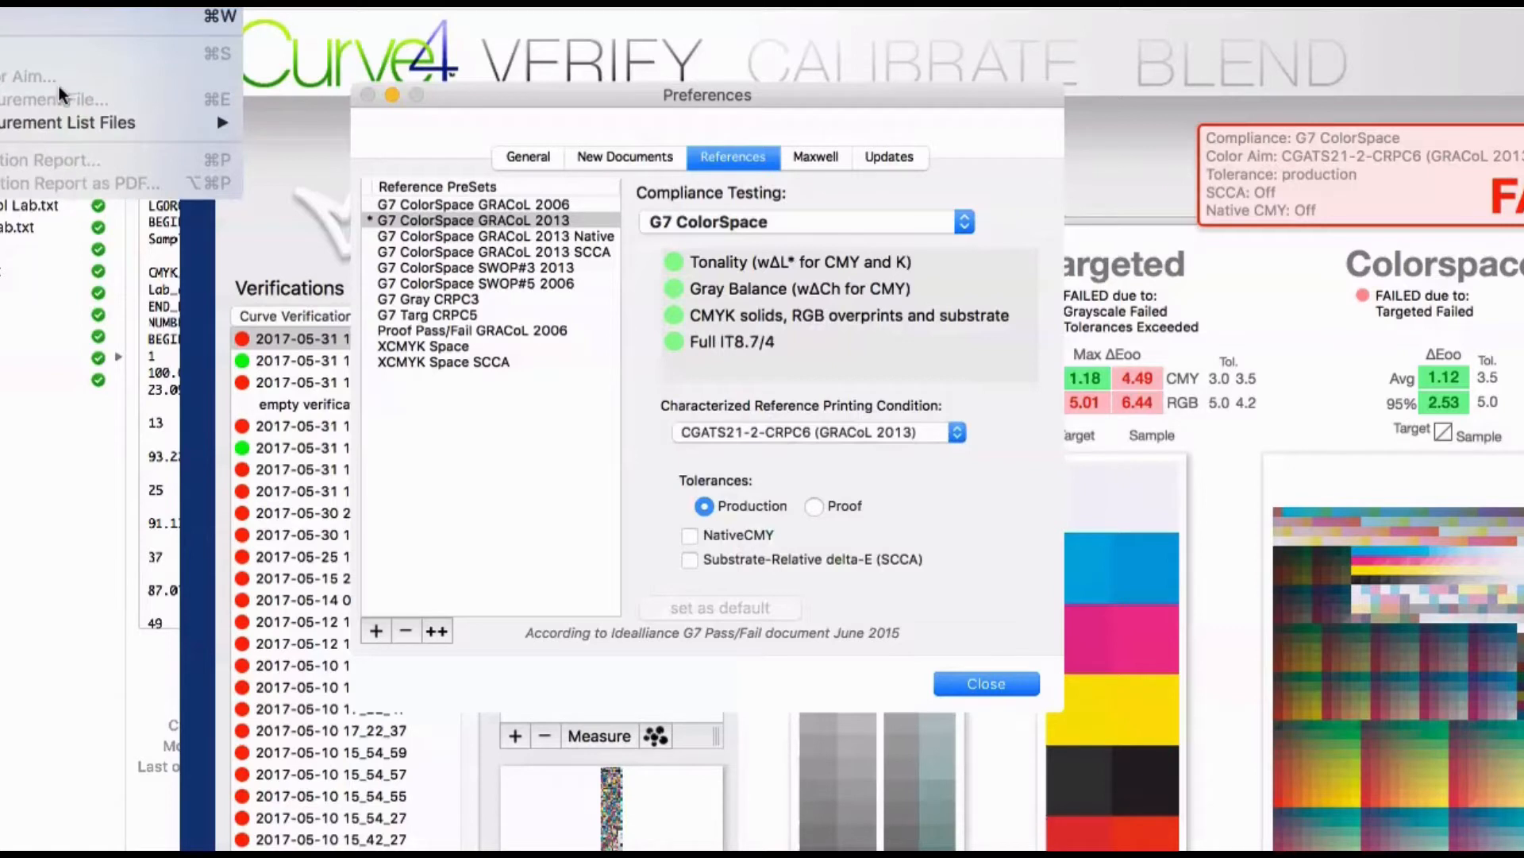
pyautogui.press('Escape')
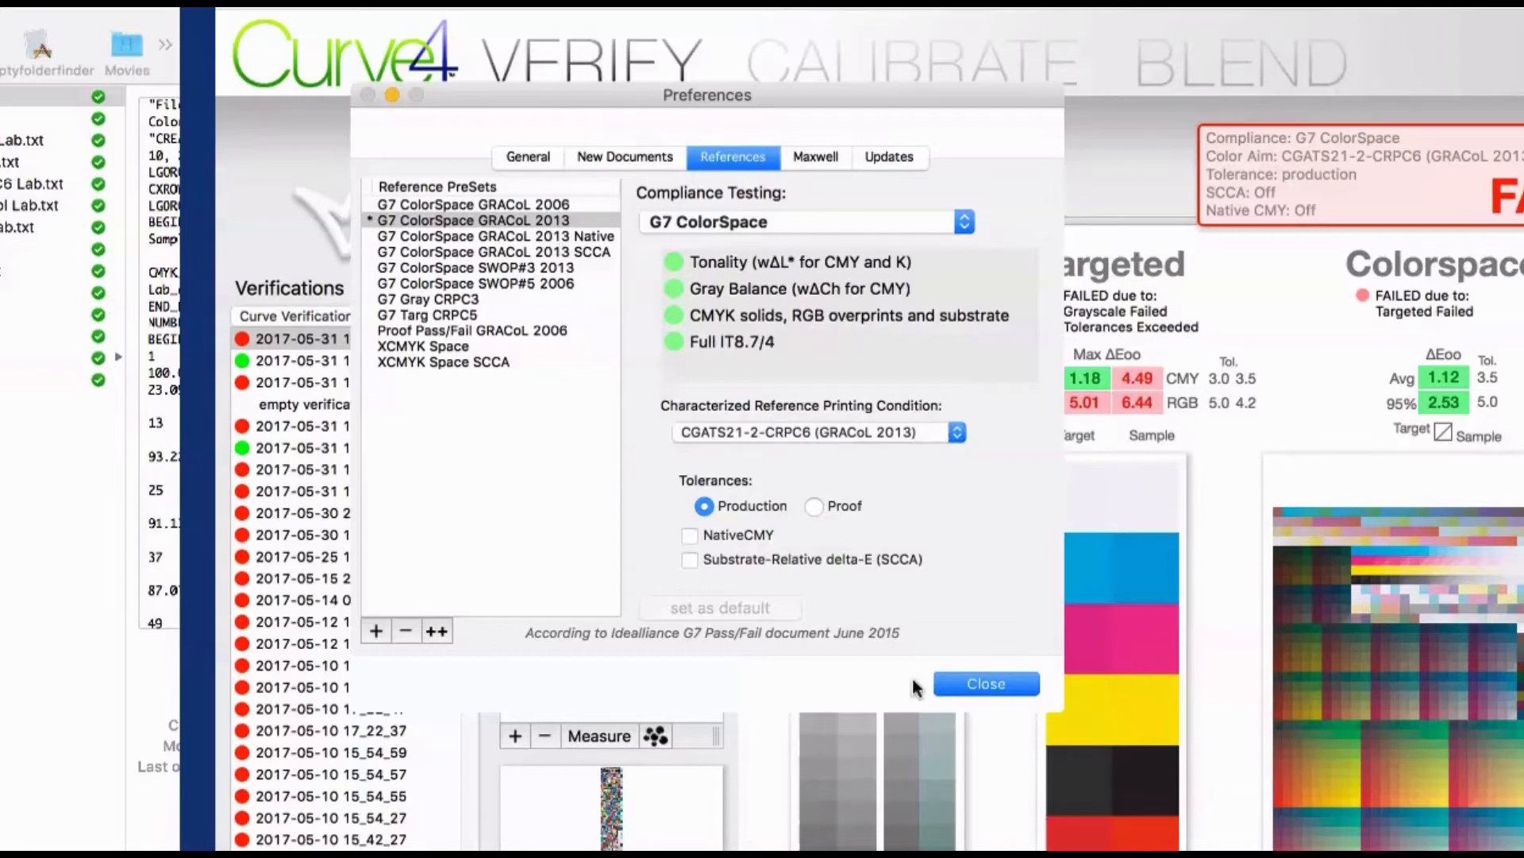
pyautogui.click(953, 684)
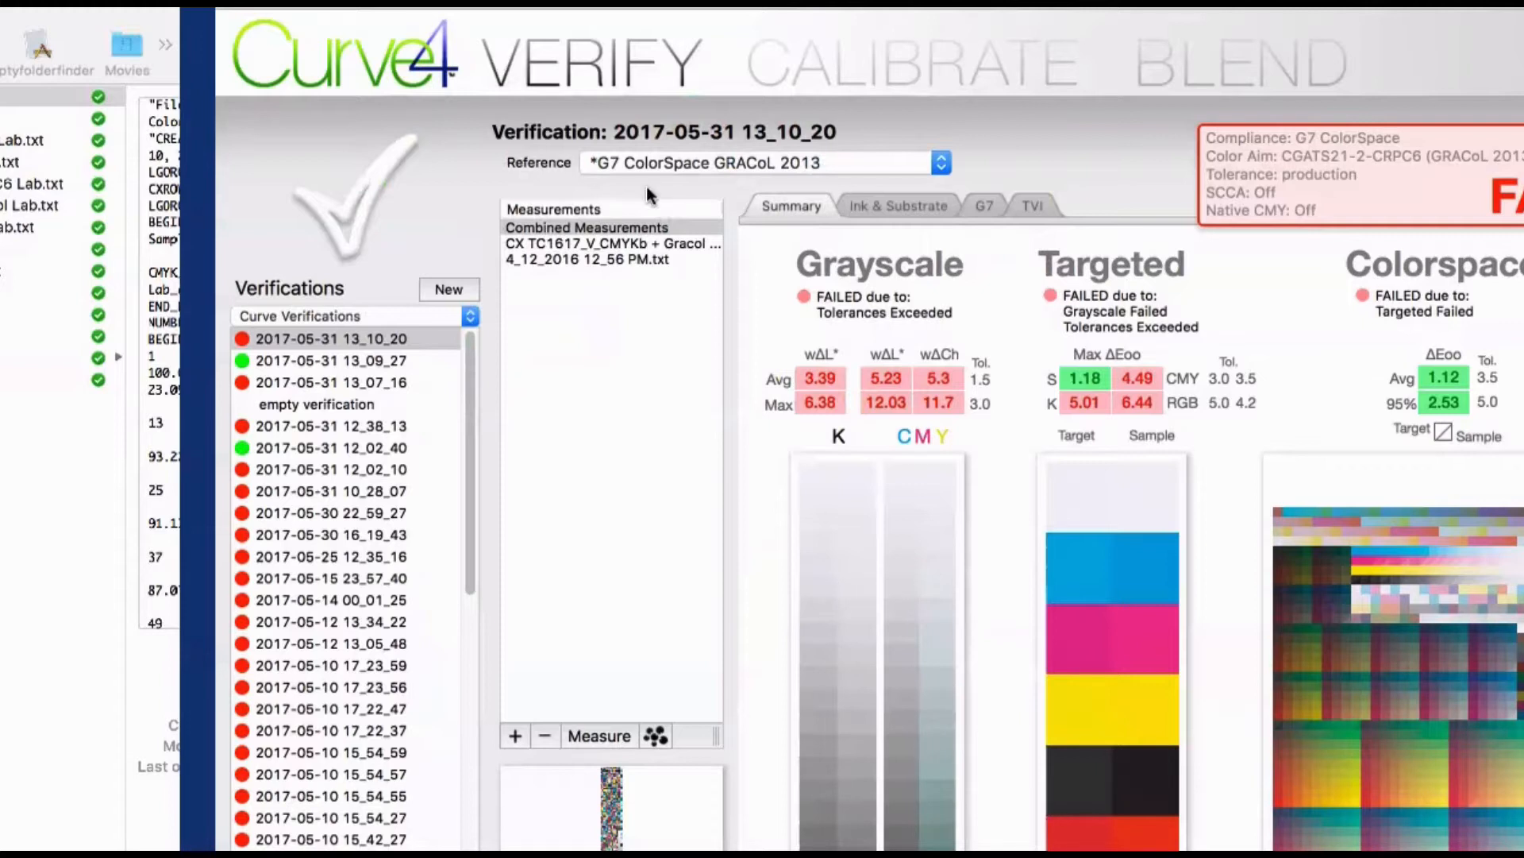
pyautogui.click(450, 291)
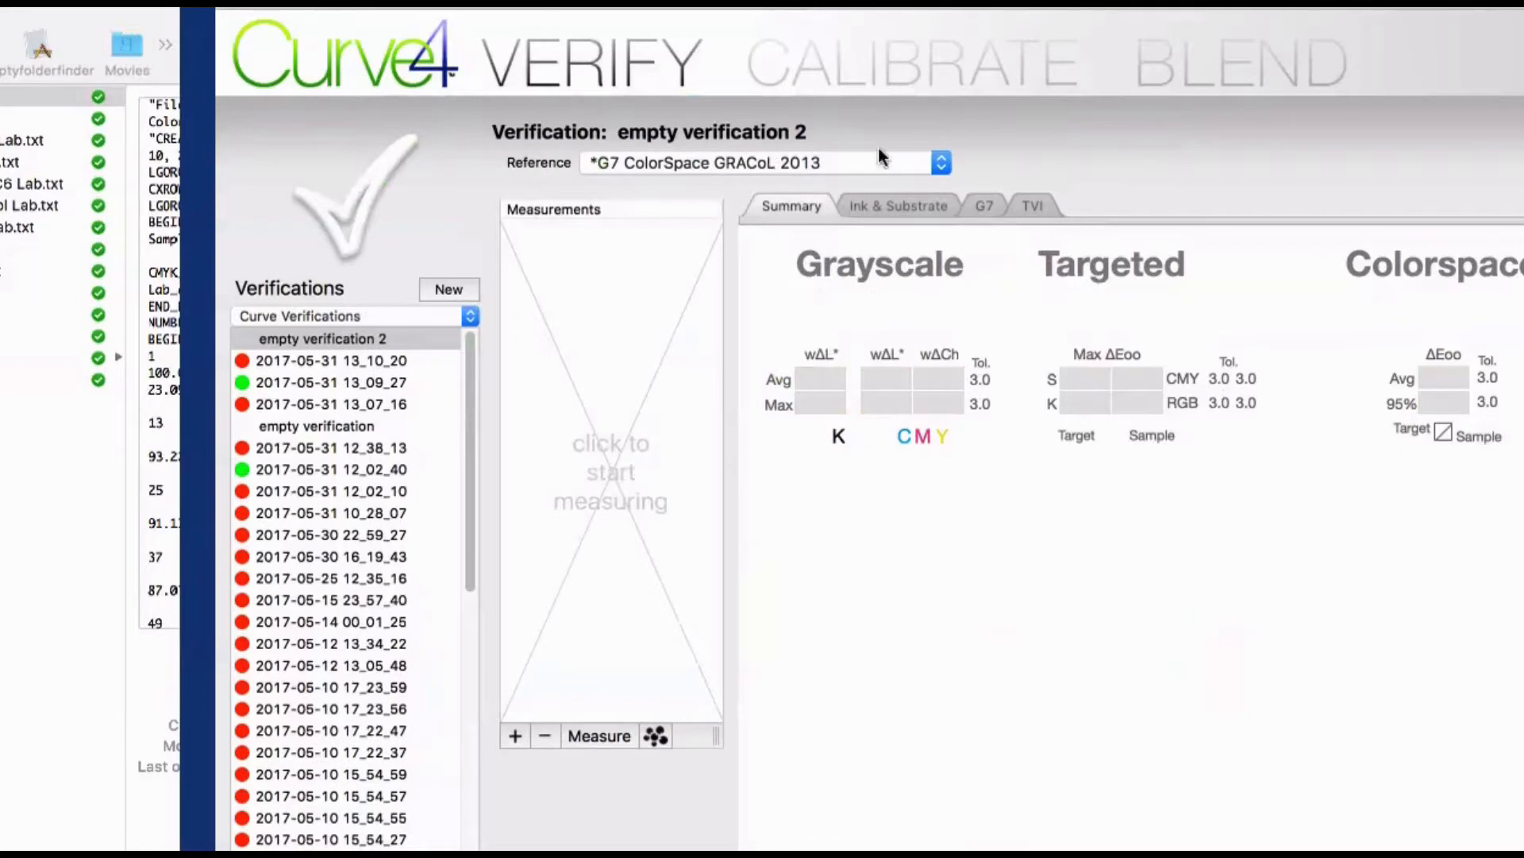
# Reposition the verification window and switch to EpocCam Viewer to place its live camera feed beside it
pyautogui.moveTo(550, 703)
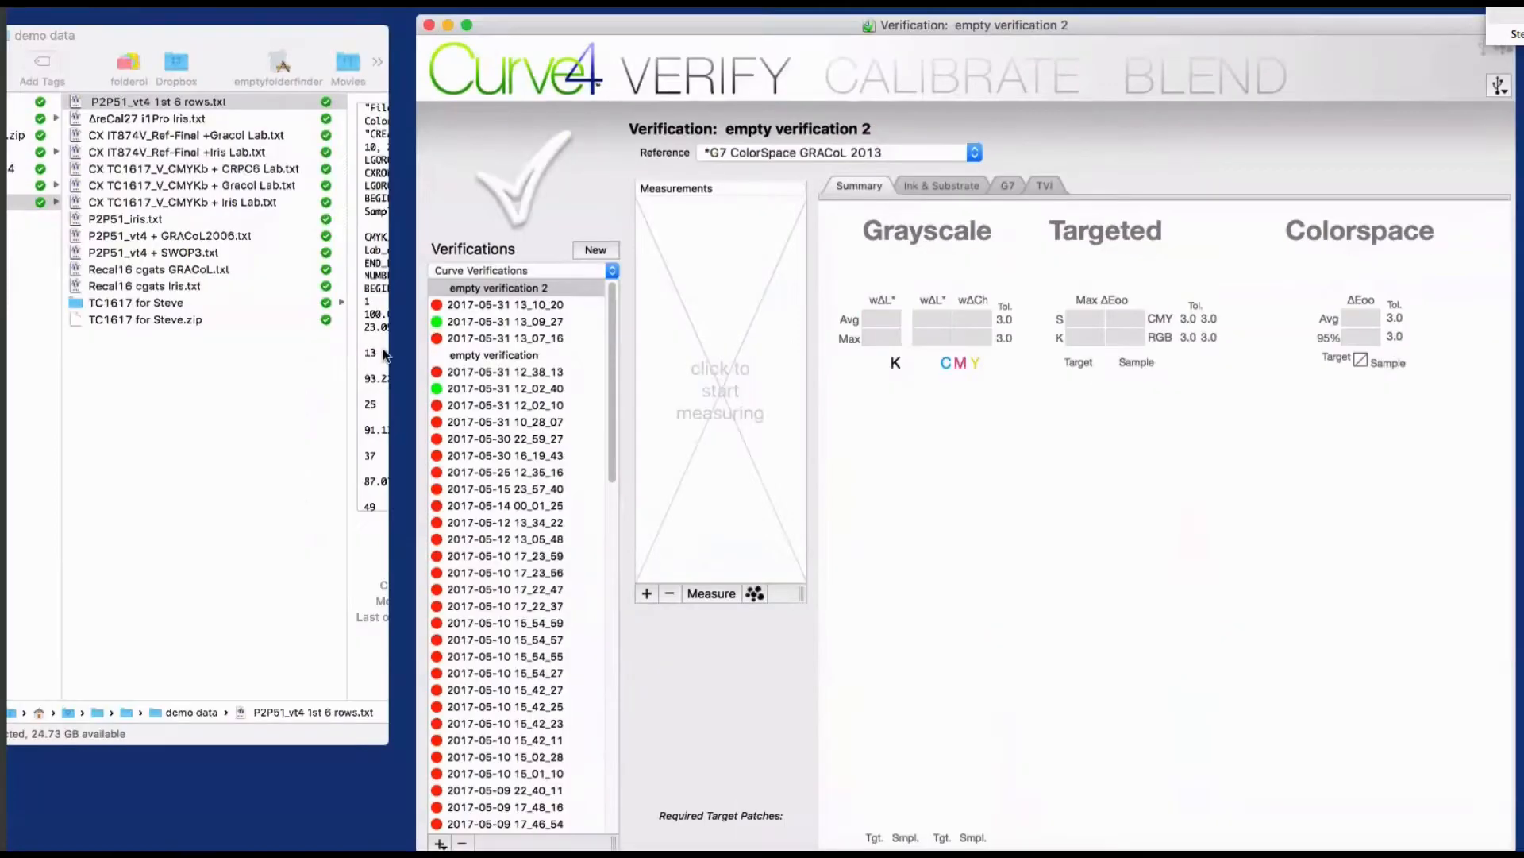
pyautogui.moveTo(627, 24); pyautogui.dragTo(223, 10)
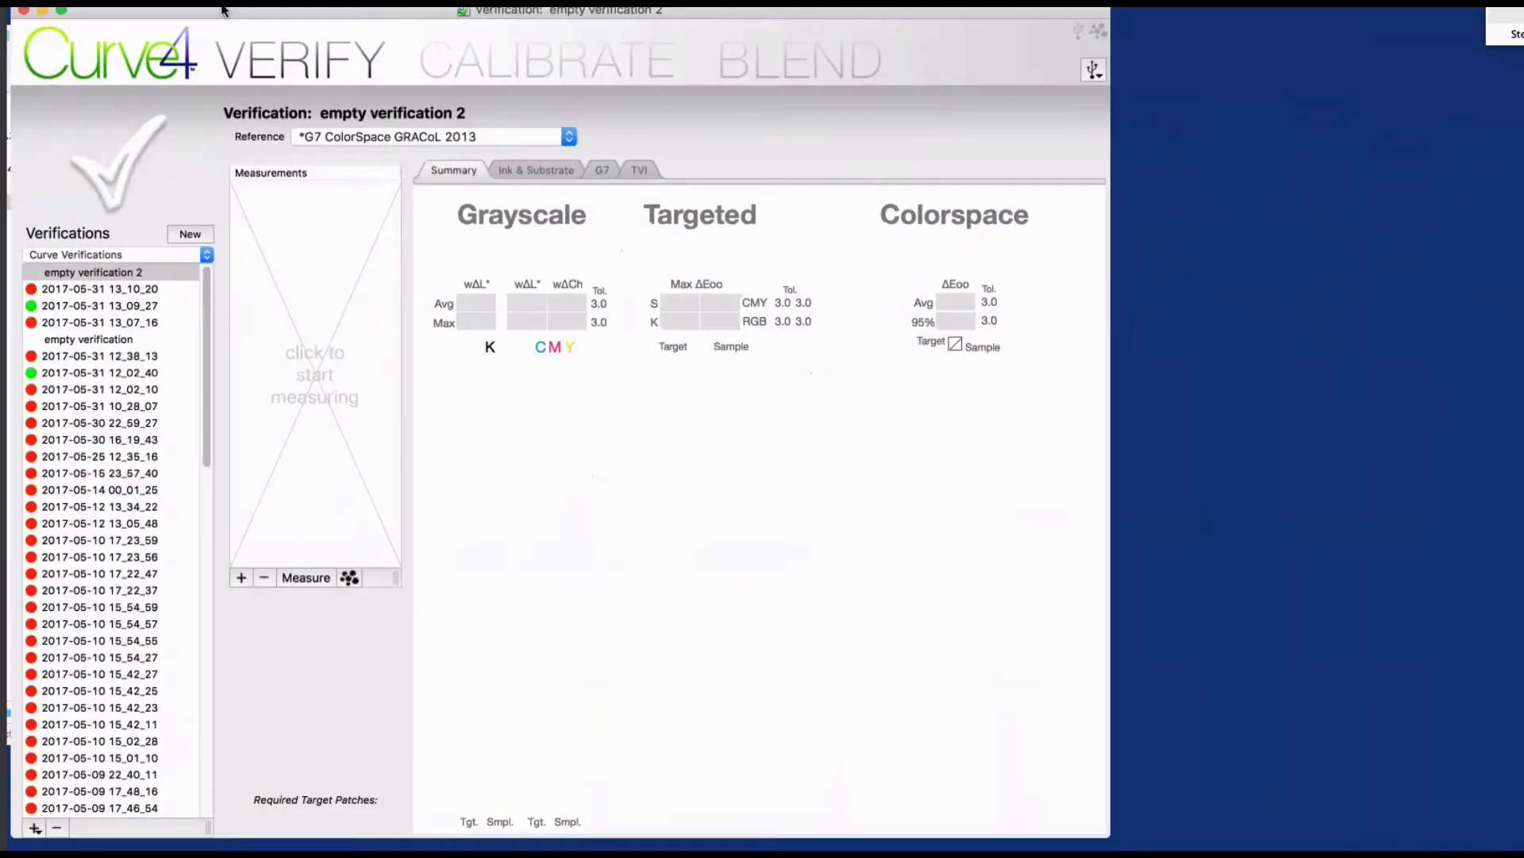
pyautogui.press('super+Tab')
pyautogui.press('super+Tab')
pyautogui.press('super+Tab')
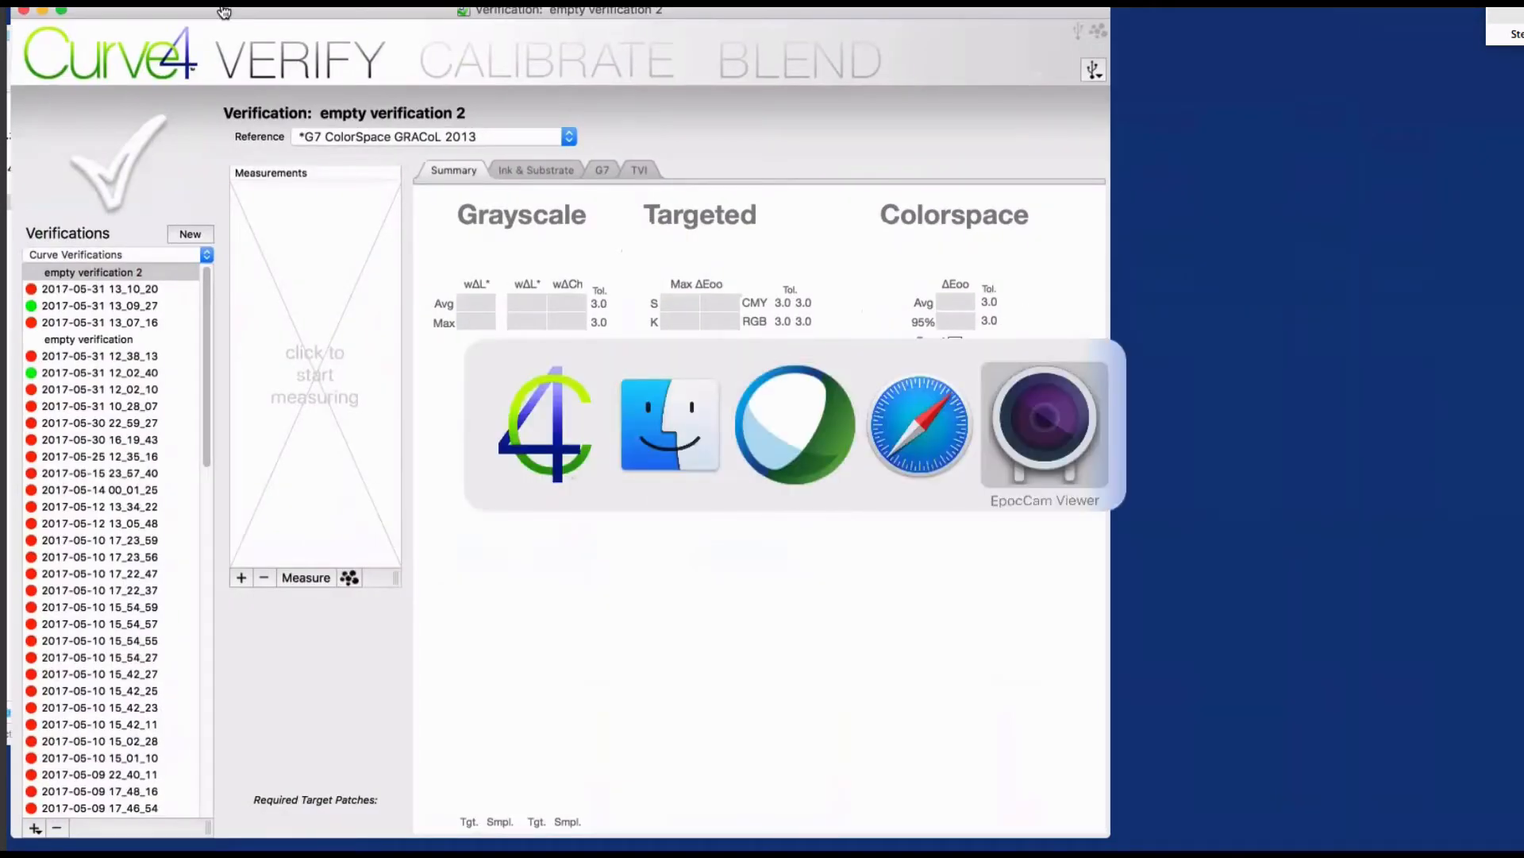
pyautogui.moveTo(1092, 11); pyautogui.dragTo(1151, 453)
pyautogui.click(730, 12)
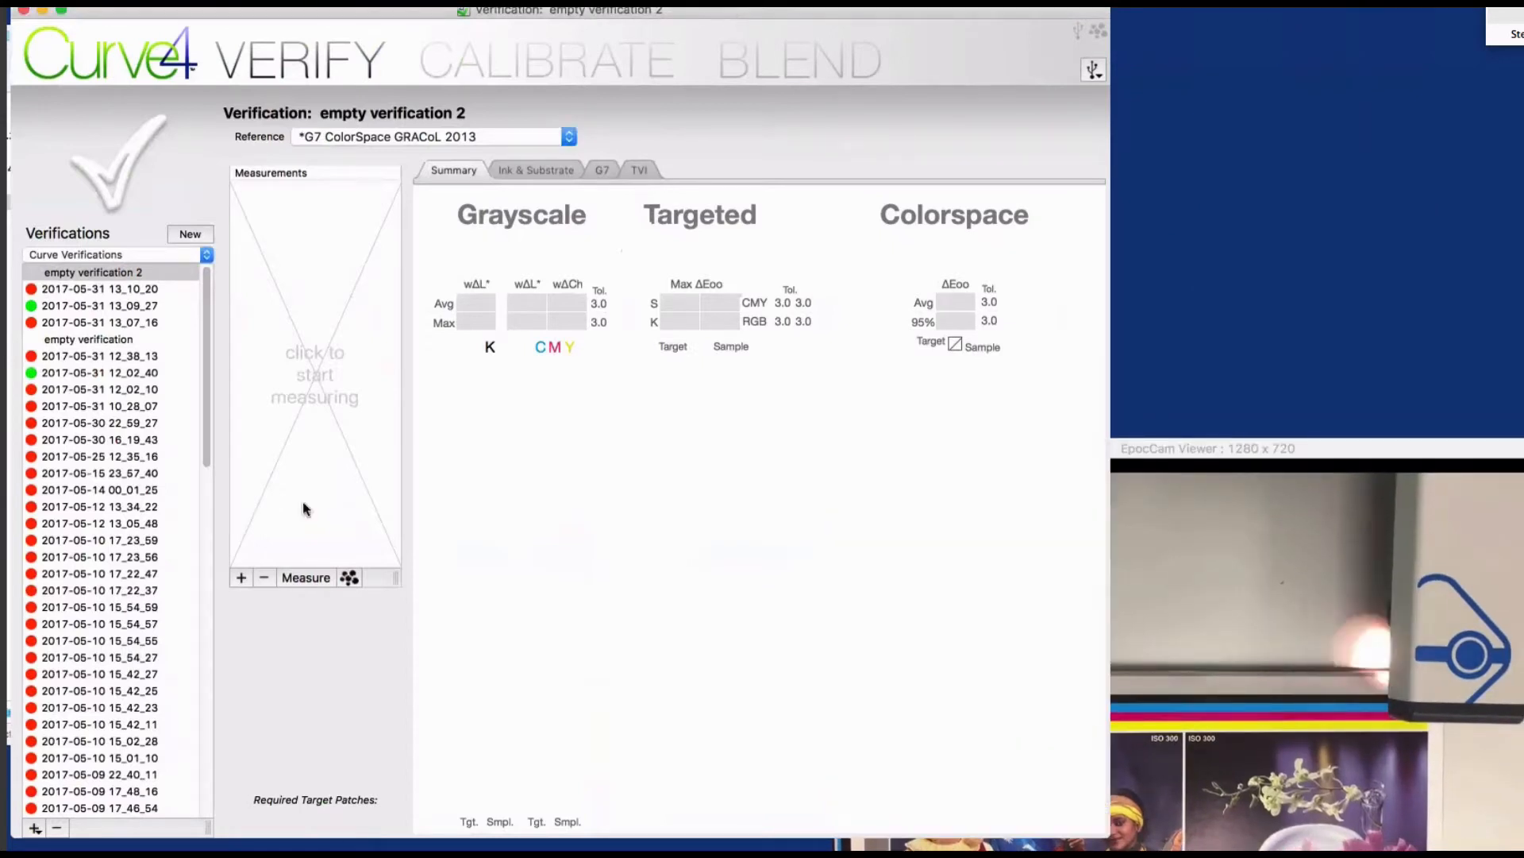
# Open the measurement setup and review its supported instruments, M0 and M2 conditions, scan mode, scan control and aperture options for the Barbieri Spectro LFP
pyautogui.click(308, 577)
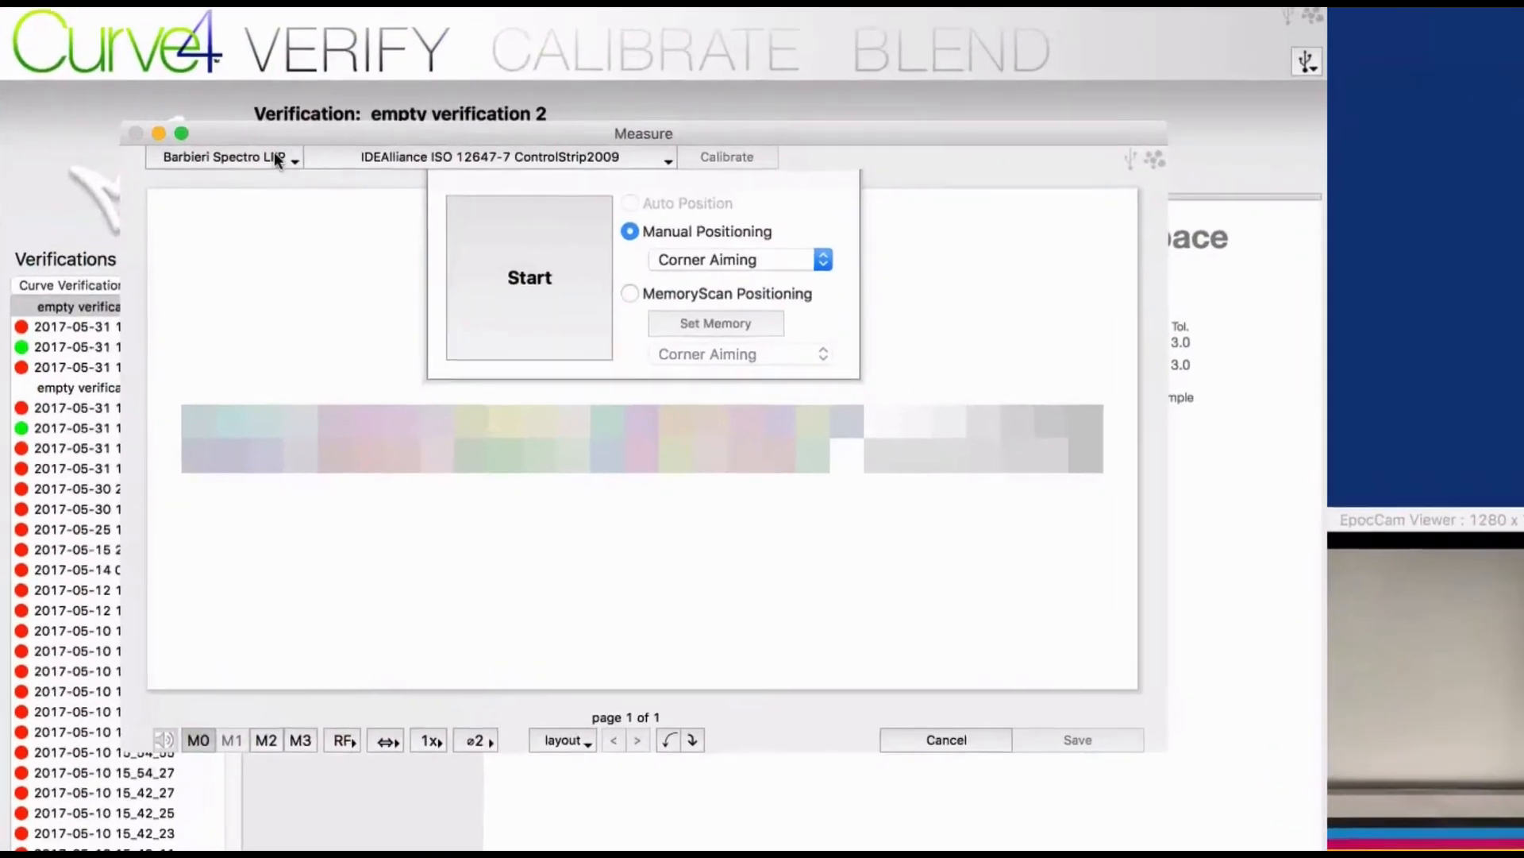
pyautogui.click(275, 156)
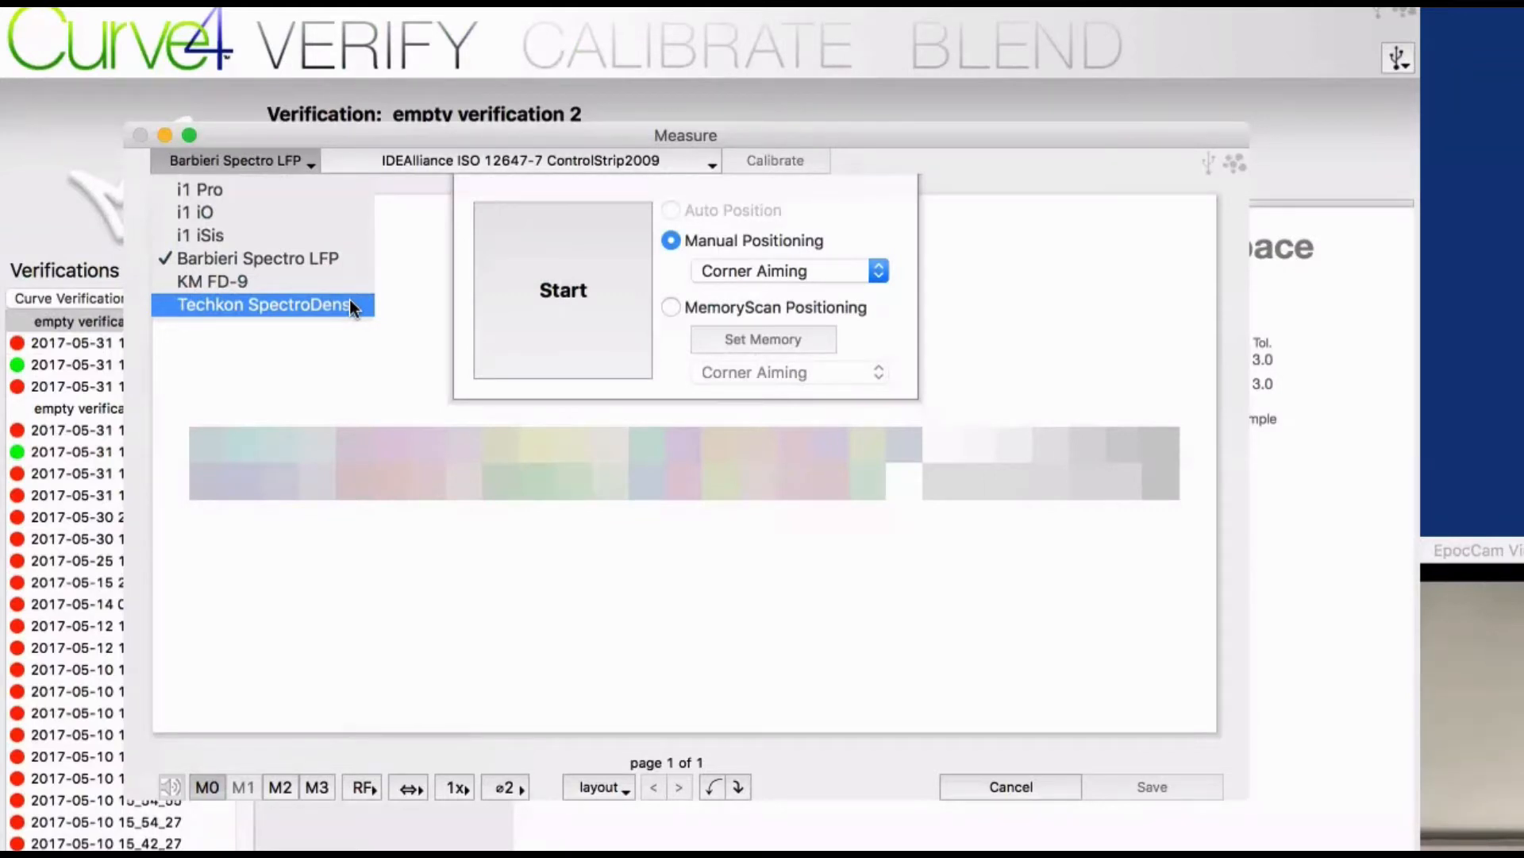
pyautogui.click(332, 127)
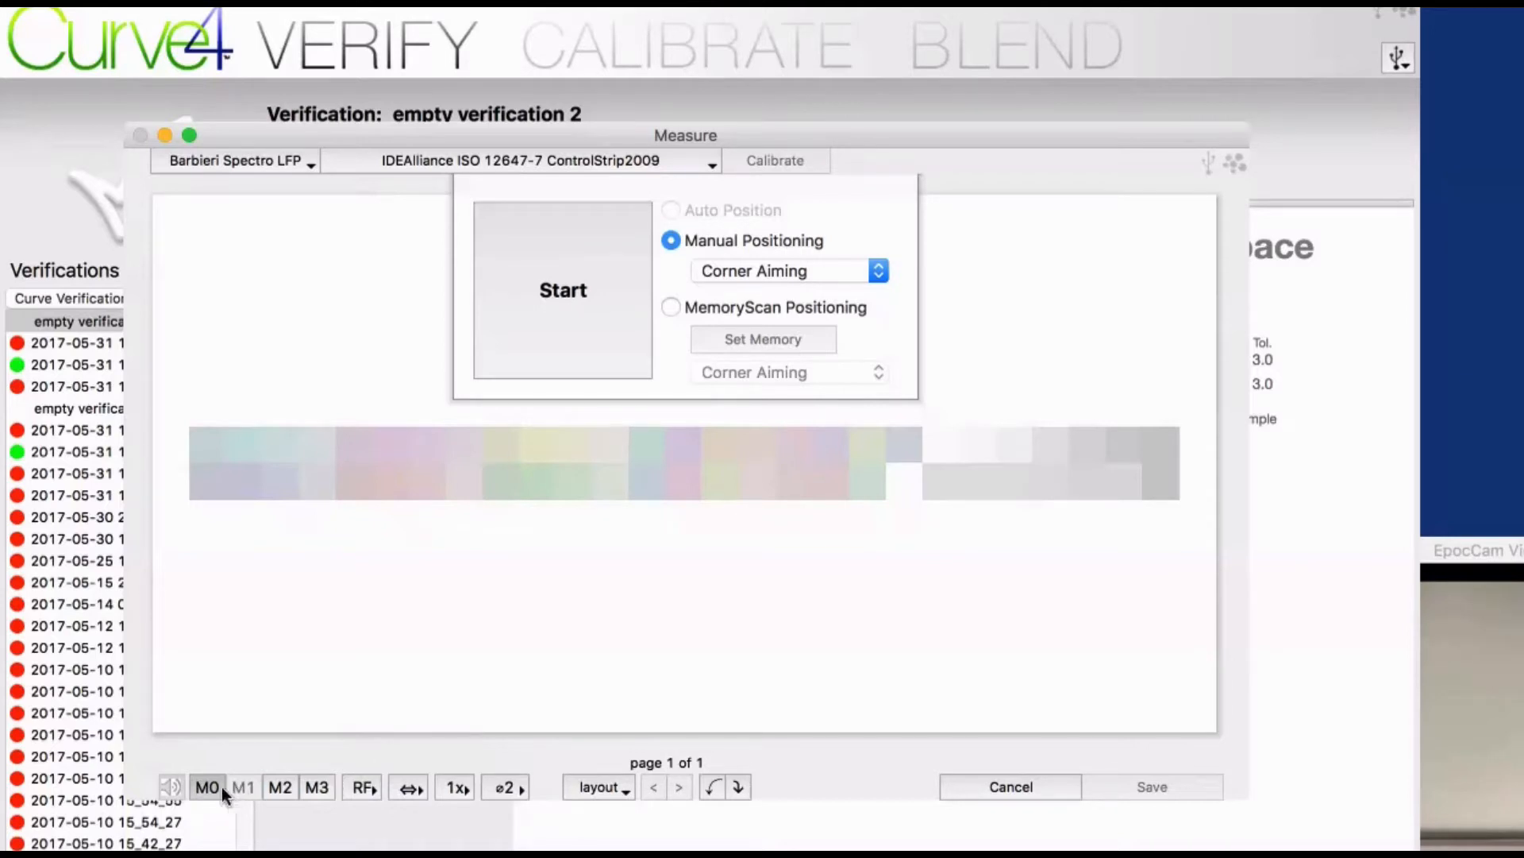
pyautogui.click(283, 785)
pyautogui.click(208, 785)
pyautogui.click(362, 786)
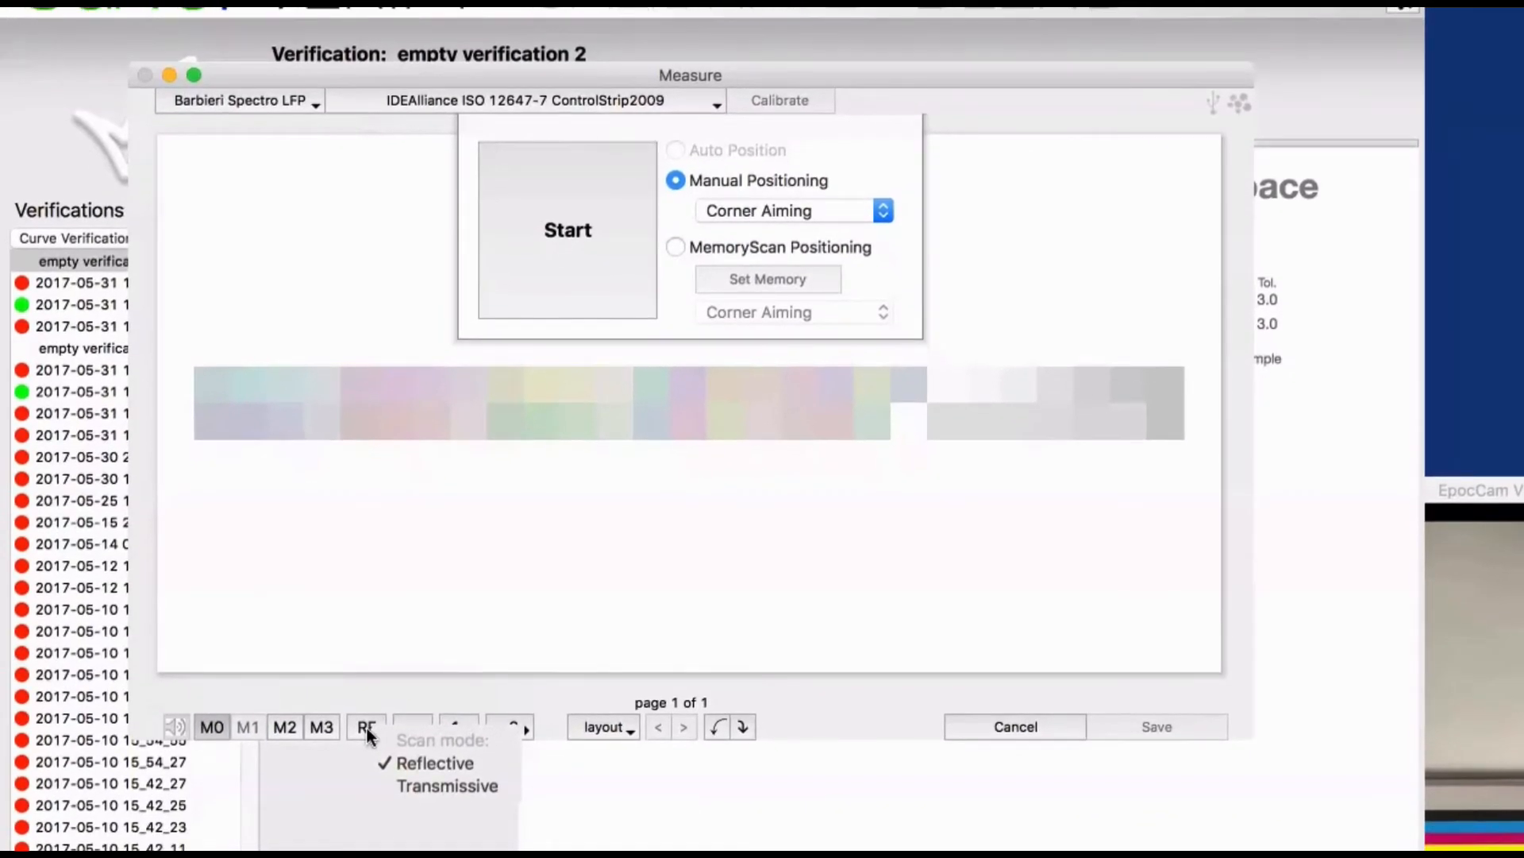
pyautogui.click(395, 694)
pyautogui.click(407, 716)
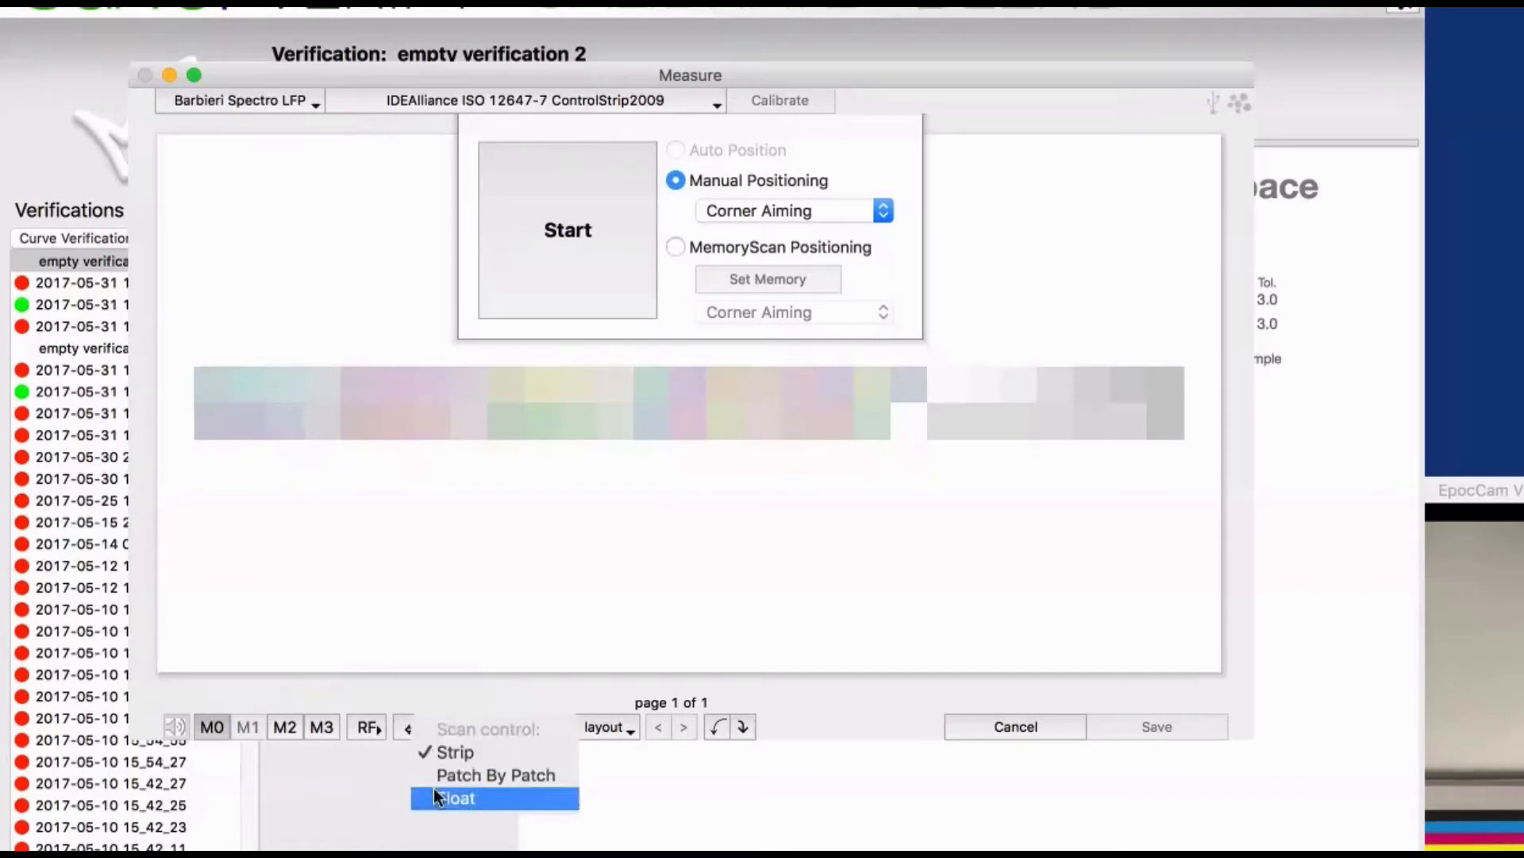
pyautogui.click(432, 697)
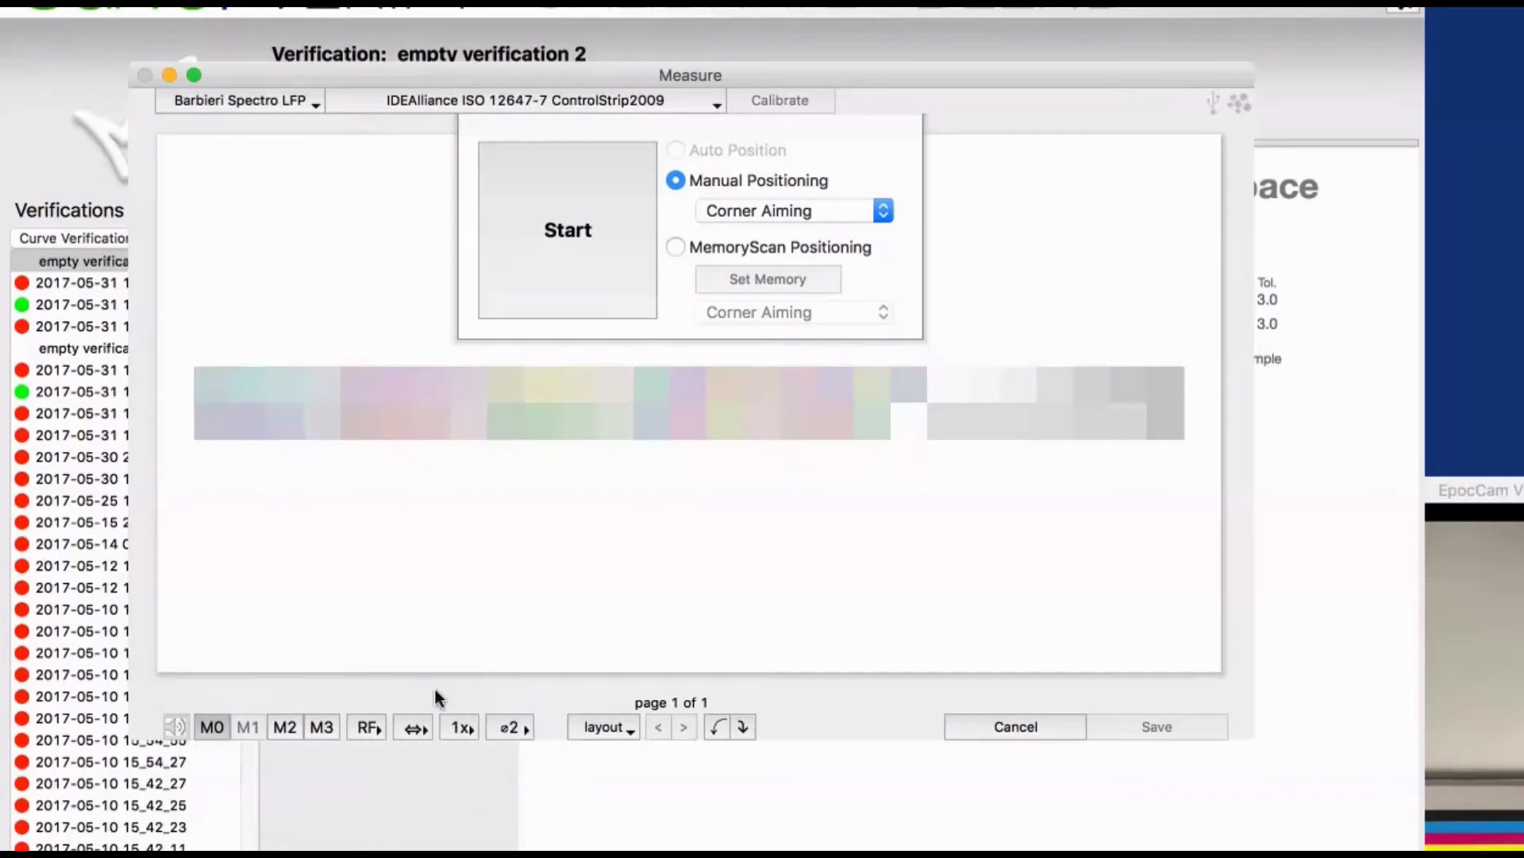
pyautogui.click(512, 725)
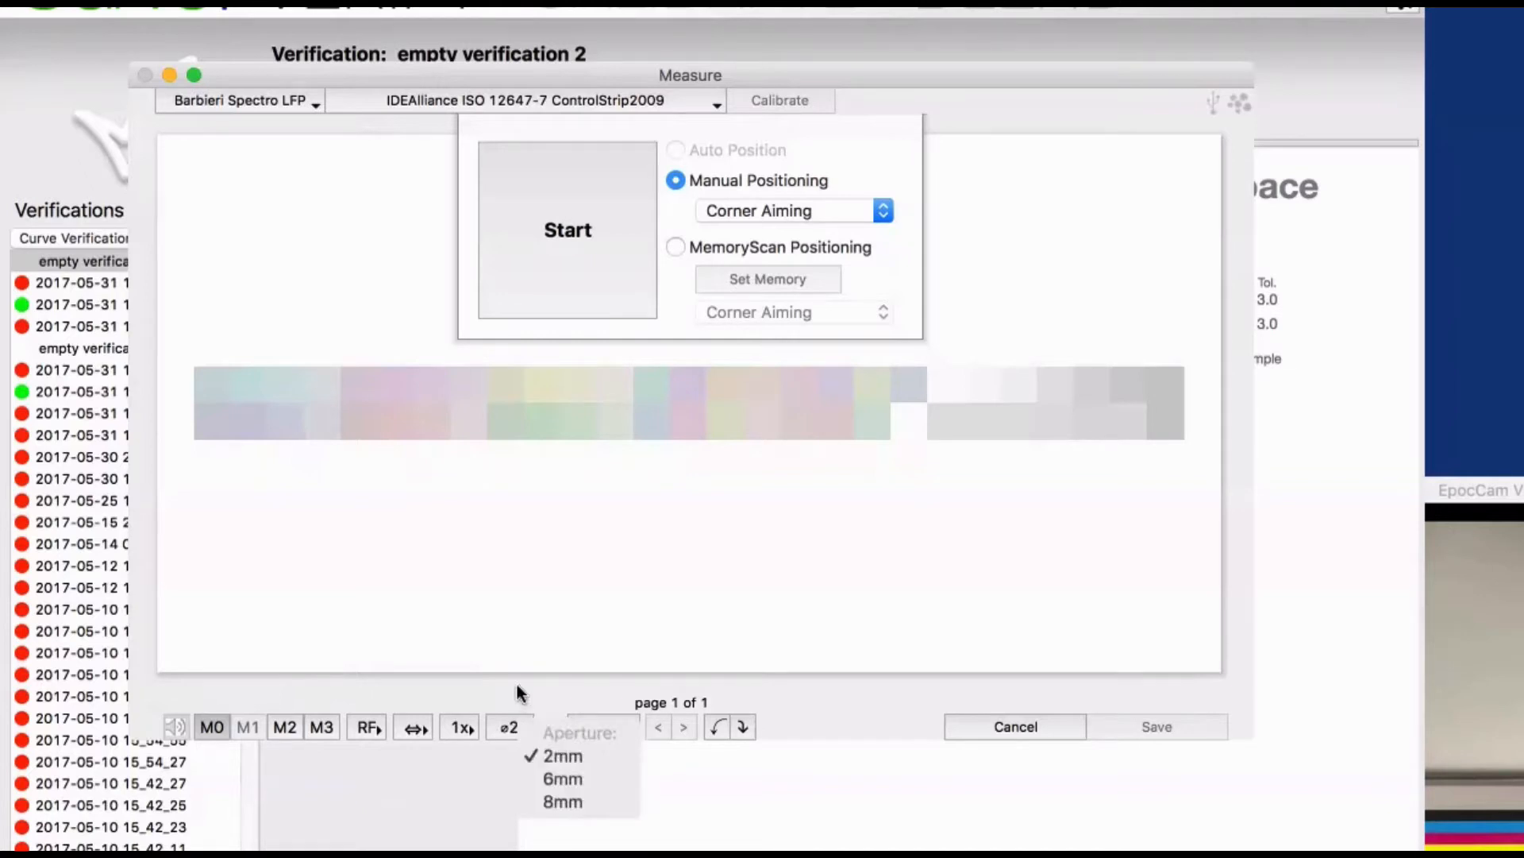
pyautogui.click(517, 686)
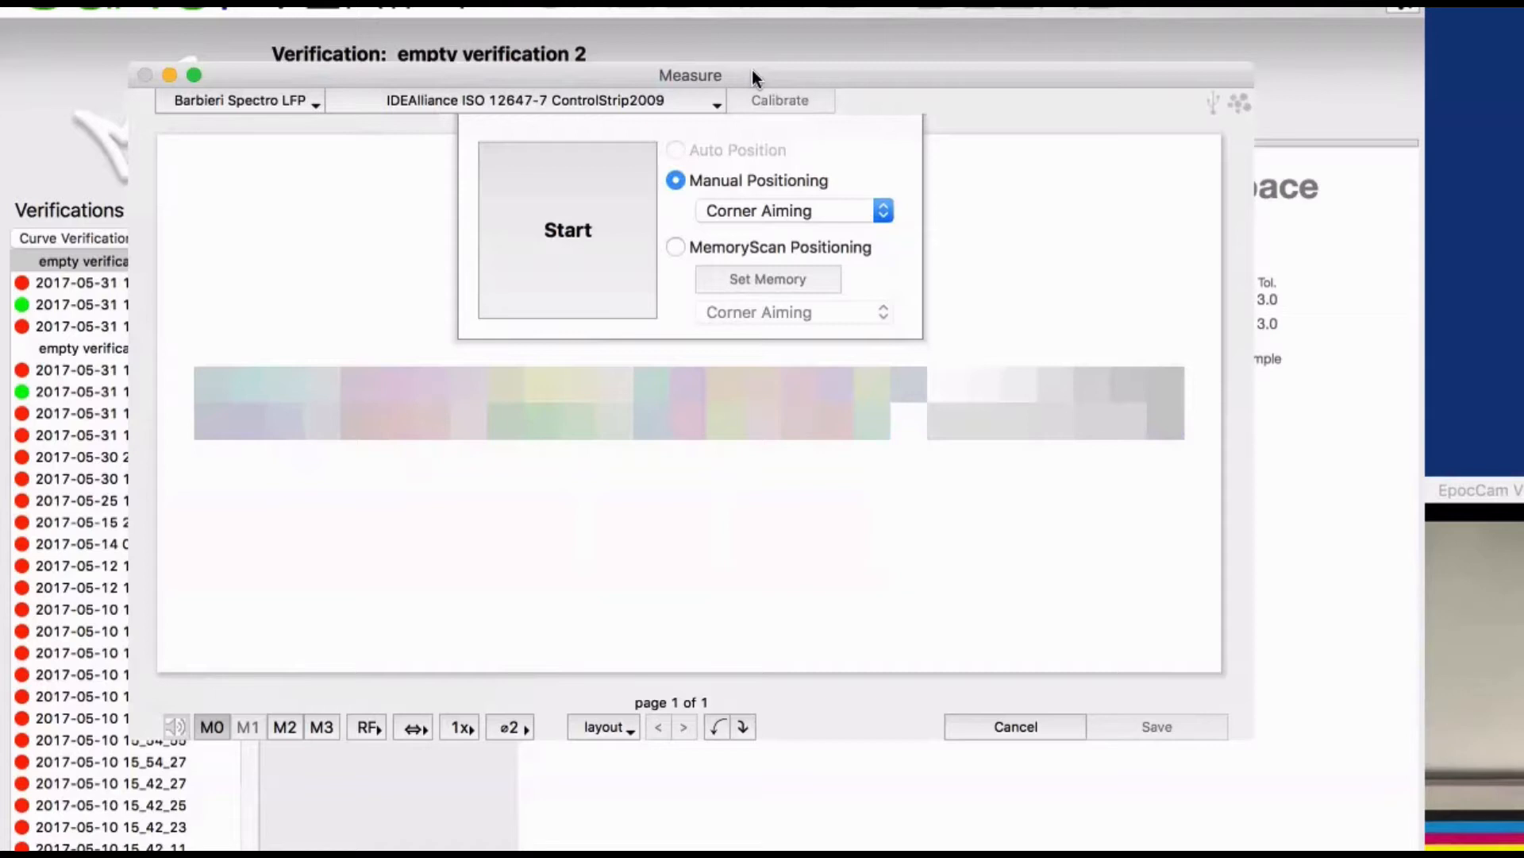
# Choose MemoryScan Positioning with Corner Aiming and set the control strip's three corner positions in memory
pyautogui.click(676, 247)
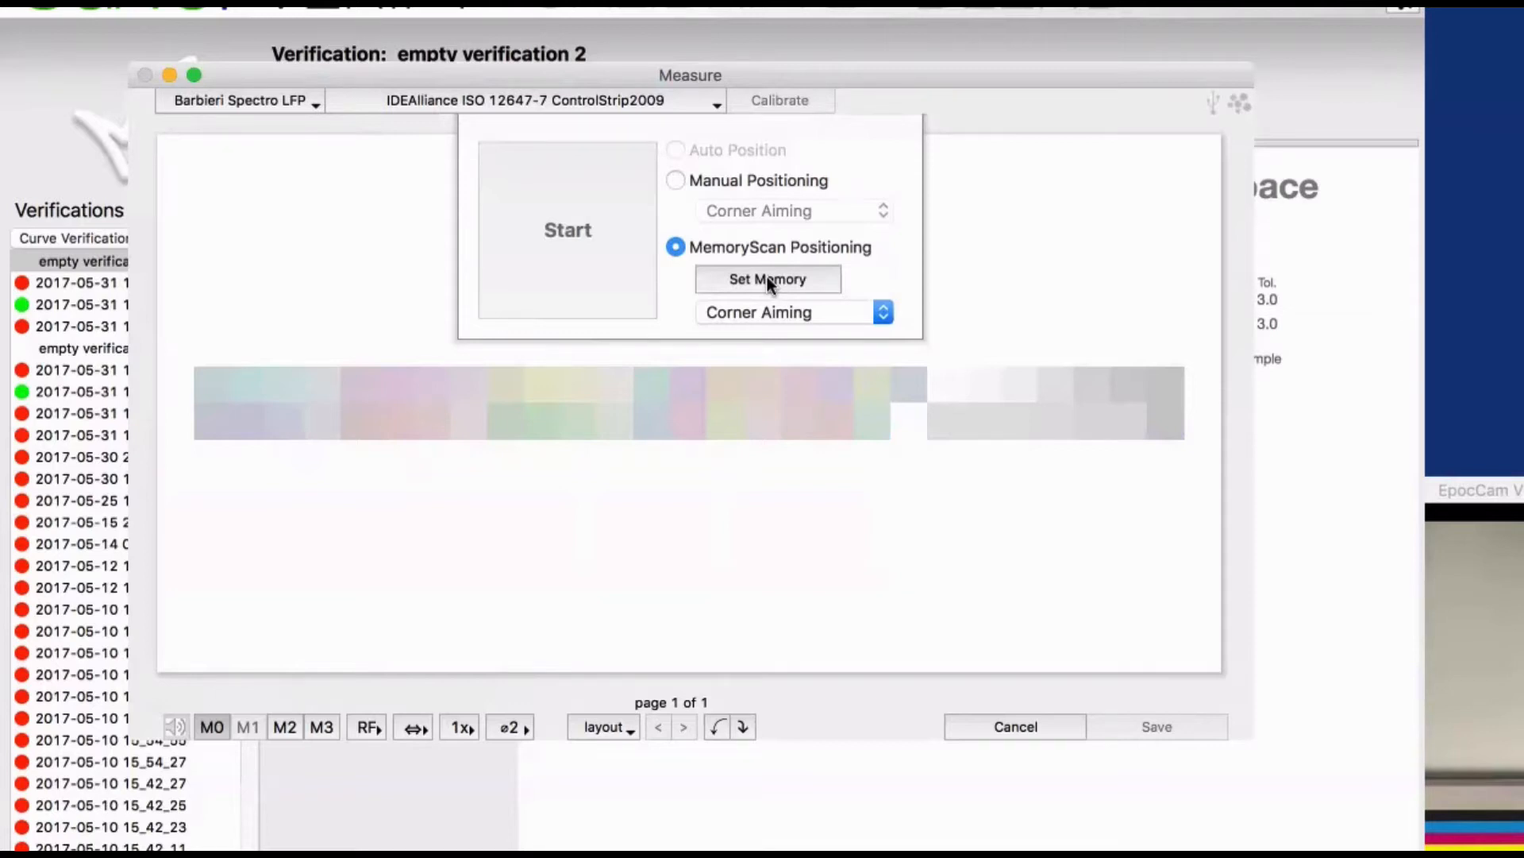
pyautogui.click(767, 277)
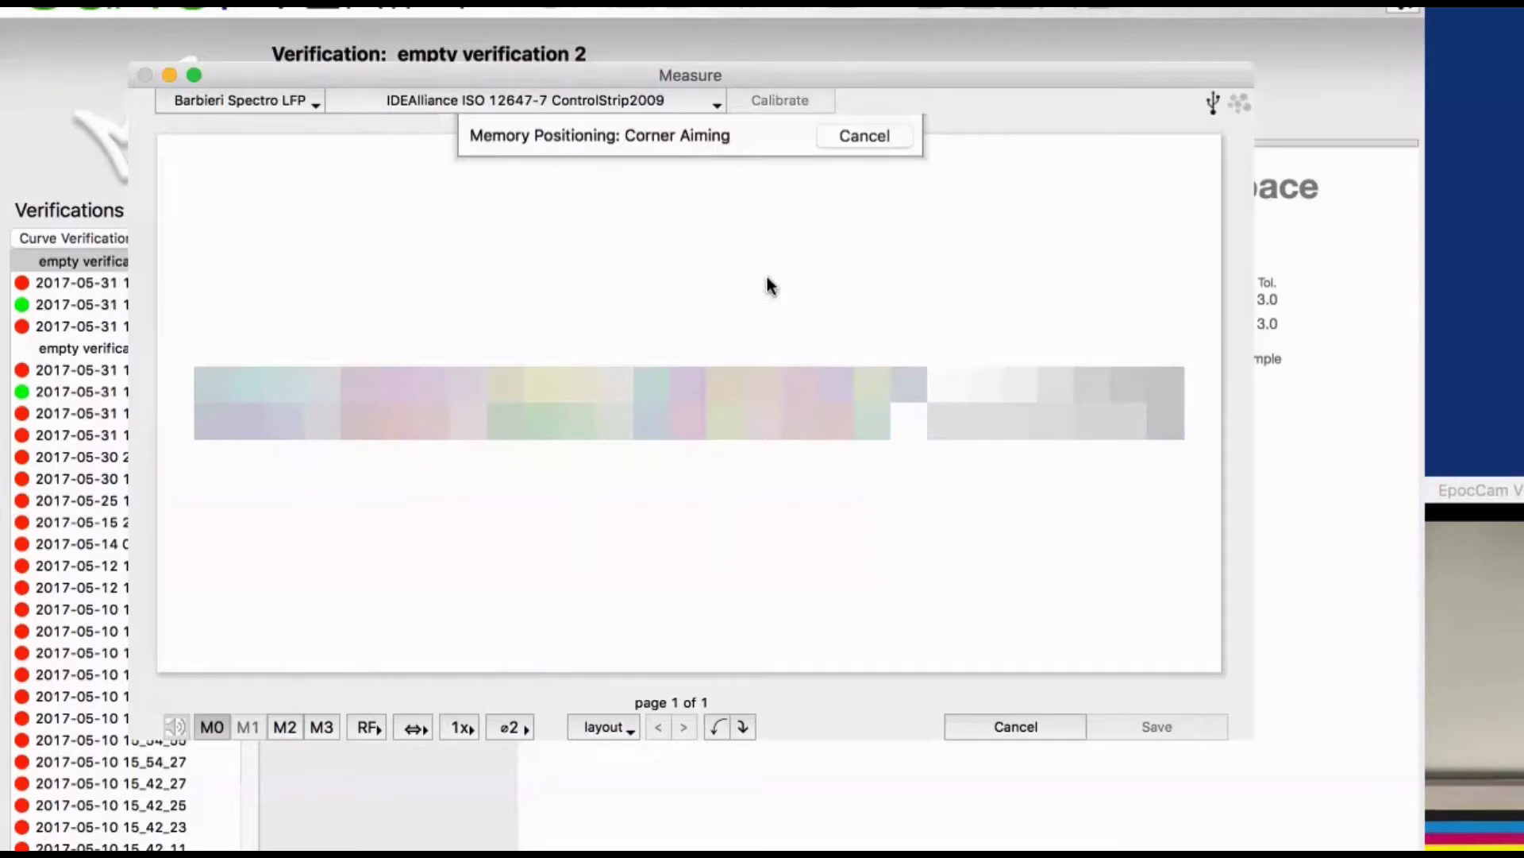
pyautogui.click(1507, 481)
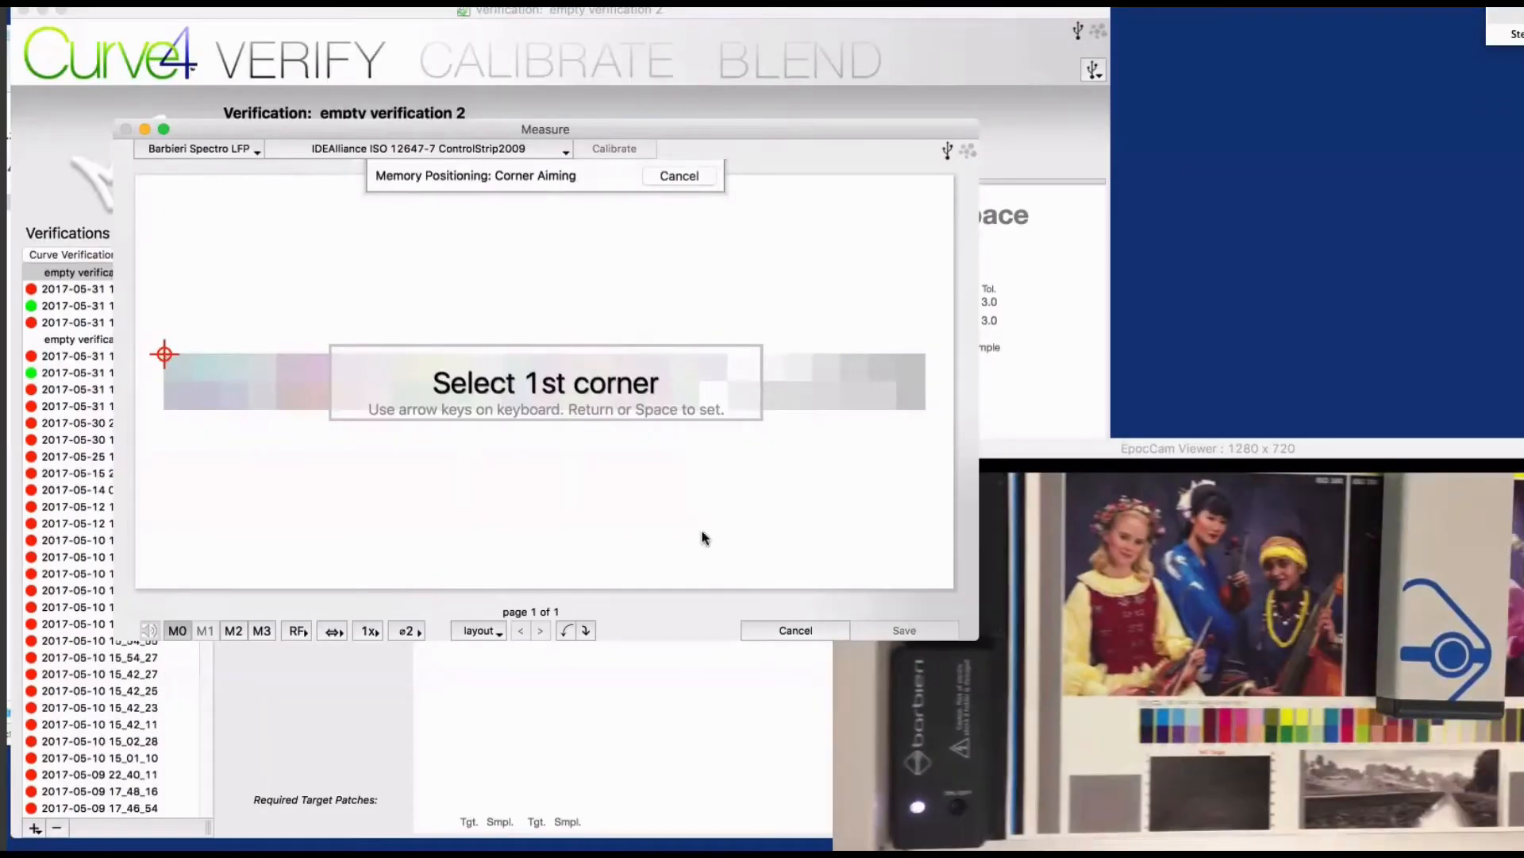
pyautogui.press('Return')
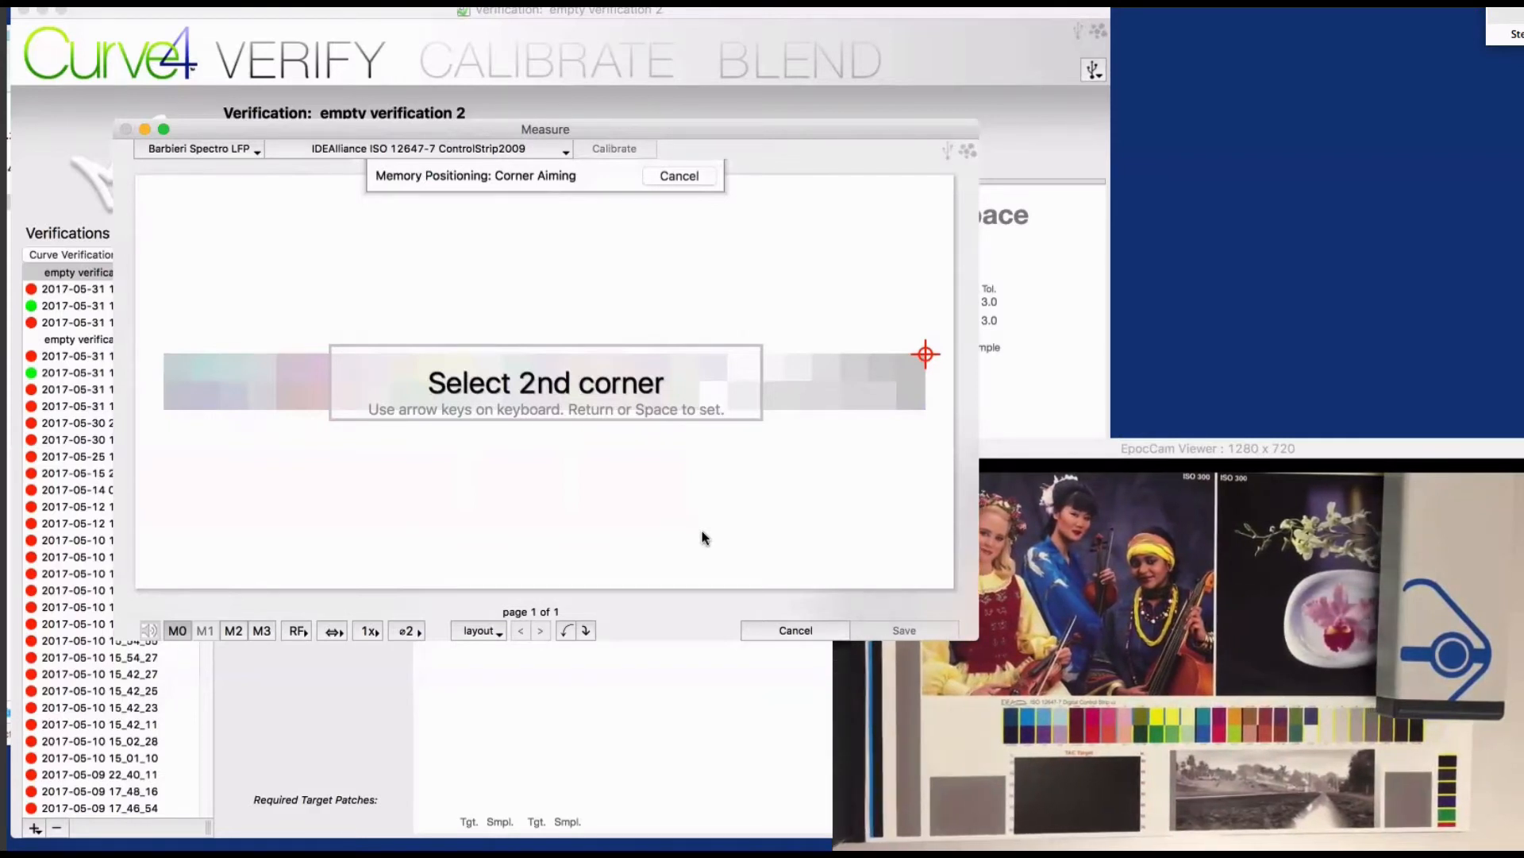
pyautogui.press('Return')
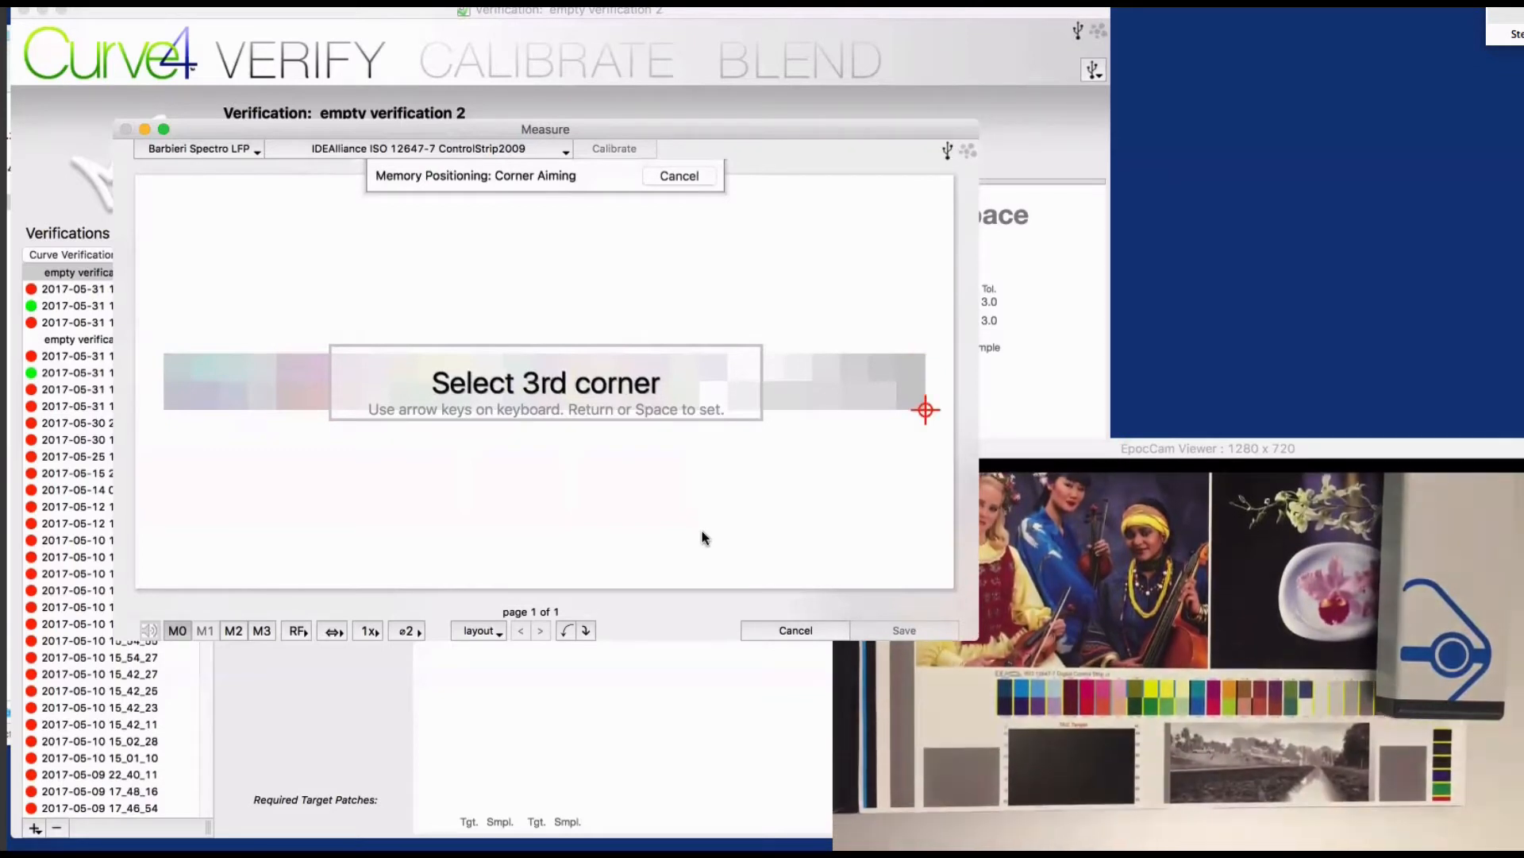
pyautogui.press('Return')
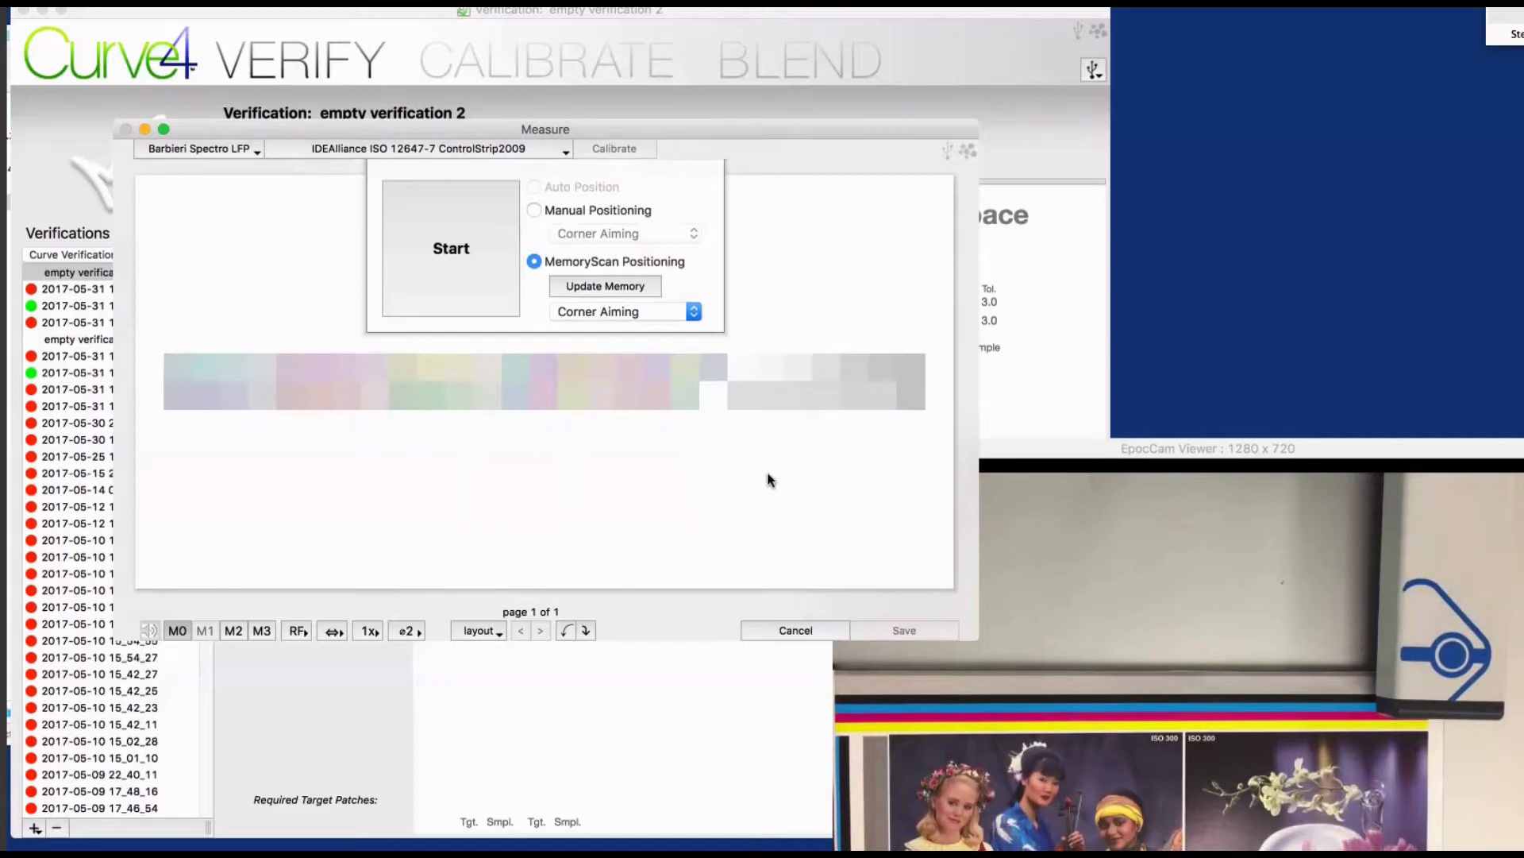
pyautogui.click(447, 245)
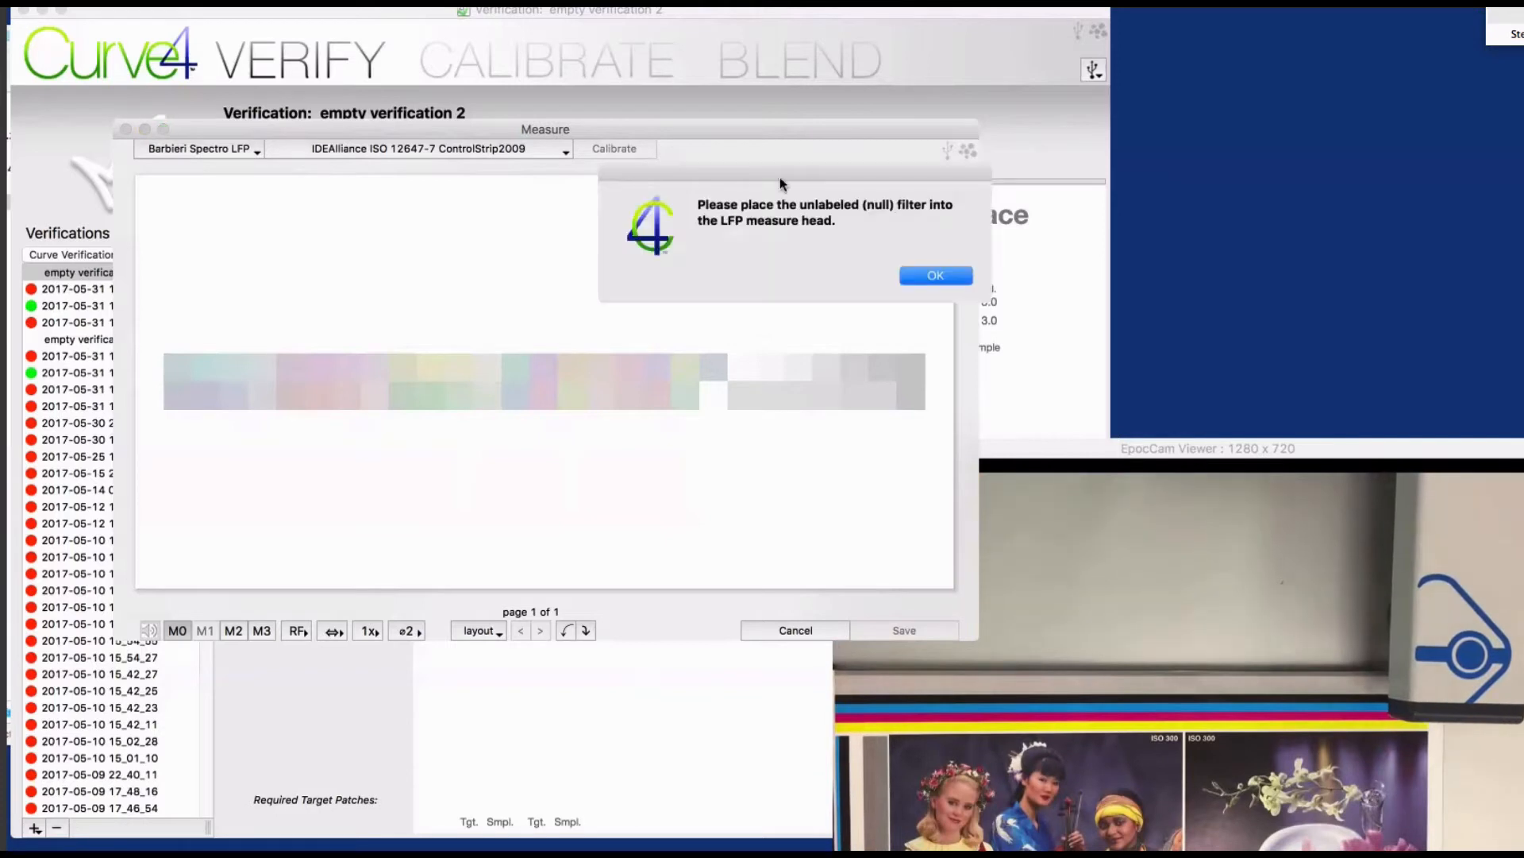
pyautogui.moveTo(791, 175); pyautogui.dragTo(745, 198)
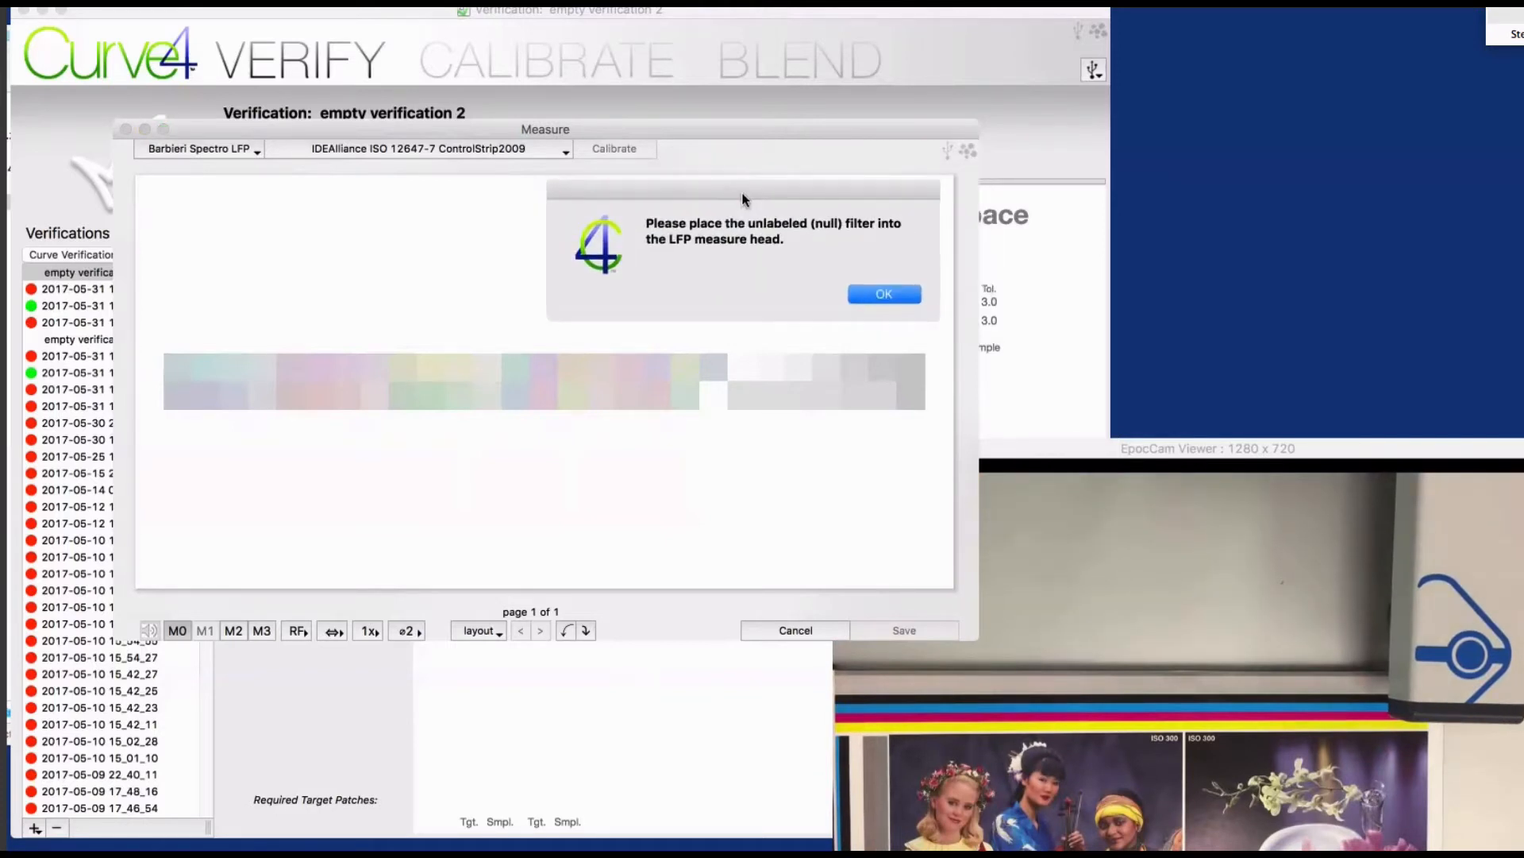
pyautogui.click(869, 298)
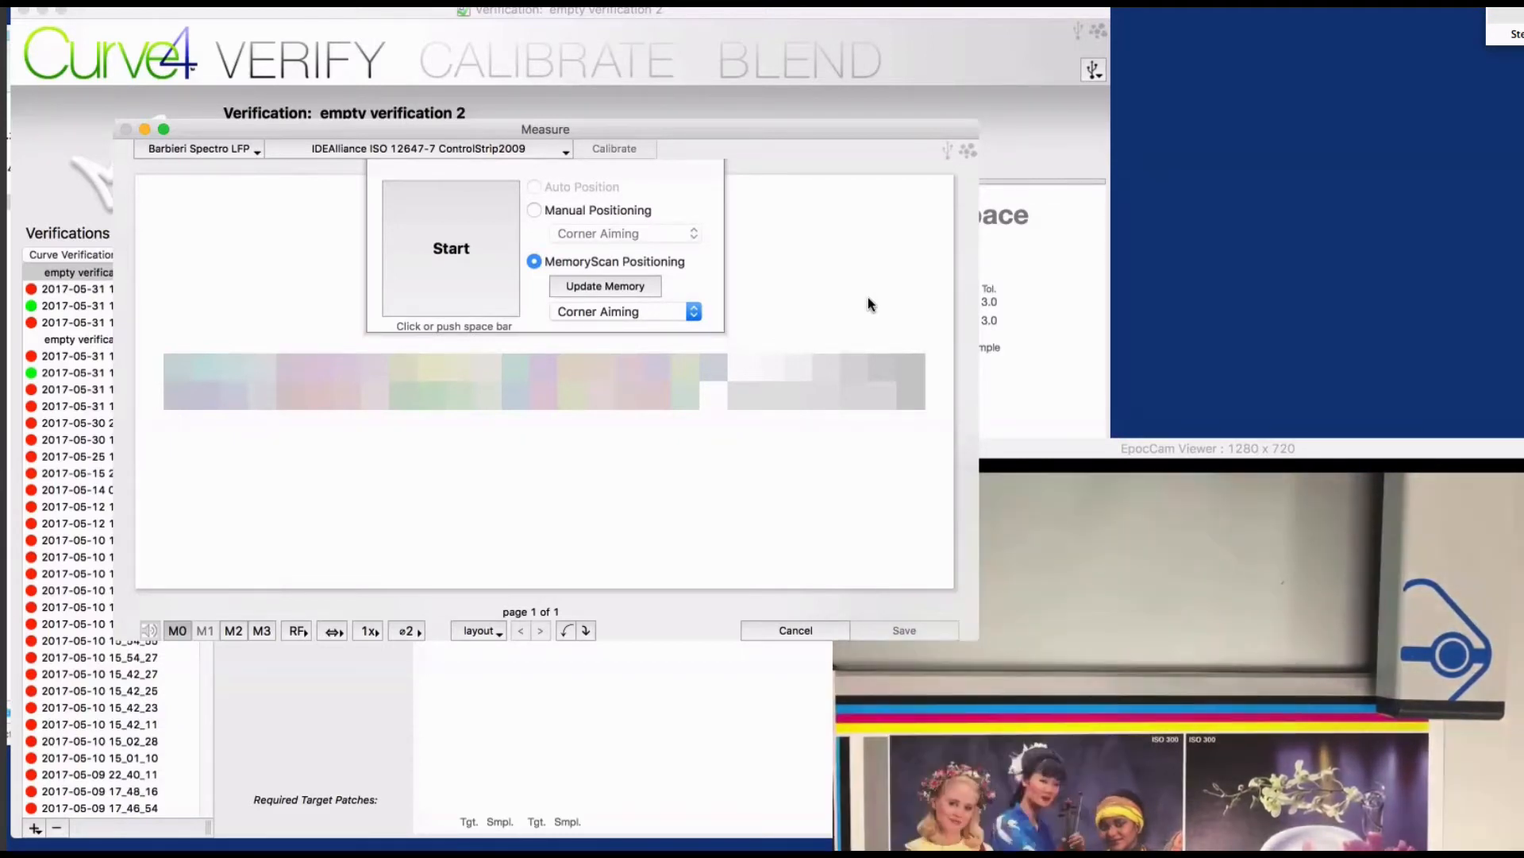
pyautogui.click(783, 629)
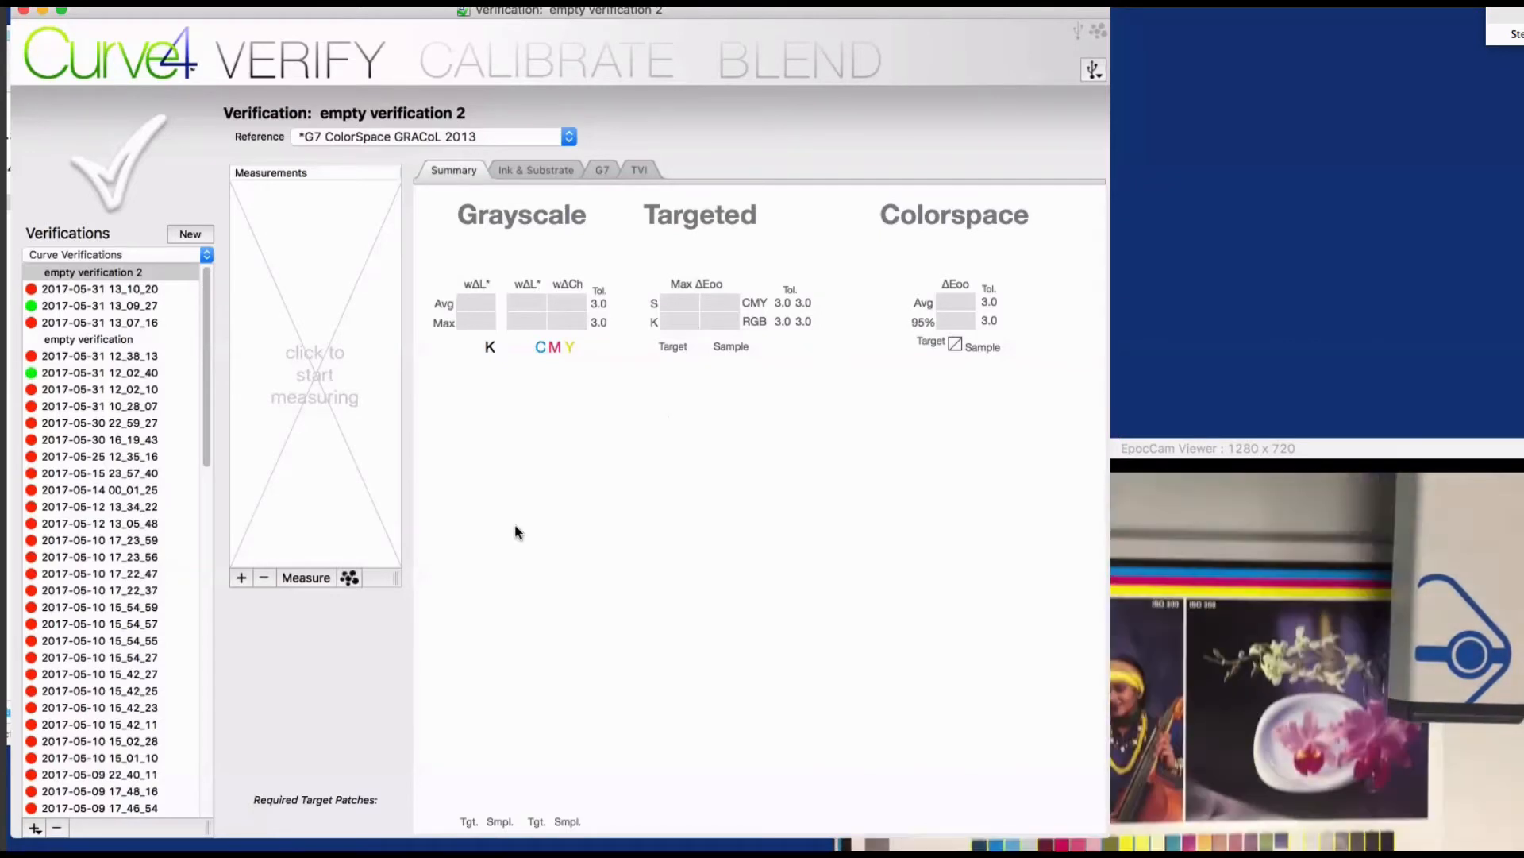
# Measure the IDEAlliance ISO 12647-7 ControlStrip2009 on the Barbieri Spectro LFP with MemoryScan Positioning into the empty verification
pyautogui.click(306, 578)
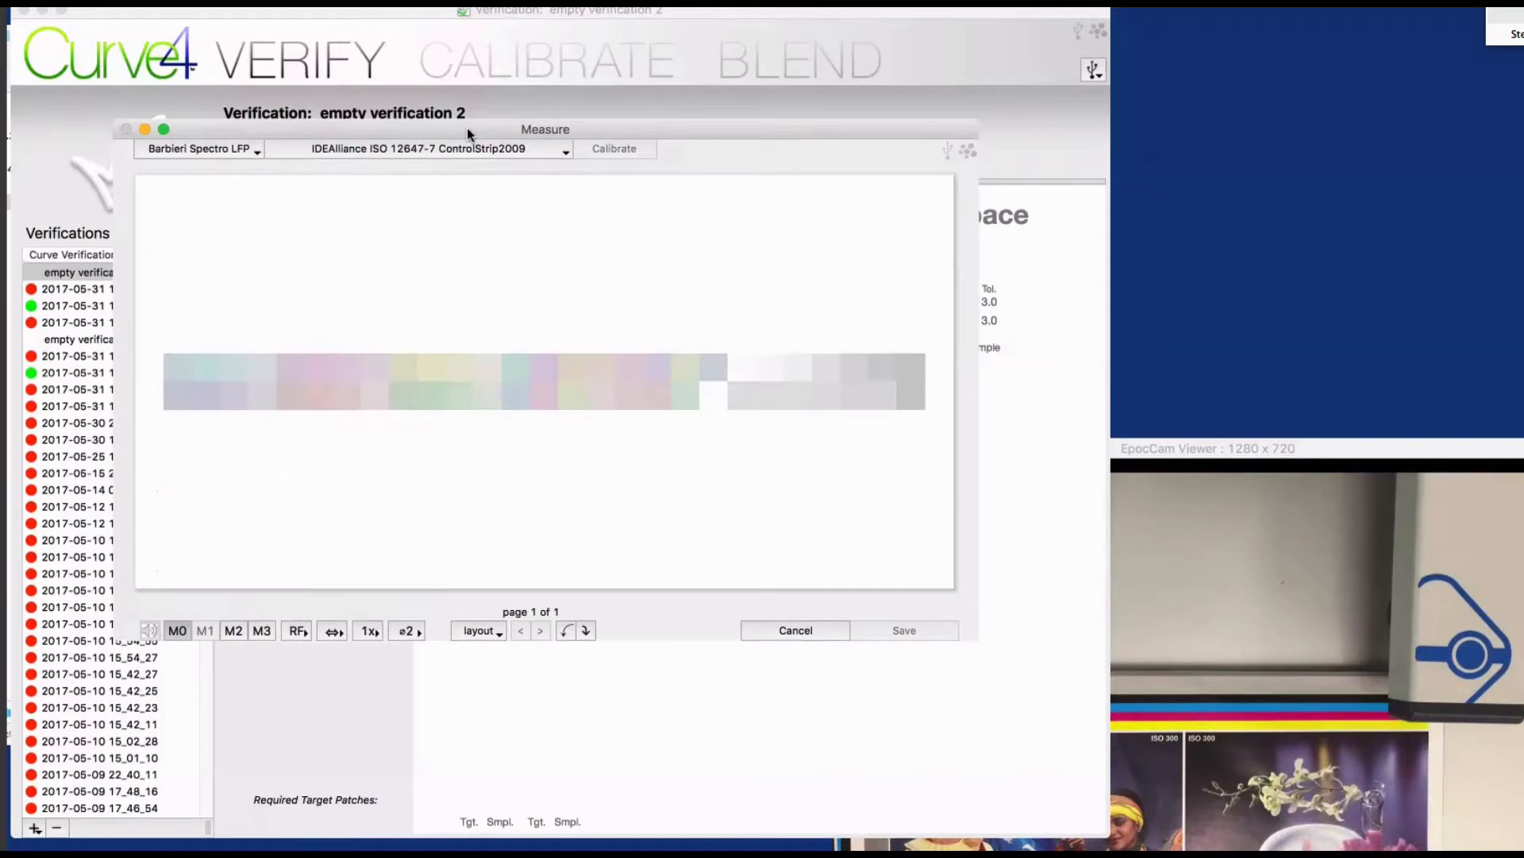
pyautogui.moveTo(467, 127); pyautogui.dragTo(545, 104)
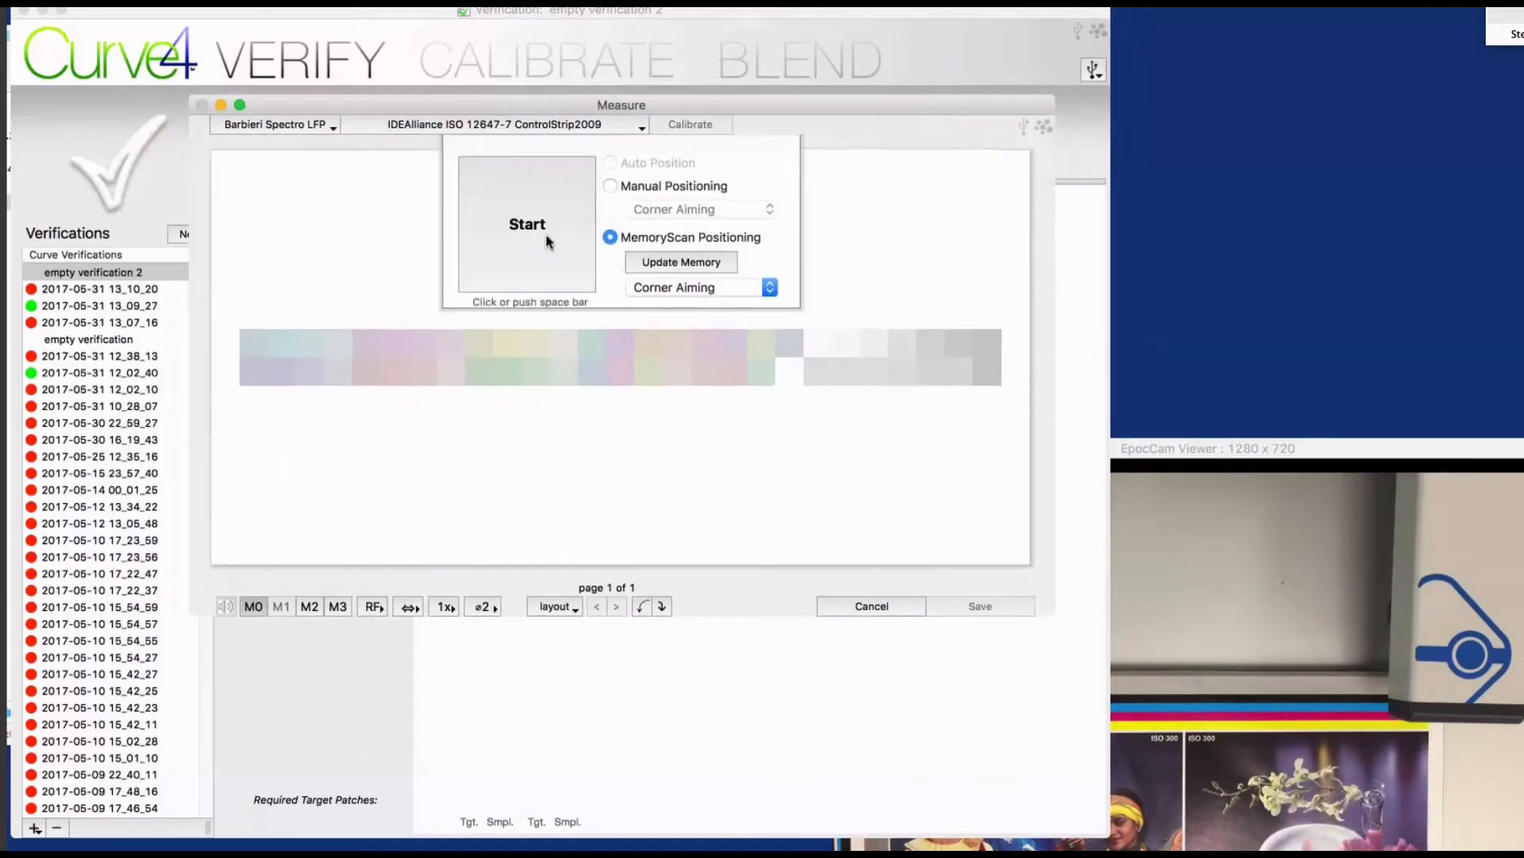
pyautogui.click(526, 229)
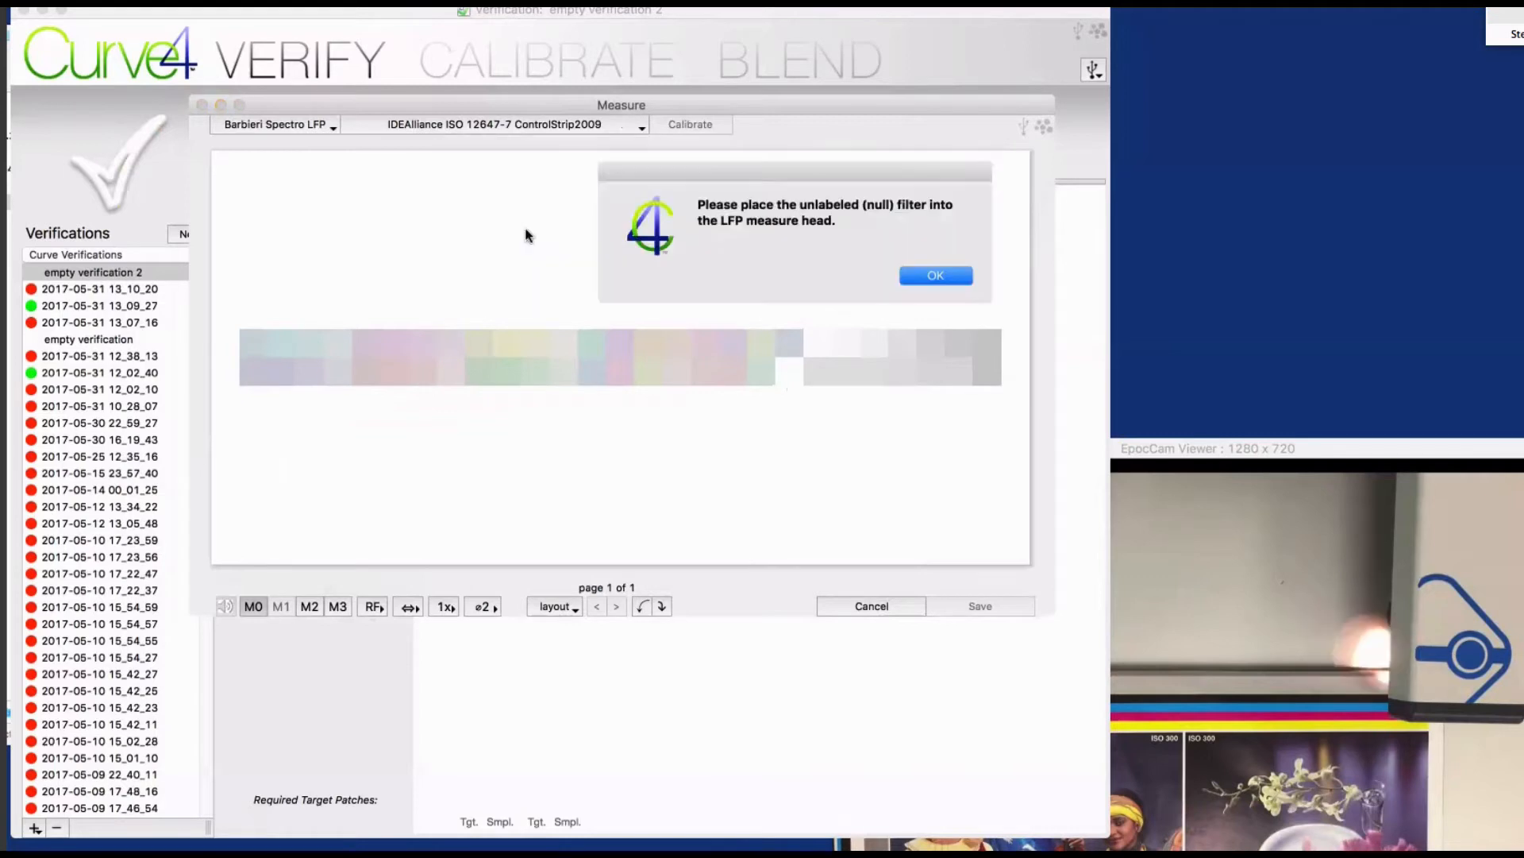
pyautogui.click(919, 278)
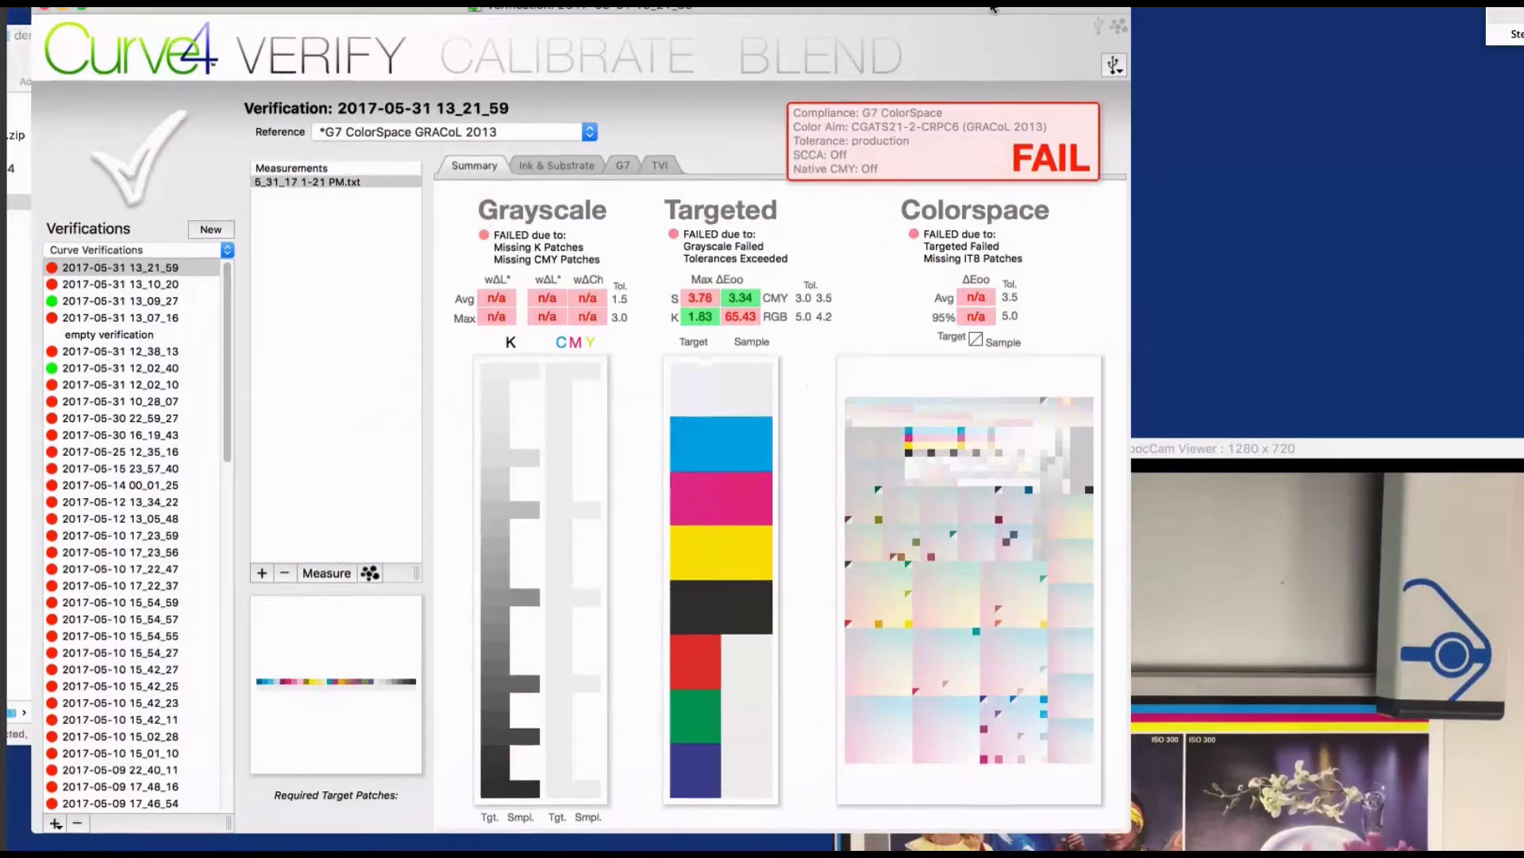
# Hide EpocCam Viewer and reopen it to show the camera feed of the Konica Minolta device
pyautogui.click(1270, 445)
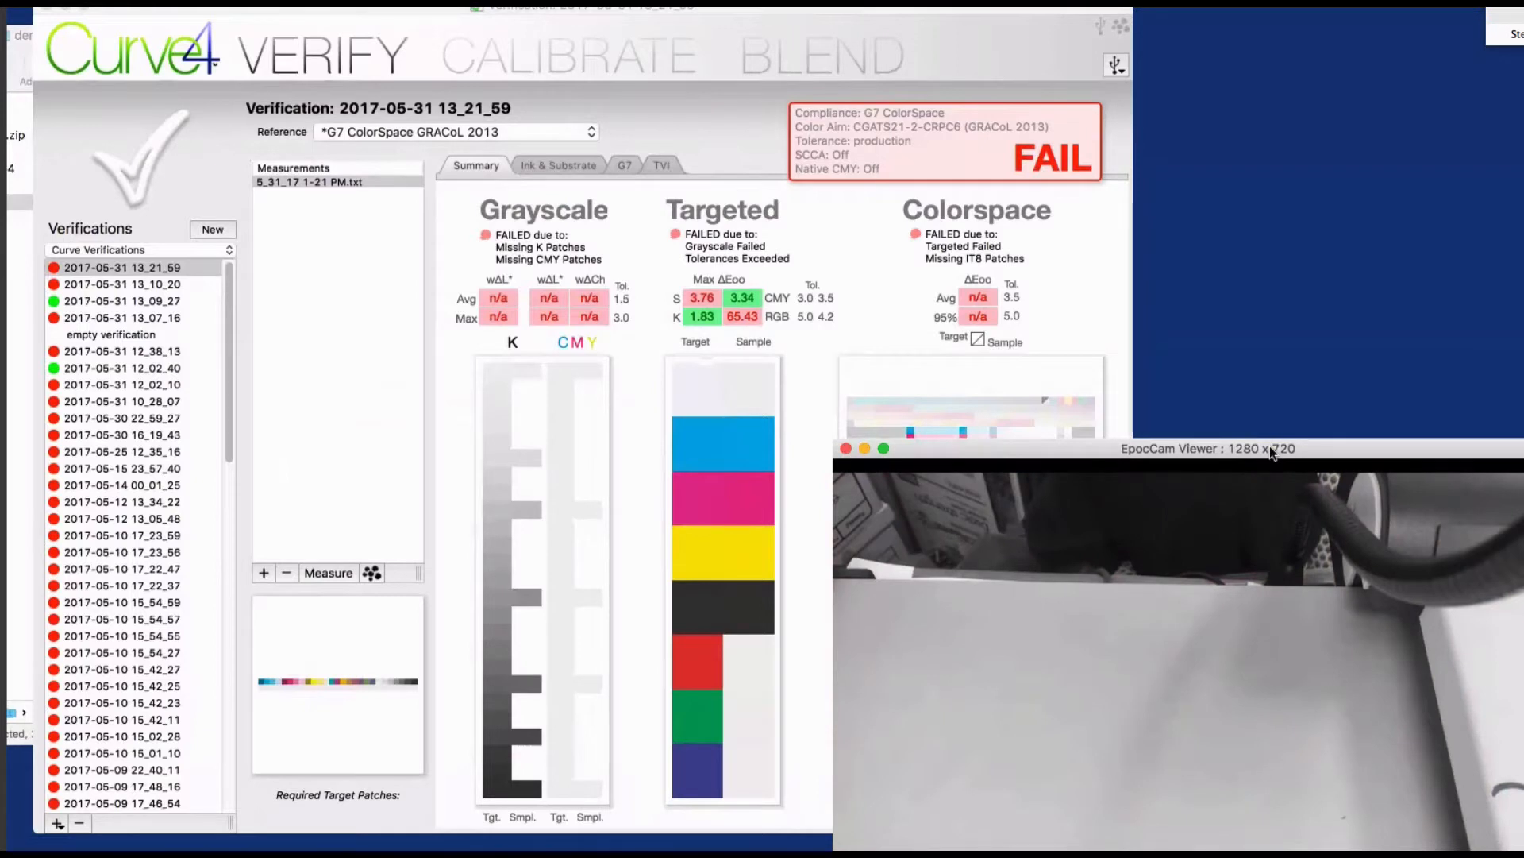
pyautogui.press('super+h')
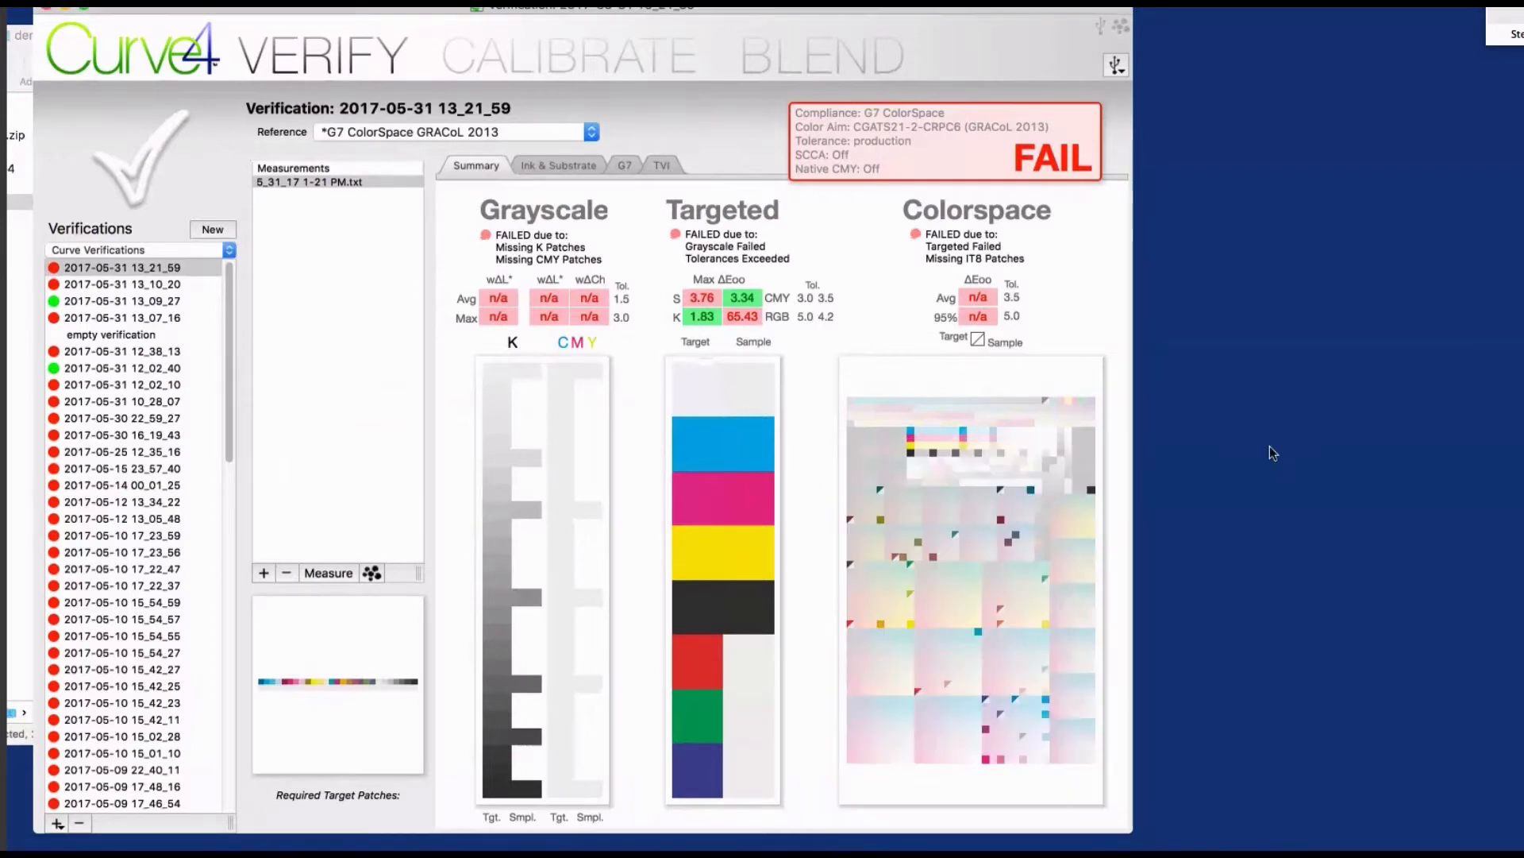
pyautogui.press('super+space')
pyautogui.write('ep')
pyautogui.press('Return')
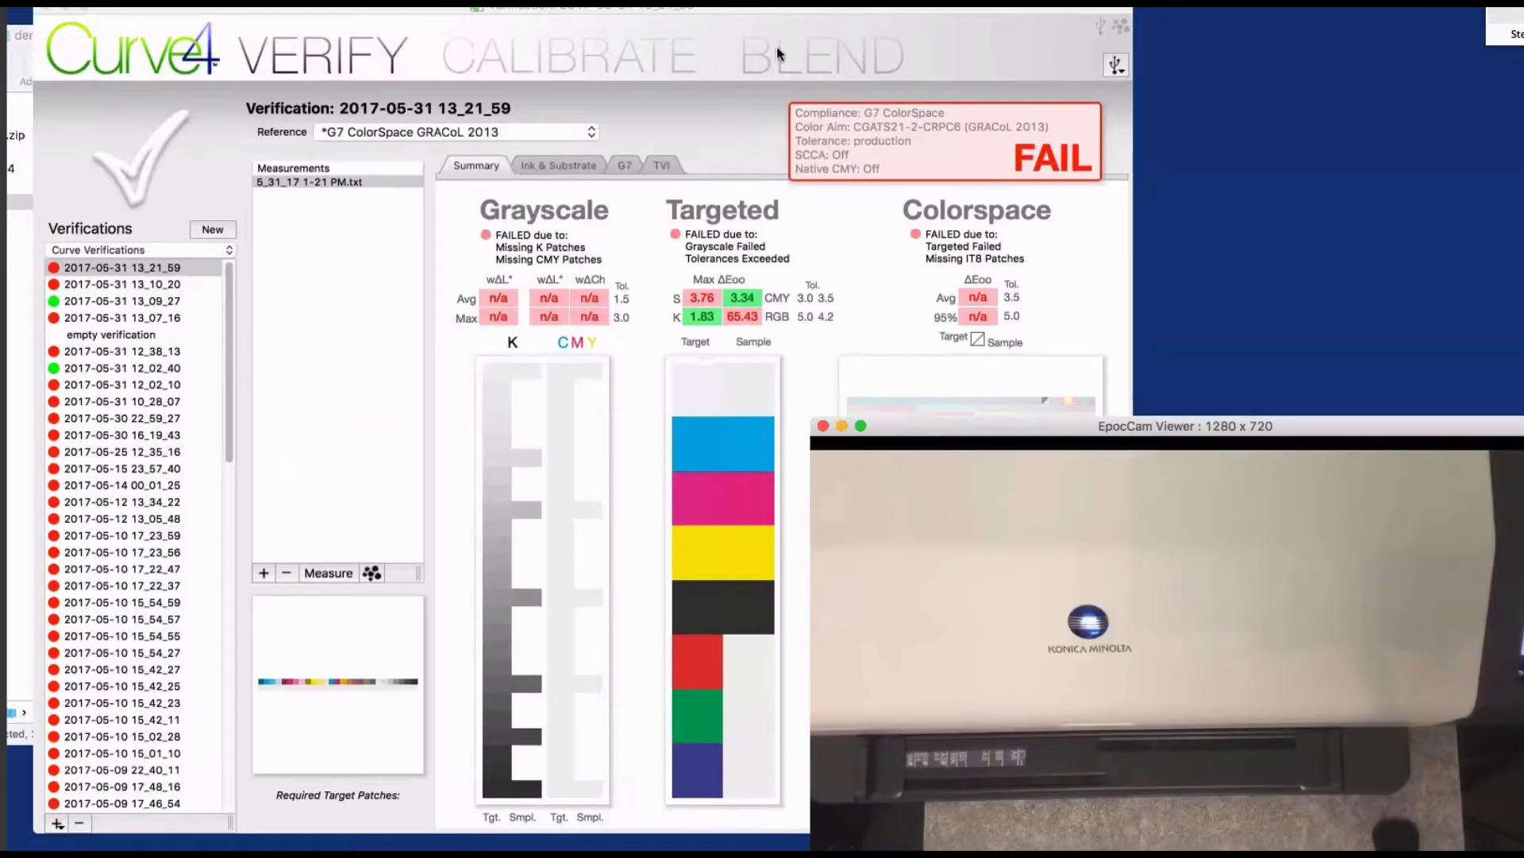
# Create another empty verification and open its measurement setup
pyautogui.click(203, 306)
pyautogui.click(212, 230)
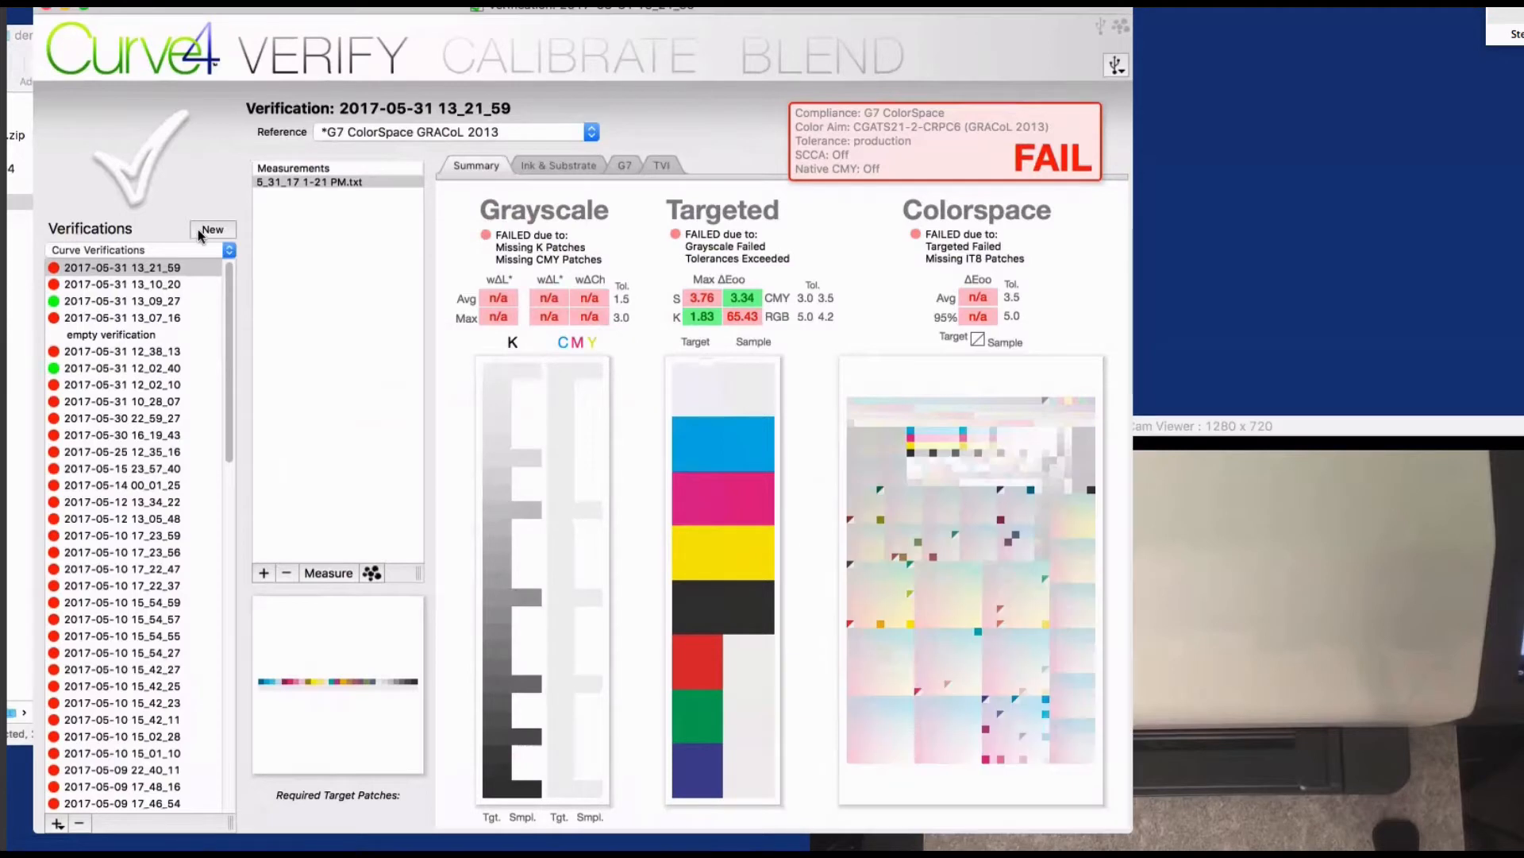
pyautogui.click(328, 573)
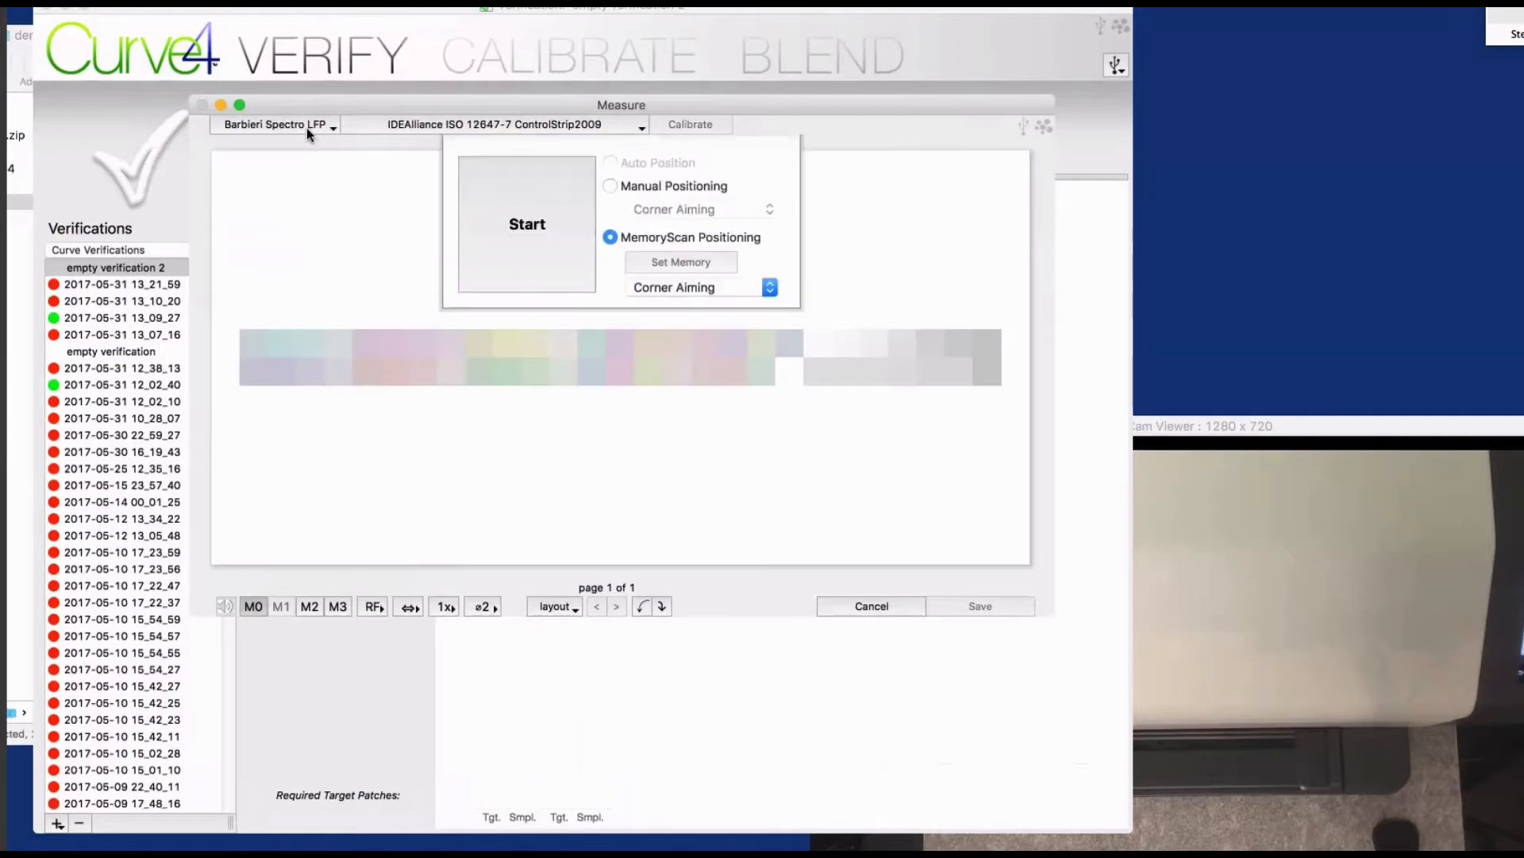
# Set up the measurement with the KM FD-9 instrument and the IDEAlliance ISO 12647-7 ControlStrip2009 target
pyautogui.click(306, 125)
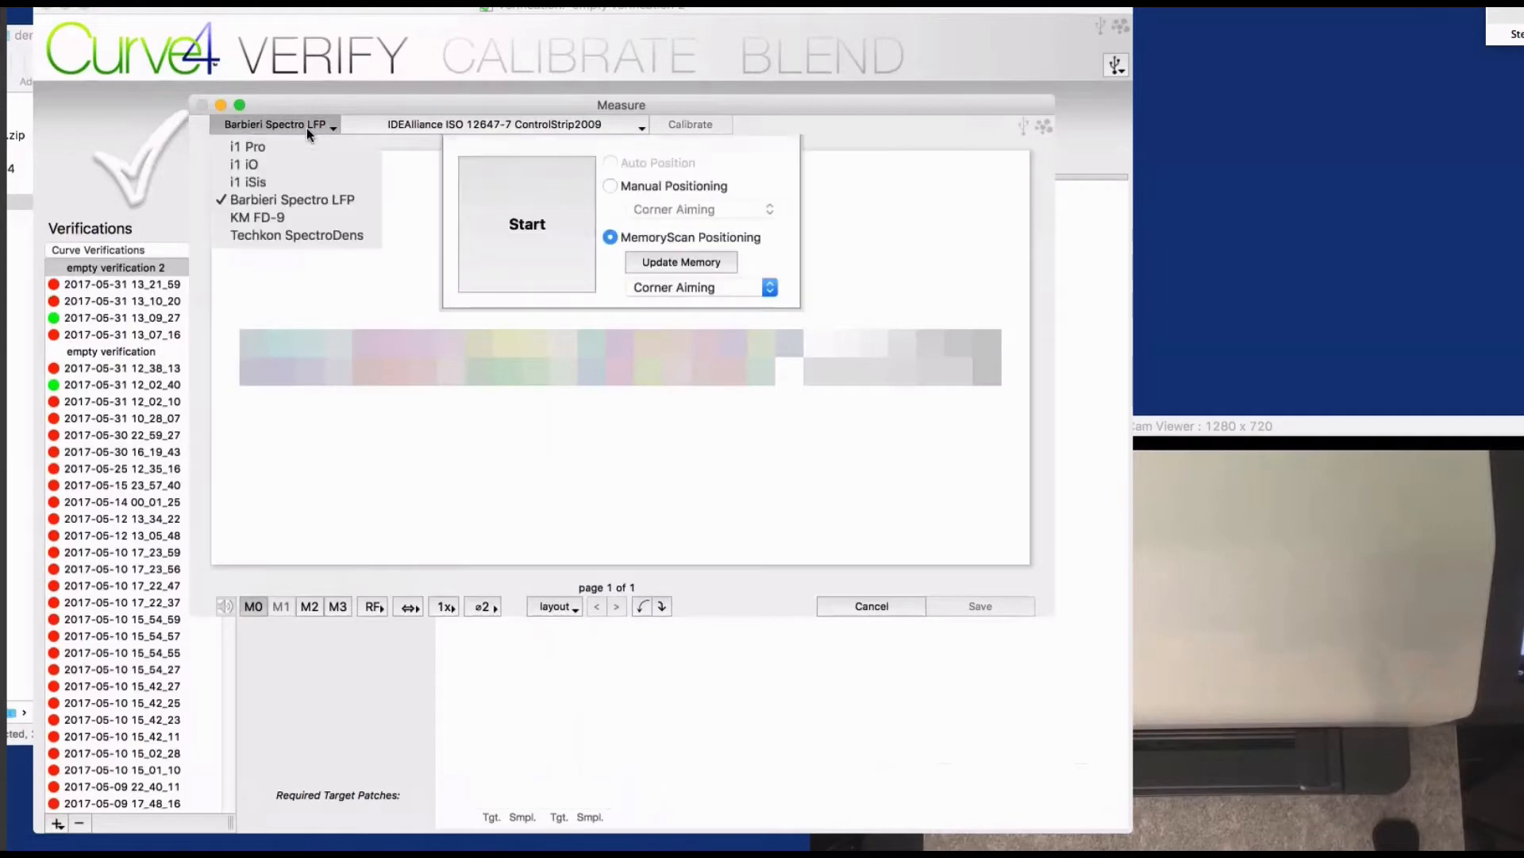
pyautogui.click(298, 219)
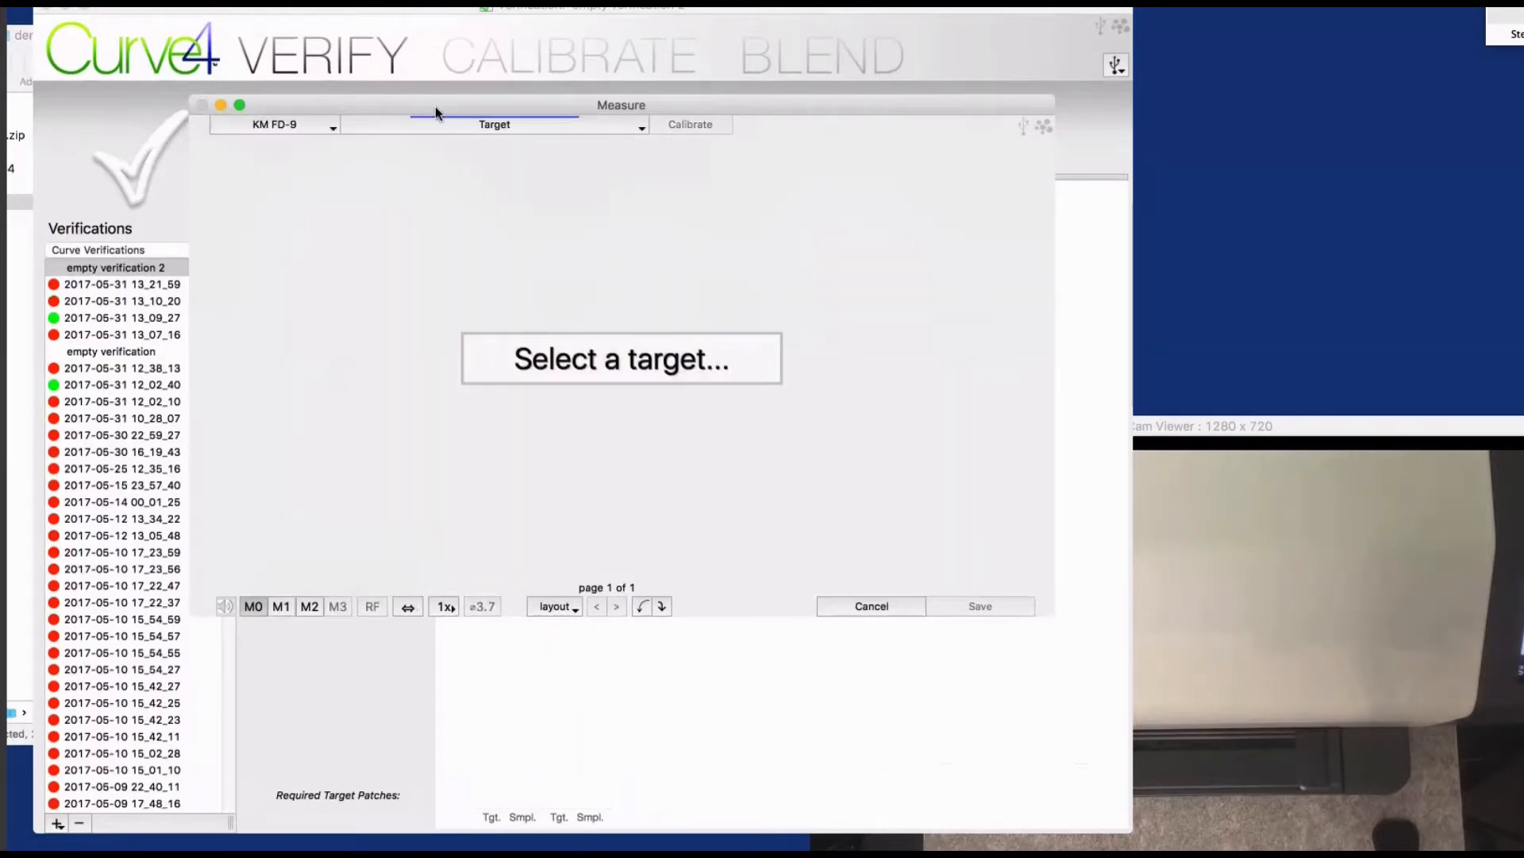
pyautogui.moveTo(435, 106); pyautogui.dragTo(529, 145)
pyautogui.click(616, 165)
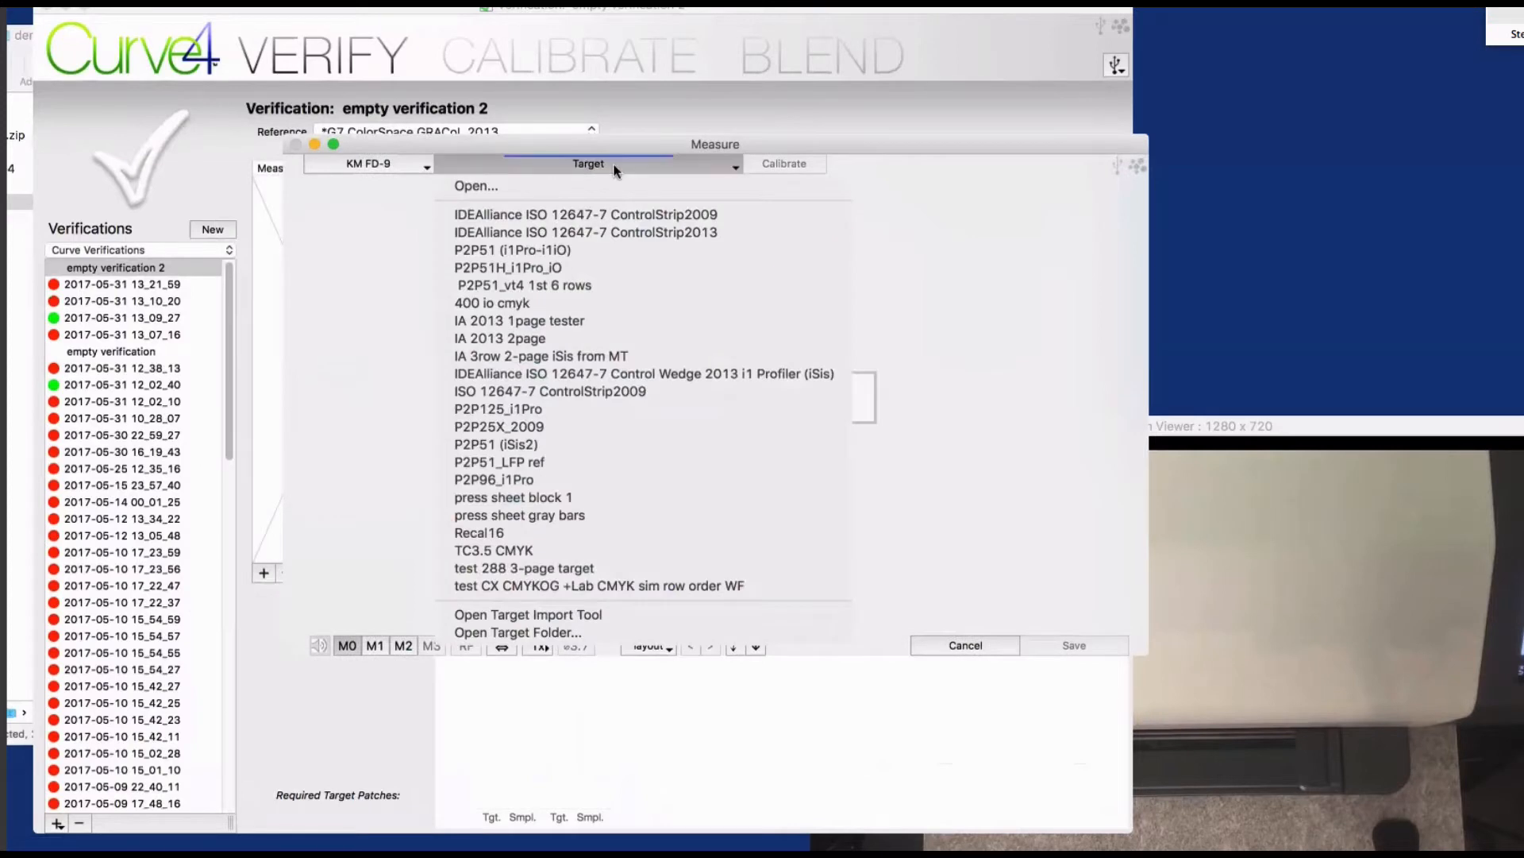
pyautogui.click(616, 214)
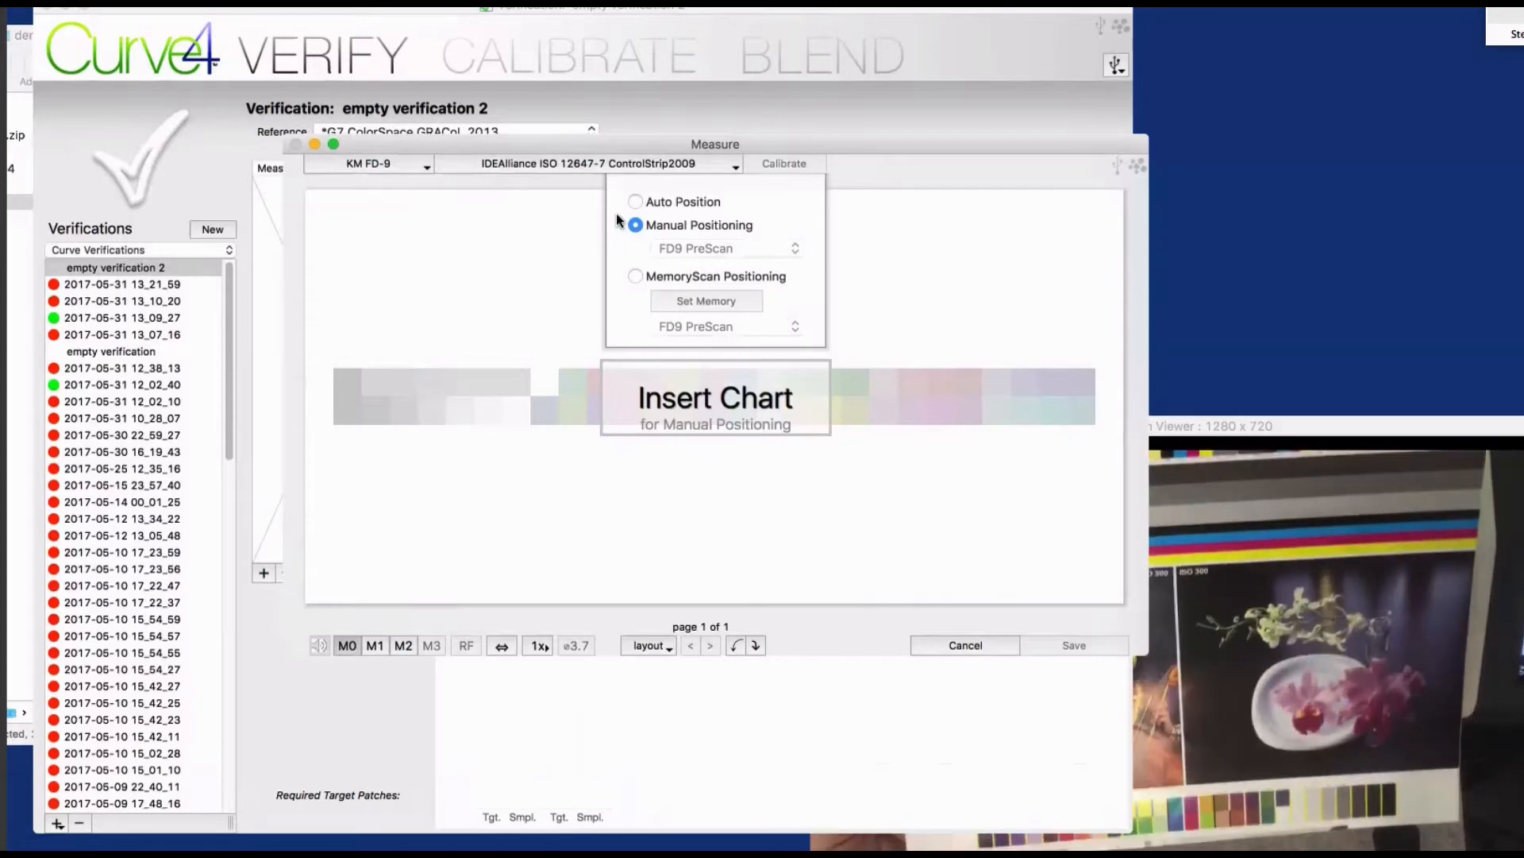
# Bring the camera feed into view and cycle the control strip layout's rotation and flip options to match the sheet's orientation
pyautogui.moveTo(1280, 434); pyautogui.dragTo(1251, 422)
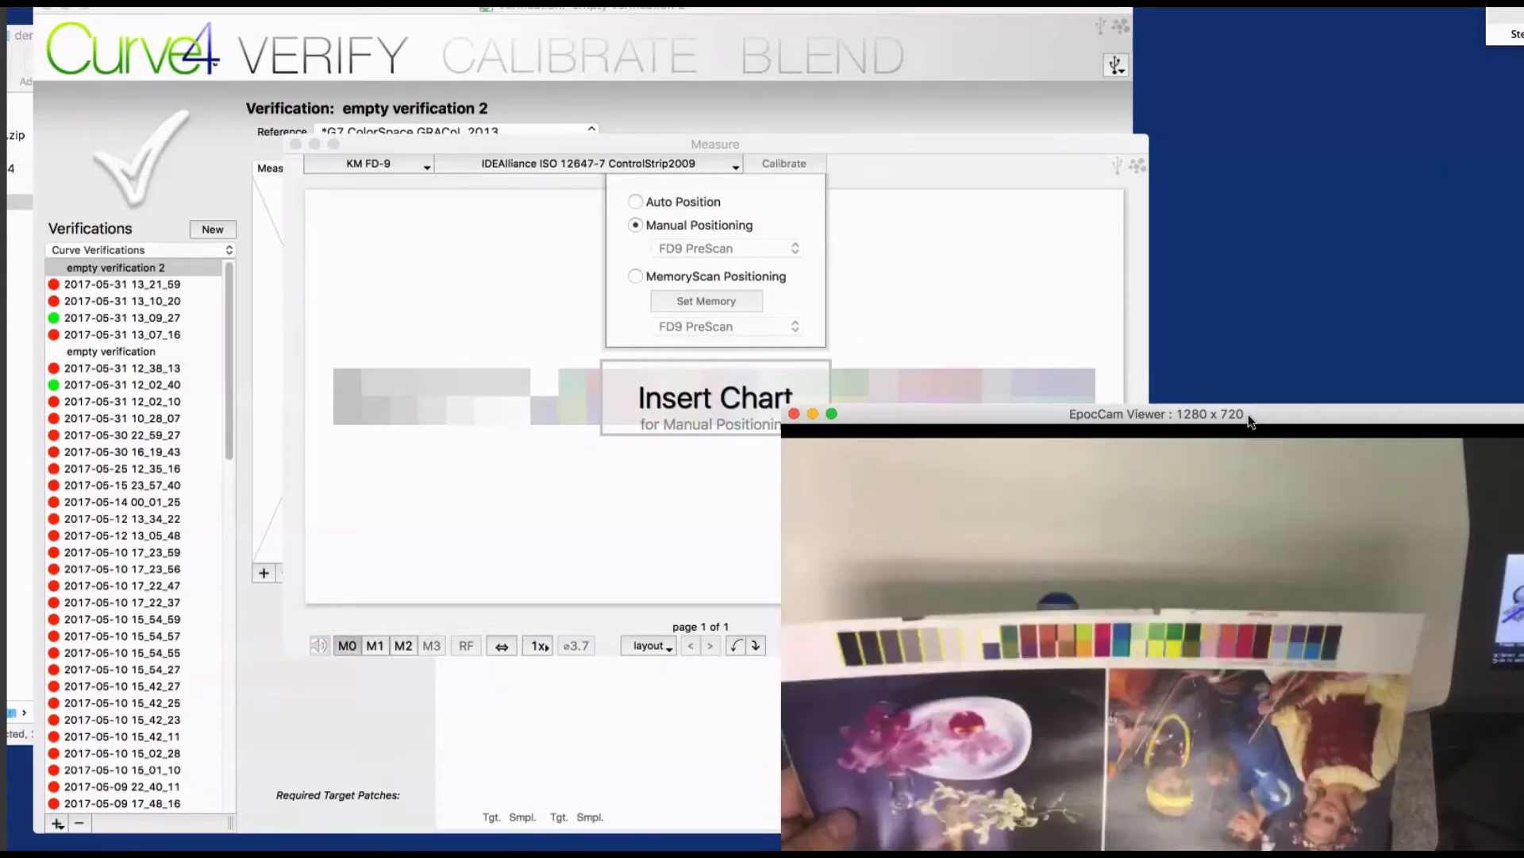
pyautogui.click(904, 173)
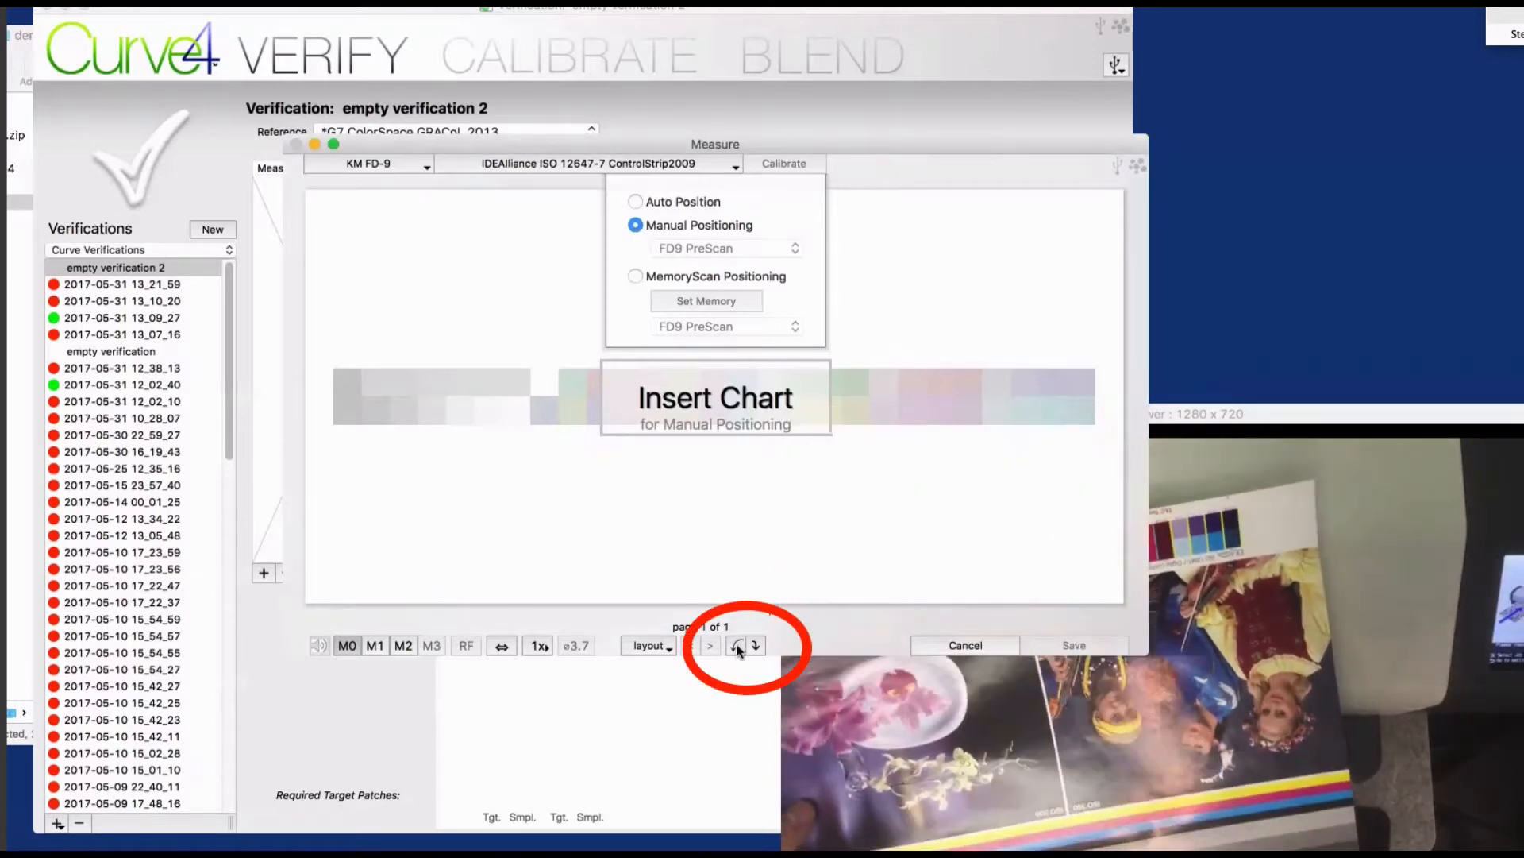
pyautogui.click(736, 645)
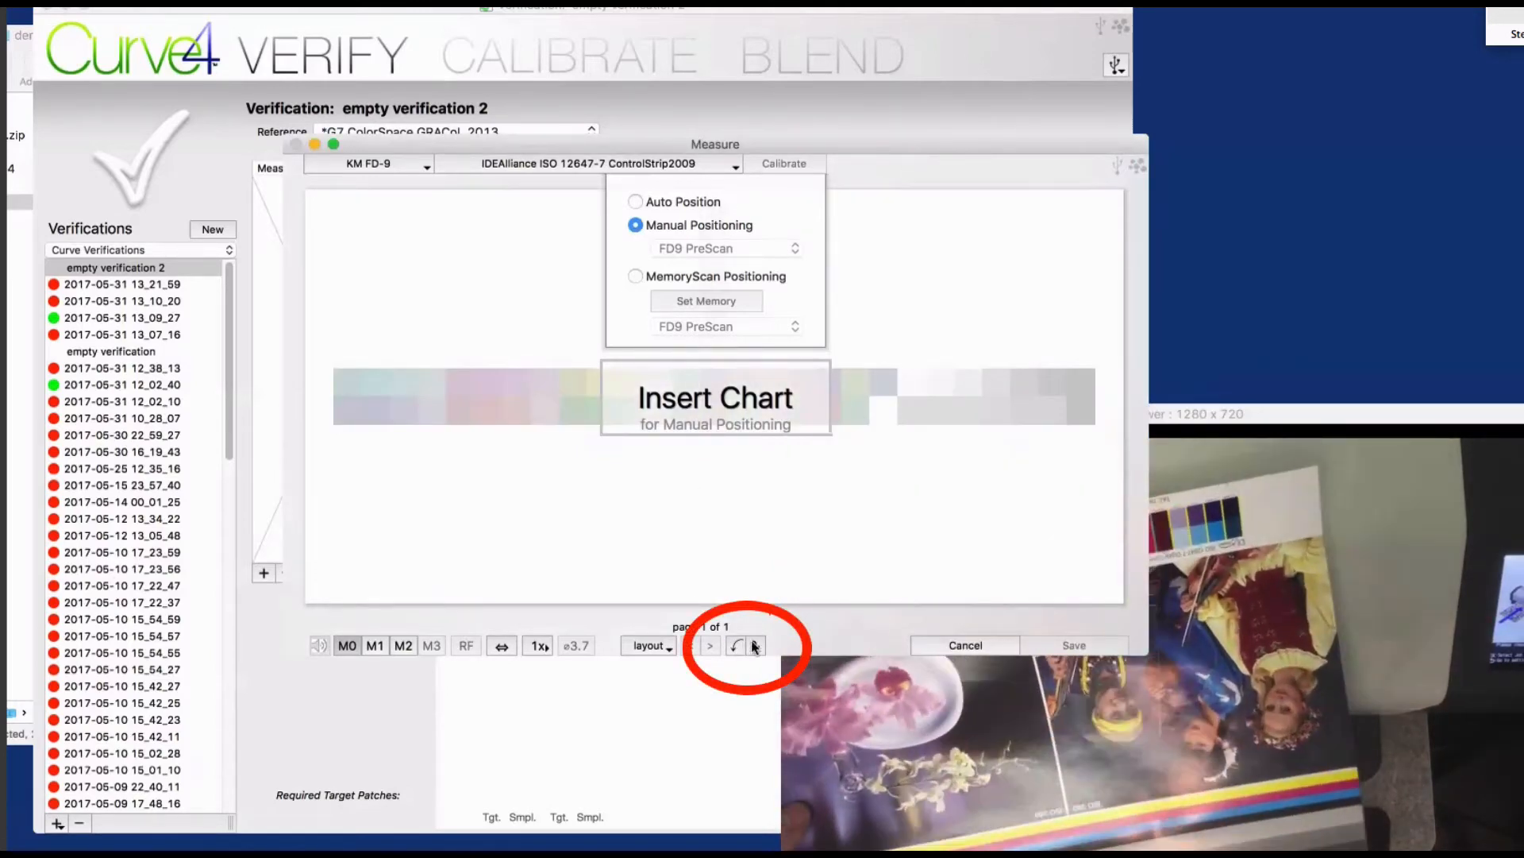
pyautogui.click(756, 645)
pyautogui.click(756, 645)
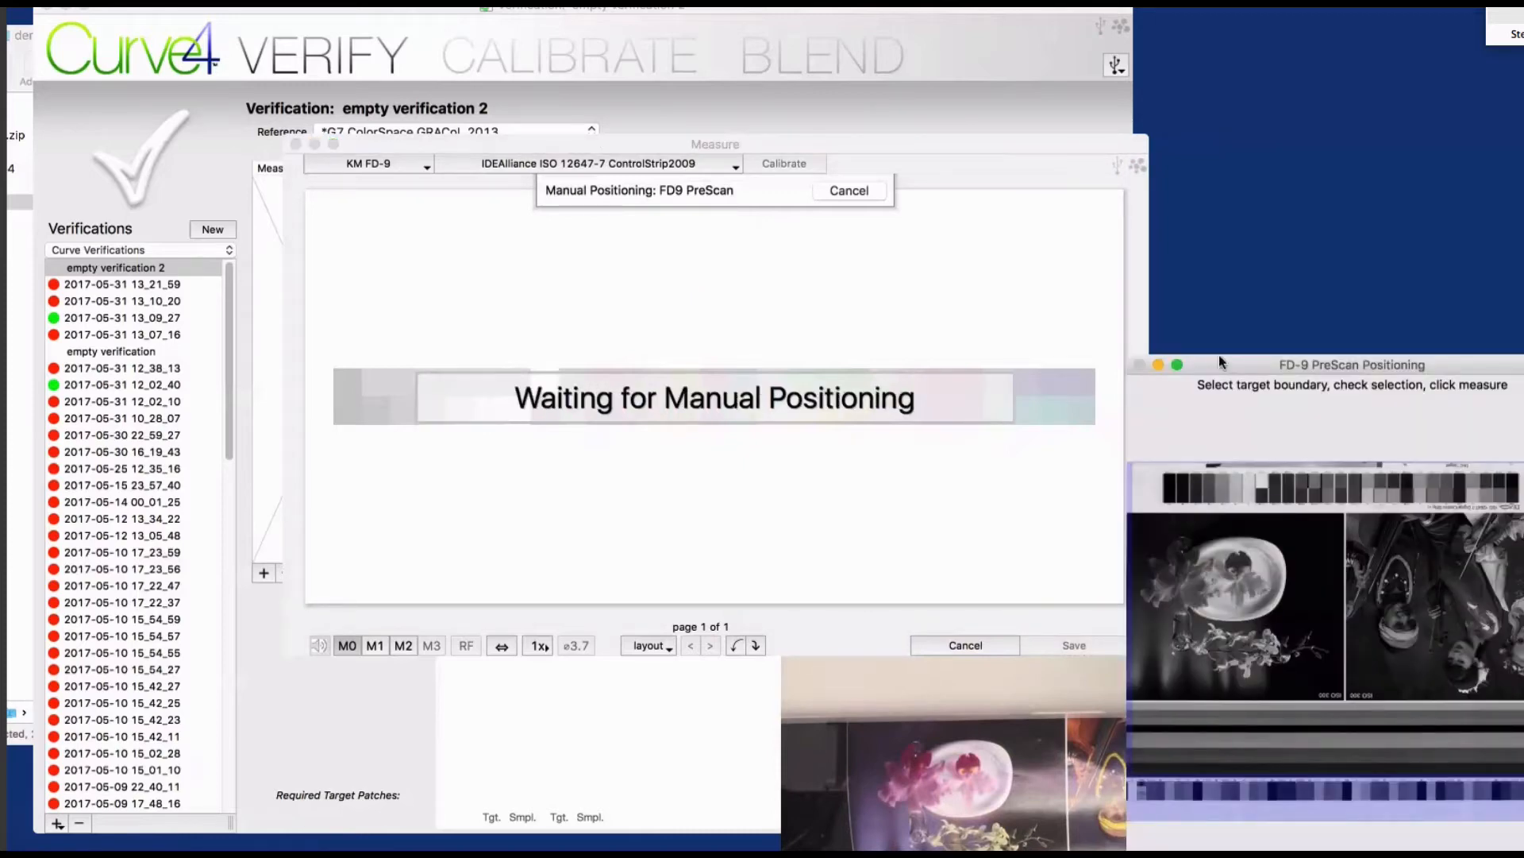
# Enlarge the FD-9 prescan, mark the control strip's boundary, confirm the patch positions and measure it
pyautogui.moveTo(1218, 356); pyautogui.dragTo(498, 50)
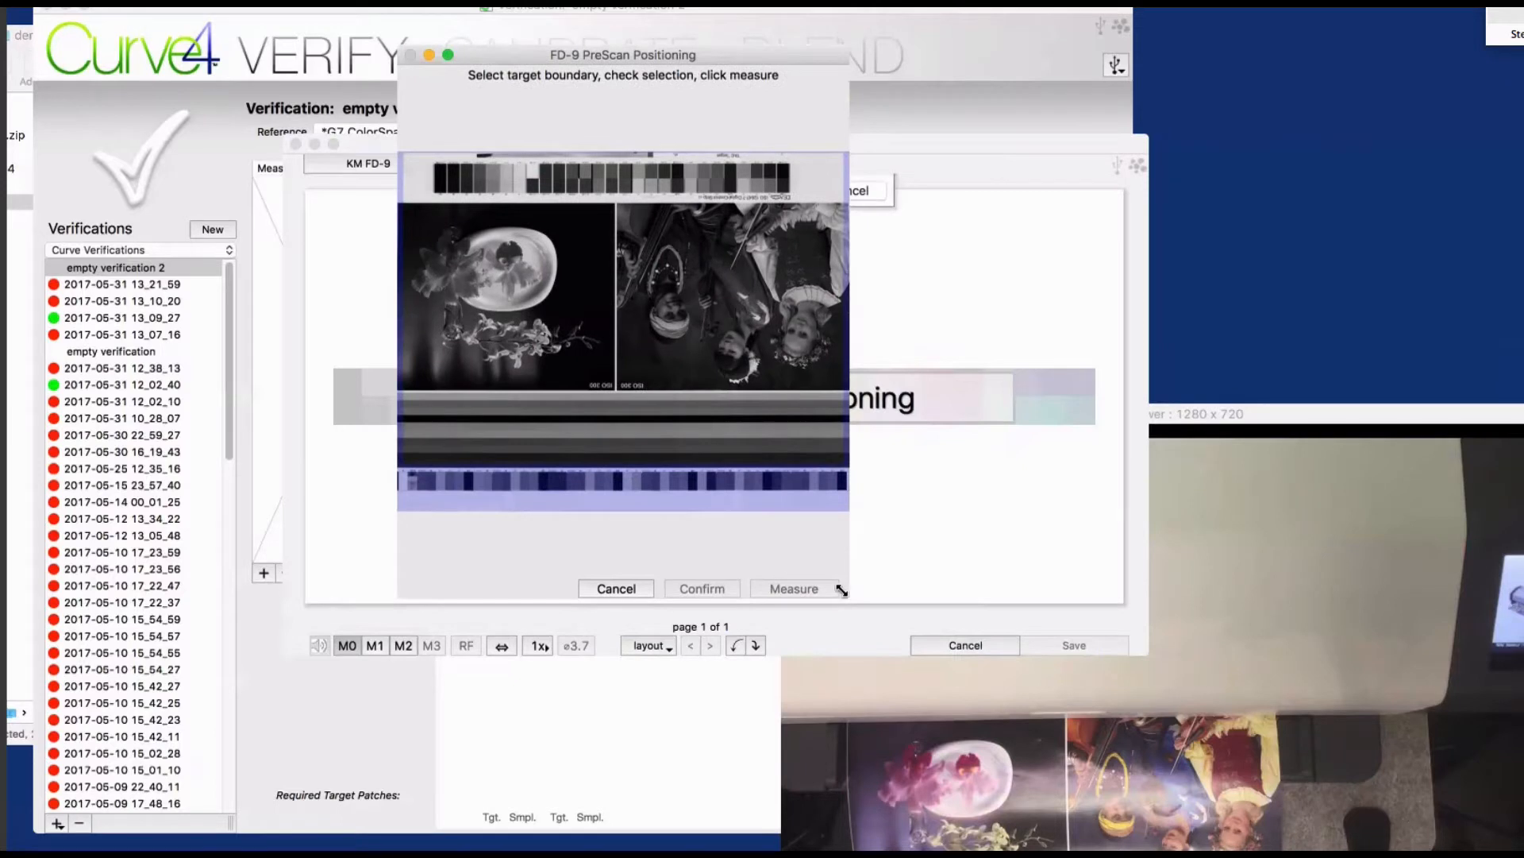
pyautogui.moveTo(841, 590); pyautogui.dragTo(1044, 744)
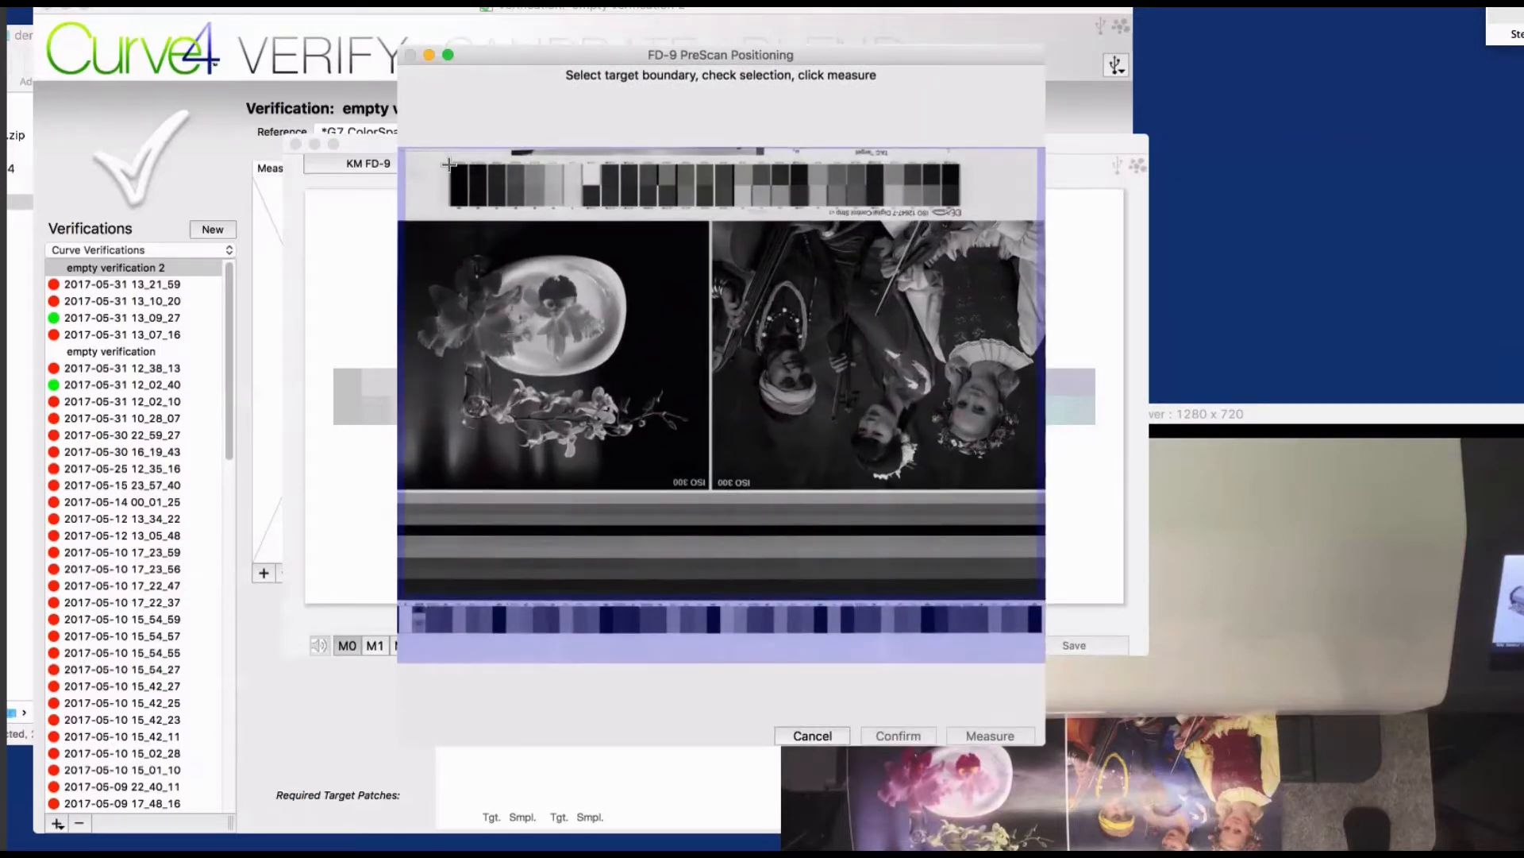
pyautogui.moveTo(450, 163); pyautogui.dragTo(961, 206)
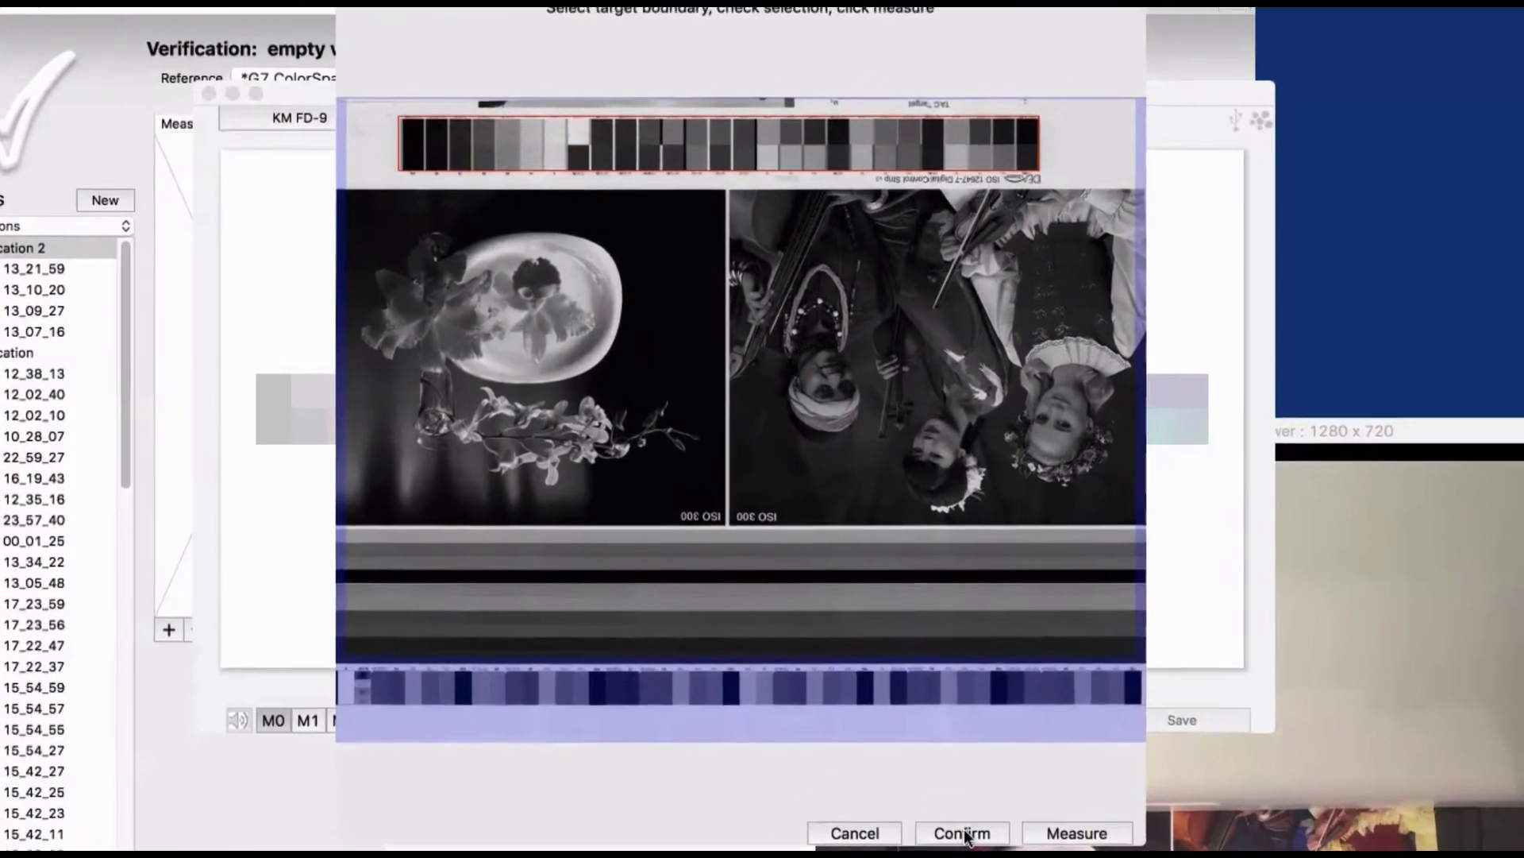
pyautogui.click(962, 833)
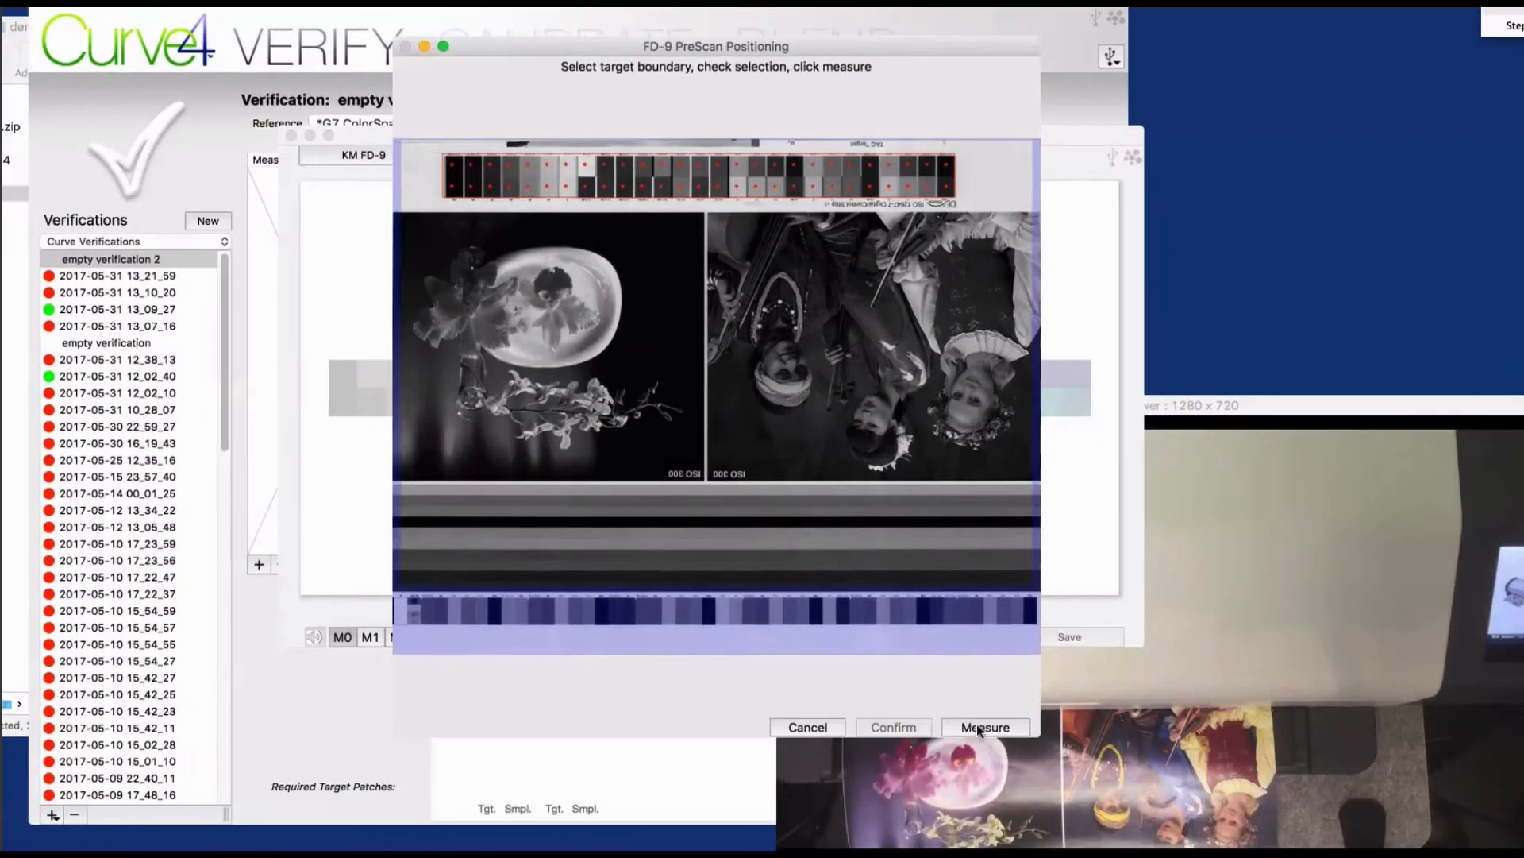
pyautogui.click(983, 726)
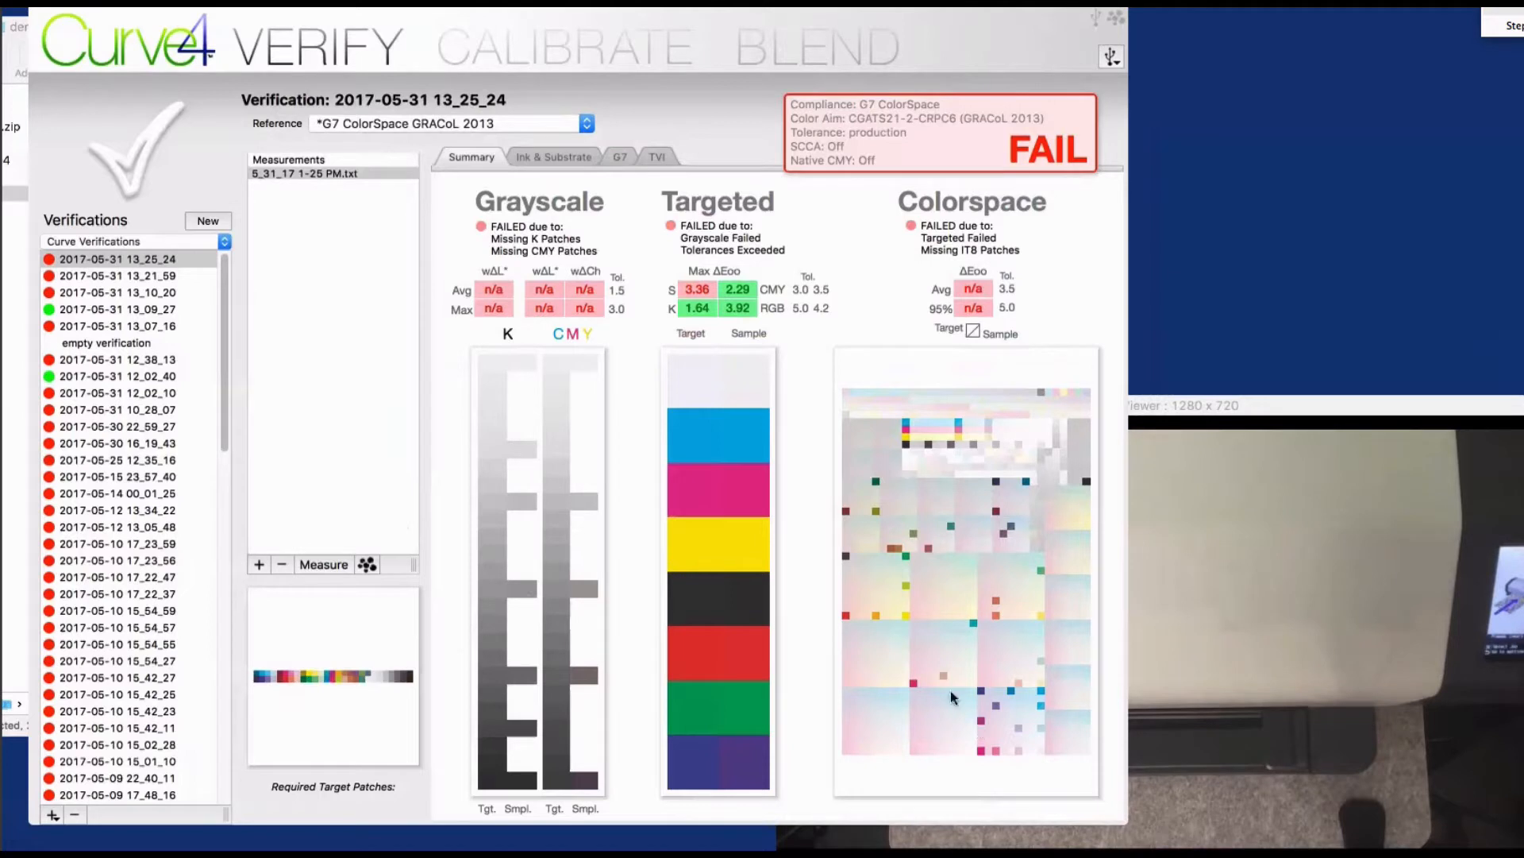
# Create another empty verification and set up its FD-9 measurement with the rotated P2P51_vt4 1st 6 rows target
pyautogui.click(208, 223)
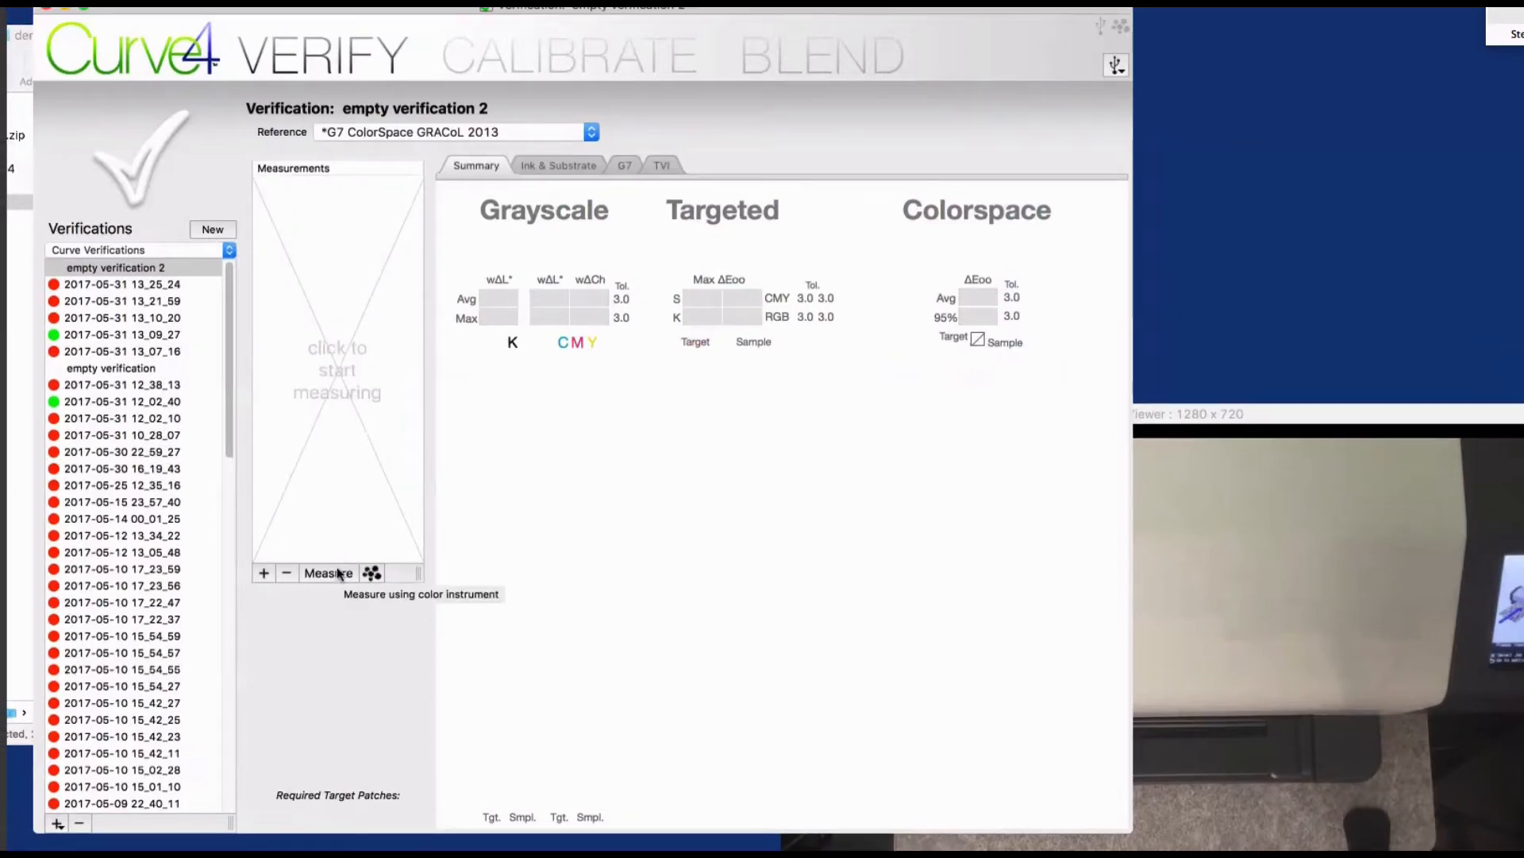
pyautogui.click(339, 574)
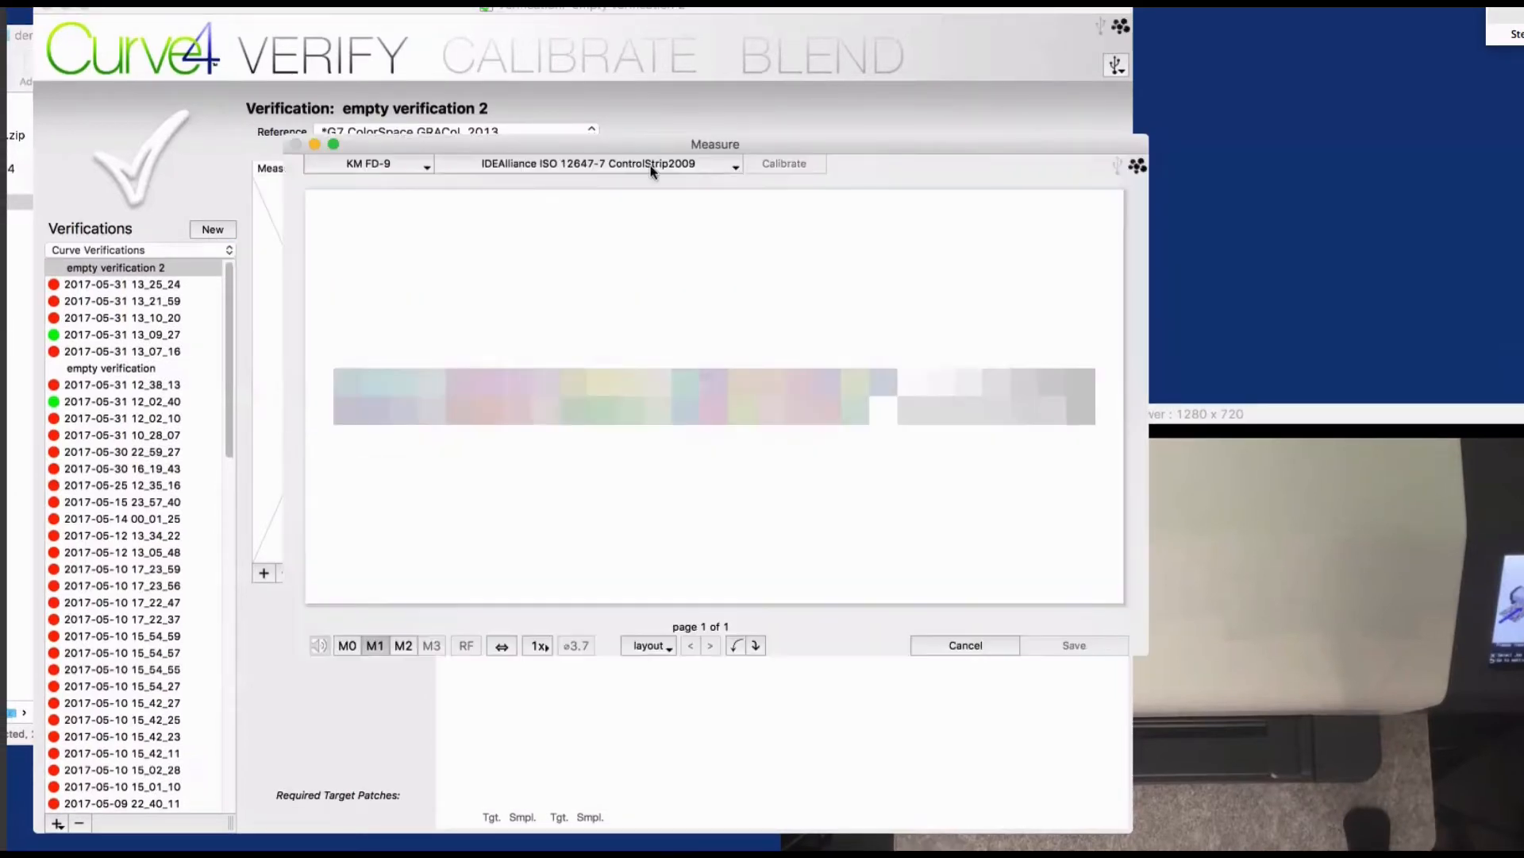
pyautogui.click(604, 164)
pyautogui.click(630, 285)
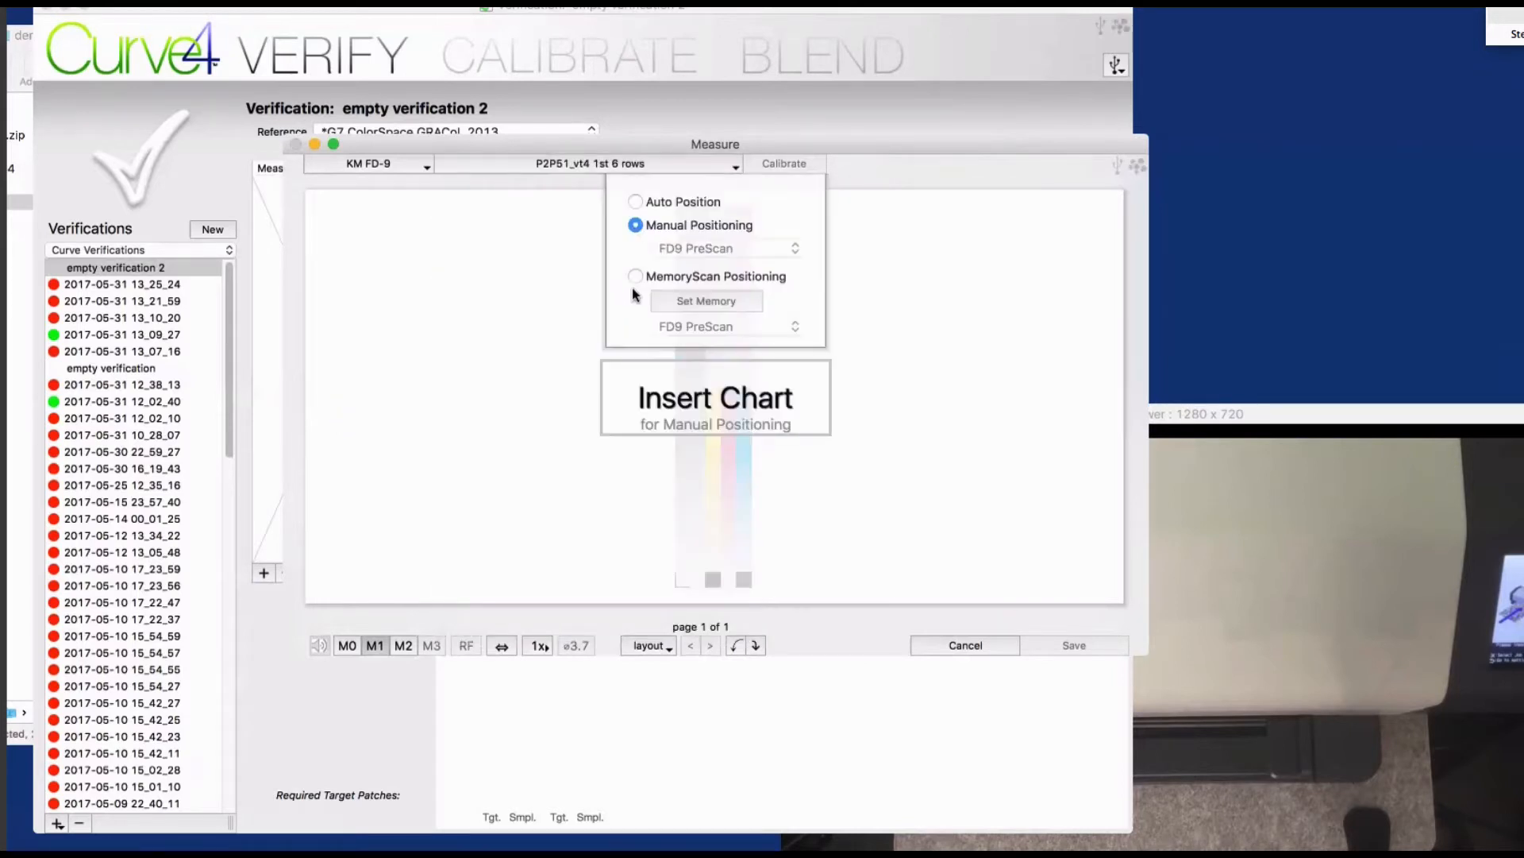
pyautogui.click(738, 645)
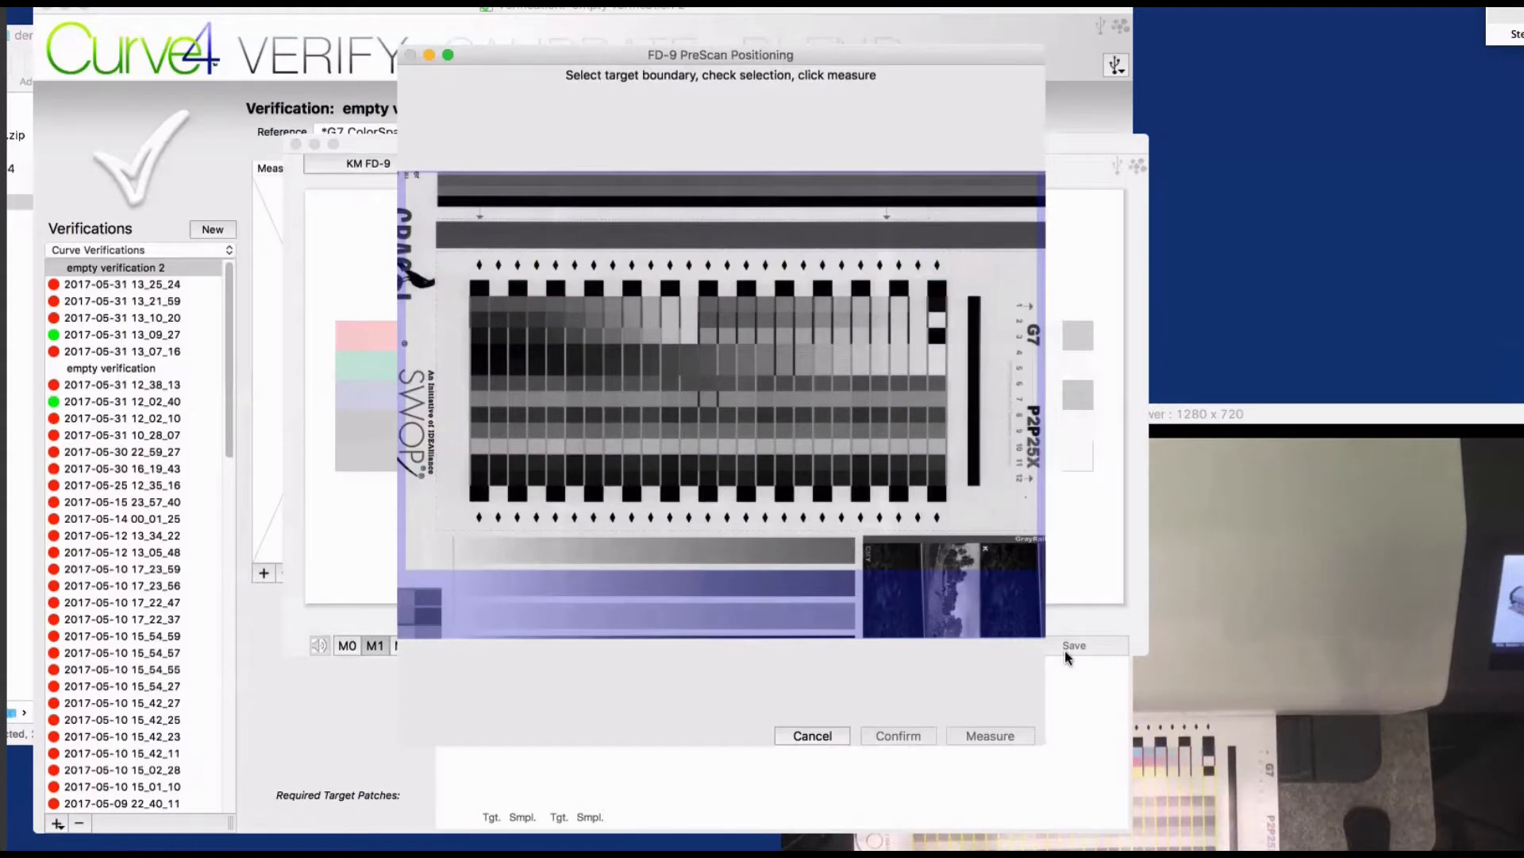
# Mark the boundary of the chart's upper patch rows in the FD-9 prescan, measure them and move the prescan window out of the way
pyautogui.moveTo(468, 293); pyautogui.dragTo(946, 374)
pyautogui.click(1003, 737)
pyautogui.moveTo(775, 52); pyautogui.dragTo(774, 69)
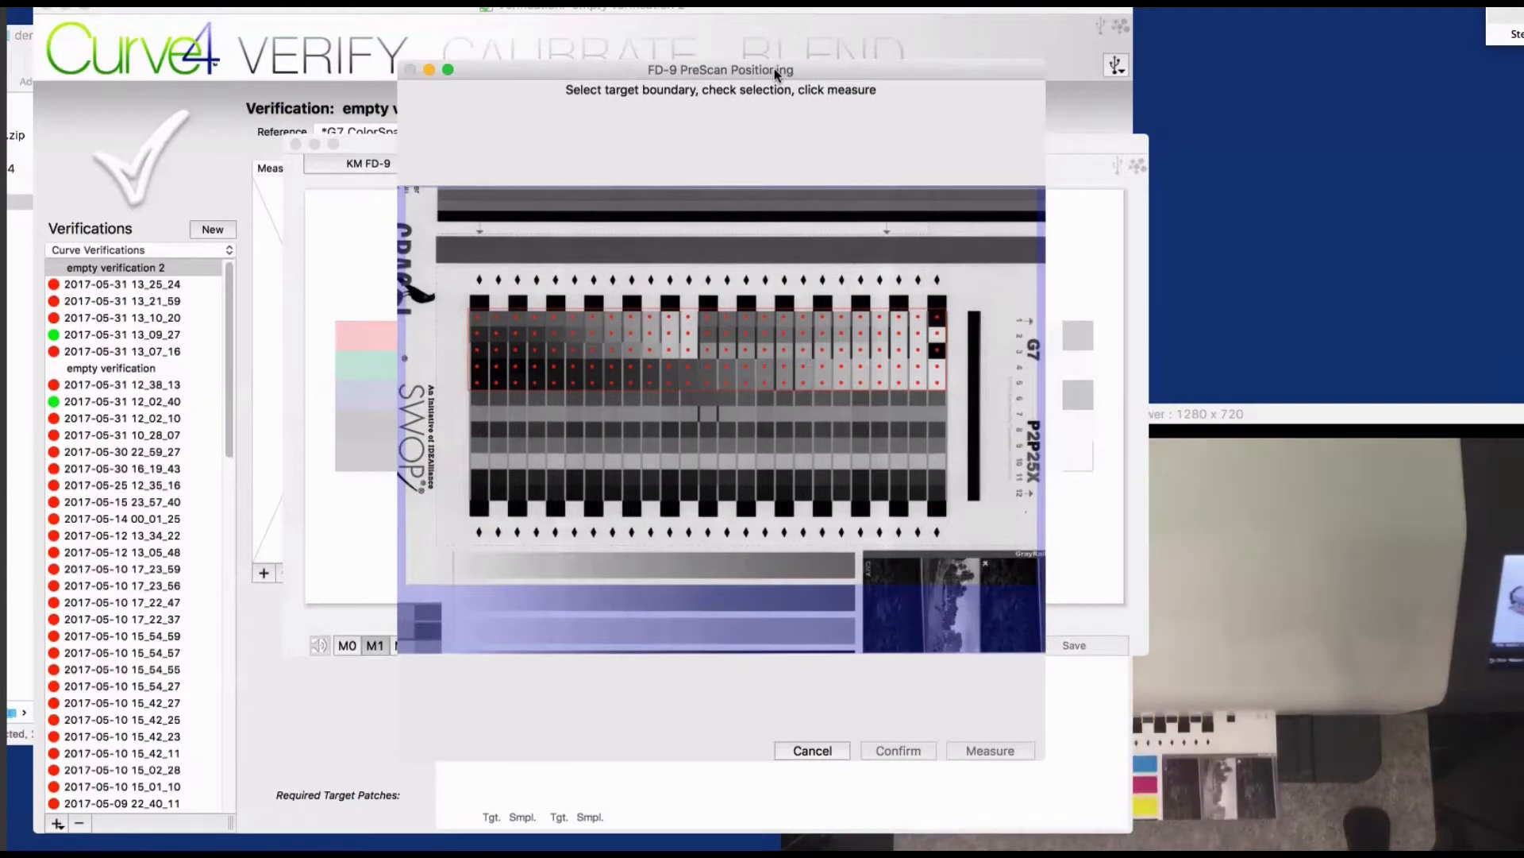
pyautogui.moveTo(774, 68); pyautogui.dragTo(784, 686)
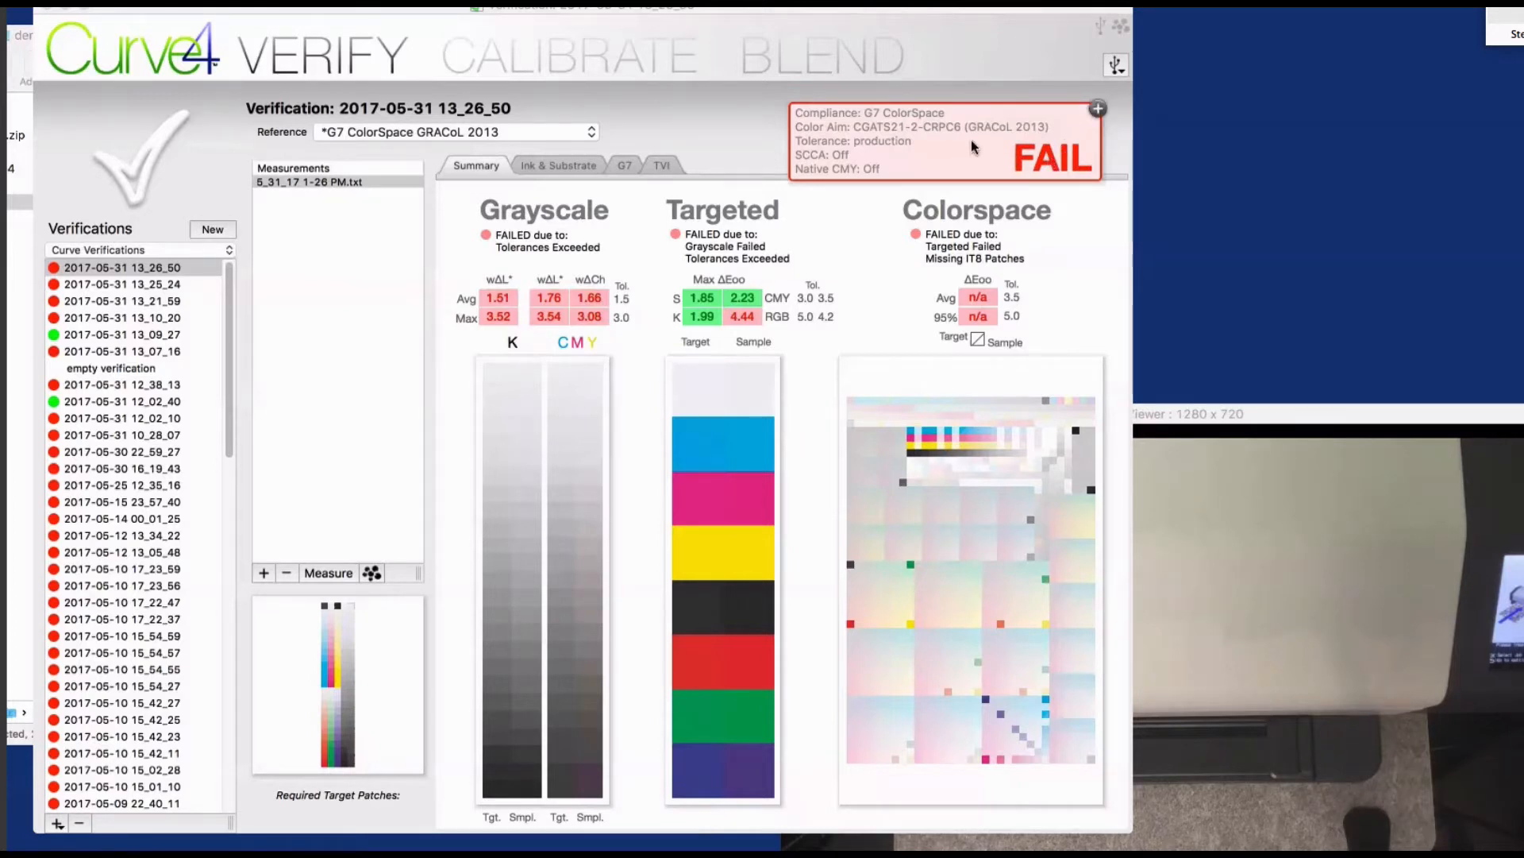
# Change the verification's compliance to G7 Targeted with SCCA enabled and view the option for saving it as a new reference
pyautogui.click(1097, 109)
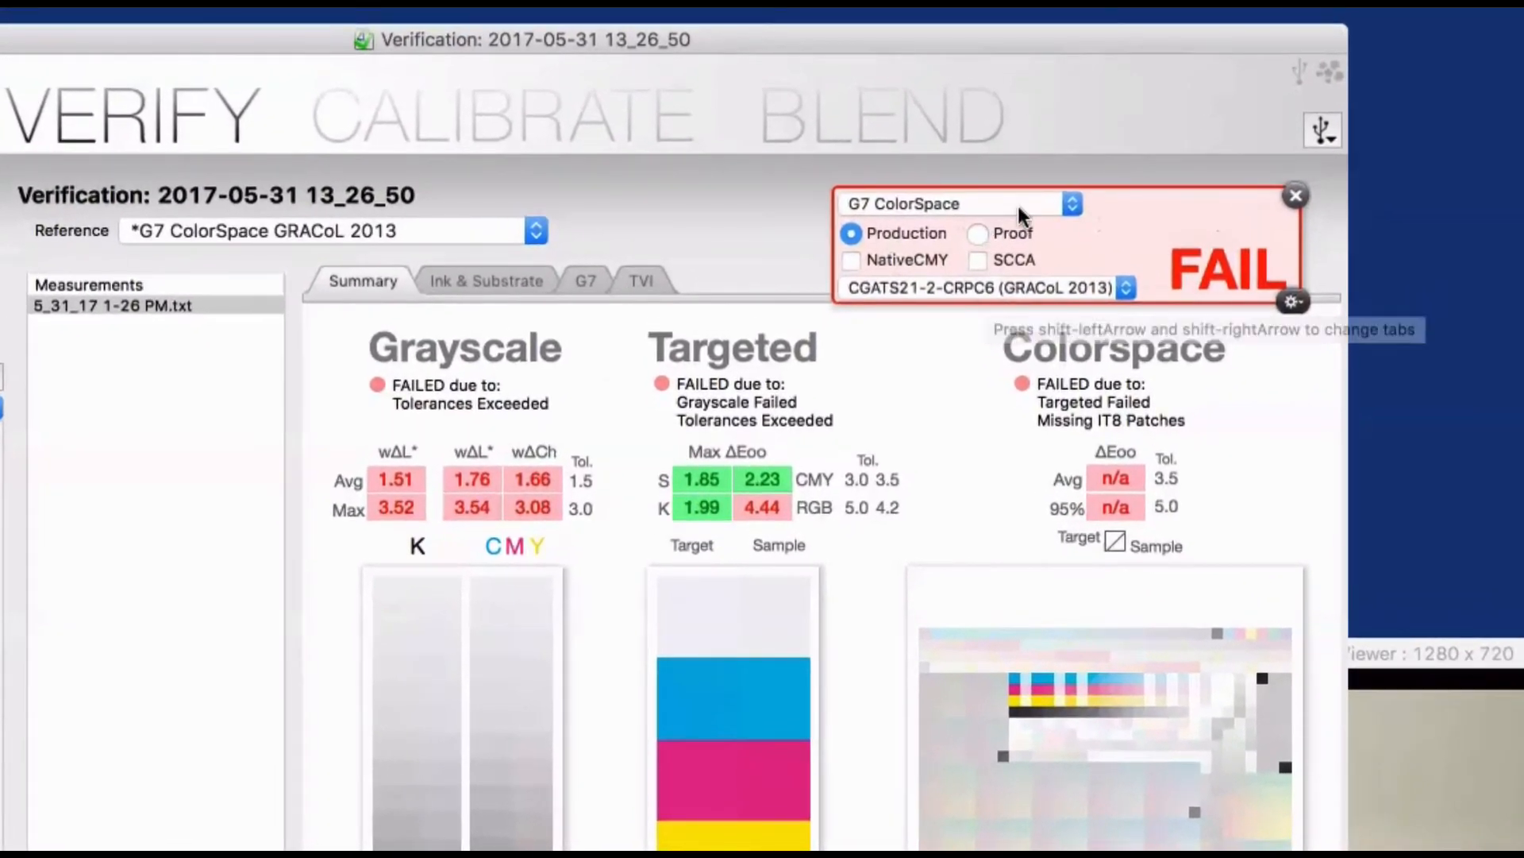
pyautogui.click(1018, 205)
pyautogui.click(1013, 184)
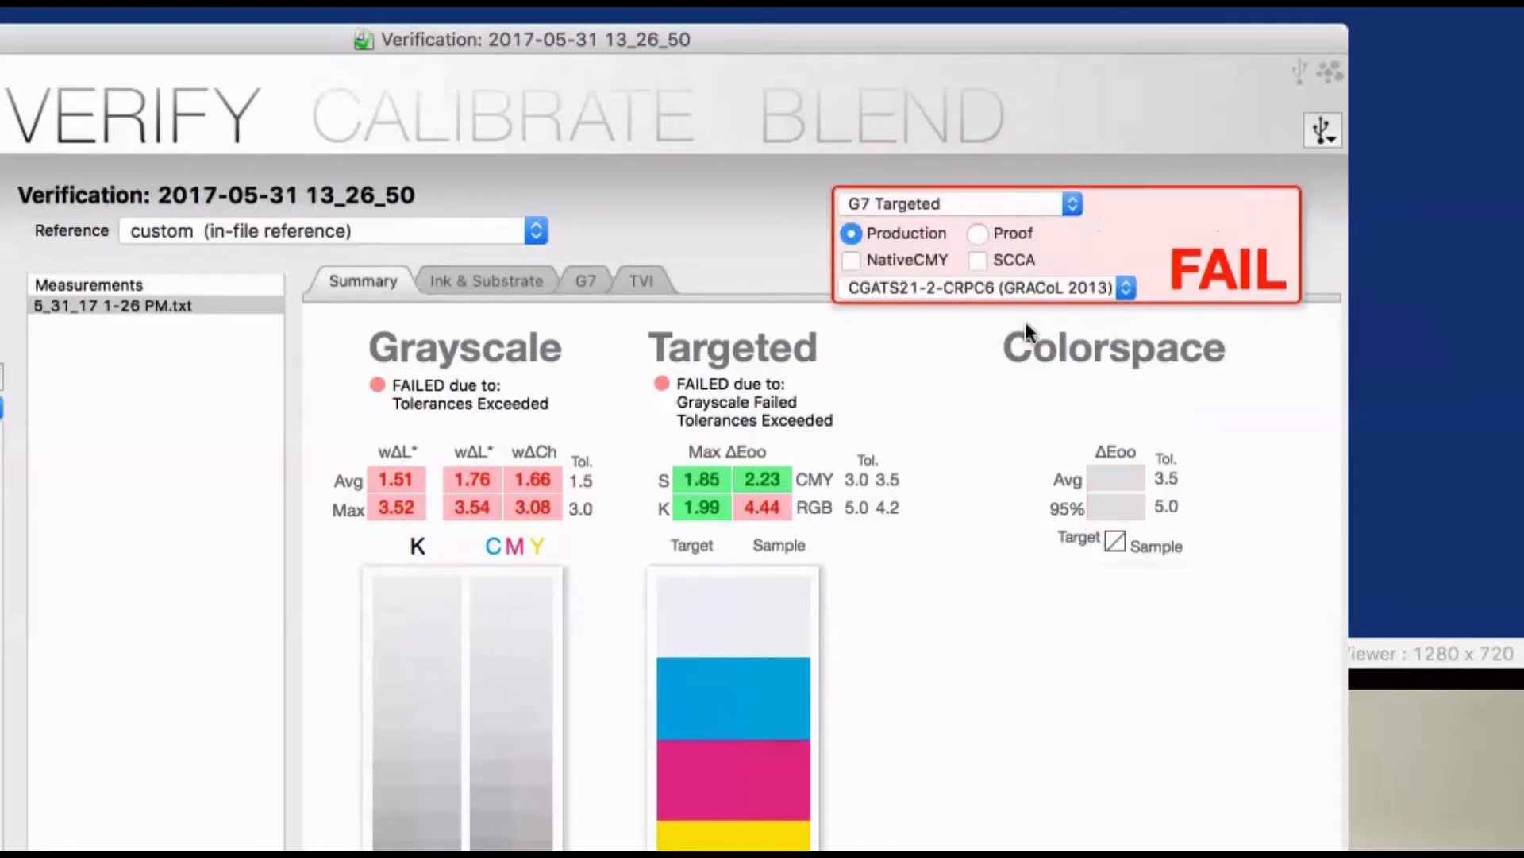
pyautogui.click(978, 261)
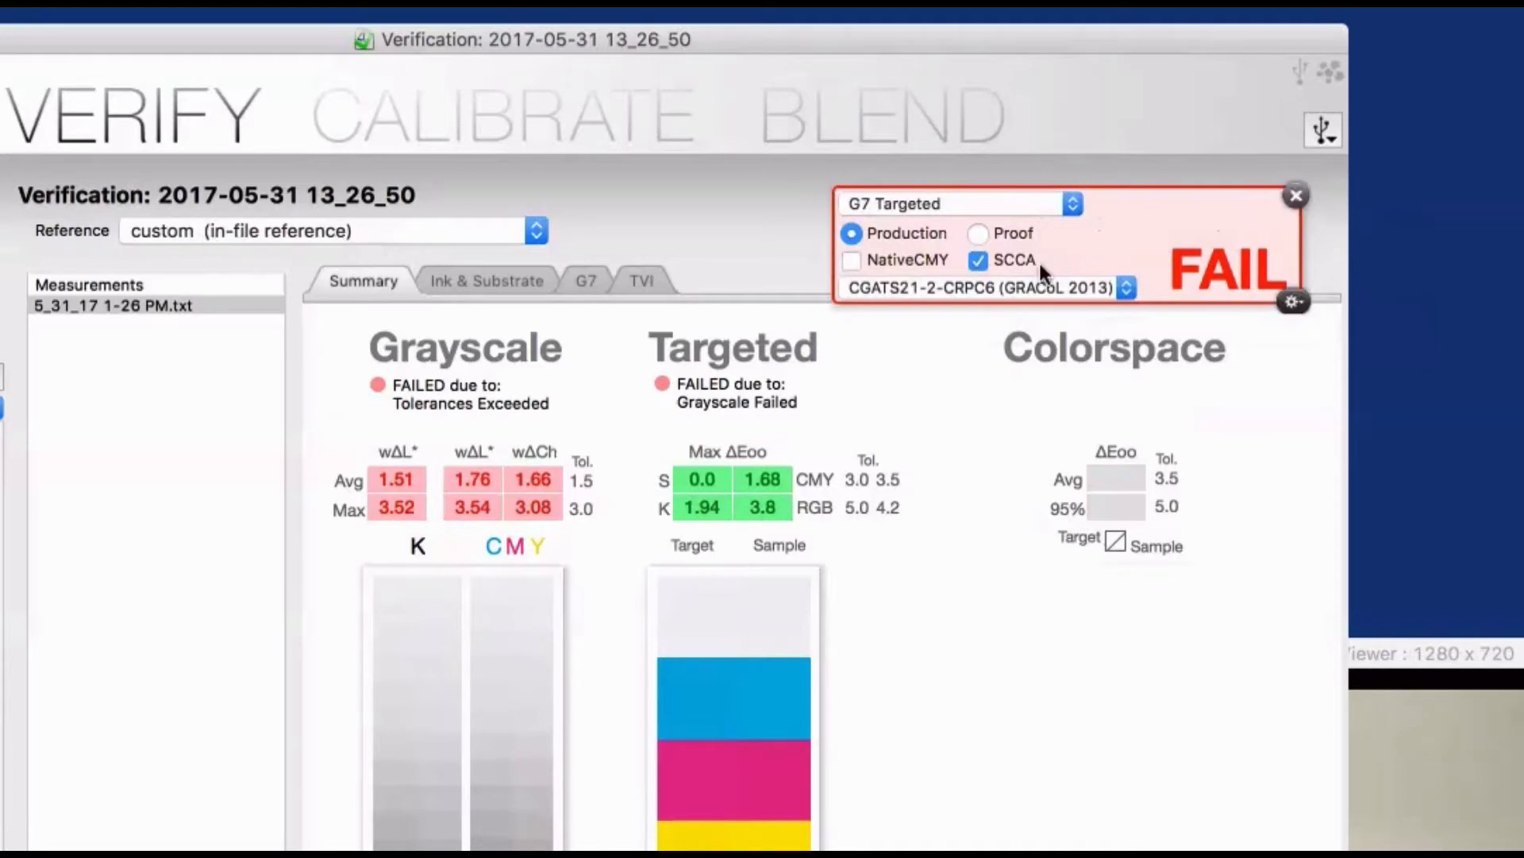
pyautogui.click(1293, 302)
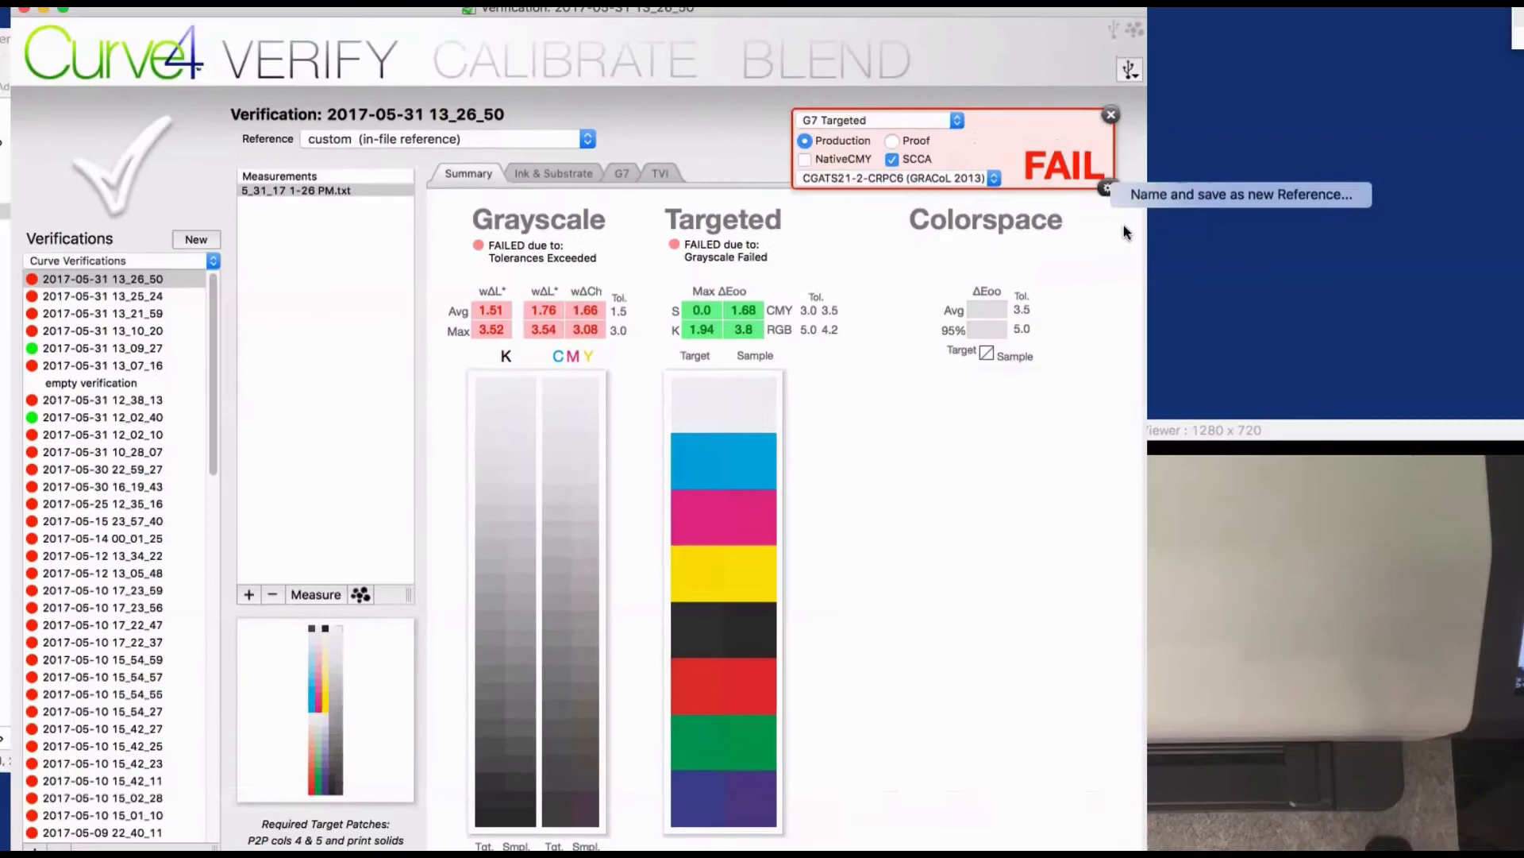
pyautogui.click(1216, 308)
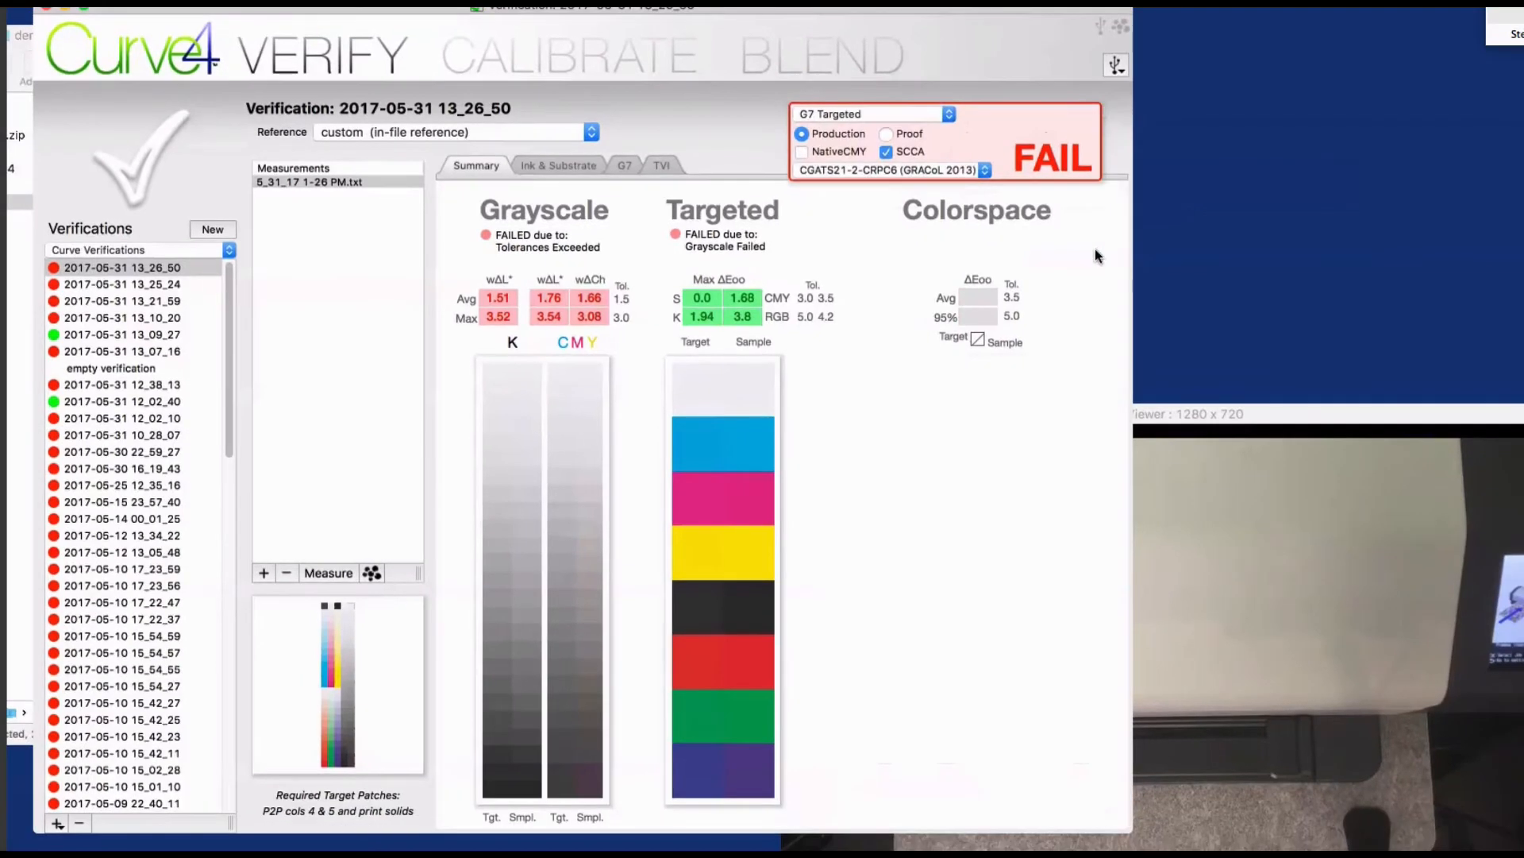
# Switch to the Calibrate tool and browse its calibration list, selecting the initial curve load tests and MX URL load links folders
pyautogui.click(550, 45)
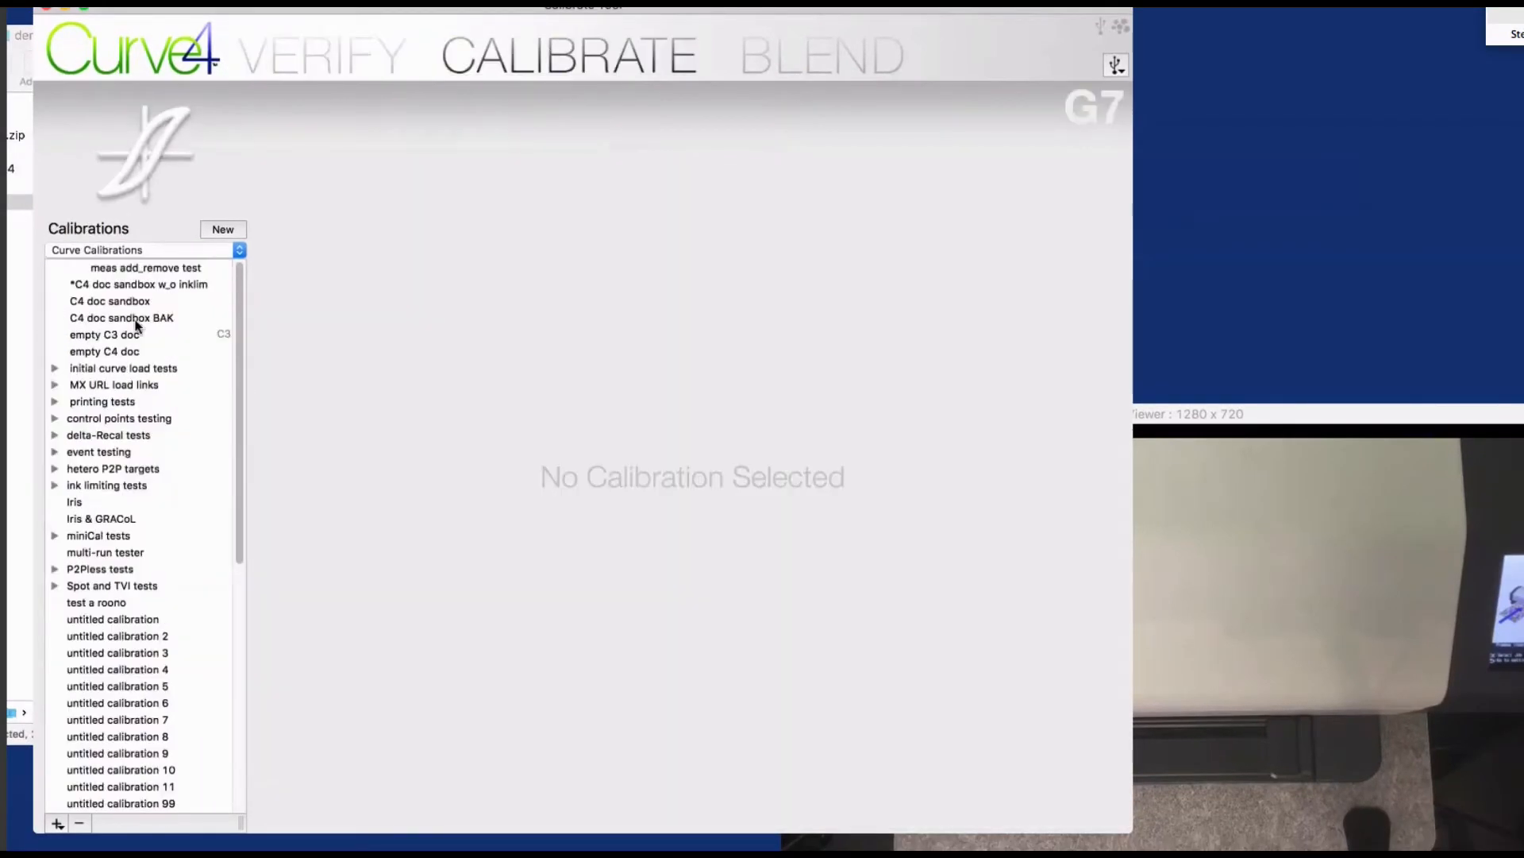
pyautogui.scroll(-3, 115, 546)
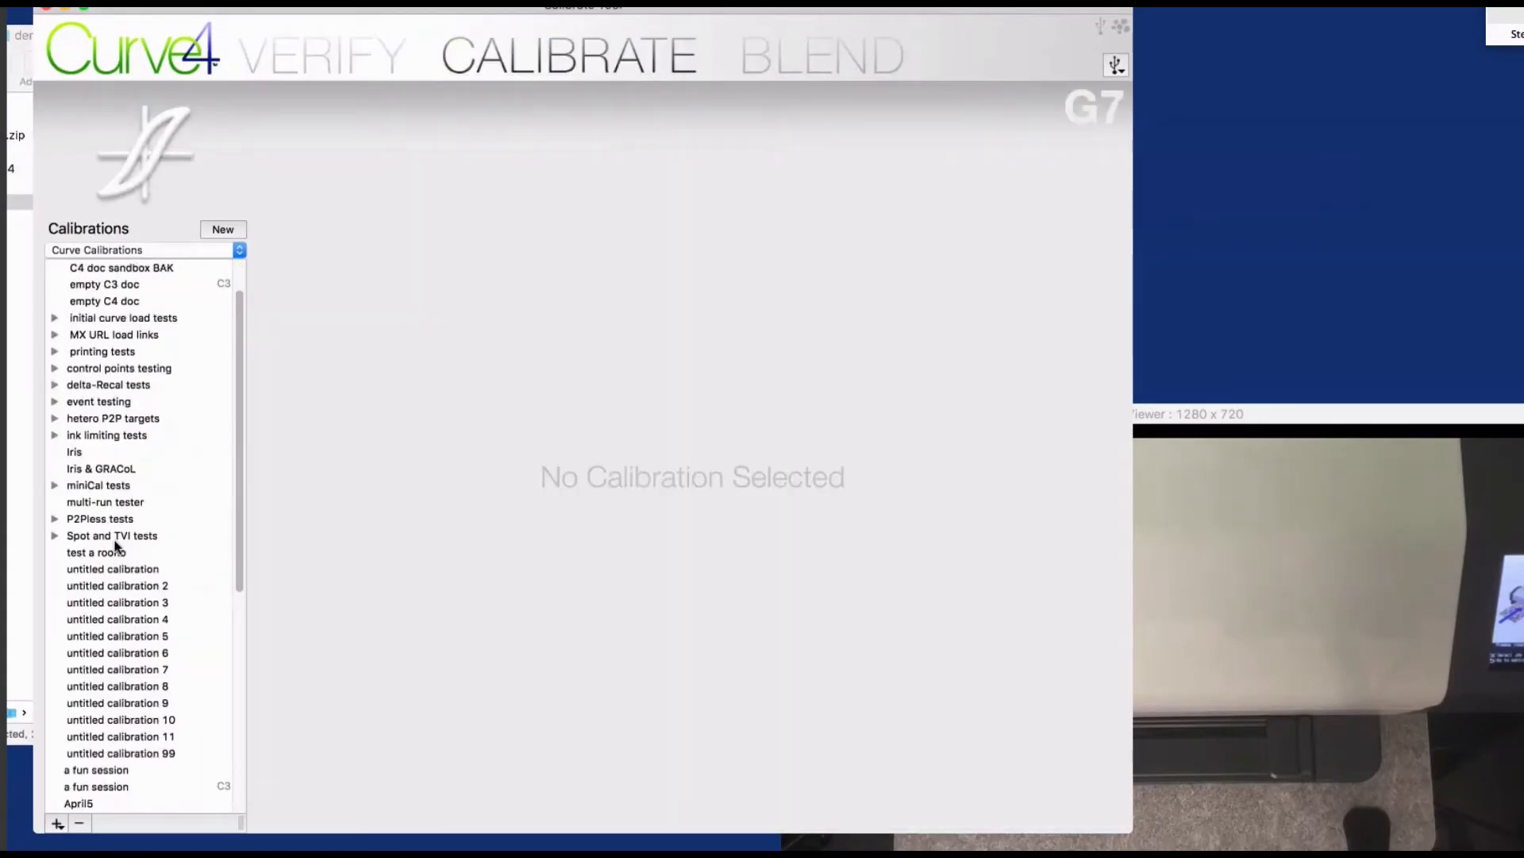
pyautogui.scroll(3, 115, 547)
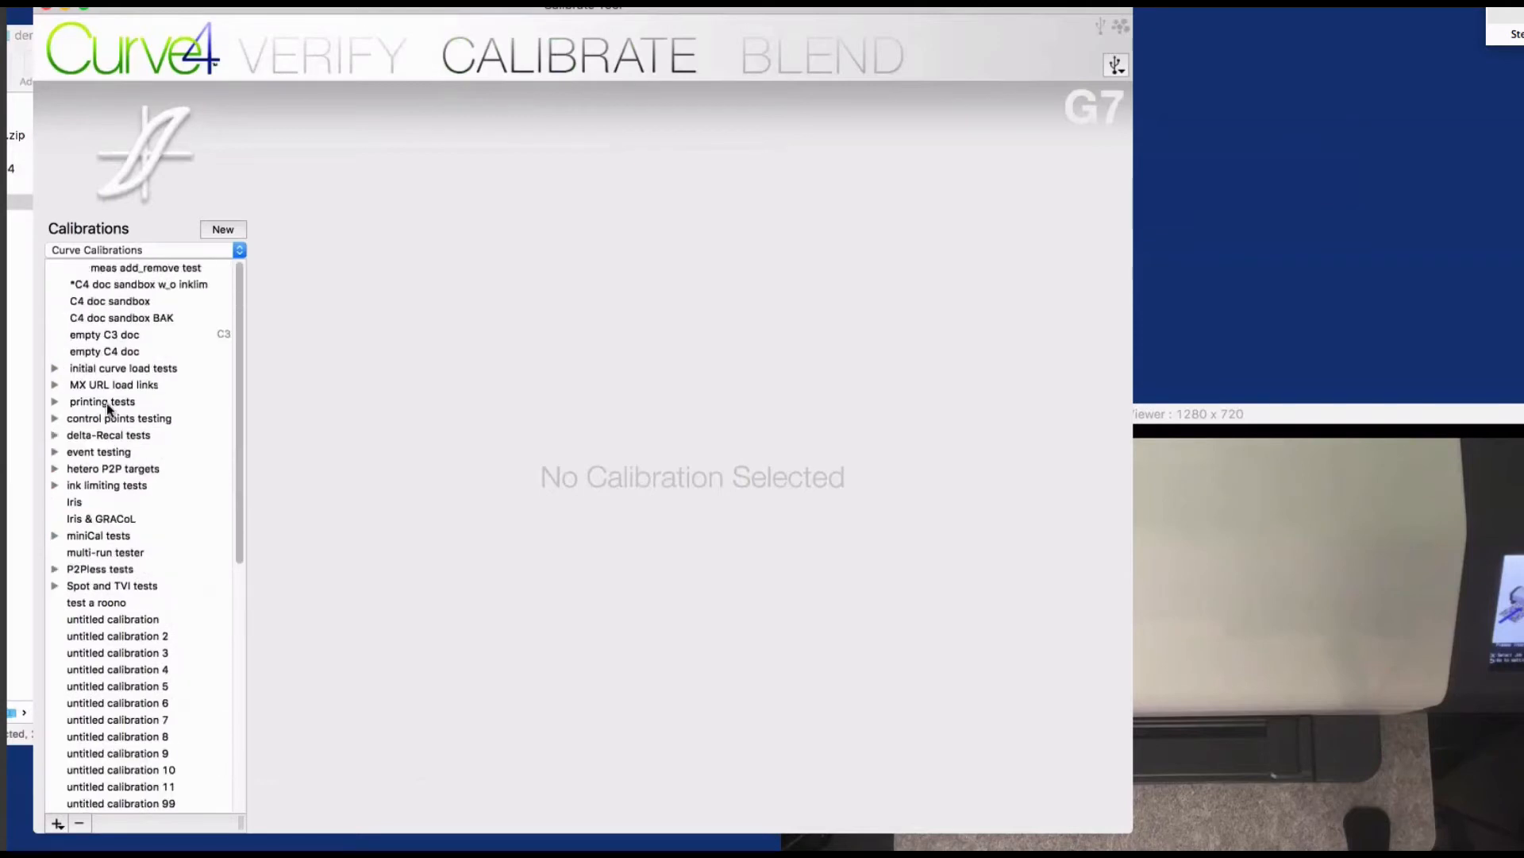
pyautogui.click(101, 374)
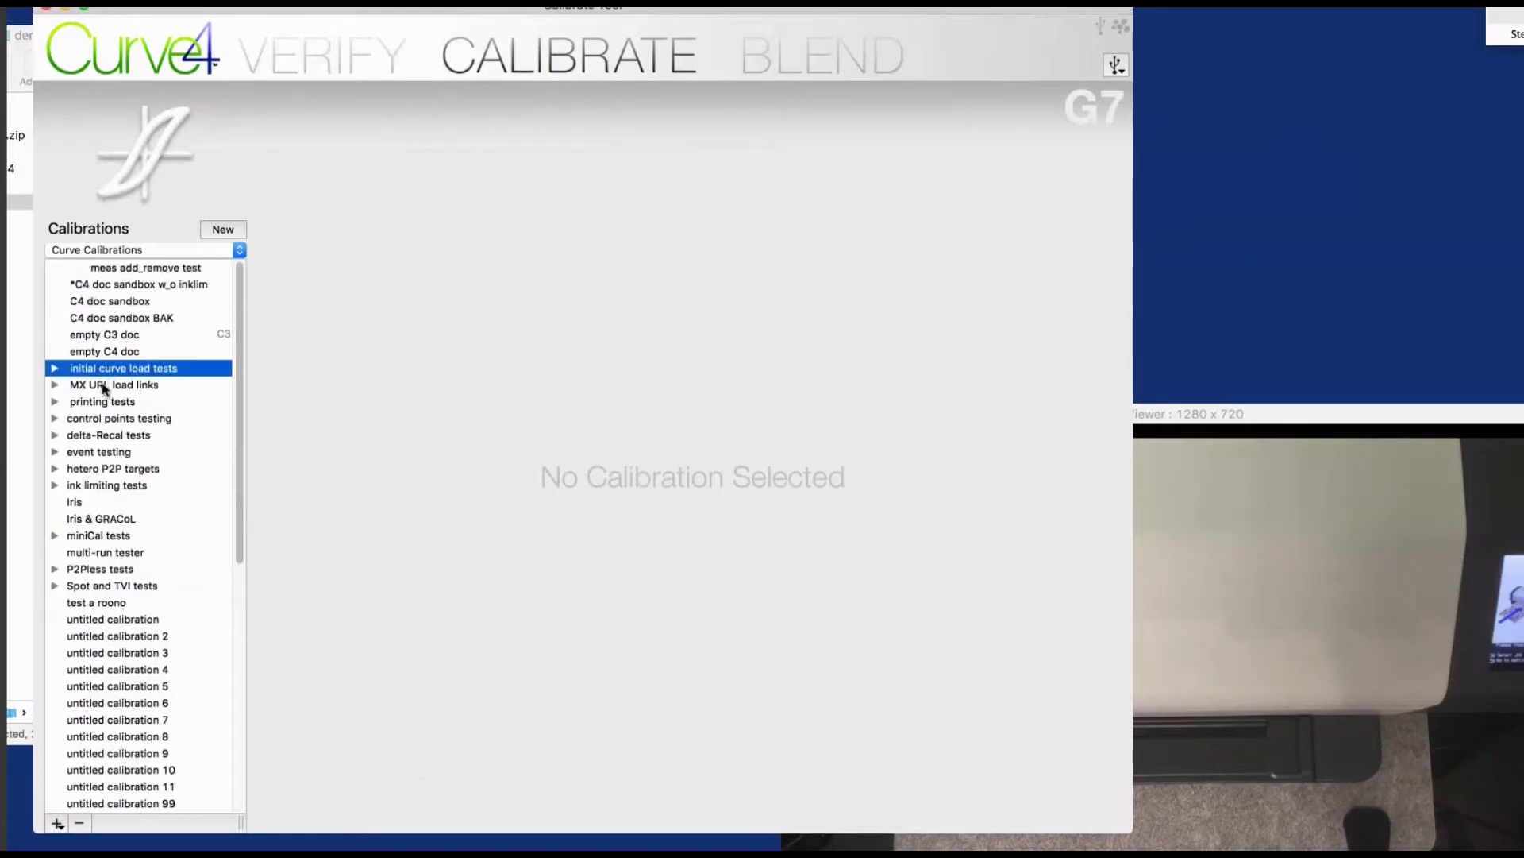
pyautogui.click(103, 385)
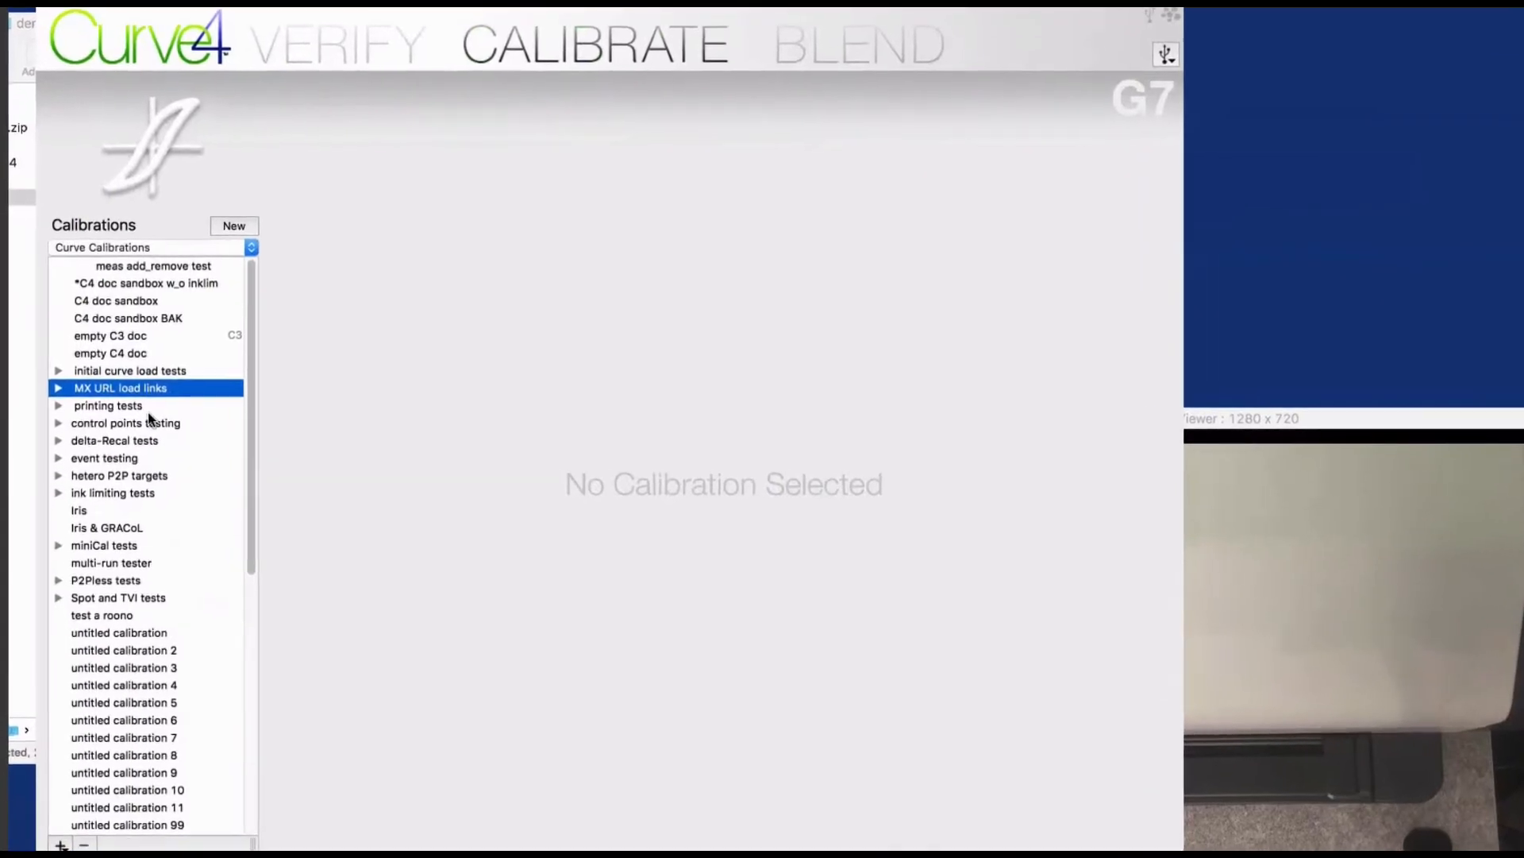
# Create a new untitled calibration and view the file management options for a calibration in the list
pyautogui.click(125, 336)
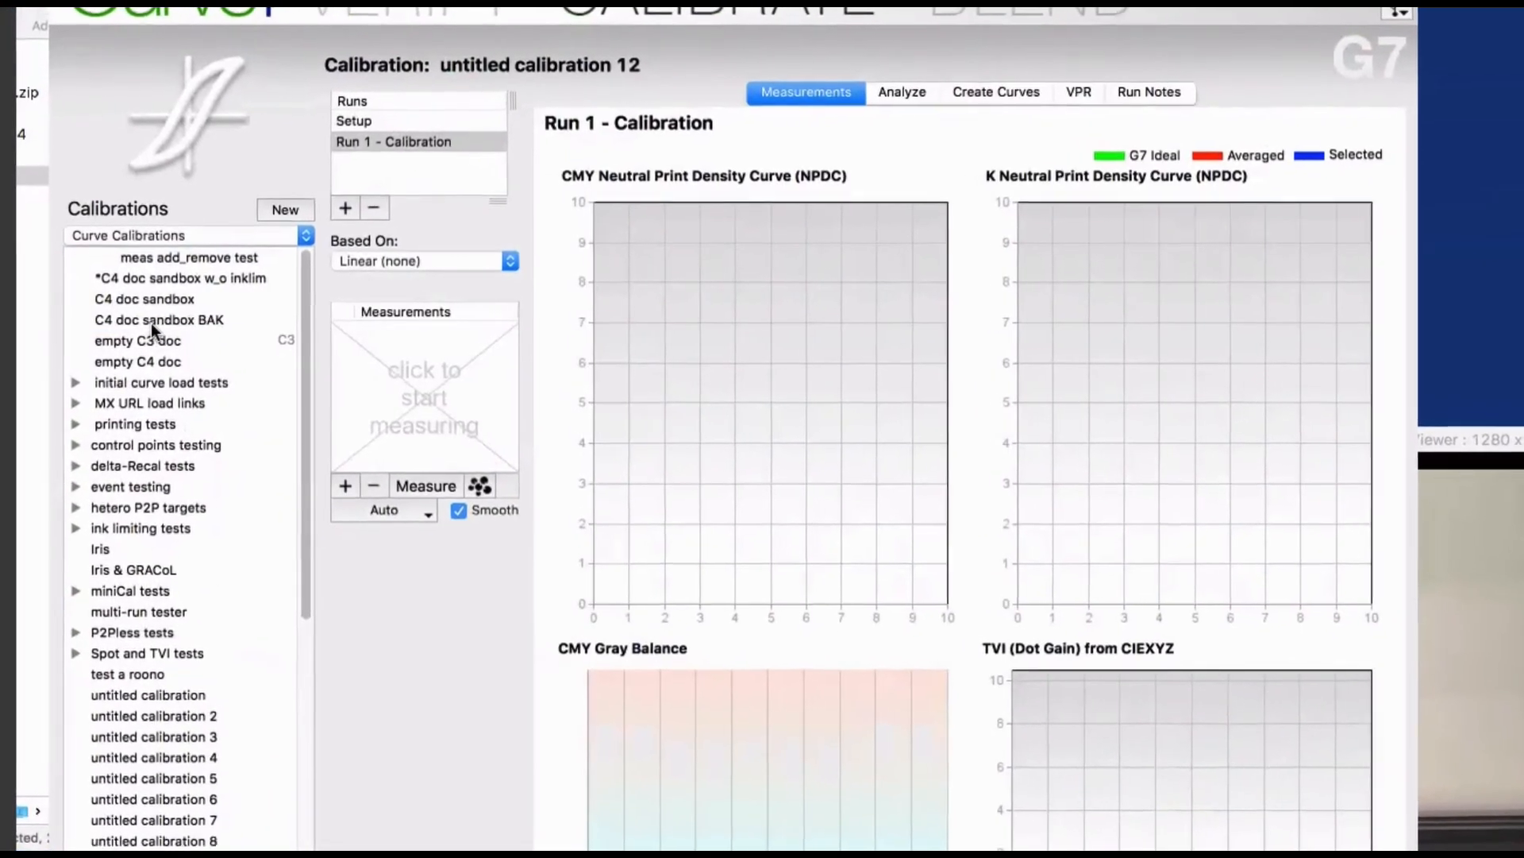
pyautogui.rightClick(141, 322)
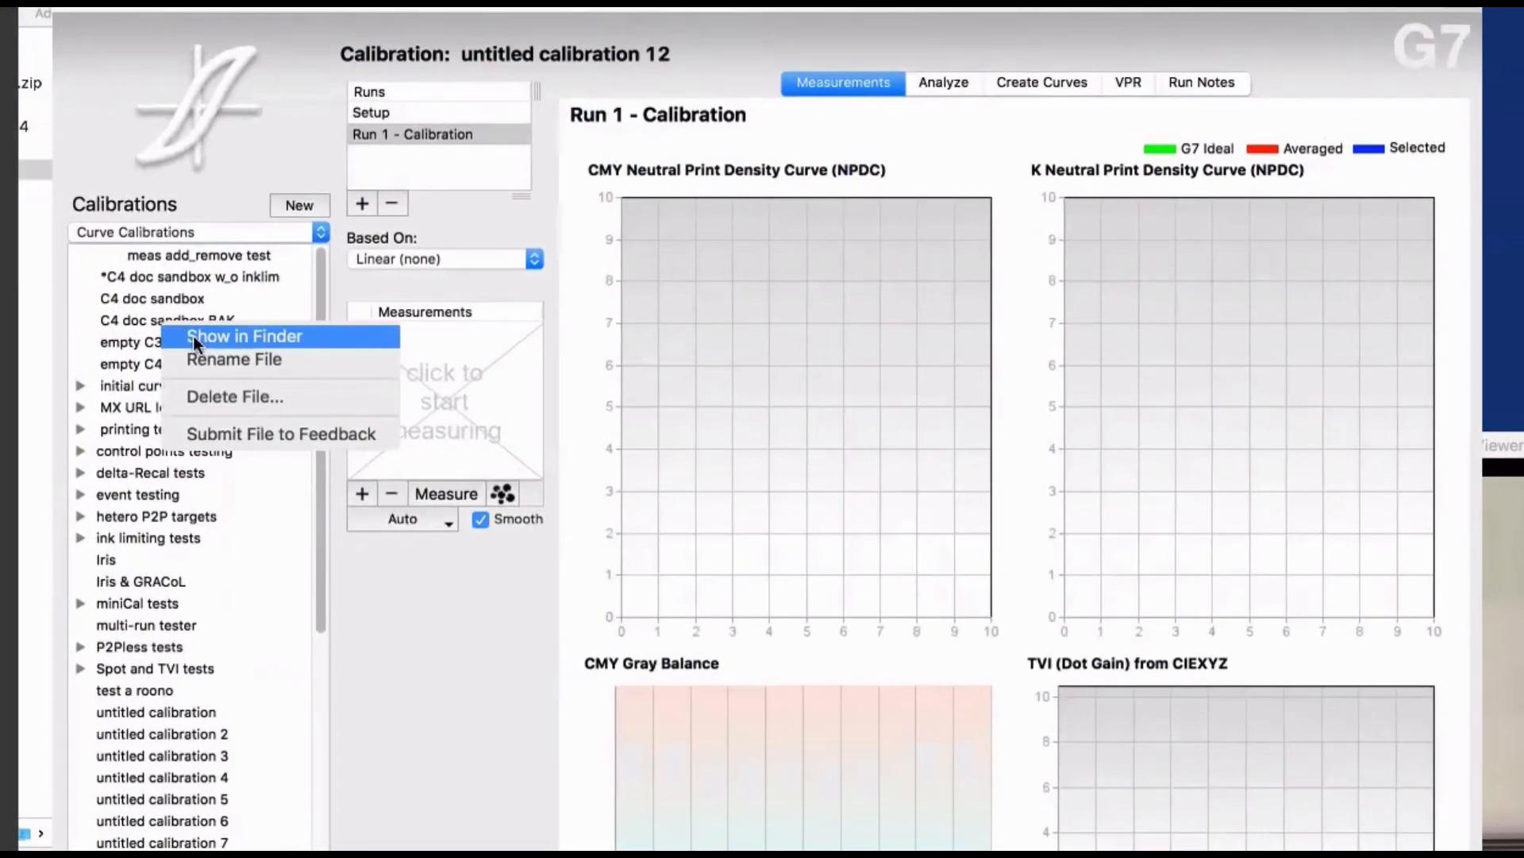
pyautogui.click(285, 146)
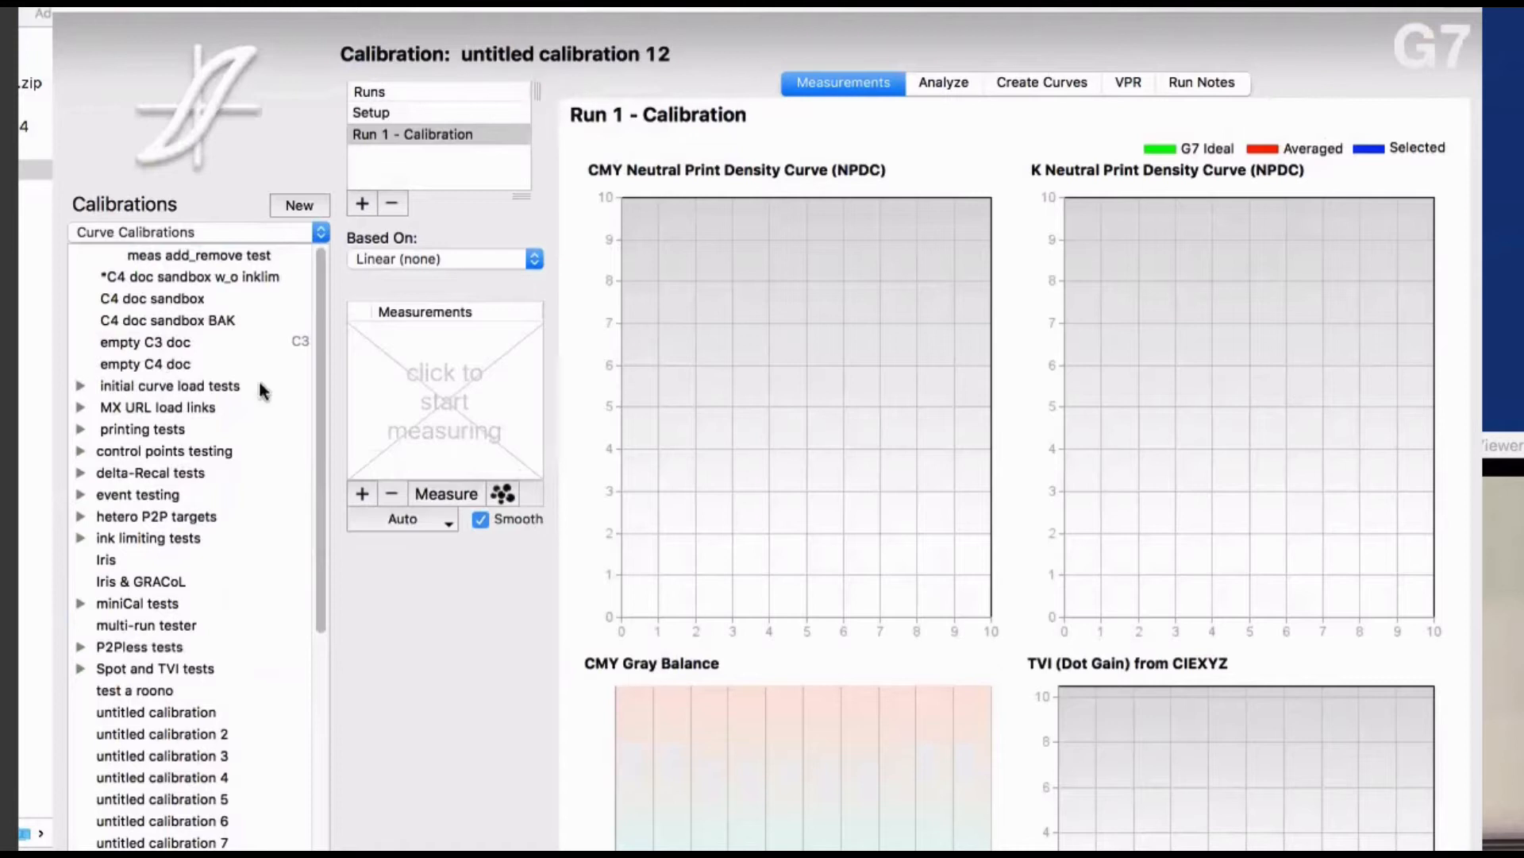
# Open the empty C3 doc calibration, then go into the printing tests folder
pyautogui.click(207, 343)
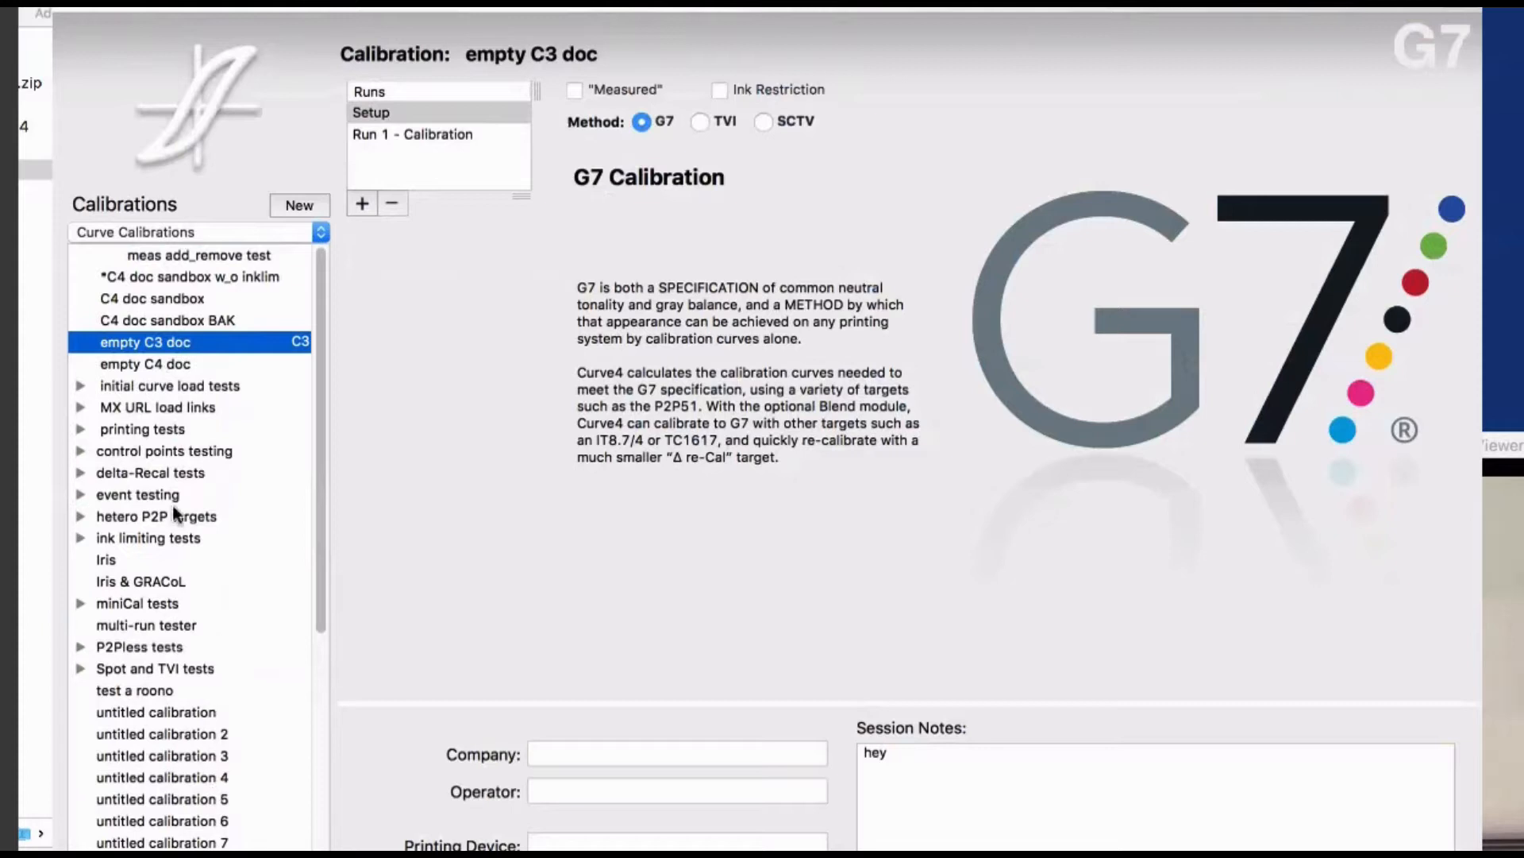
pyautogui.click(179, 429)
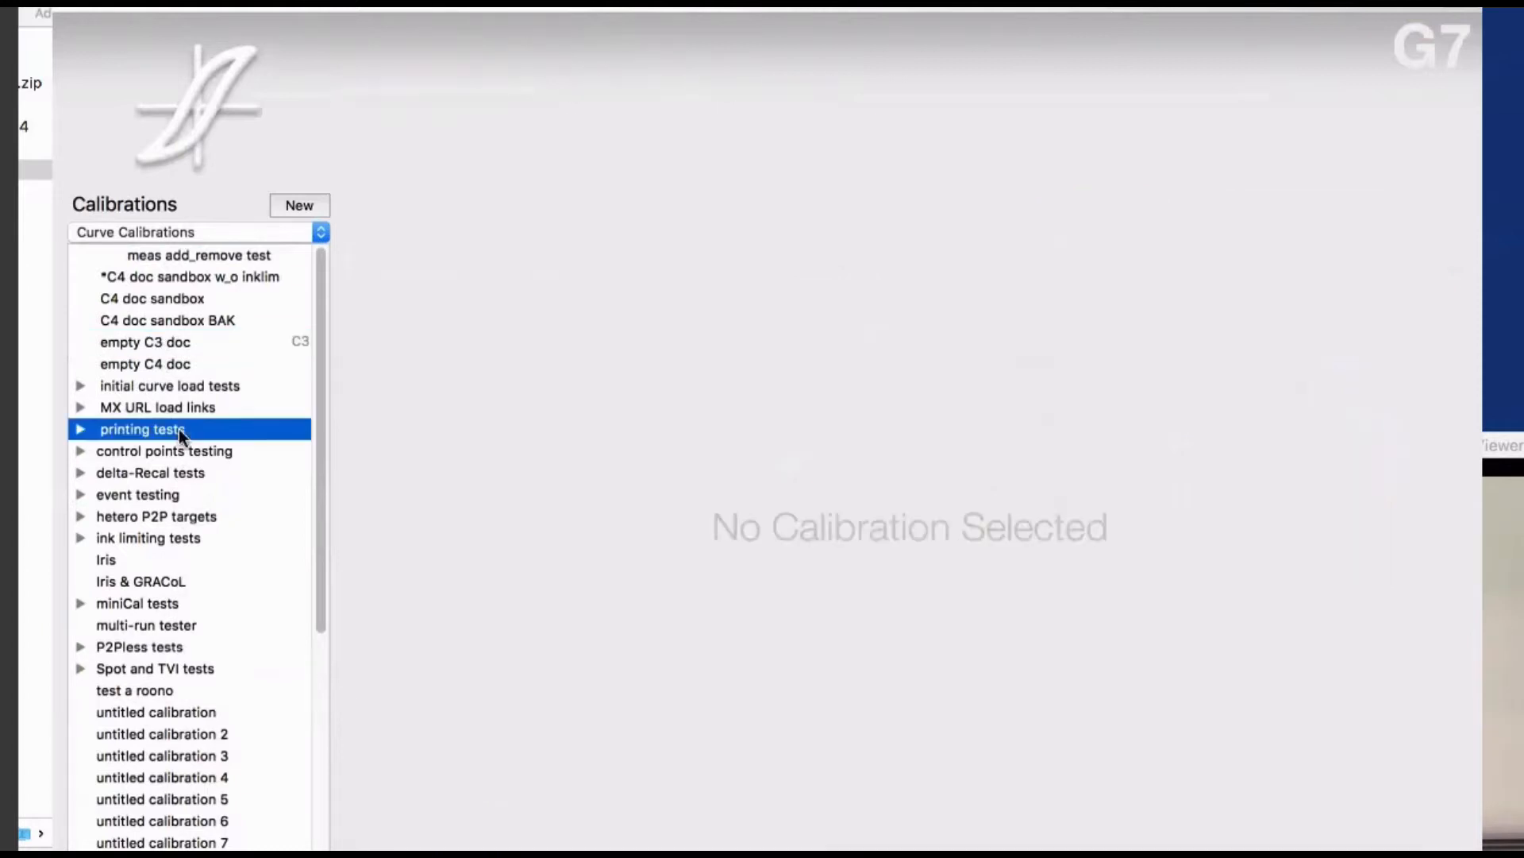
pyautogui.click(998, 266)
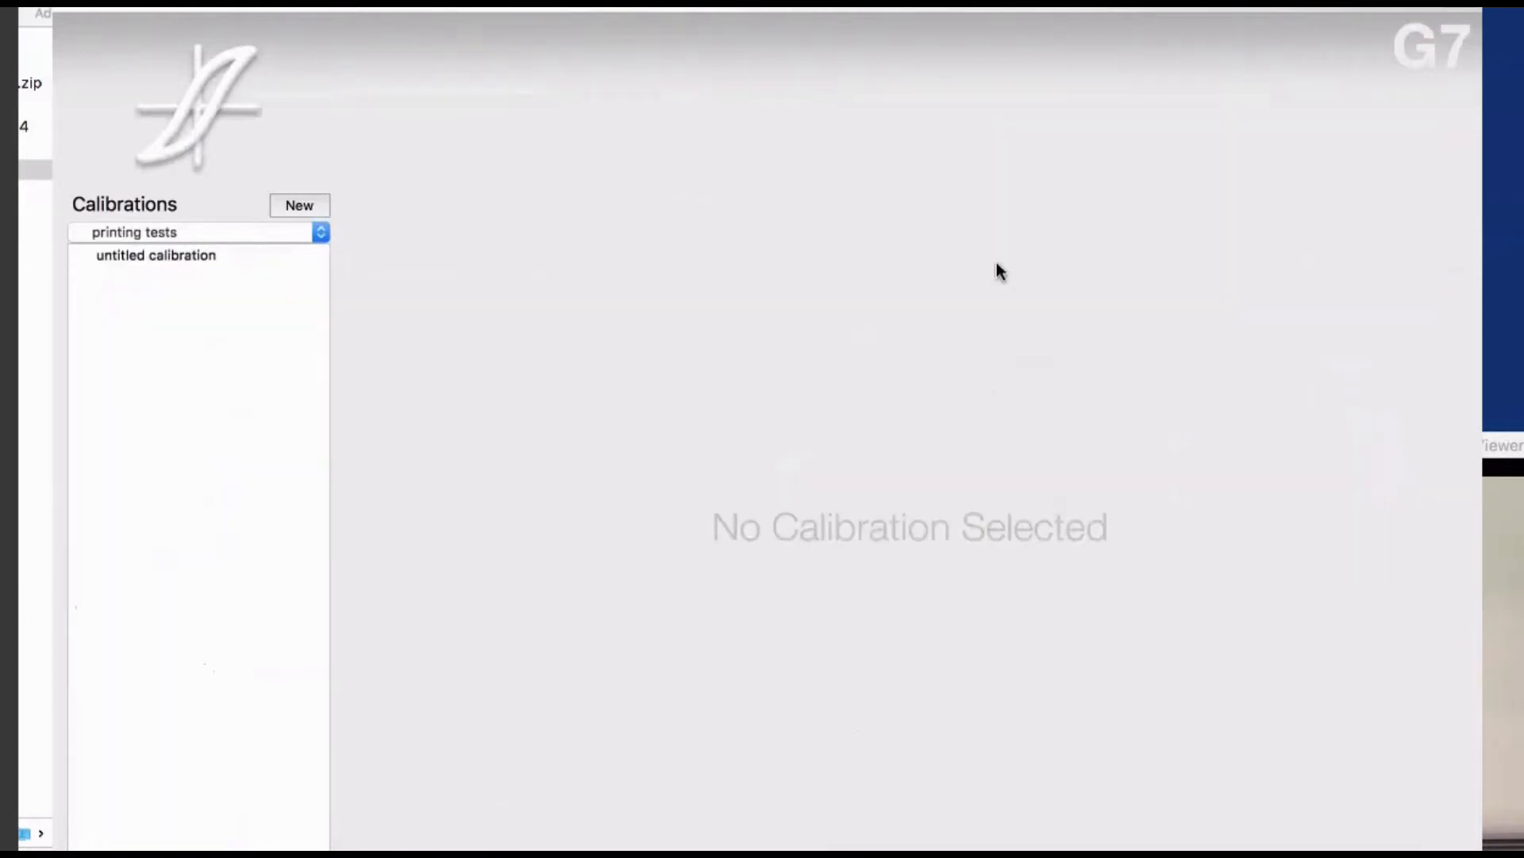
# Open the untitled calibration in the printing tests folder and return to the top-level Curve Calibrations folder
pyautogui.click(237, 234)
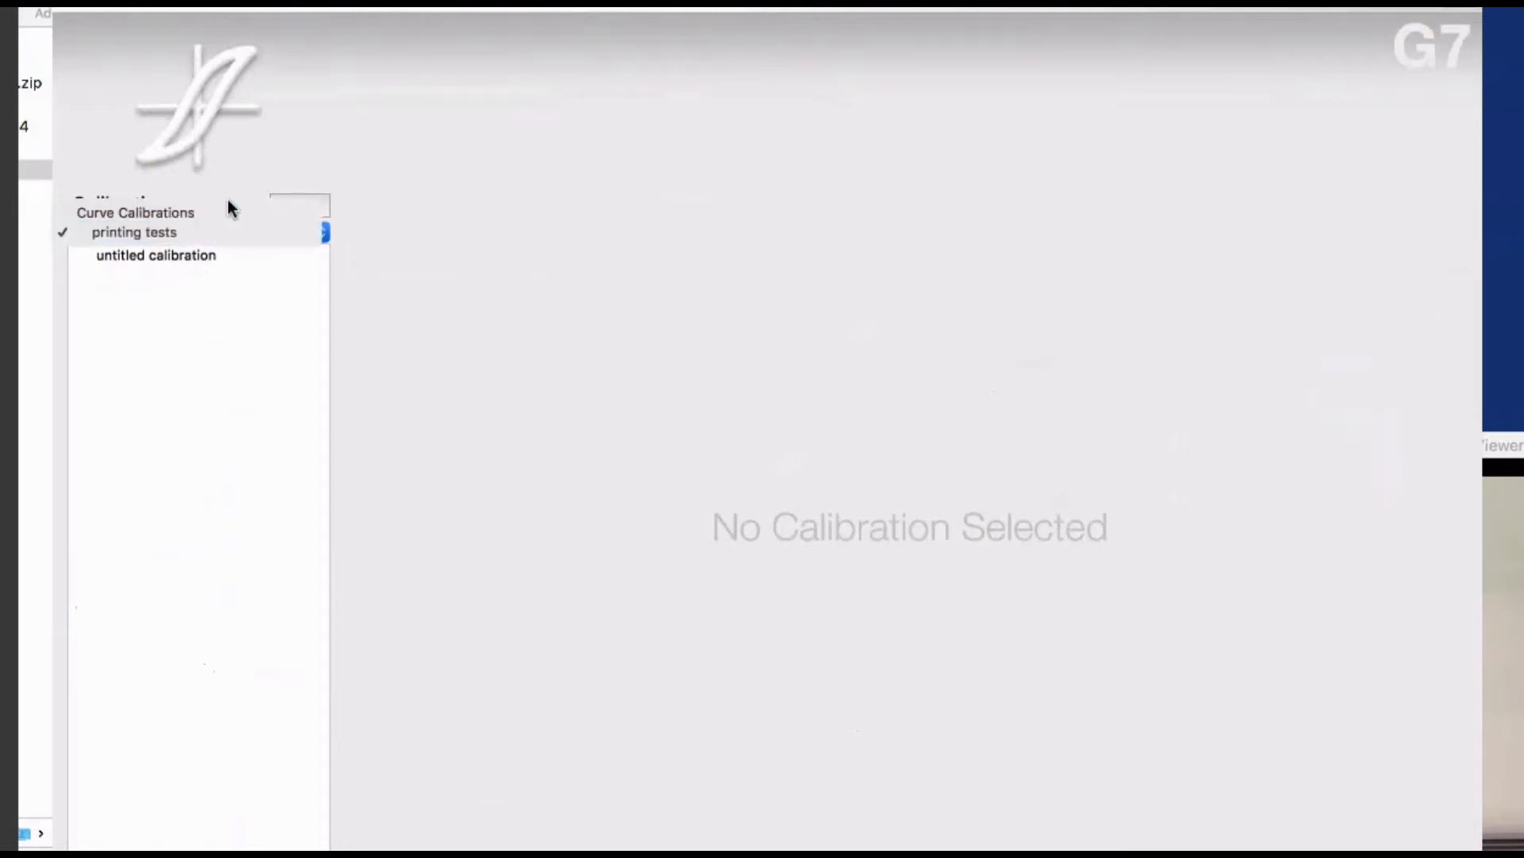
pyautogui.click(228, 294)
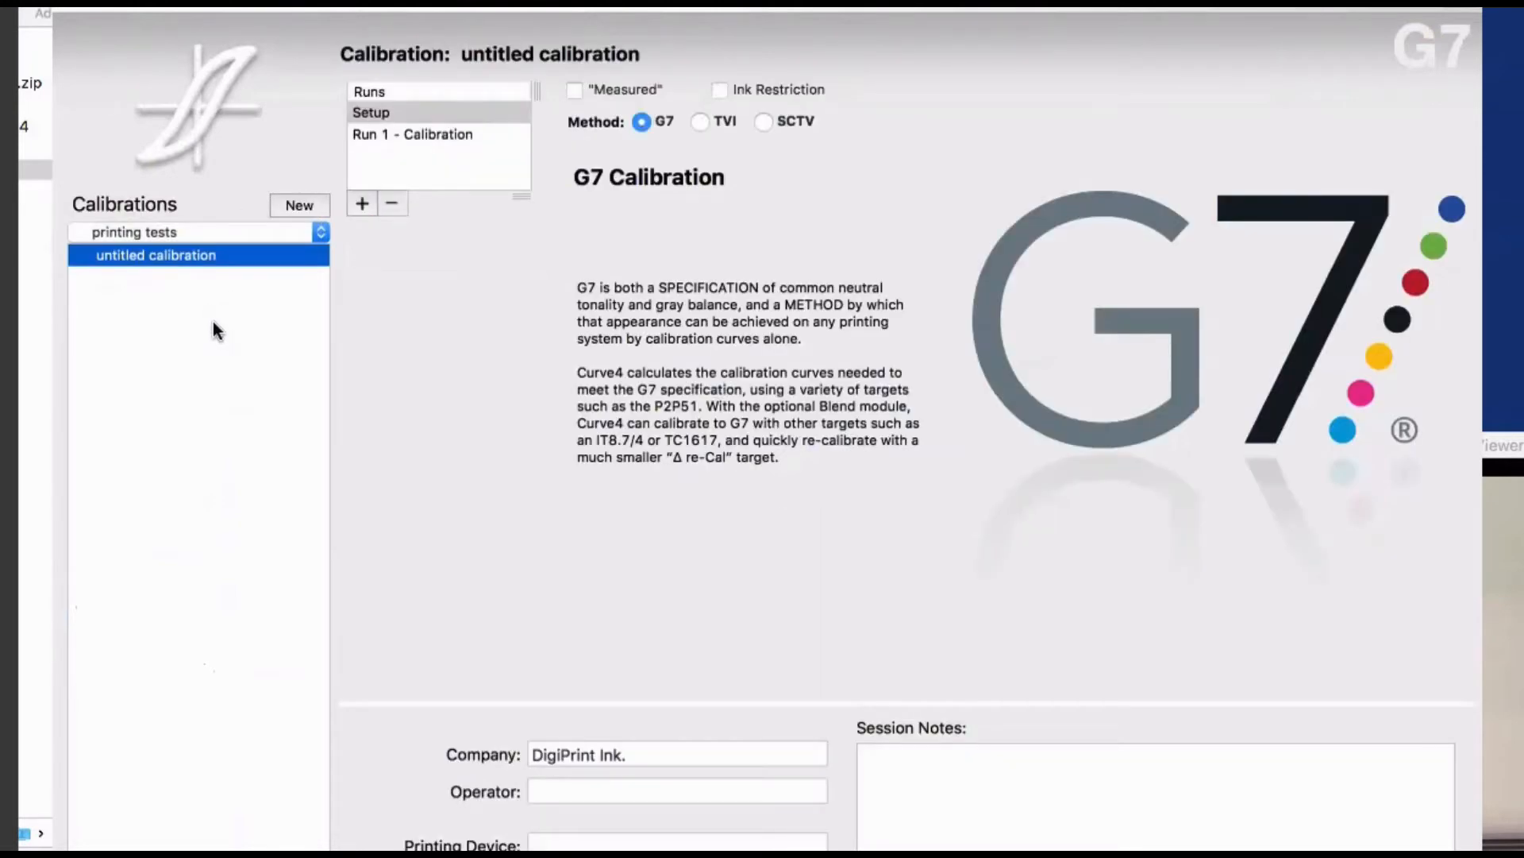
pyautogui.click(227, 230)
pyautogui.click(227, 211)
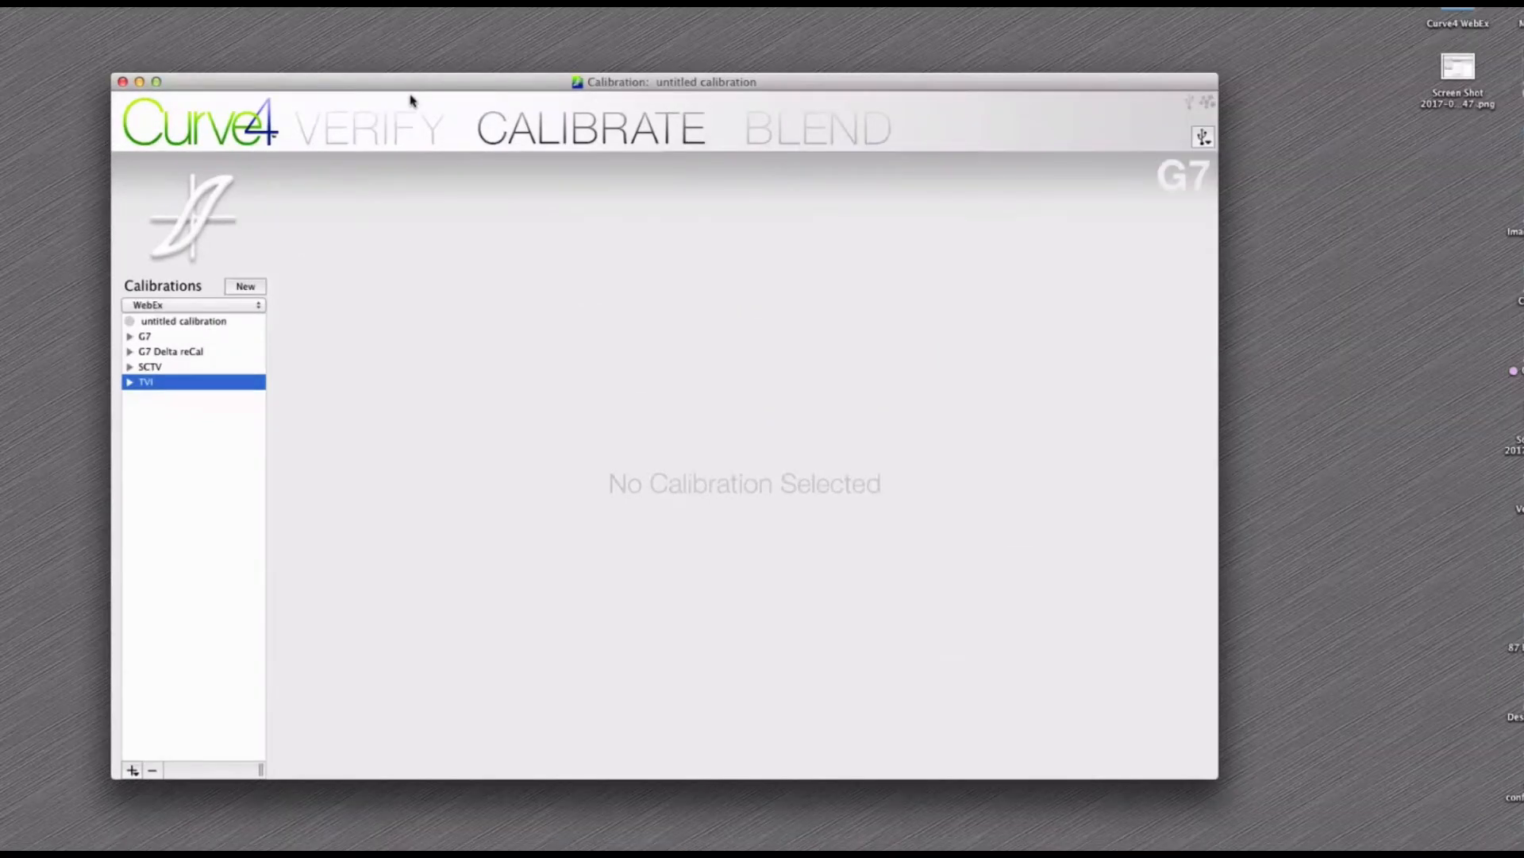
# Switch to the Verify tool to view its WebEx verifications and return to the Calibrate tool
pyautogui.click(324, 166)
pyautogui.click(479, 167)
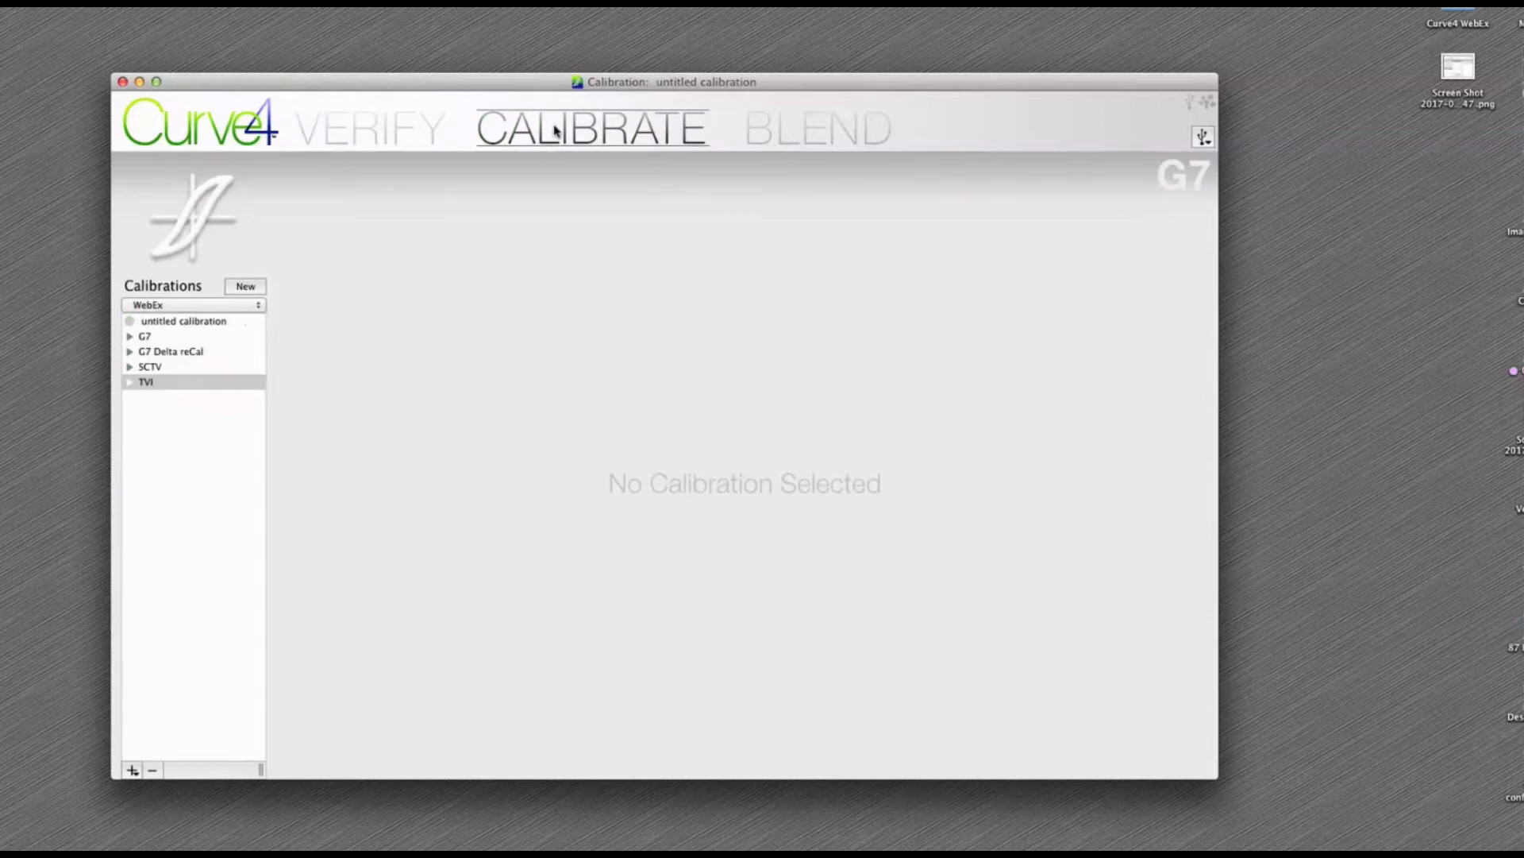
pyautogui.click(383, 130)
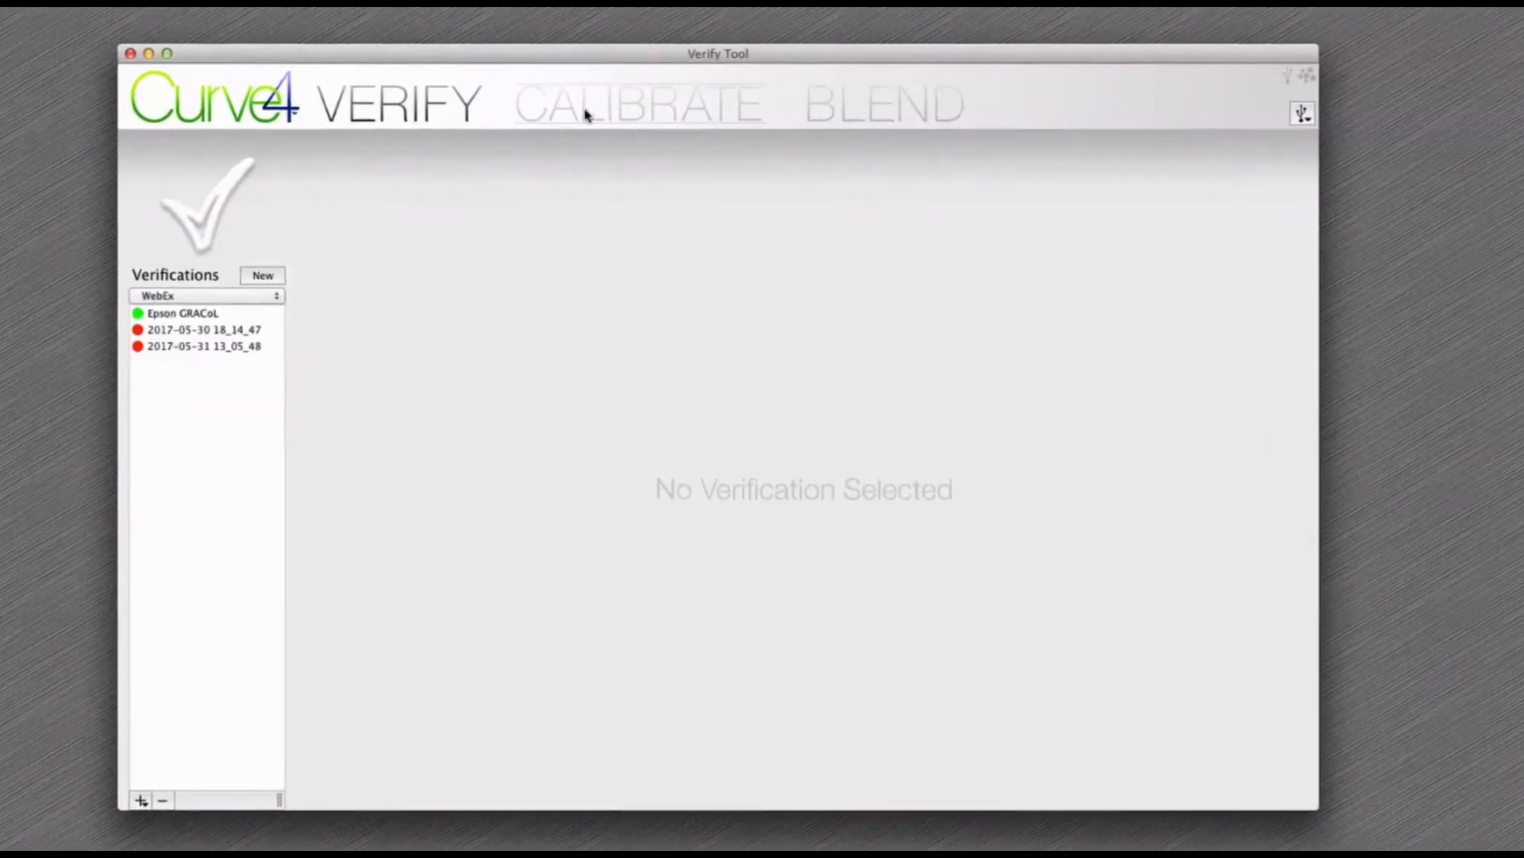
pyautogui.click(586, 112)
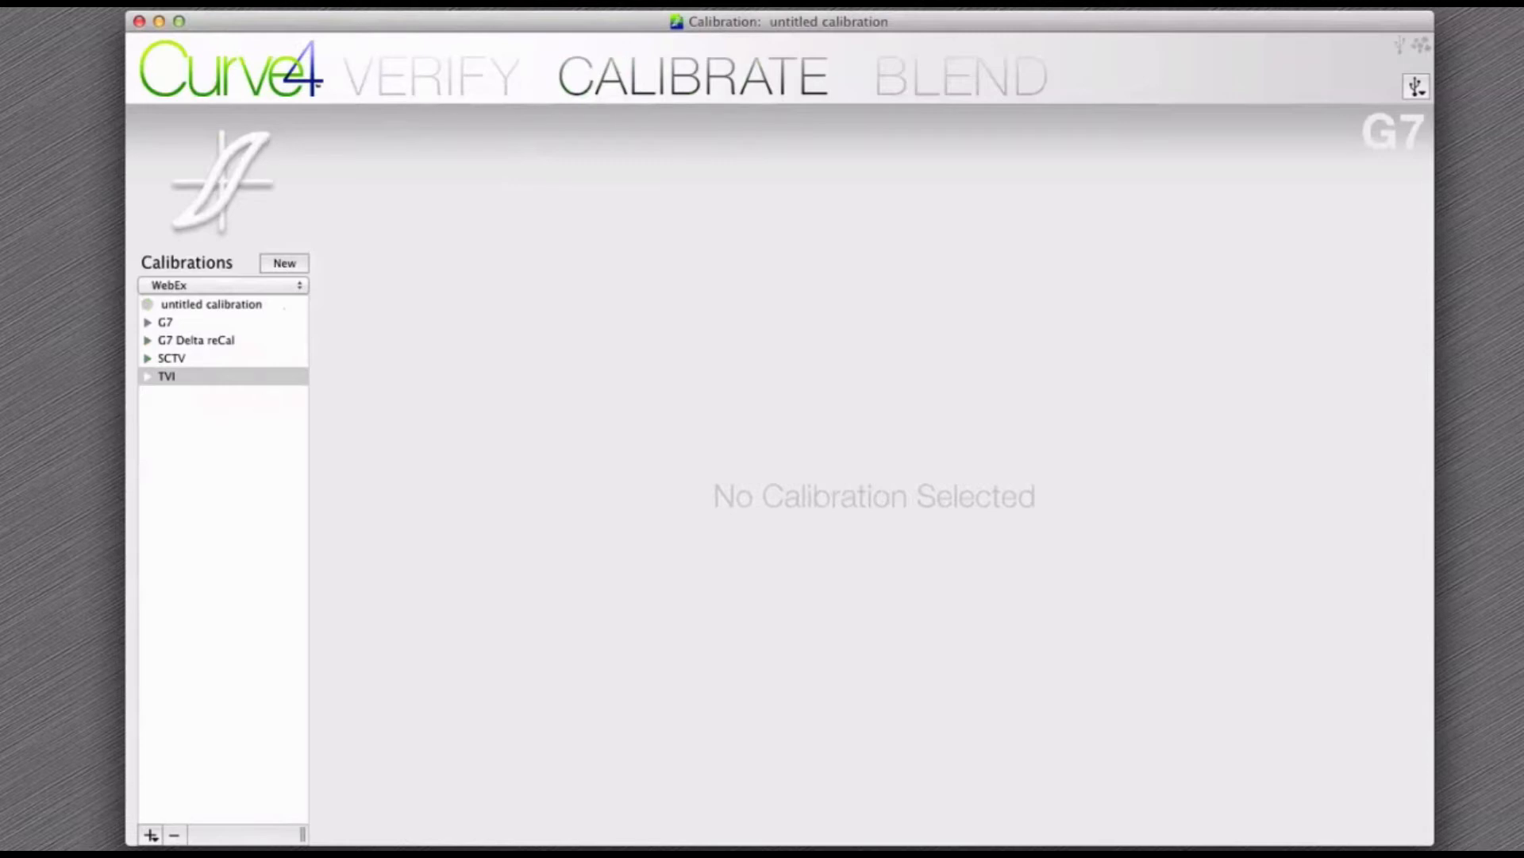
# Collapse the calibrations list to widen the workspace and restore it
pyautogui.moveTo(302, 833)
pyautogui.mouseDown()
pyautogui.moveTo(221, 832)
pyautogui.moveTo(302, 833)
pyautogui.mouseUp()
pyautogui.doubleClick(301, 833)
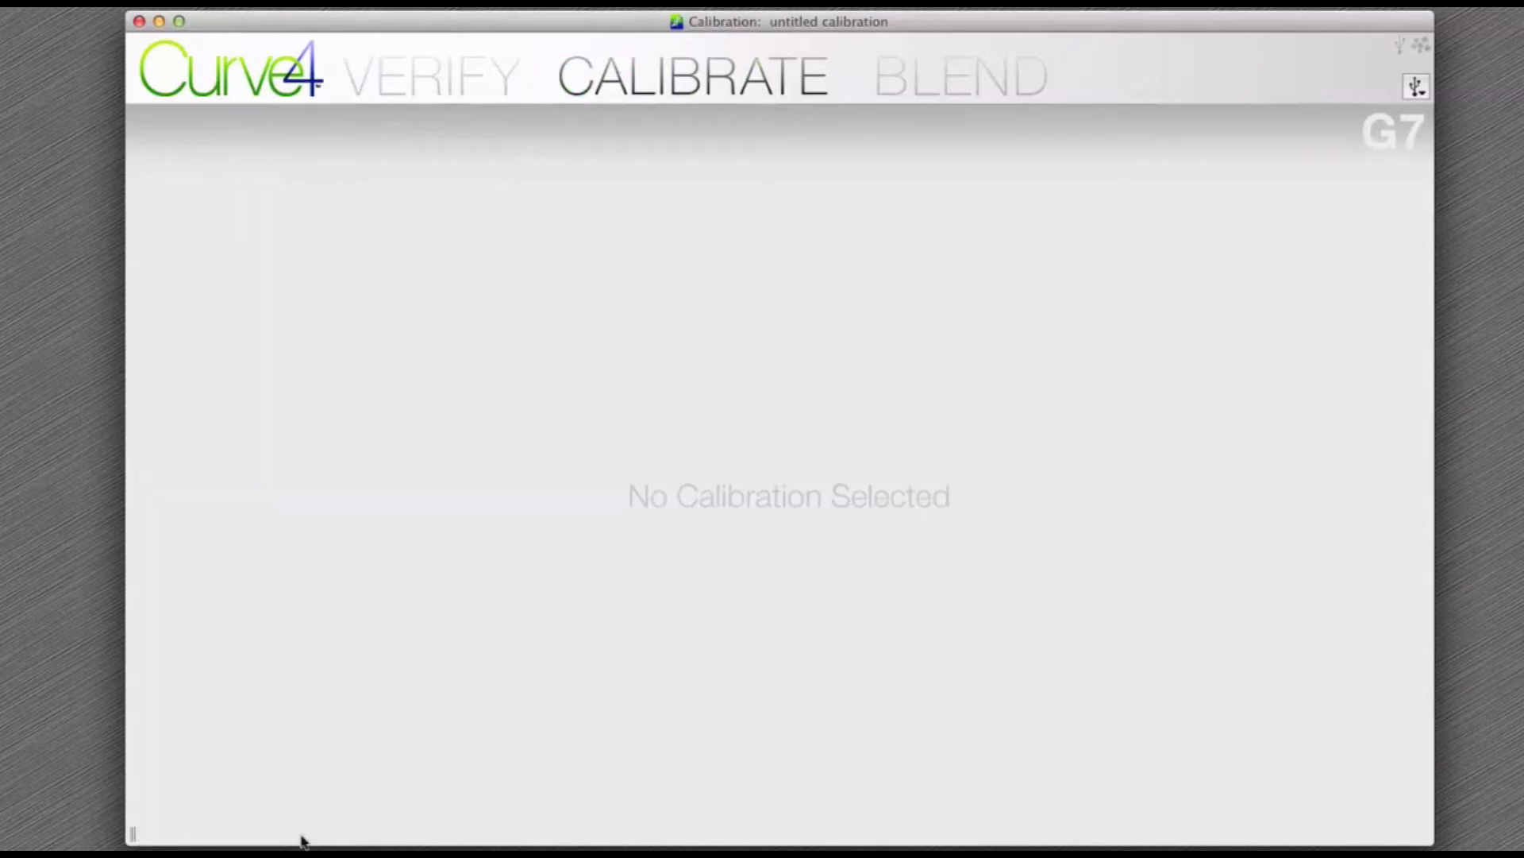
pyautogui.doubleClick(134, 832)
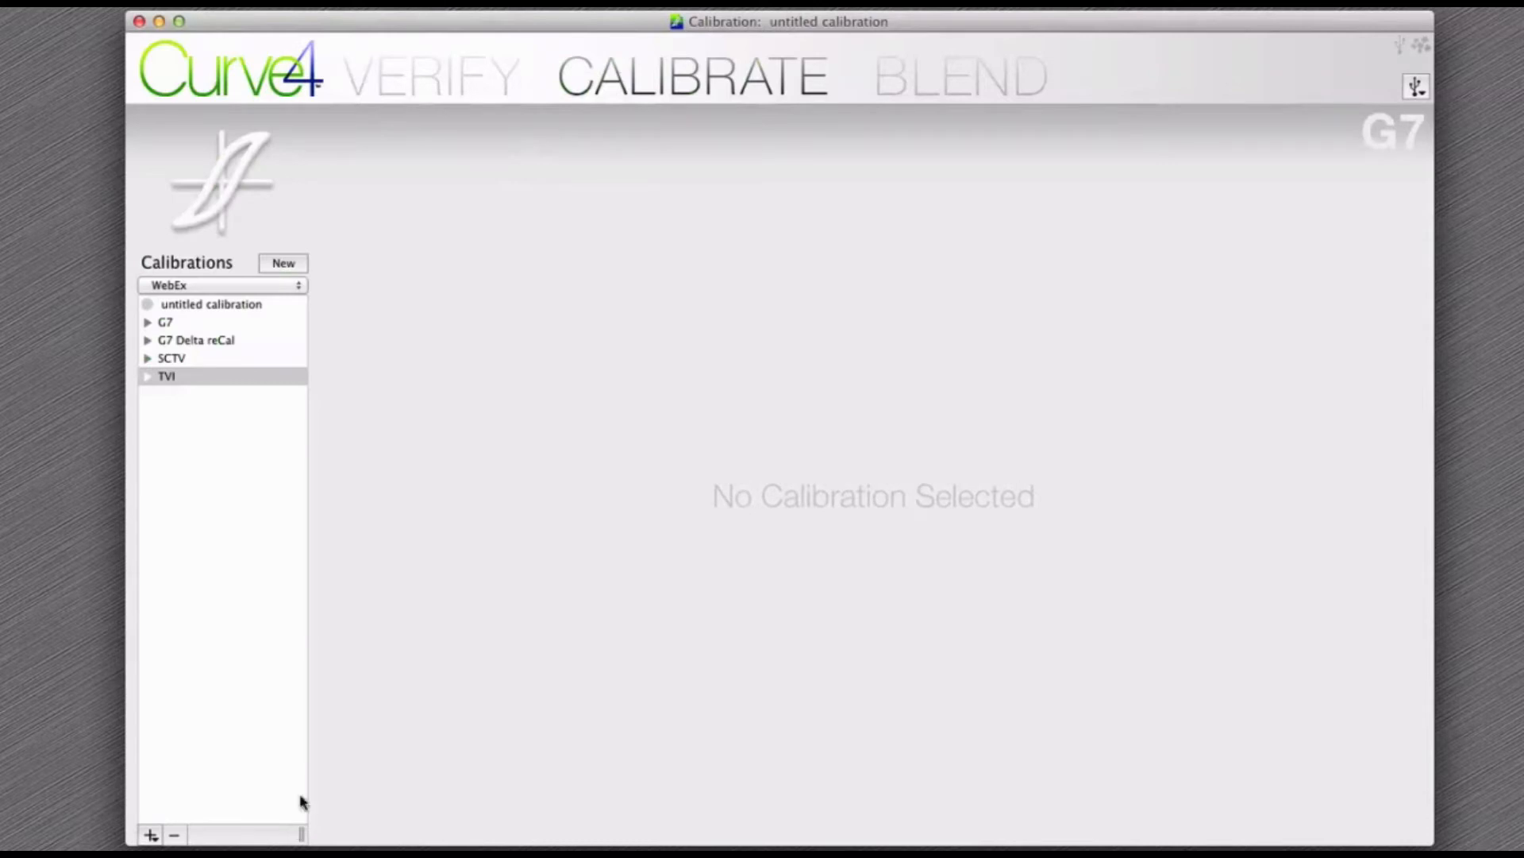
# Browse the top-level Curve Calibrations list, go back into the WebEx folder and open its untitled calibration
pyautogui.click(237, 286)
pyautogui.click(237, 271)
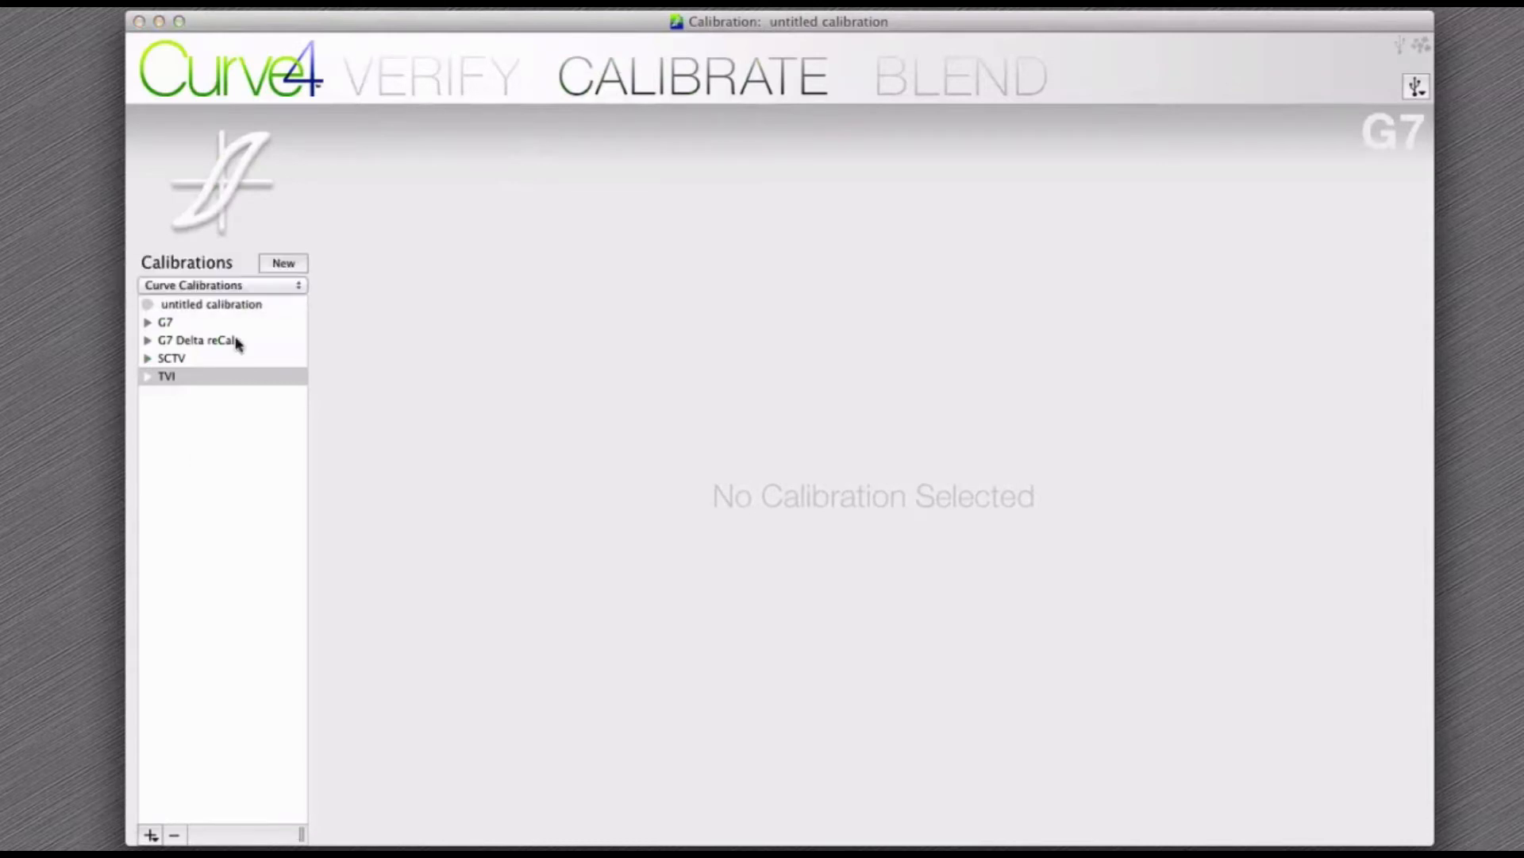
pyautogui.click(1064, 273)
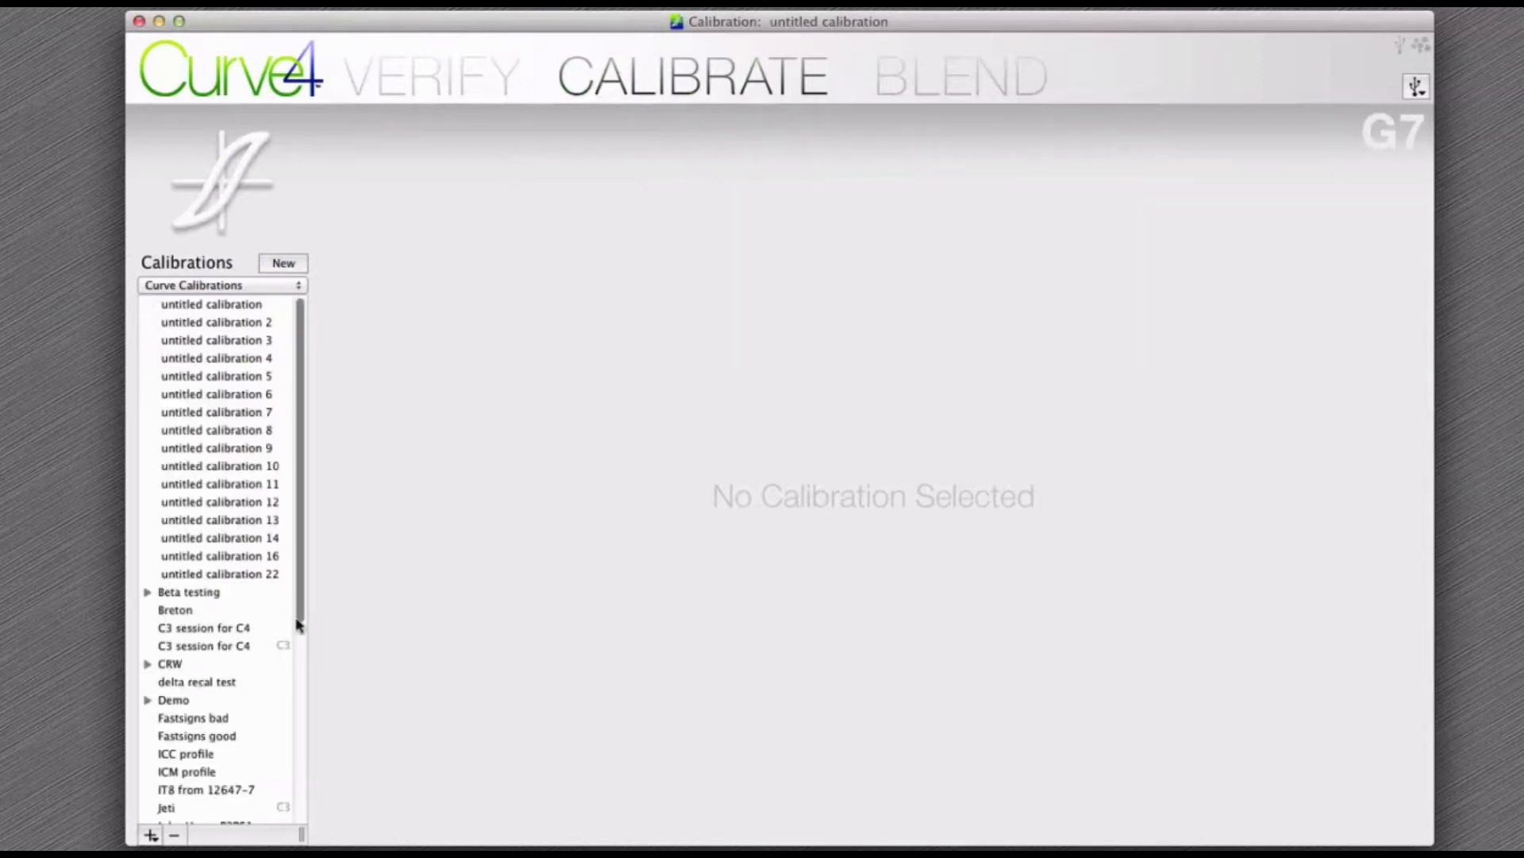
pyautogui.moveTo(305, 633); pyautogui.dragTo(302, 776)
pyautogui.doubleClick(190, 786)
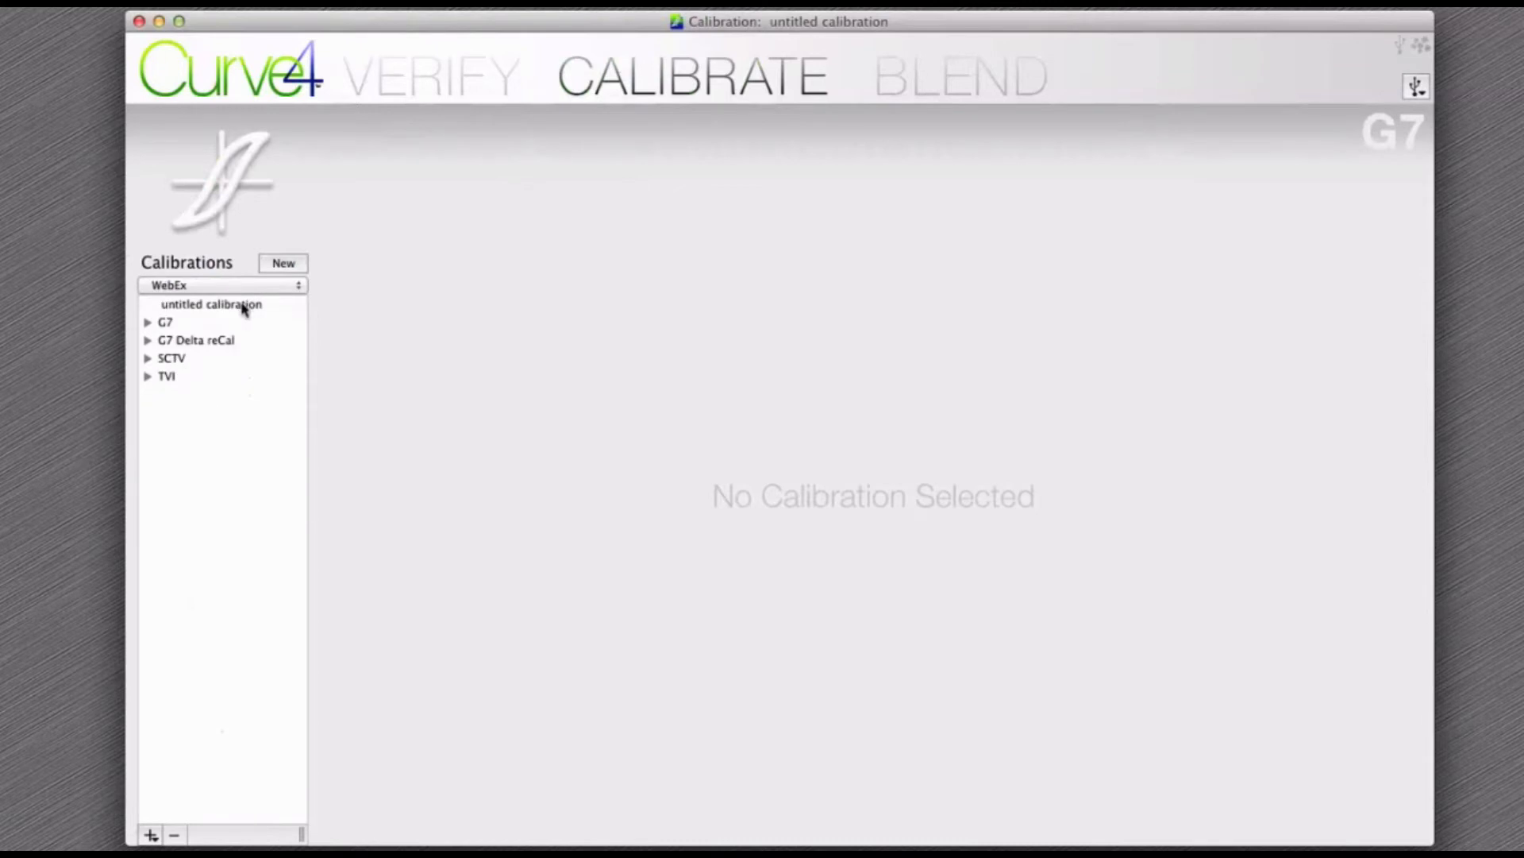
pyautogui.click(244, 307)
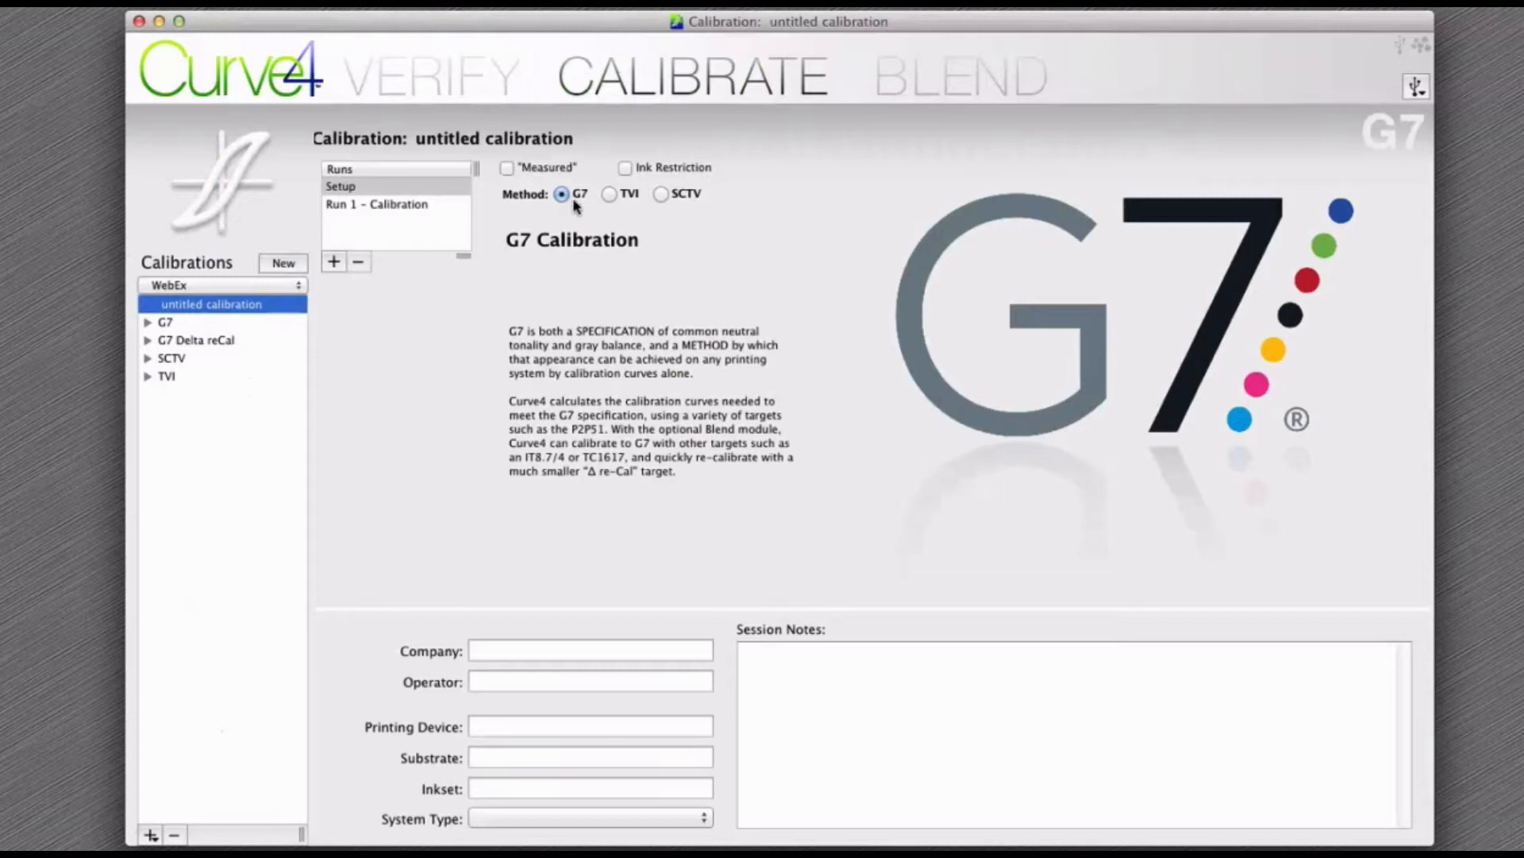
# Set the method to TVI with ISO_A (2013) for cyan and ISO_B (2013) for magenta, and view the file choices for custom curves
pyautogui.click(610, 195)
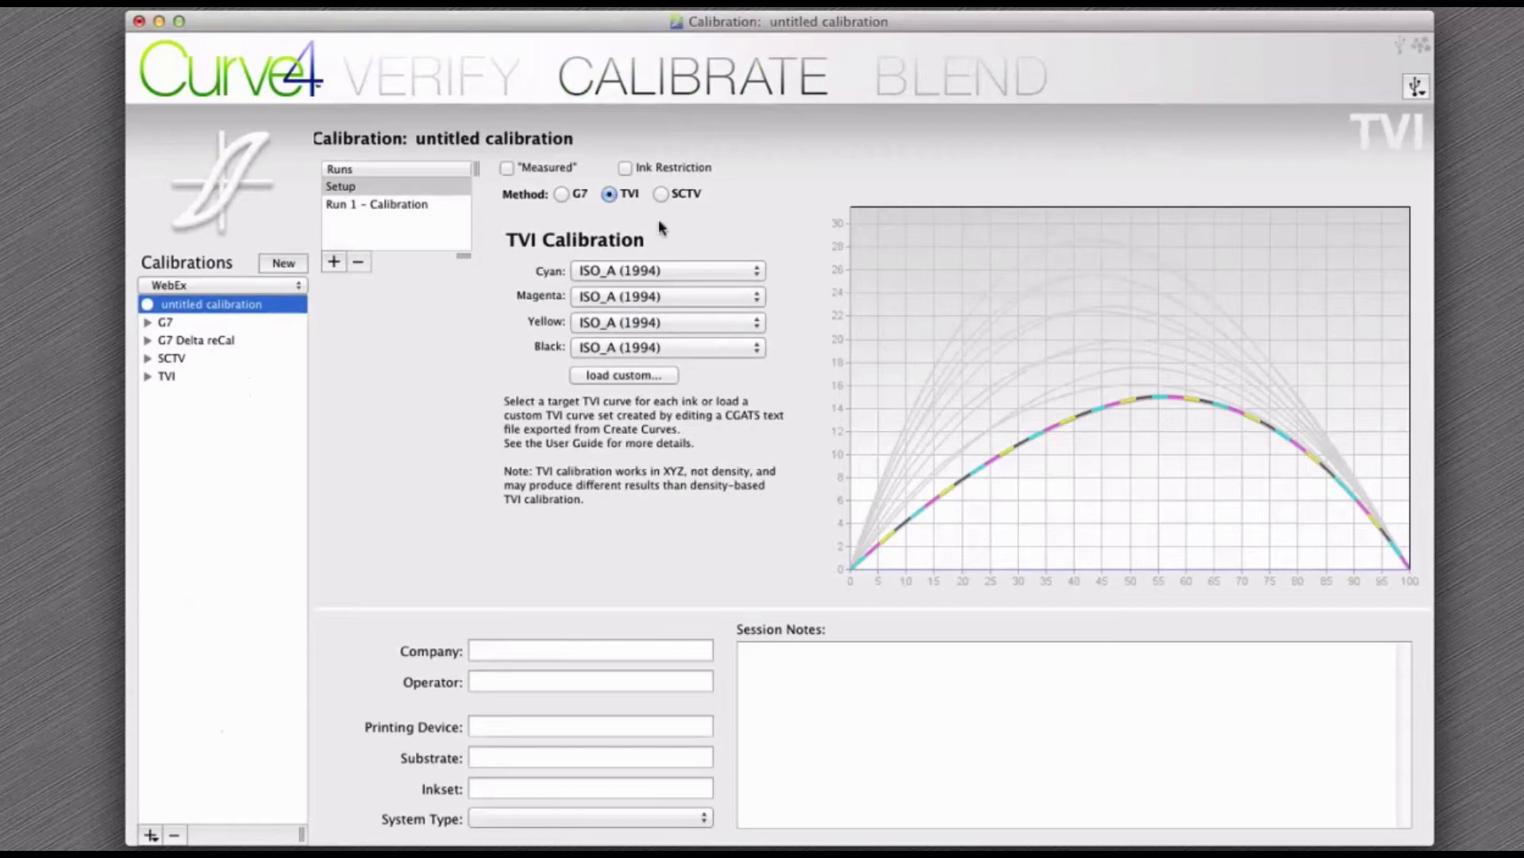
pyautogui.click(695, 277)
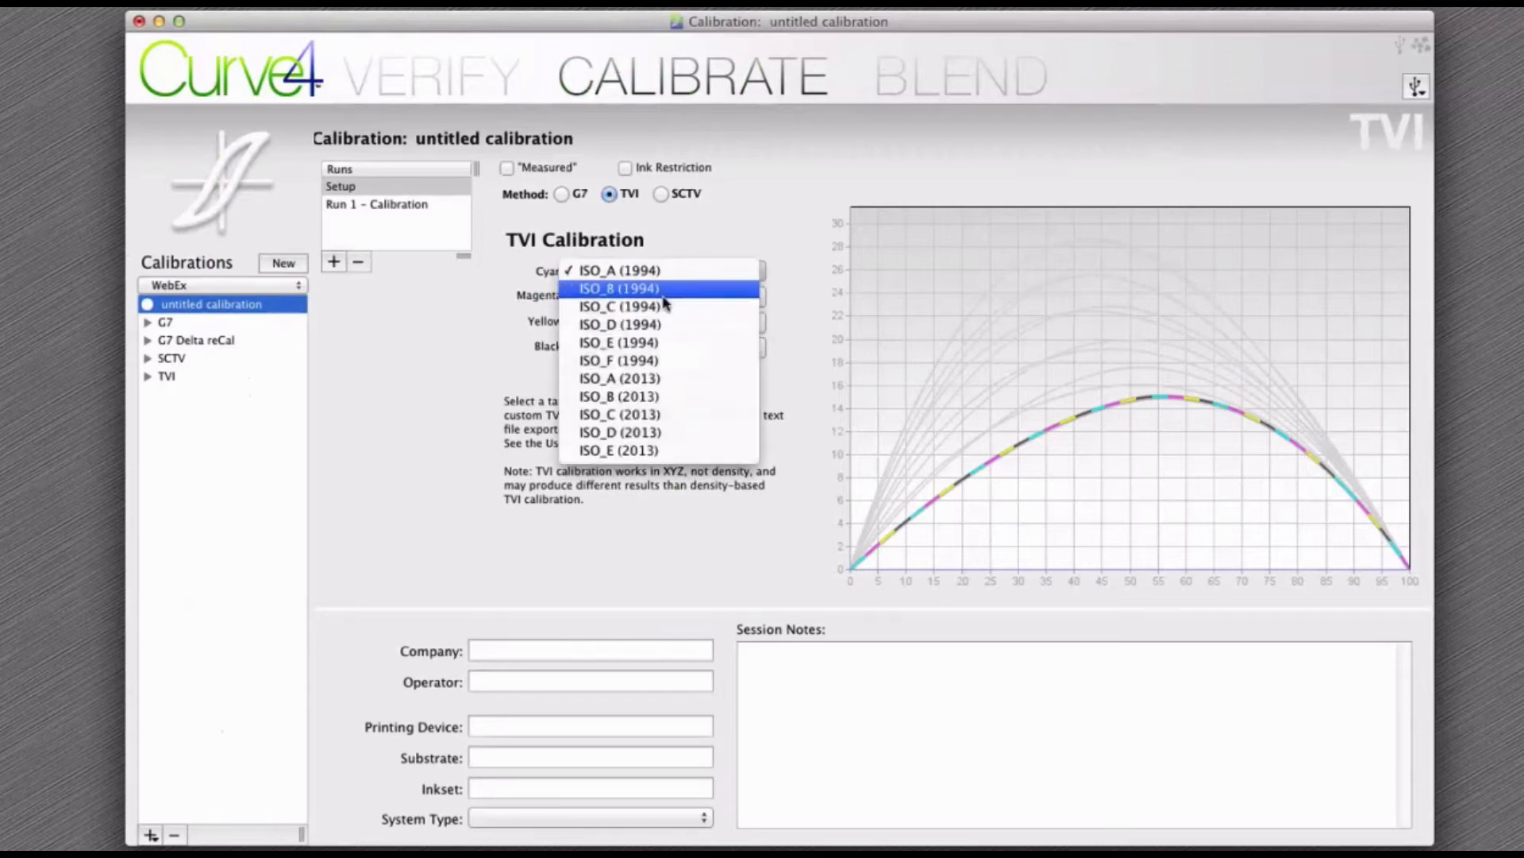
pyautogui.click(653, 377)
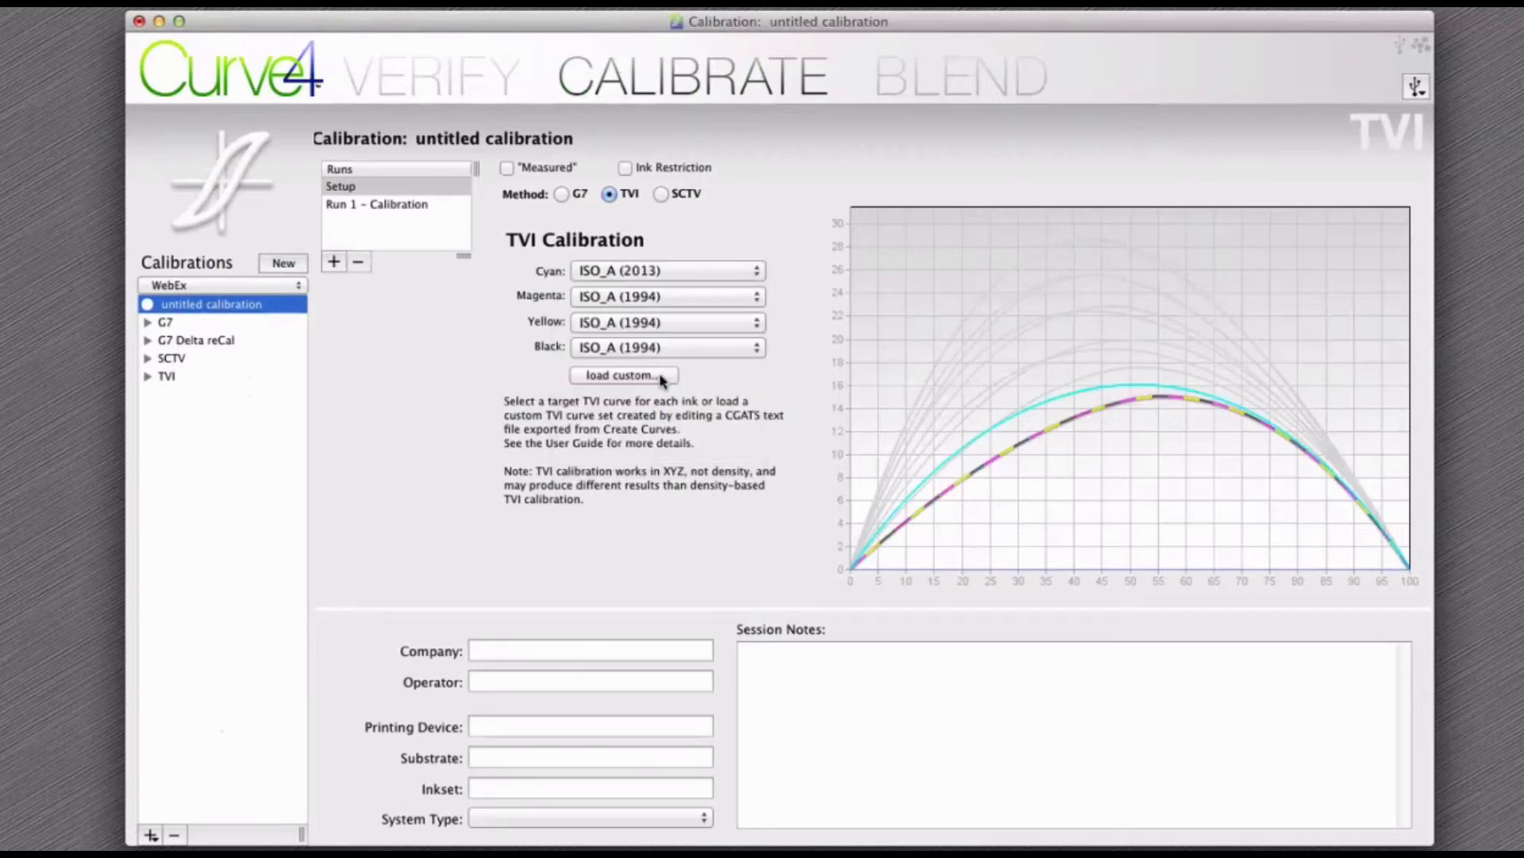
pyautogui.click(677, 296)
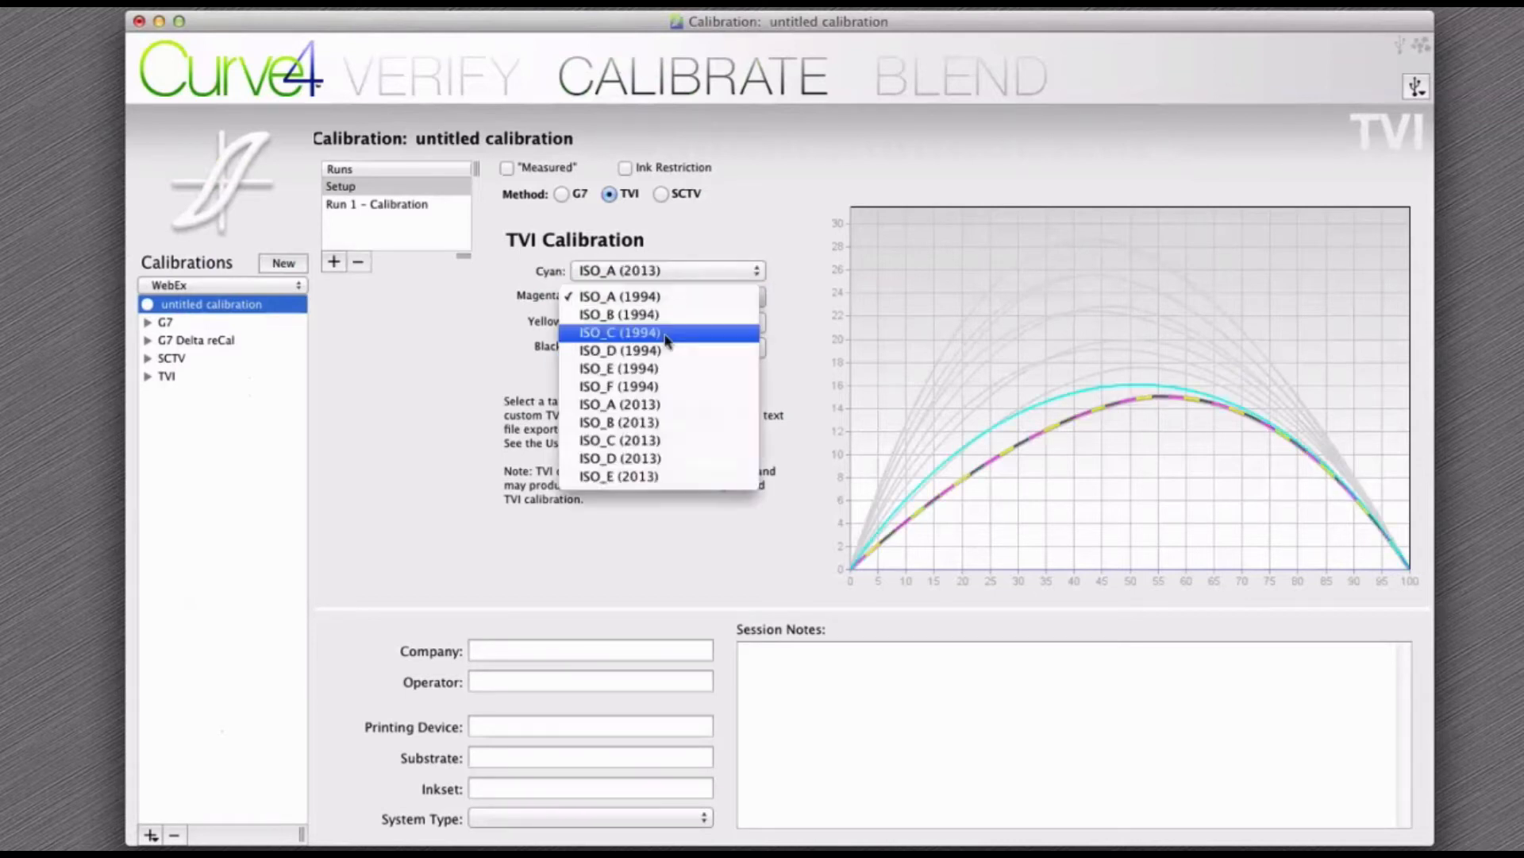
pyautogui.click(661, 422)
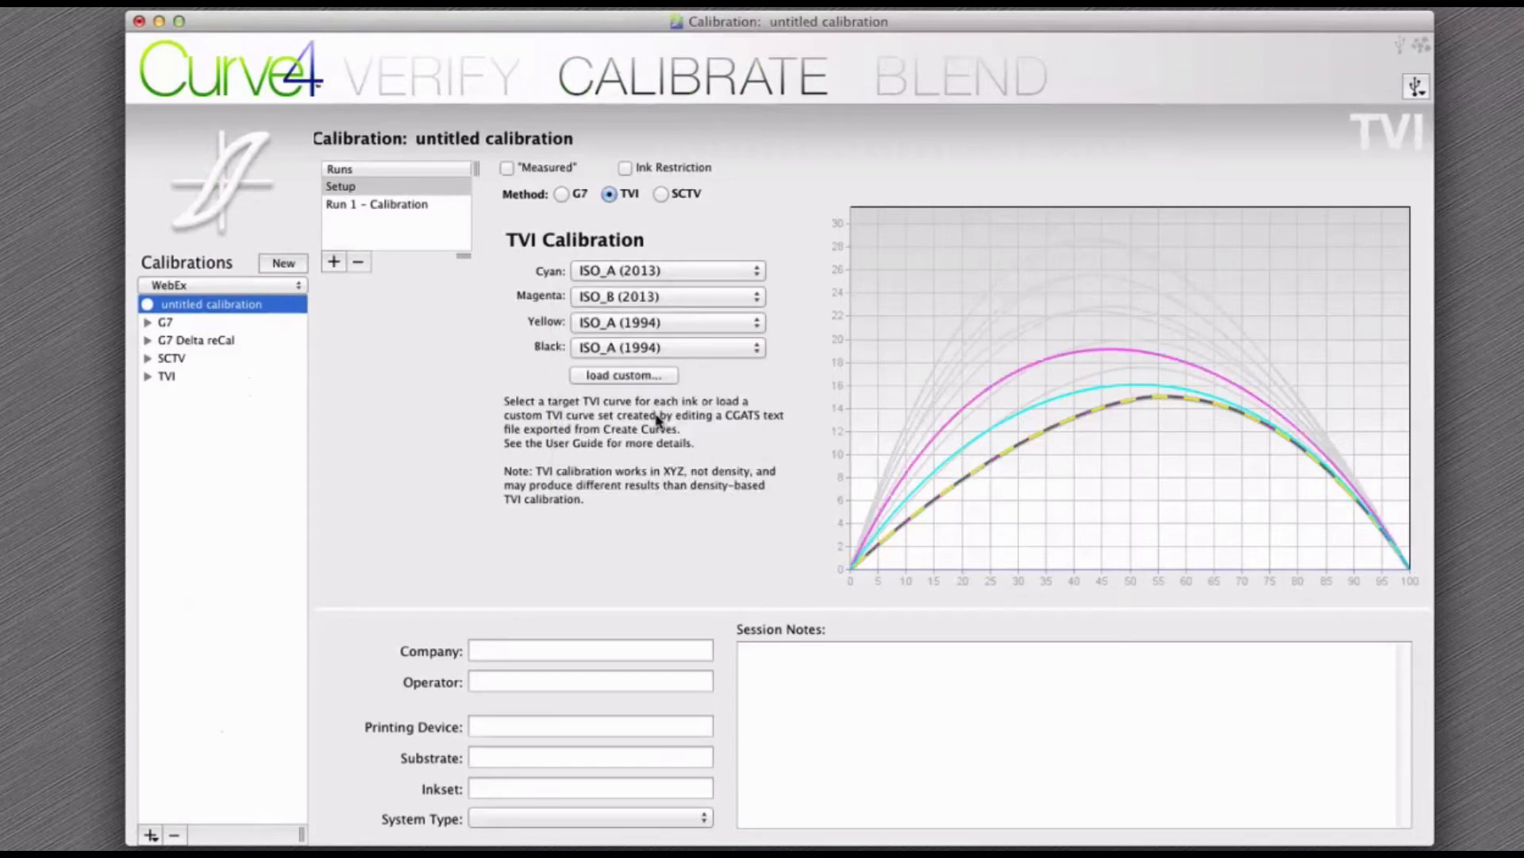
pyautogui.click(645, 378)
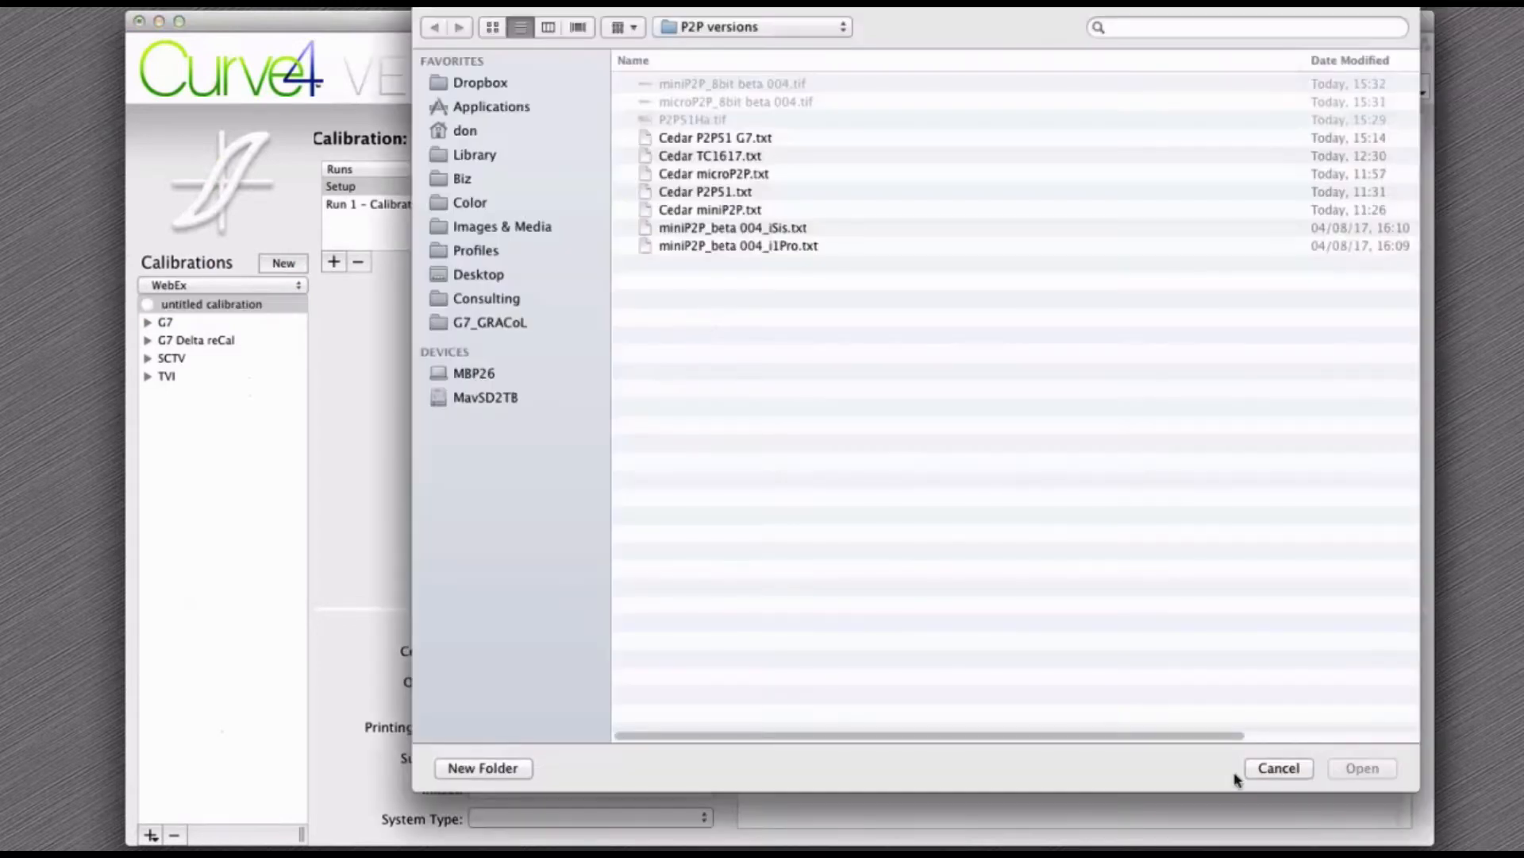
pyautogui.click(1278, 768)
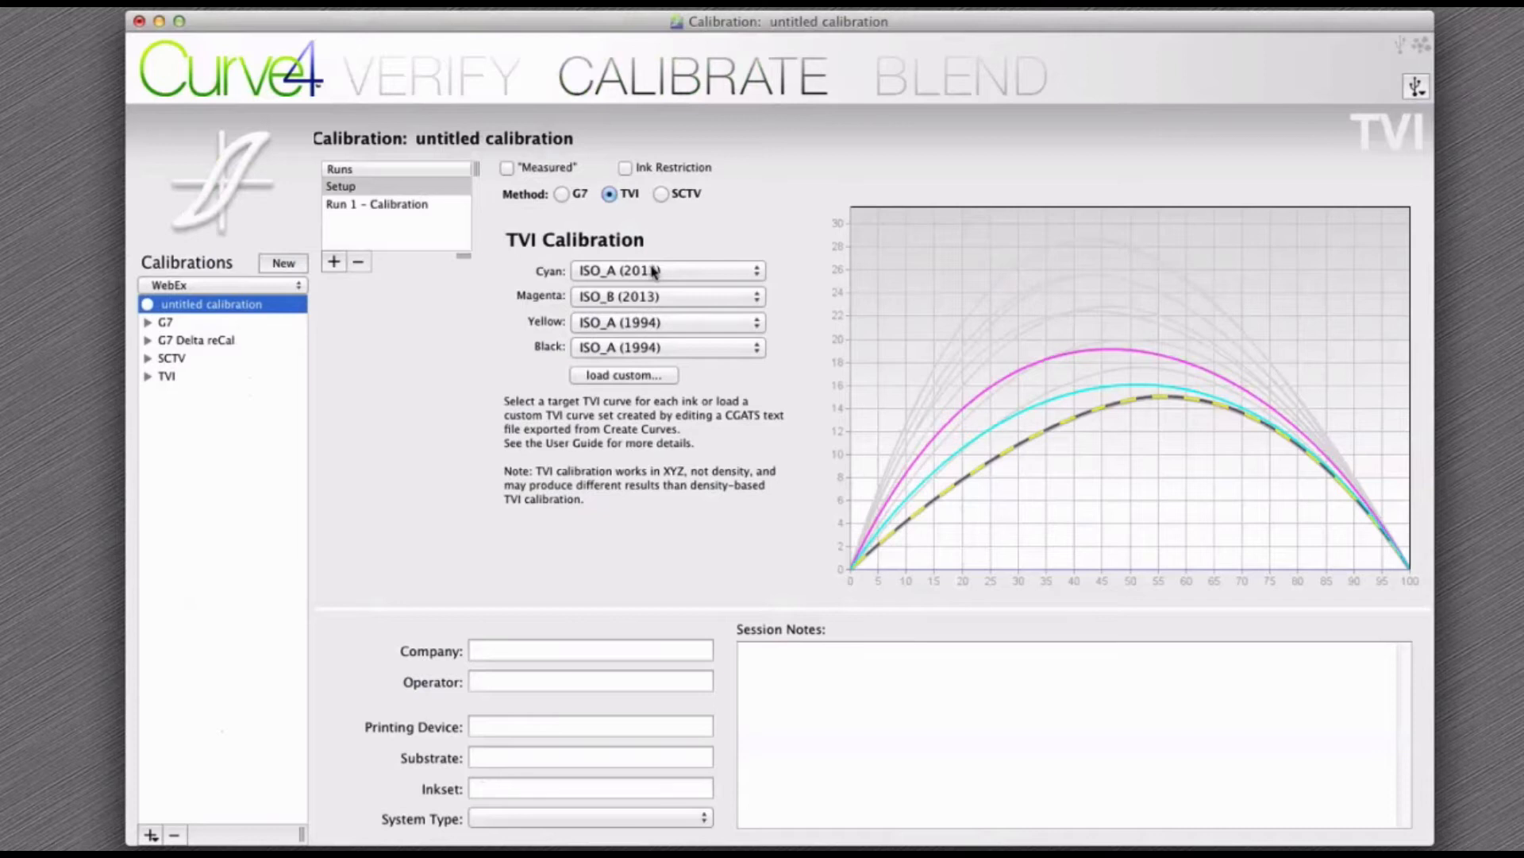
# Change the method to SCTV and load CDR SCTVi.txt from the SCTV _ TVI folder as the Run 1 measurement
pyautogui.click(662, 194)
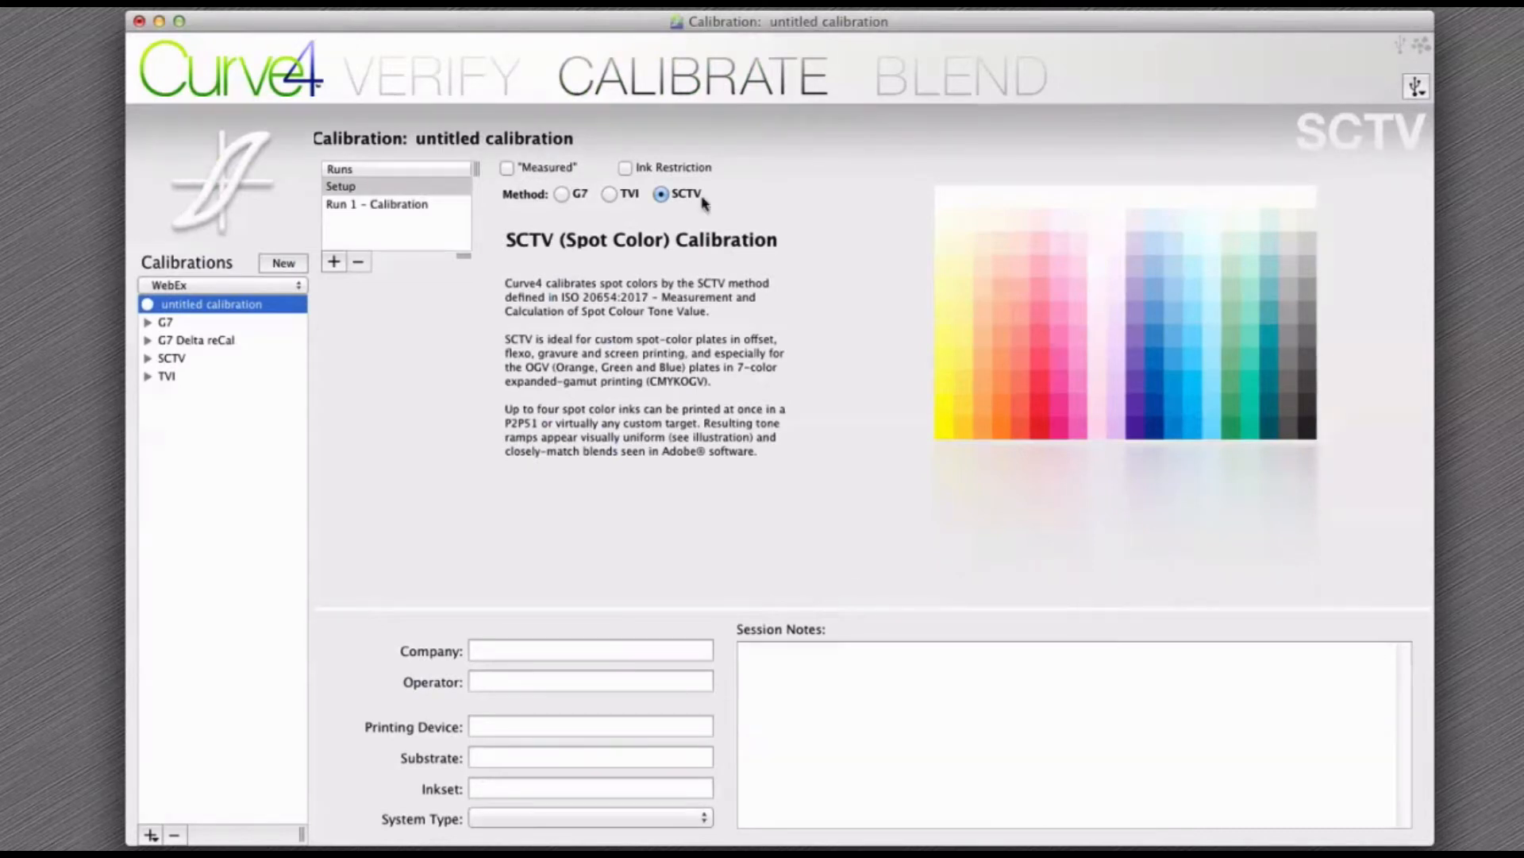
pyautogui.click(385, 208)
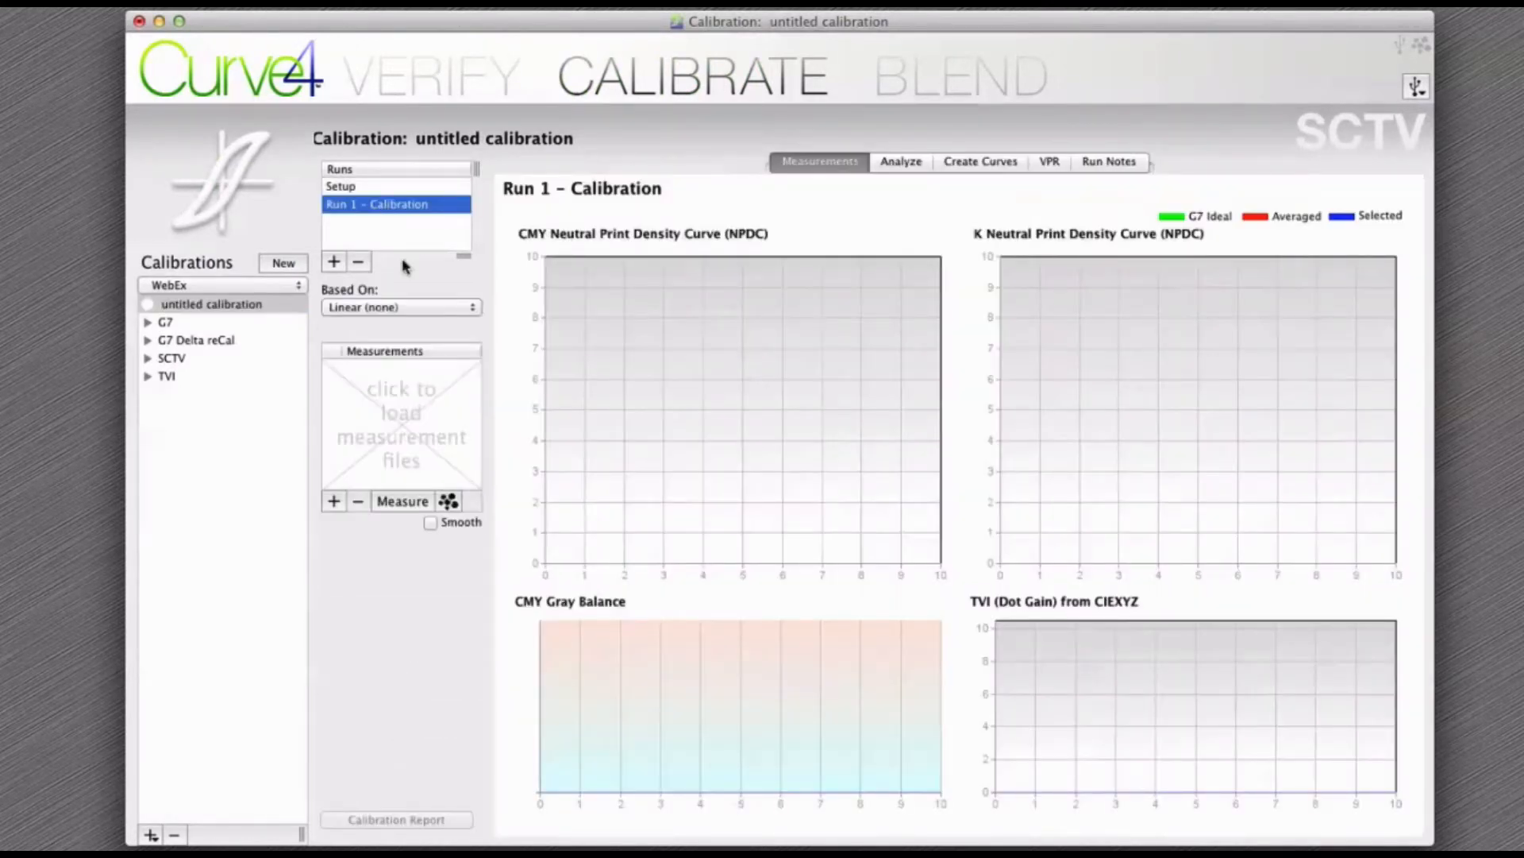
pyautogui.click(407, 409)
pyautogui.click(706, 59)
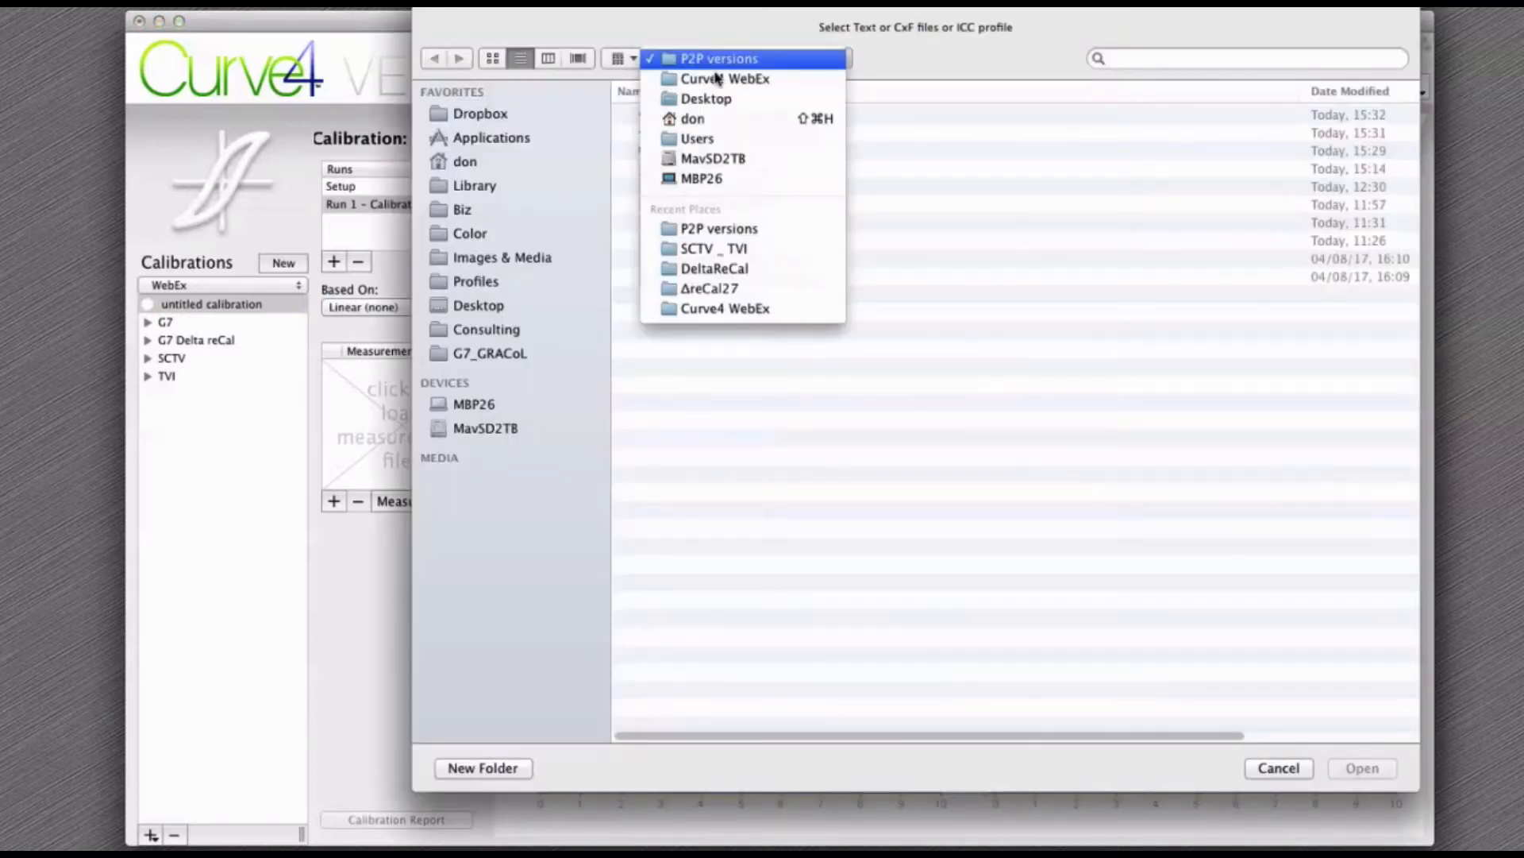
pyautogui.click(716, 77)
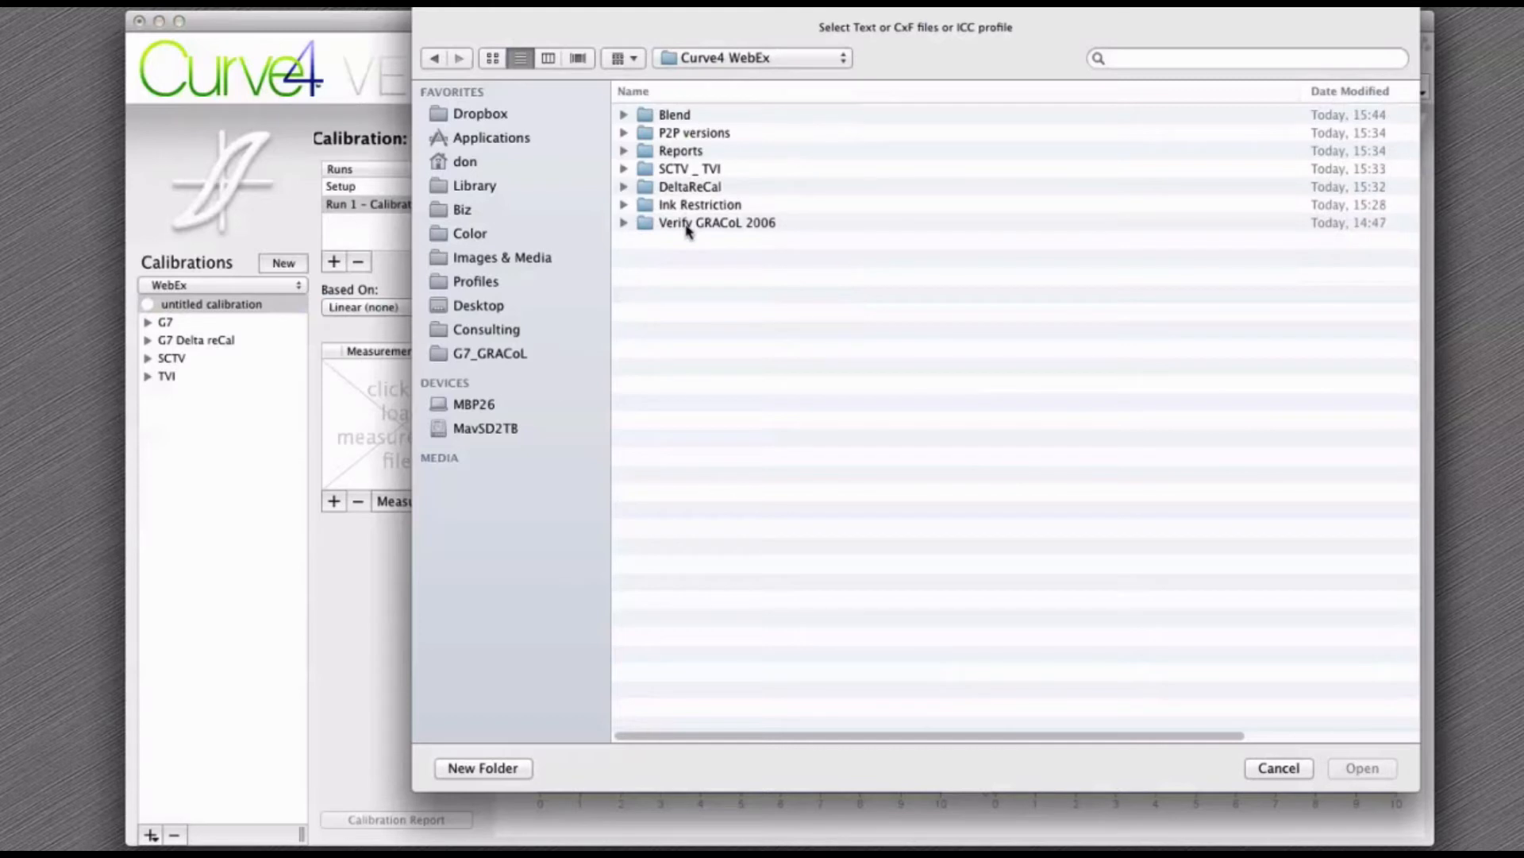
pyautogui.doubleClick(689, 170)
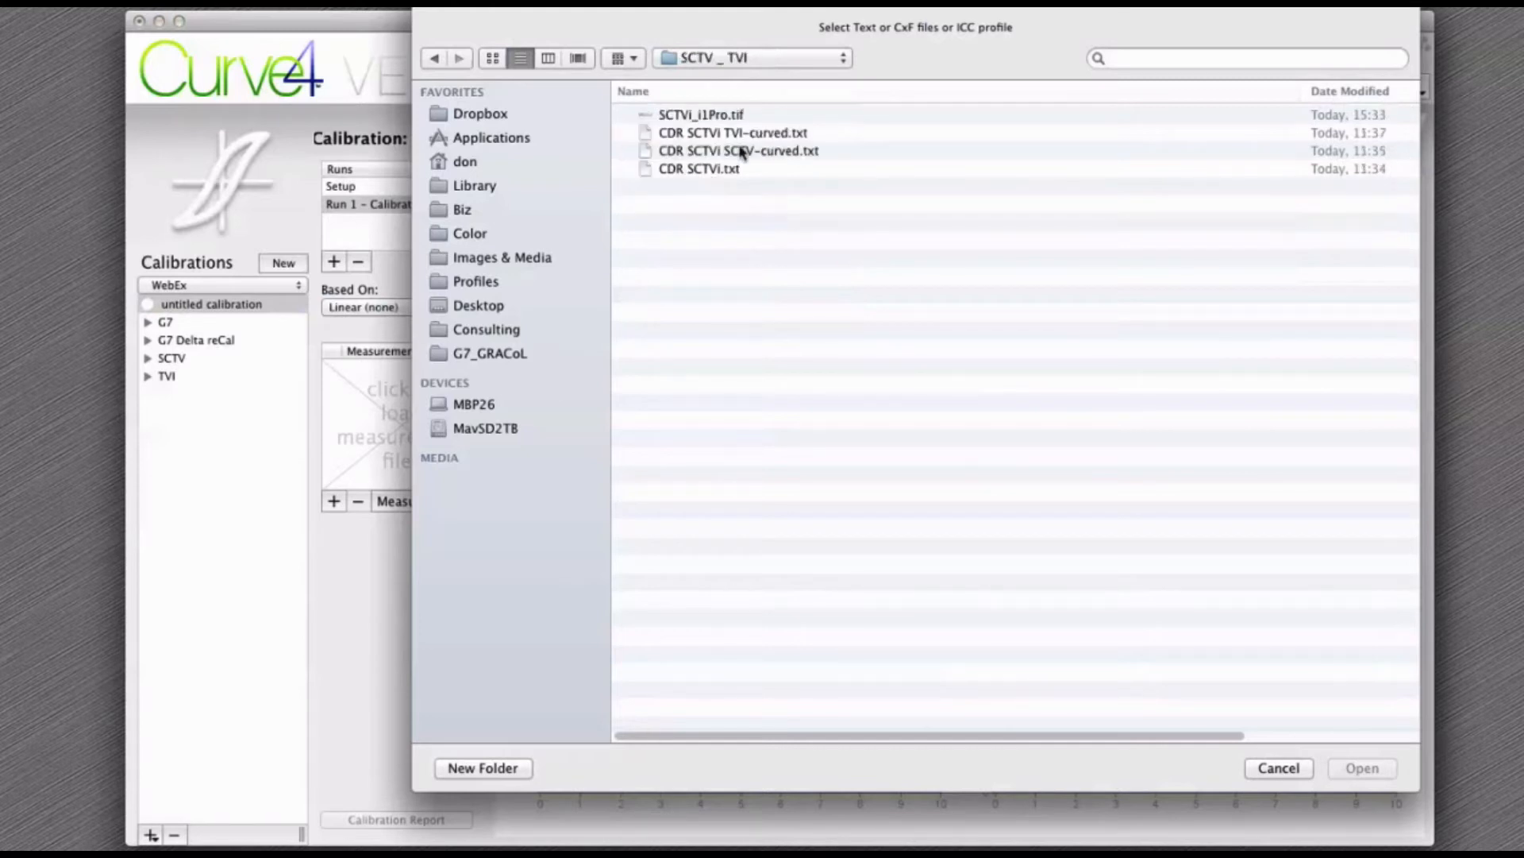
pyautogui.doubleClick(672, 170)
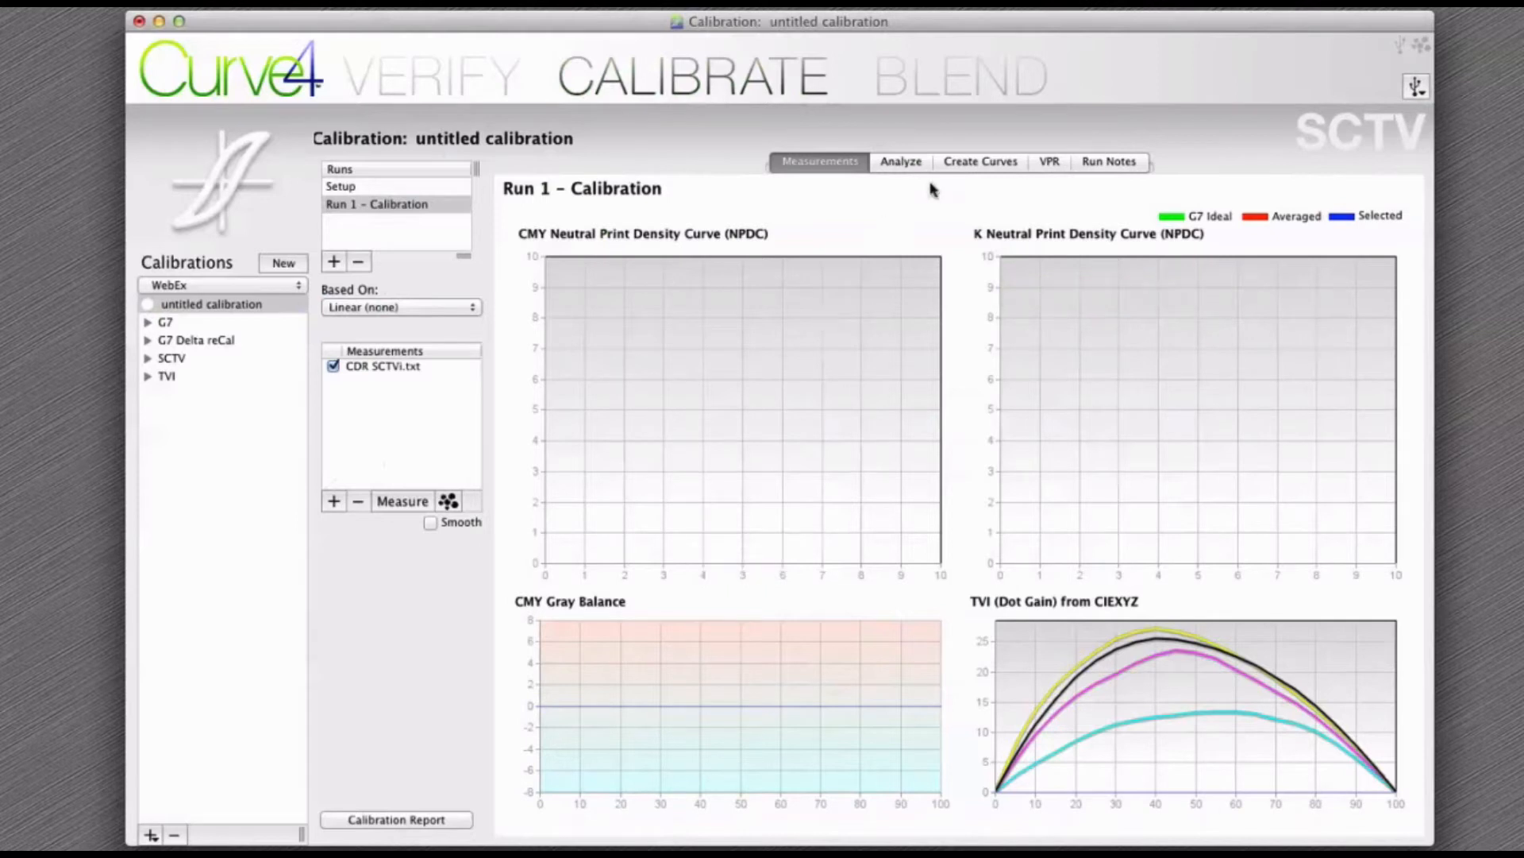
# Show the output curves for Run 1 and set their control points to 25-step (P2P)
pyautogui.click(979, 163)
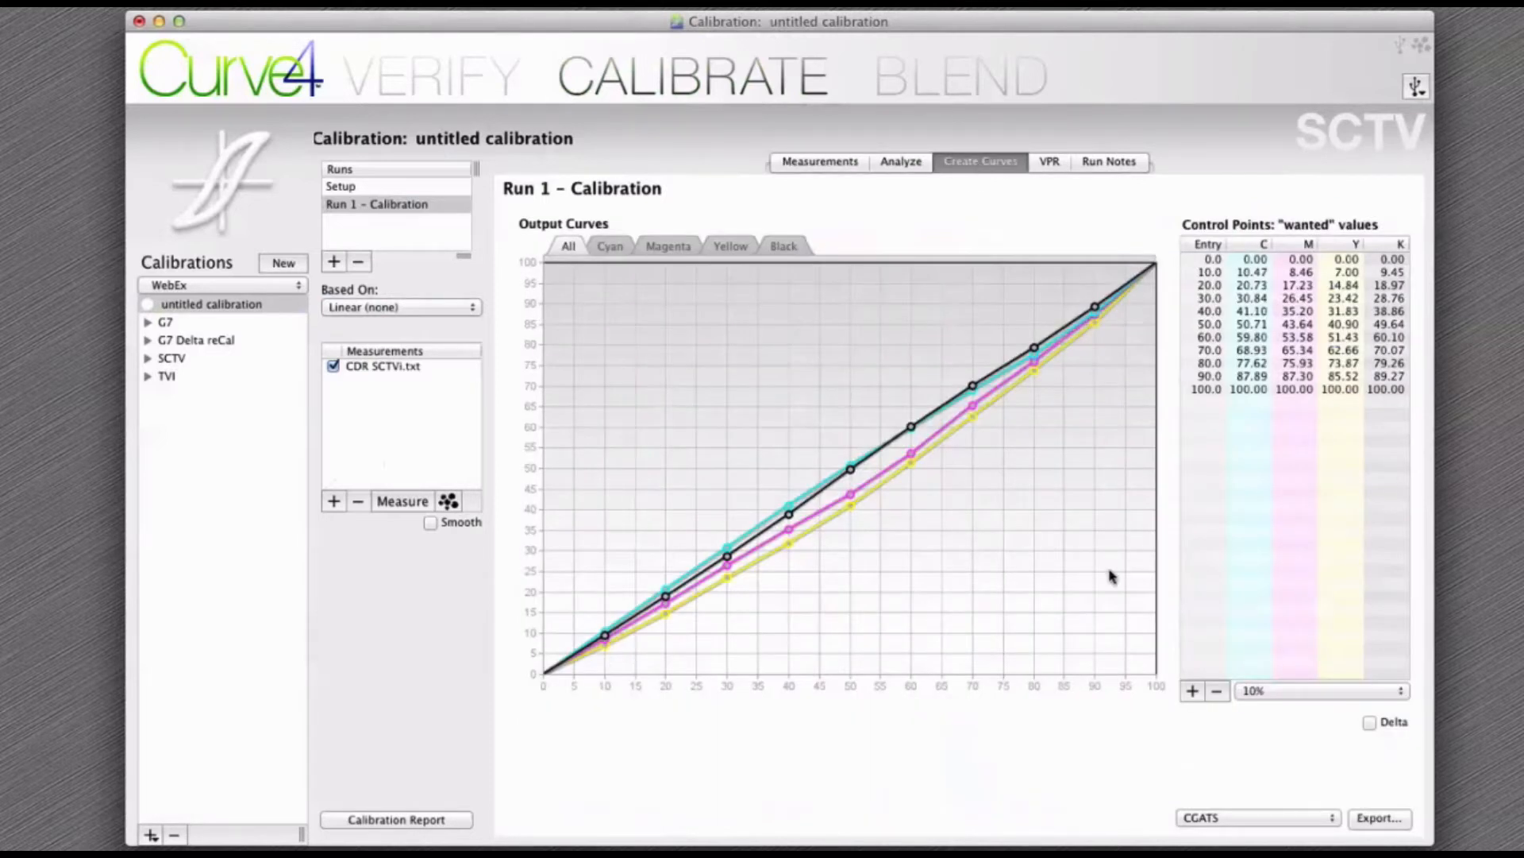
pyautogui.click(1273, 691)
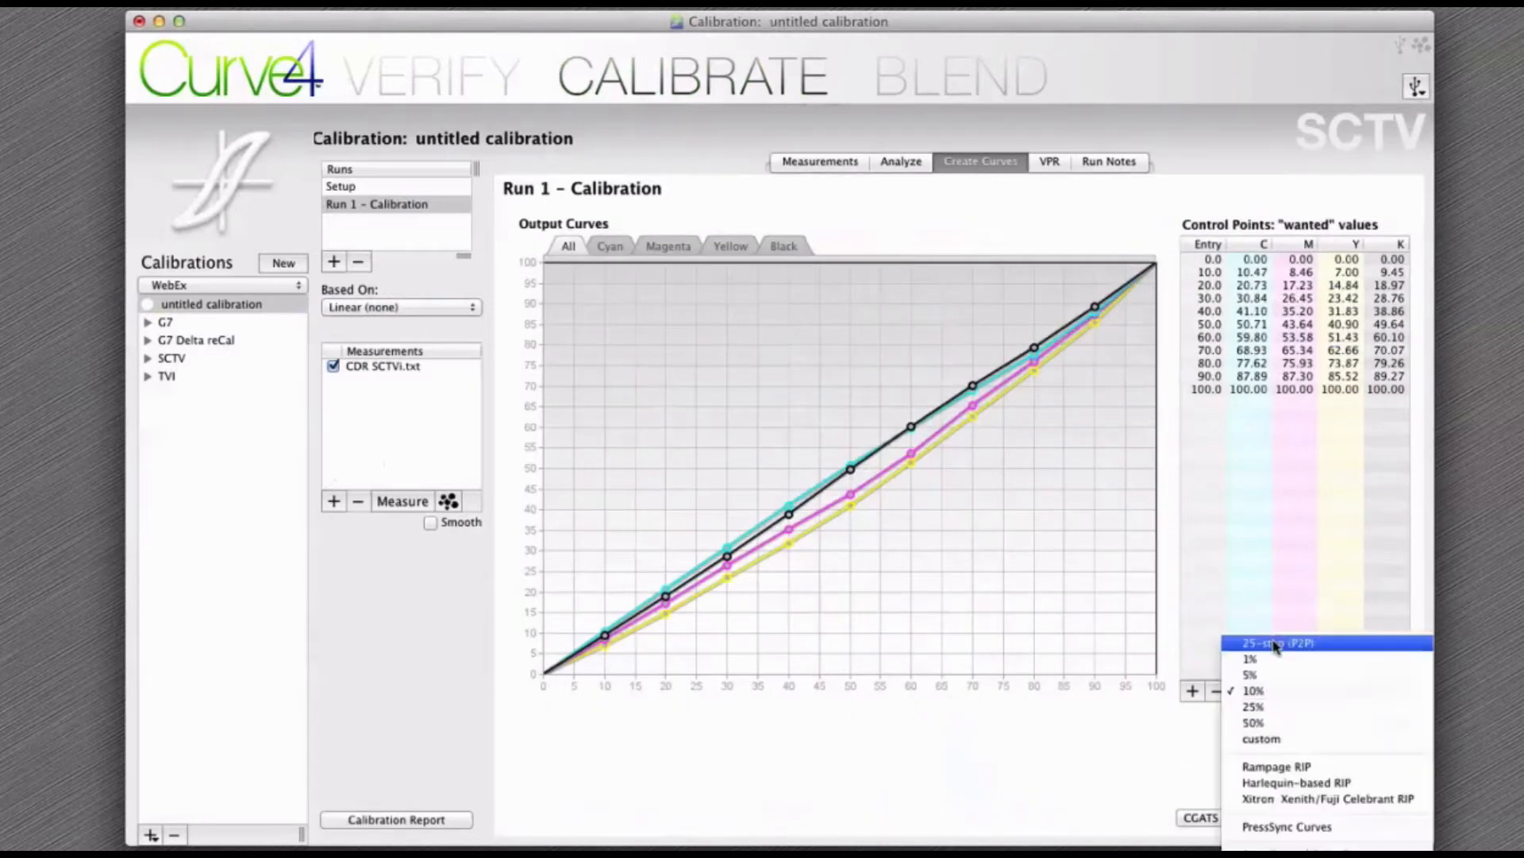
pyautogui.click(1286, 636)
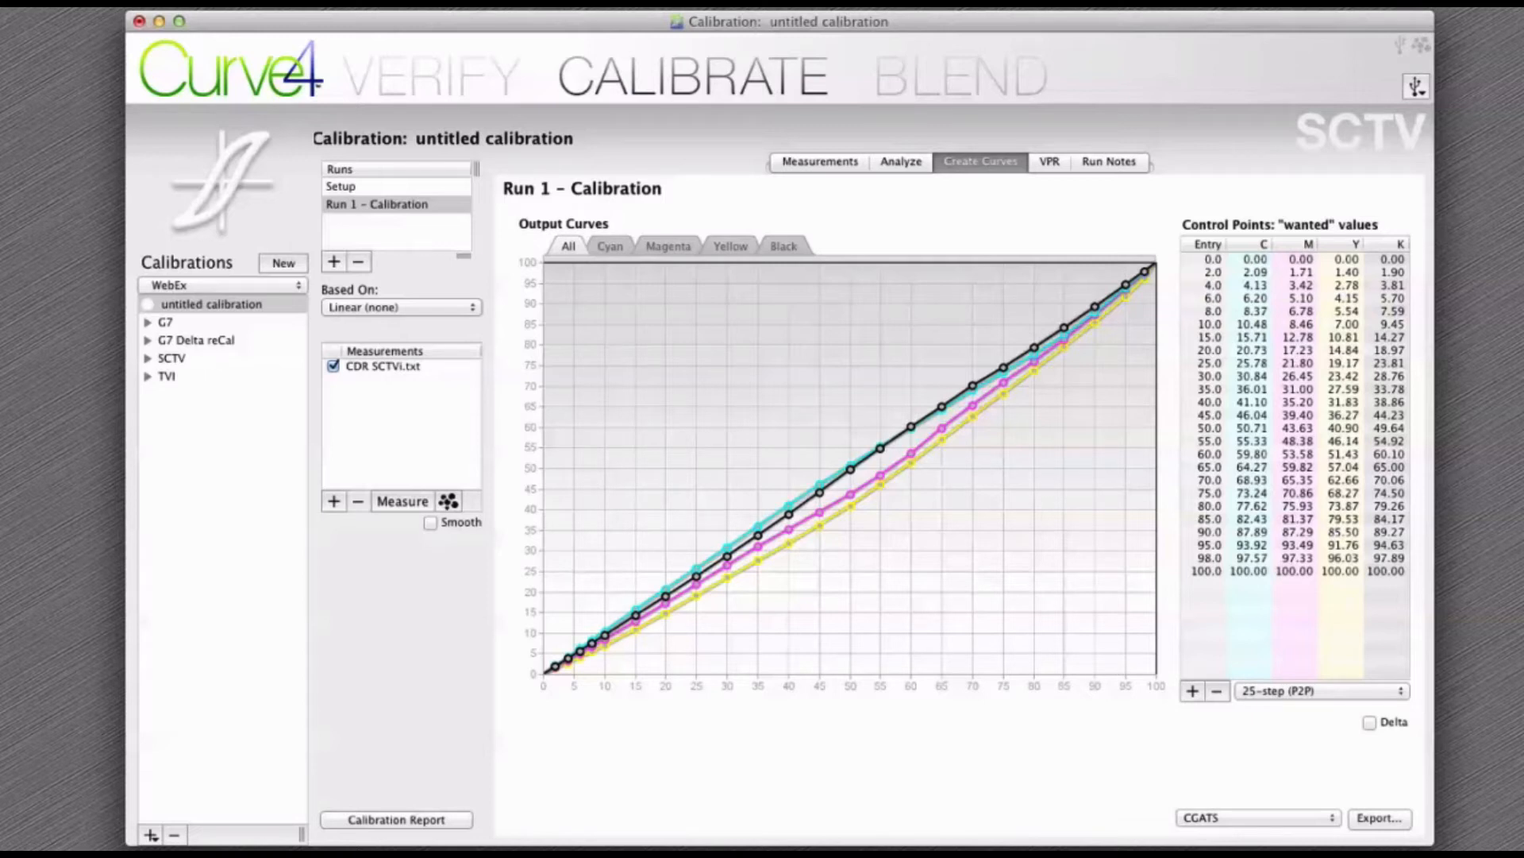
# Switch to Photoshop, examine the SCTVi_i1Pro.tif target on its own with other apps hidden, and return to Curve4
pyautogui.press('super+Tab')
pyautogui.click(575, 3)
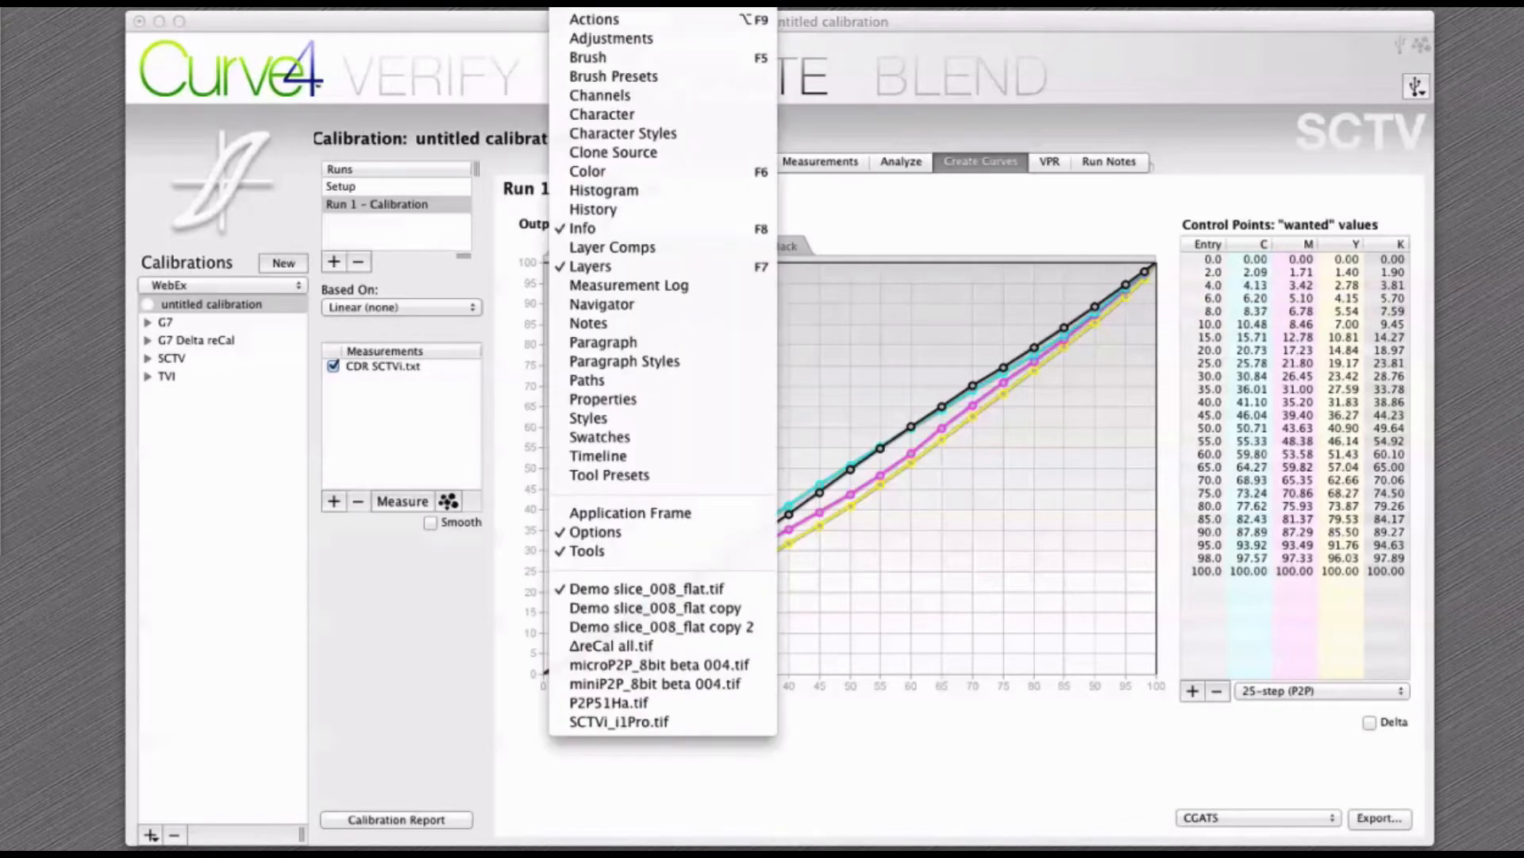
pyautogui.click(619, 720)
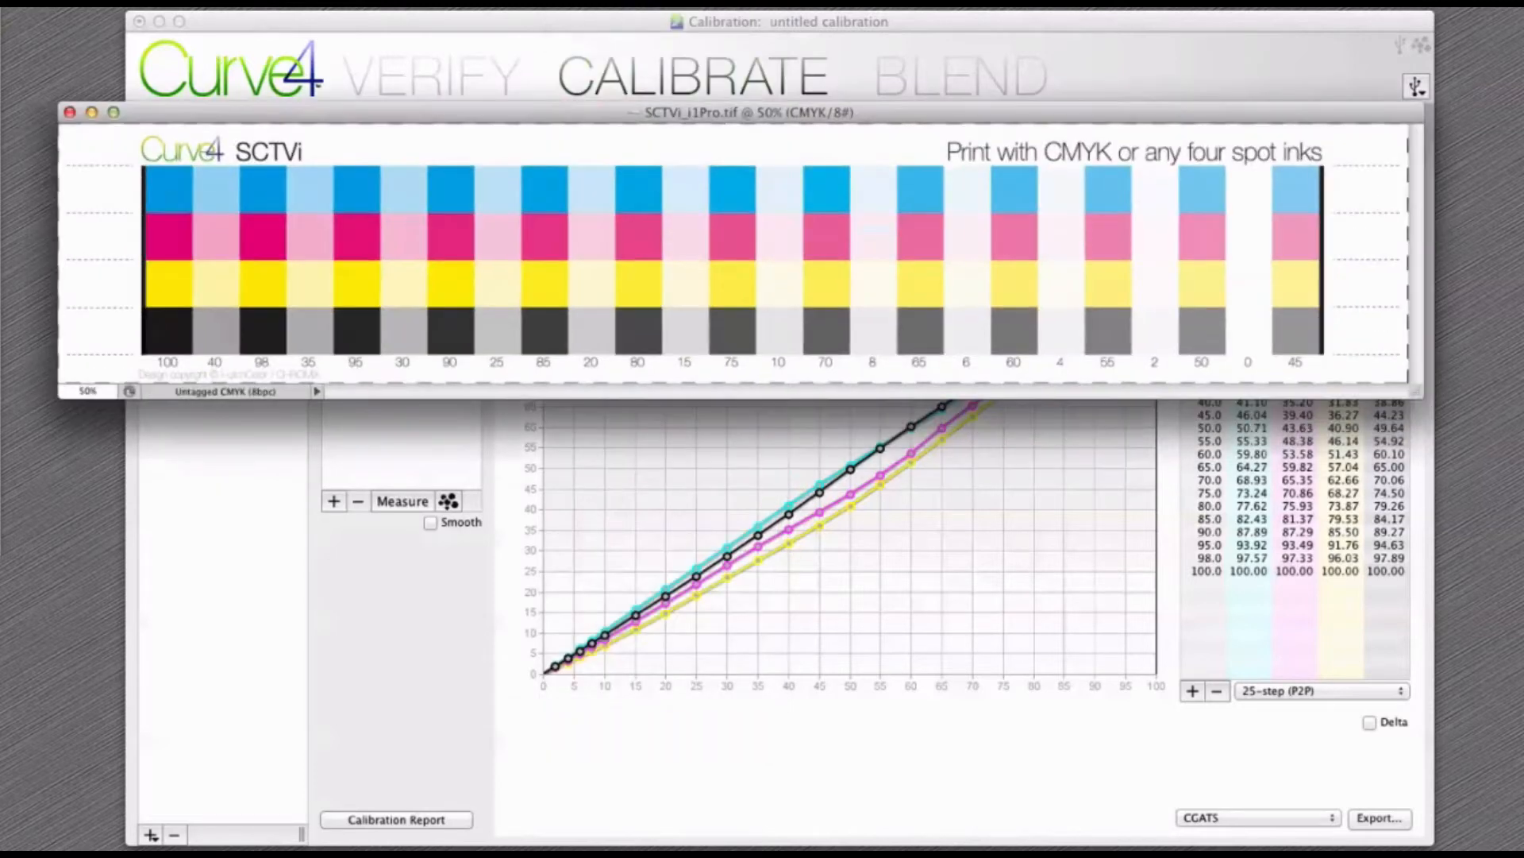
pyautogui.click(43, 4)
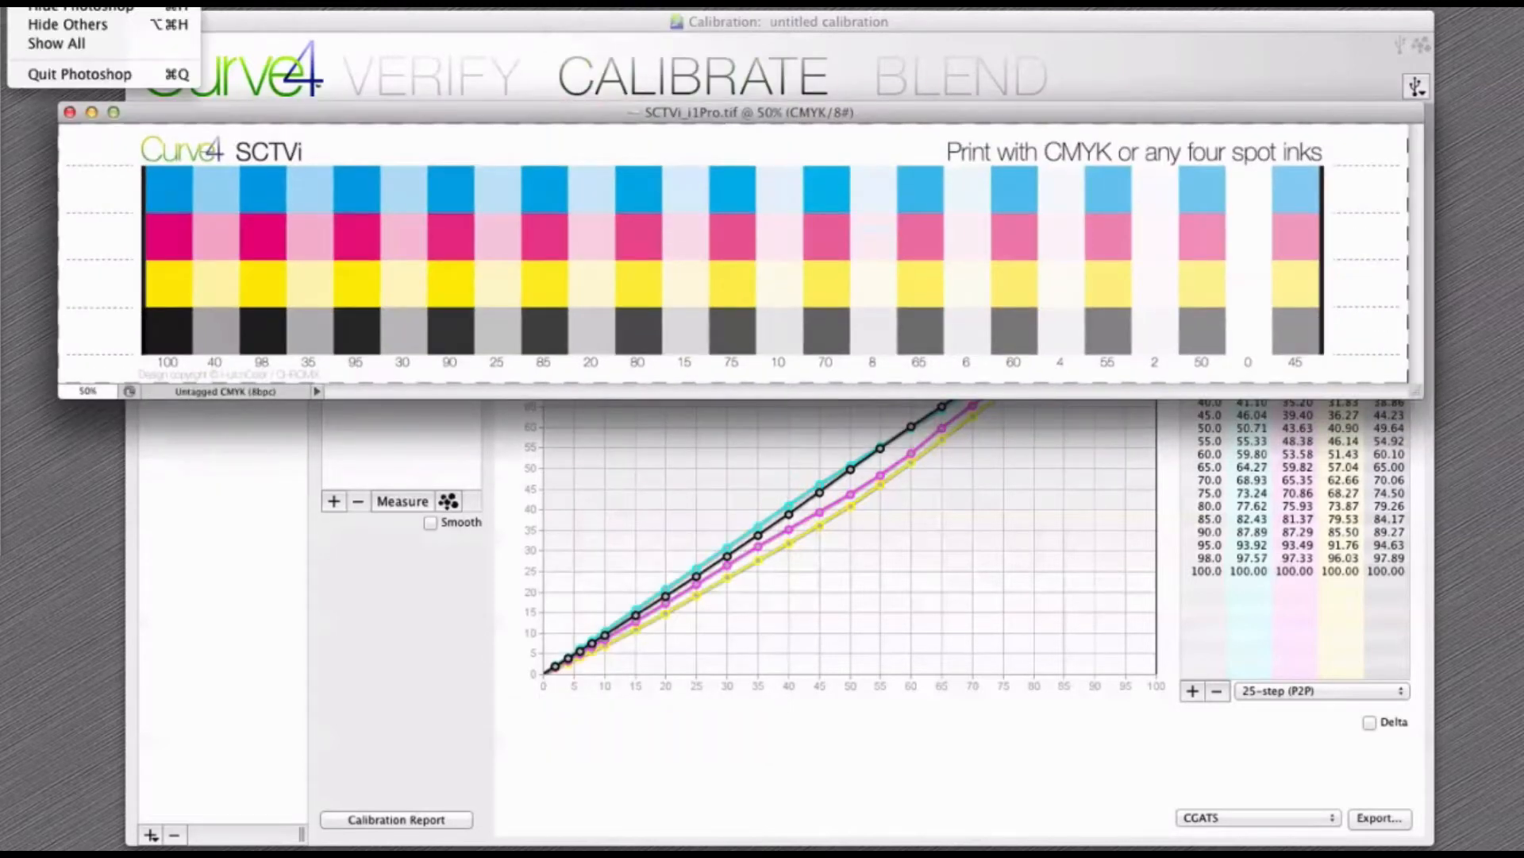
pyautogui.click(68, 24)
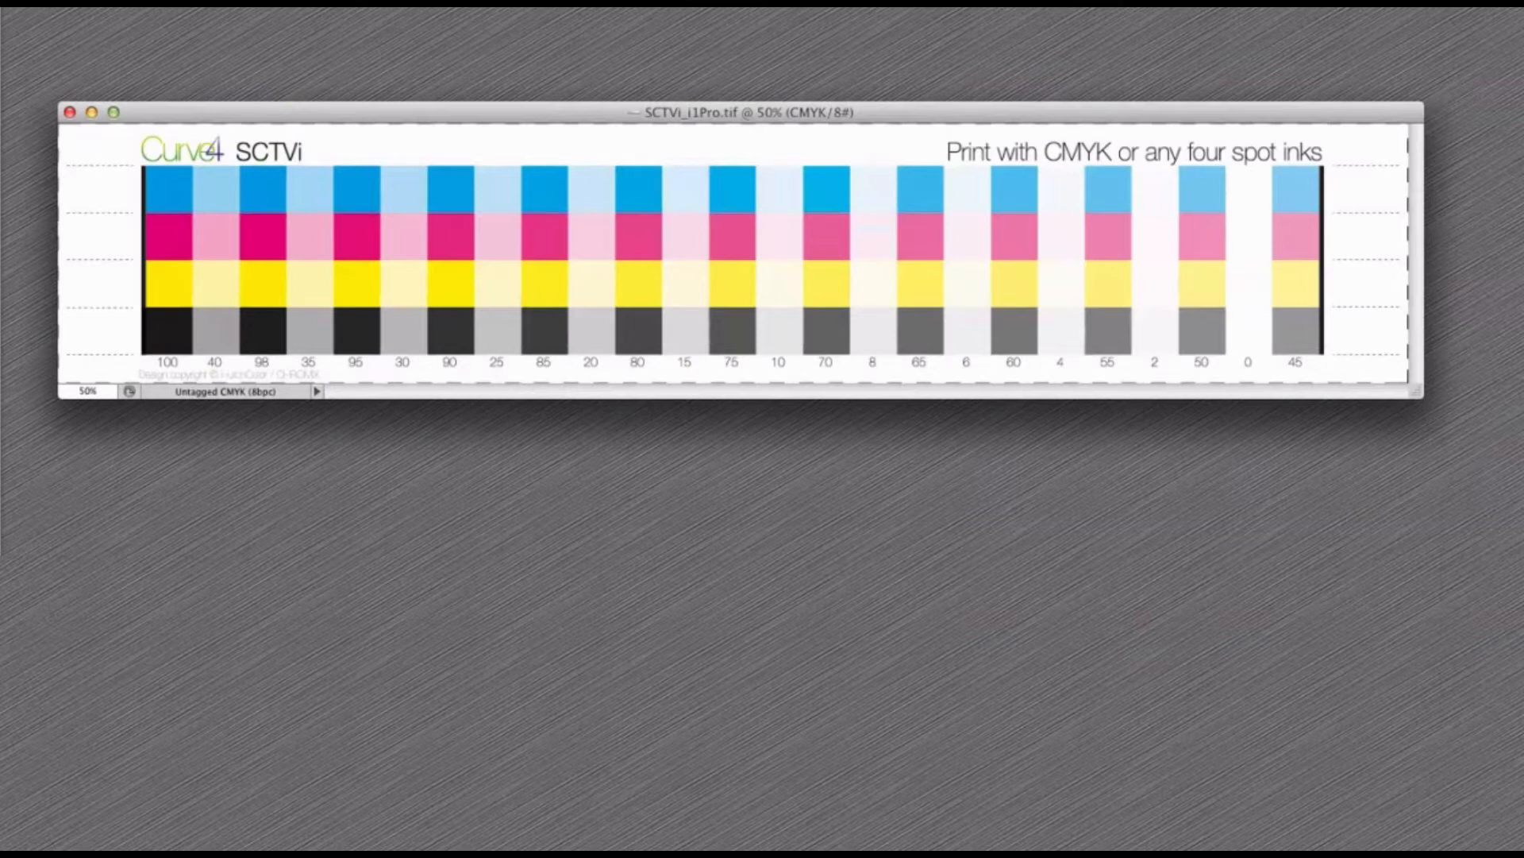
pyautogui.press('super+Tab')
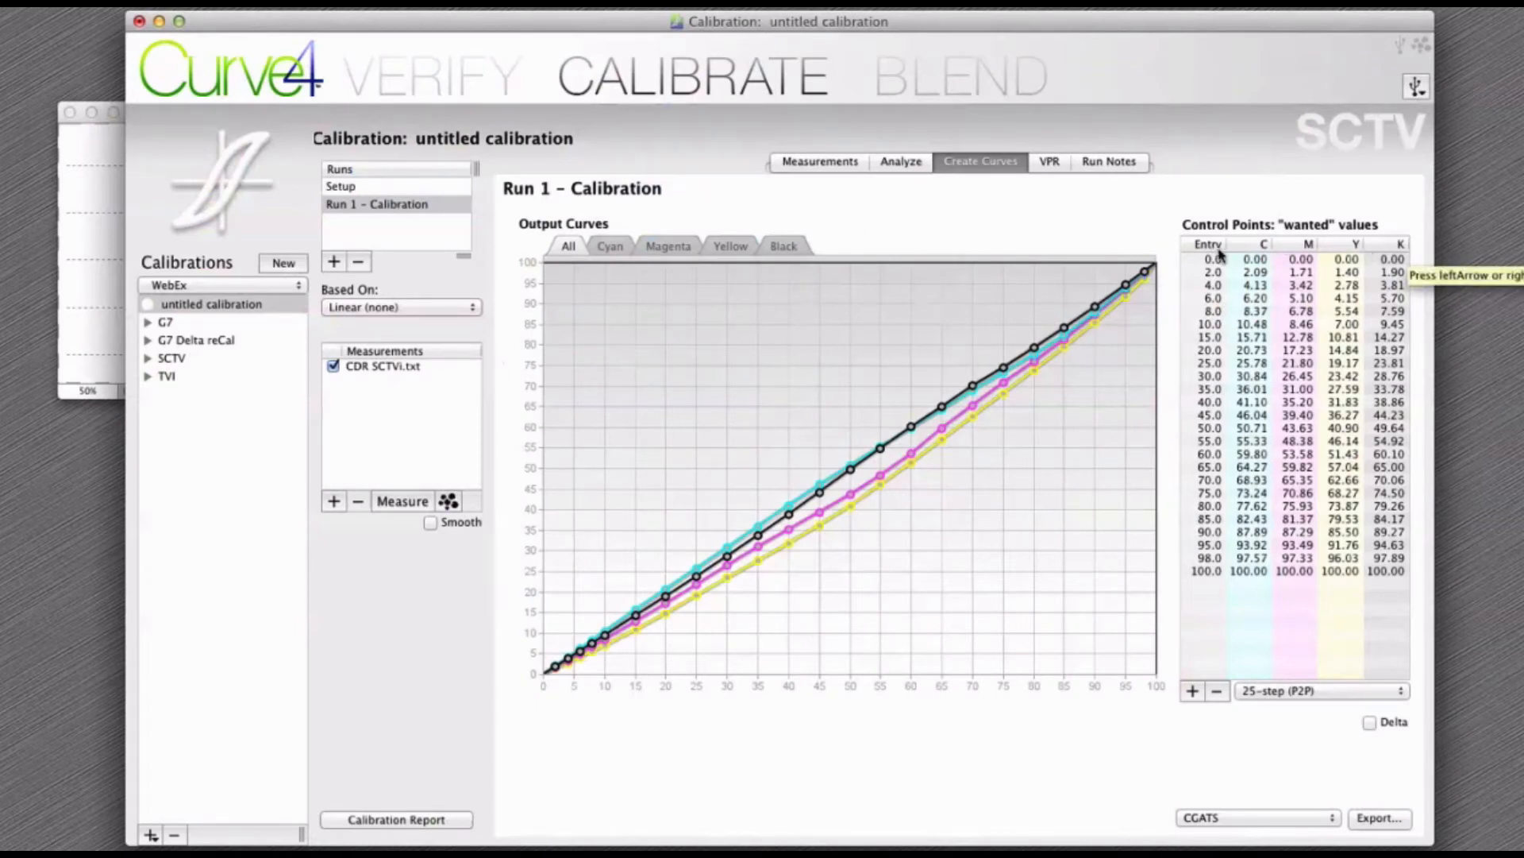
# Open Virtual Press Run for Run 1 and load CDR SCTVi.txt as the target data to be curved
pyautogui.click(1048, 162)
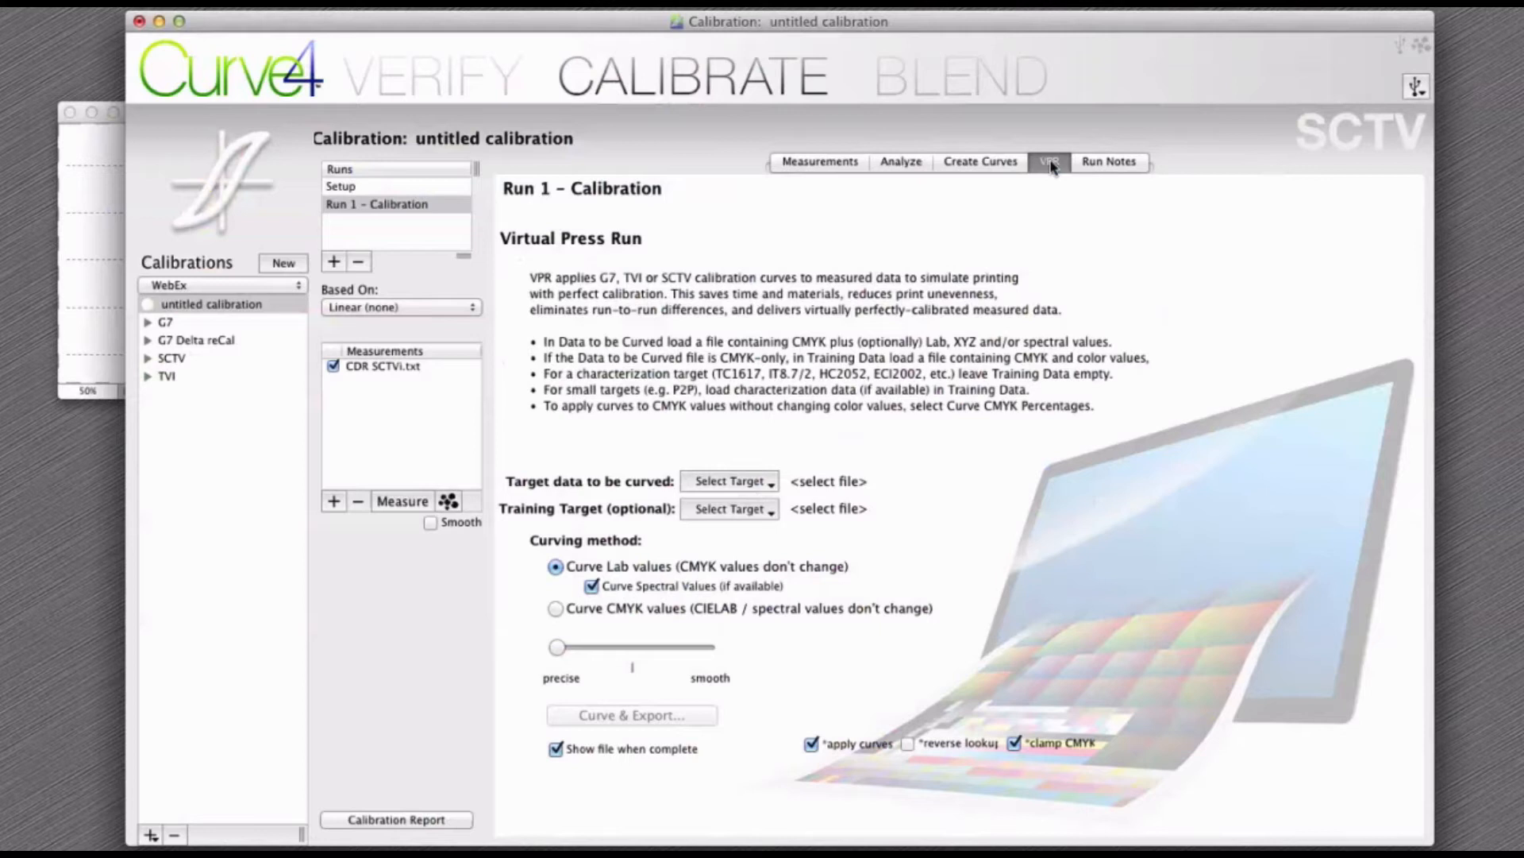
pyautogui.click(736, 486)
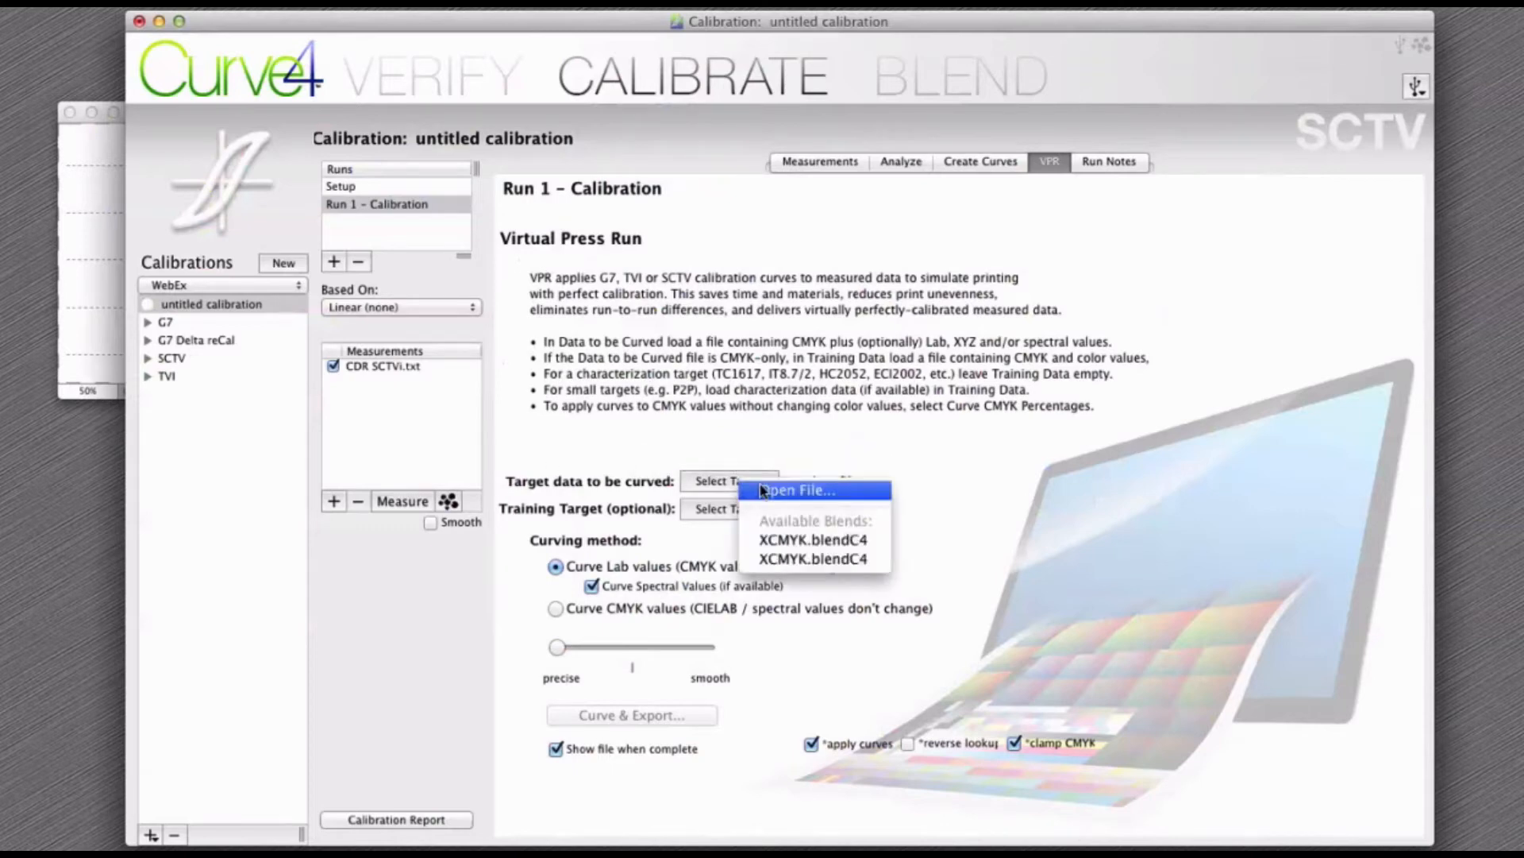
pyautogui.click(761, 490)
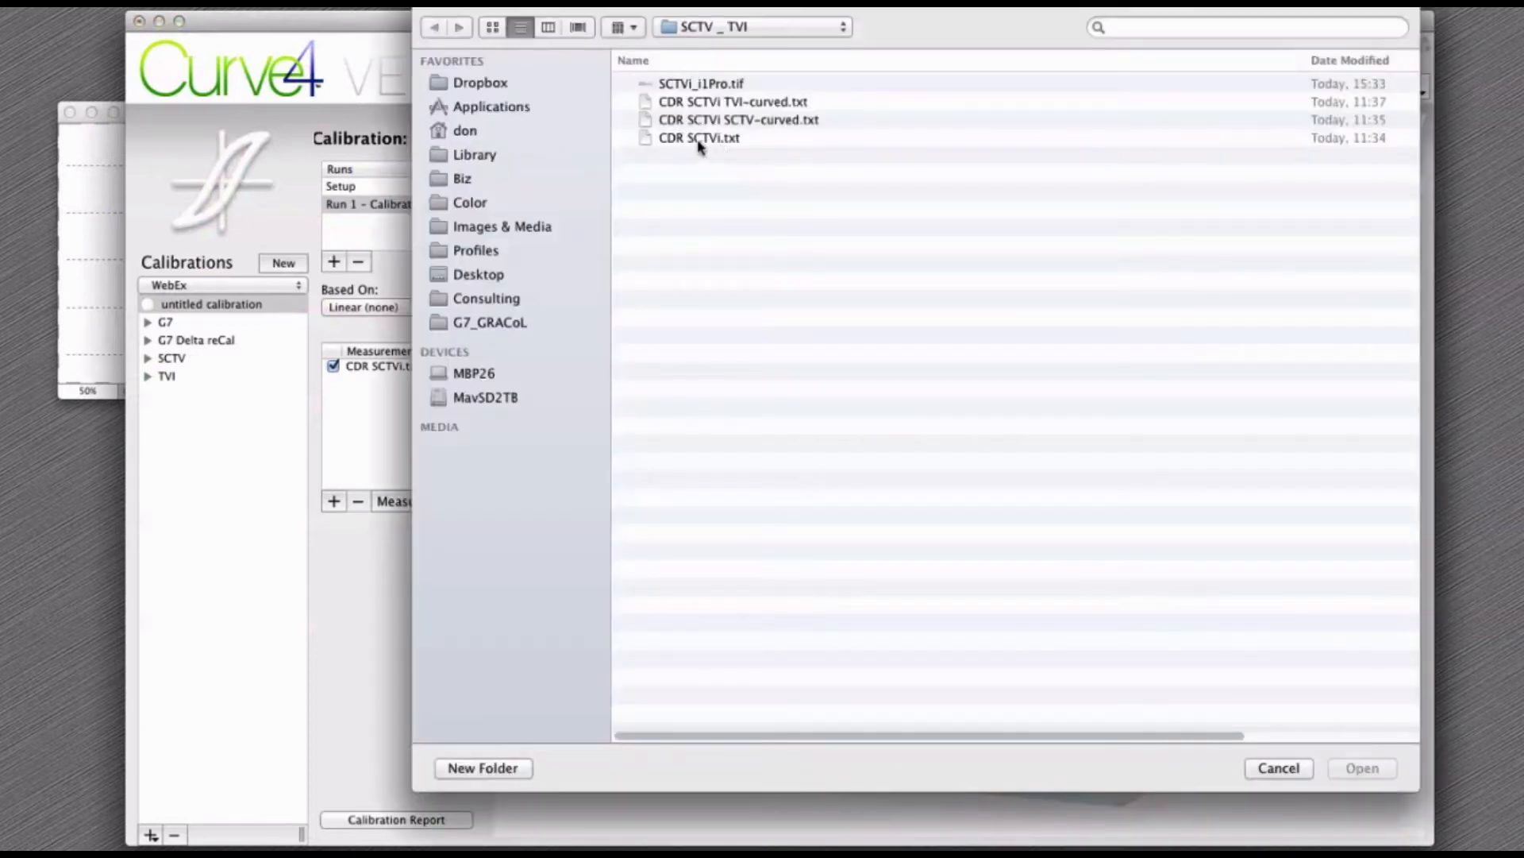
pyautogui.doubleClick(699, 138)
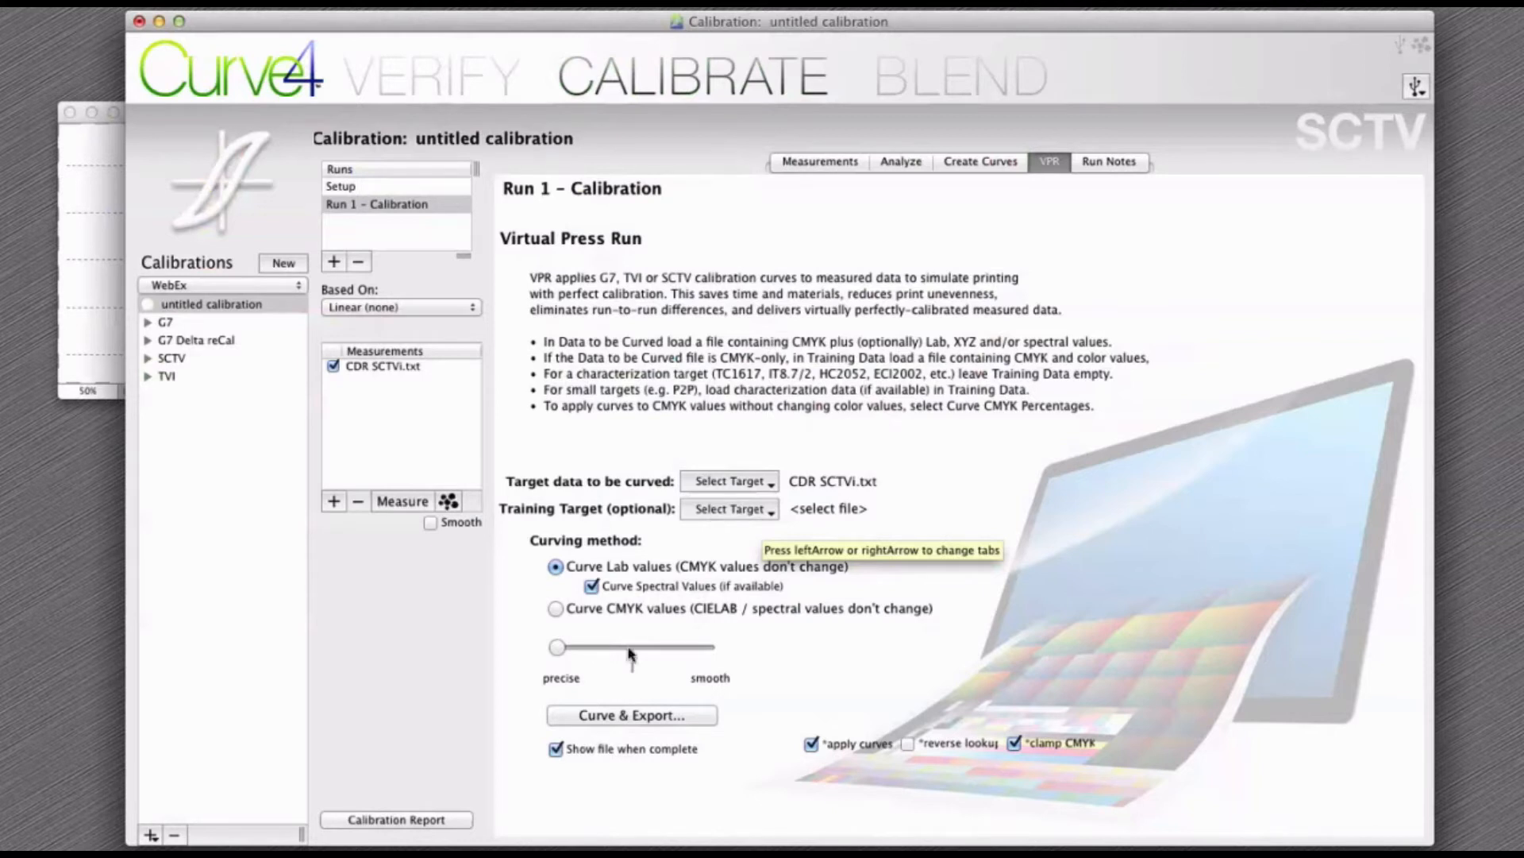
# Curve and export the target data as CDR SCTVi SCTV-curved 2.txt in the SCTV _ TVI folder, and return to Curve4
pyautogui.click(623, 717)
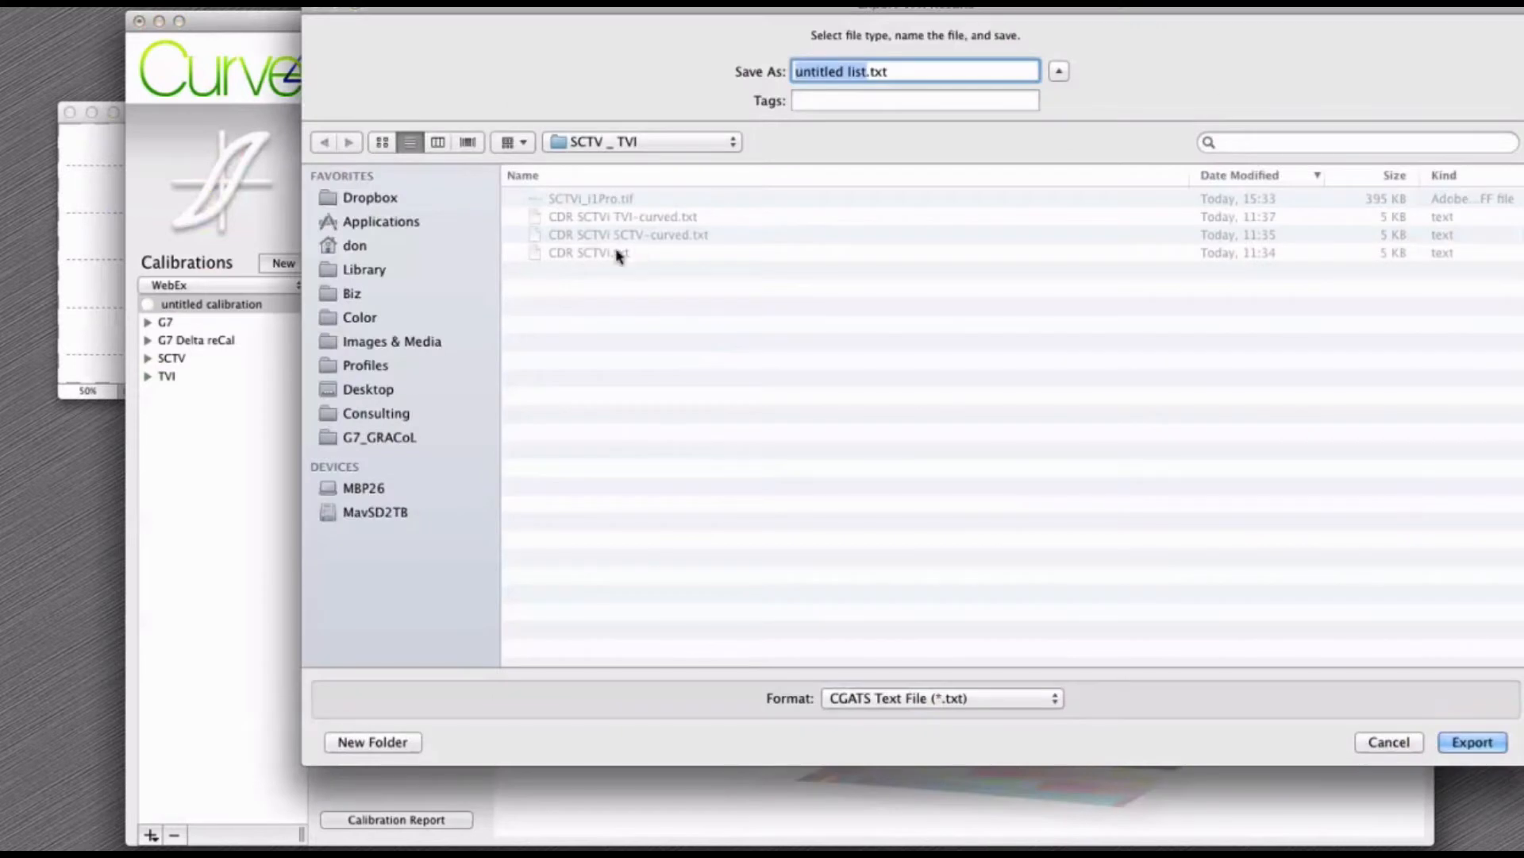
pyautogui.click(616, 238)
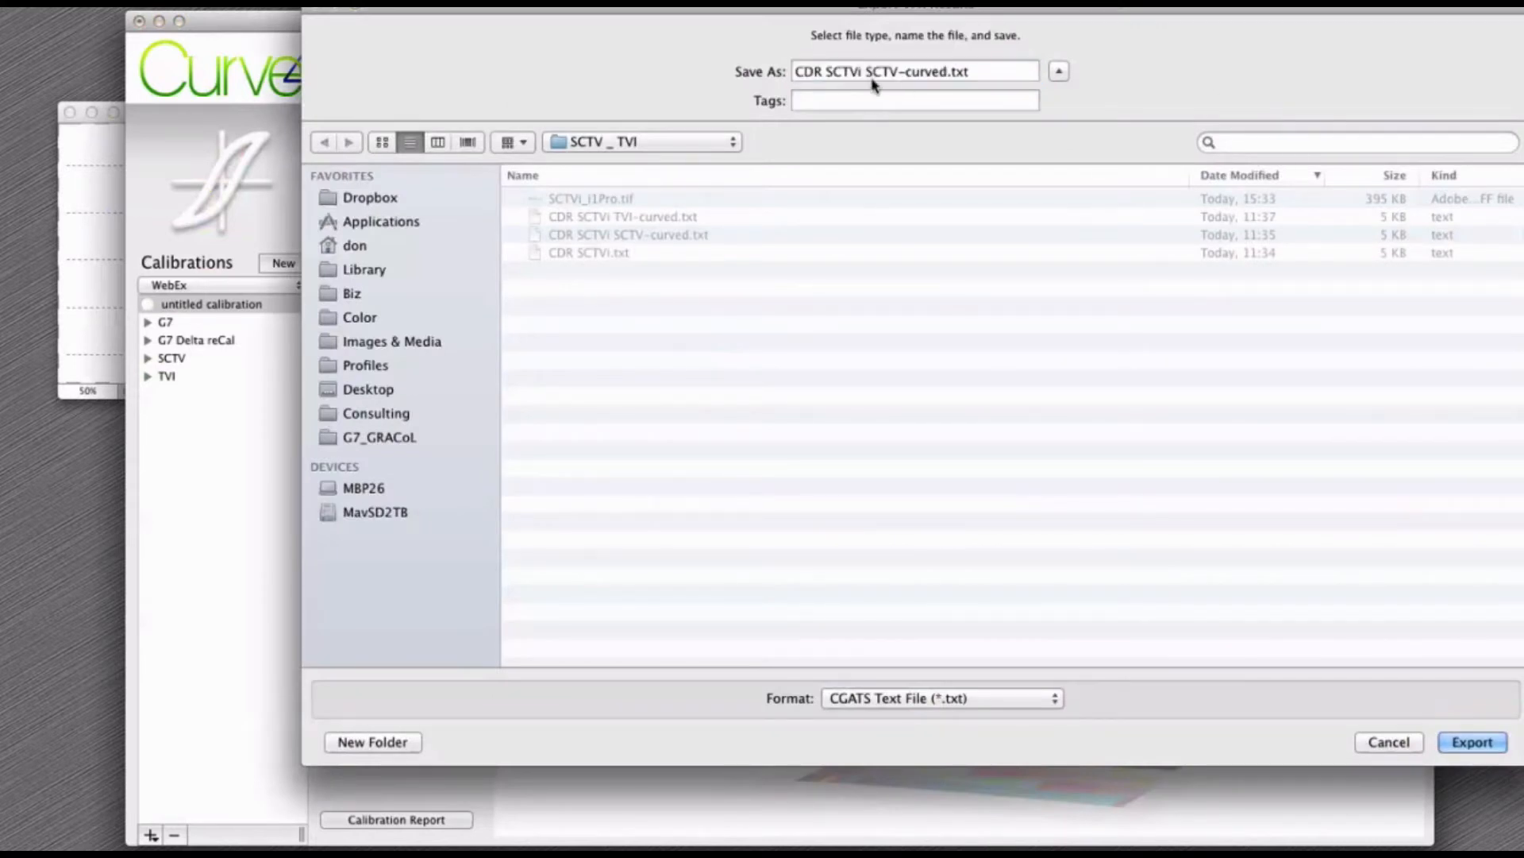
pyautogui.click(950, 72)
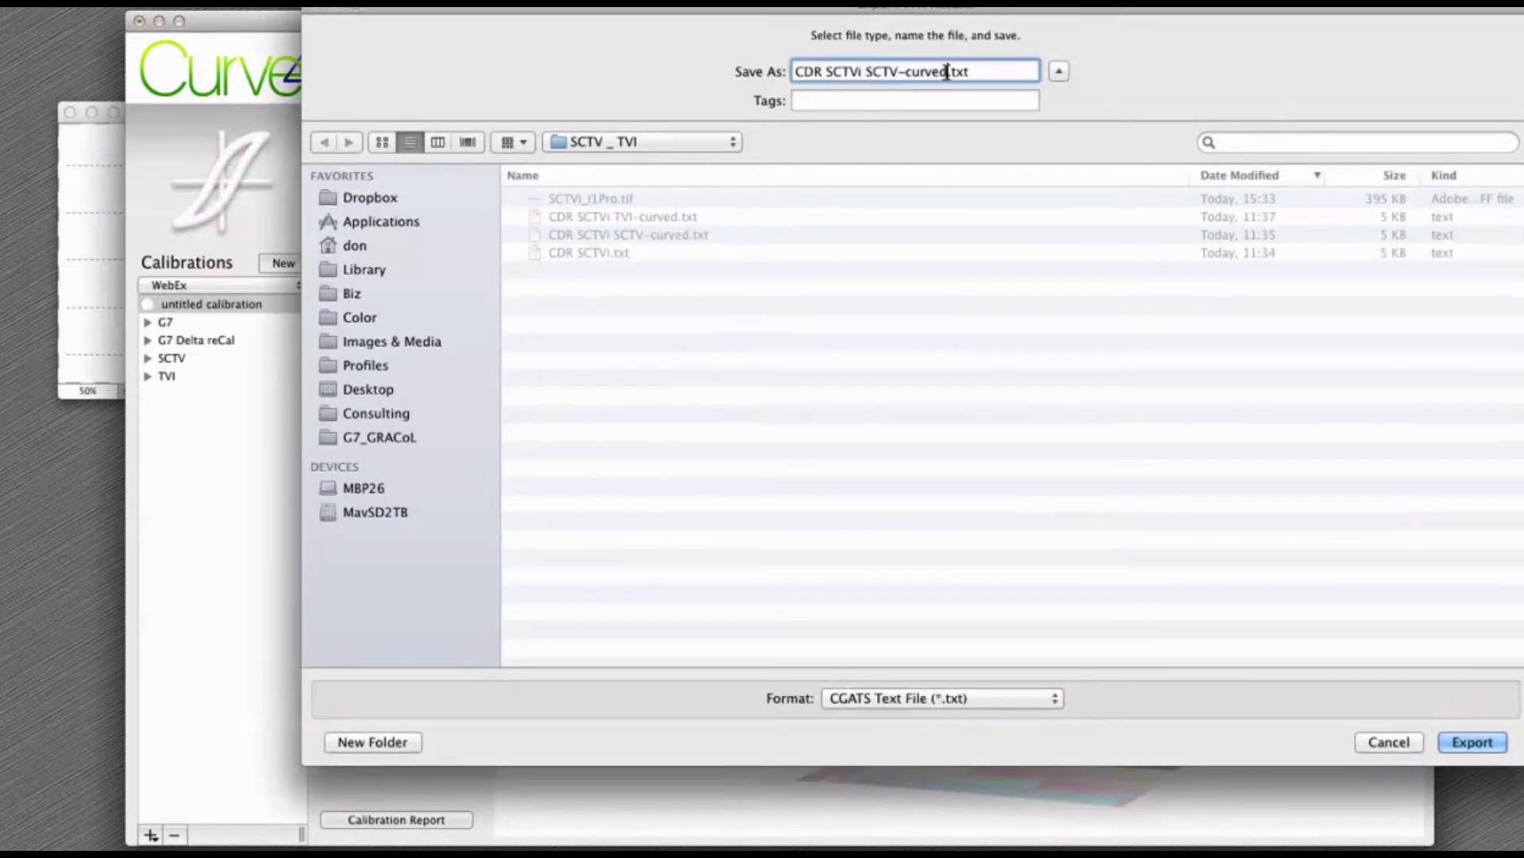
pyautogui.write('2')
pyautogui.click(1474, 742)
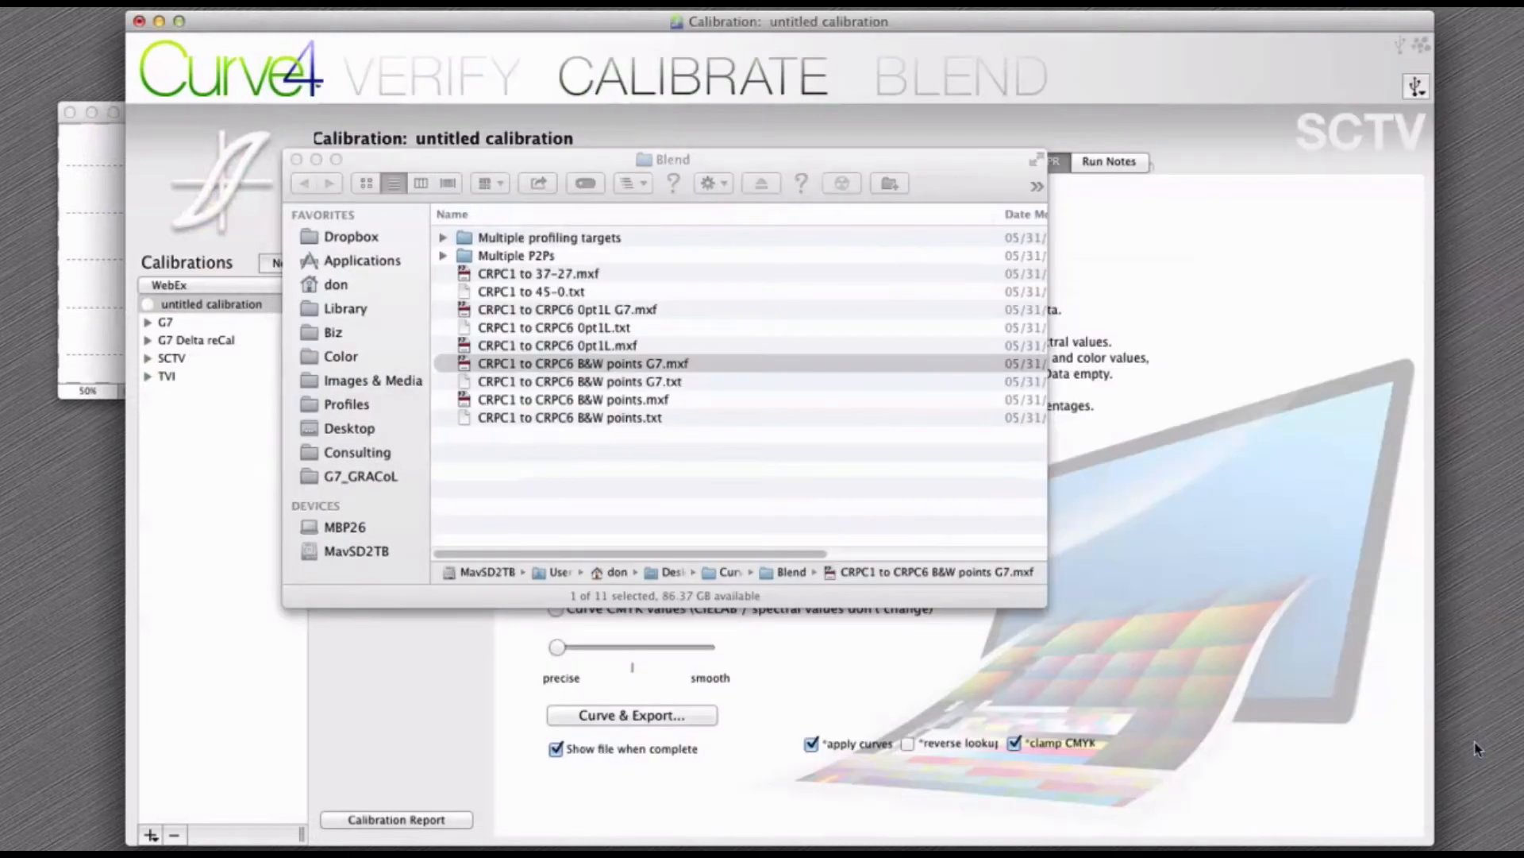
pyautogui.click(376, 703)
# Add a Run 2 verification run and load CDR SCTVi SCTV-curved 2.txt as its measurement
pyautogui.click(334, 262)
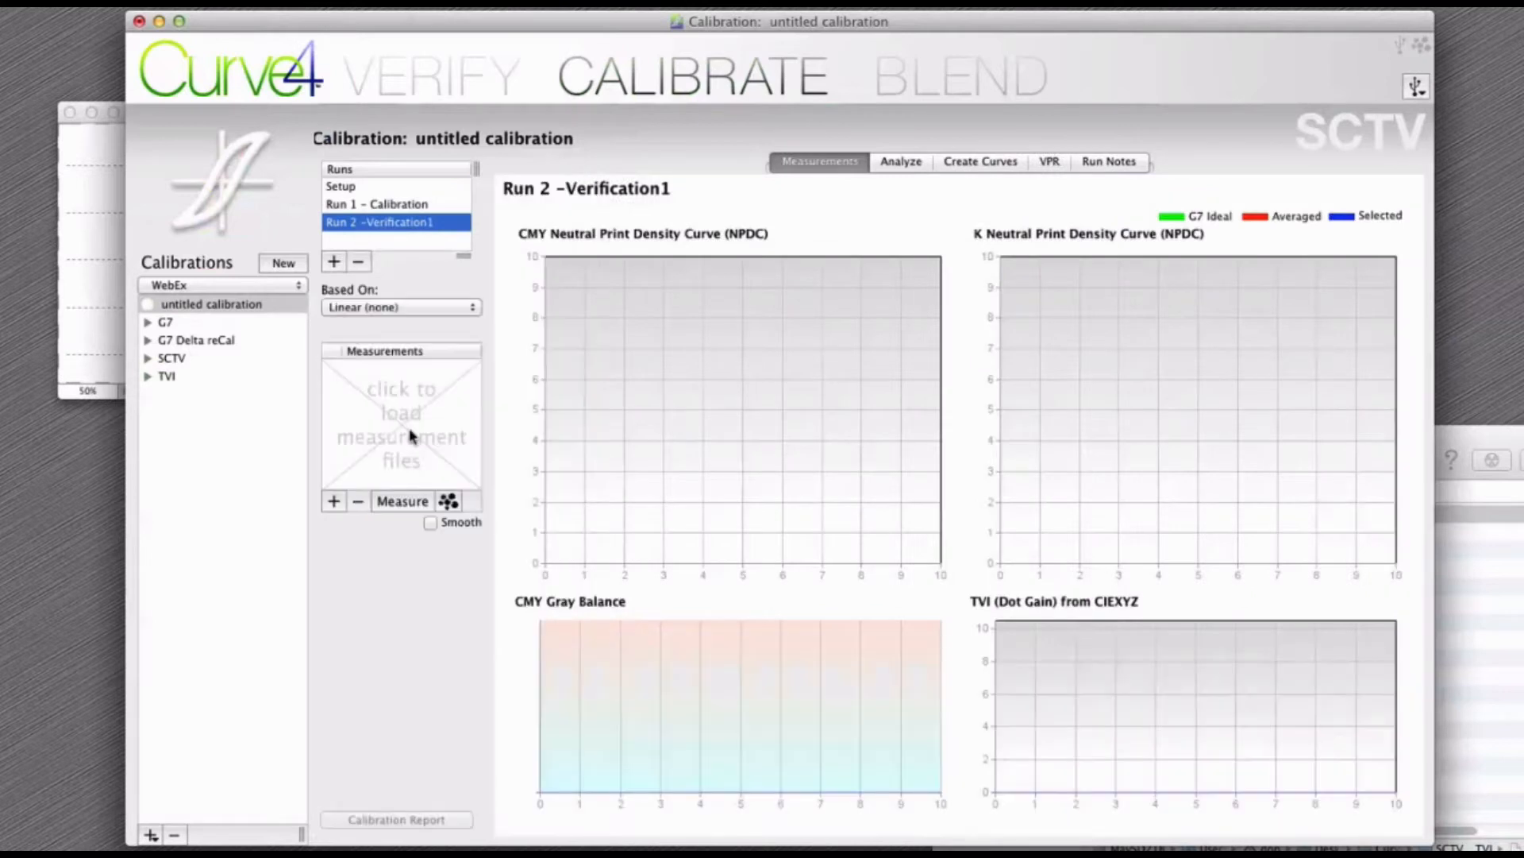
pyautogui.click(410, 435)
pyautogui.click(739, 117)
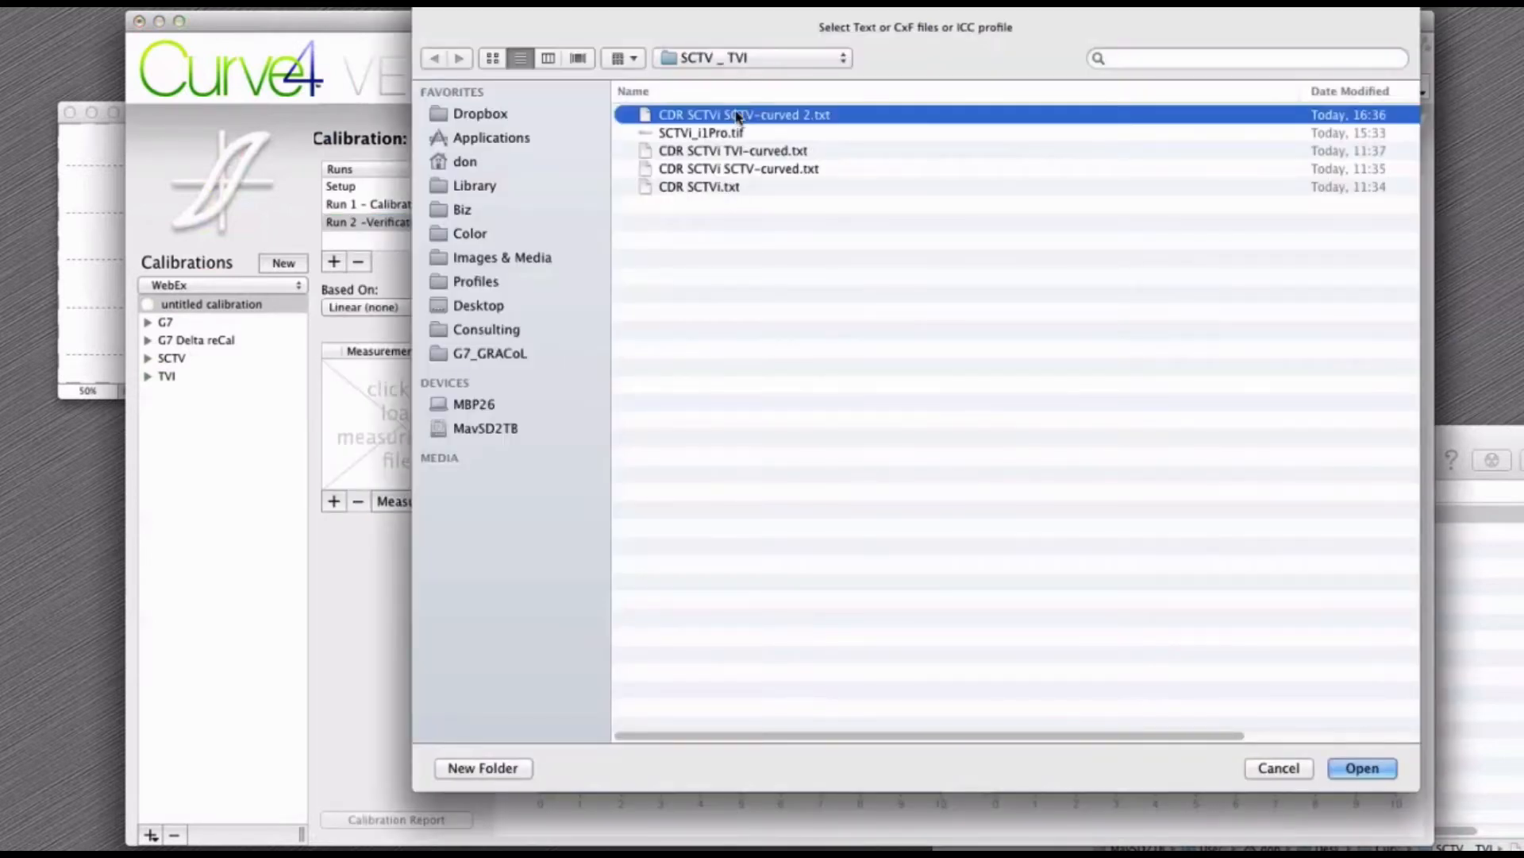
pyautogui.click(1339, 770)
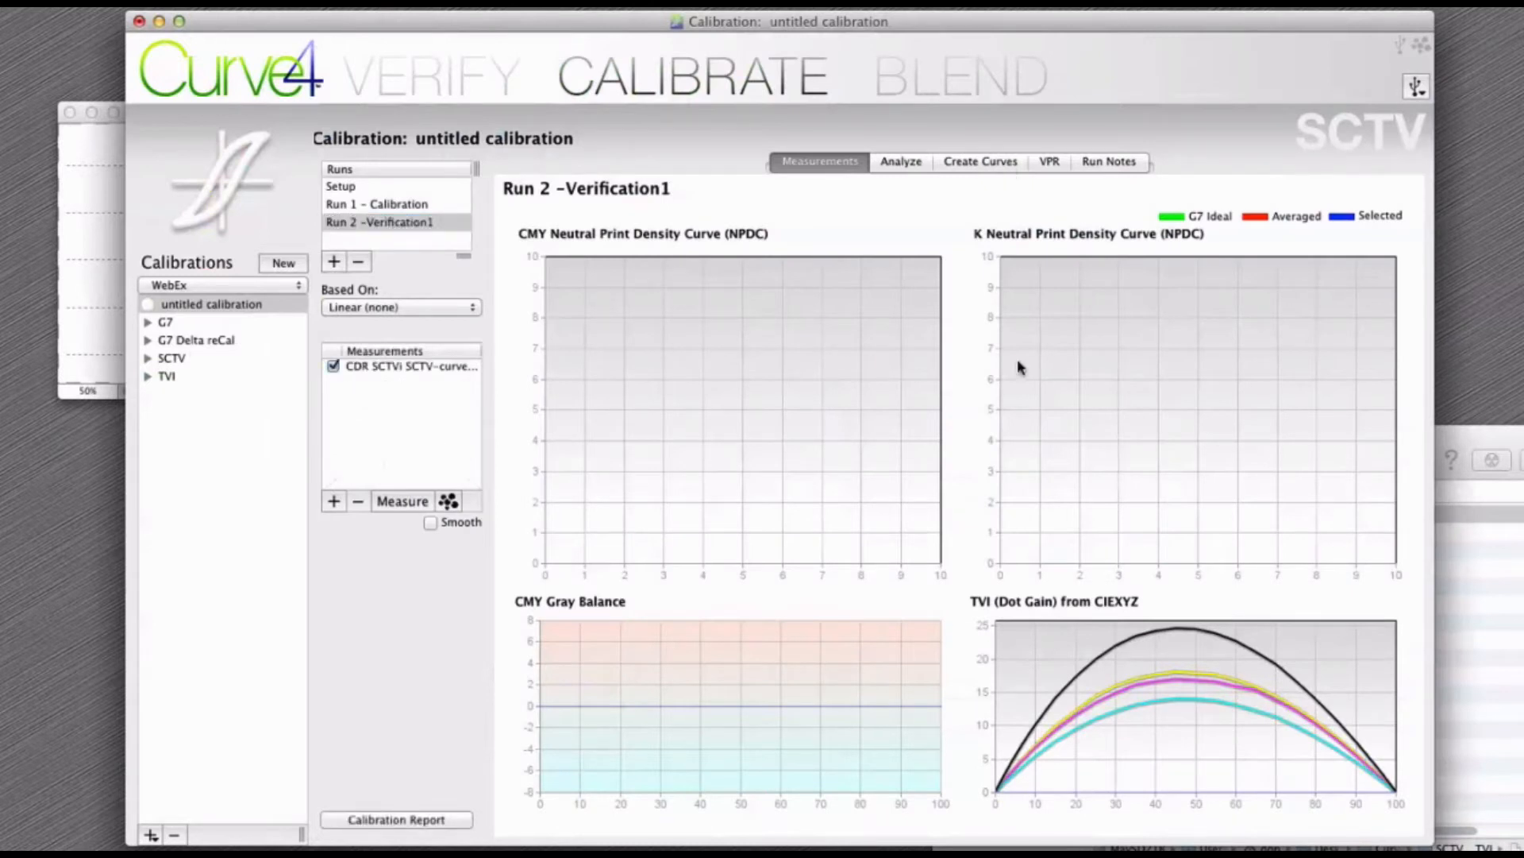
# Show the output curves for Run 2 and set their control points to 25-step (P2P)
pyautogui.click(1008, 169)
pyautogui.click(1267, 693)
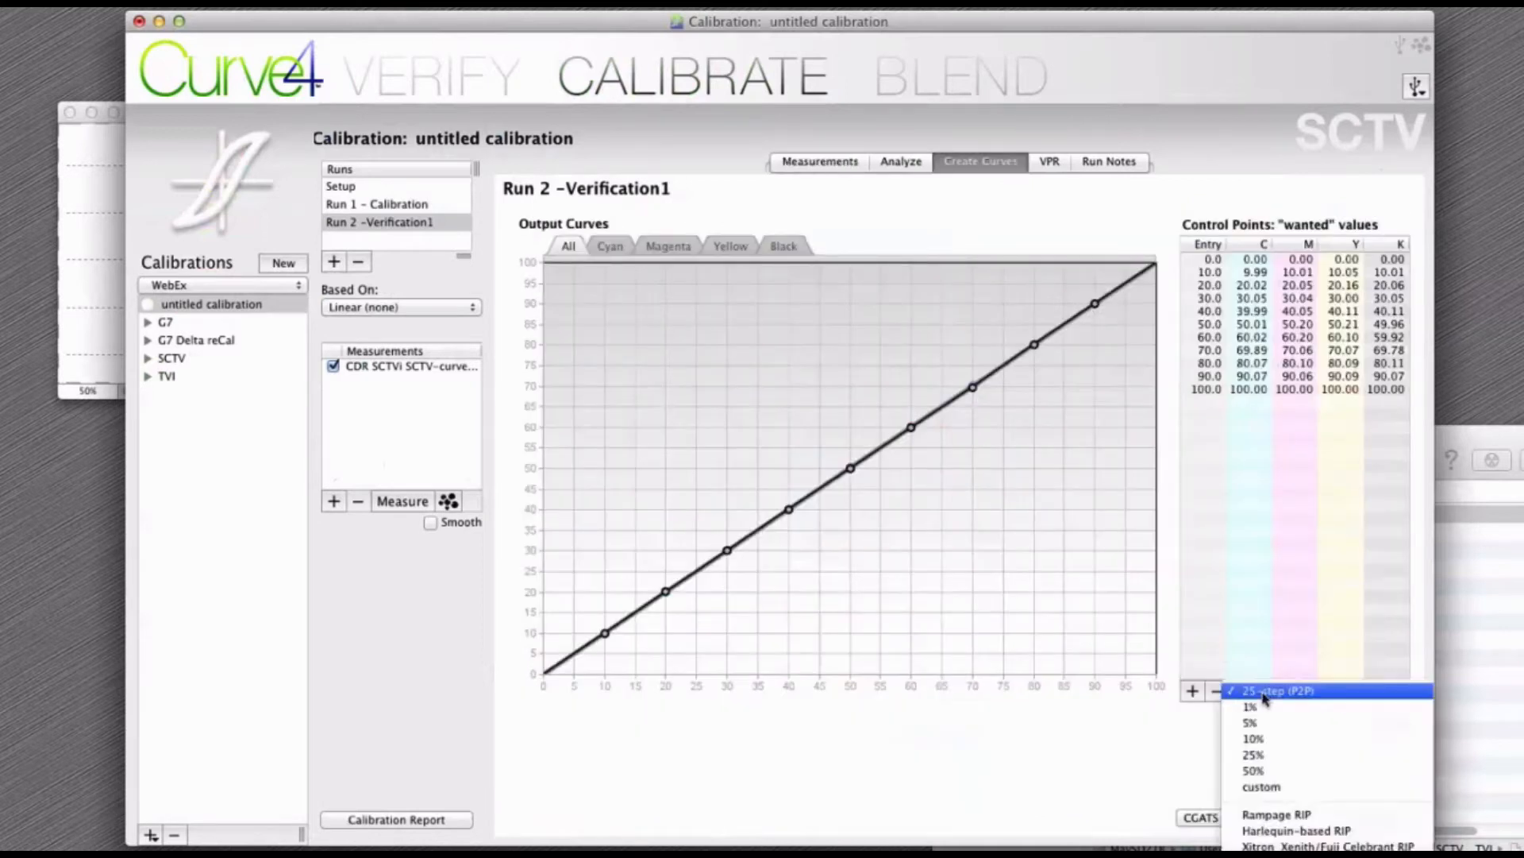
pyautogui.click(1265, 693)
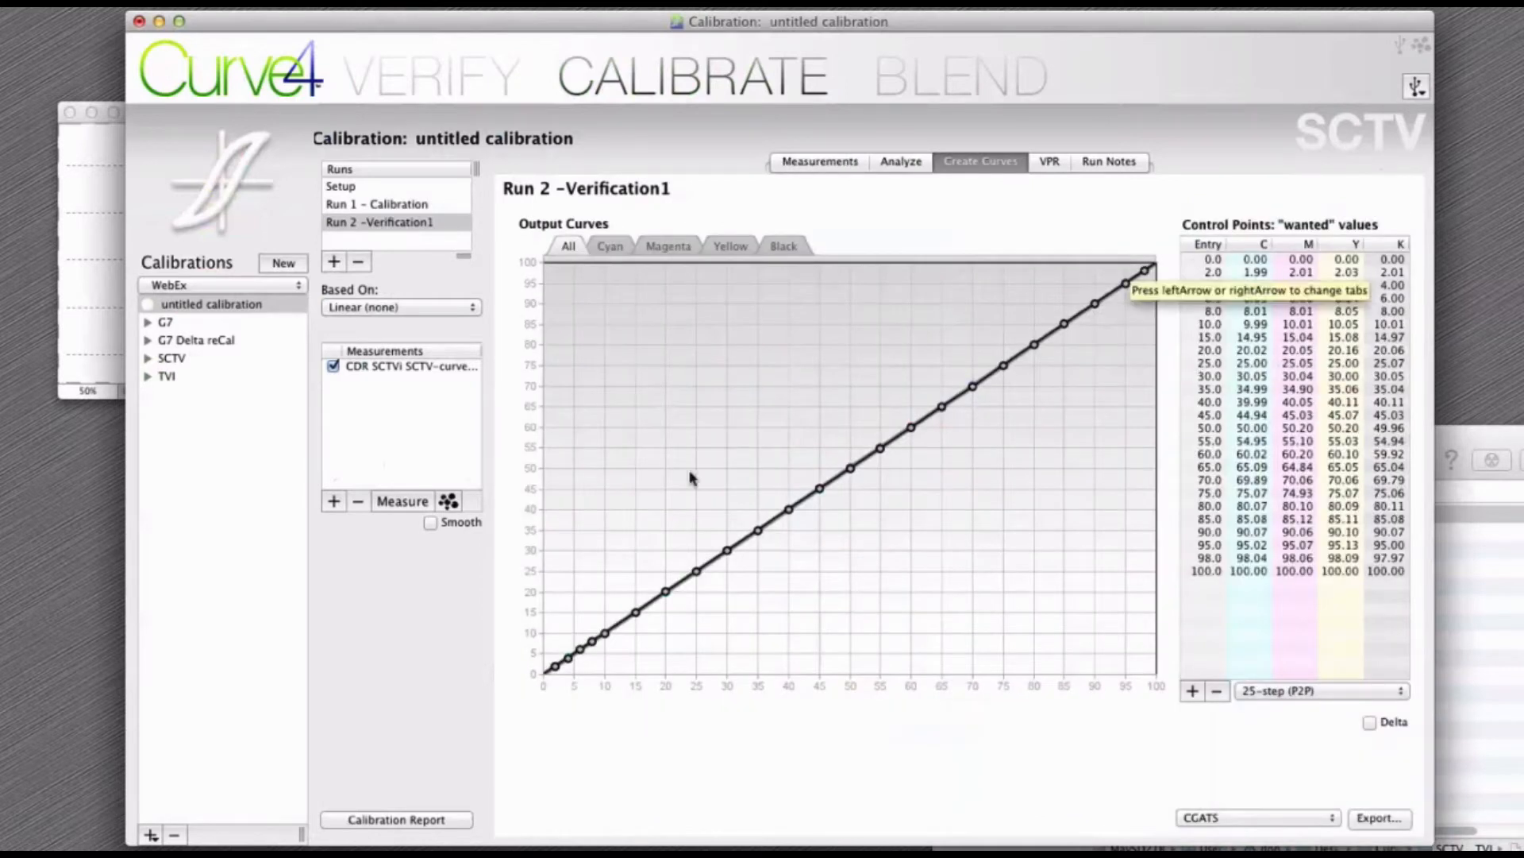
# Compare the output curves of Run 1 with those of Run 2
pyautogui.click(409, 206)
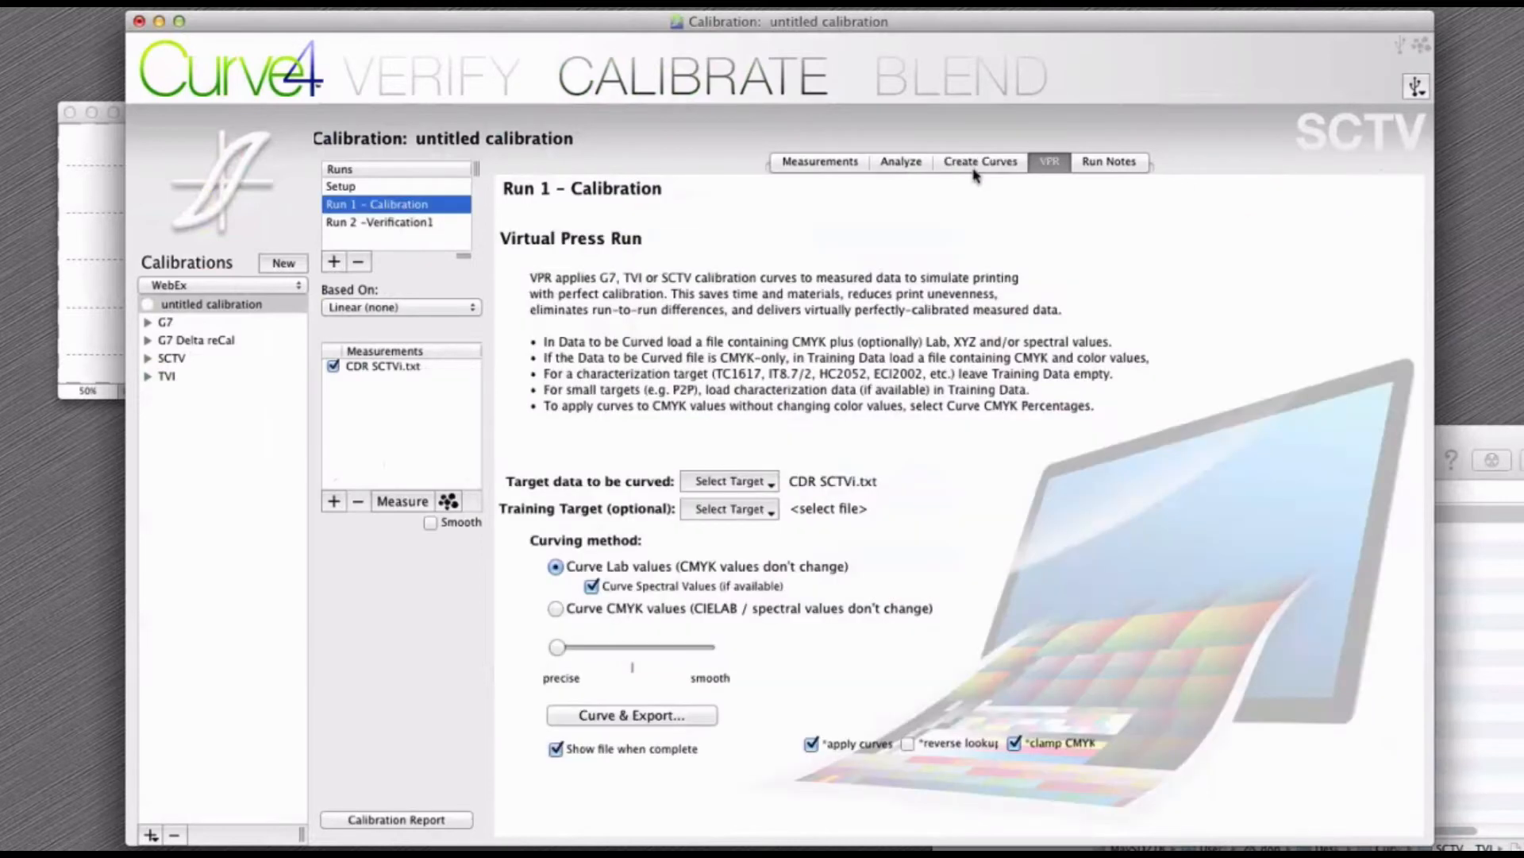
pyautogui.click(985, 162)
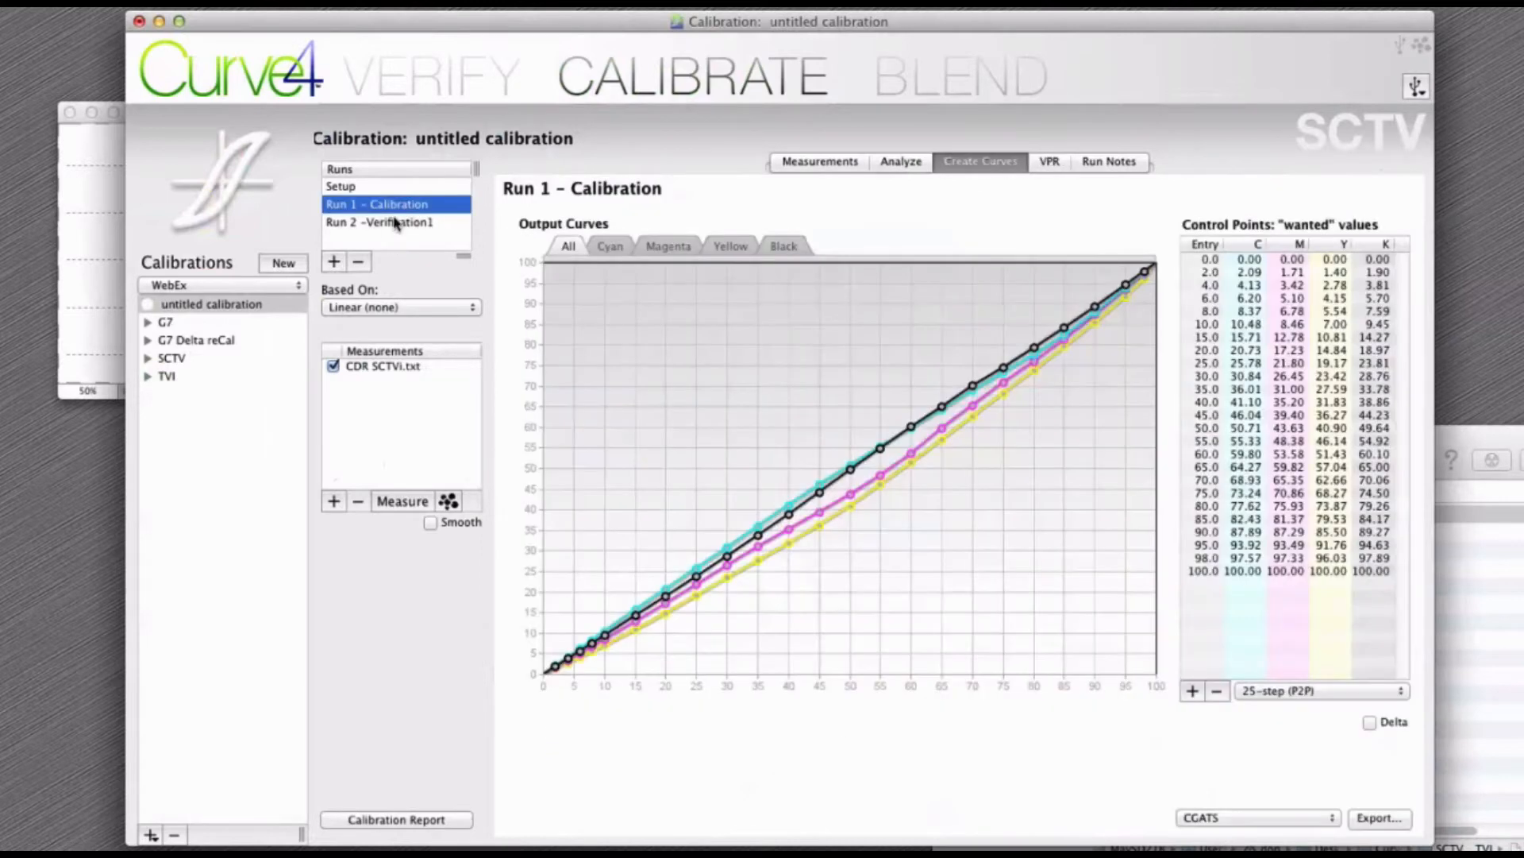
pyautogui.click(395, 223)
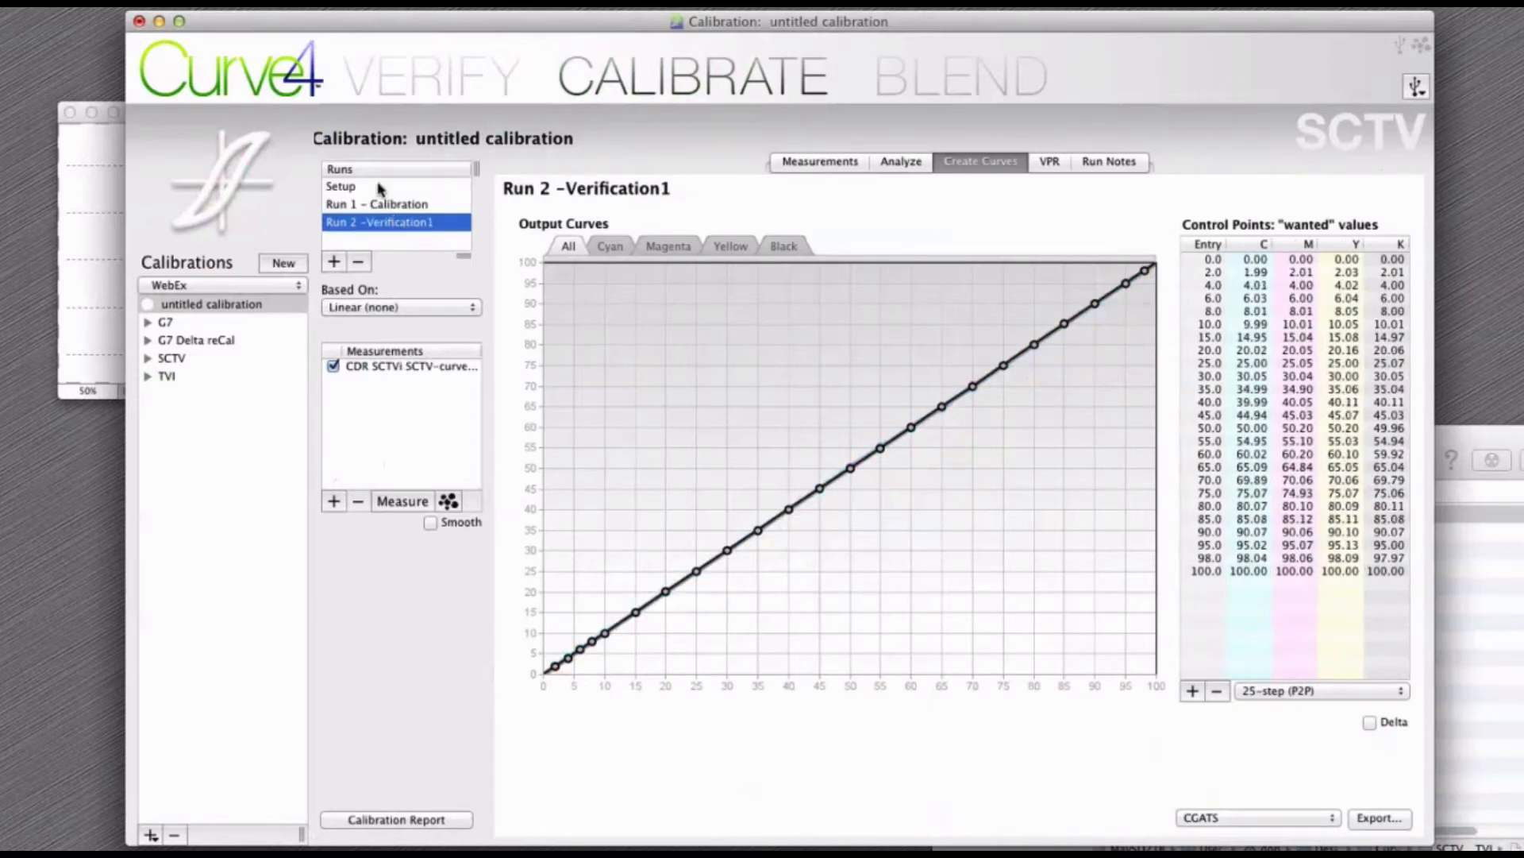
# Change the calibration's method to G7 and create another new calibration in the WebEx list
pyautogui.click(373, 188)
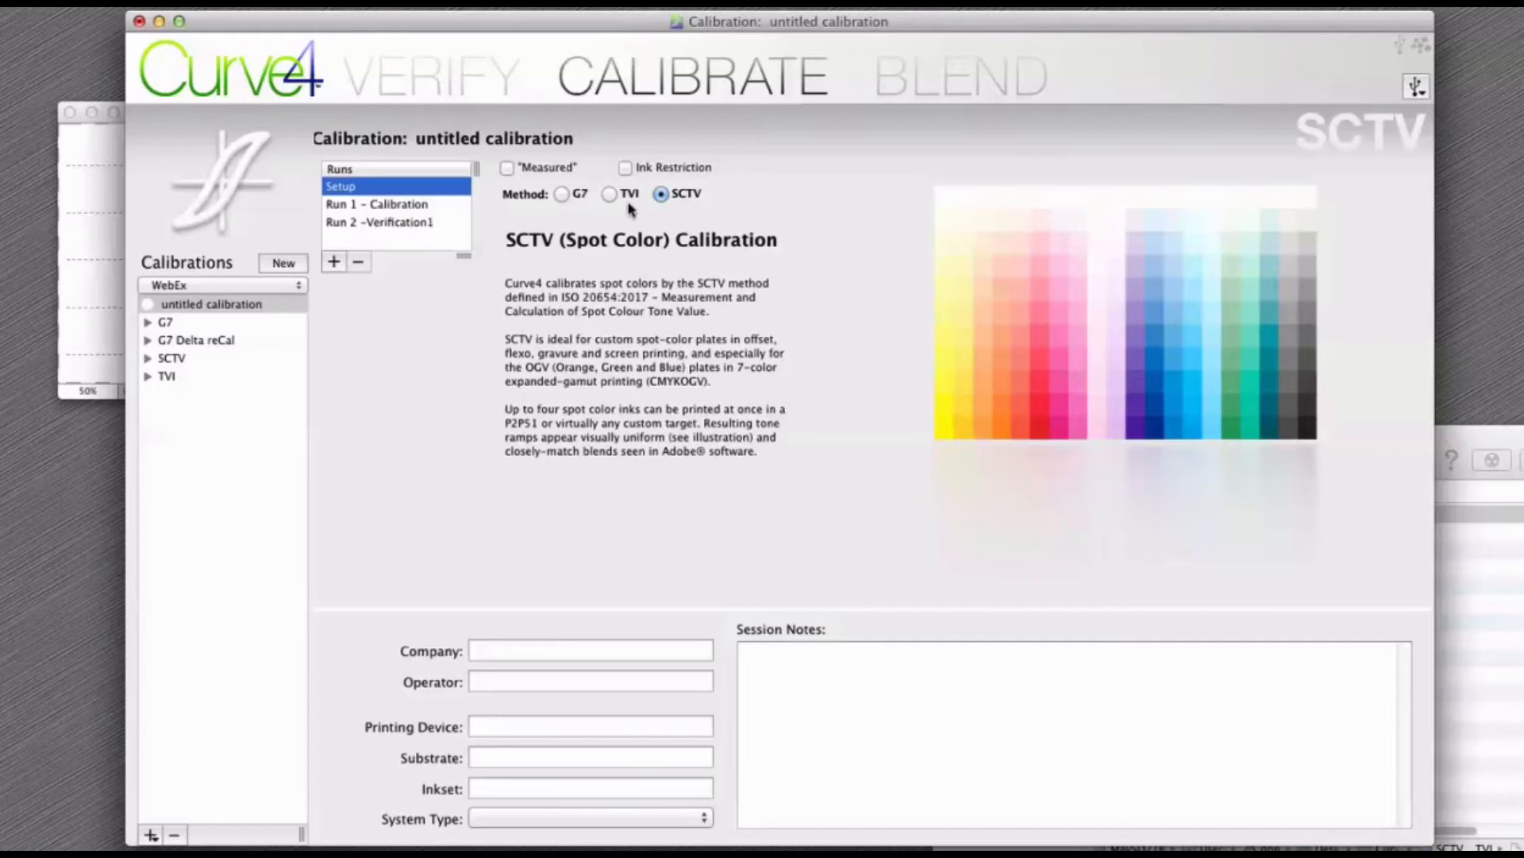
pyautogui.click(563, 194)
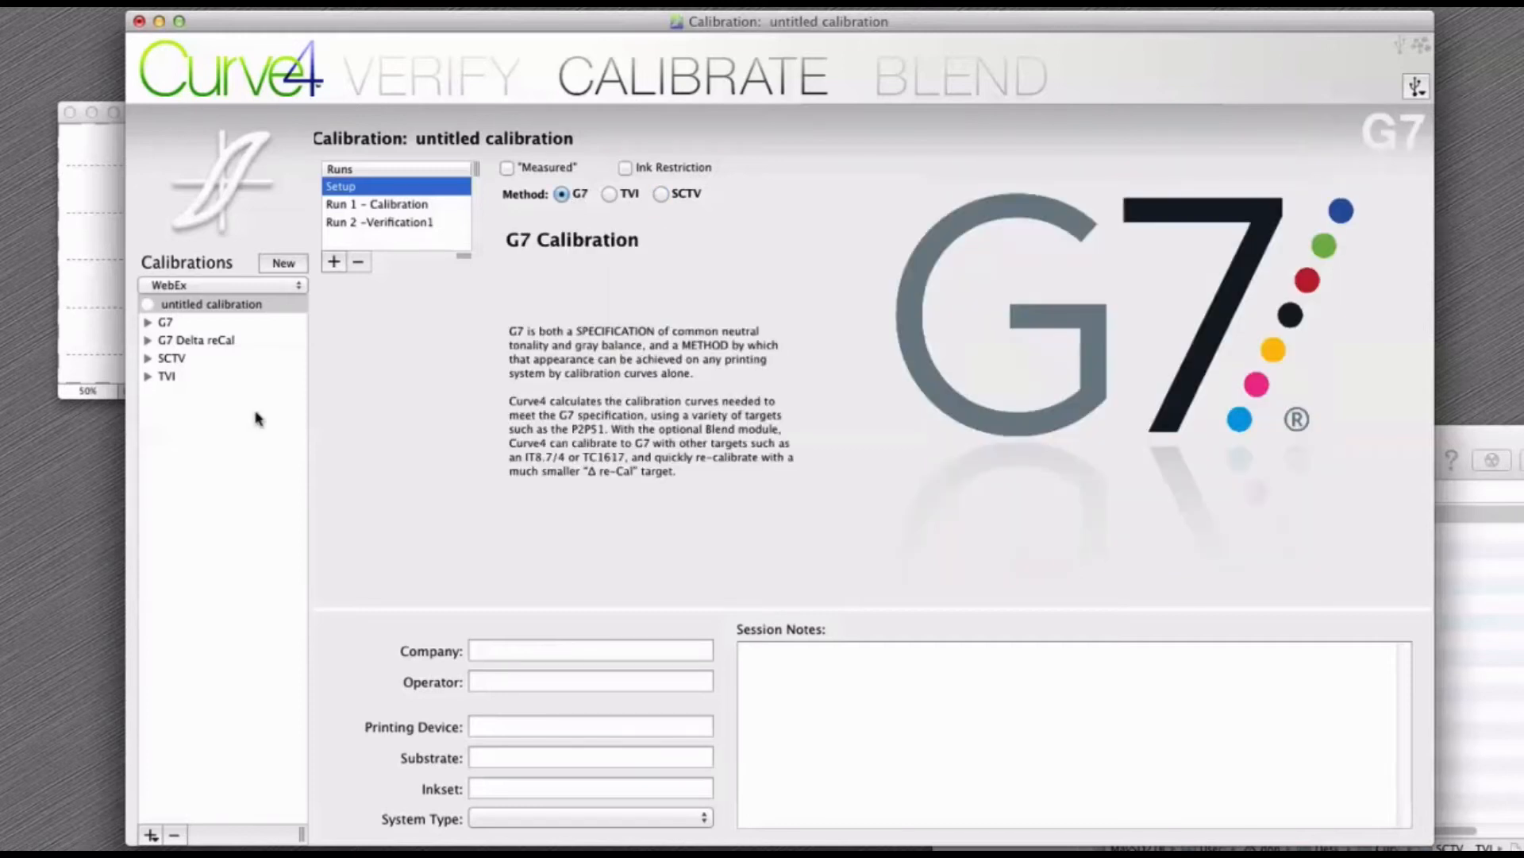
pyautogui.click(243, 380)
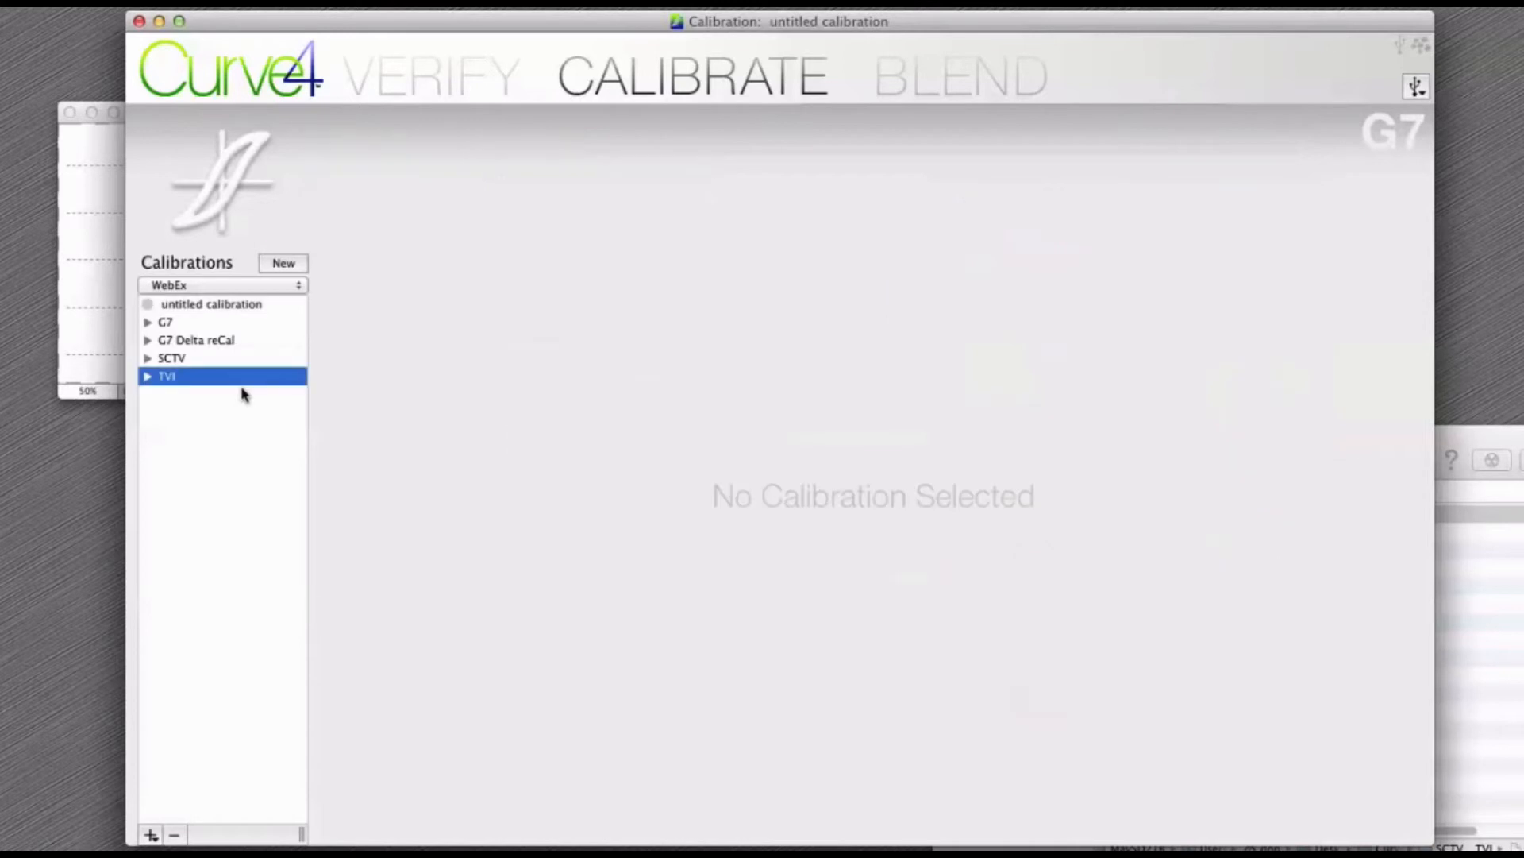
pyautogui.click(284, 264)
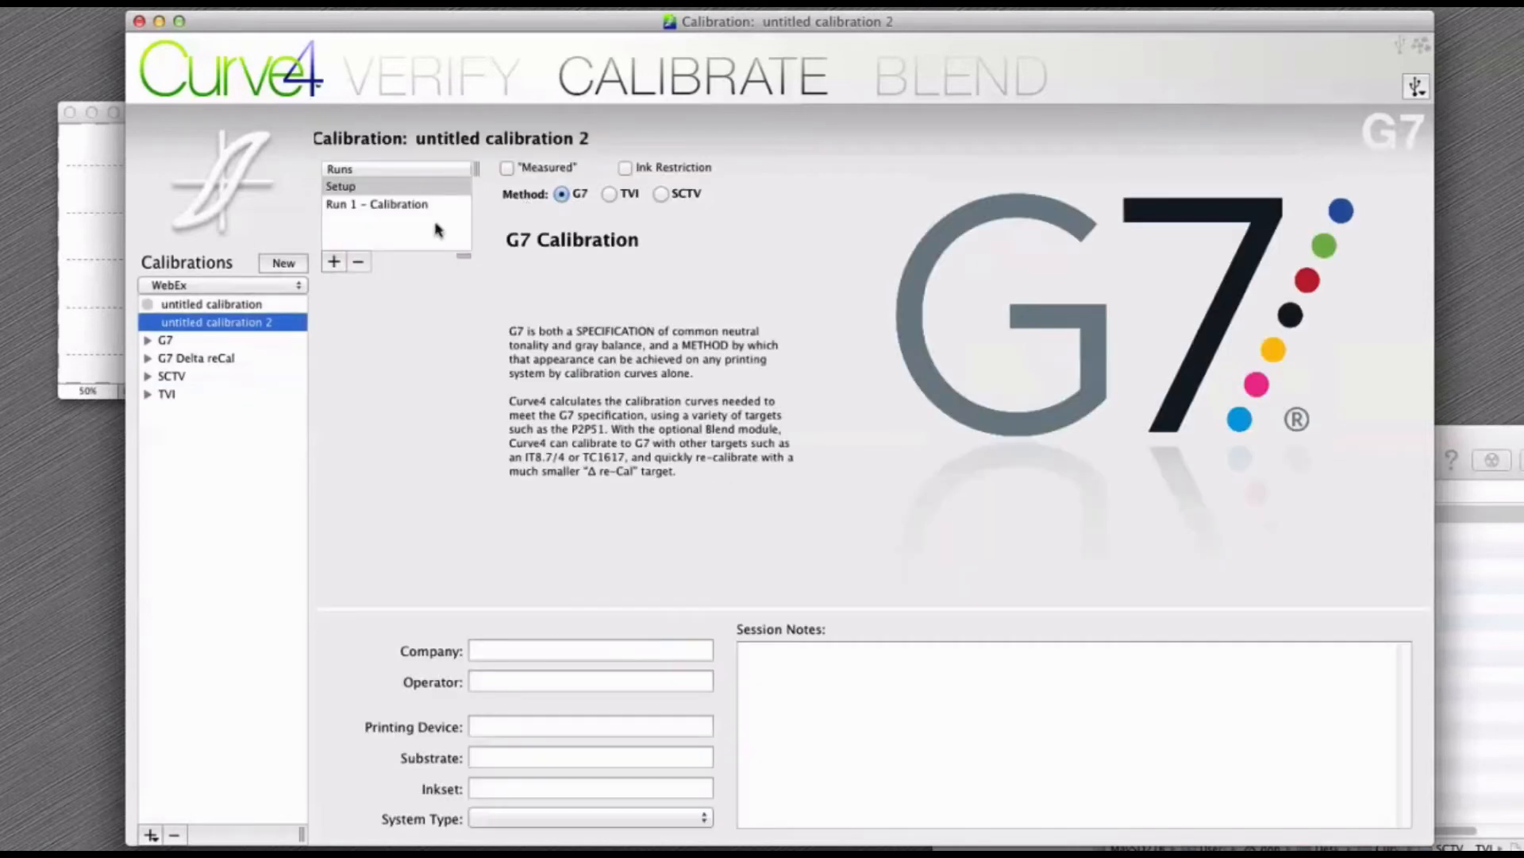
# Open the new calibration's Run 1 and preview the P2P51x (i1Pro-iO) and P2P51H_i1Pro_iO targets for measuring with the i1 Pro
pyautogui.click(399, 206)
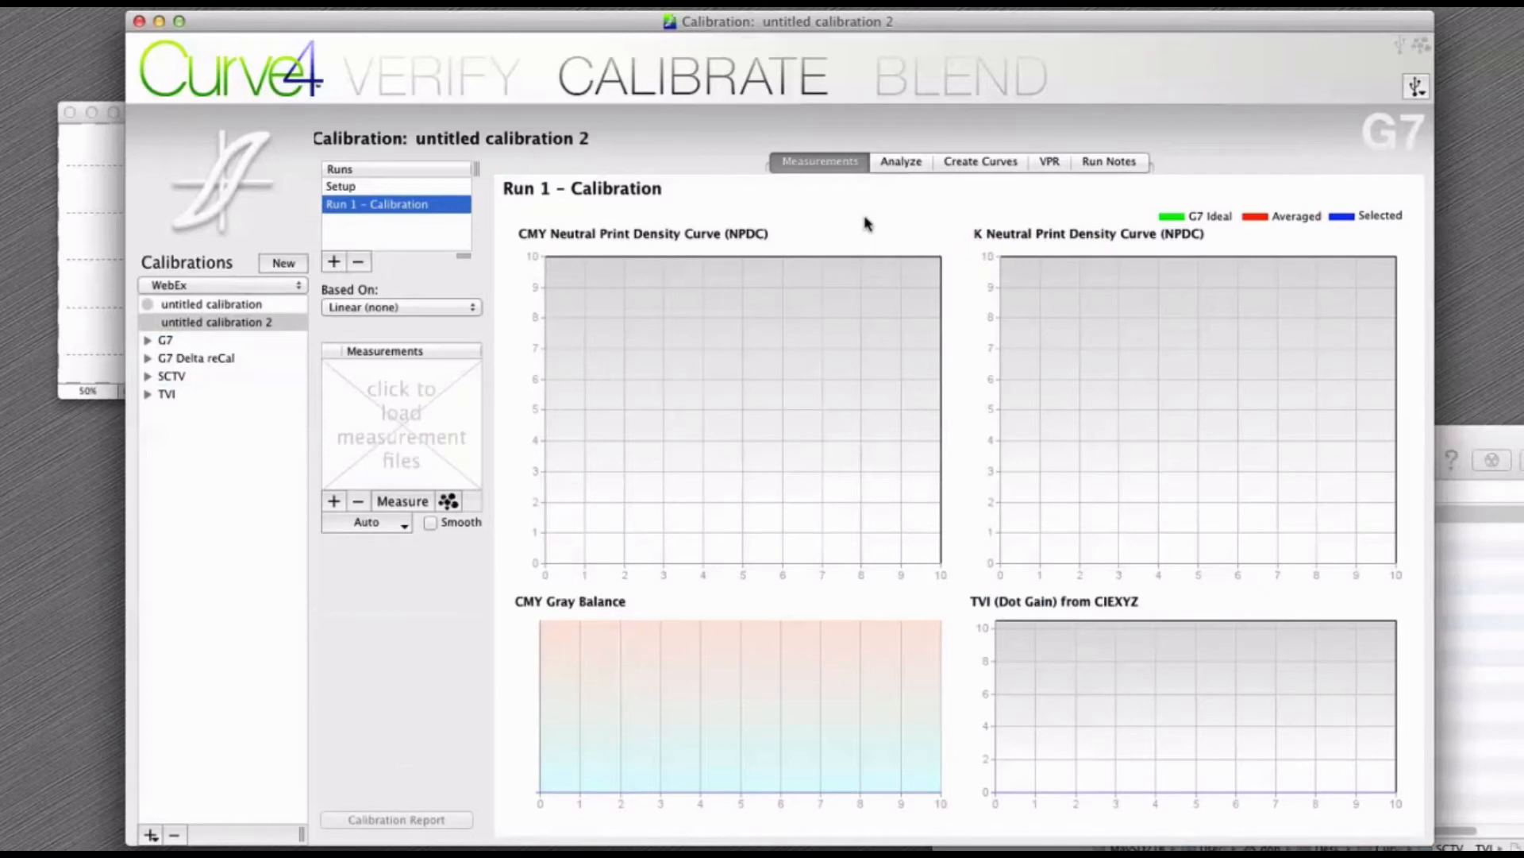
pyautogui.click(147, 341)
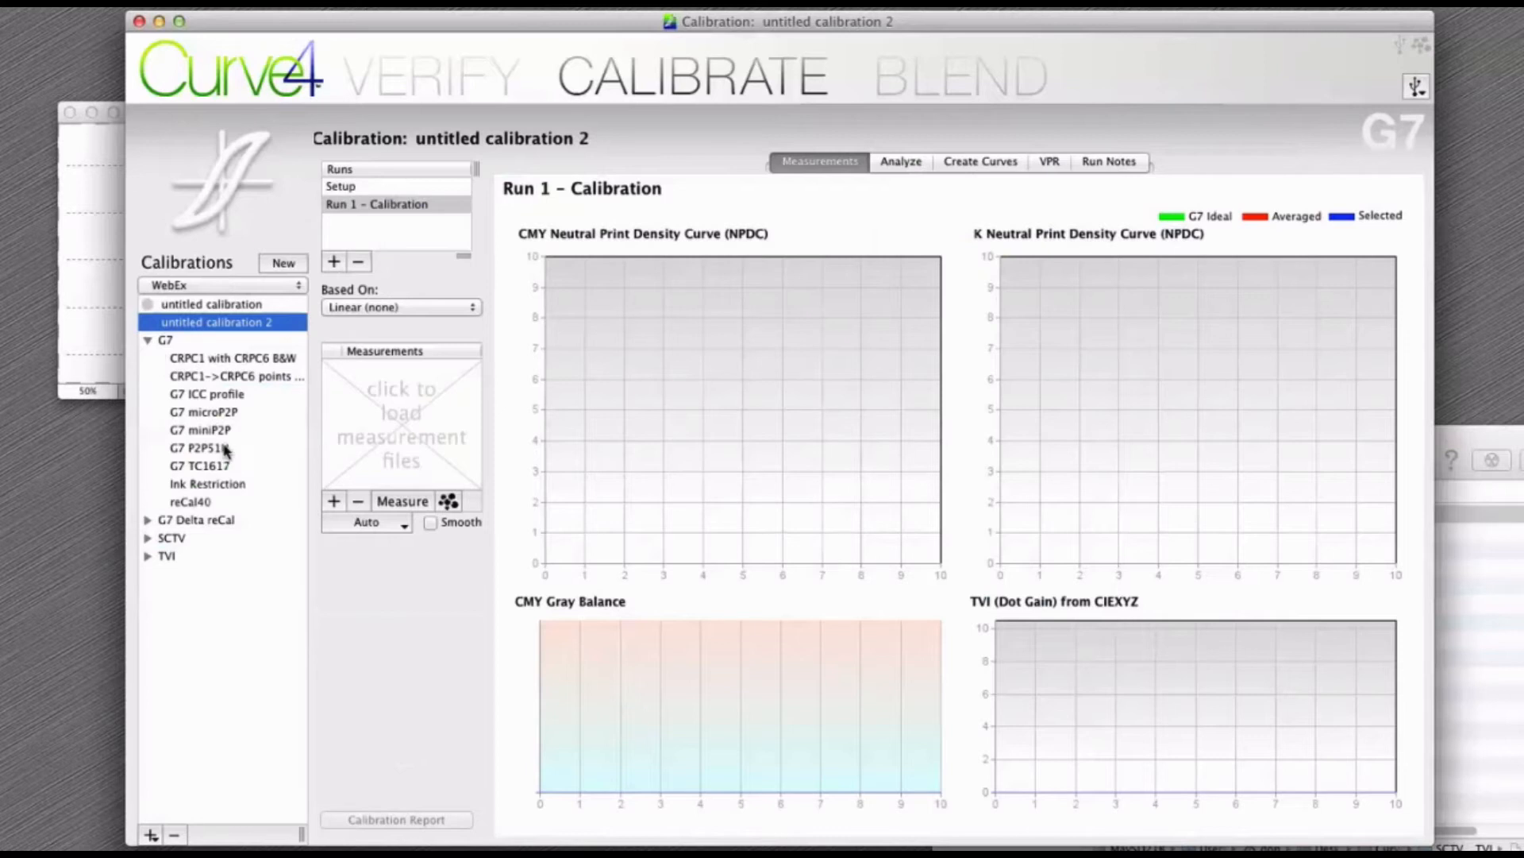
pyautogui.click(398, 502)
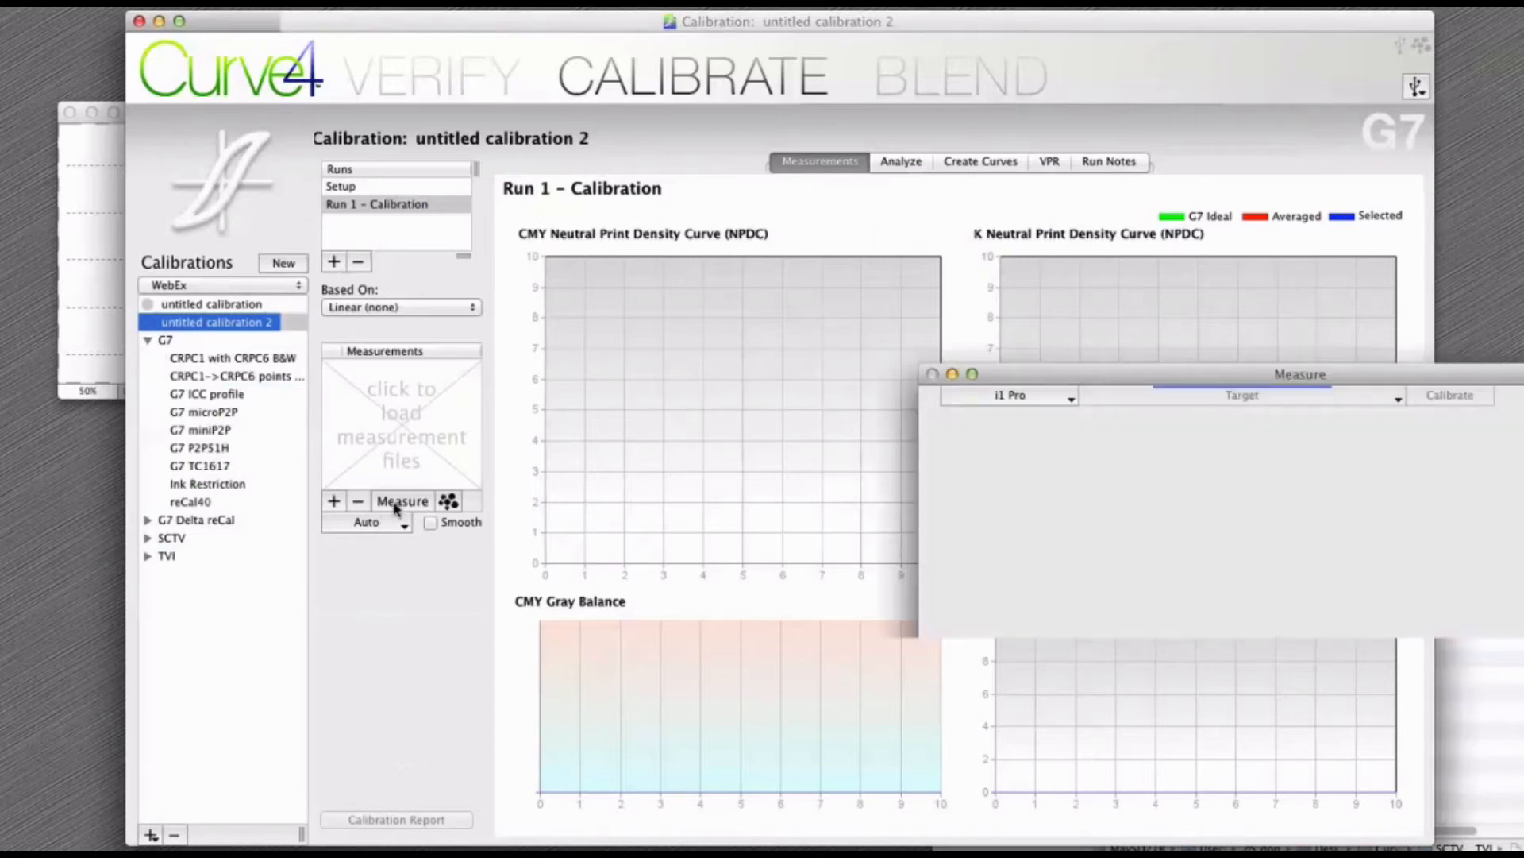
pyautogui.click(1257, 397)
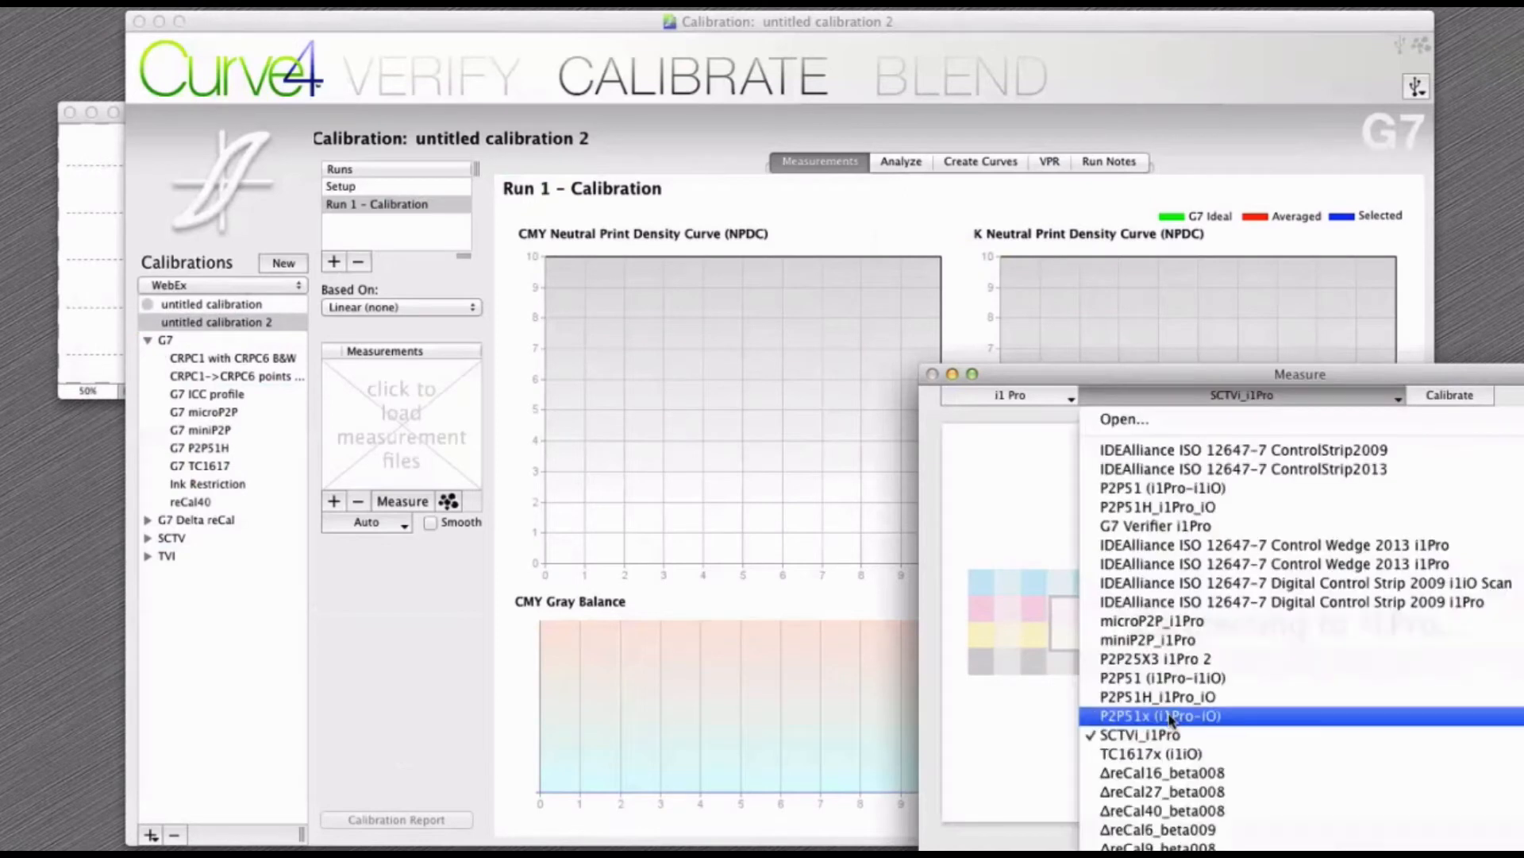
pyautogui.click(1167, 720)
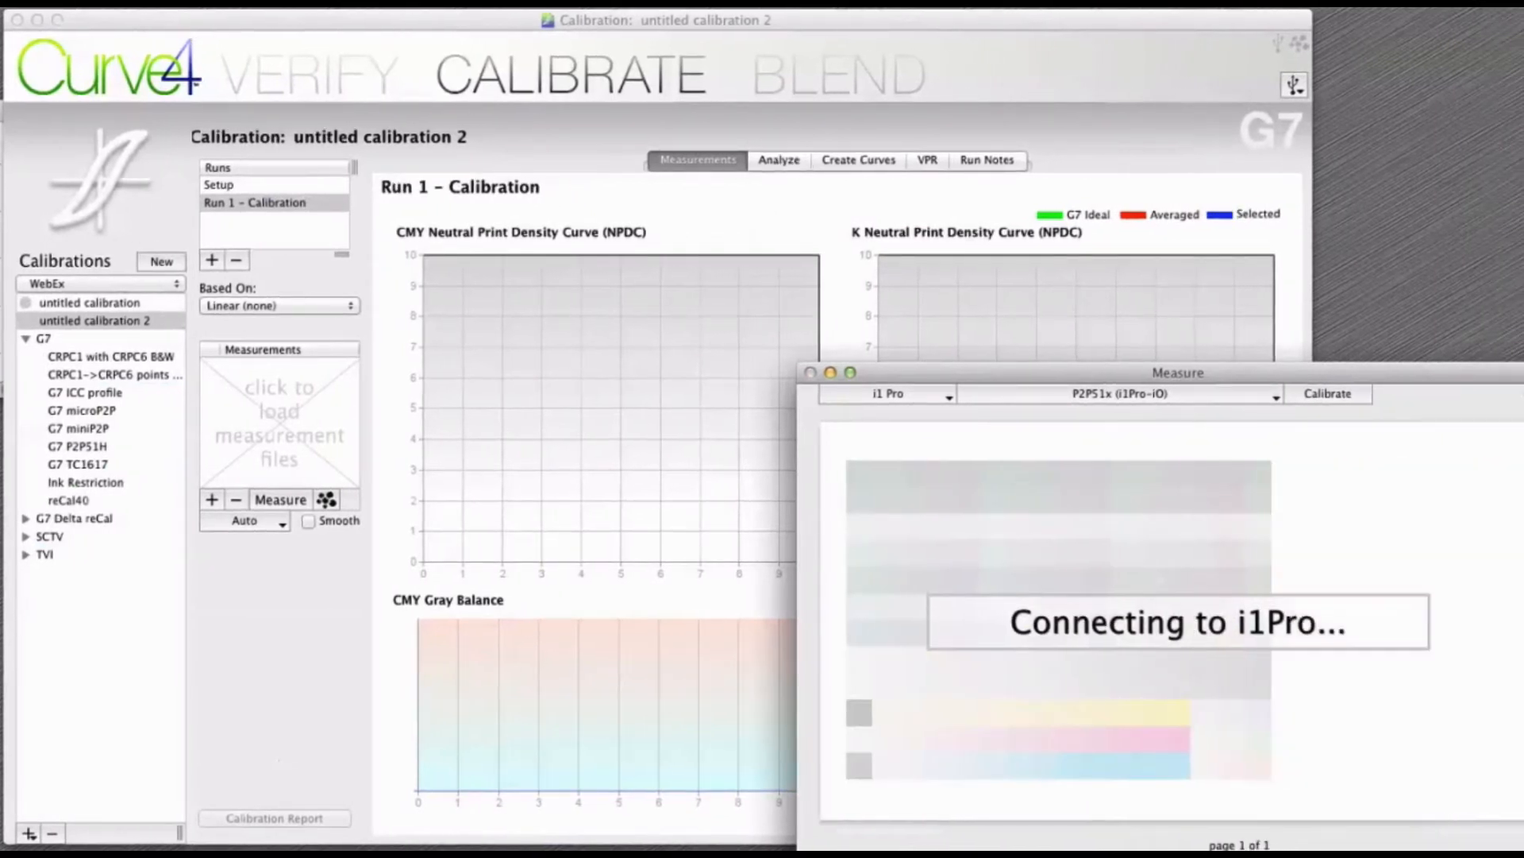
pyautogui.click(1200, 399)
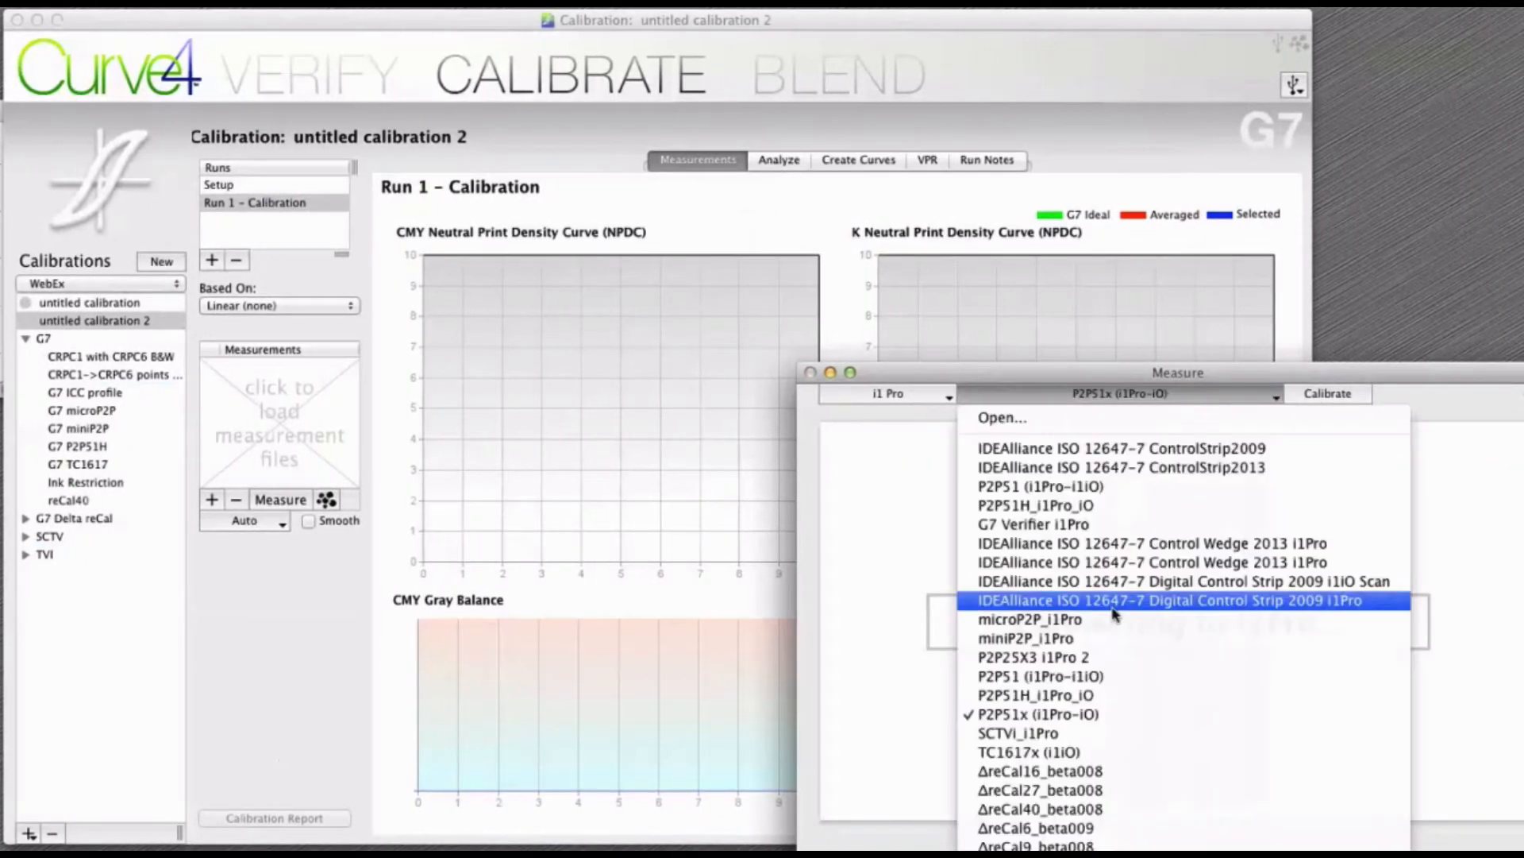
pyautogui.click(1059, 703)
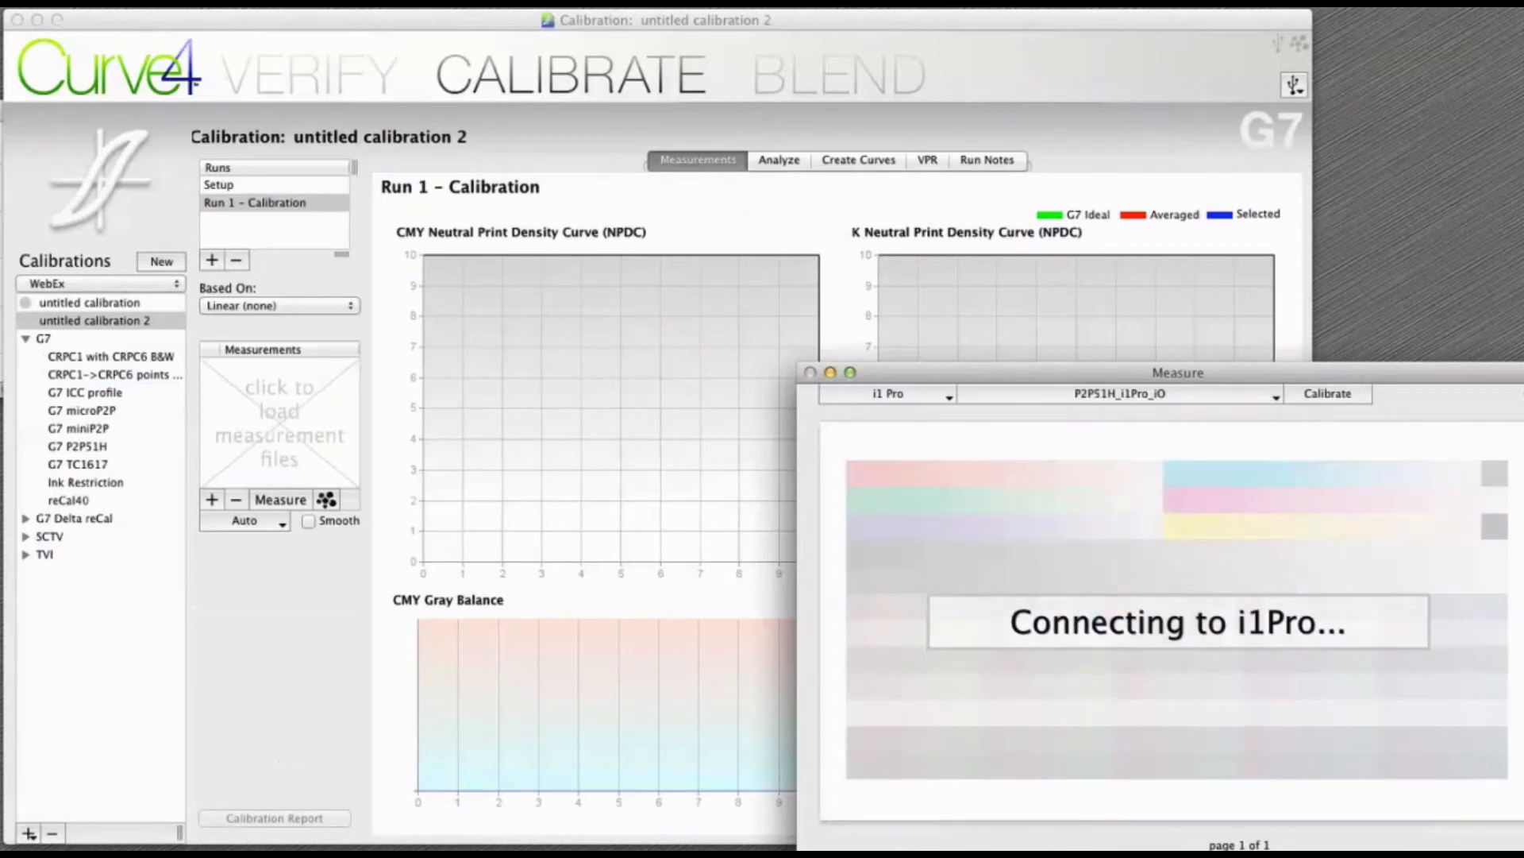
# Switch to Photoshop to examine the P2P51Ha.tif target, and return to Curve4 and close the Measure window
pyautogui.press('super+Tab')
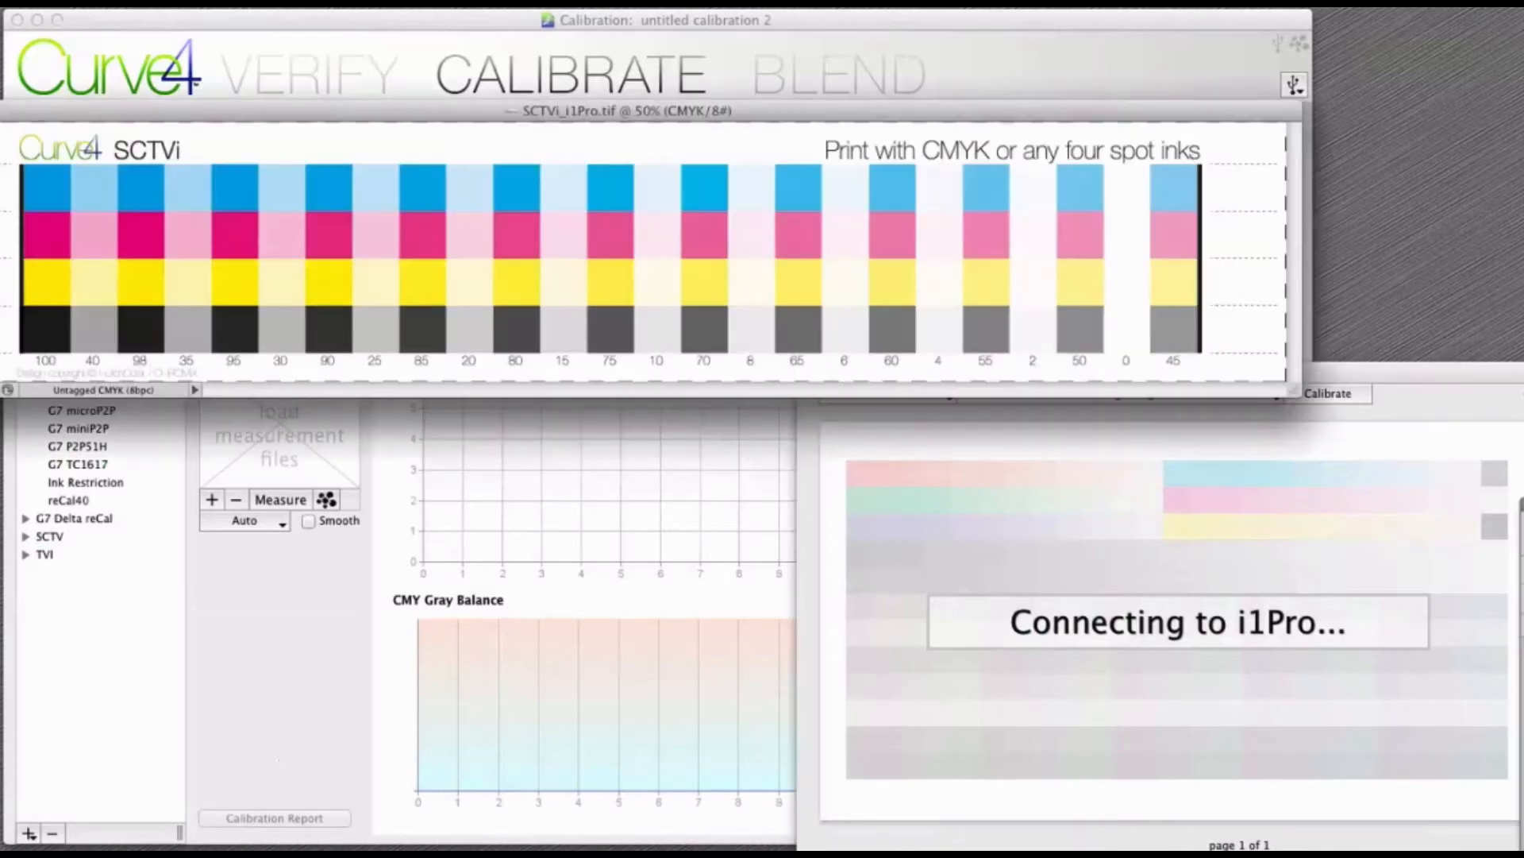
pyautogui.click(451, 3)
pyautogui.click(501, 699)
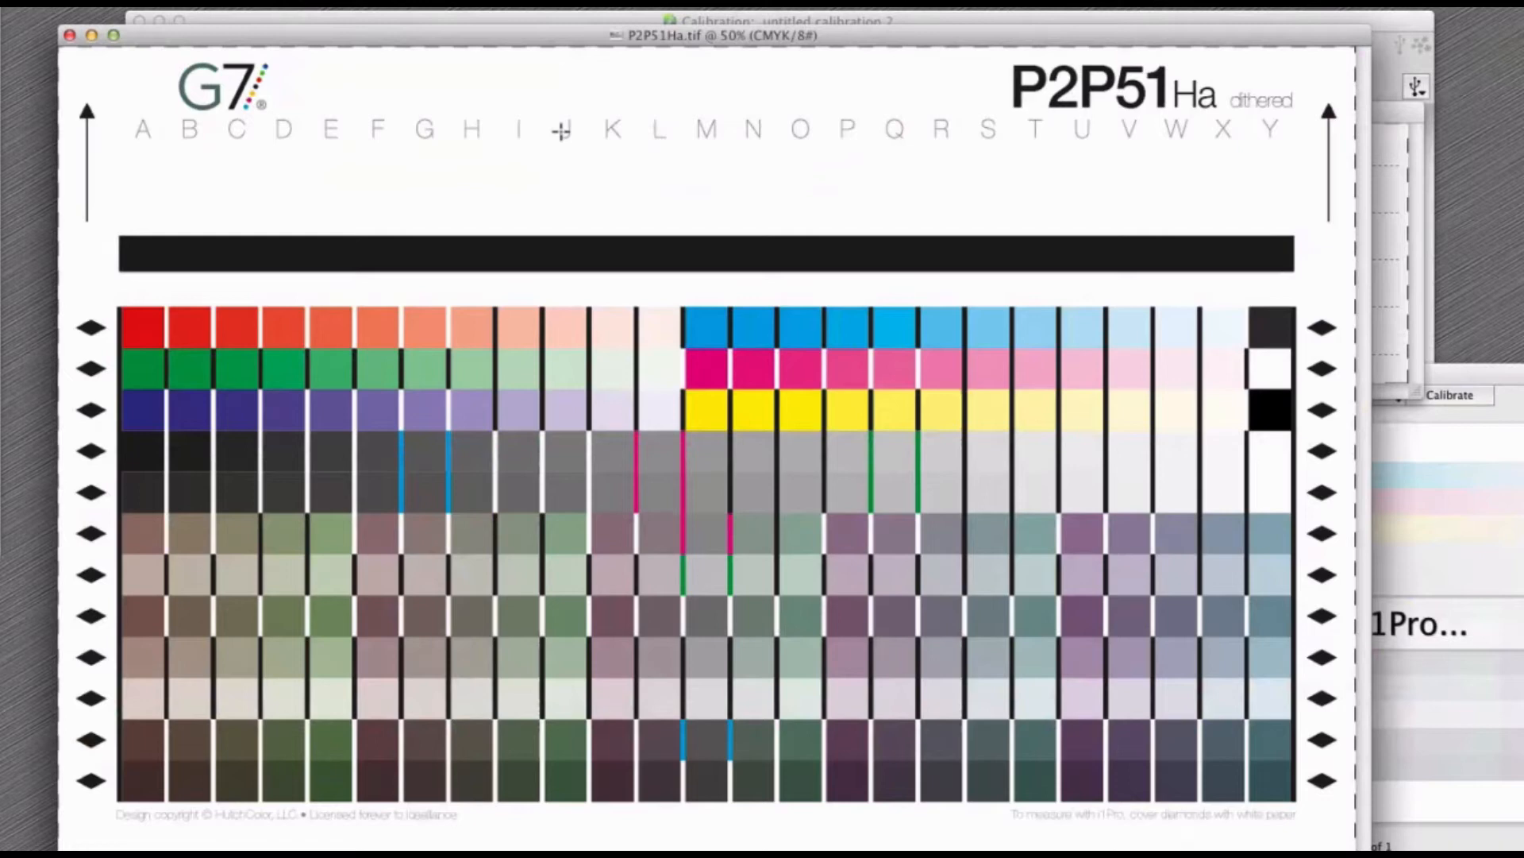
pyautogui.press('super+Tab')
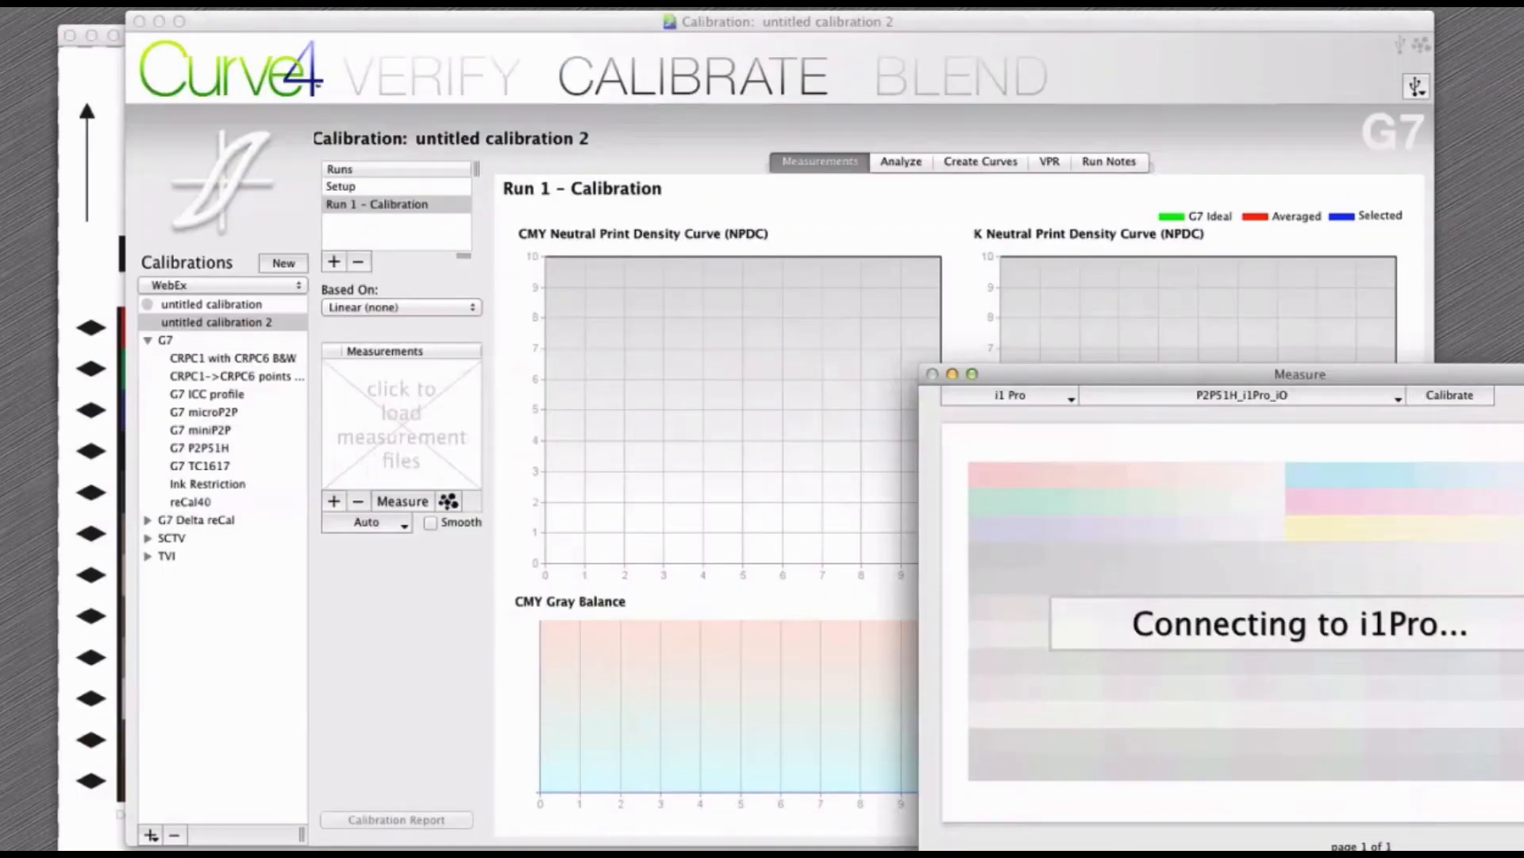
pyautogui.press('super+w')
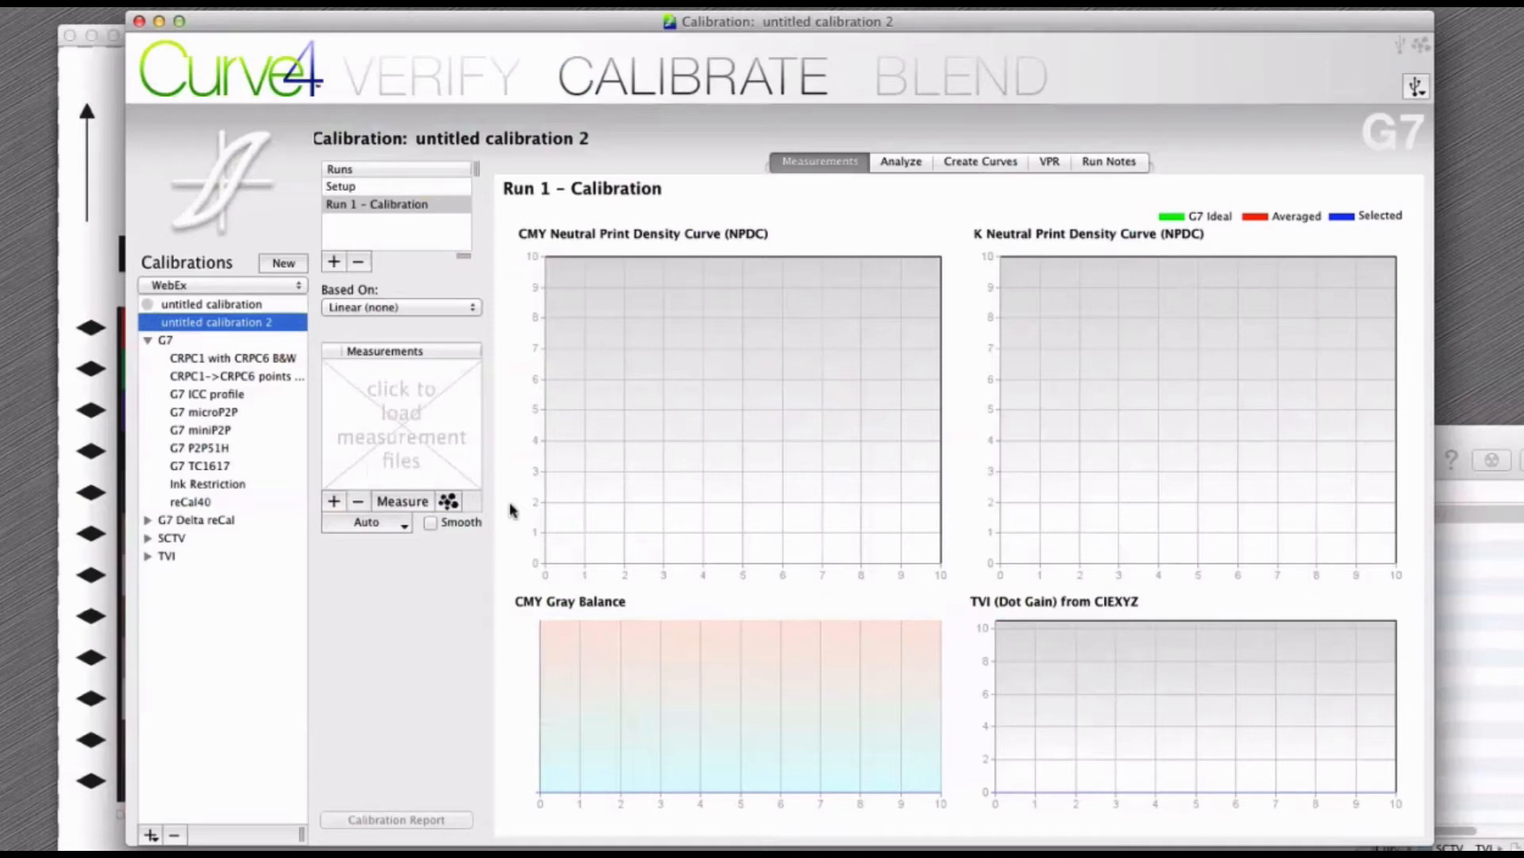
# Open Run 1 of the G7 P2P51H calibration and view the patch preview of its Cedar P2P51.txt measurement
pyautogui.click(204, 448)
pyautogui.click(397, 204)
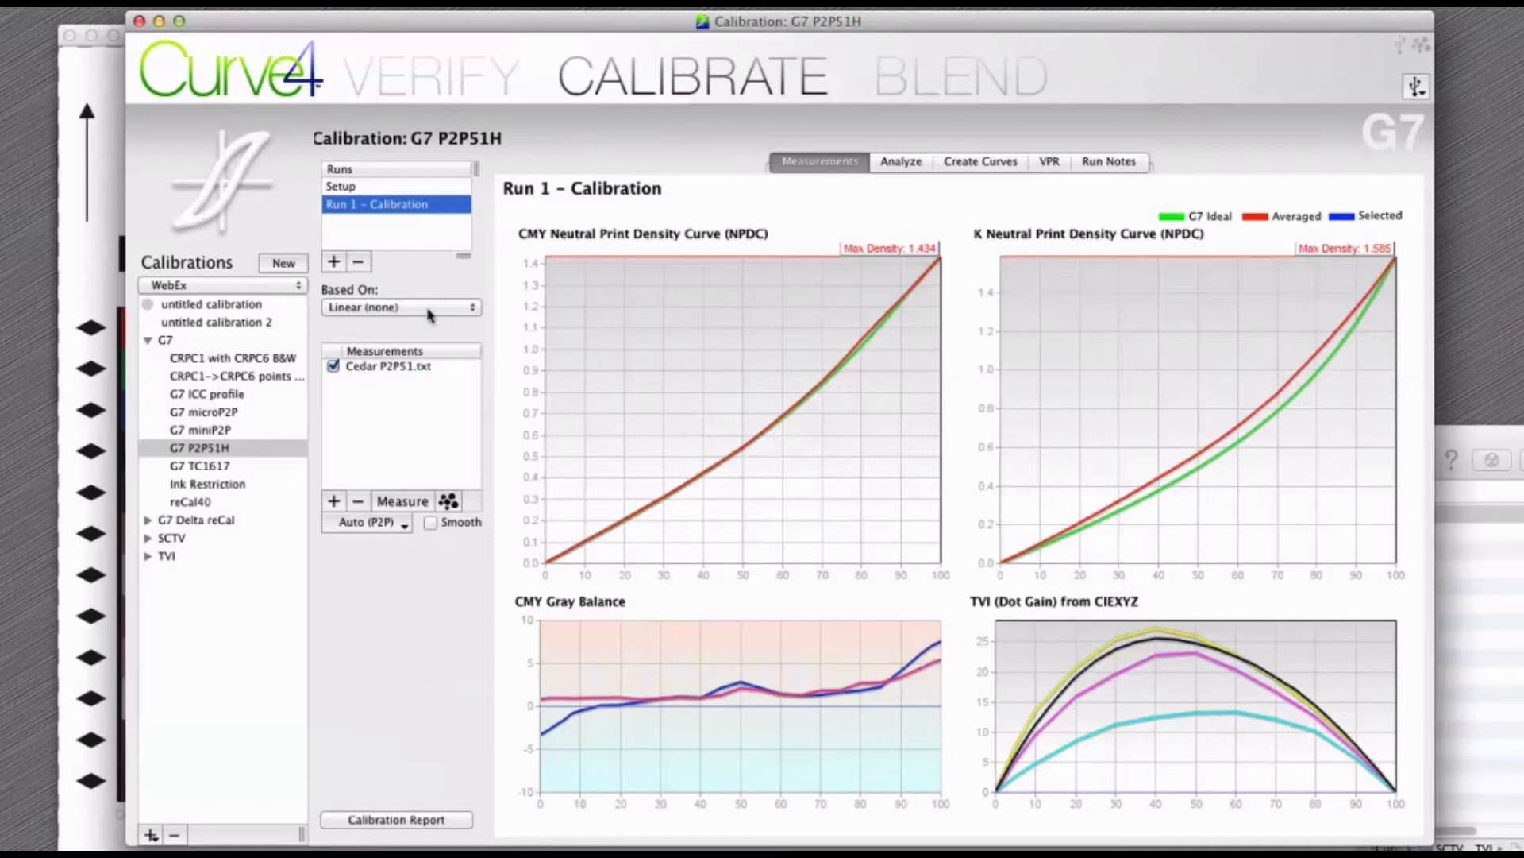
pyautogui.moveTo(387, 30); pyautogui.dragTo(491, 0)
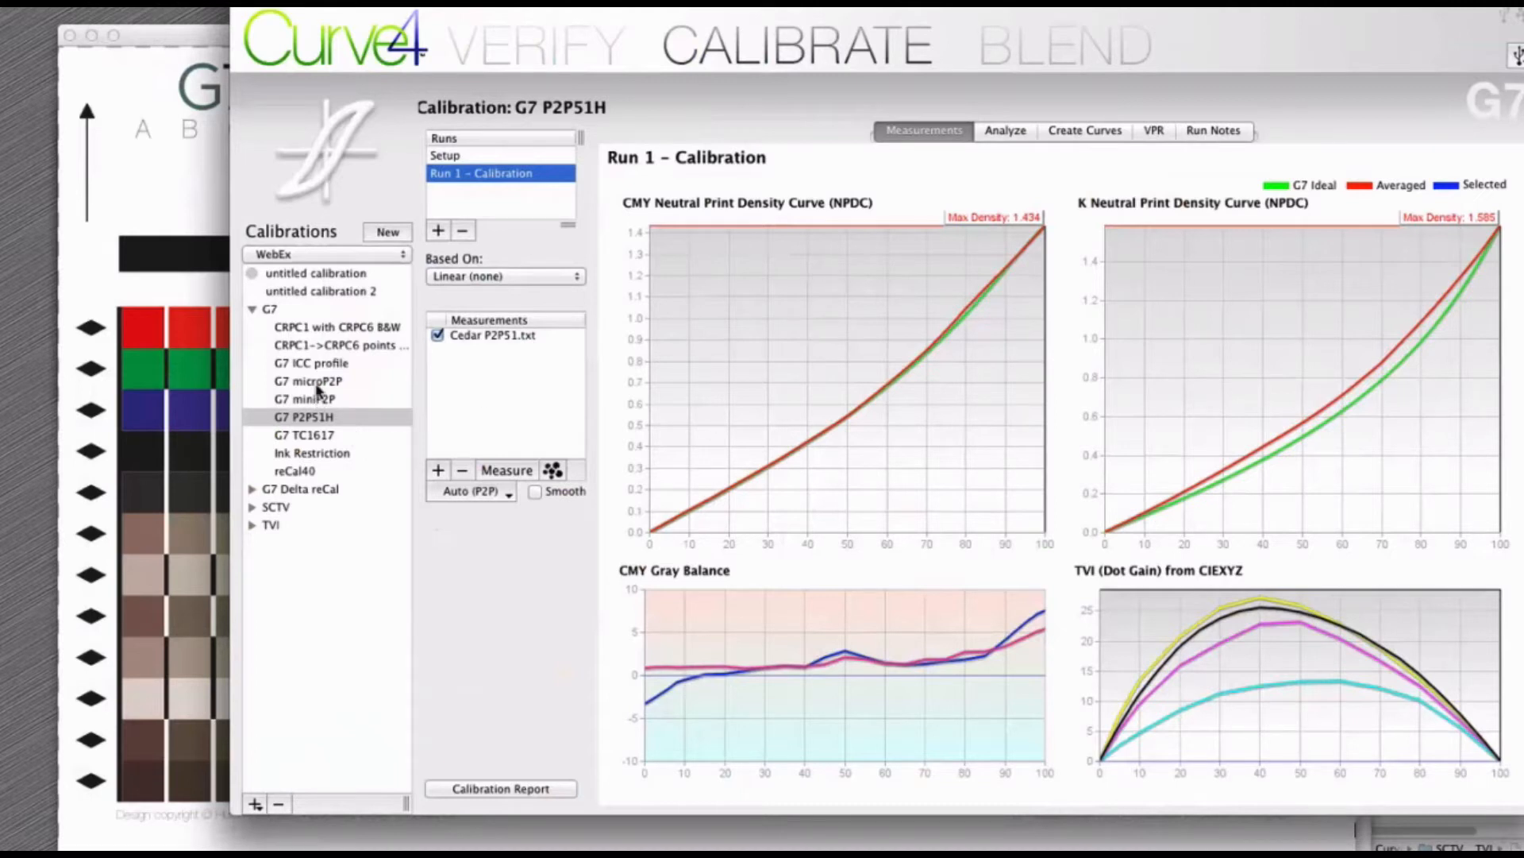
pyautogui.click(471, 339)
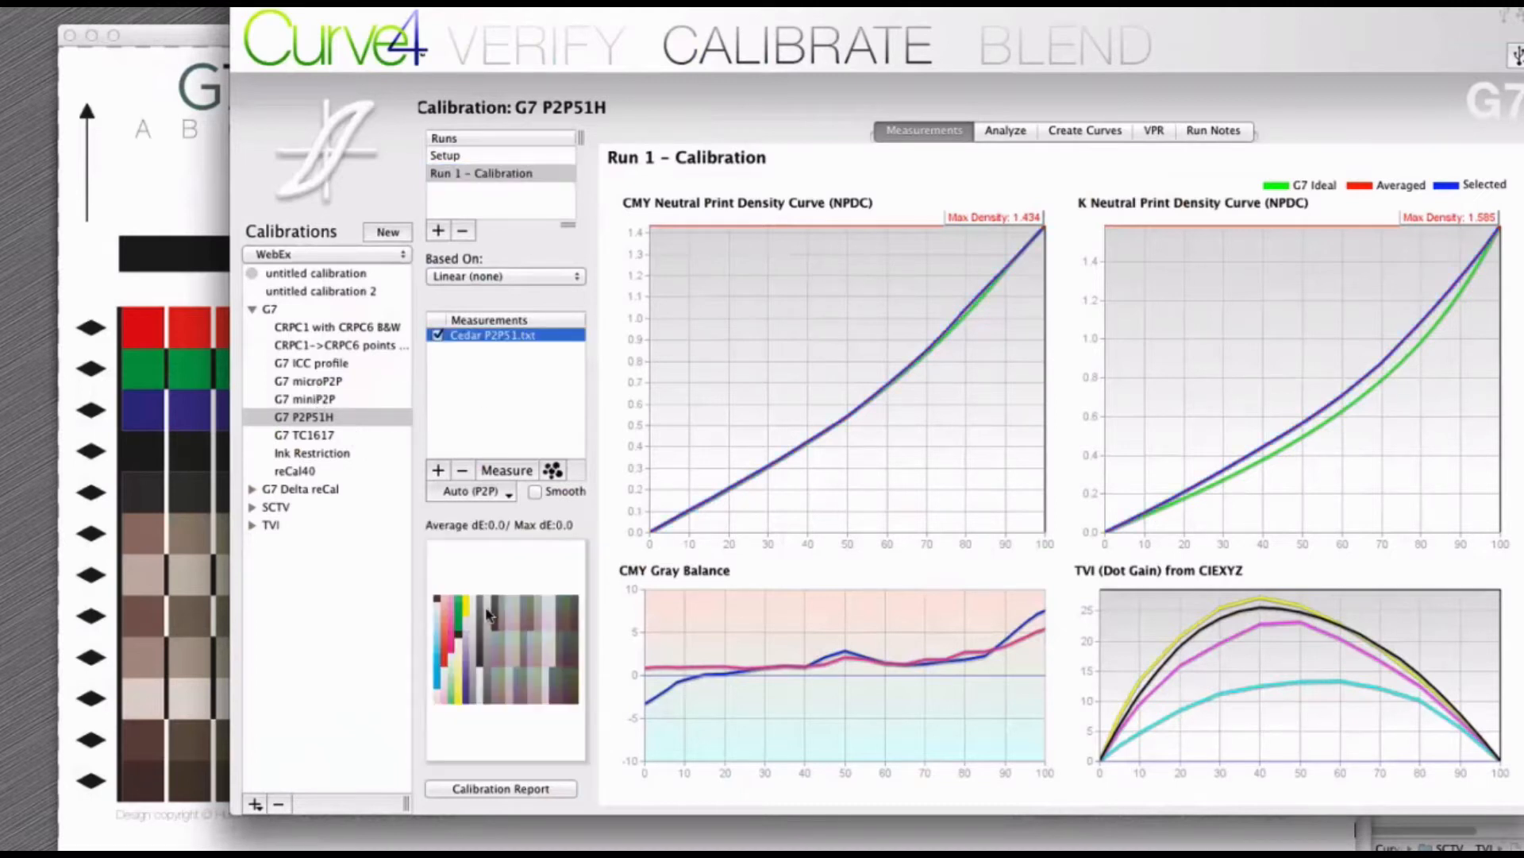
# Open Run 1 of the G7 microP2P calibration and view the patch preview of its Cedar microP2P.txt measurement
pyautogui.click(315, 383)
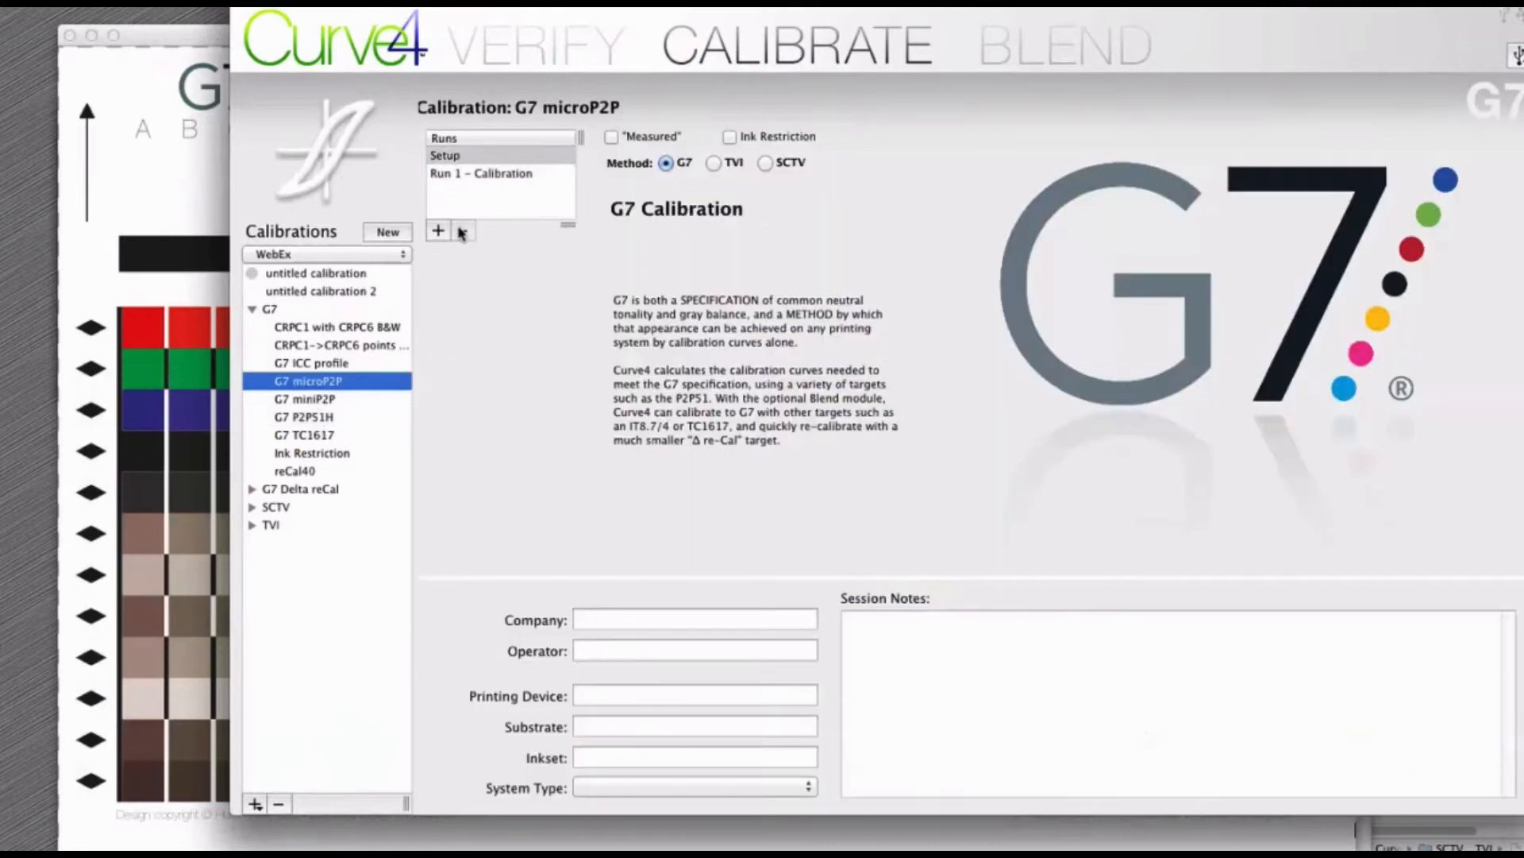
pyautogui.click(504, 173)
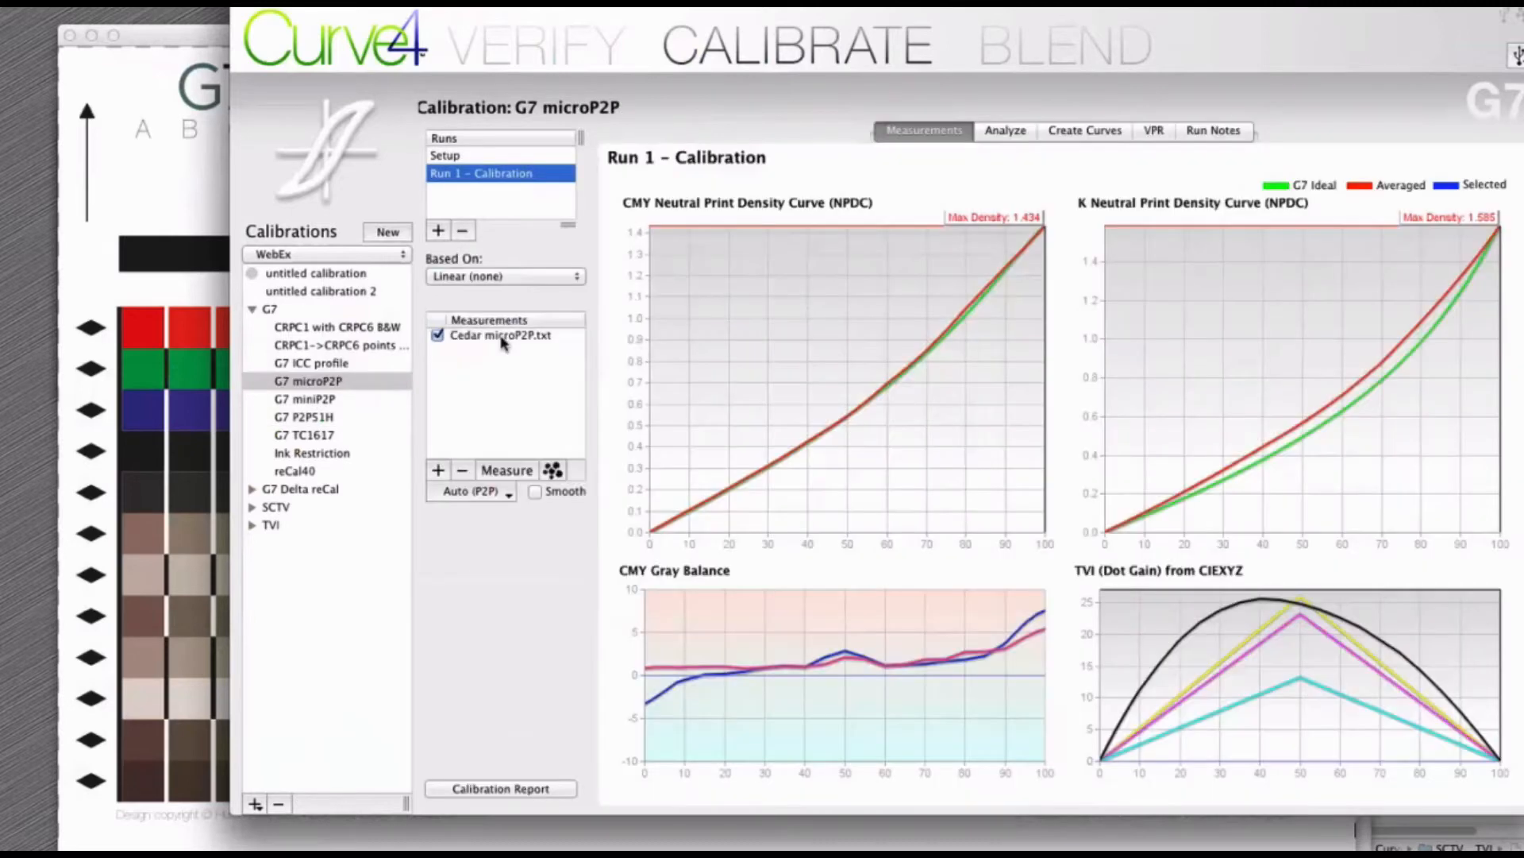
pyautogui.click(501, 335)
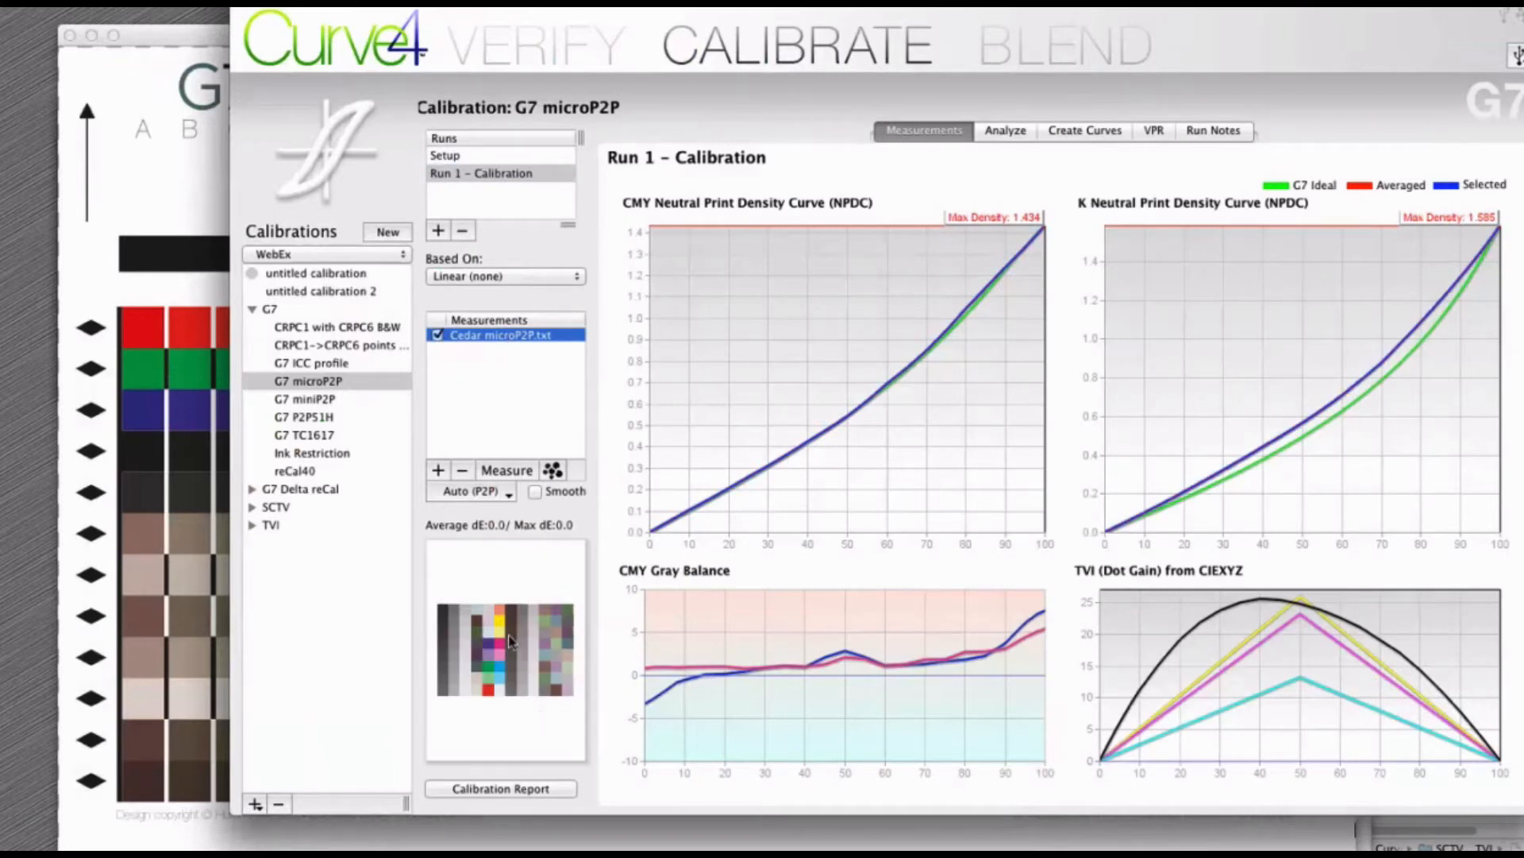
# Open Run 1 of the G7 miniP2P calibration and view the patch preview of its Cedar miniP2P.txt measurement
pyautogui.click(302, 398)
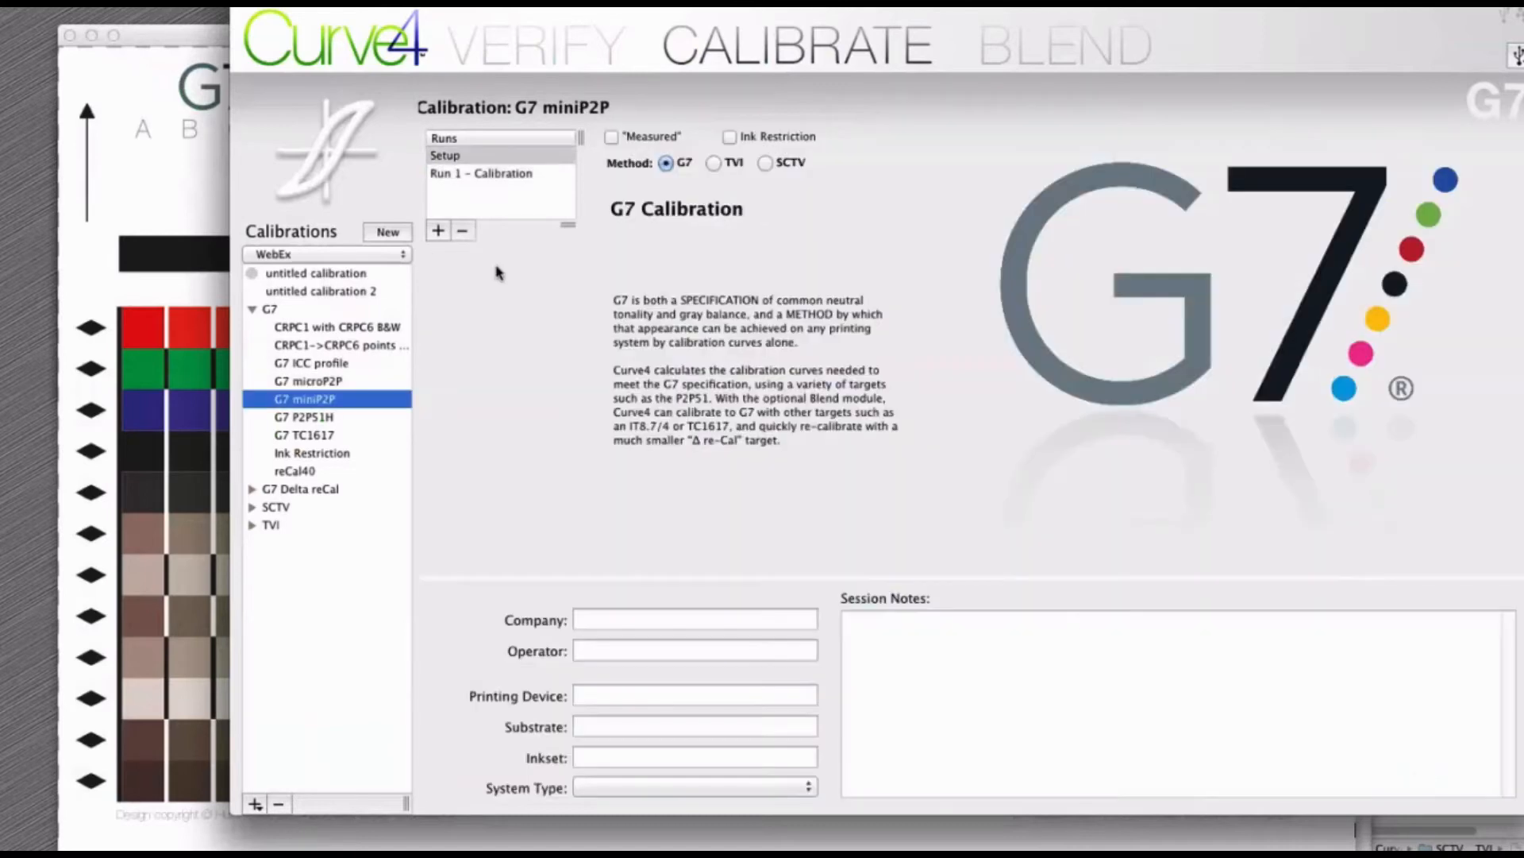
pyautogui.click(505, 173)
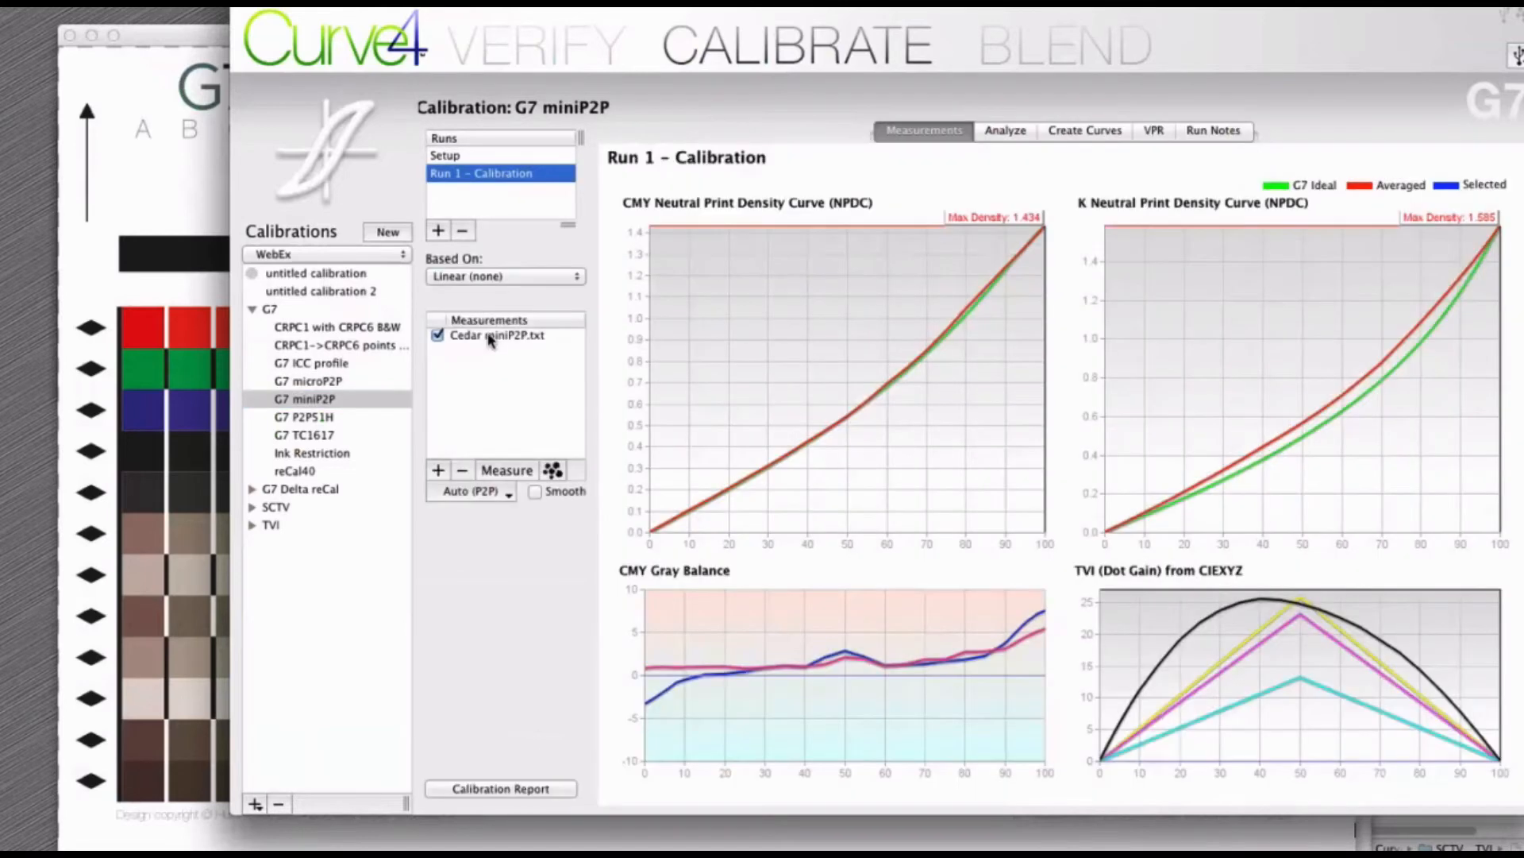
pyautogui.click(489, 336)
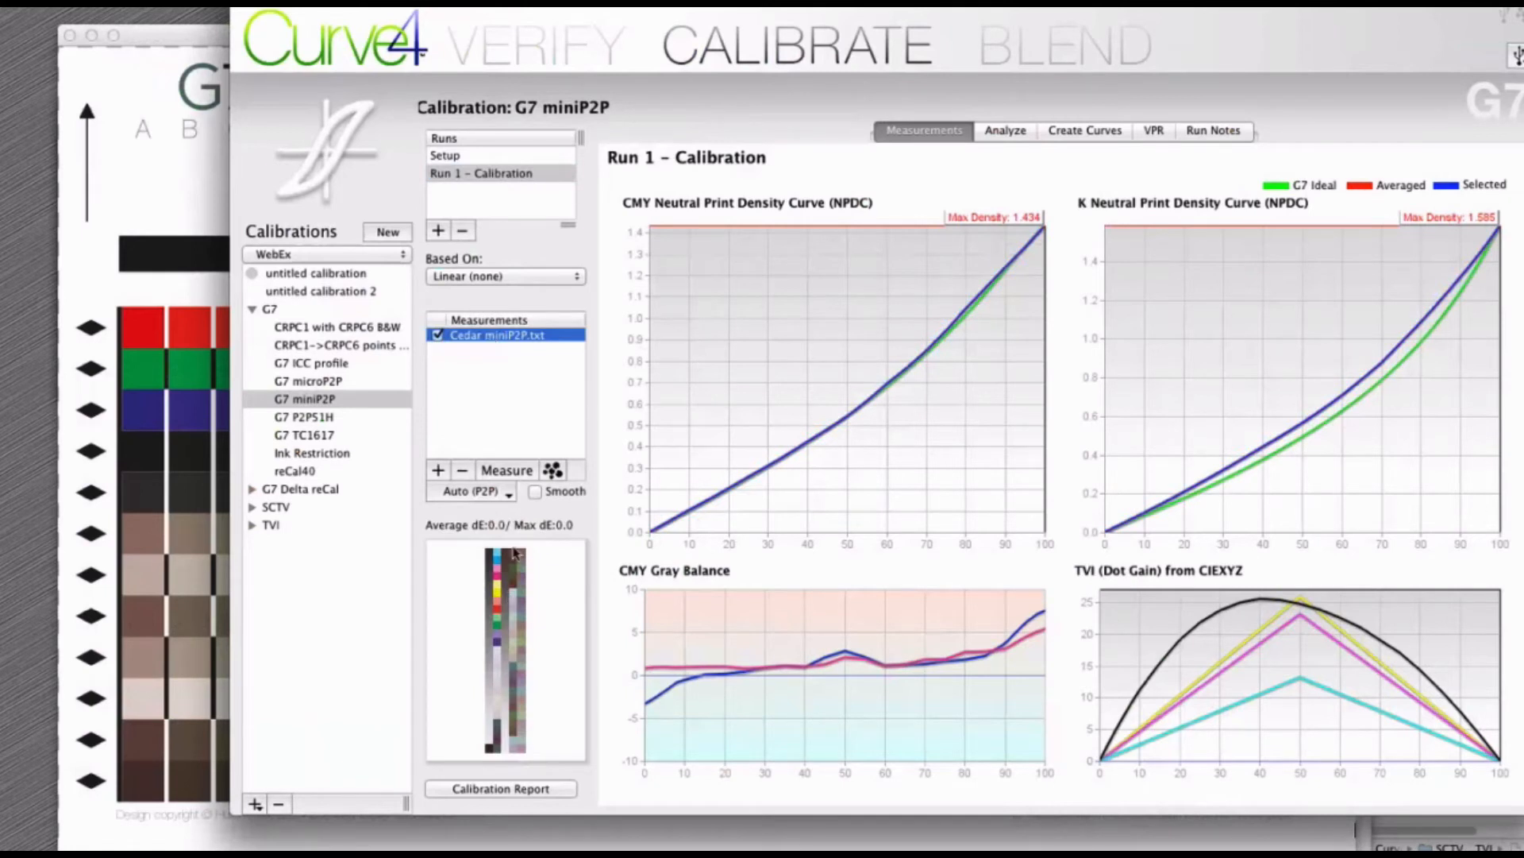
# Compare the measurement graphs and patch layouts of the G7 microP2P, G7 miniP2P and G7 P2P51H calibrations
pyautogui.click(313, 384)
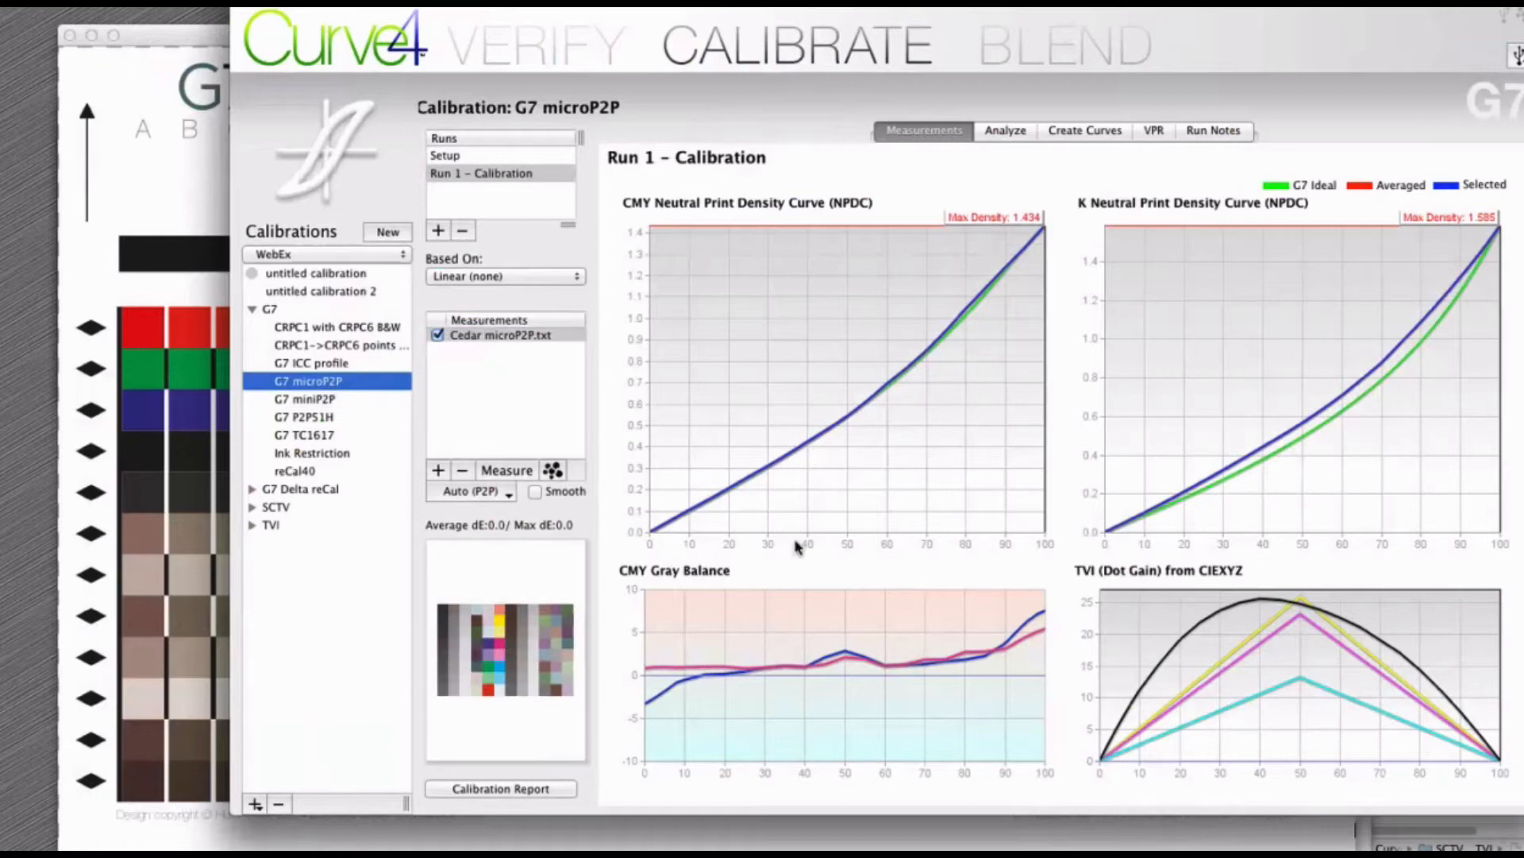
pyautogui.click(318, 400)
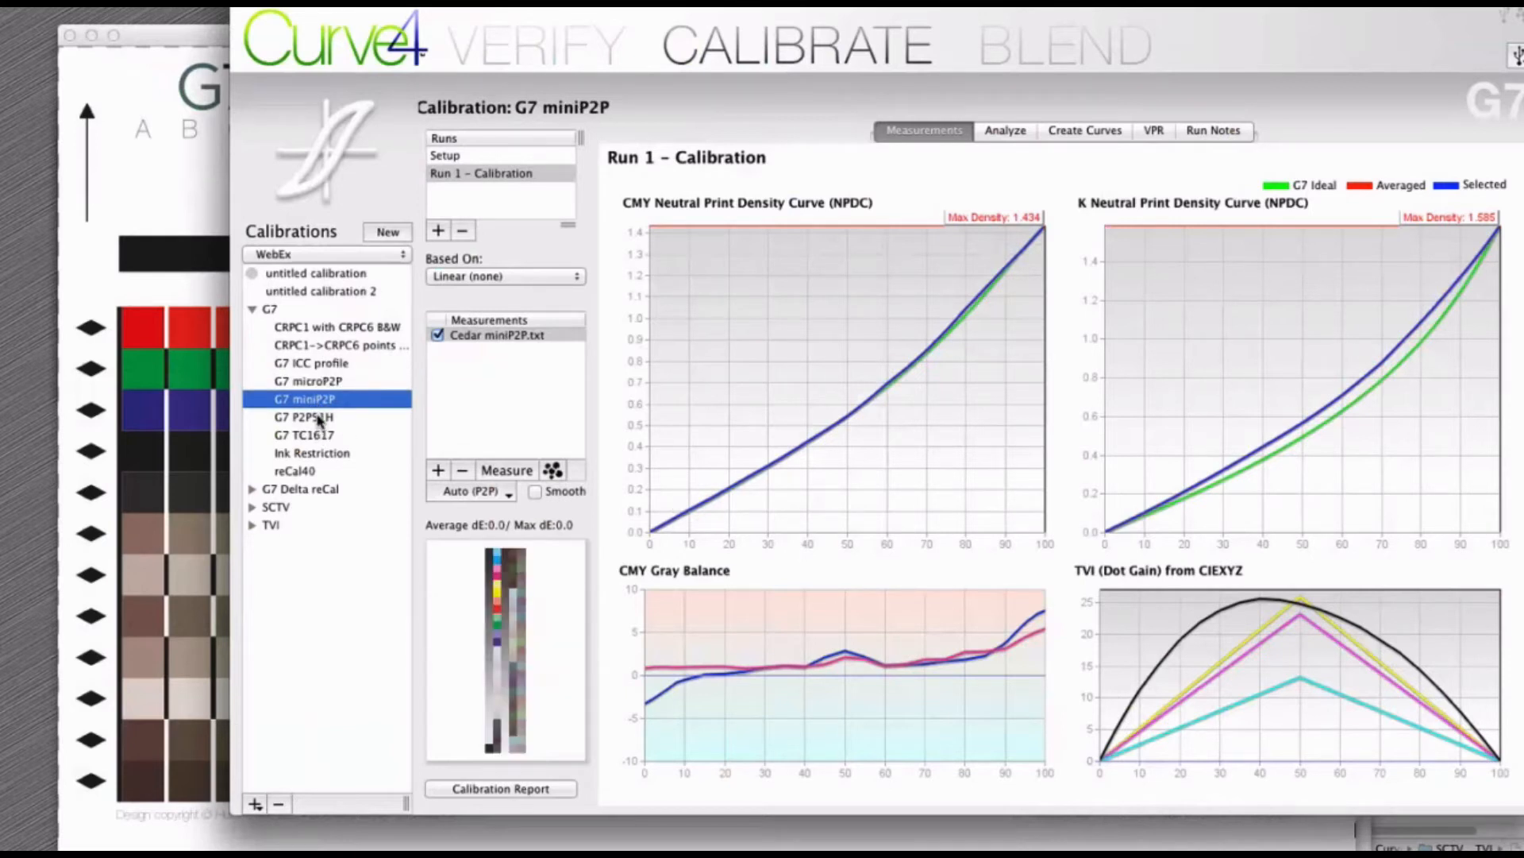
pyautogui.click(318, 418)
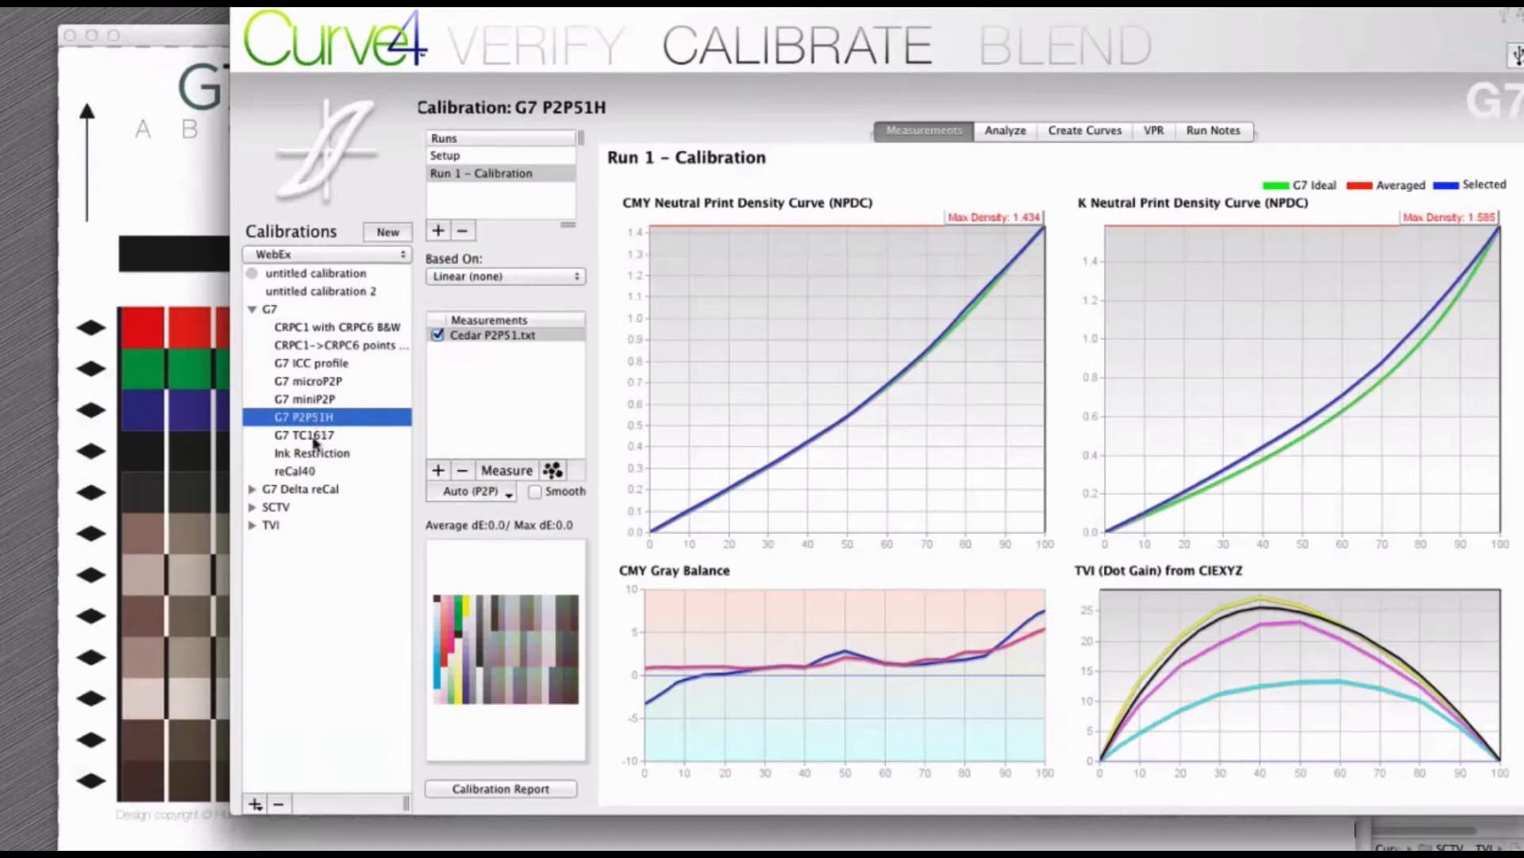
# Compare the output curves and control points of the G7 P2P51H calibration with those of G7 microP2P
pyautogui.click(1091, 132)
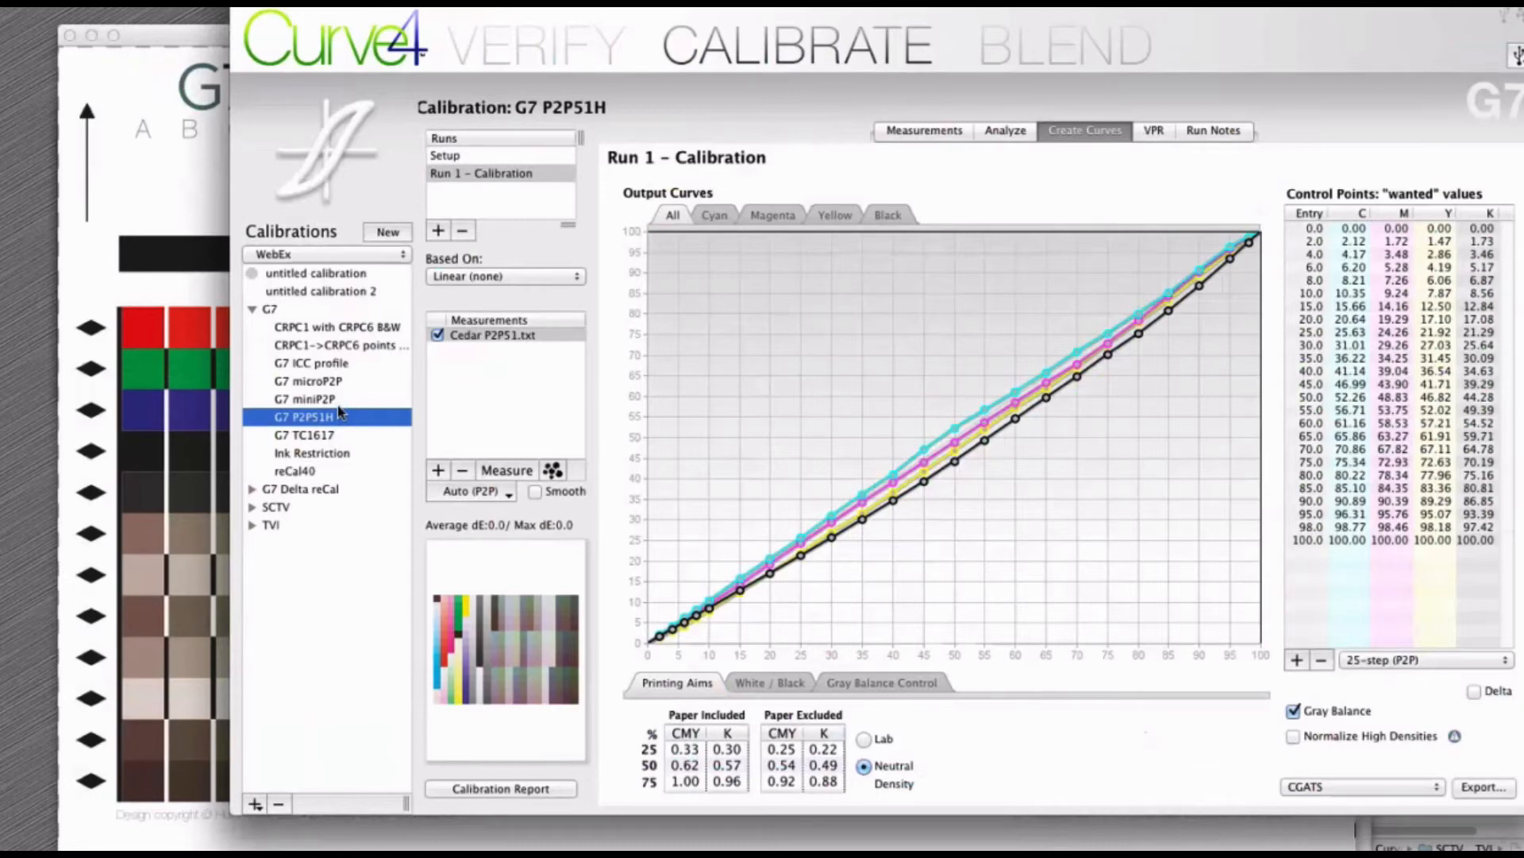
pyautogui.click(334, 383)
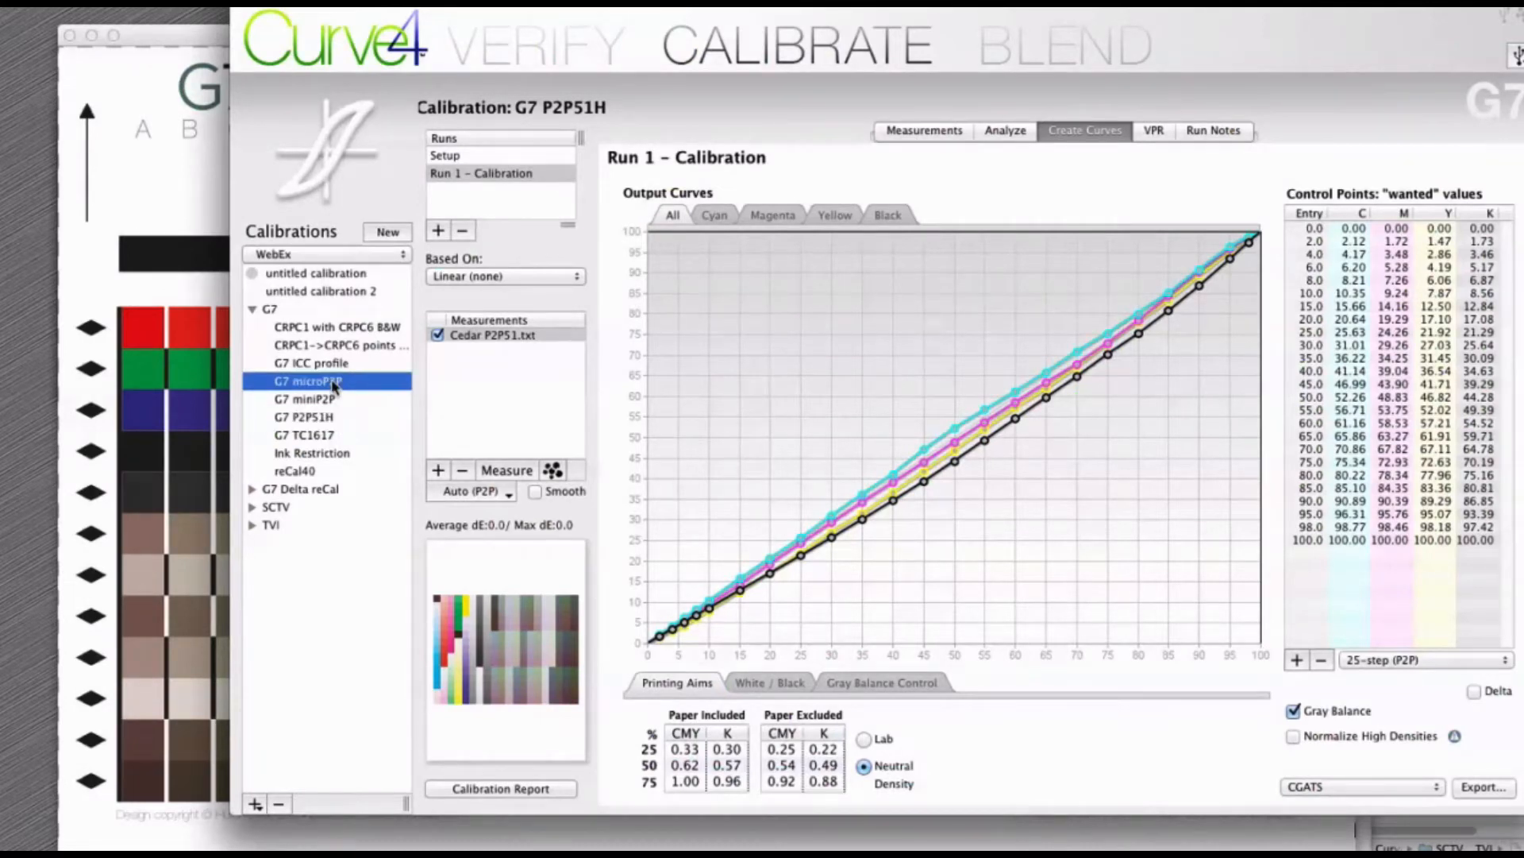
pyautogui.click(1085, 130)
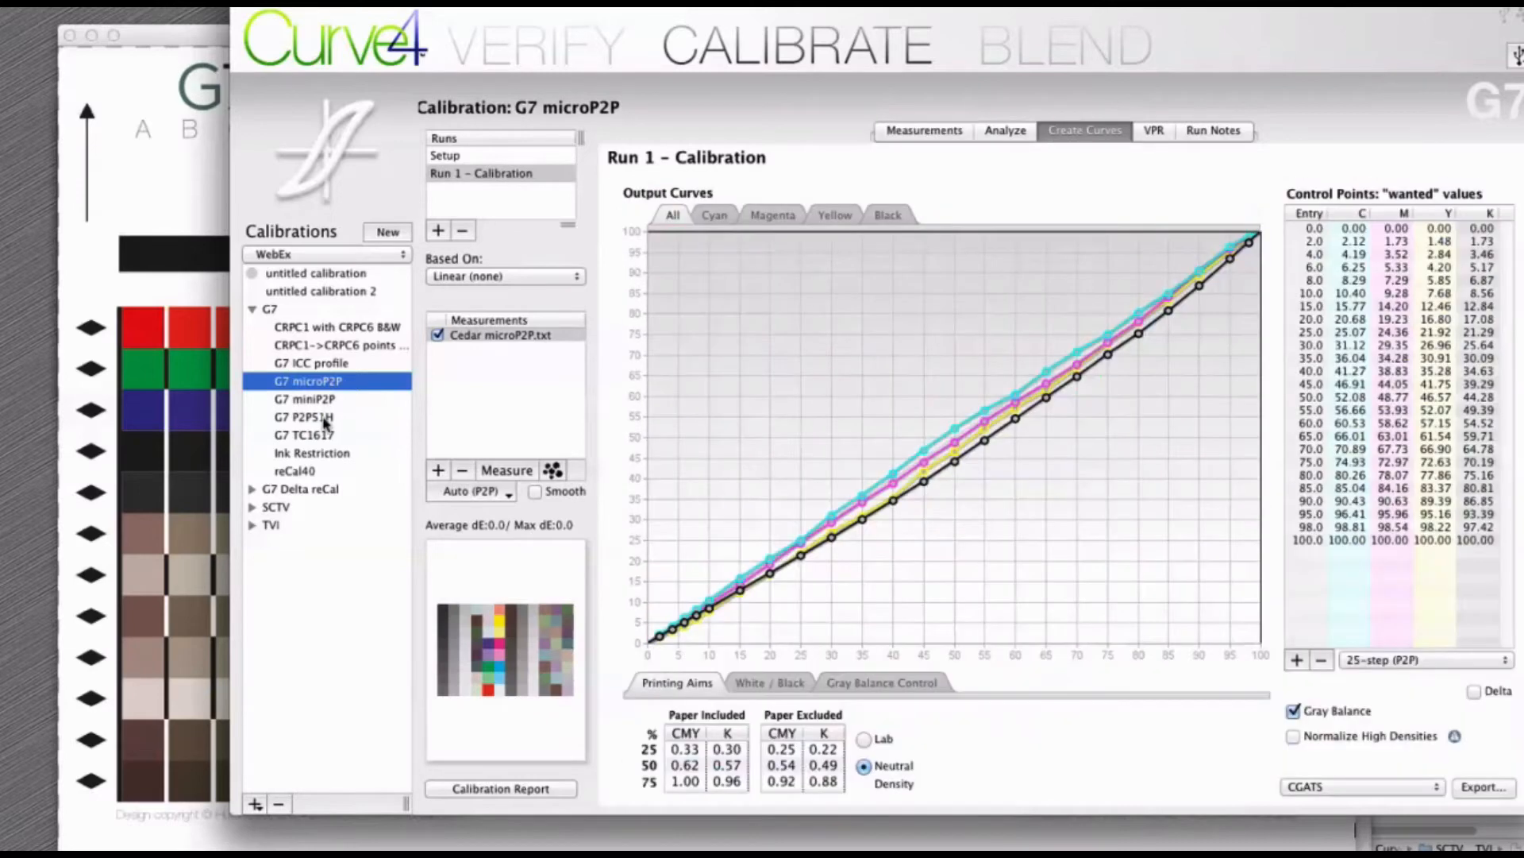
pyautogui.click(325, 416)
pyautogui.click(326, 383)
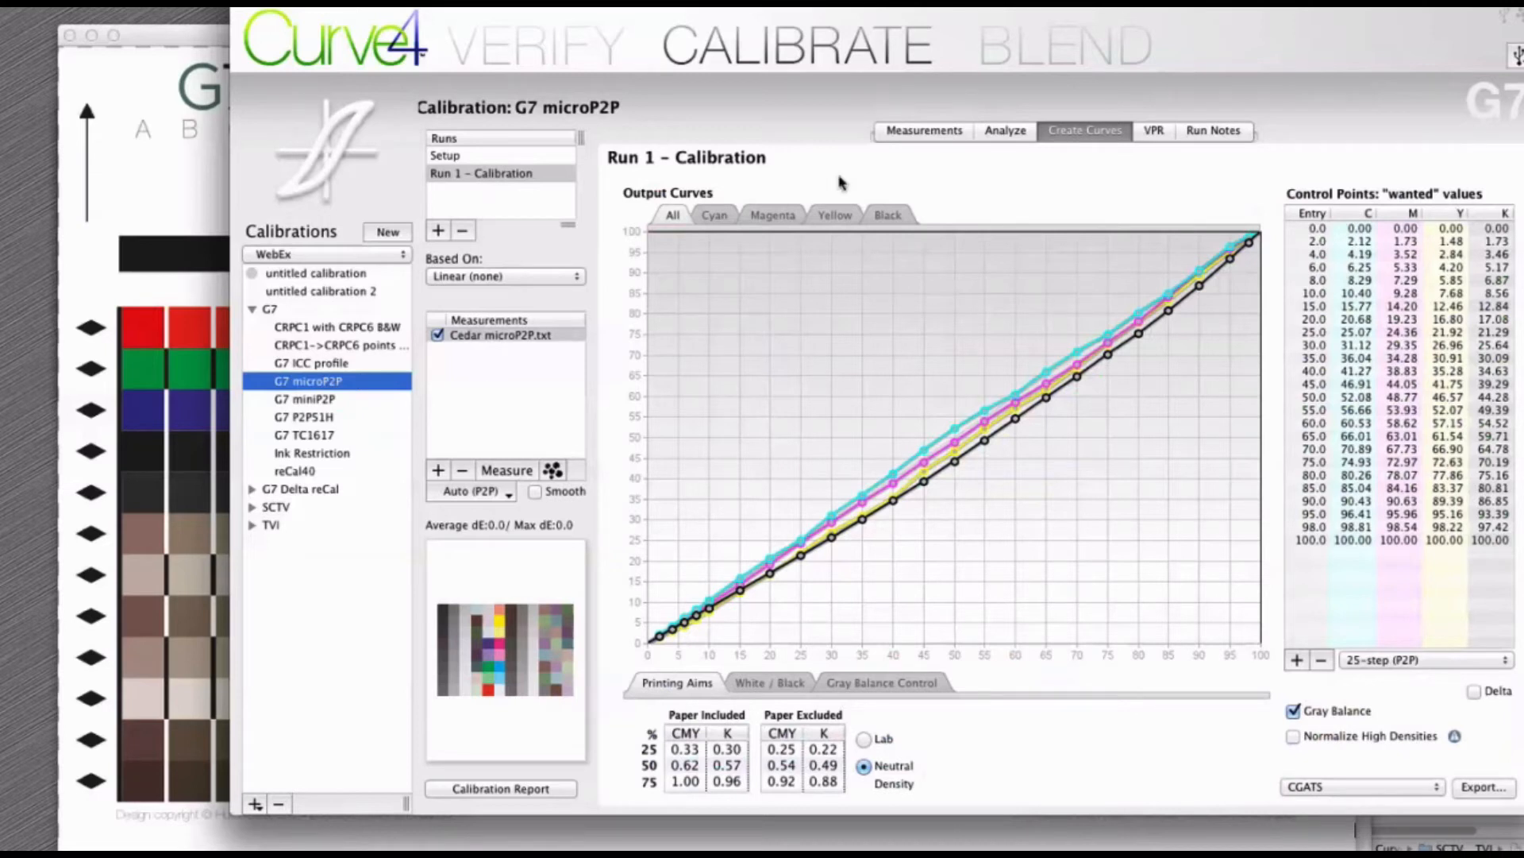
# Enable Ink Restriction for the G7 microP2P calibration and load the P2P51_iris.txt measurement from the Ink Restriction folder
pyautogui.click(463, 157)
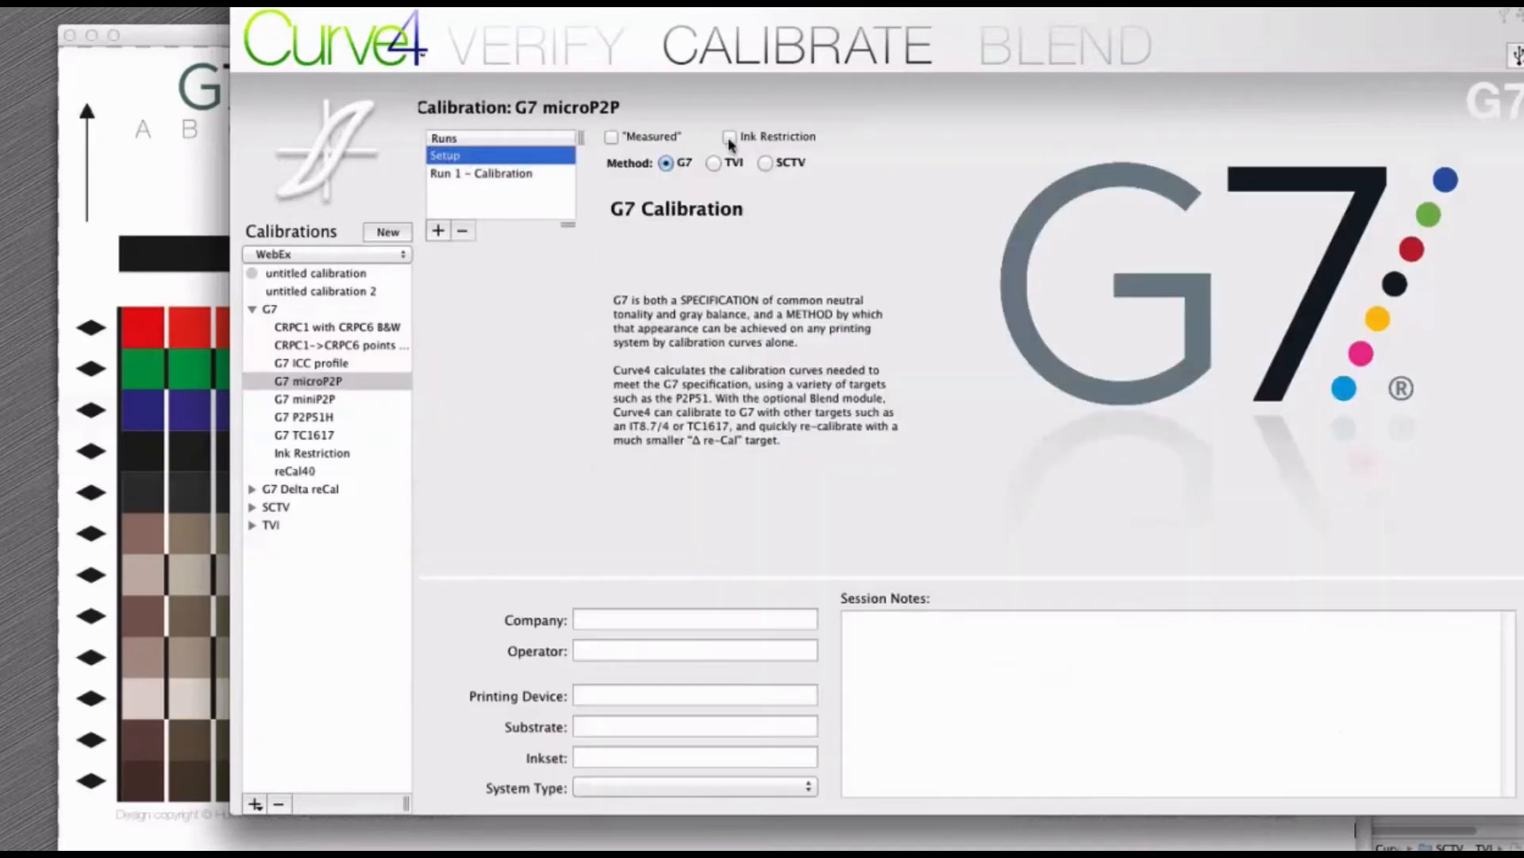
pyautogui.click(729, 138)
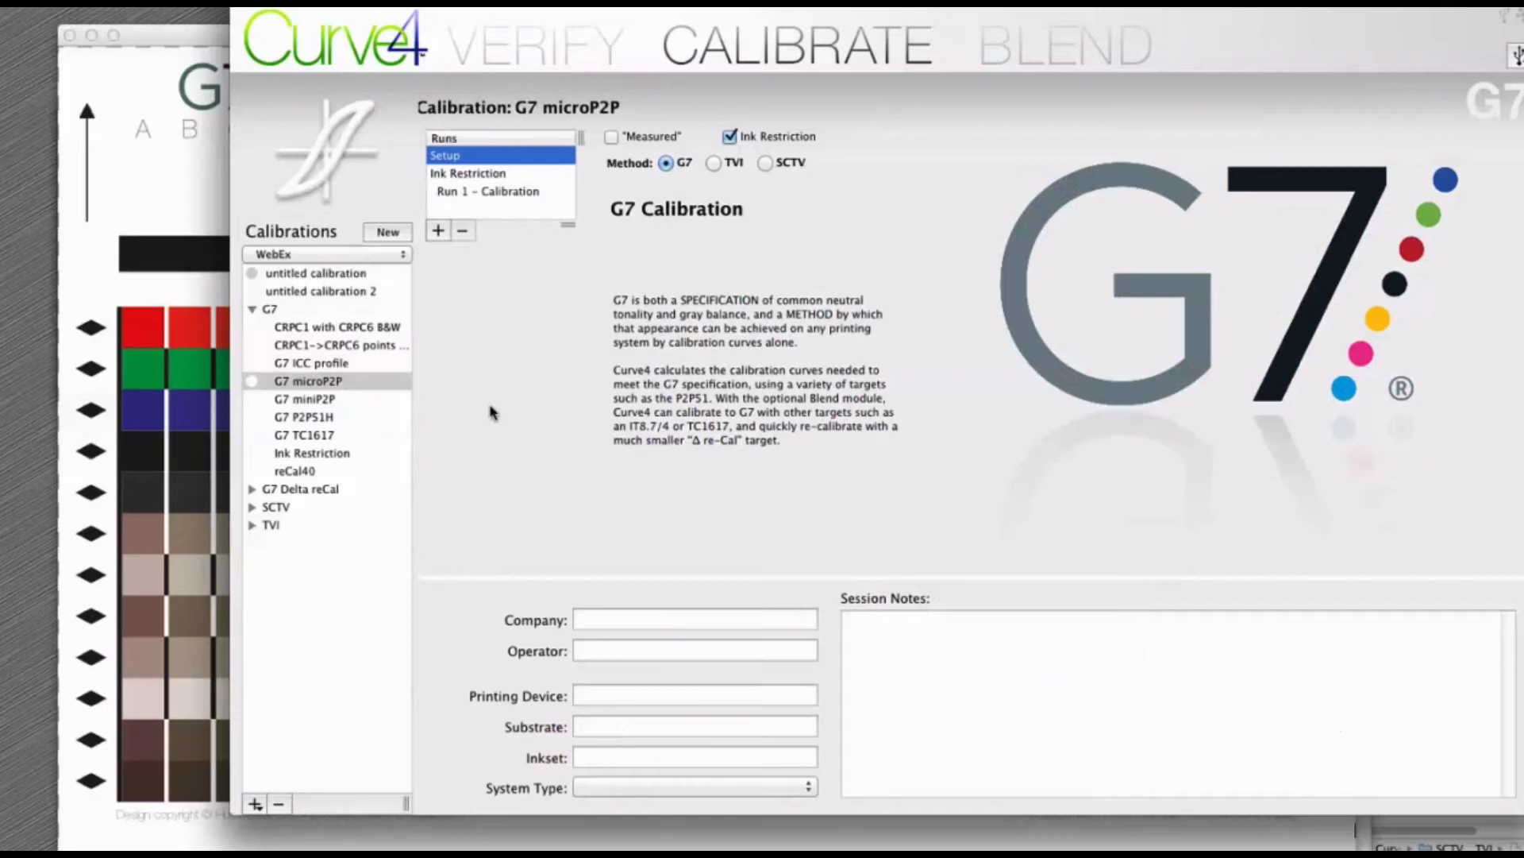
pyautogui.click(493, 176)
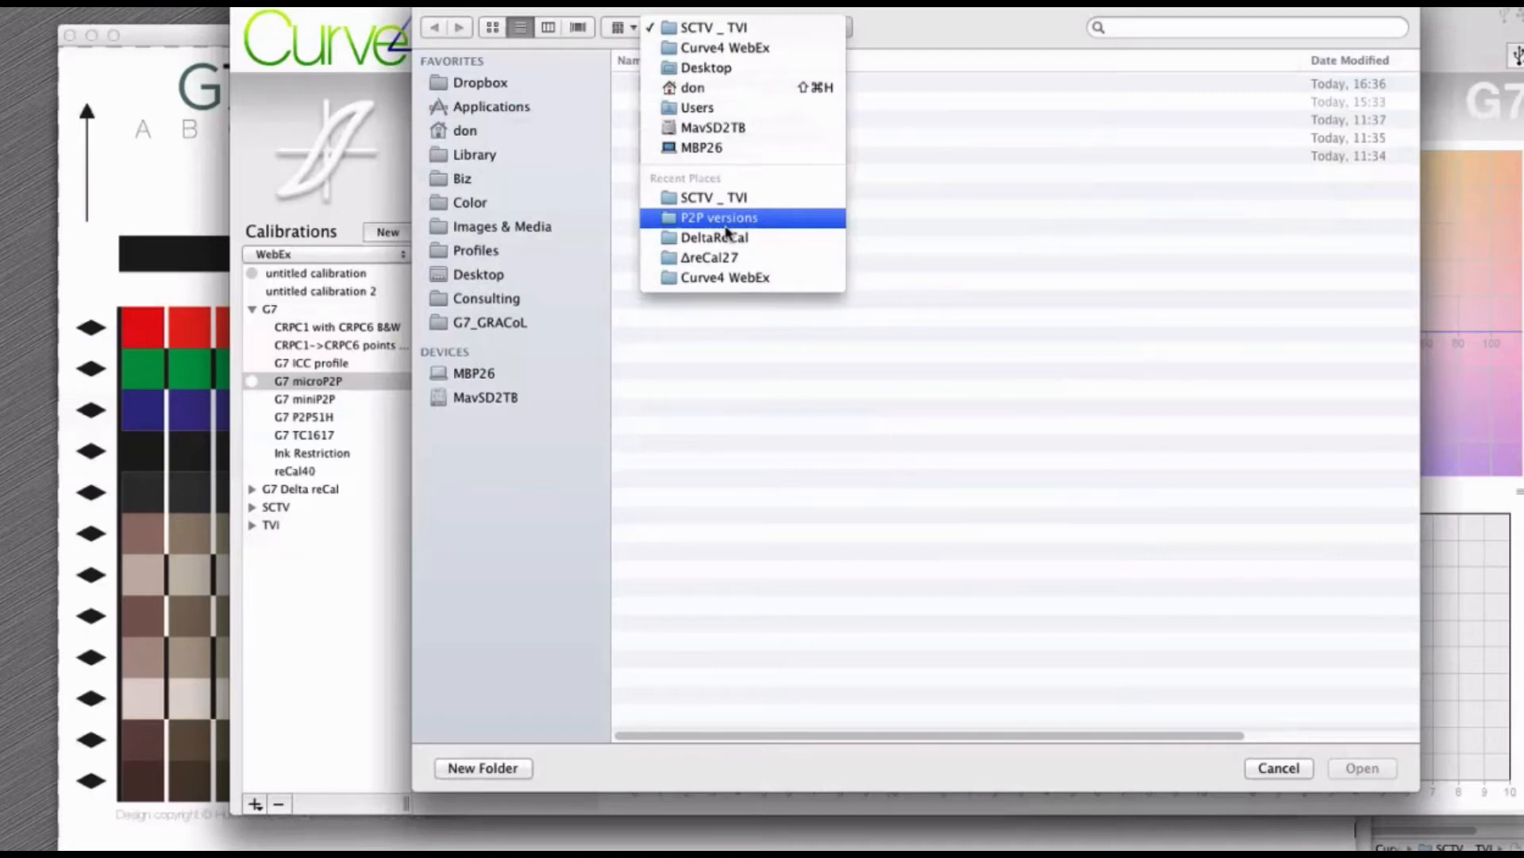
pyautogui.click(725, 277)
pyautogui.doubleClick(669, 173)
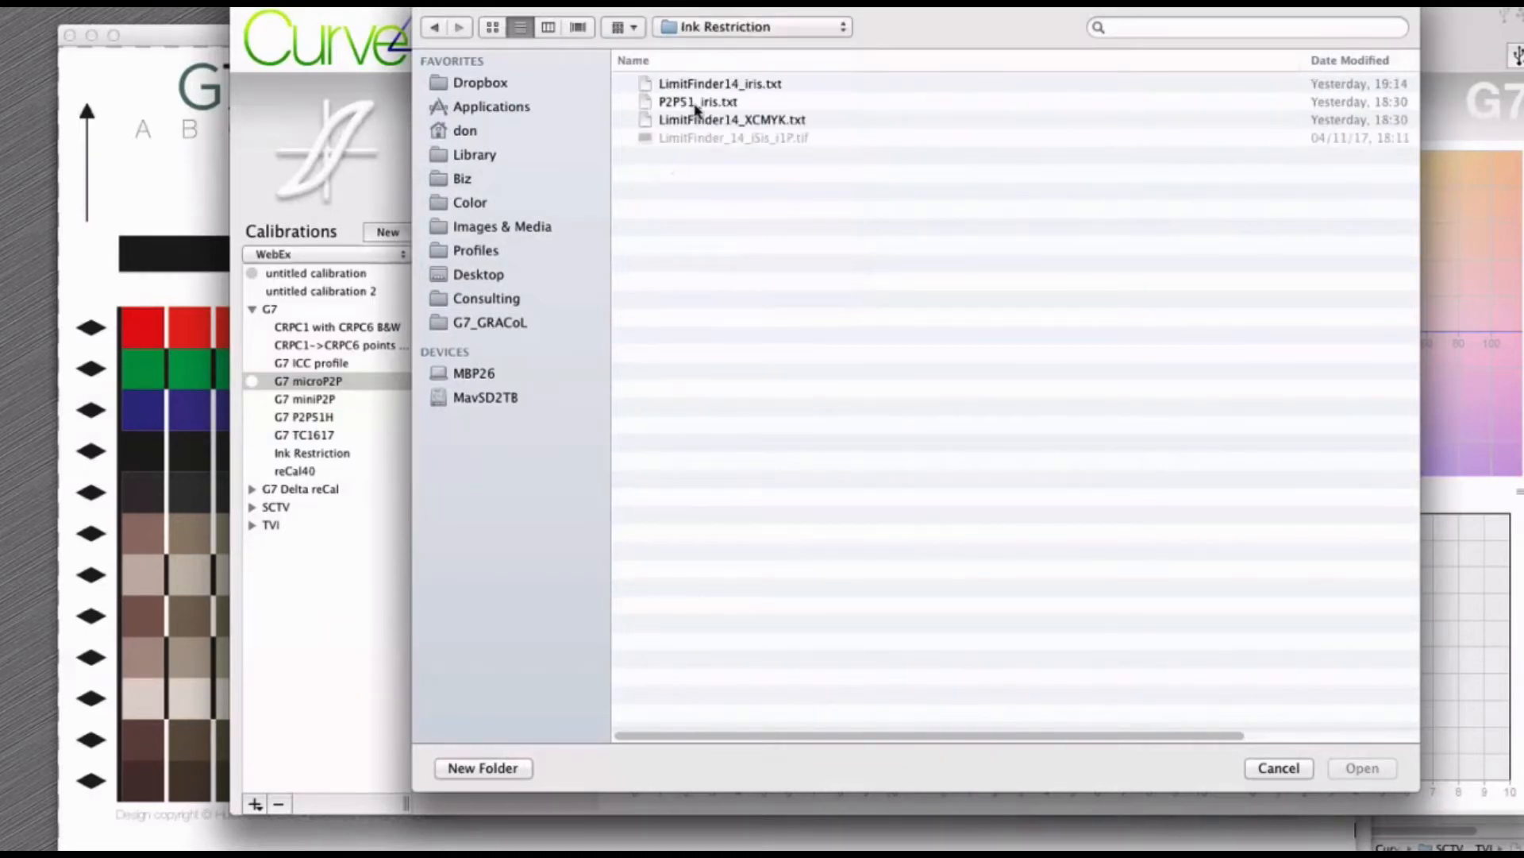
pyautogui.click(697, 103)
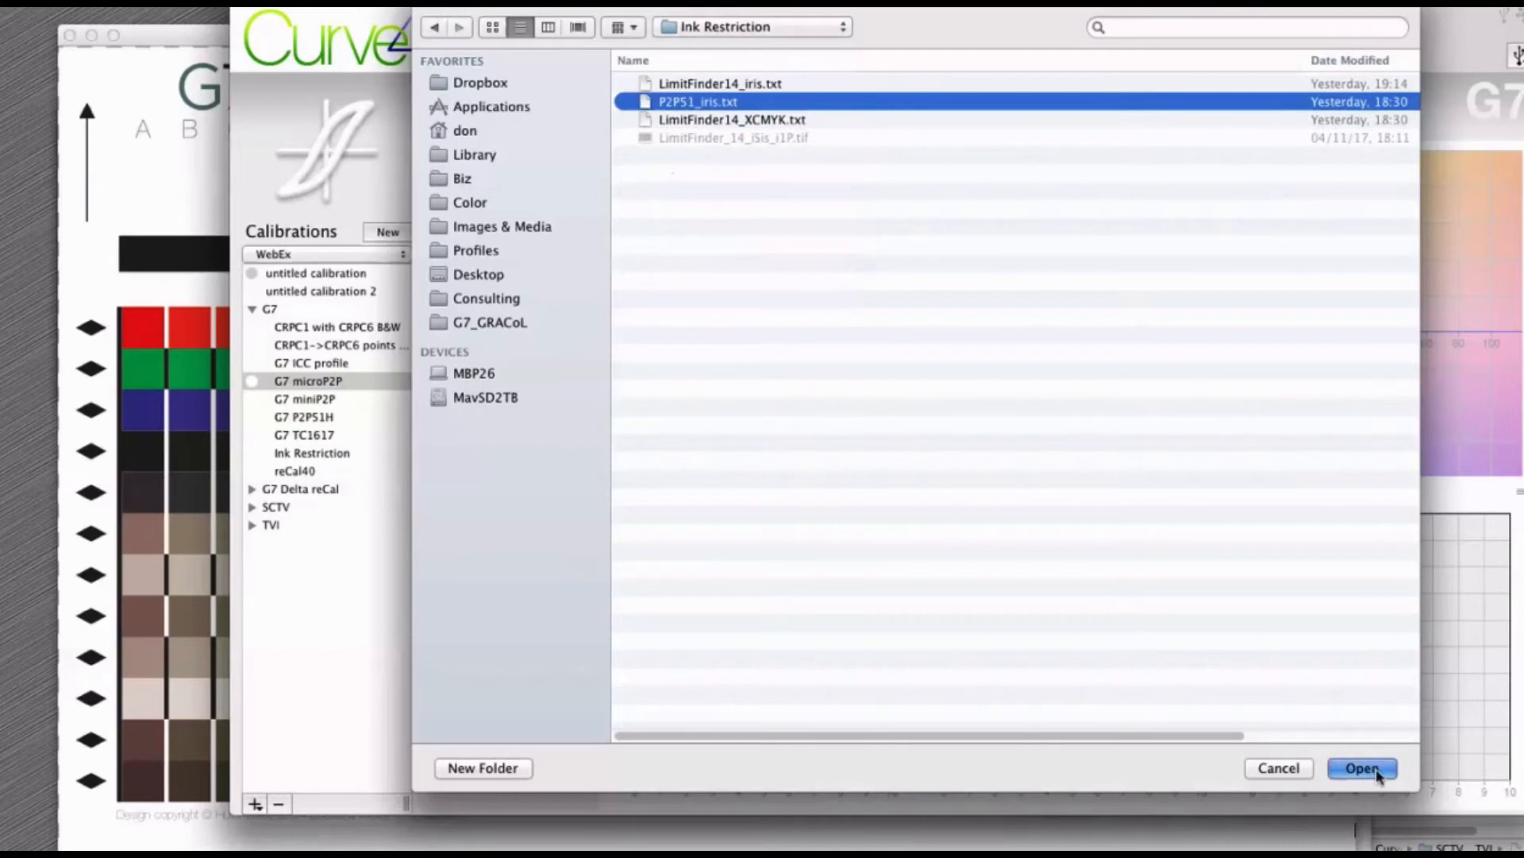
pyautogui.click(1362, 769)
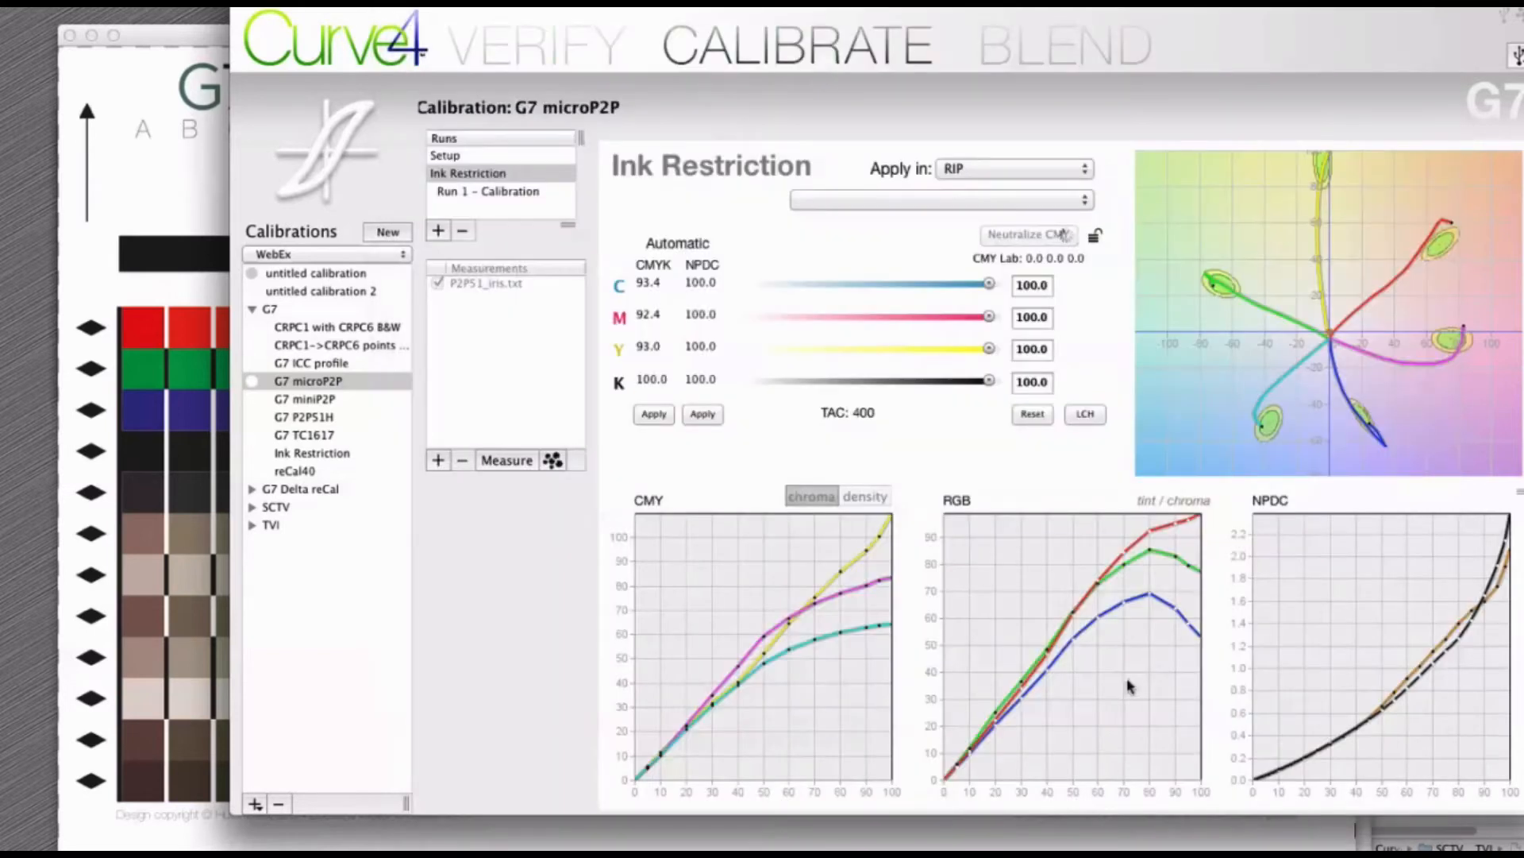
# Neutralize the CMY ink limits in the ink restriction and close the target image window open behind Curve4
pyautogui.moveTo(1130, 686)
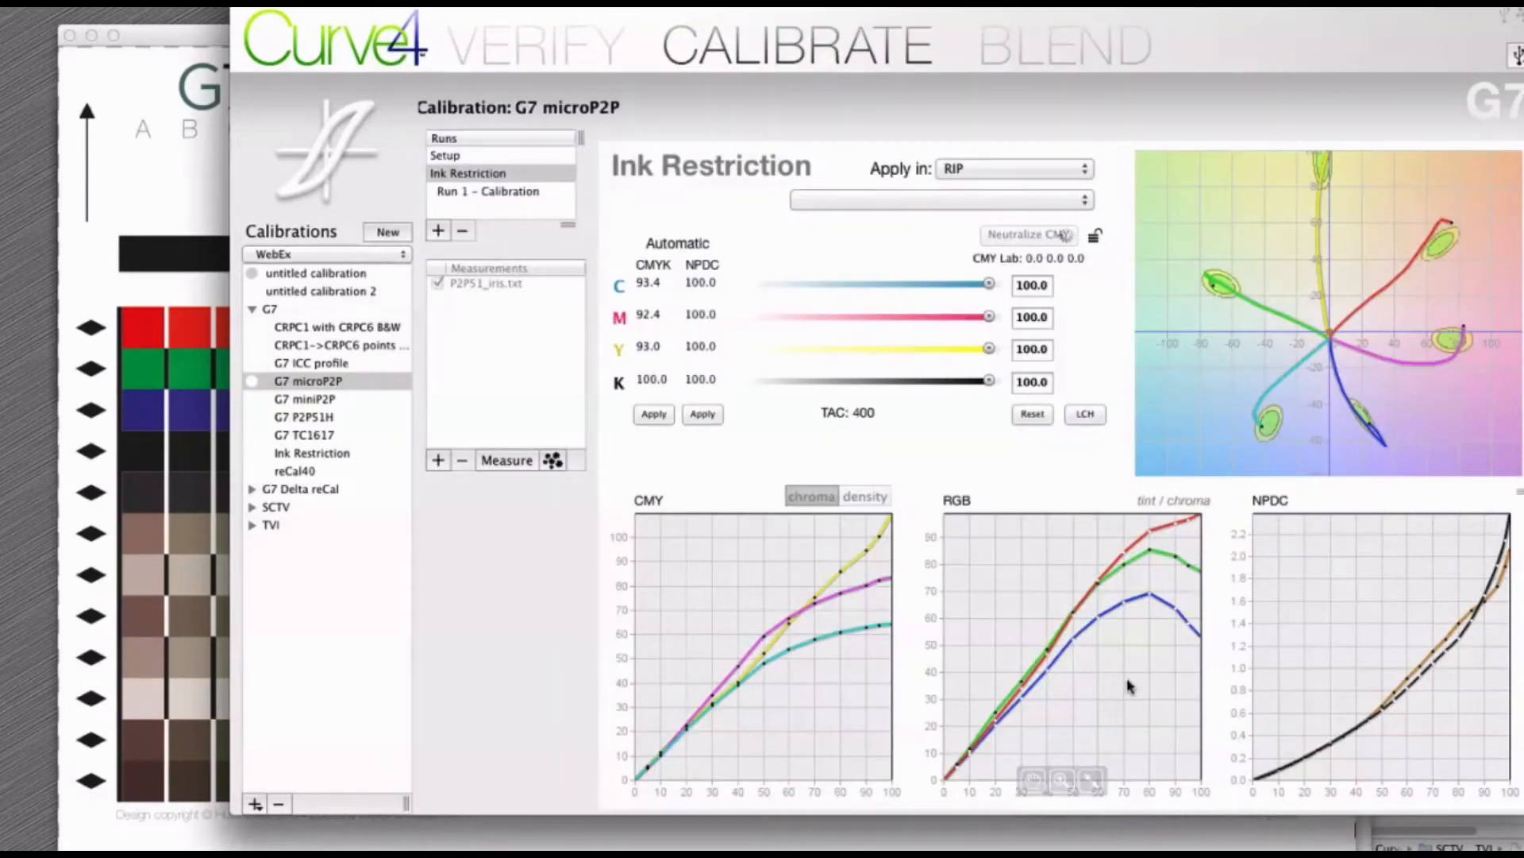
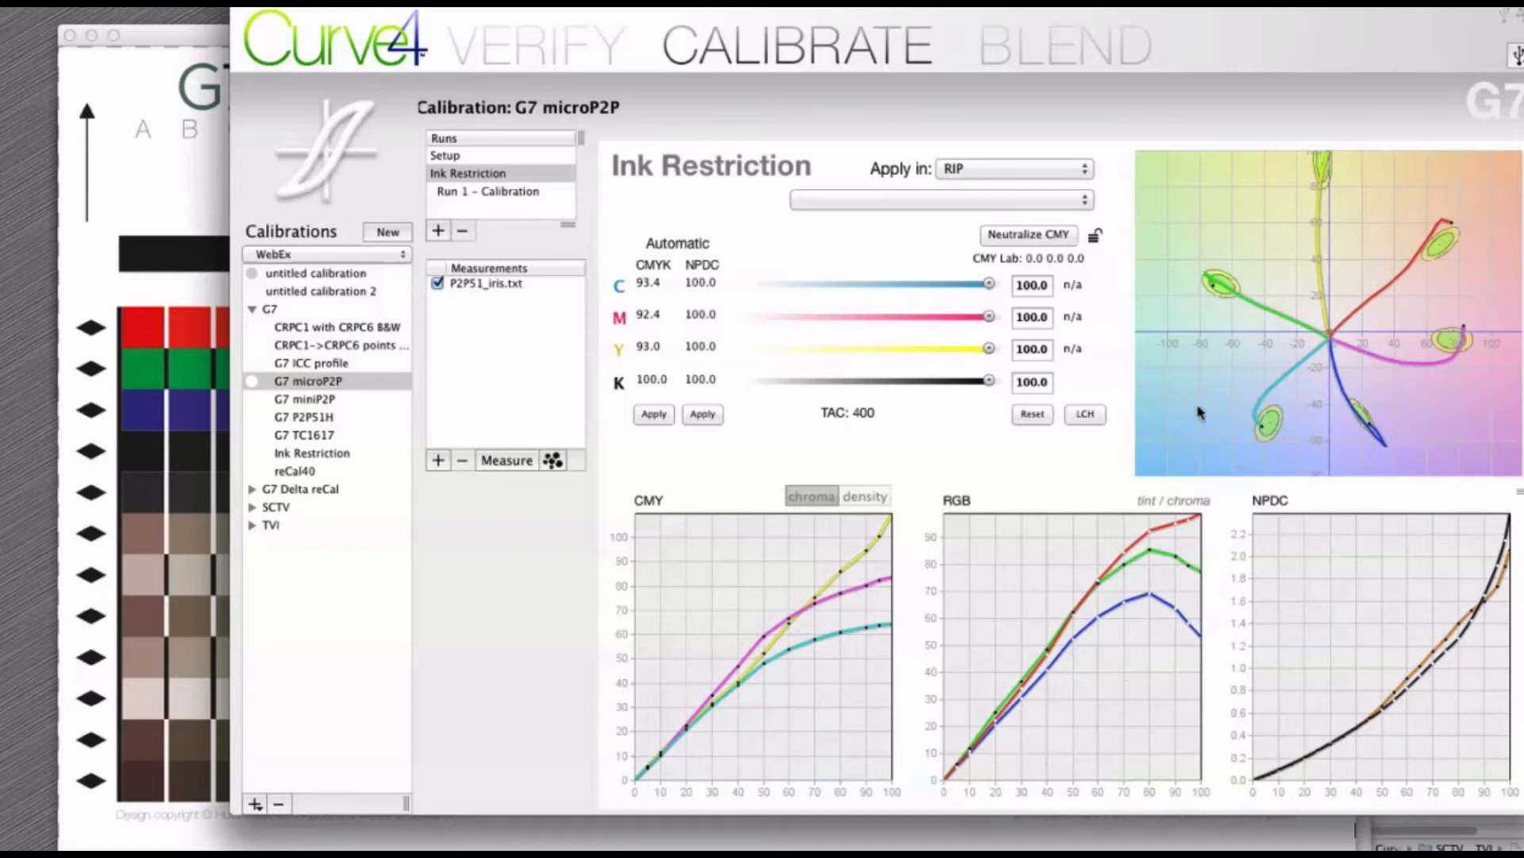
pyautogui.click(1033, 236)
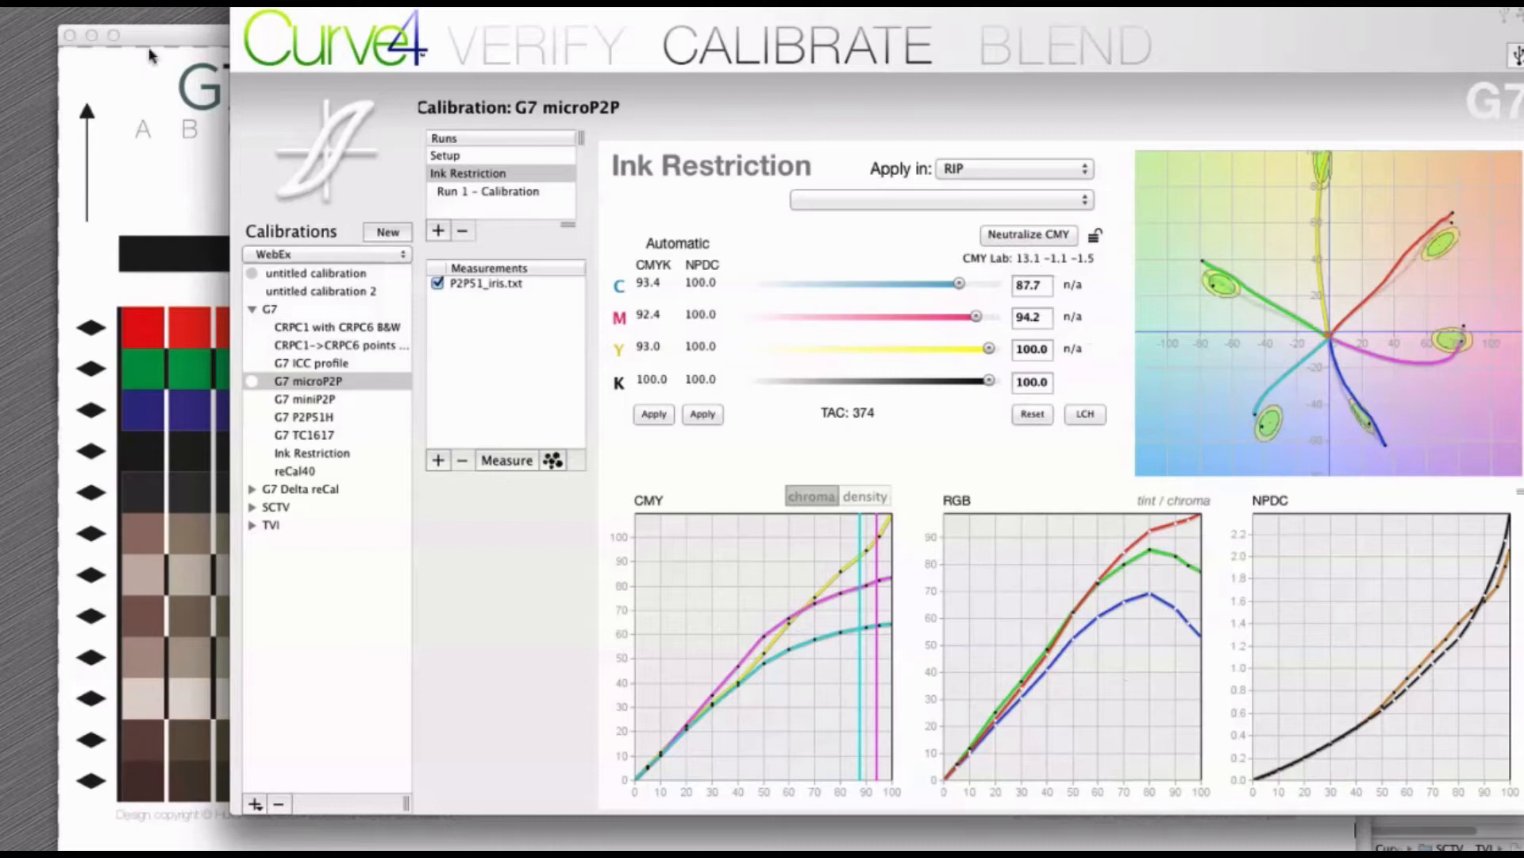
pyautogui.click(68, 35)
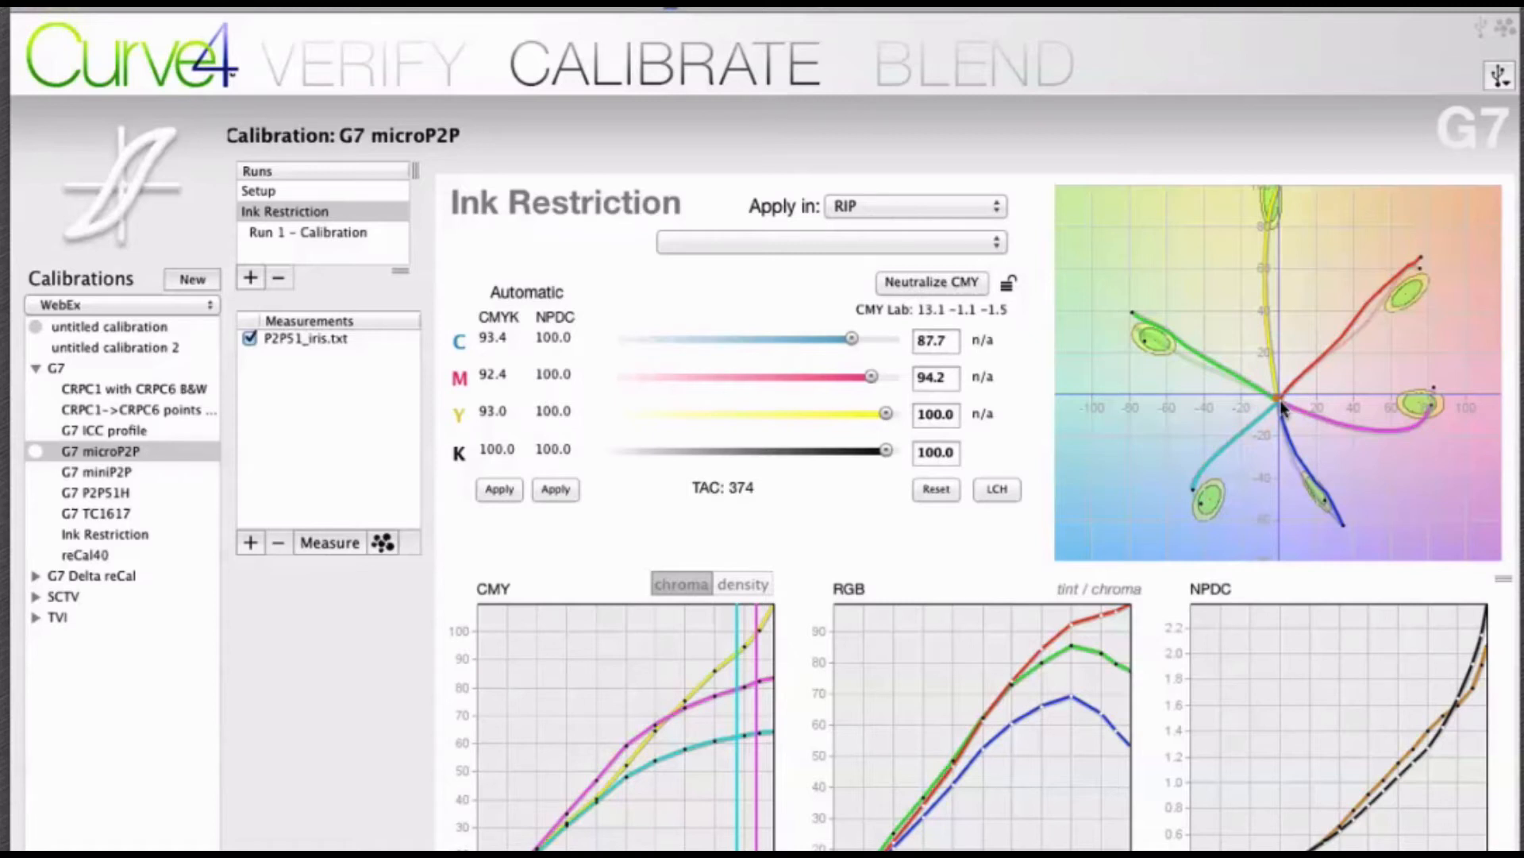
# Try cyan ink limits of 88, 80, 56 and 83, and neutralize CMY again
pyautogui.moveTo(851, 339); pyautogui.dragTo(854, 339)
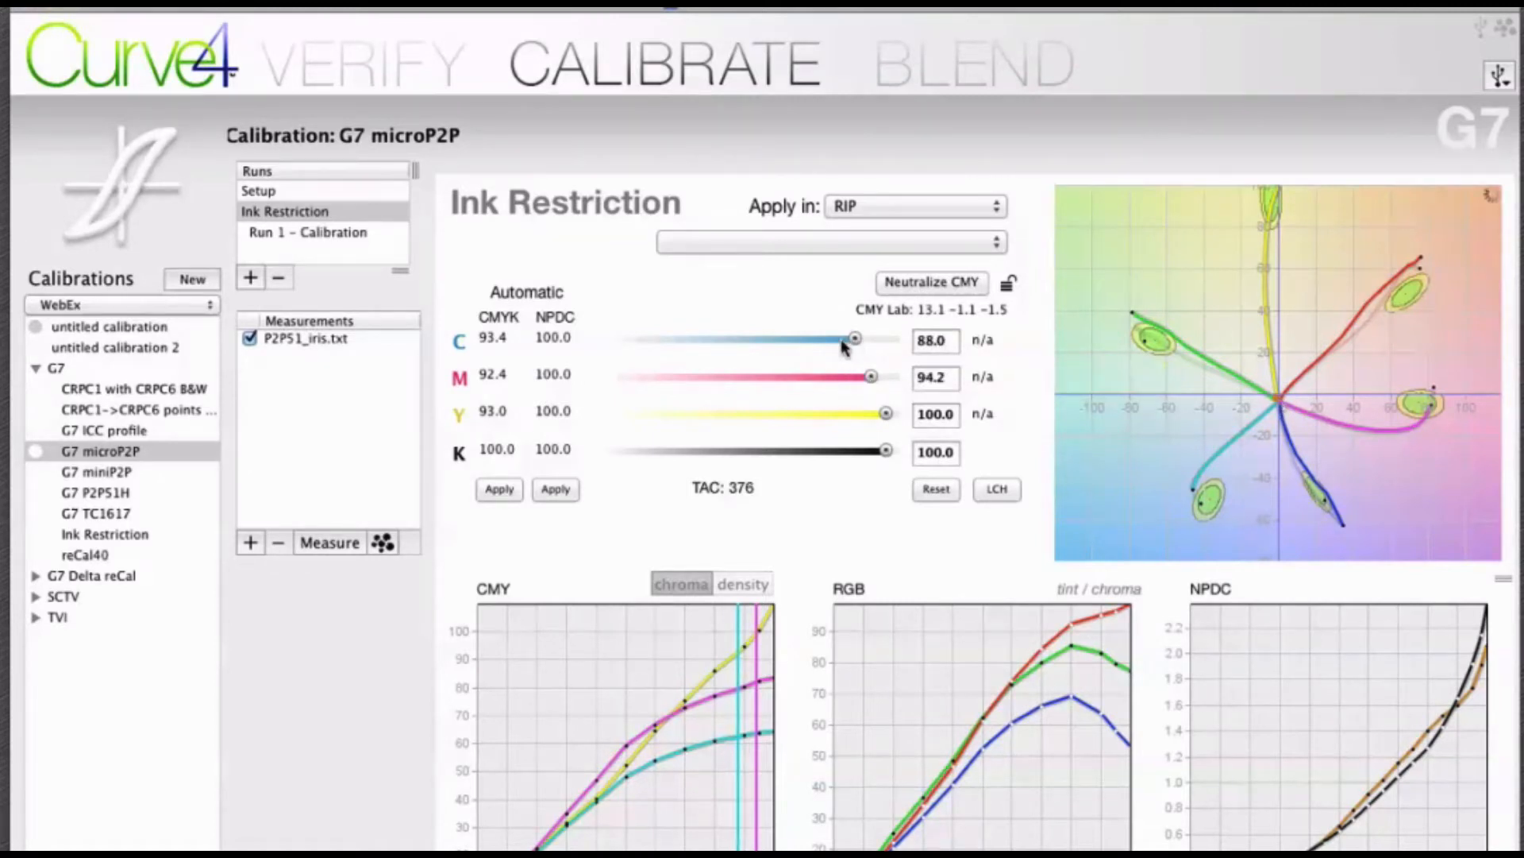
pyautogui.click(834, 340)
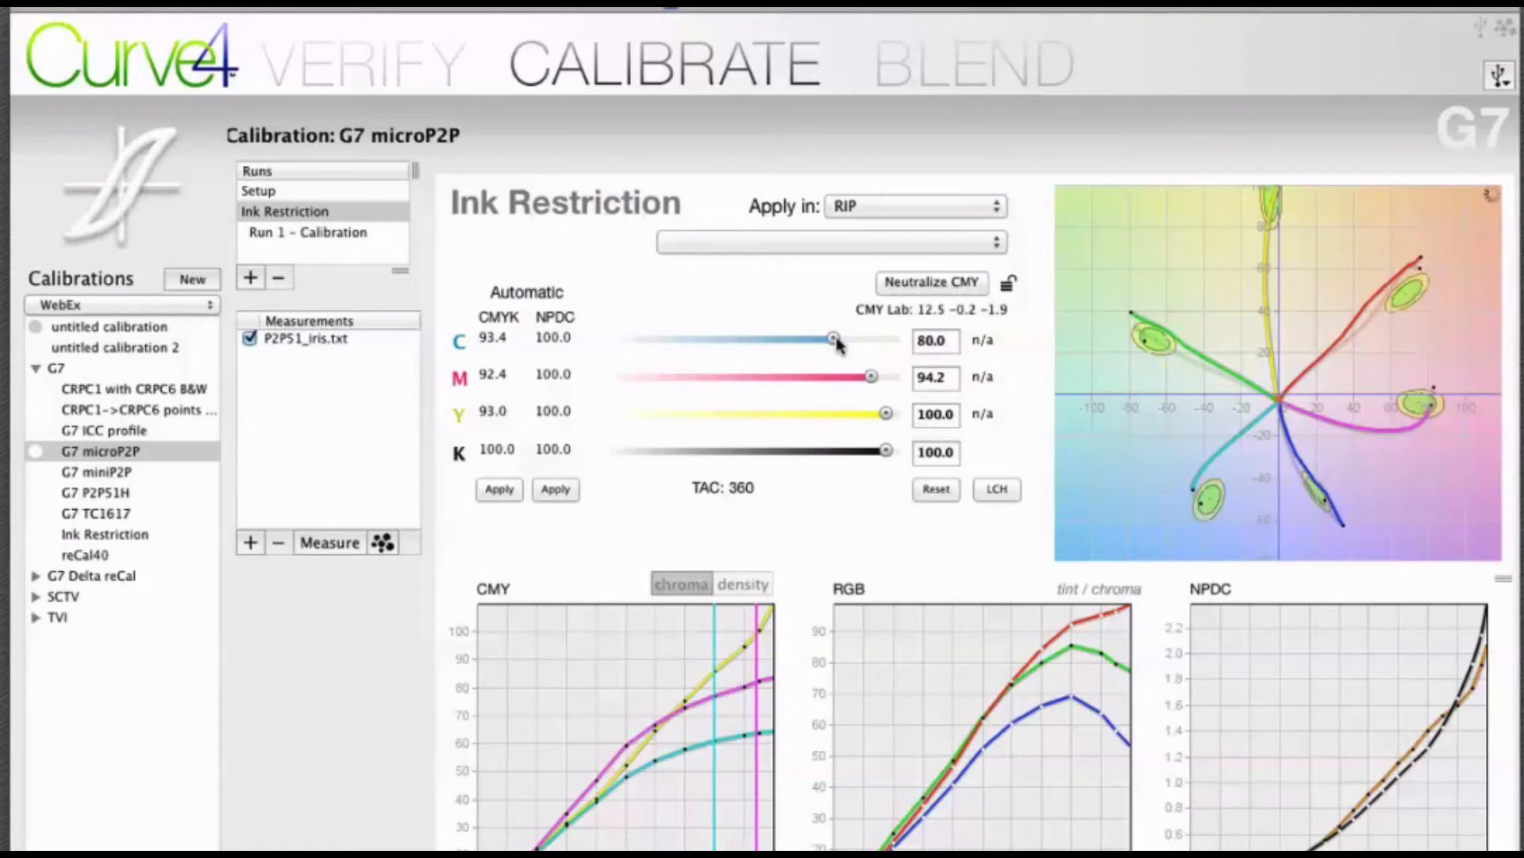
pyautogui.click(771, 342)
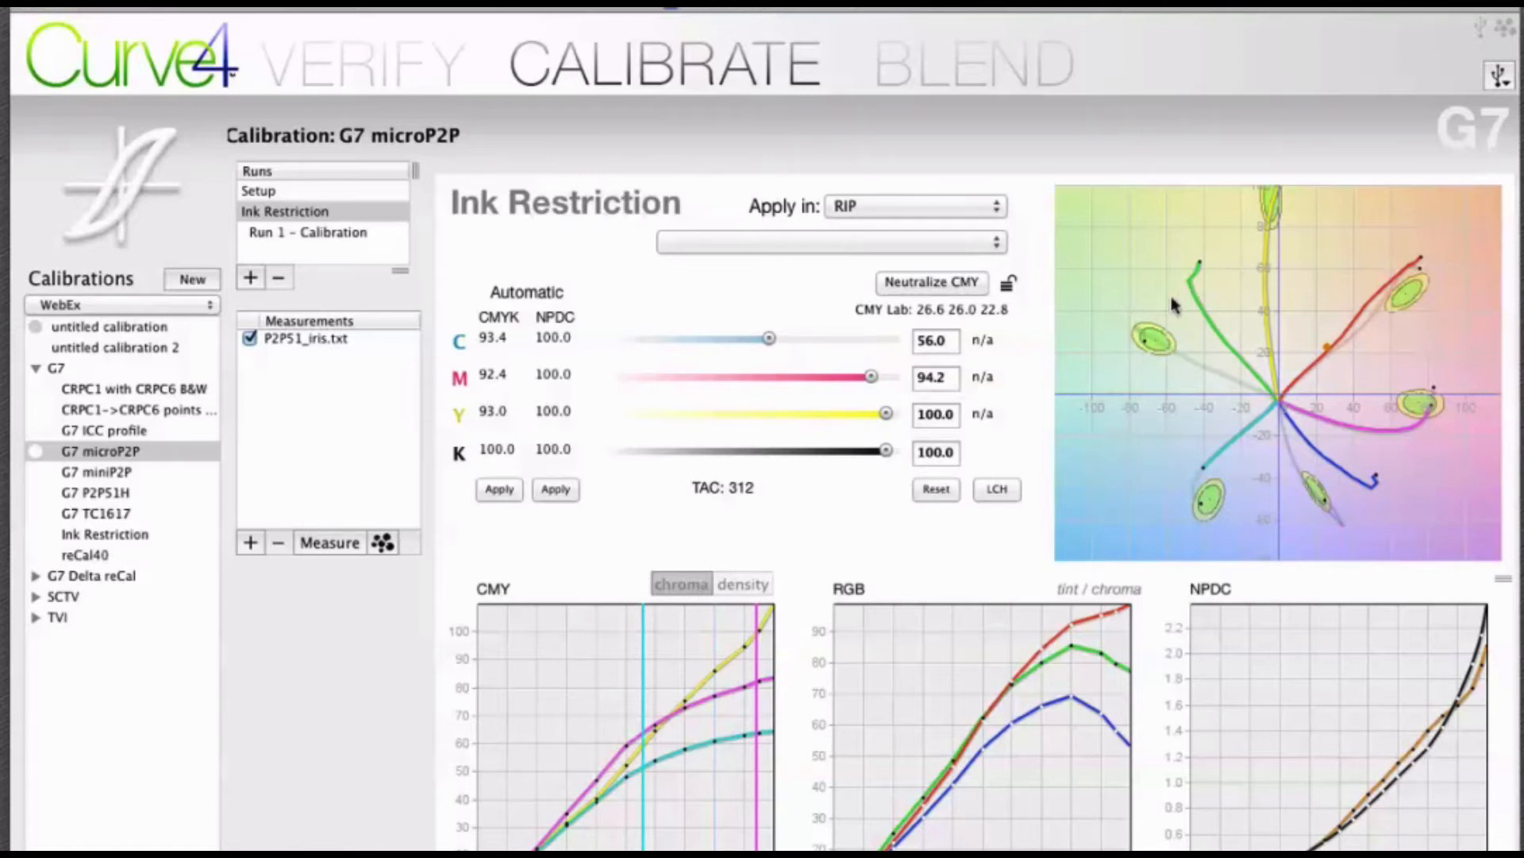
pyautogui.moveTo(771, 343); pyautogui.dragTo(840, 343)
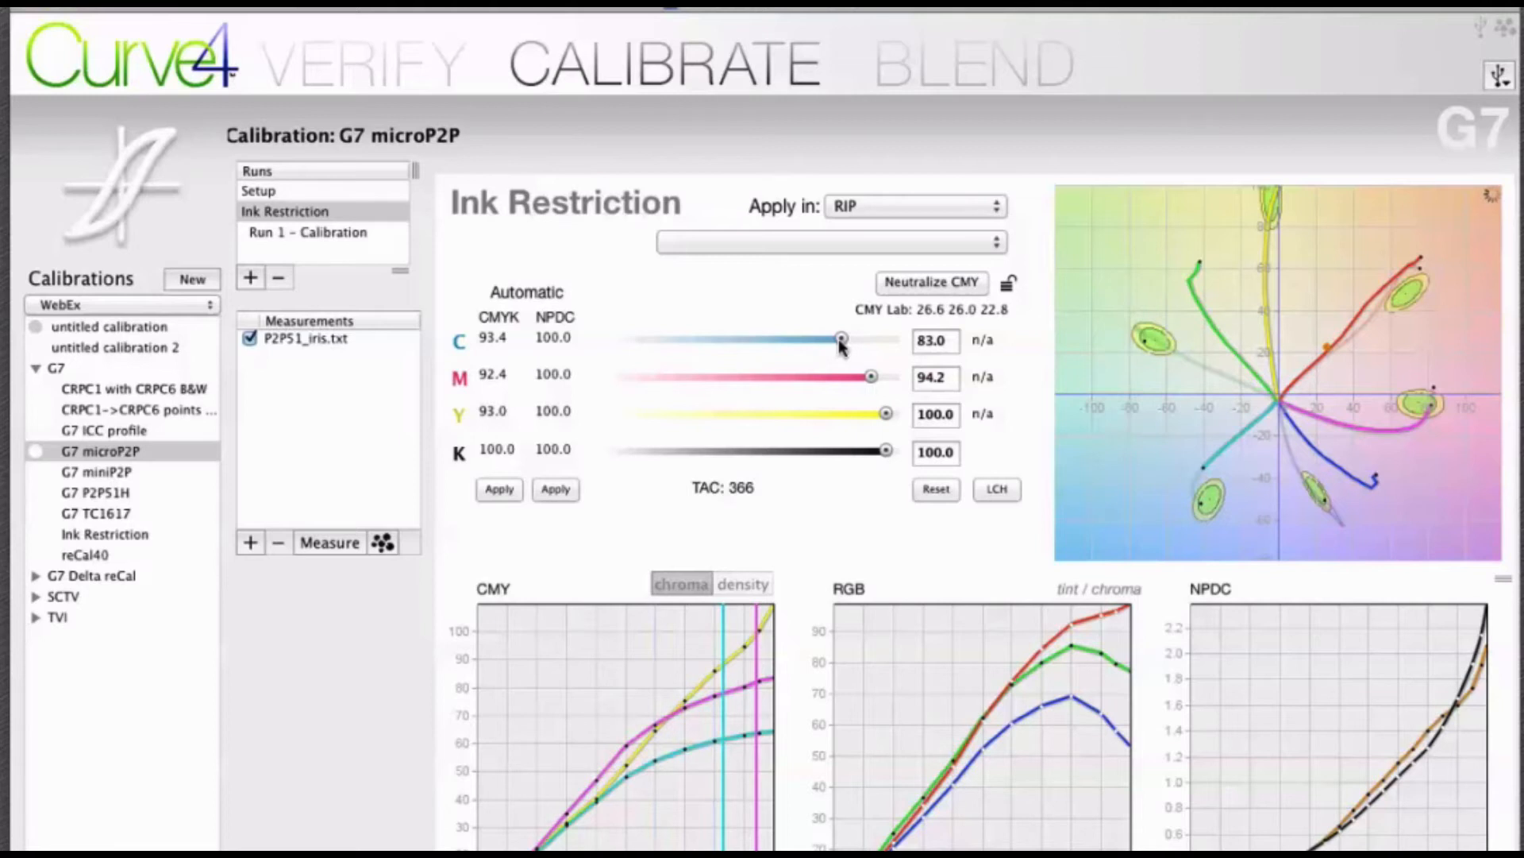
pyautogui.click(932, 282)
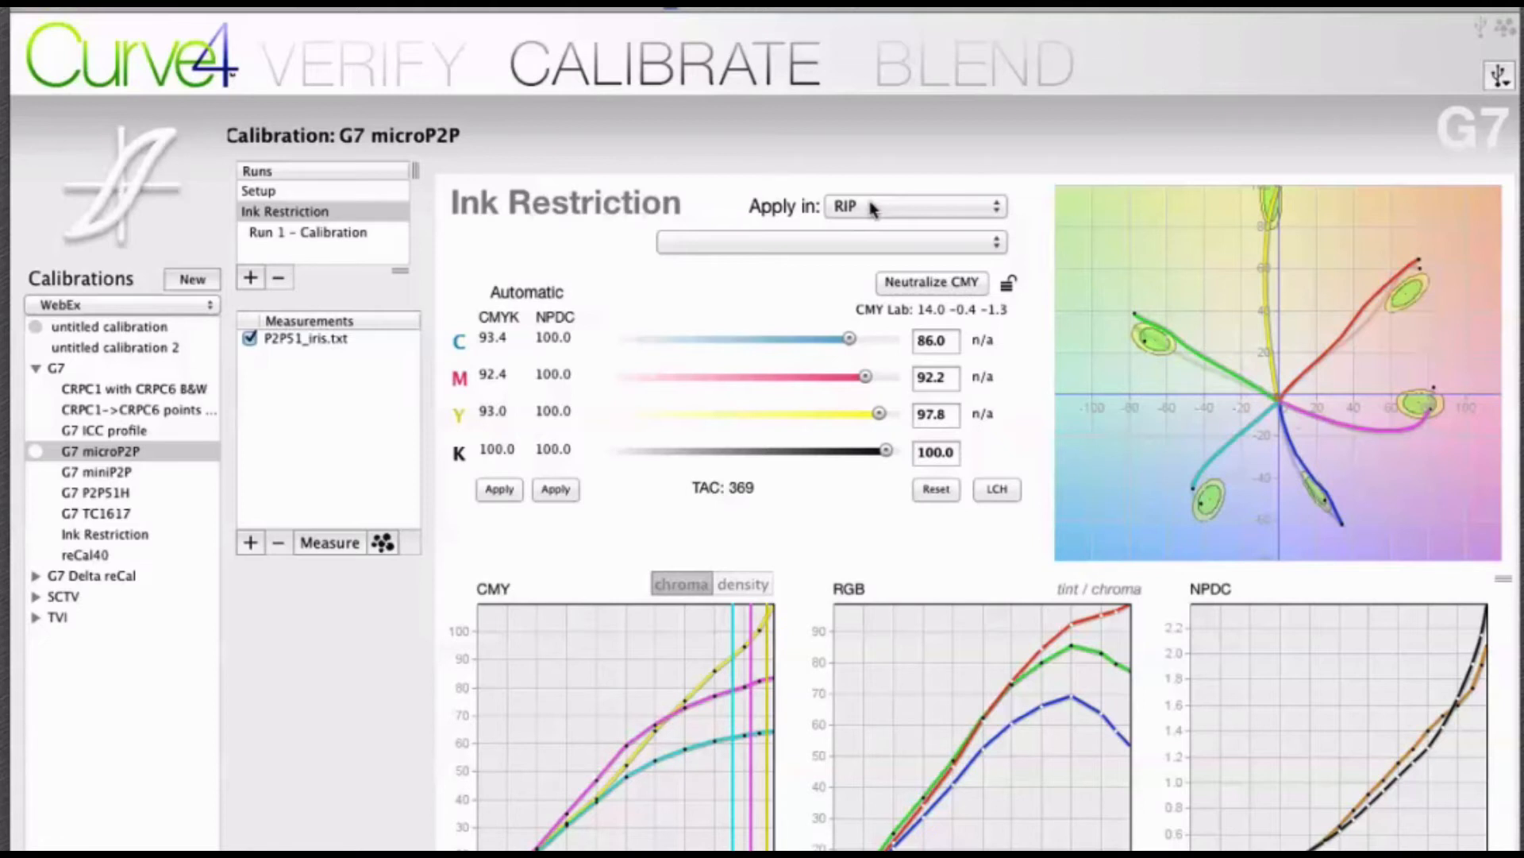
# Apply the ink restriction in Curves instead of the RIP and view the output curves of Run 1
pyautogui.click(956, 217)
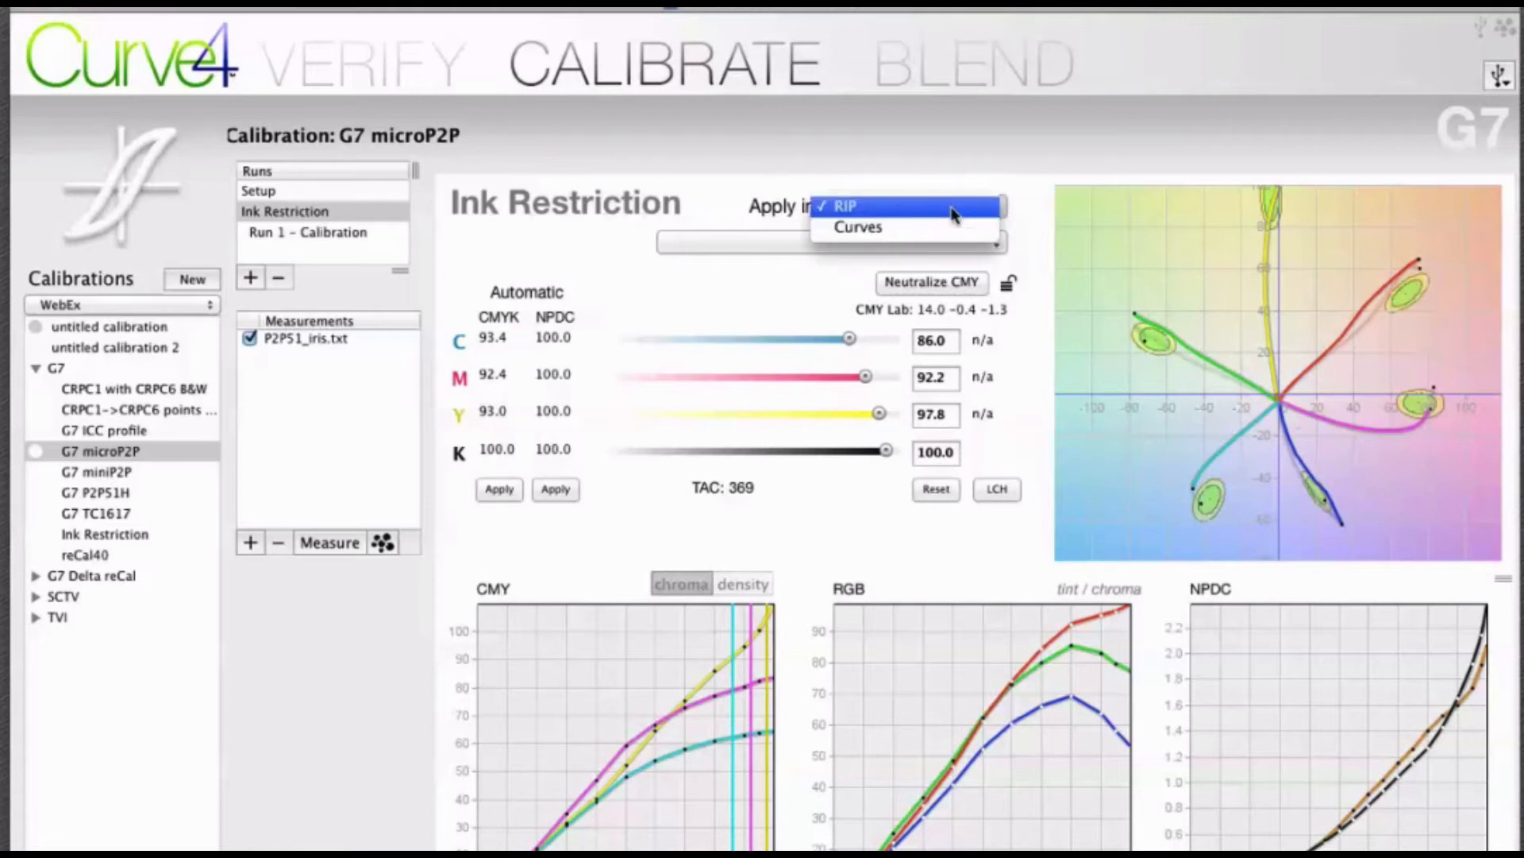
pyautogui.click(928, 230)
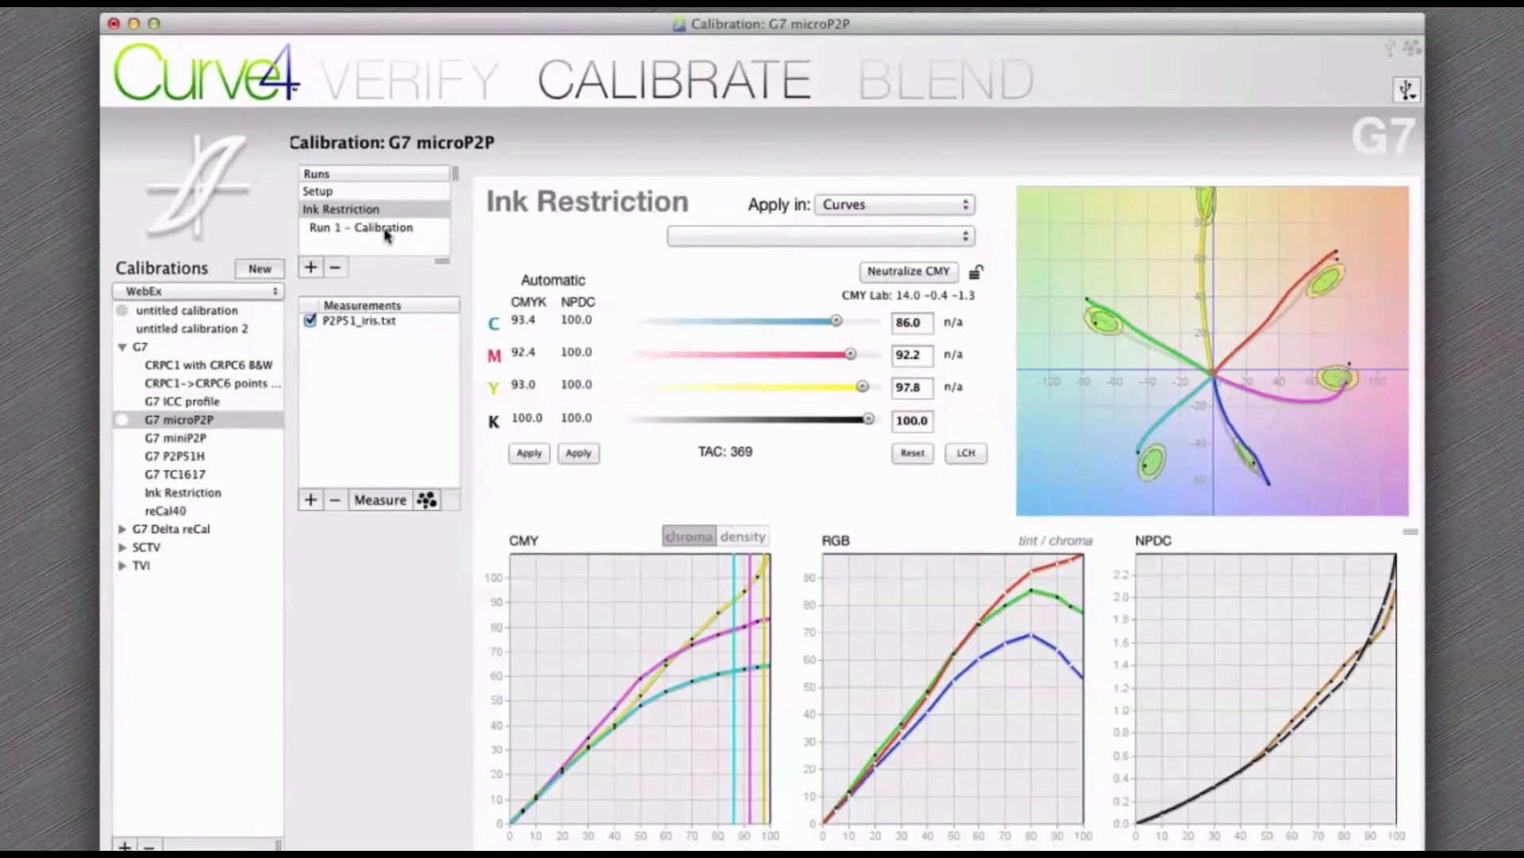
pyautogui.click(385, 230)
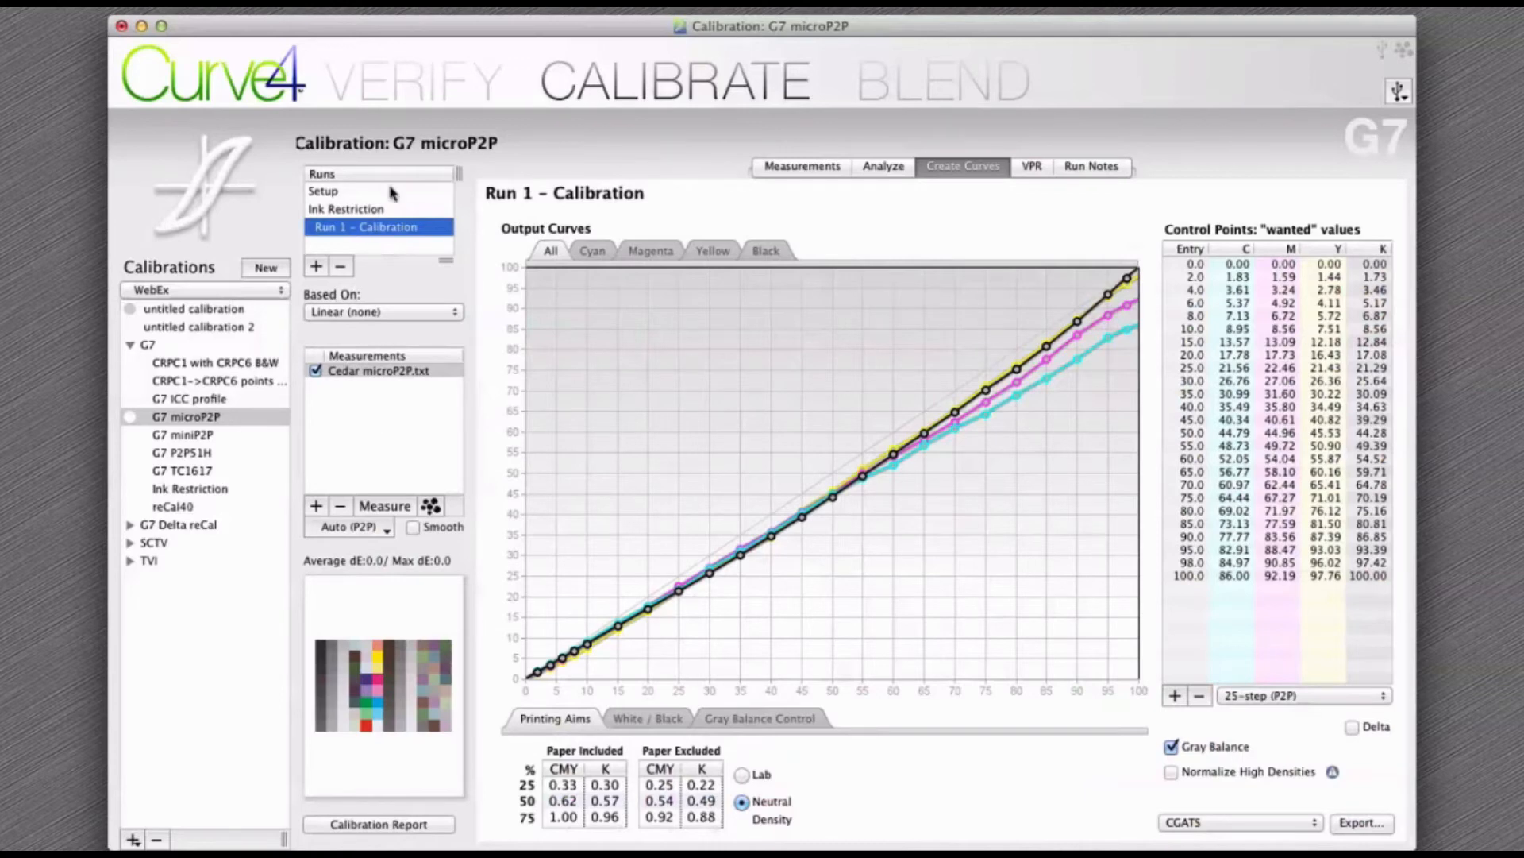
# Revisit the G7 microP2P setup, and open Run 1 of the G7 ICC profile calibration to view its measurement graphs
pyautogui.click(361, 192)
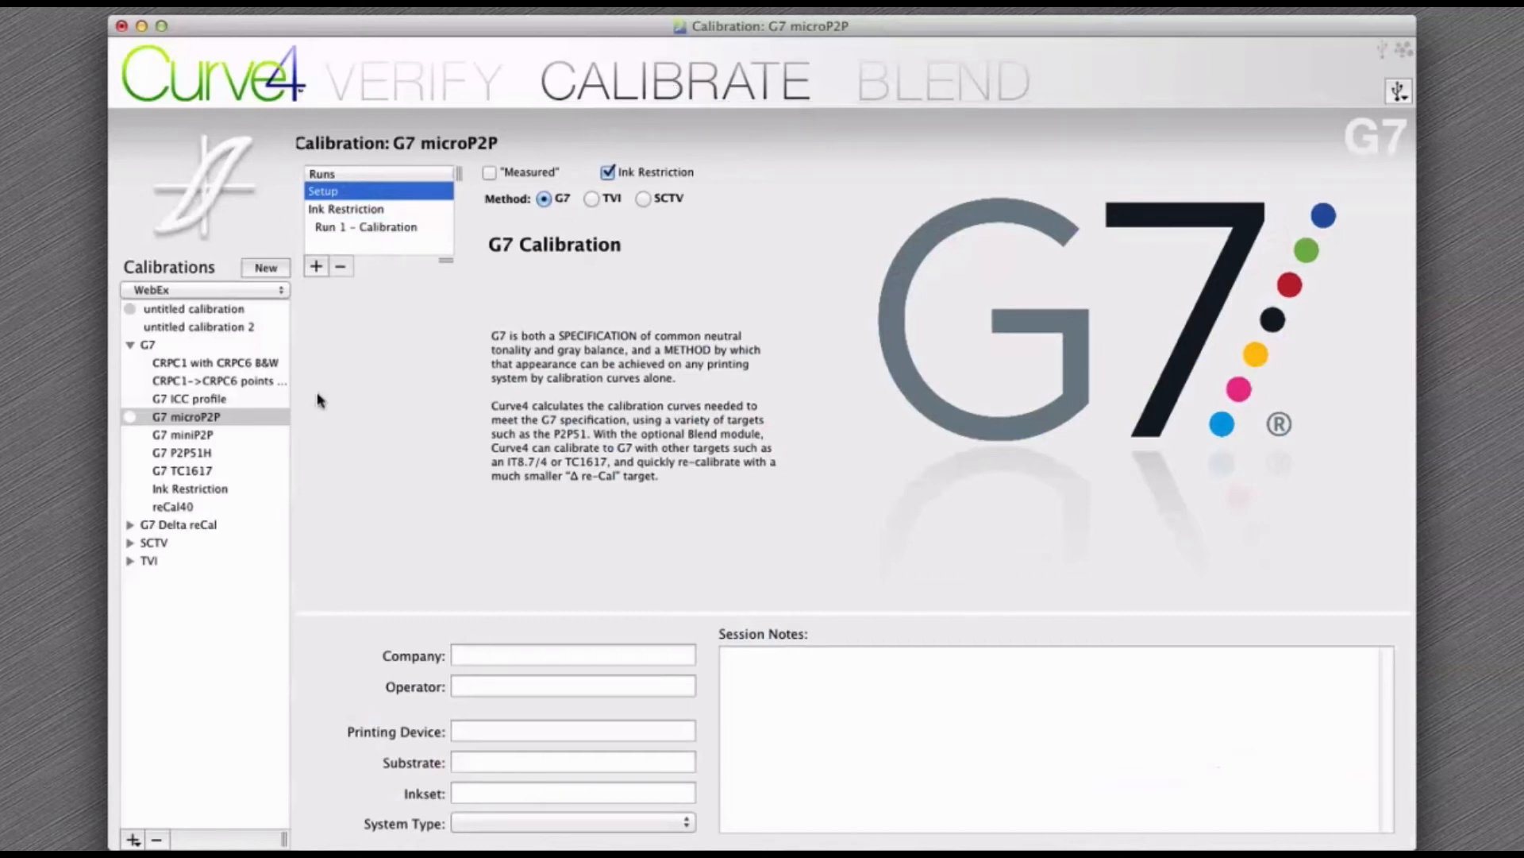
pyautogui.click(199, 401)
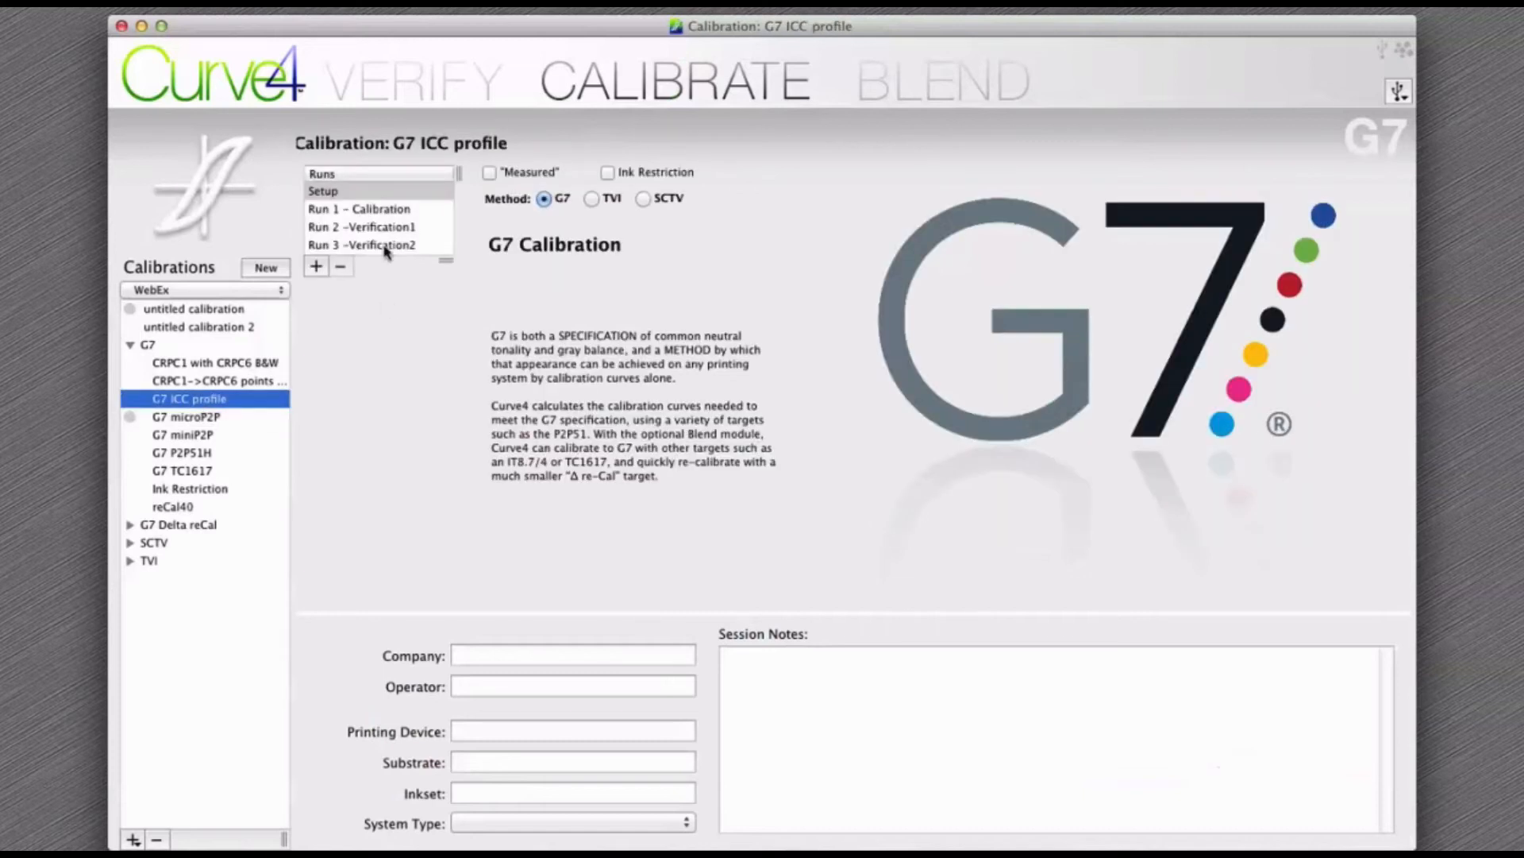
pyautogui.click(363, 210)
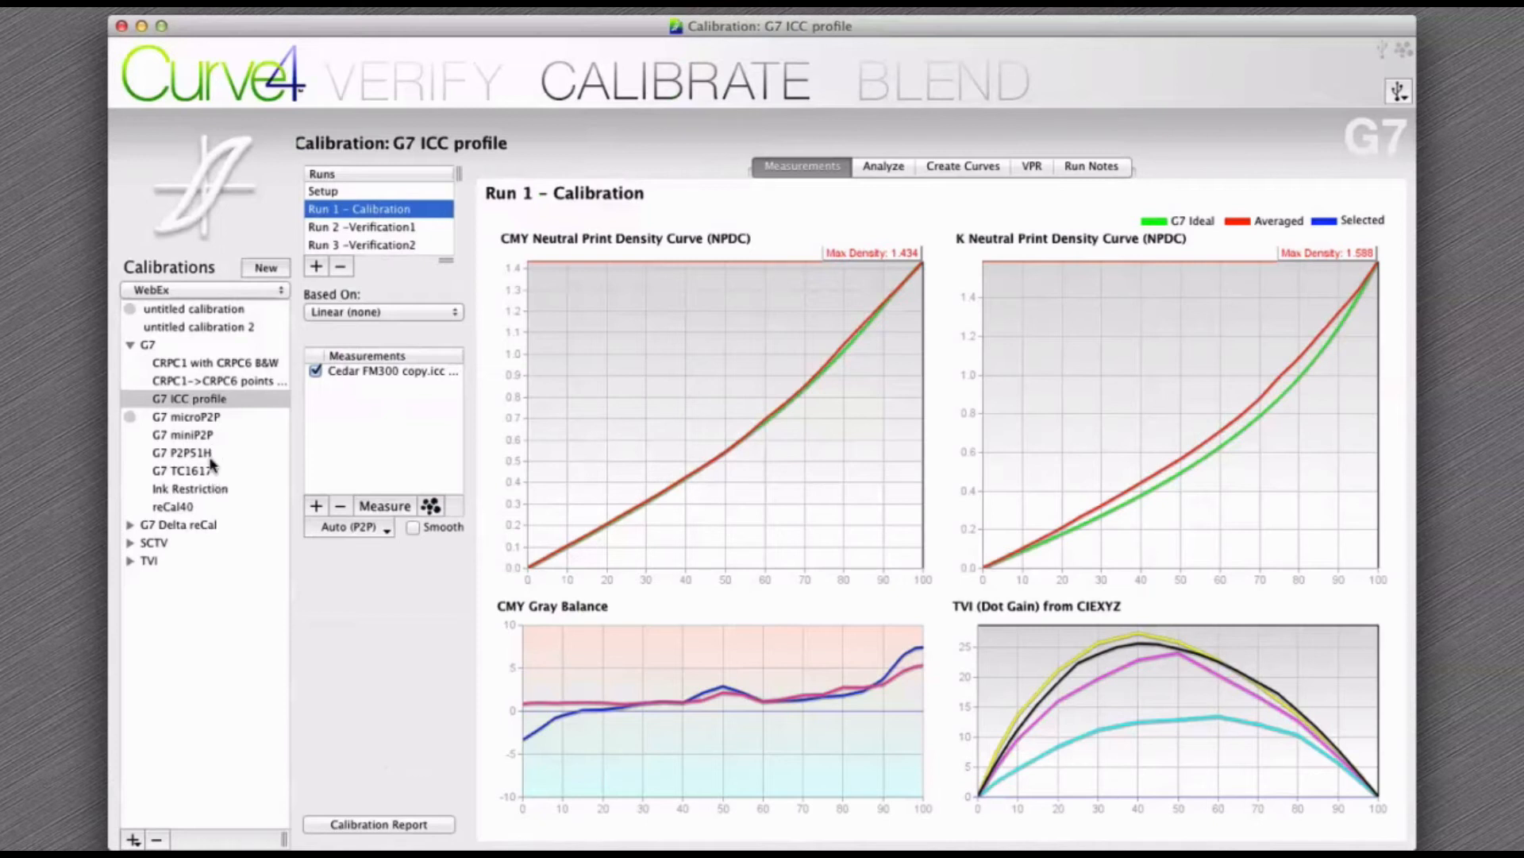
# Display the P2P51 G7 run of the recalibration demo calibration in the G7 Delta reCal group
pyautogui.click(182, 509)
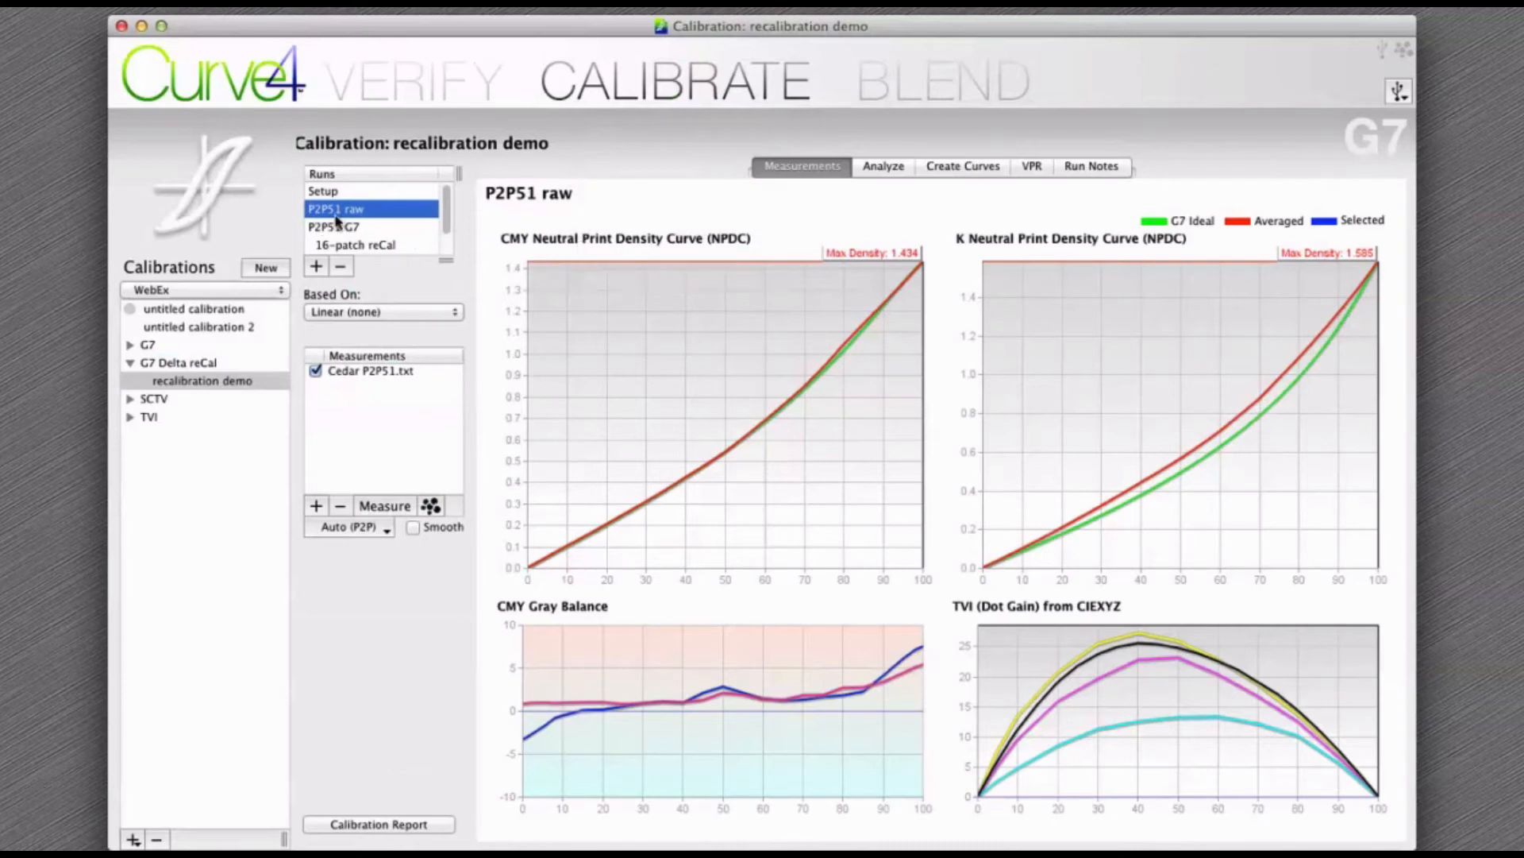
pyautogui.click(357, 229)
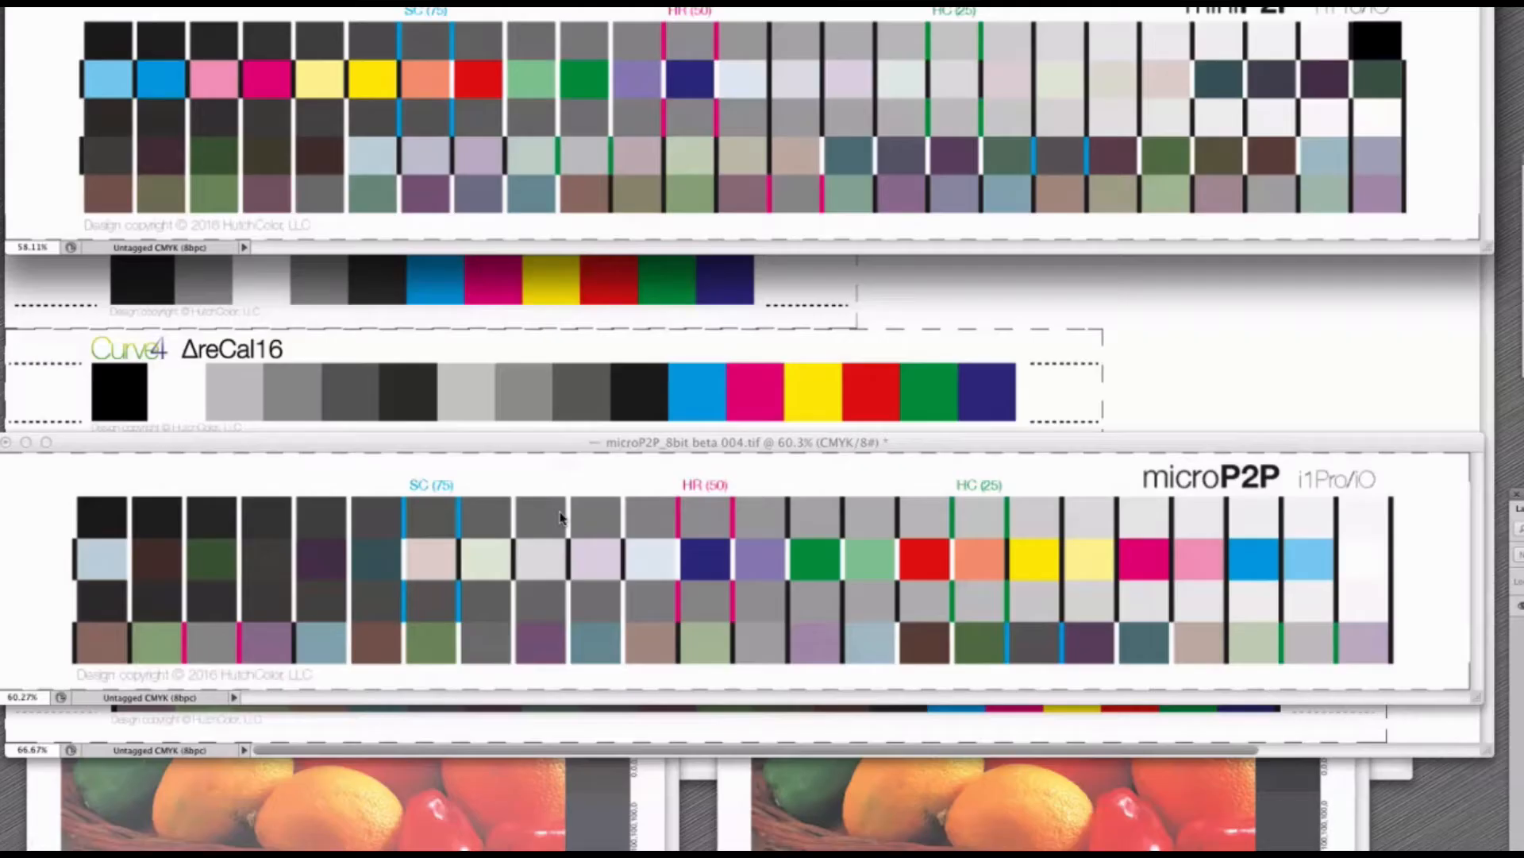
# Switch to the image windows to examine the charts in ΔreCal all.tif, clearing overlapping images, and return to Curve4 with other applications hidden
pyautogui.click(143, 455)
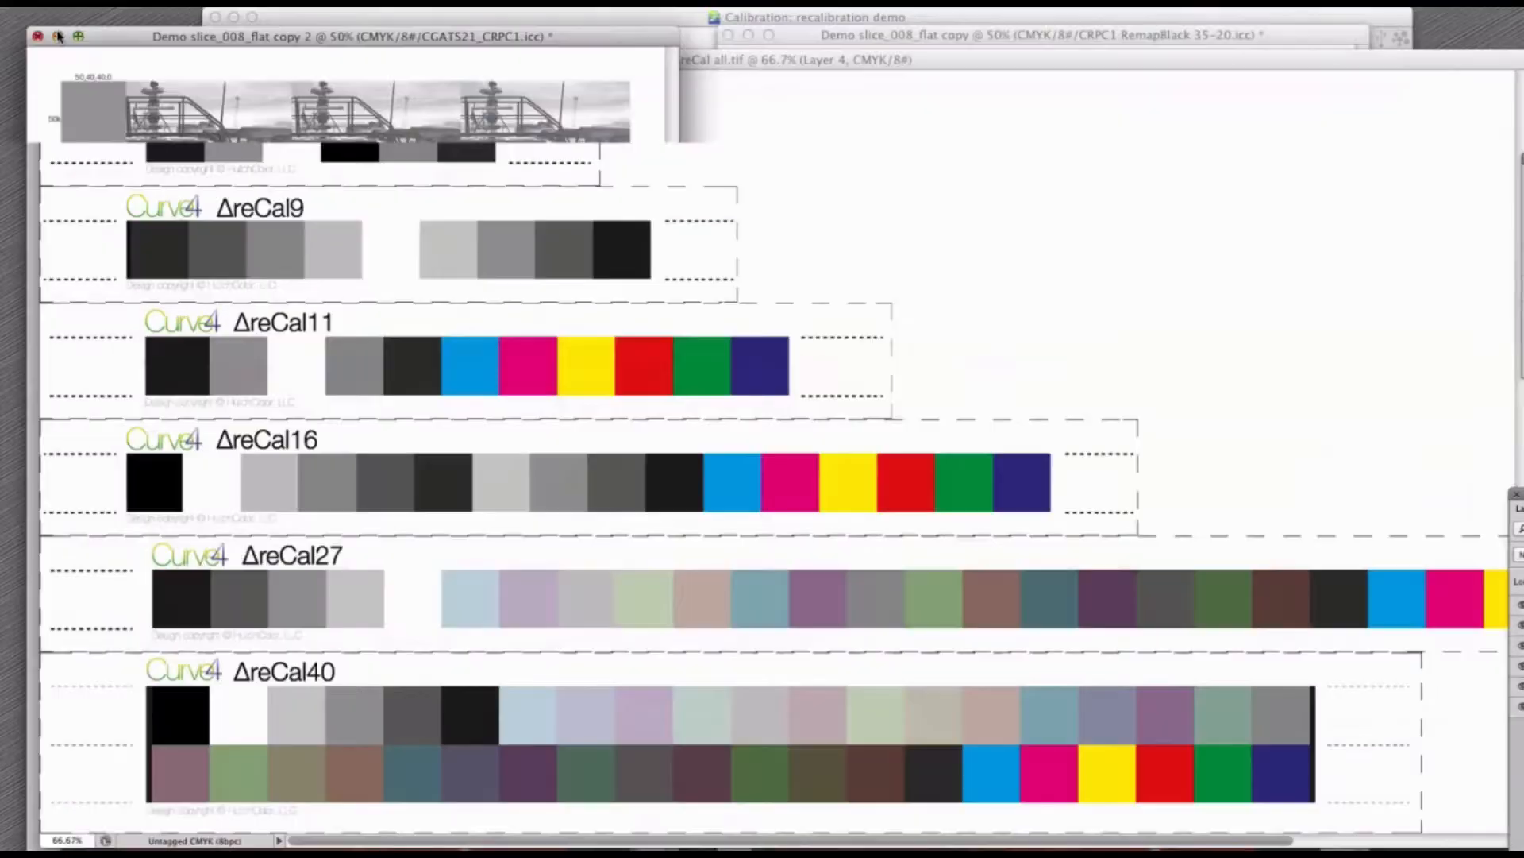
pyautogui.click(498, 218)
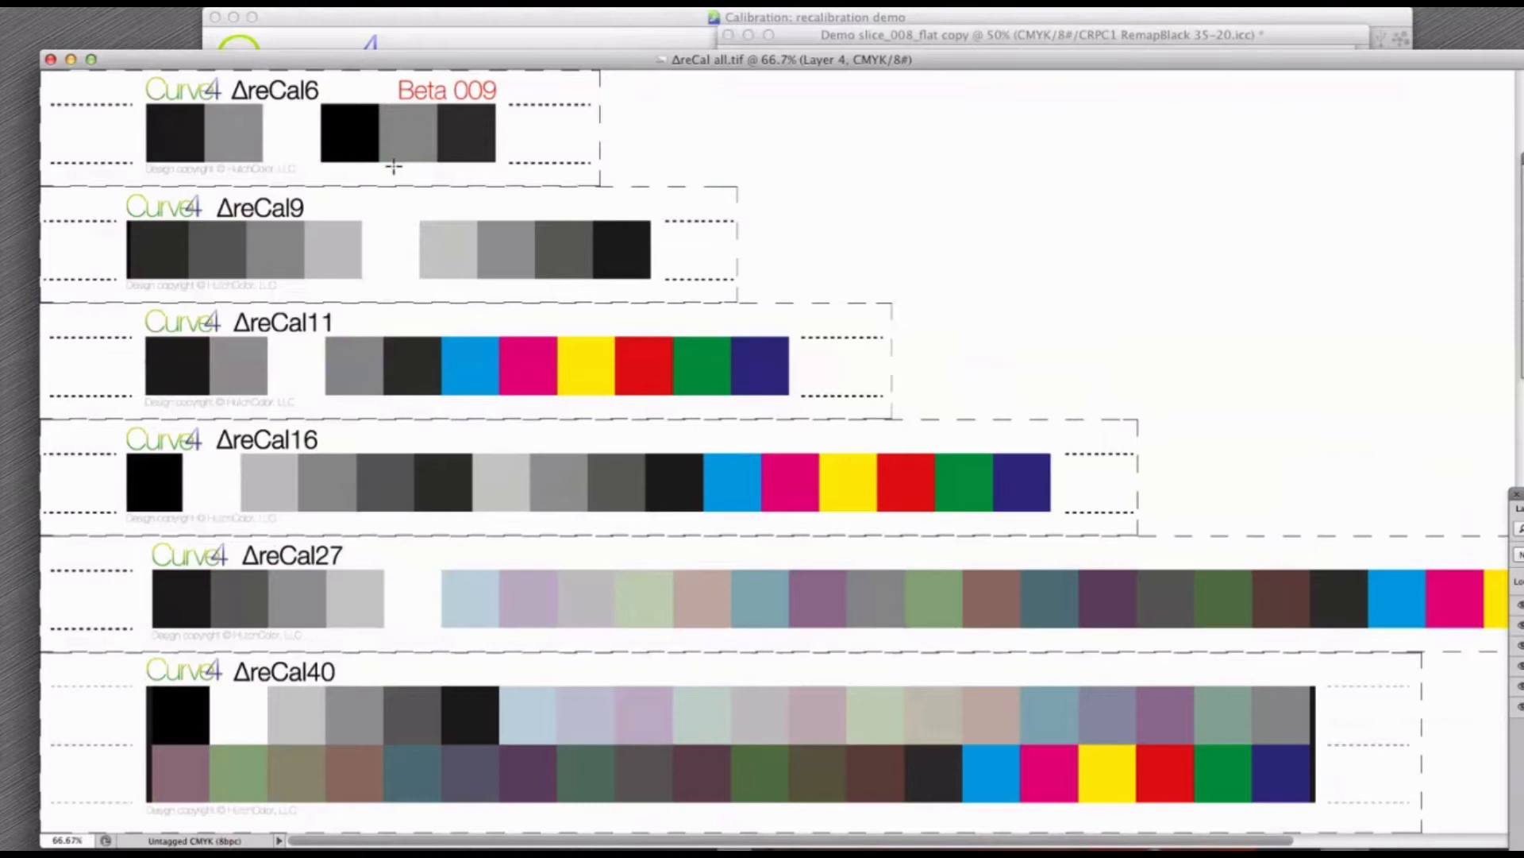
pyautogui.click(790, 41)
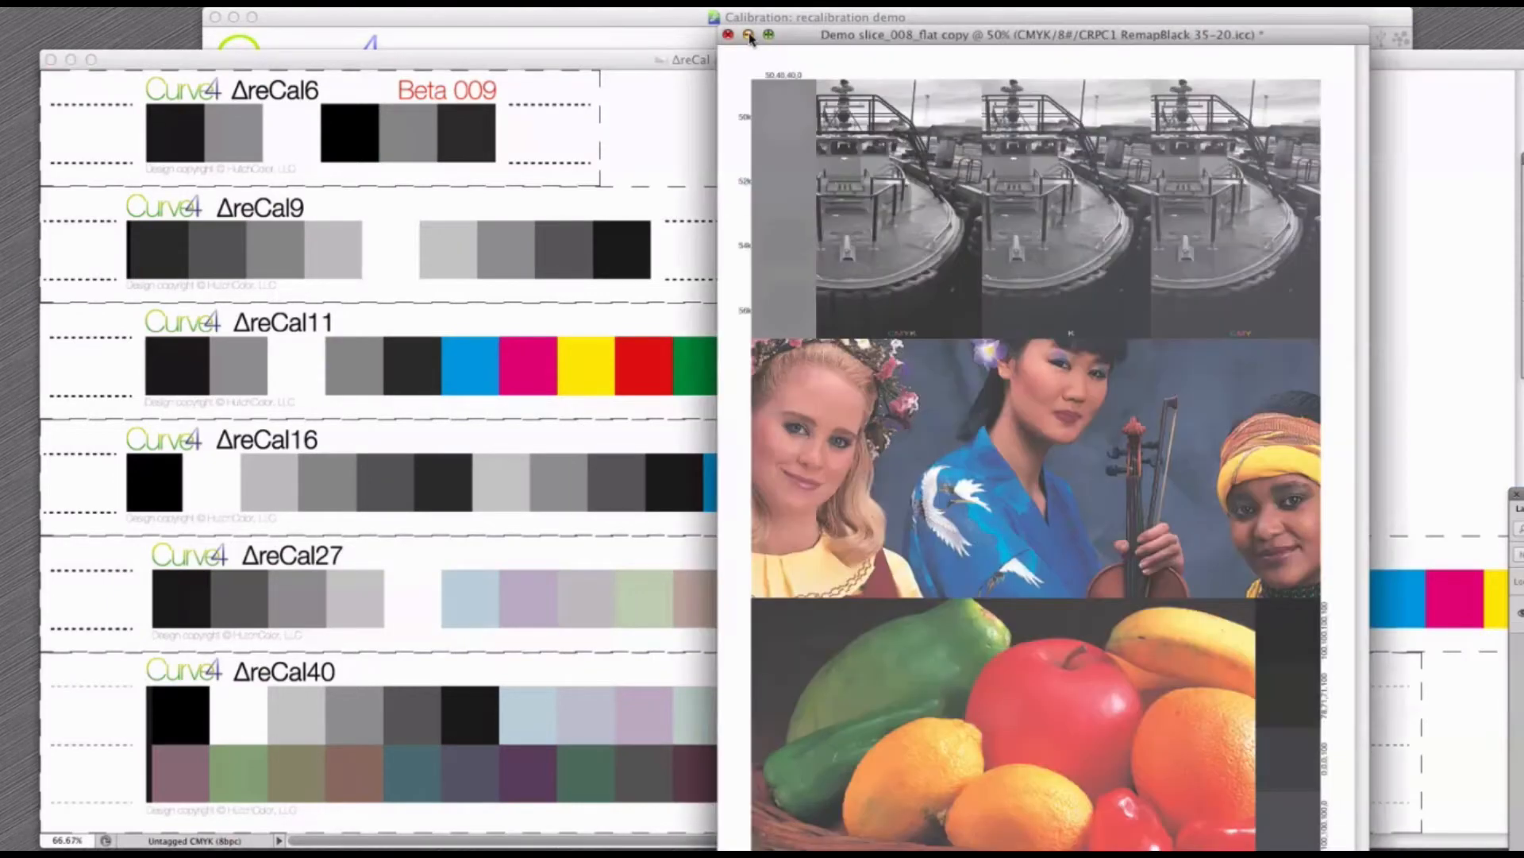
pyautogui.click(435, 159)
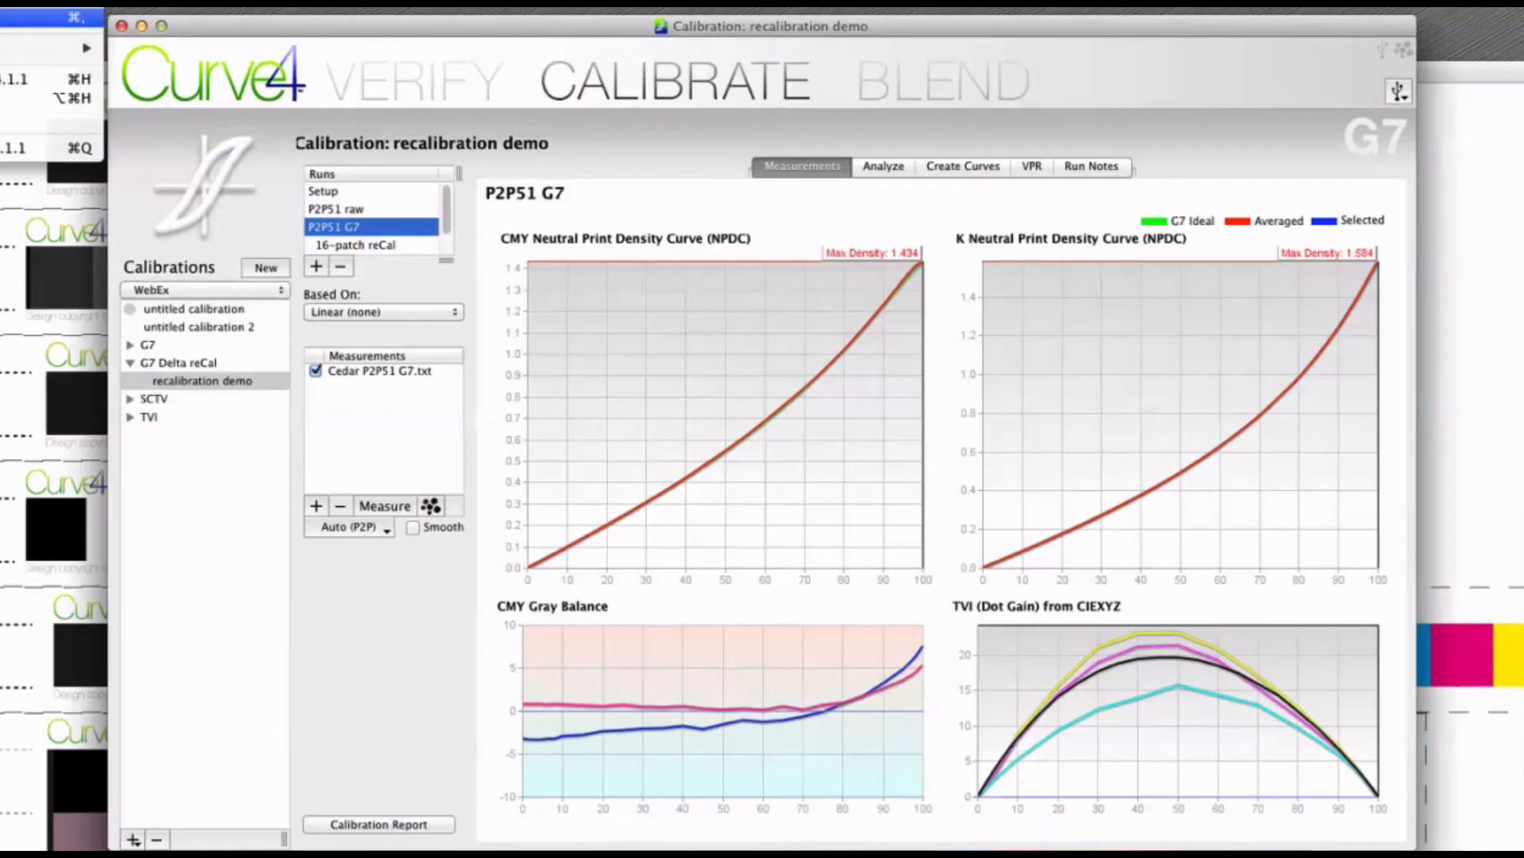
pyautogui.moveTo(16, 4)
pyautogui.click(48, 95)
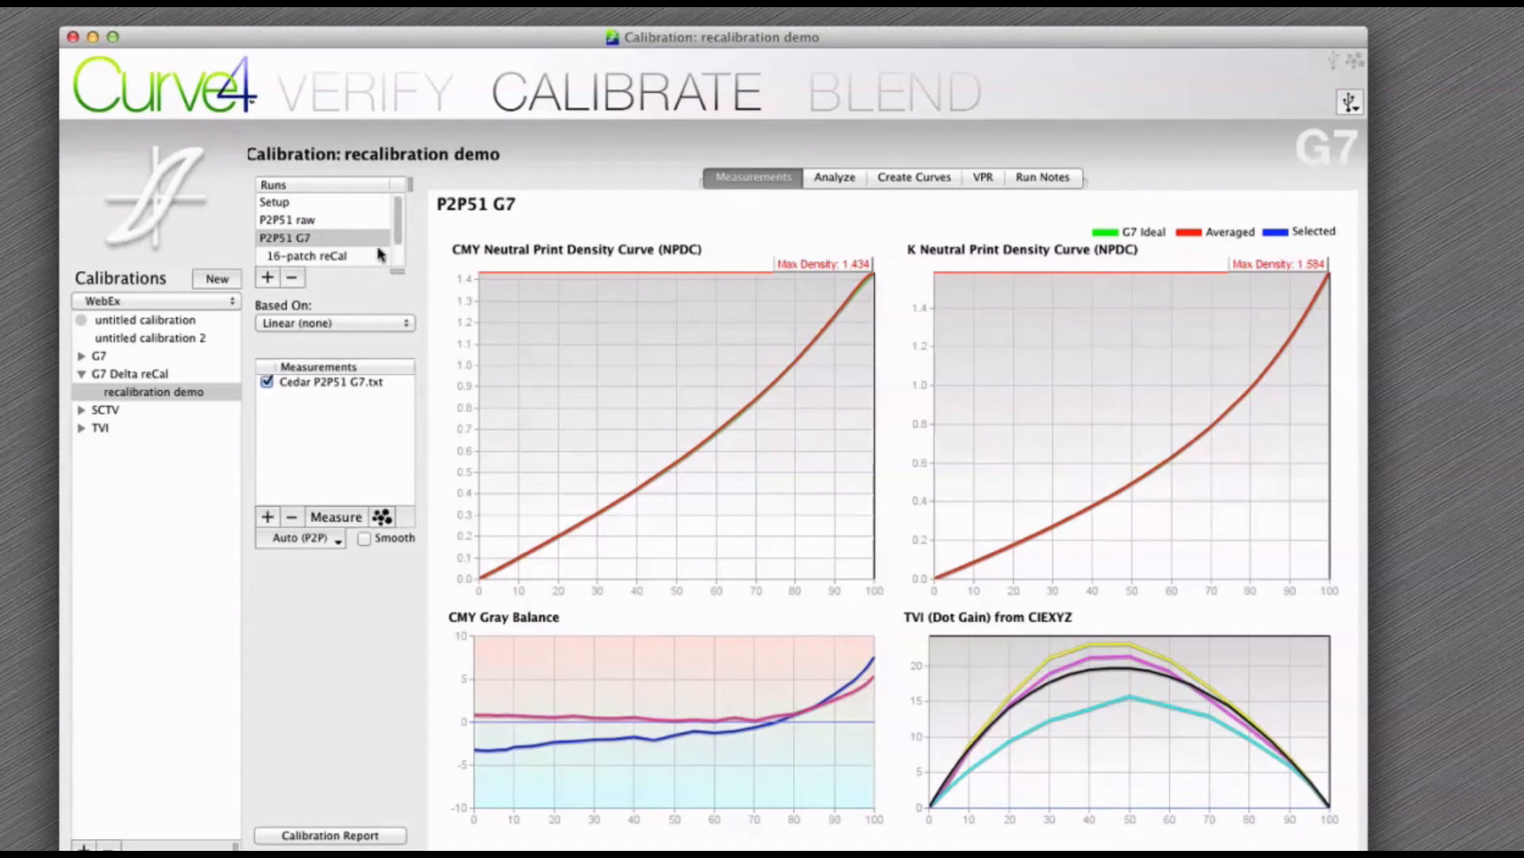
# Compare the measurement graphs of the P2P51 G7, 16-patch reCal and 6-patch reCal runs
pyautogui.moveTo(398, 228); pyautogui.dragTo(399, 247)
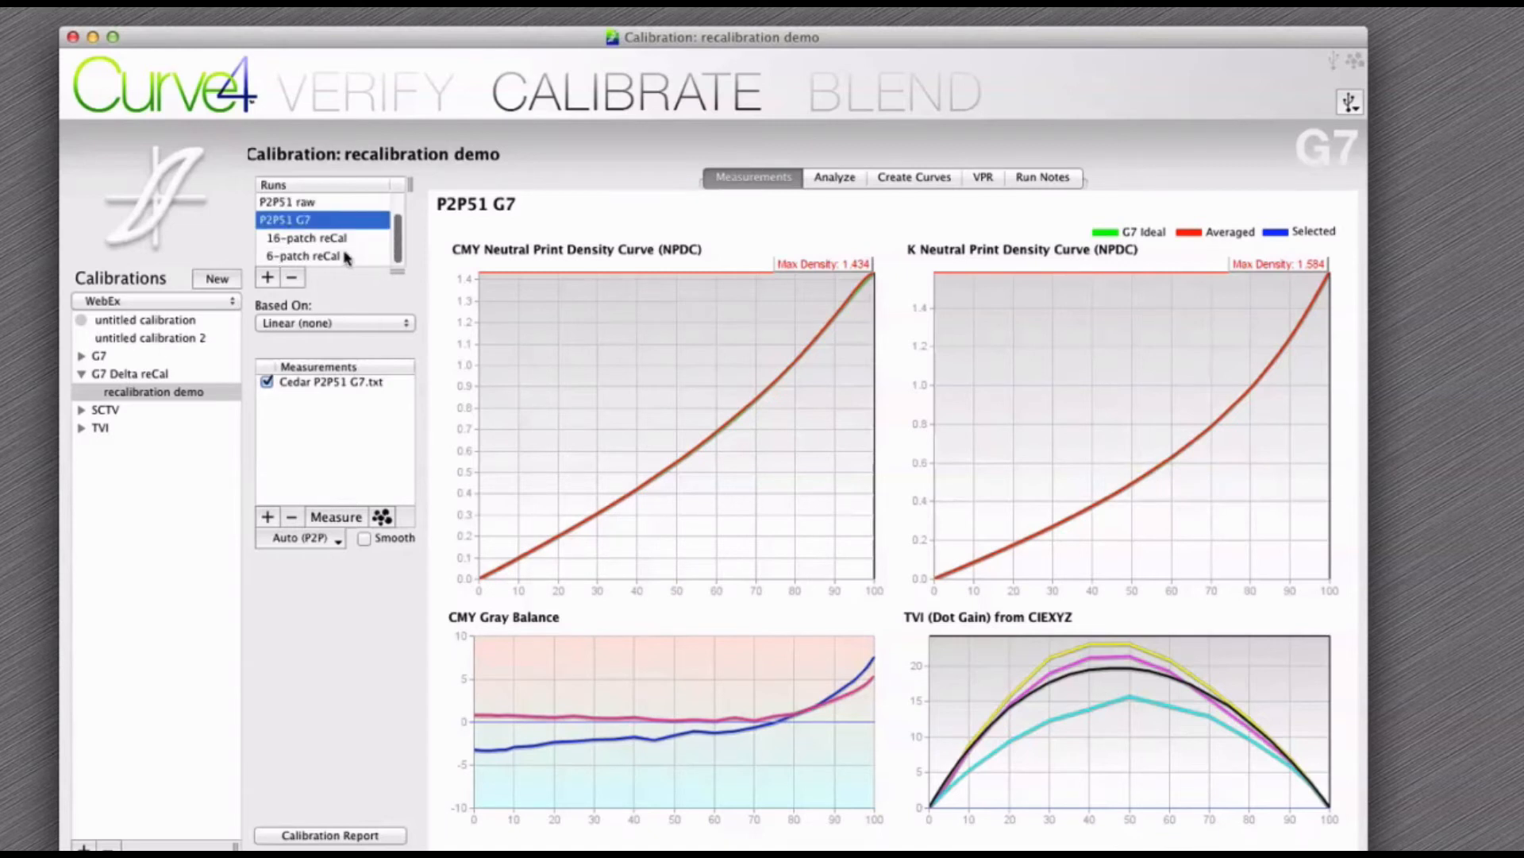
pyautogui.click(318, 256)
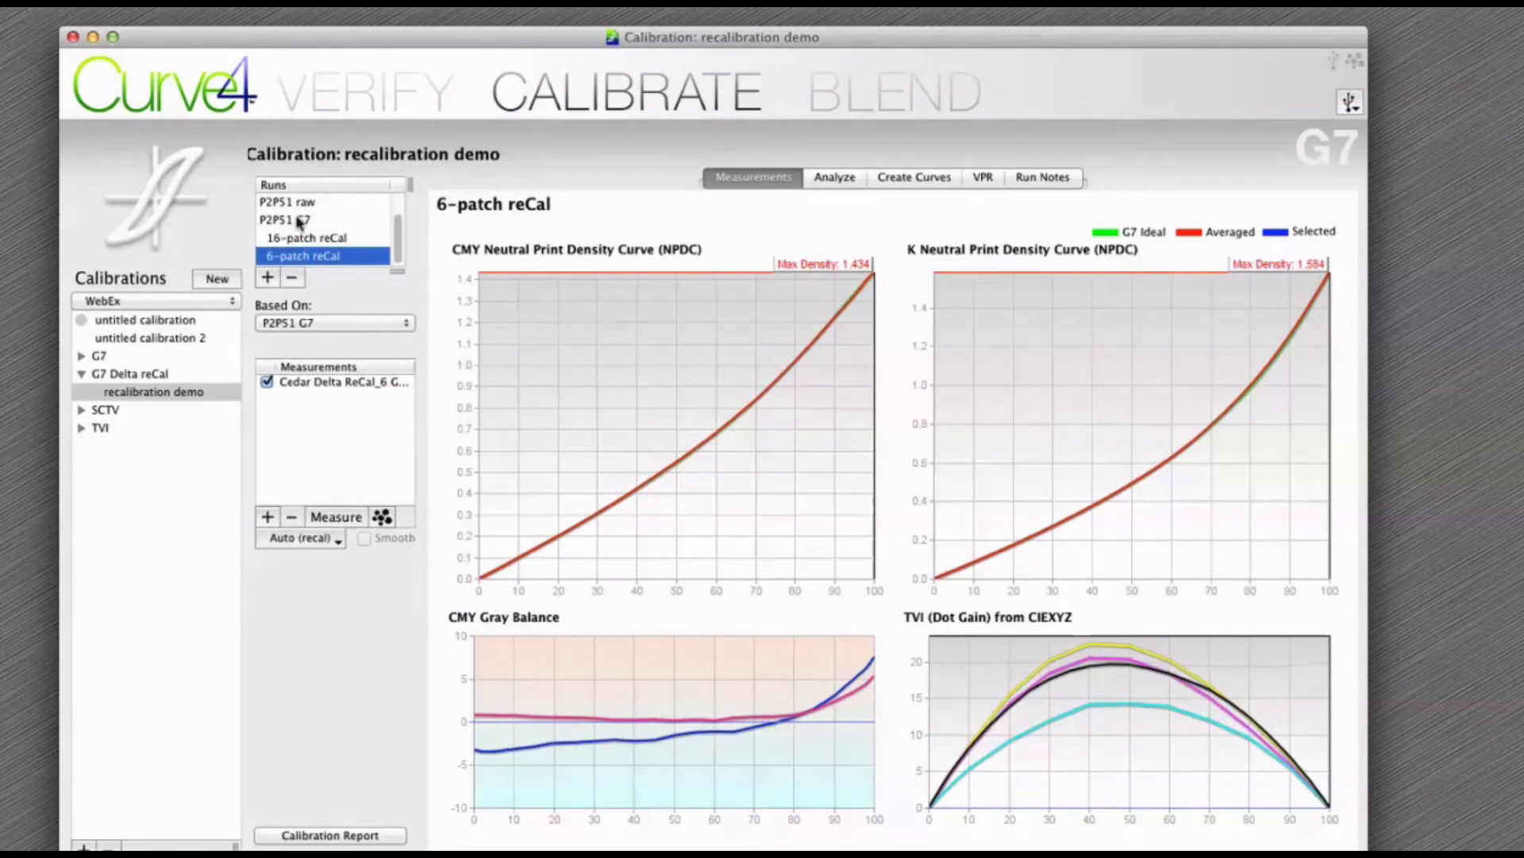
pyautogui.click(299, 222)
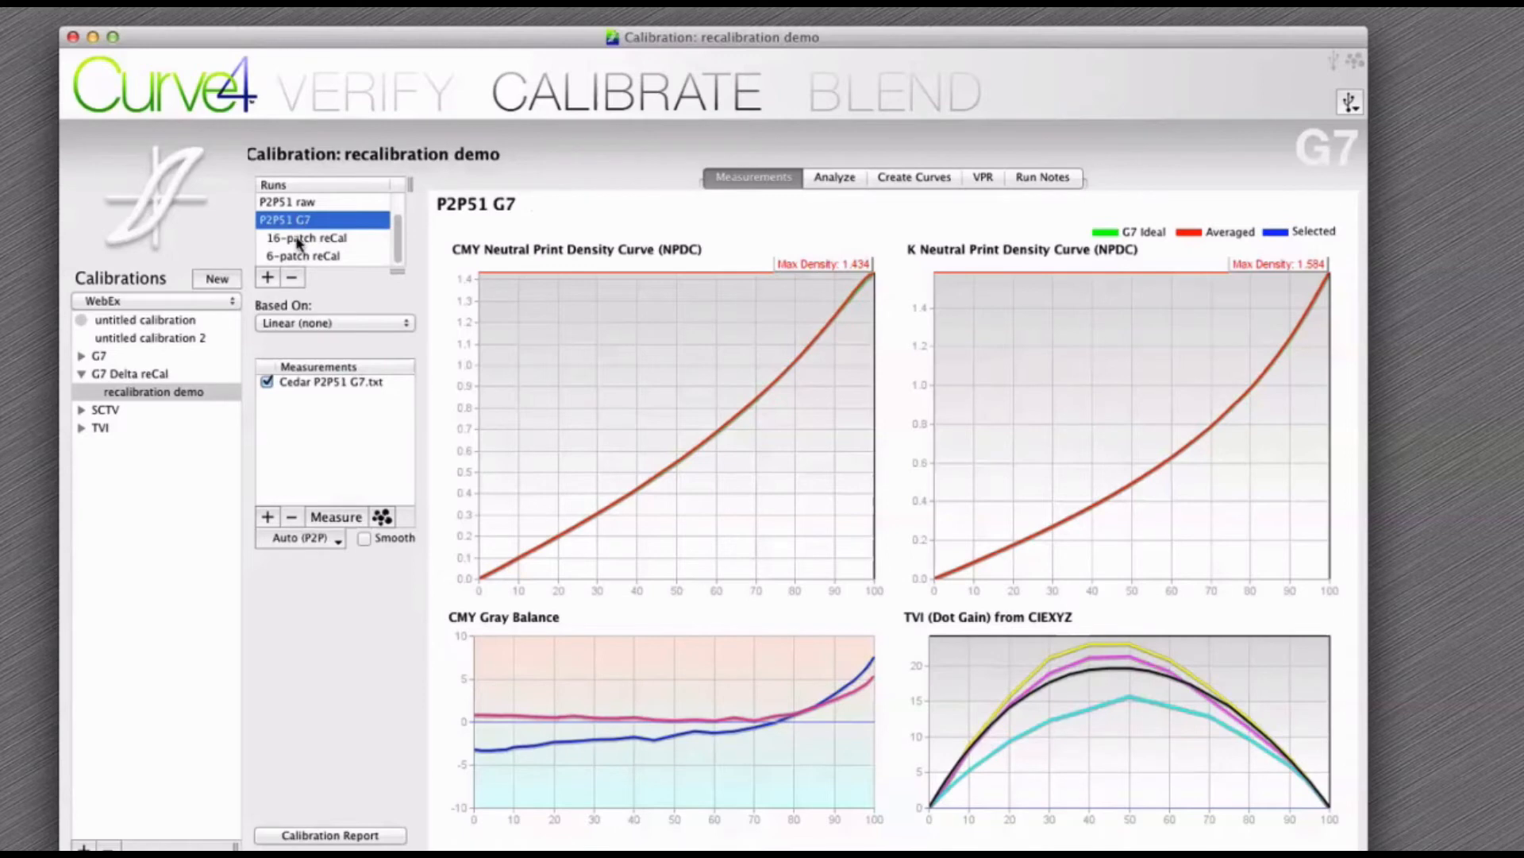
pyautogui.click(299, 239)
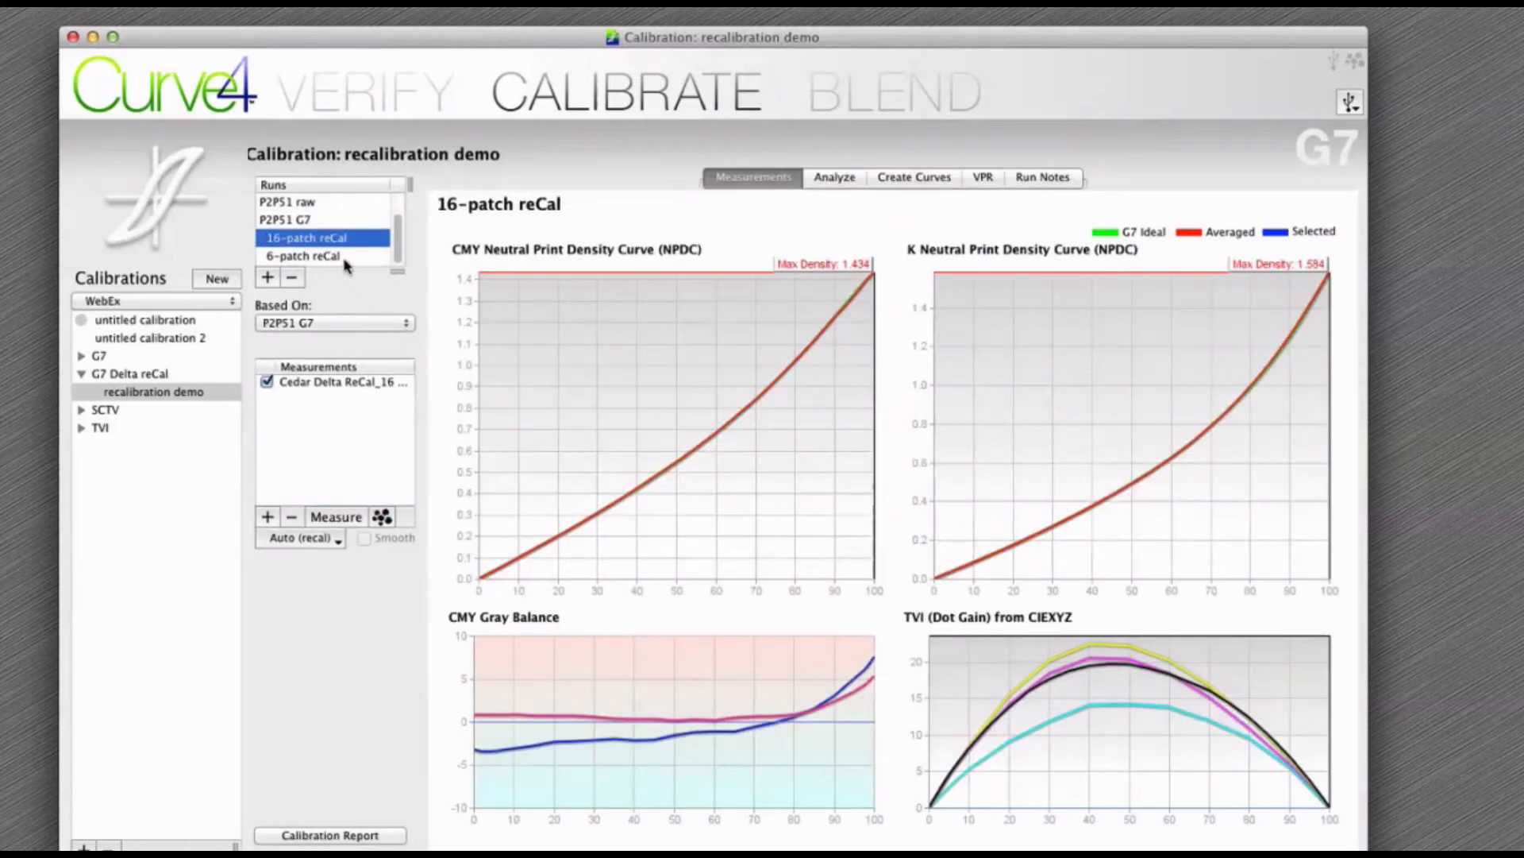
pyautogui.click(345, 260)
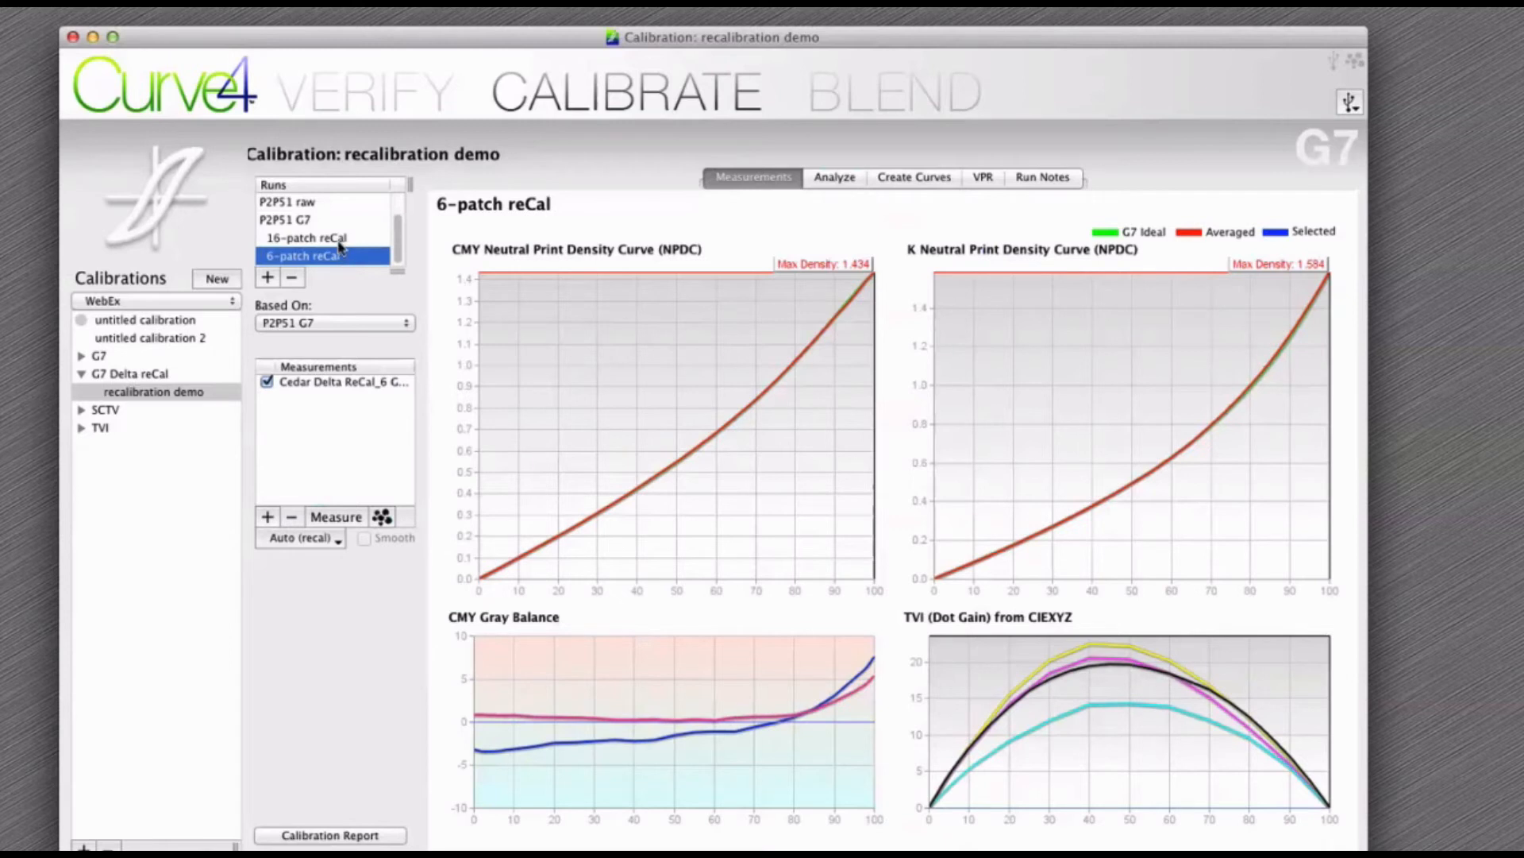
pyautogui.click(340, 242)
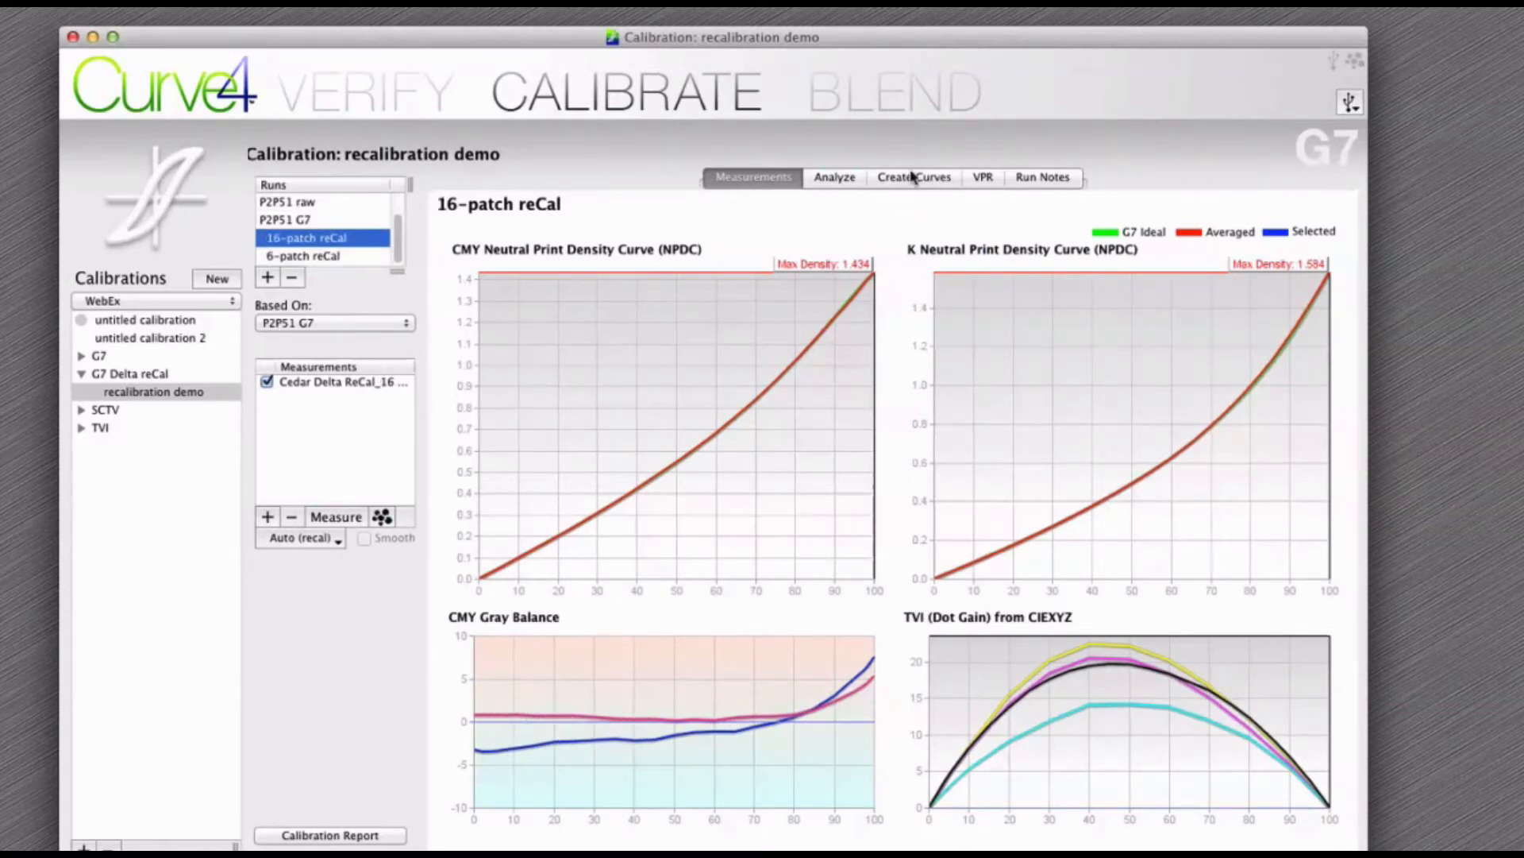
# Compare the output curves and wanted control point values of the 16-patch reCal, 6-patch reCal and P2P51 G7 runs
pyautogui.click(913, 176)
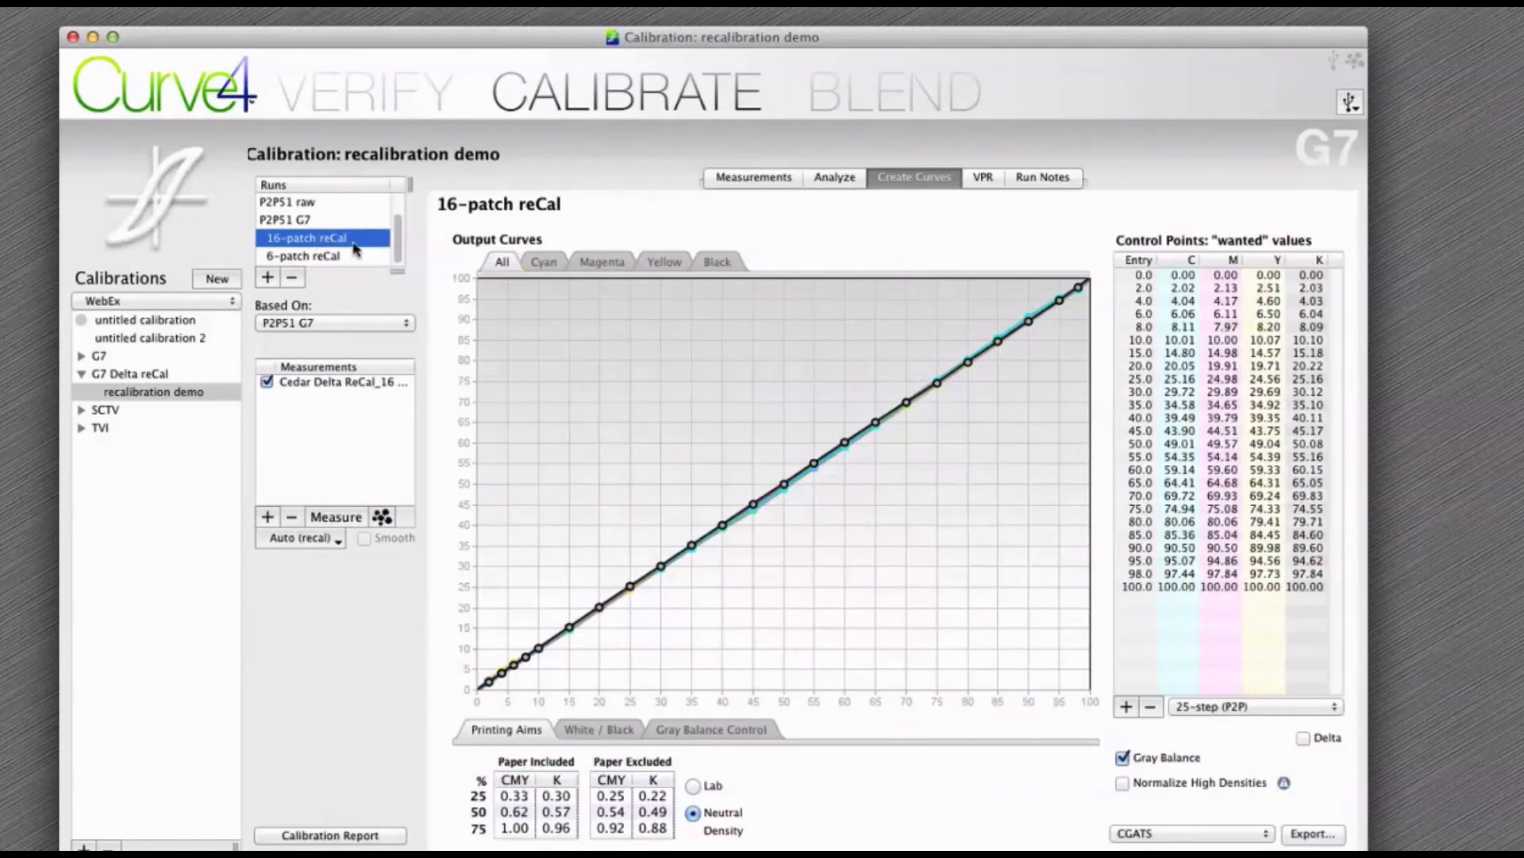
pyautogui.press('Down')
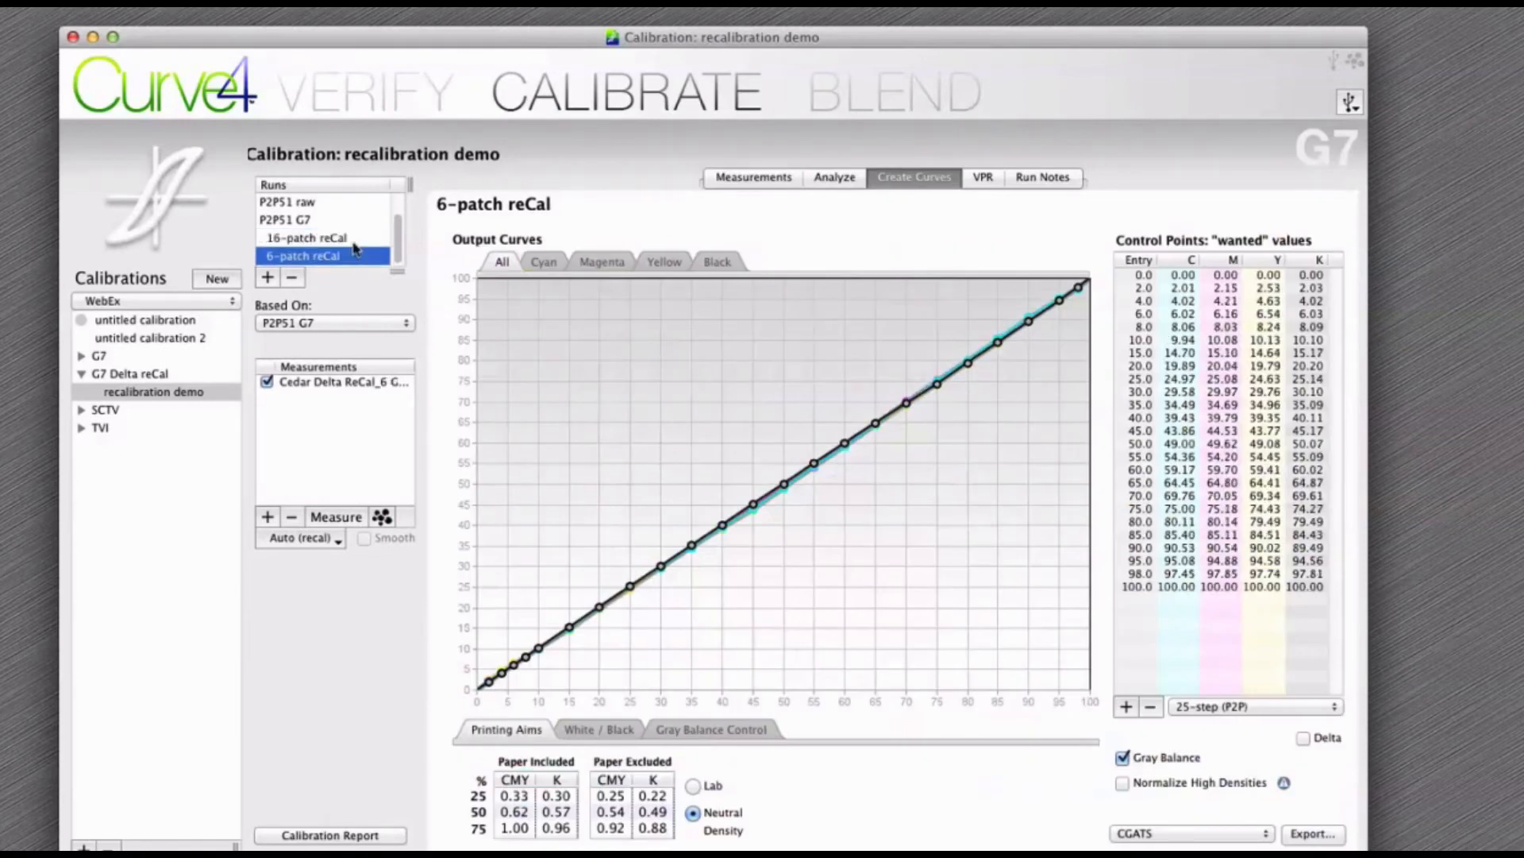
pyautogui.press('Up')
pyautogui.press('Up')
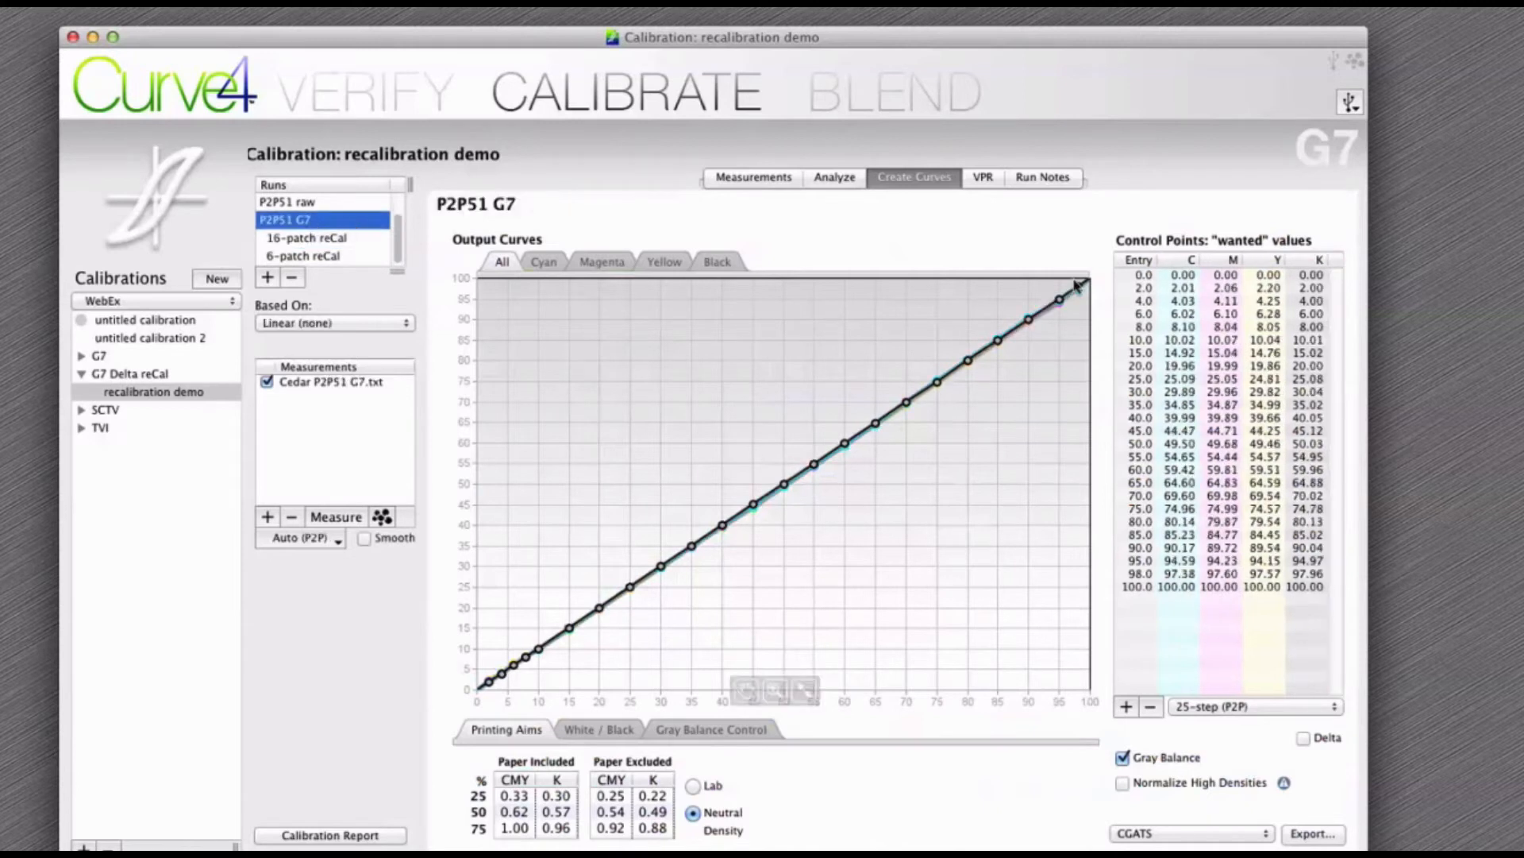
pyautogui.click(310, 240)
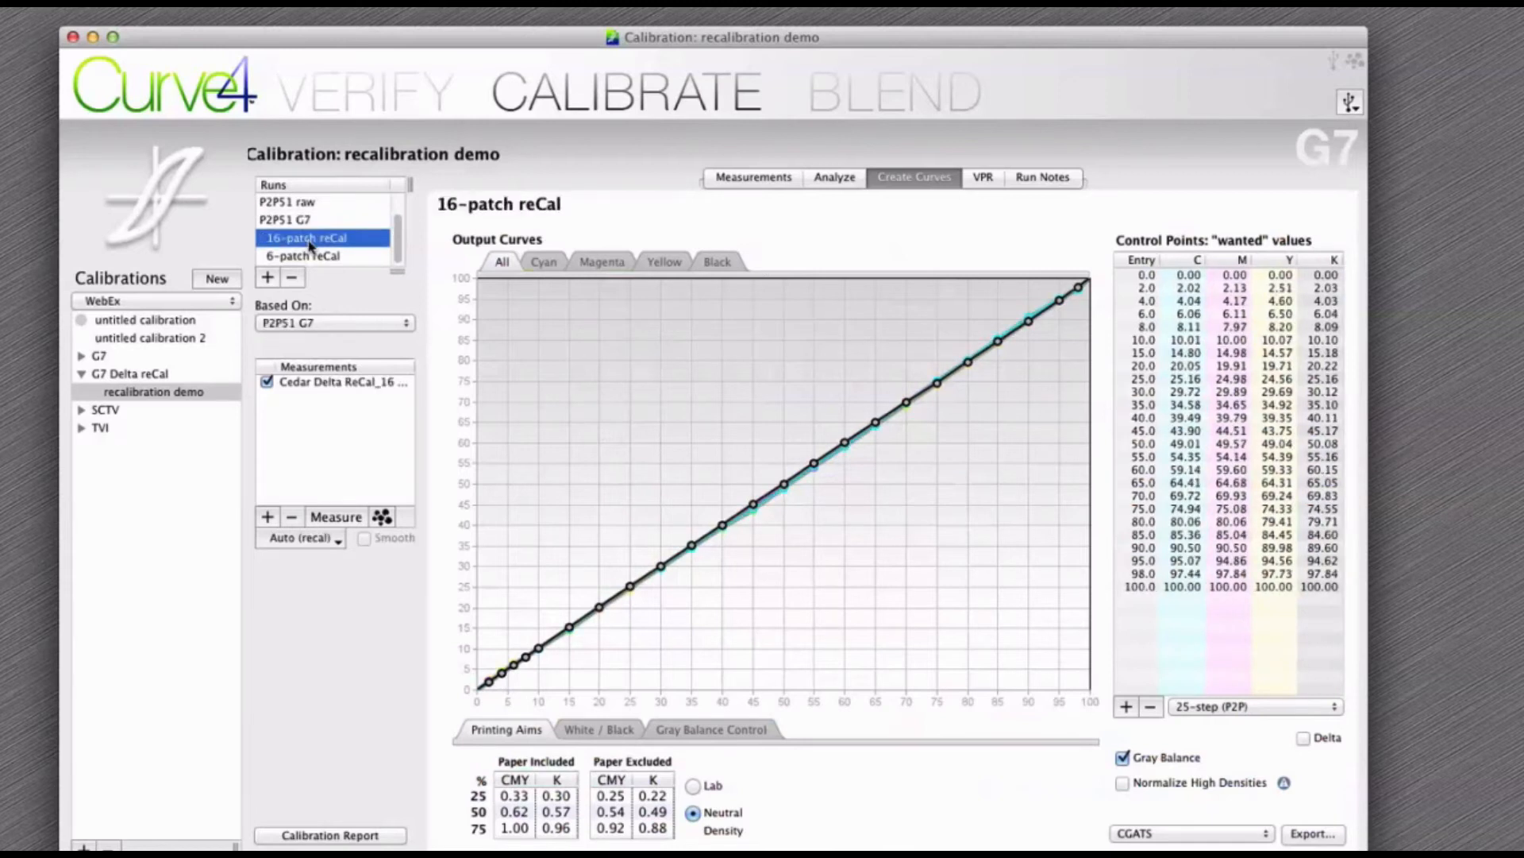
pyautogui.press('Down')
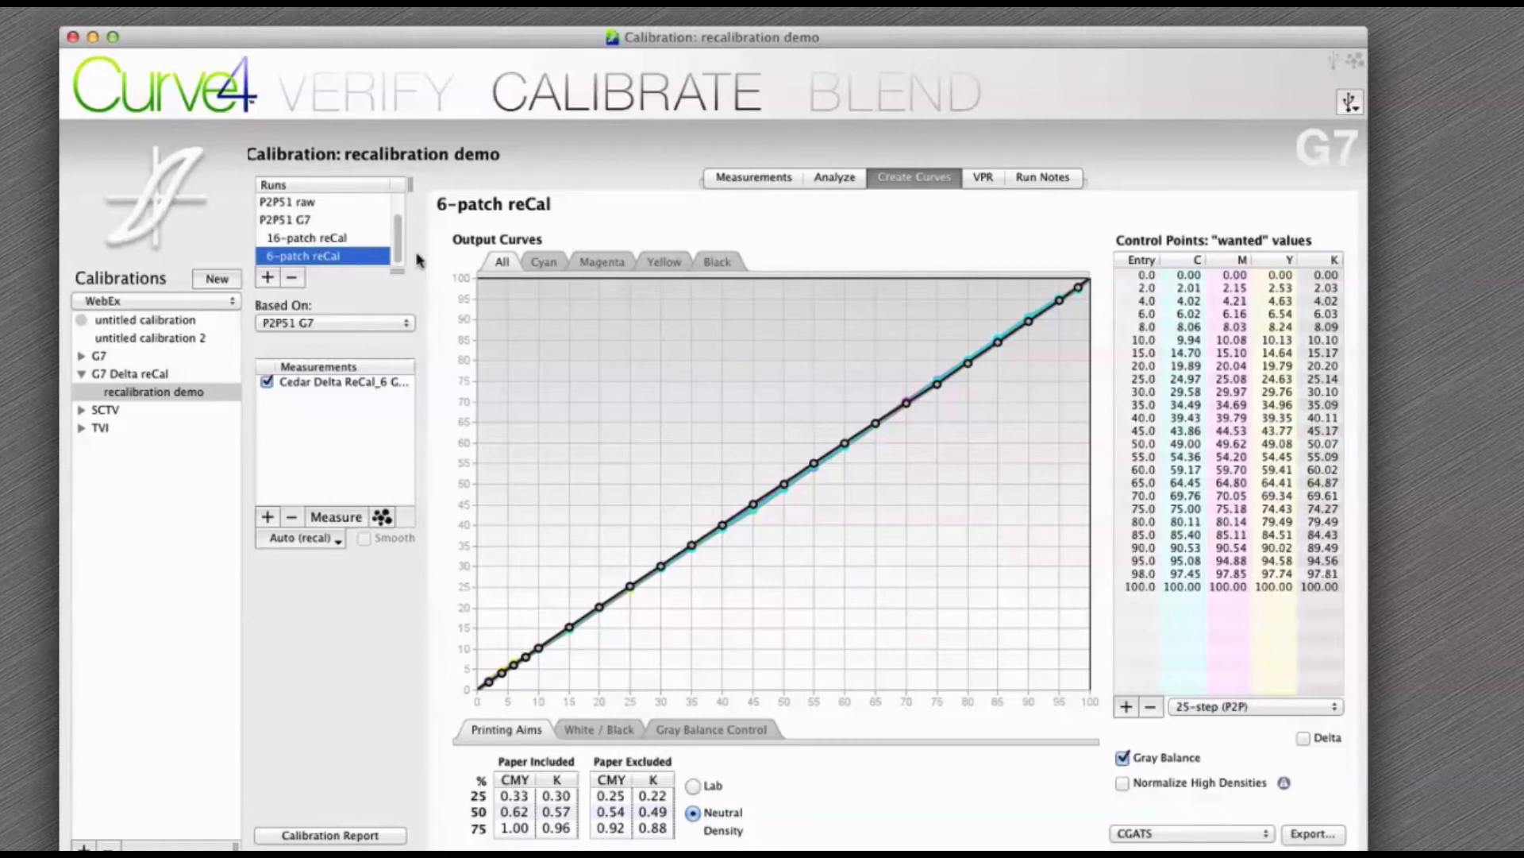
# Enlarge the Runs list and look through the calibrations in the G7 group
pyautogui.moveTo(399, 273); pyautogui.dragTo(397, 319)
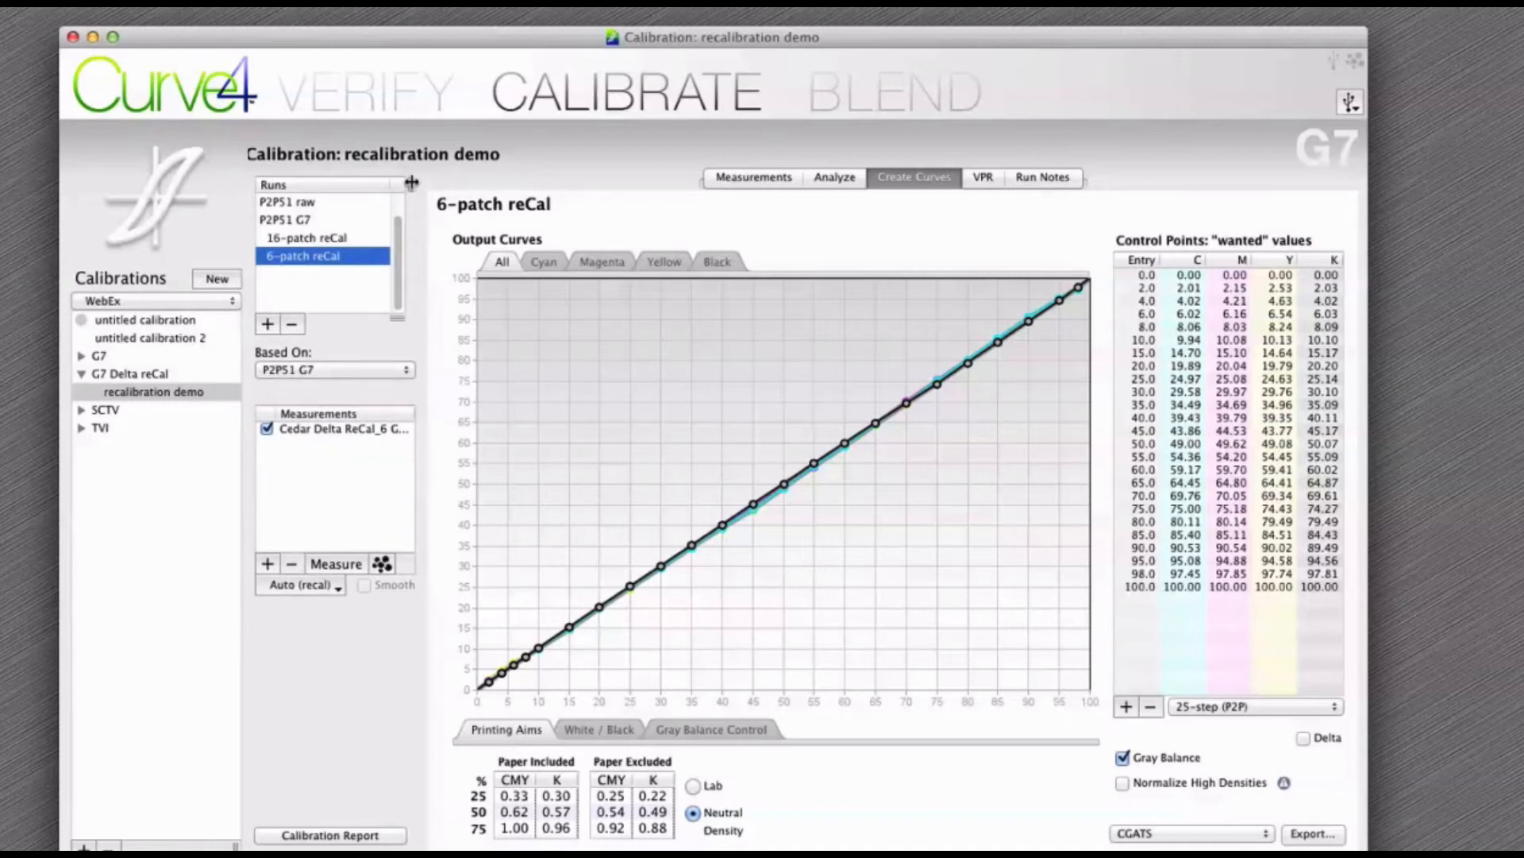
pyautogui.moveTo(419, 186)
pyautogui.mouseDown()
pyautogui.moveTo(436, 183)
pyautogui.moveTo(409, 183)
pyautogui.mouseUp()
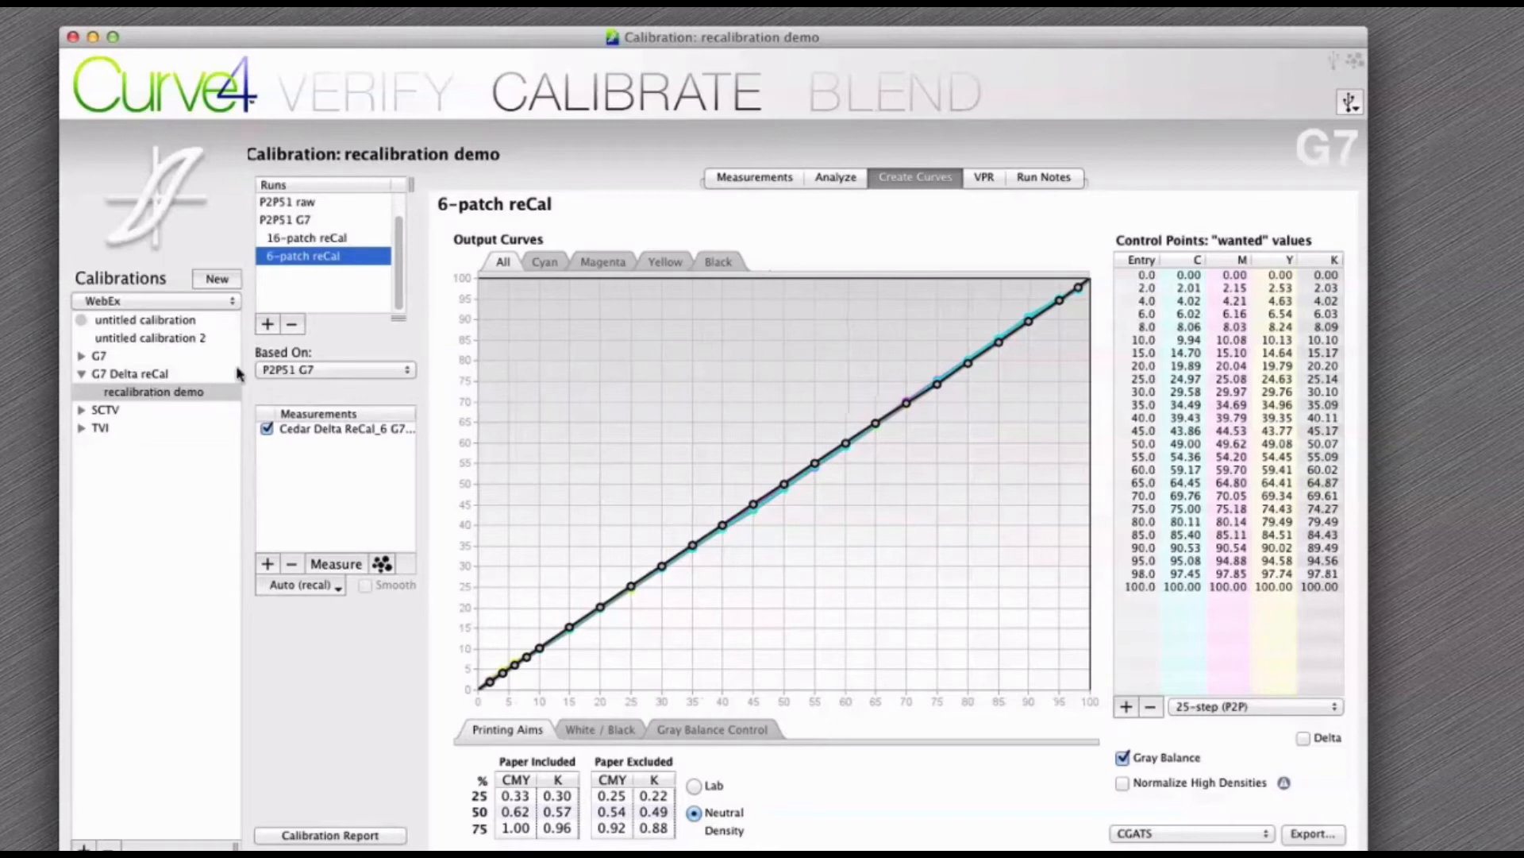
pyautogui.click(82, 357)
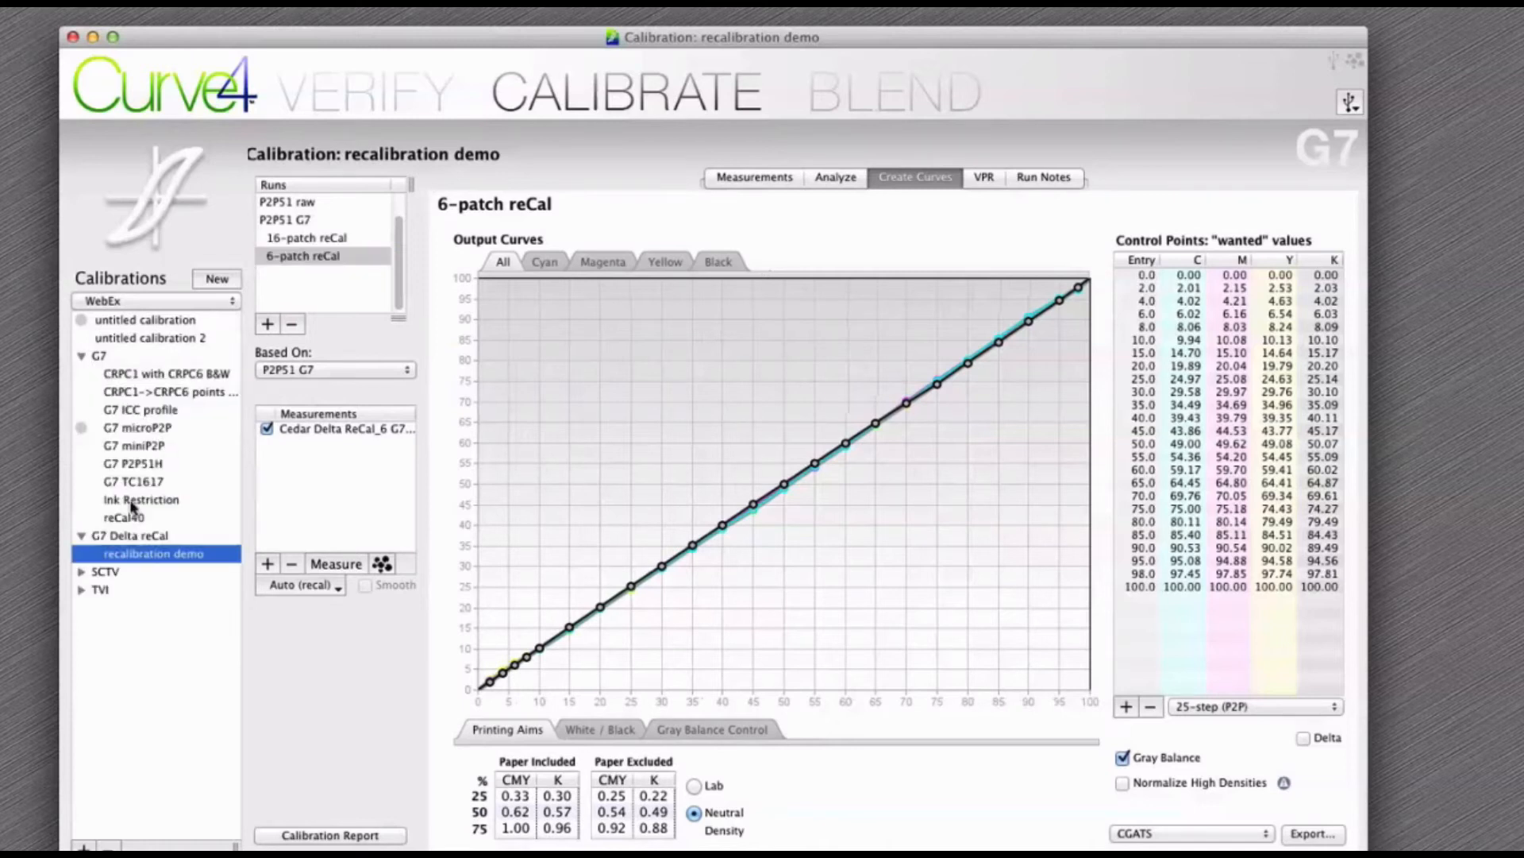
pyautogui.click(82, 357)
# Create a new calibration and set the measurement type of Run 1 - Calibration to P2Pless
pyautogui.click(100, 426)
pyautogui.click(217, 279)
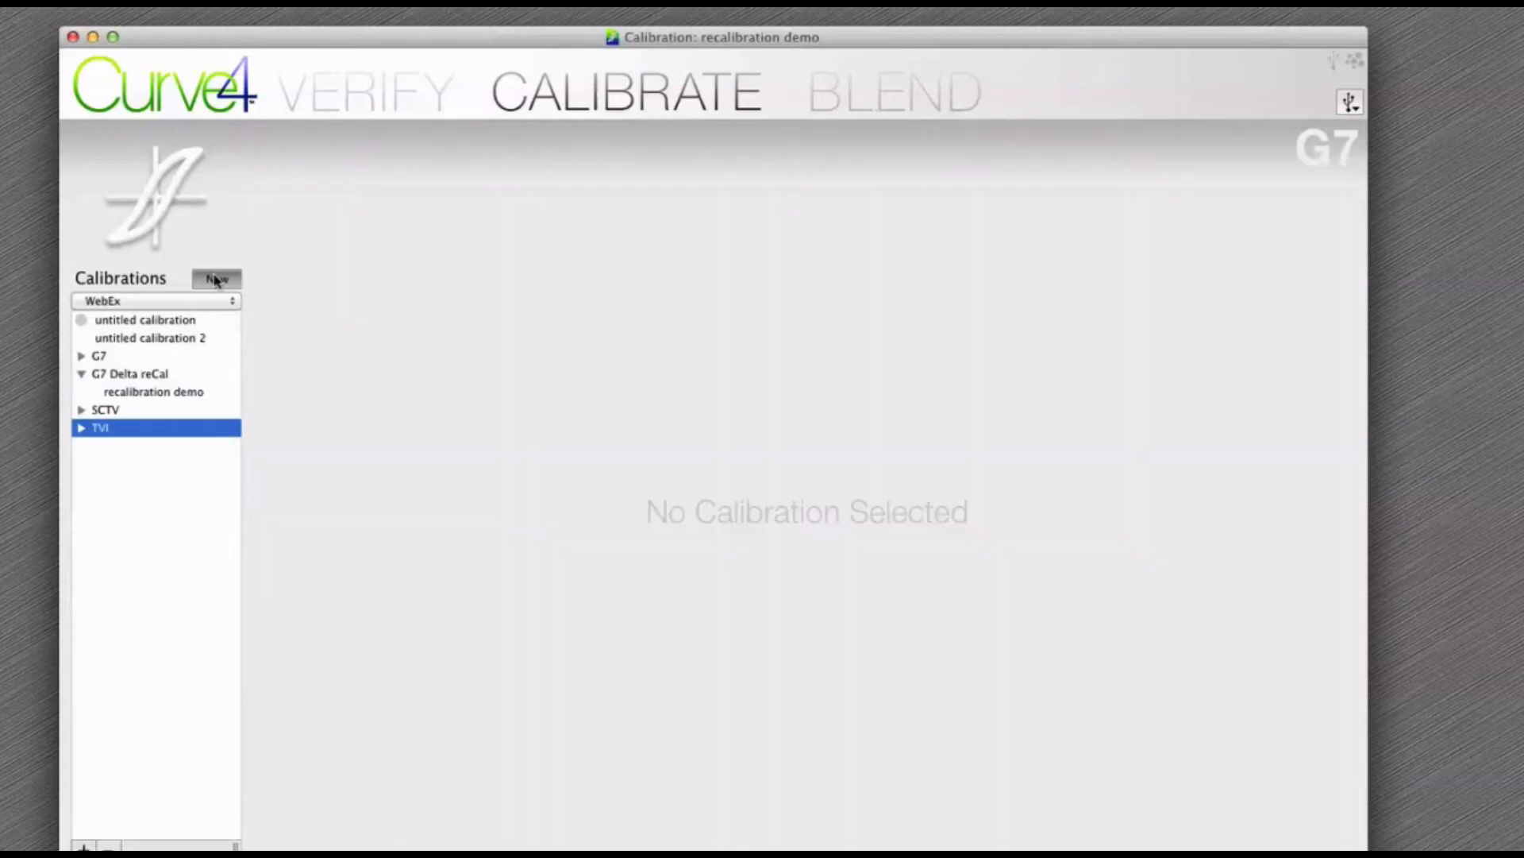
pyautogui.click(341, 221)
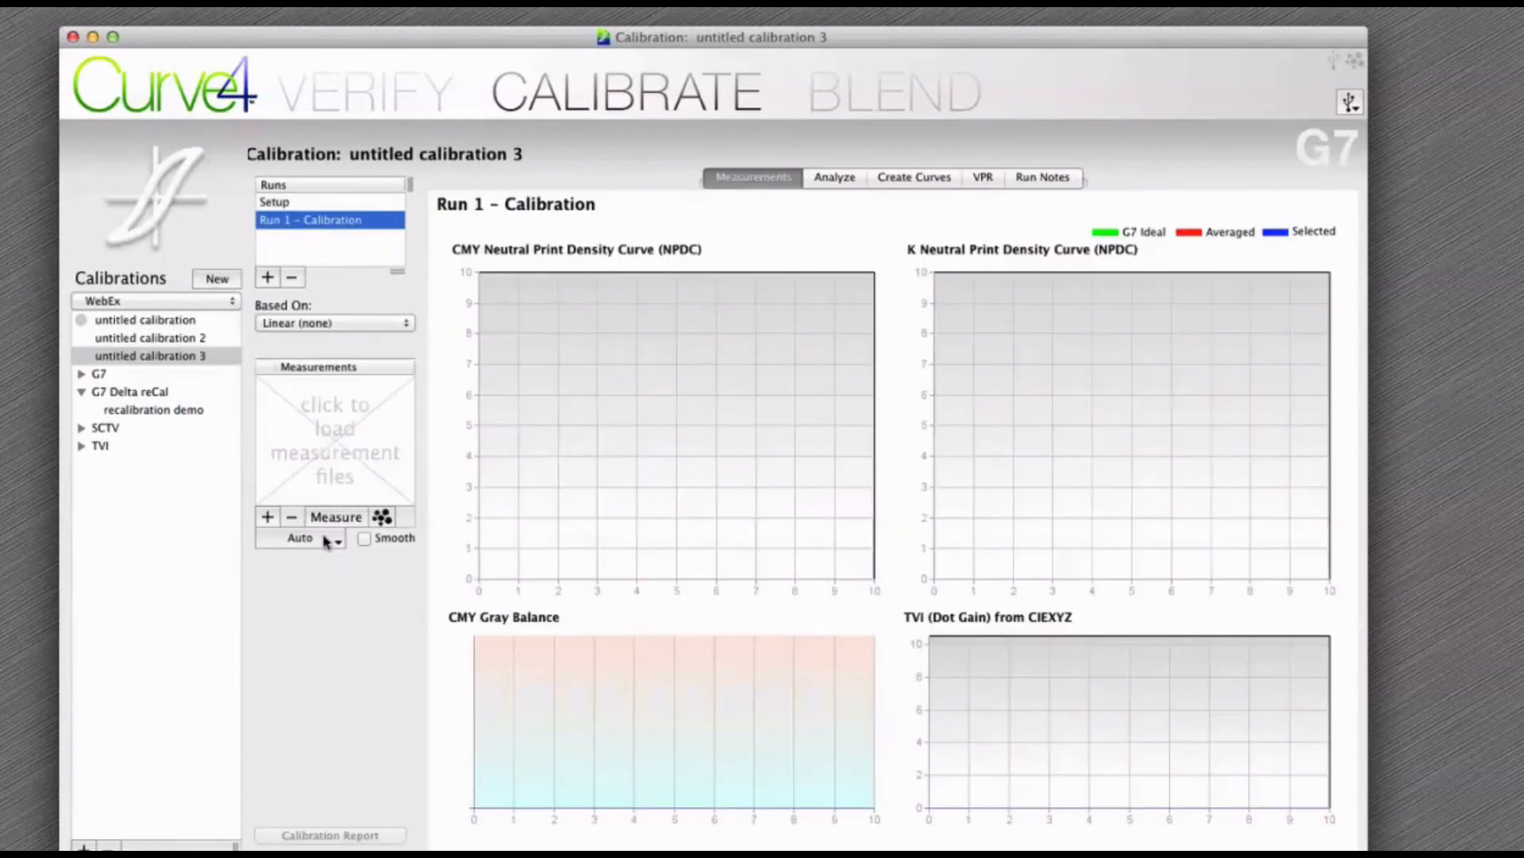
pyautogui.click(327, 539)
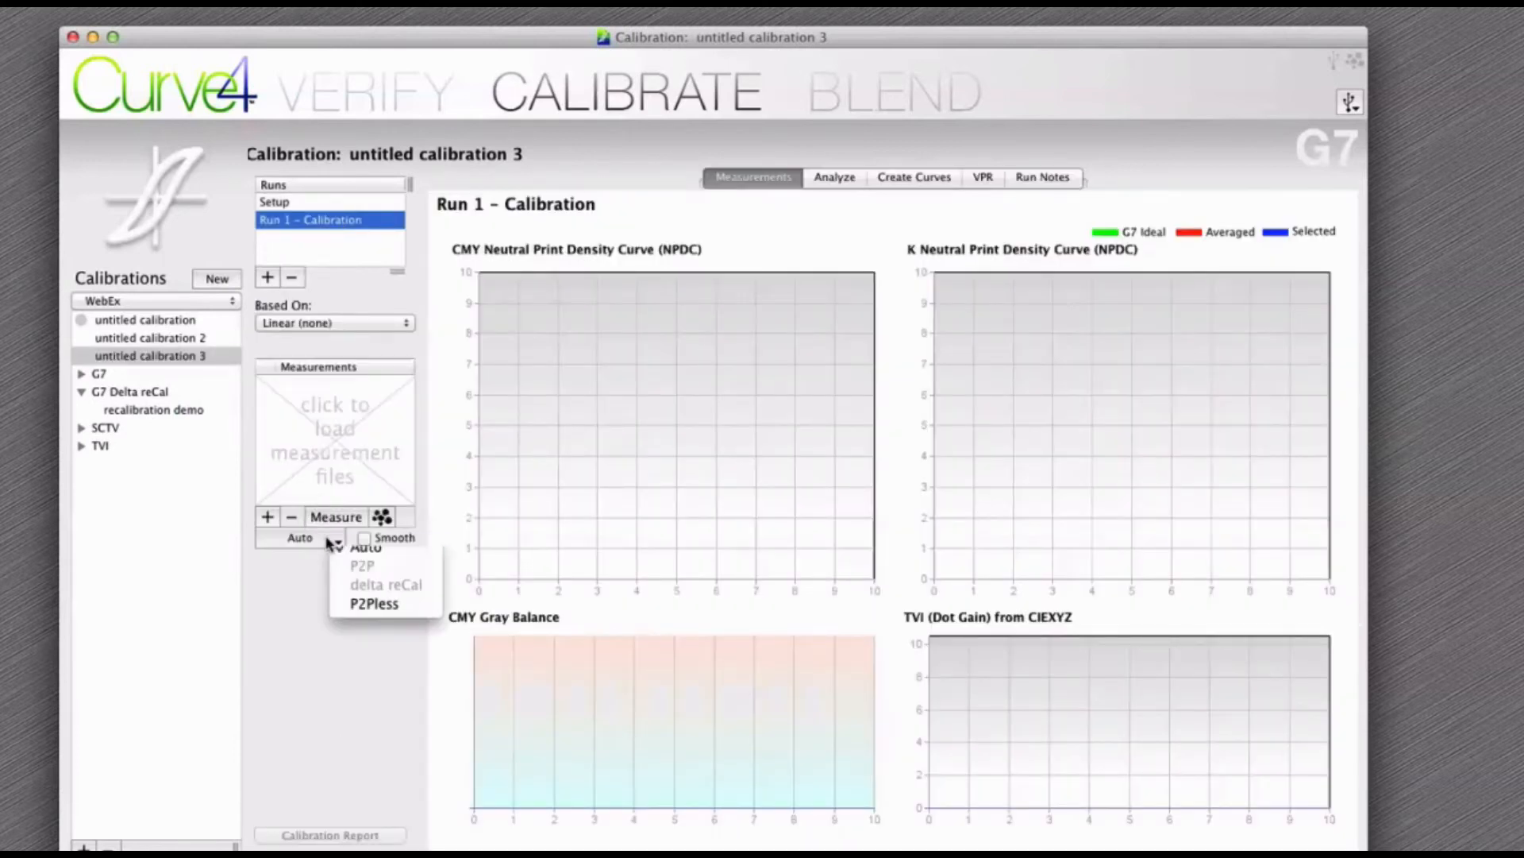
pyautogui.click(371, 606)
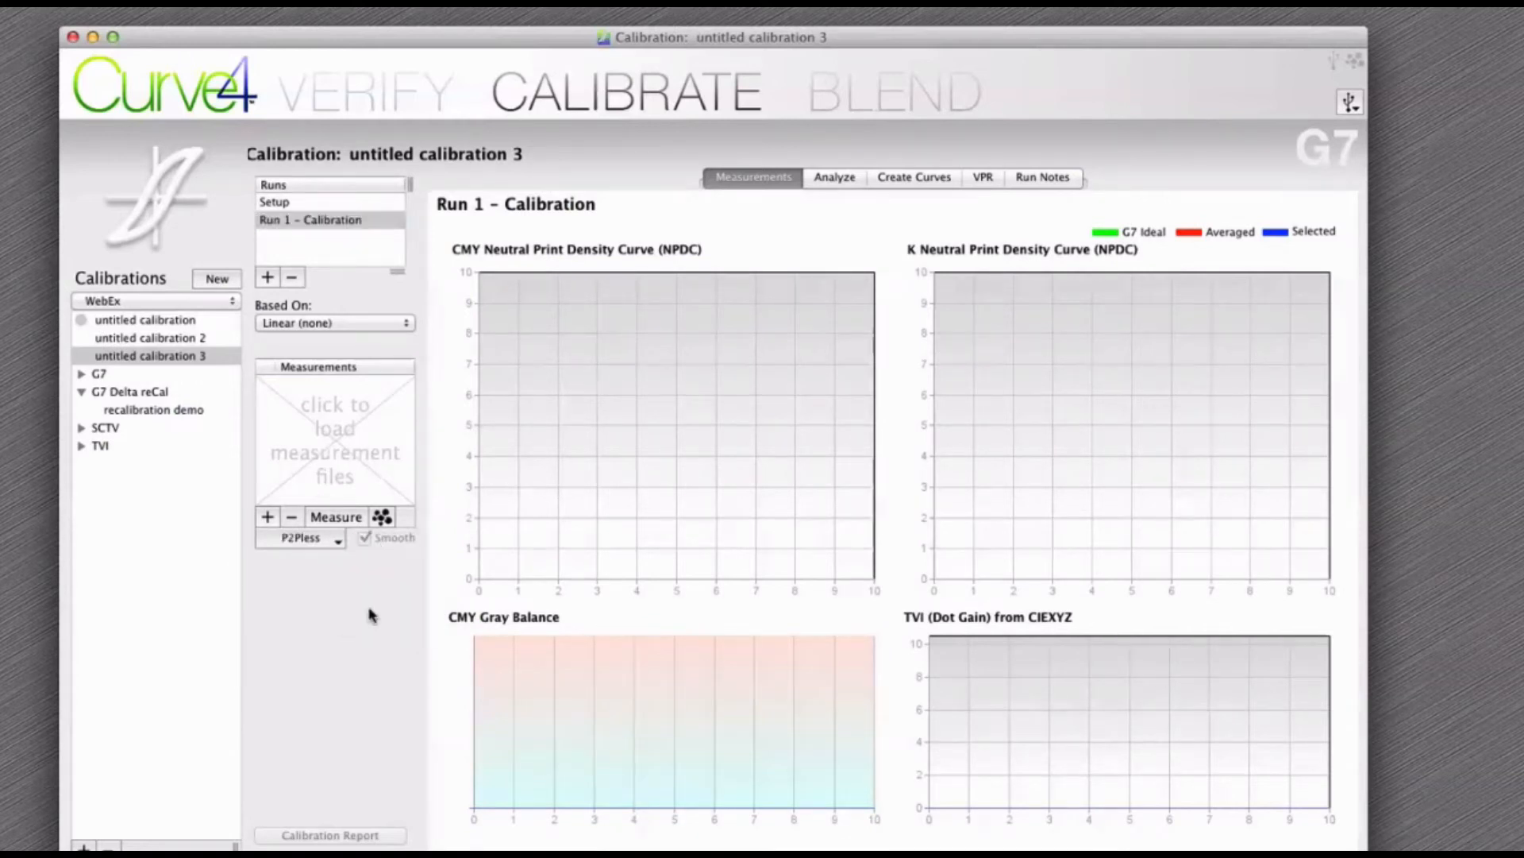
# Load the measurement file Cedar TC1617.txt from the P2P versions folder into Run 1 - Calibration
pyautogui.click(325, 438)
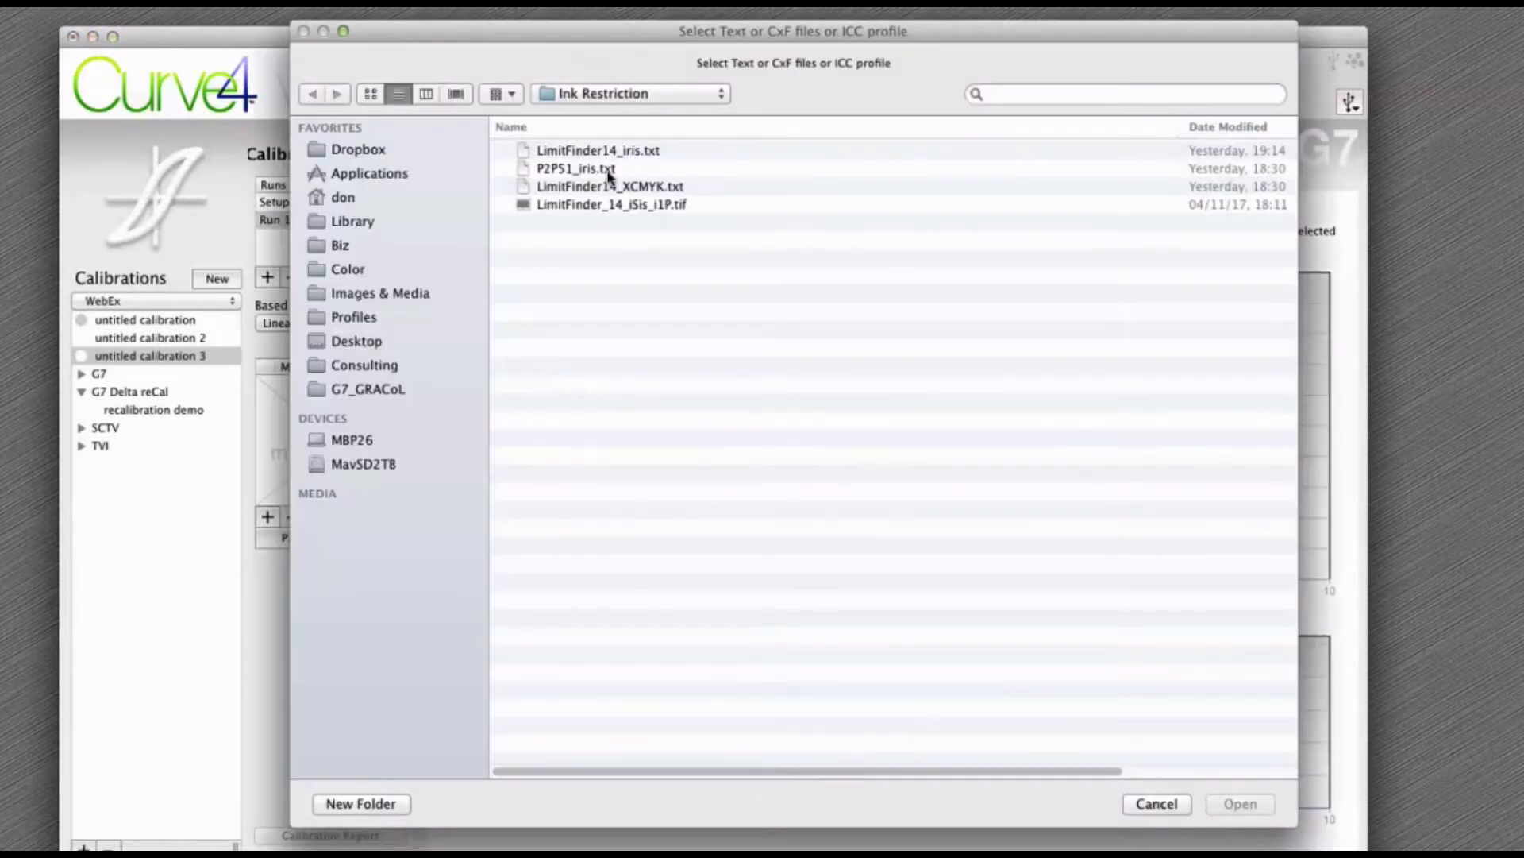
pyautogui.click(605, 95)
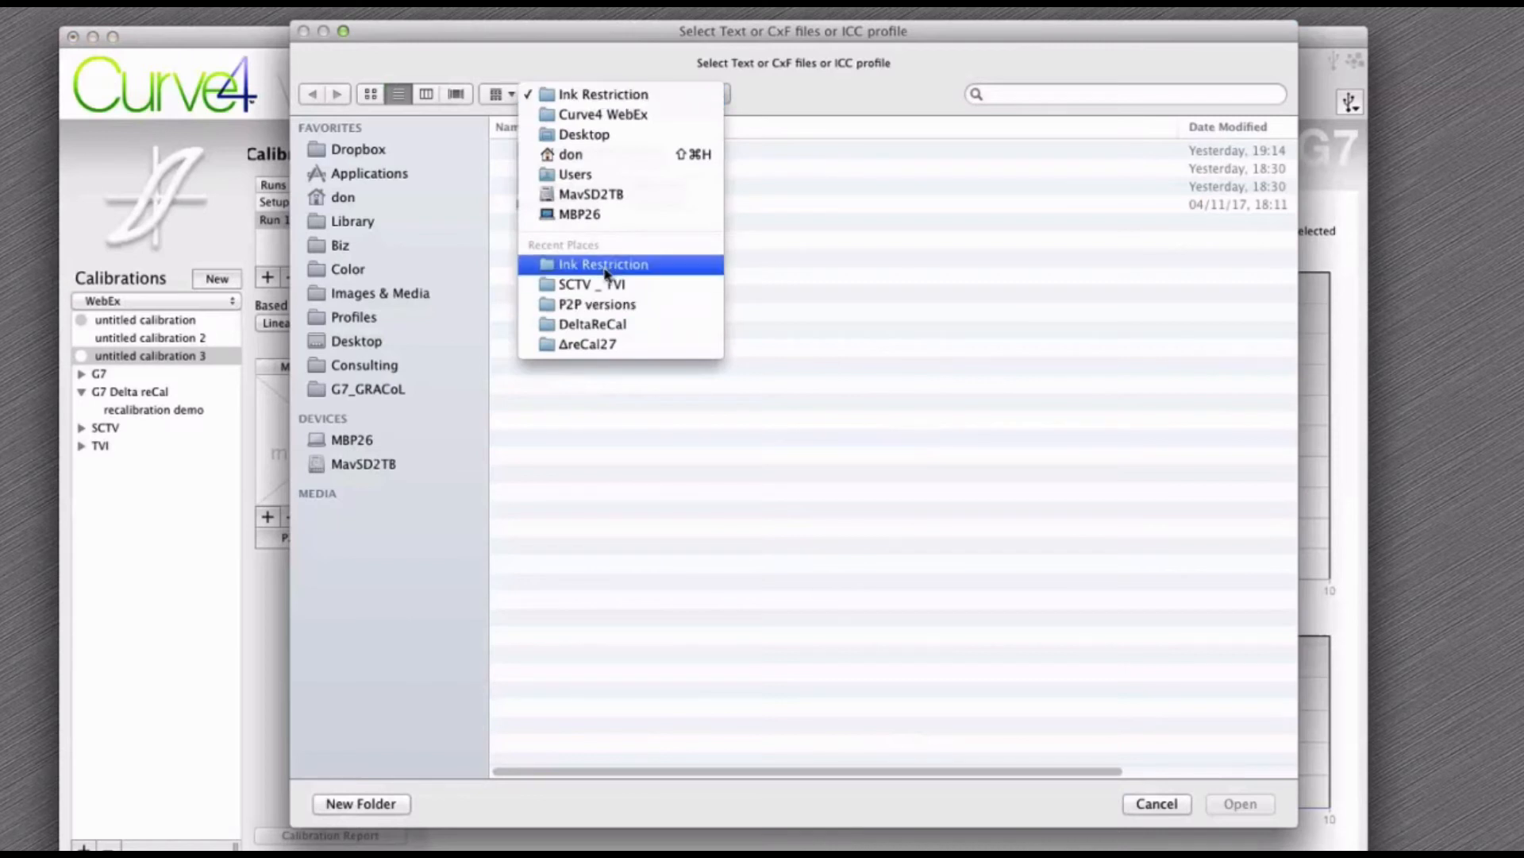
pyautogui.click(651, 304)
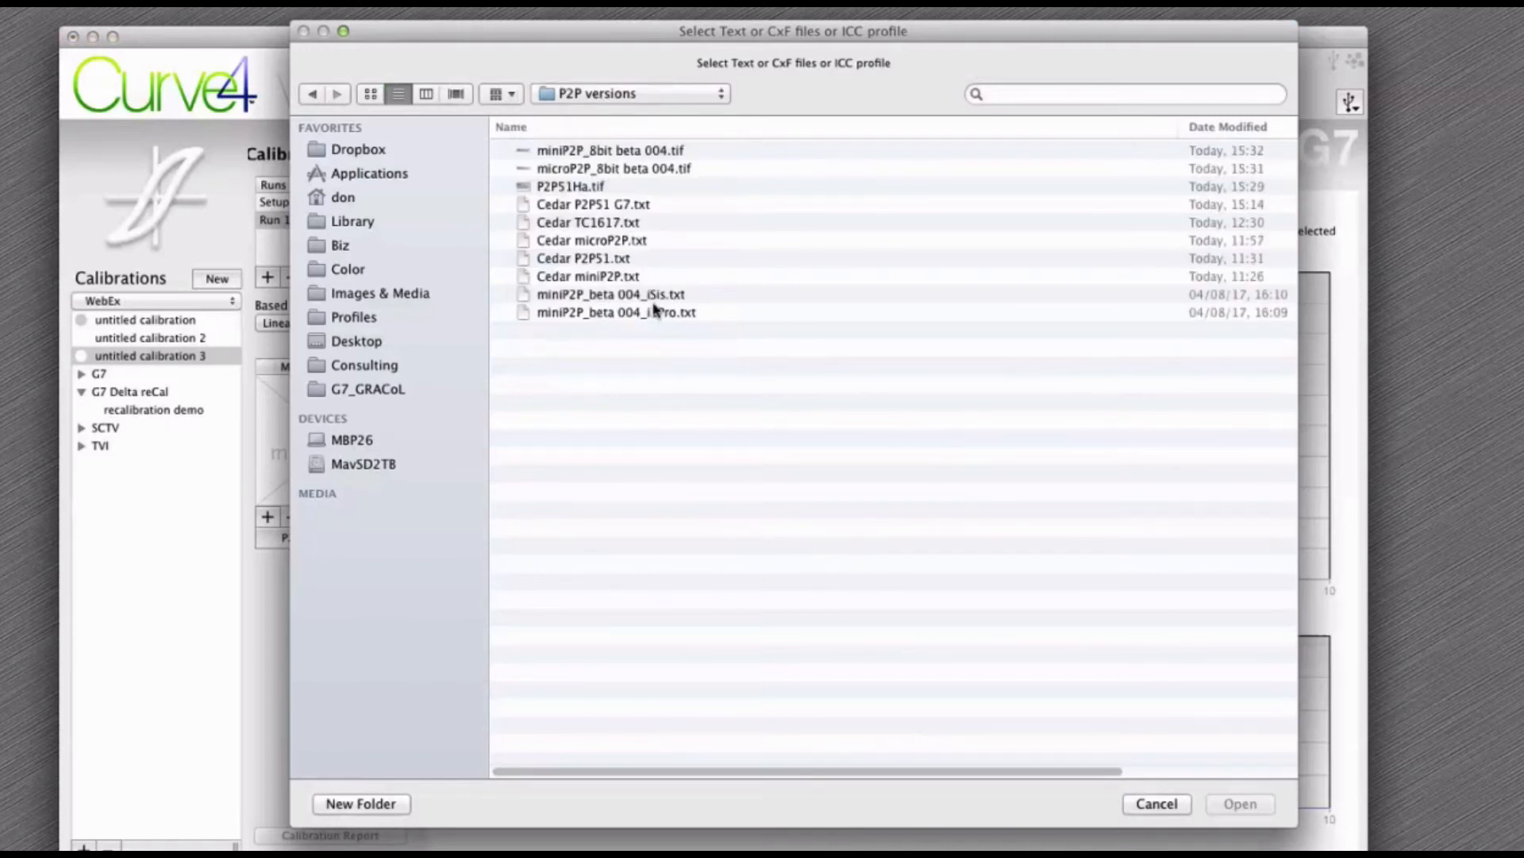
pyautogui.click(591, 225)
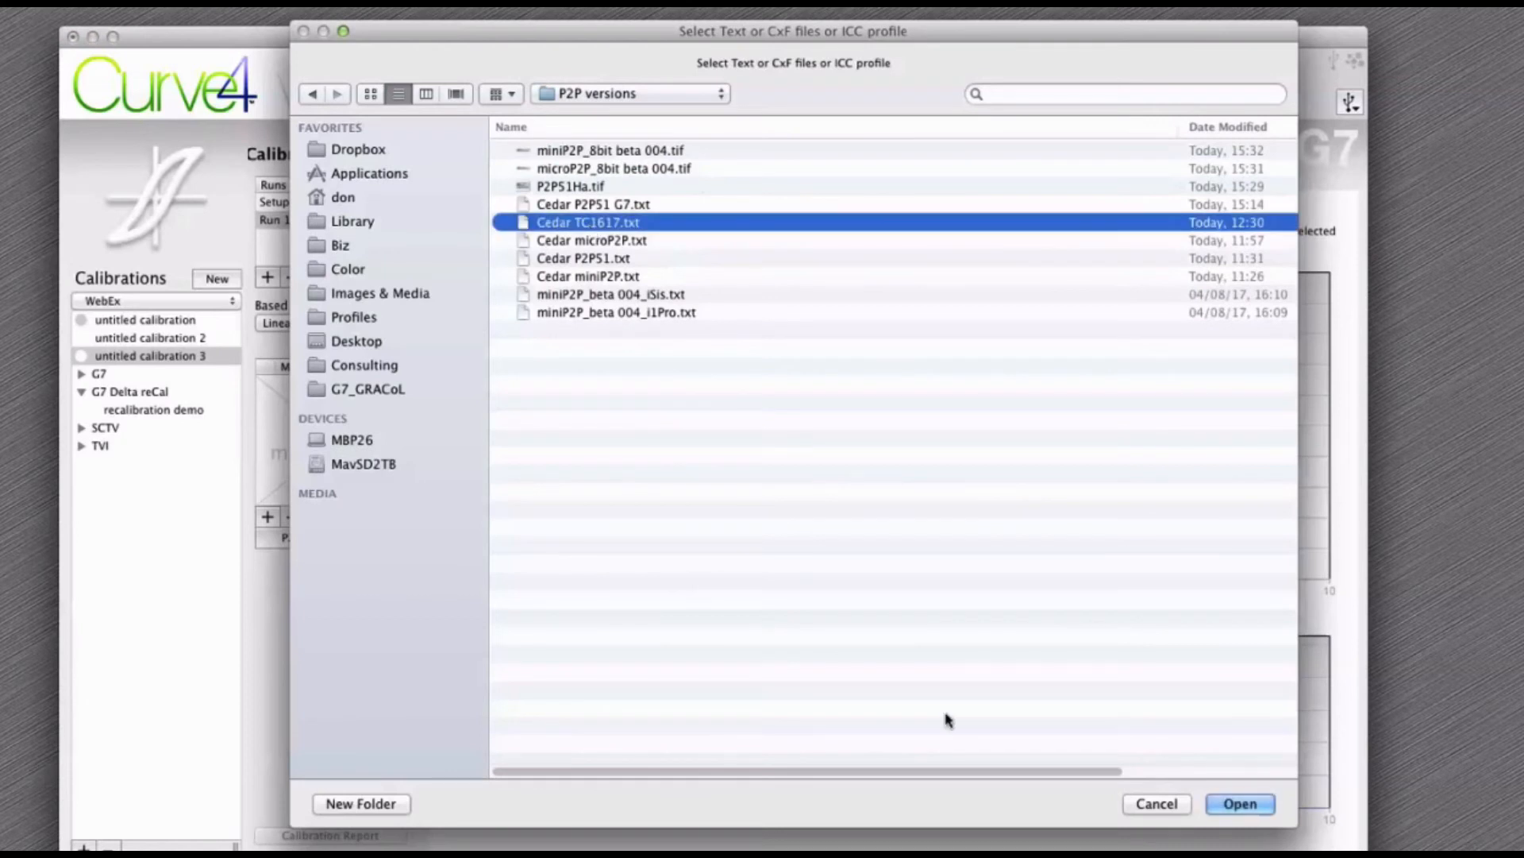
pyautogui.click(1242, 806)
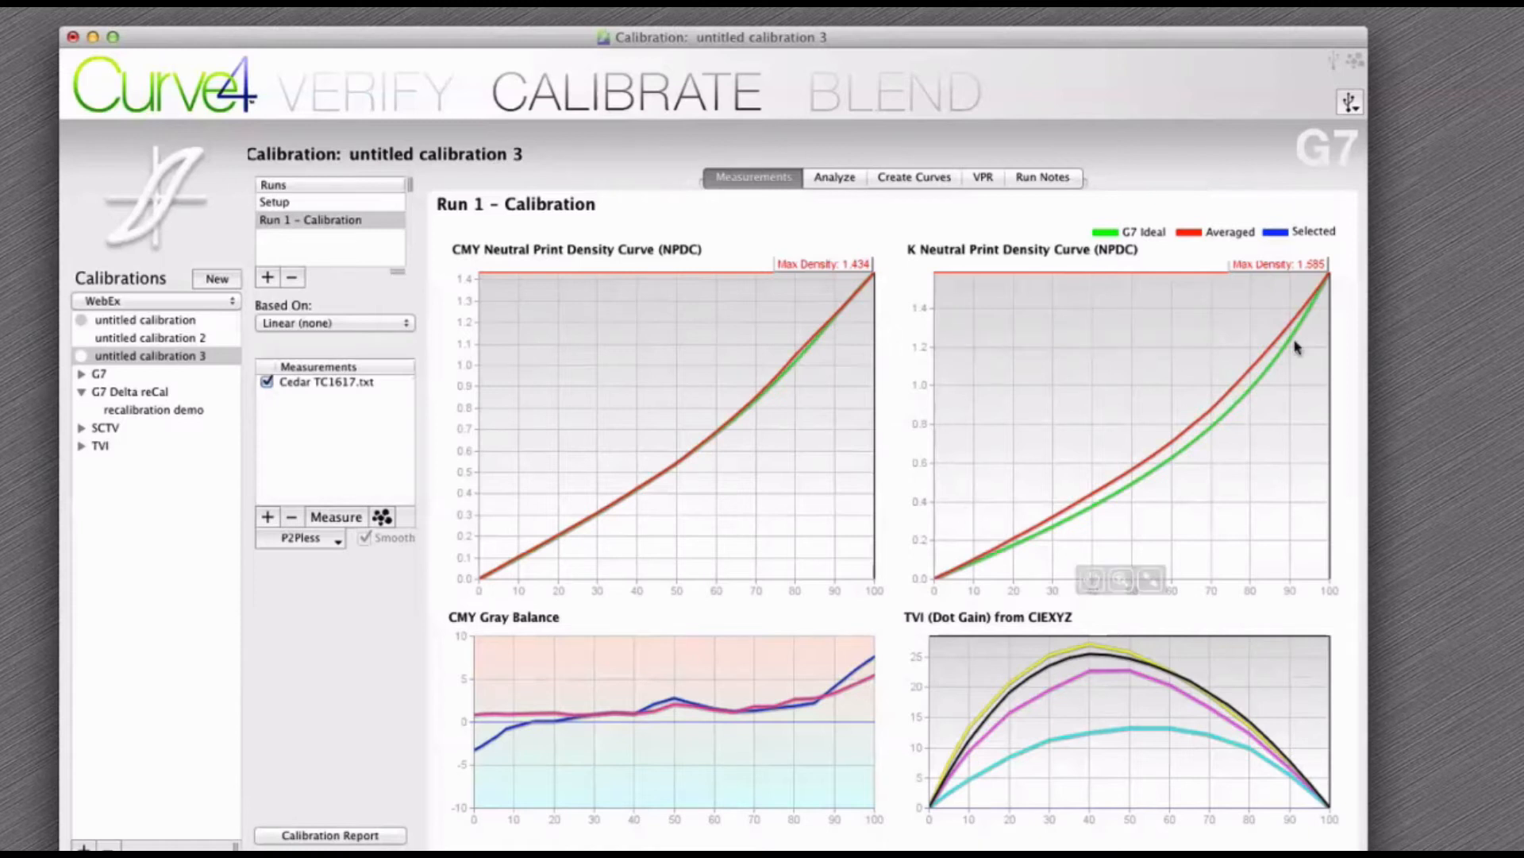
# Set Run 1's output curve control points to 25-step (P2P) and view the gray balance and white/black settings
pyautogui.click(888, 173)
pyautogui.click(1266, 706)
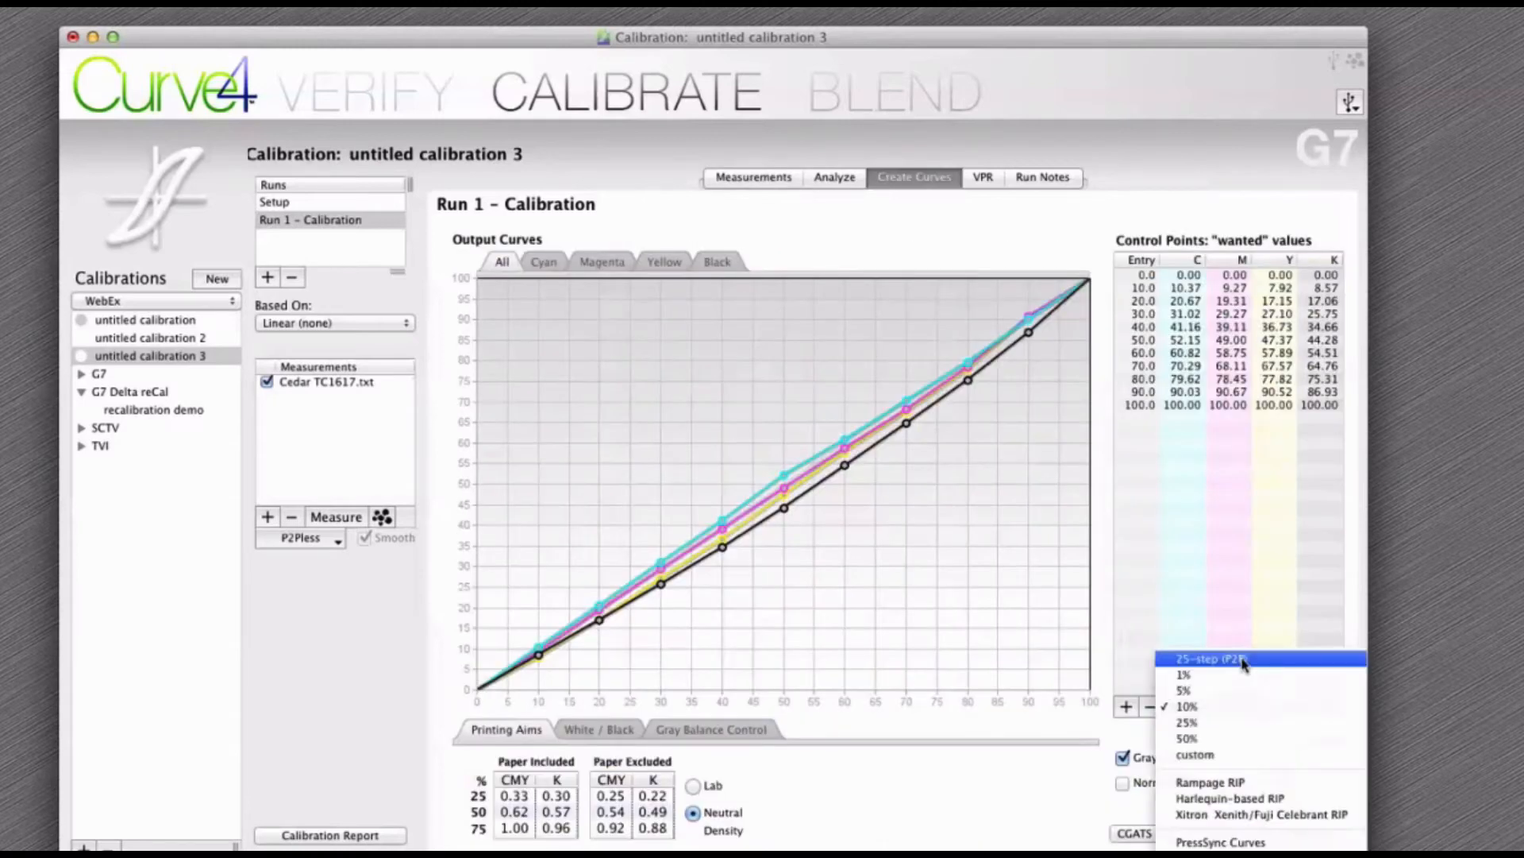
pyautogui.click(1244, 662)
pyautogui.click(708, 729)
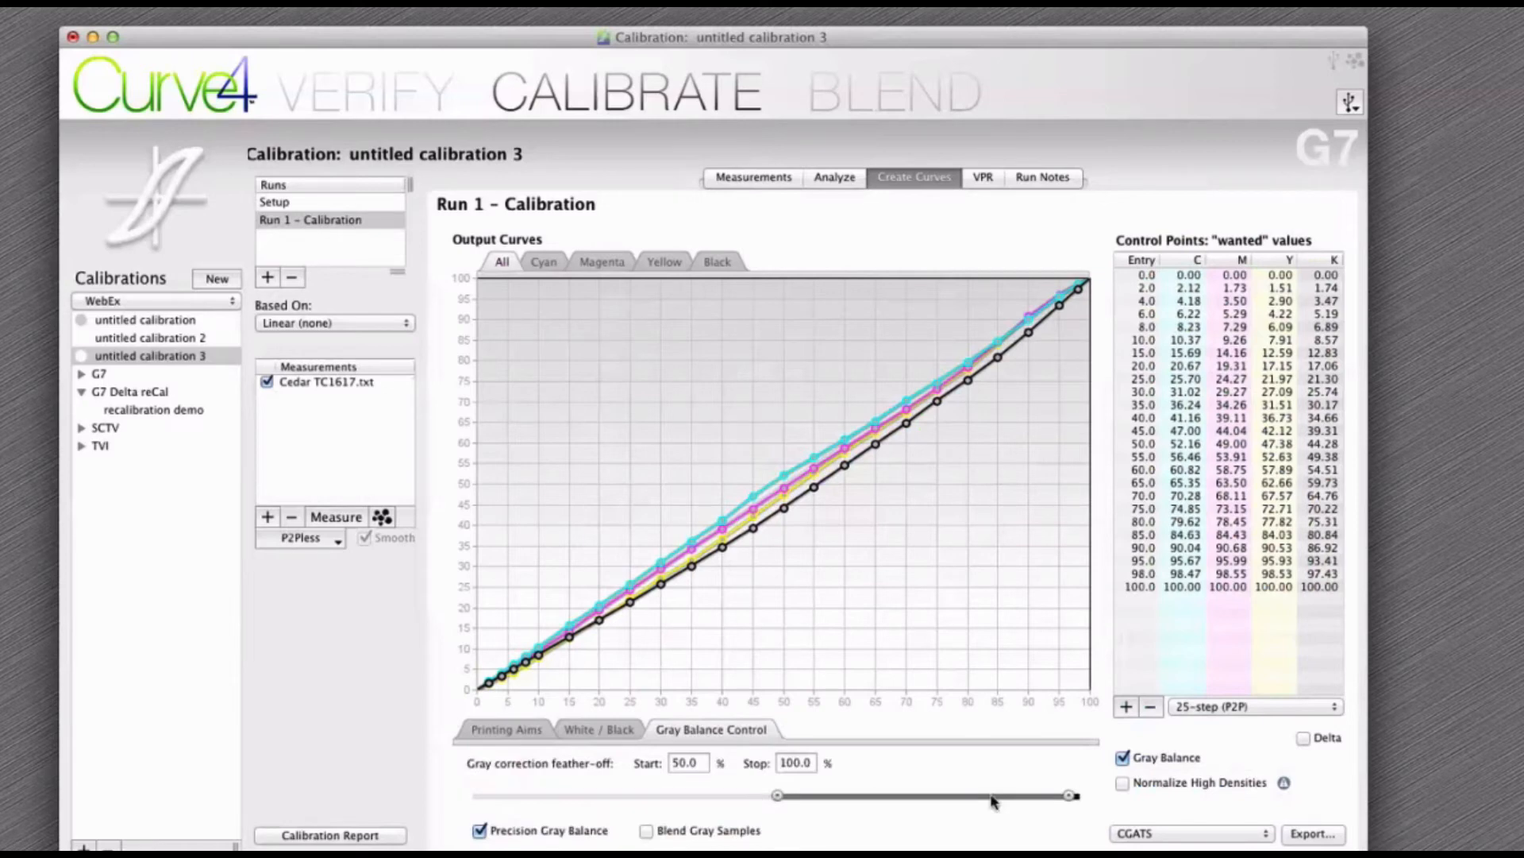
pyautogui.click(598, 729)
# Load Cedar TC1617.txt from the P2P versions folder as the Virtual Press Run target data to be curved
pyautogui.click(985, 177)
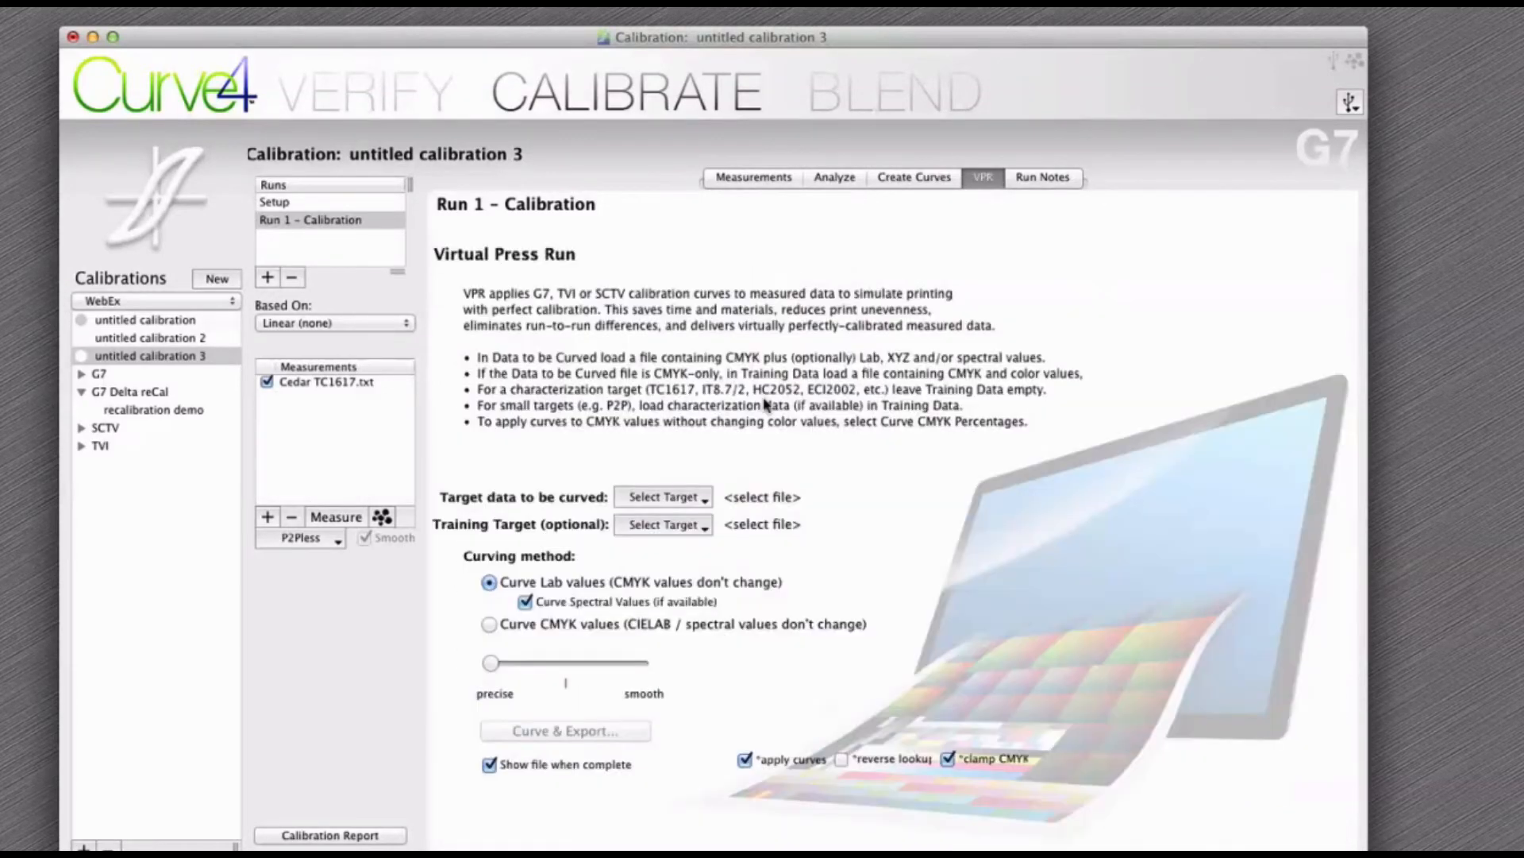
pyautogui.click(669, 499)
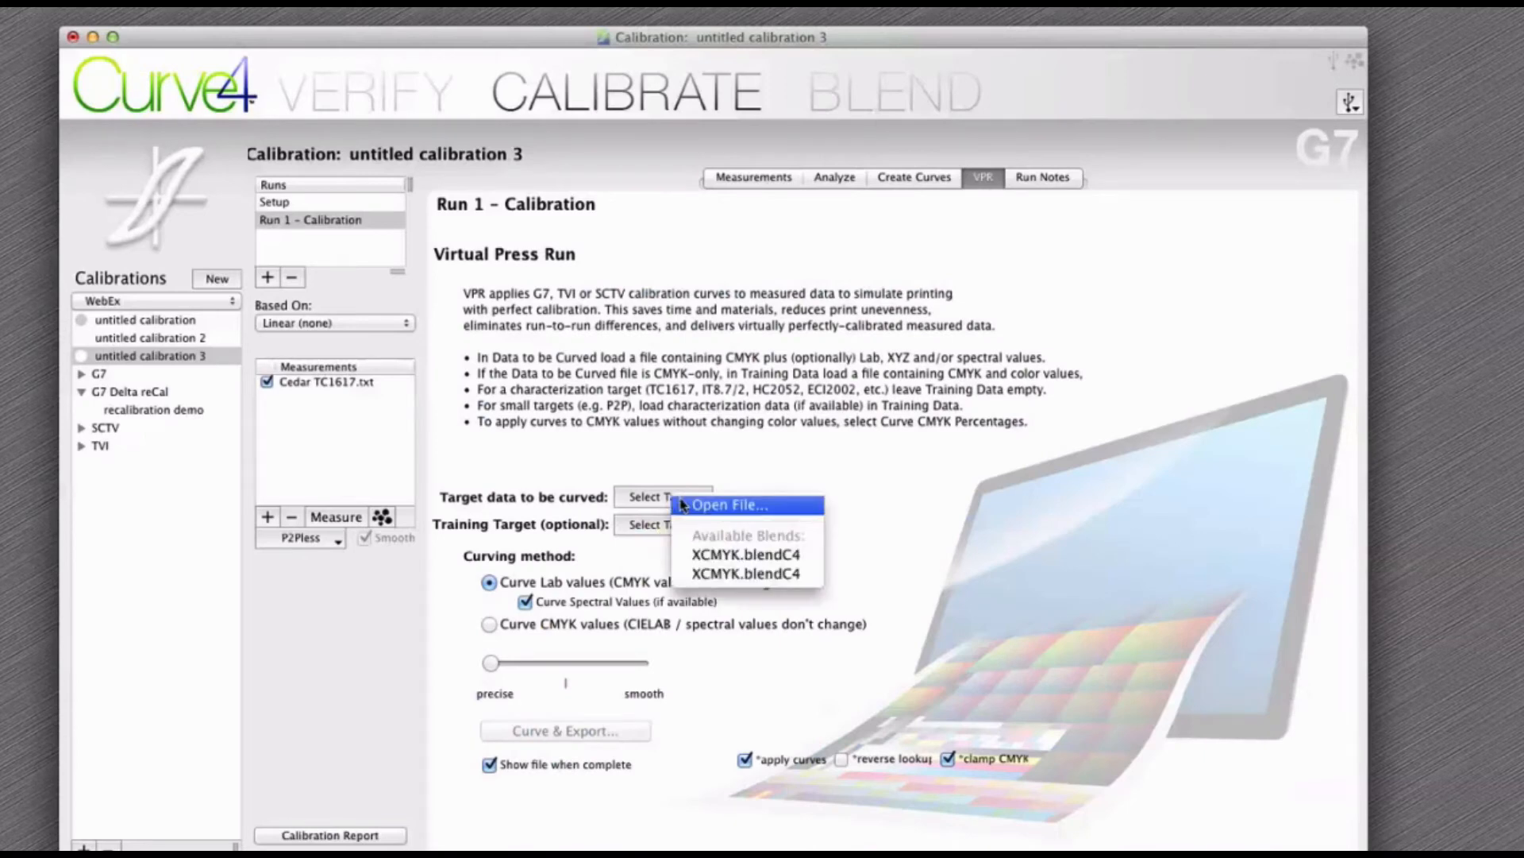
pyautogui.click(683, 505)
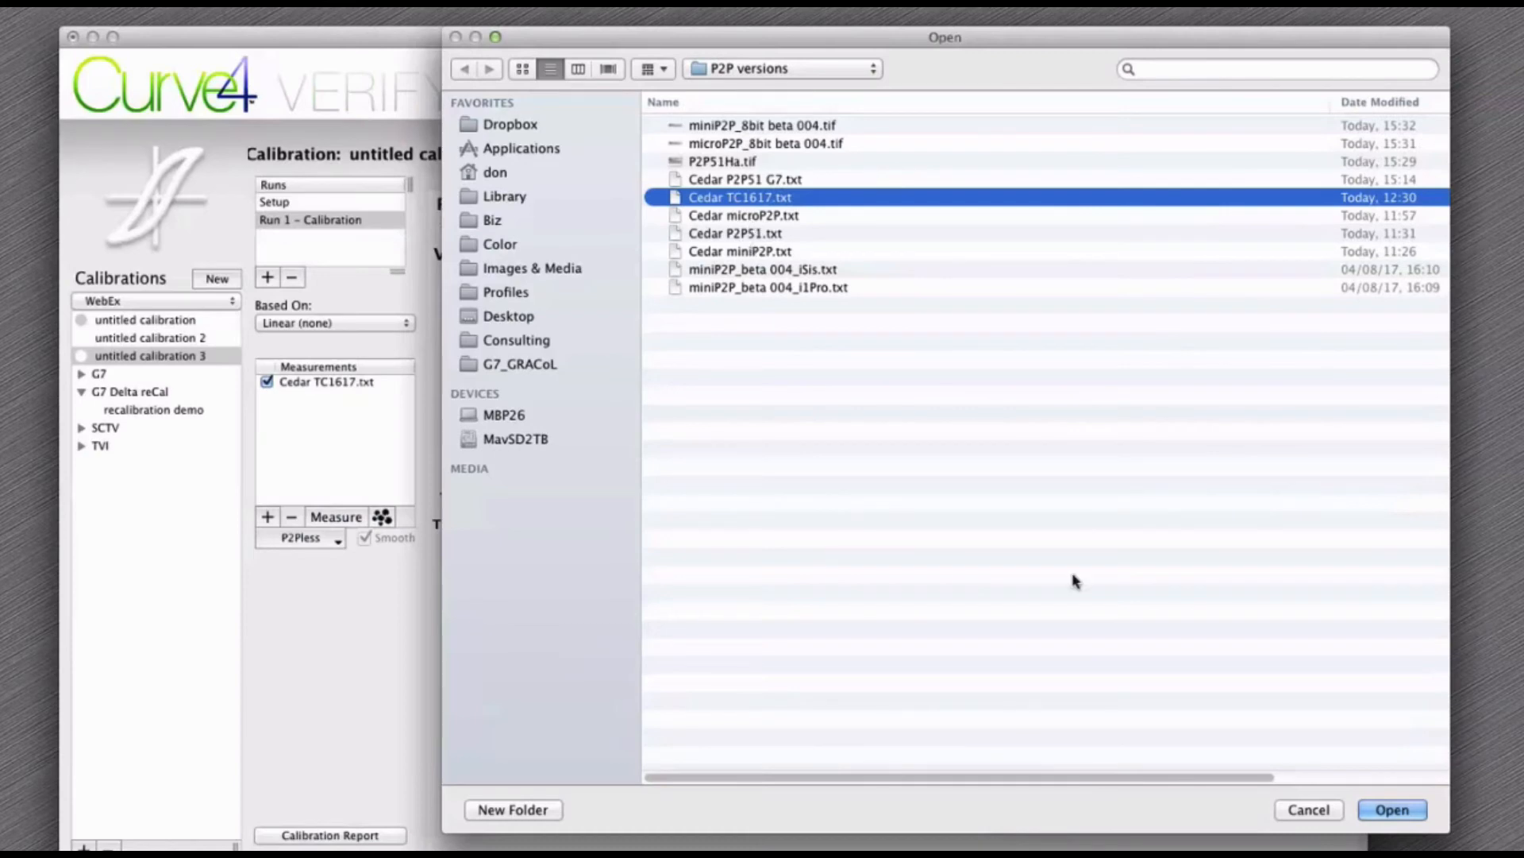
pyautogui.click(1405, 810)
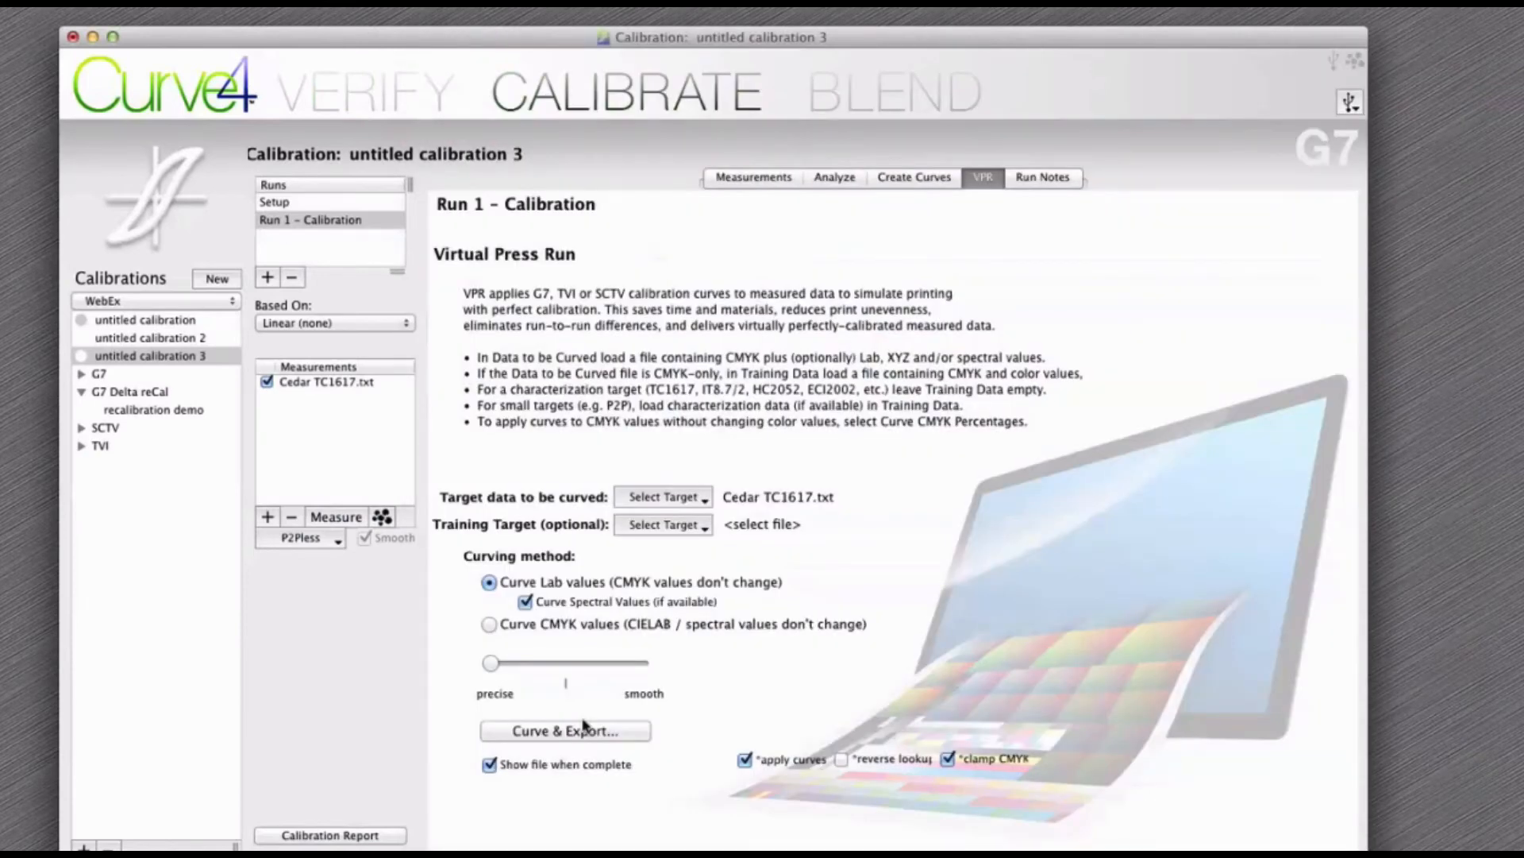
# Curve the target data and export it as Cedar TC1617 G7 corrected.mxf in the MxF format for i1Profiler
pyautogui.click(573, 736)
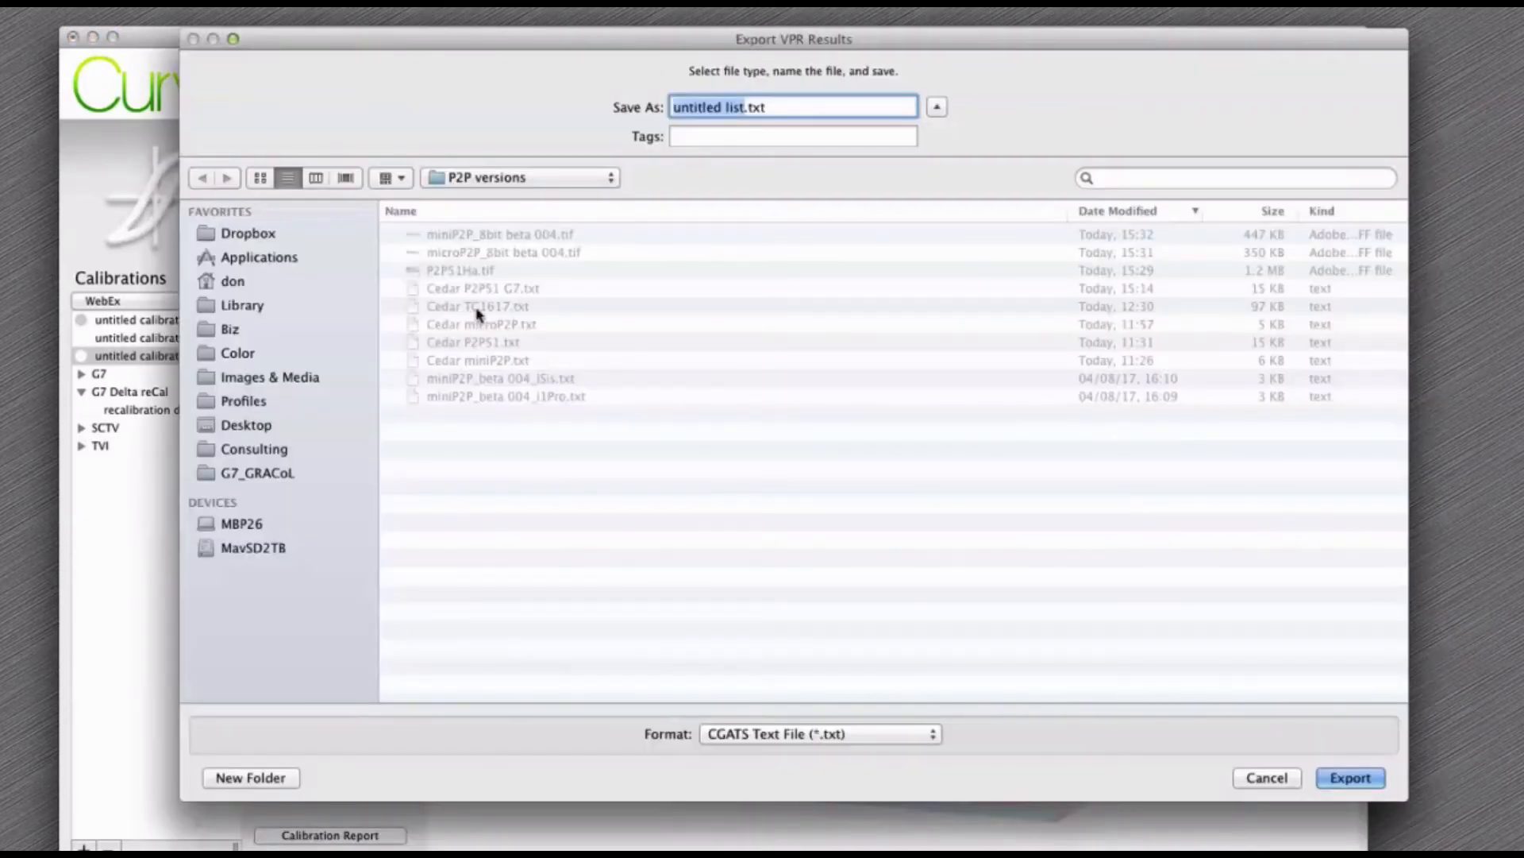
pyautogui.click(477, 308)
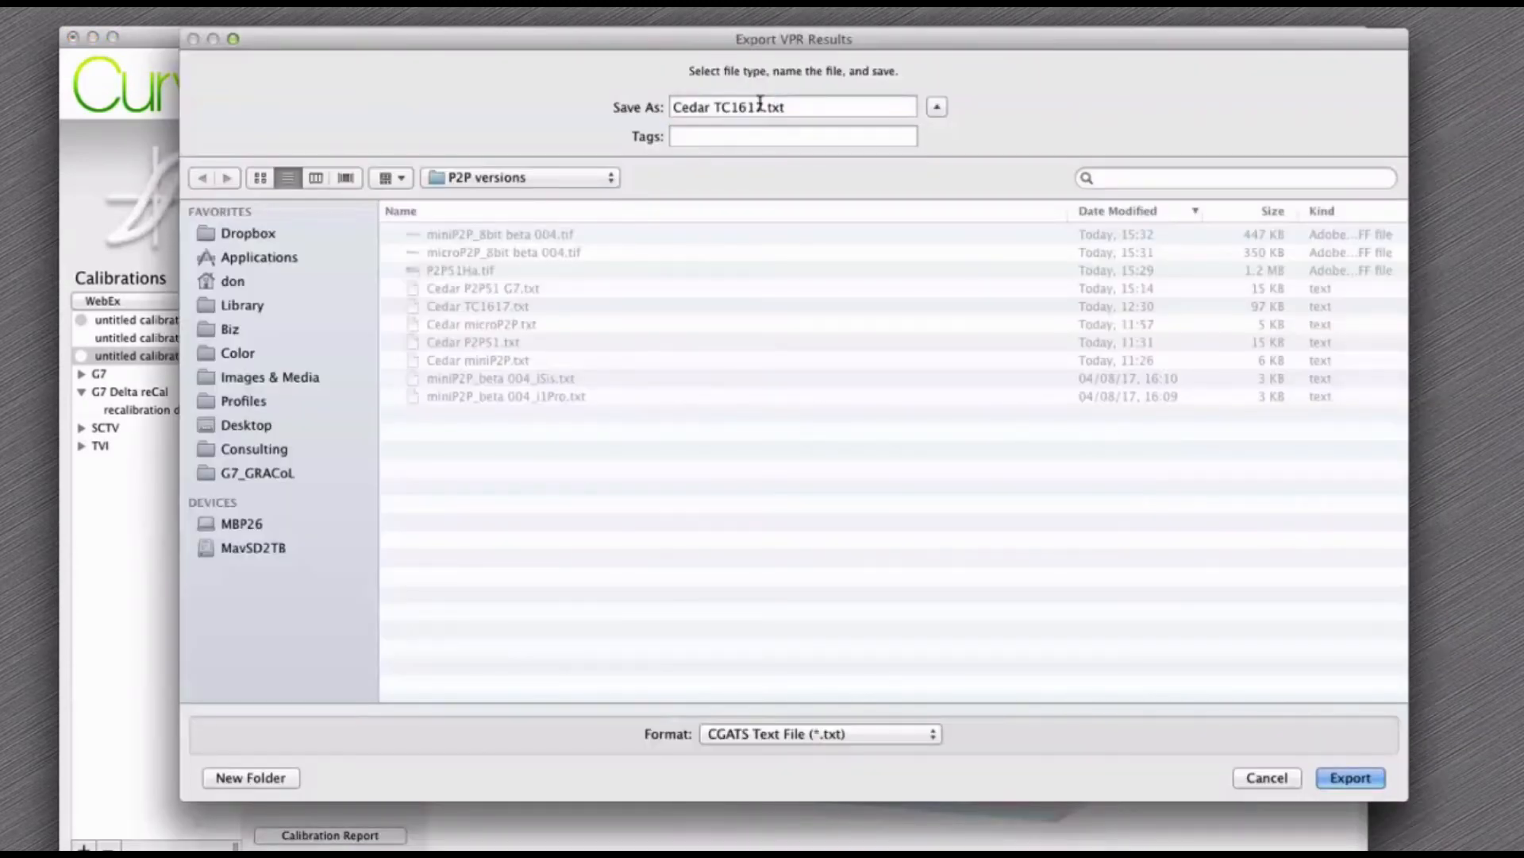
pyautogui.click(761, 106)
pyautogui.write('G7')
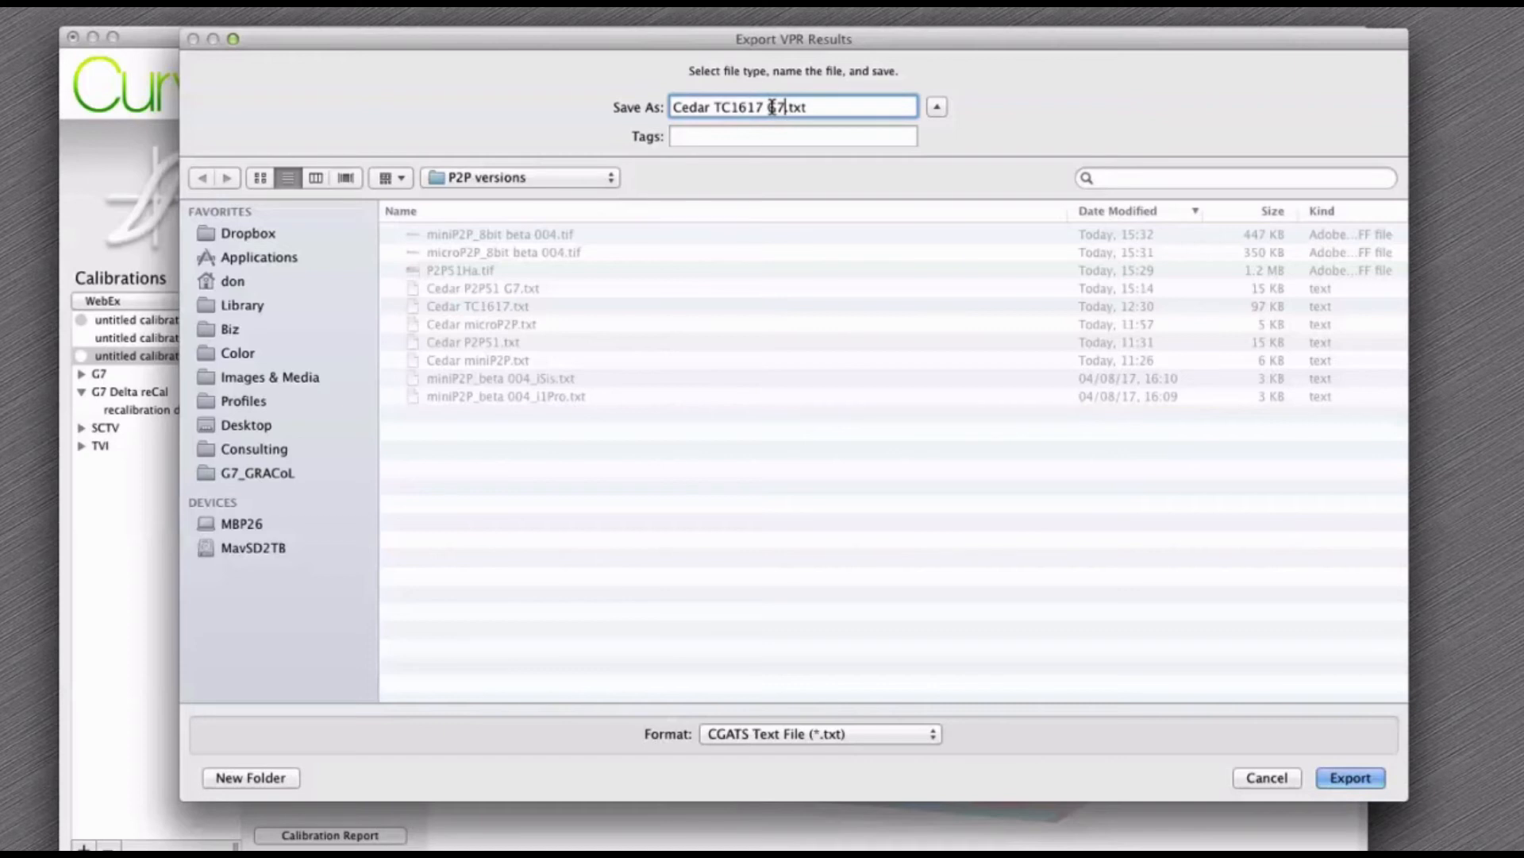
pyautogui.write(' corrected')
pyautogui.click(877, 743)
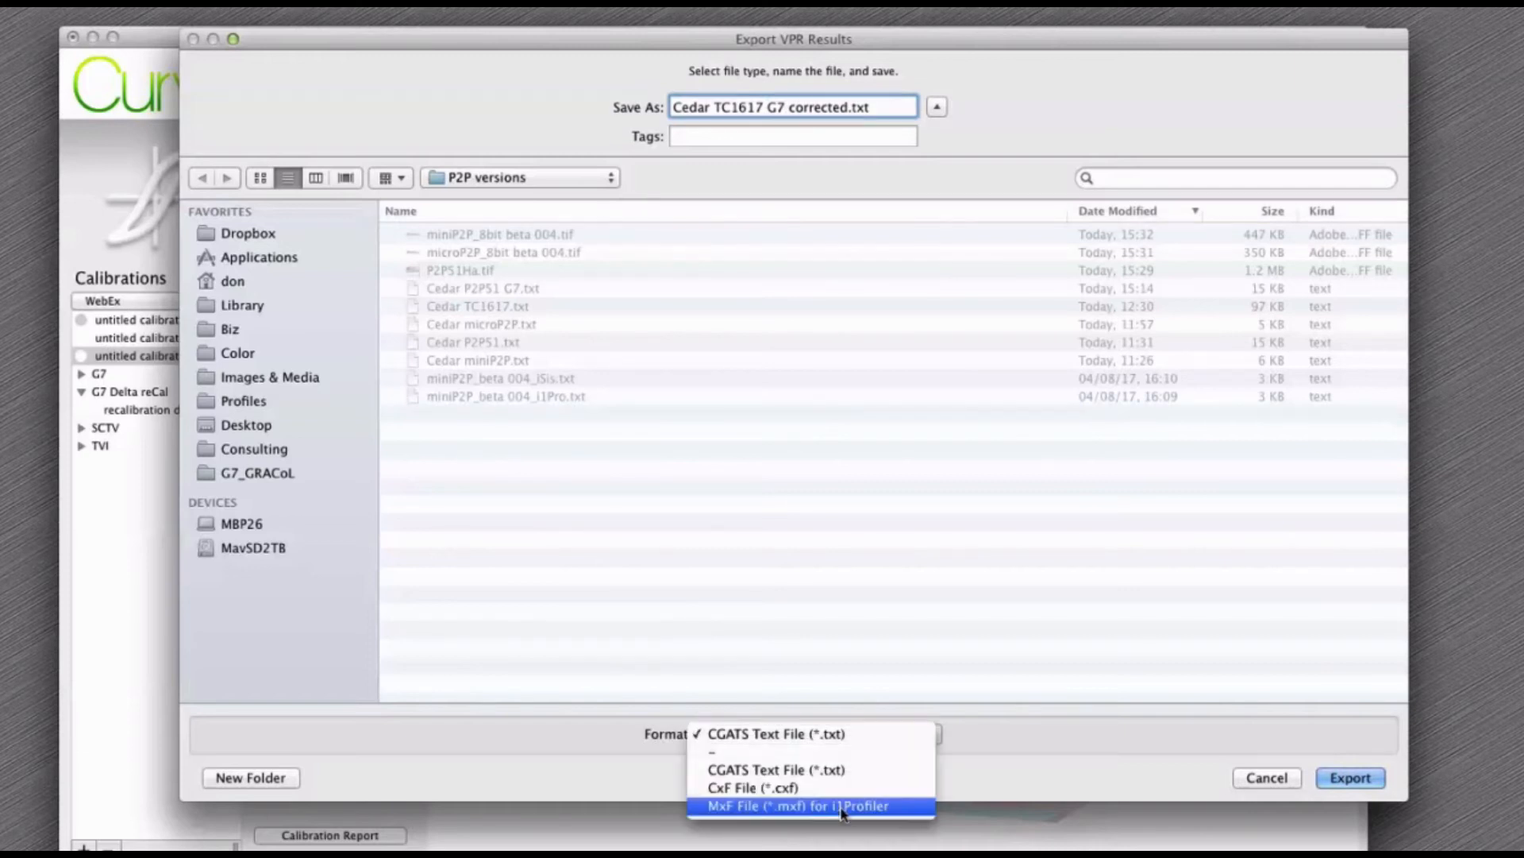
pyautogui.click(842, 806)
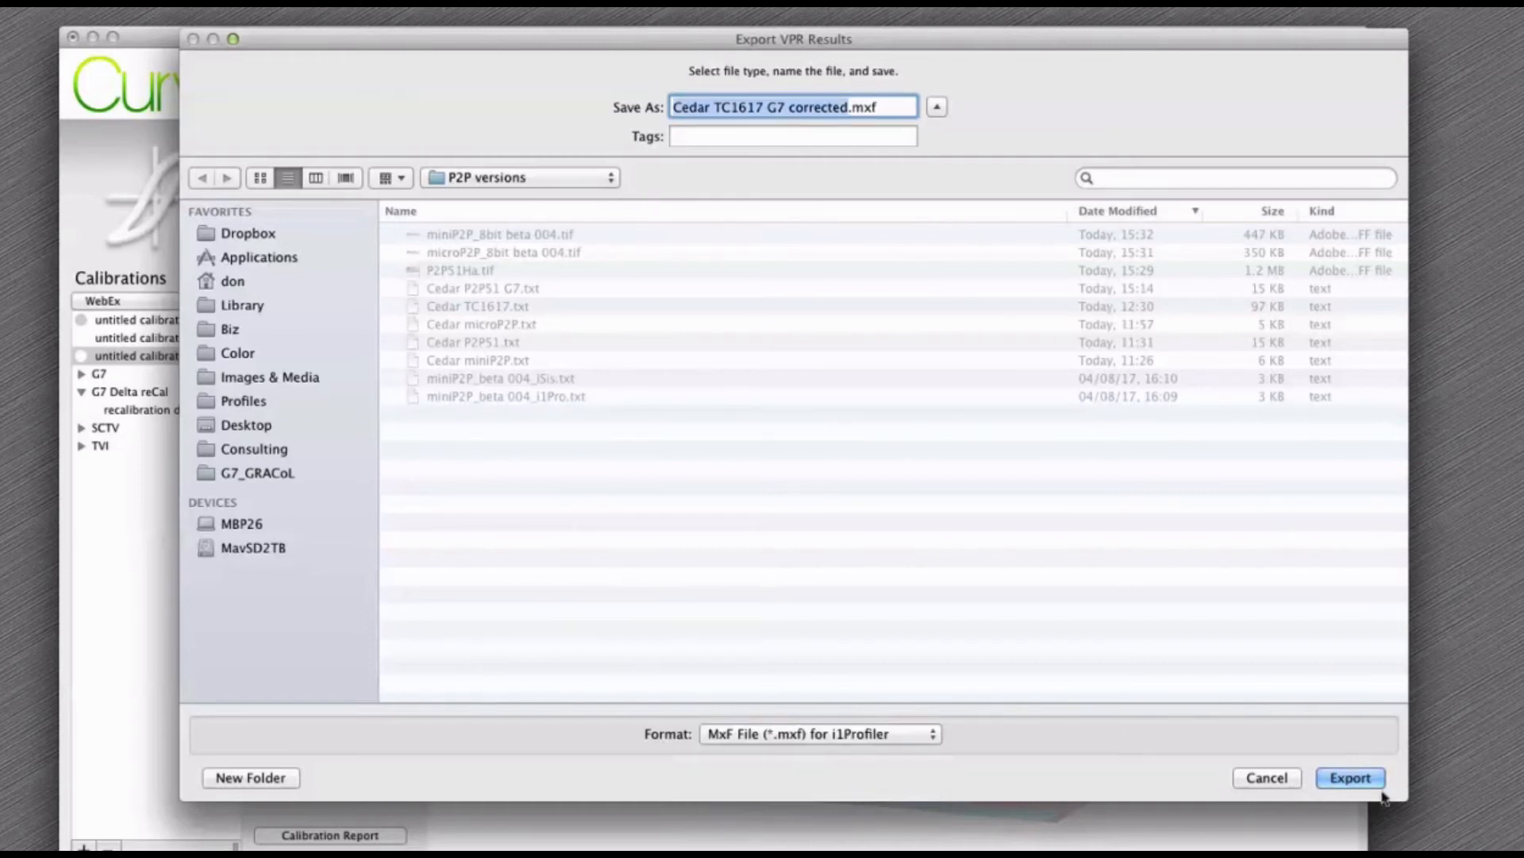
pyautogui.click(1369, 781)
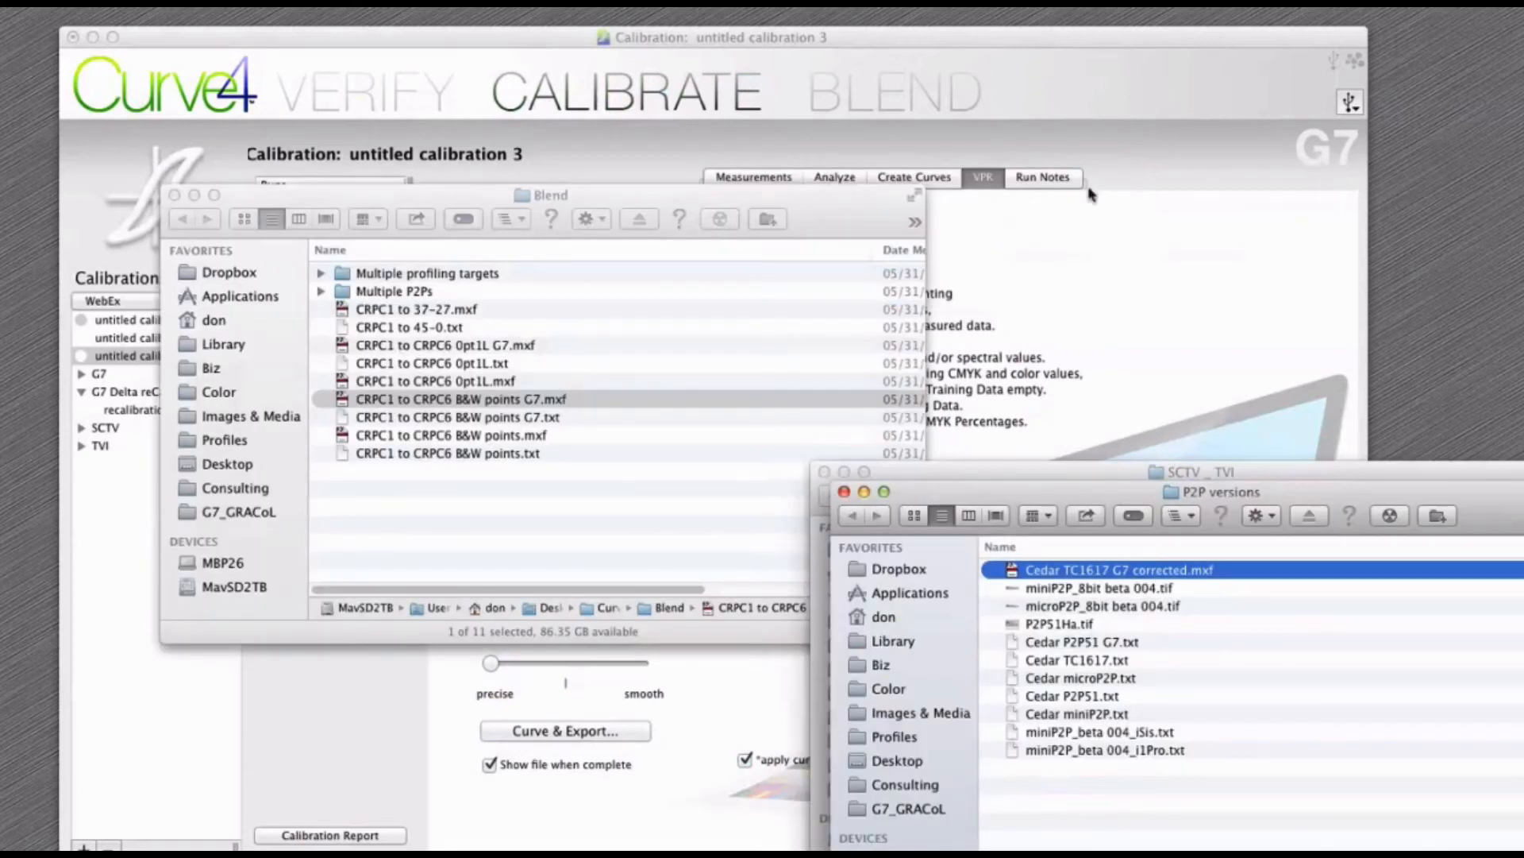
# Switch back to Curve4, select the Cedar TC1617.txt measurement and view Run 1's output curves
pyautogui.click(1109, 58)
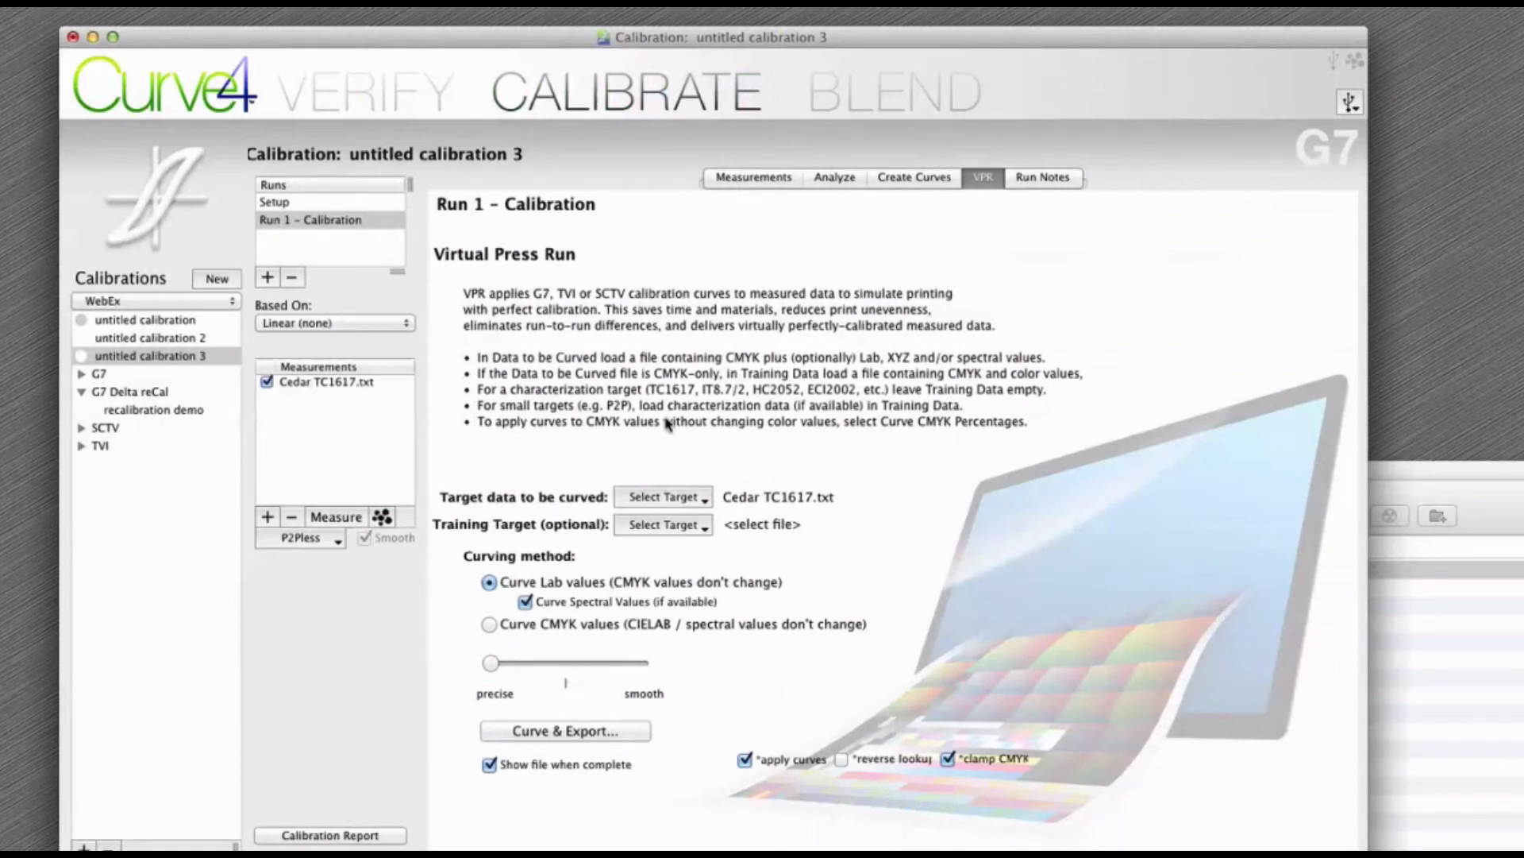
pyautogui.click(329, 383)
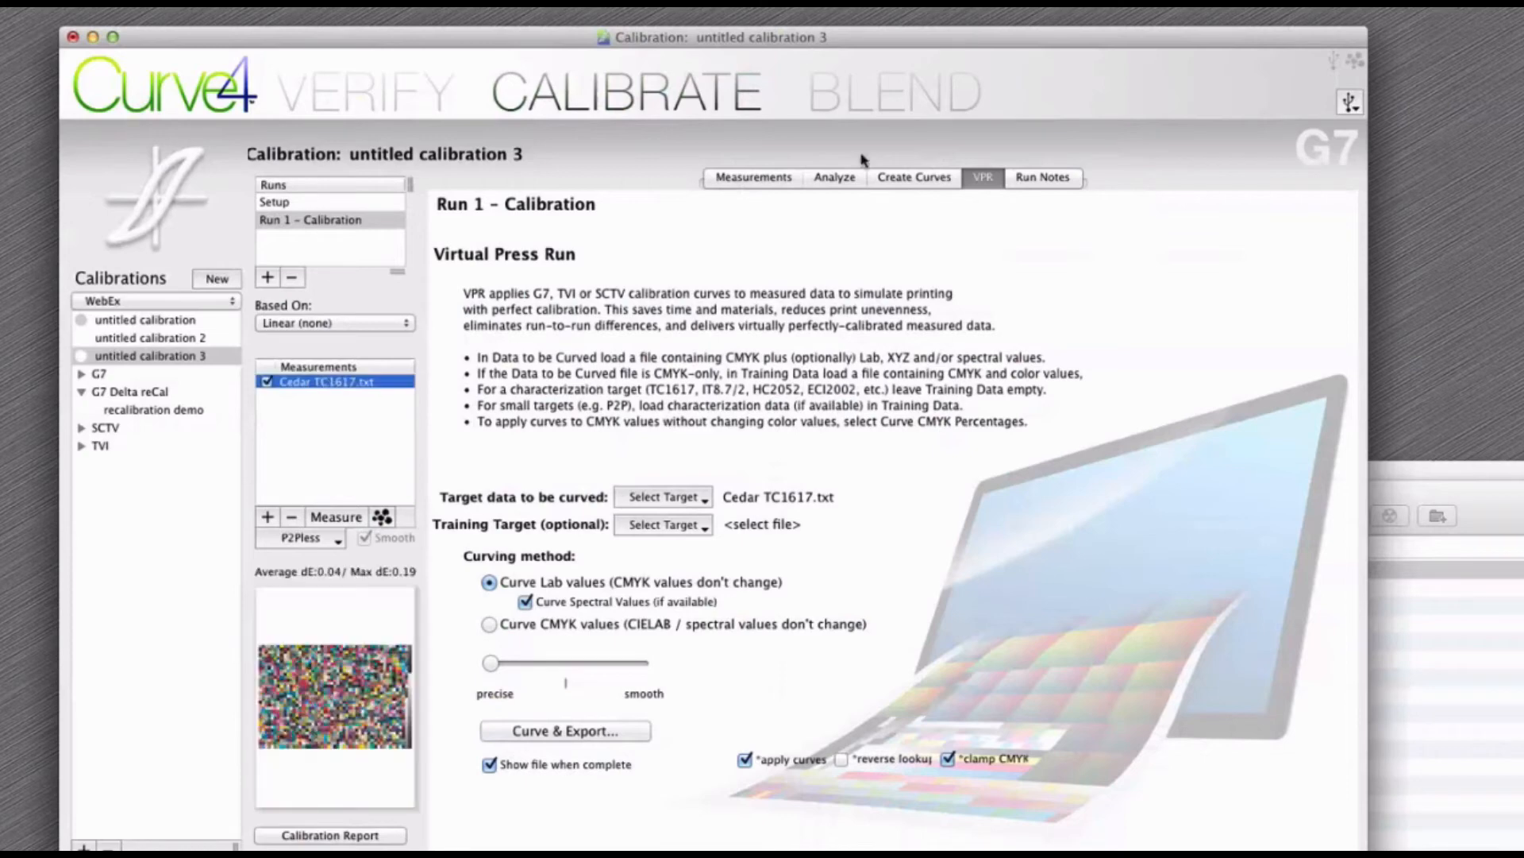
pyautogui.click(886, 181)
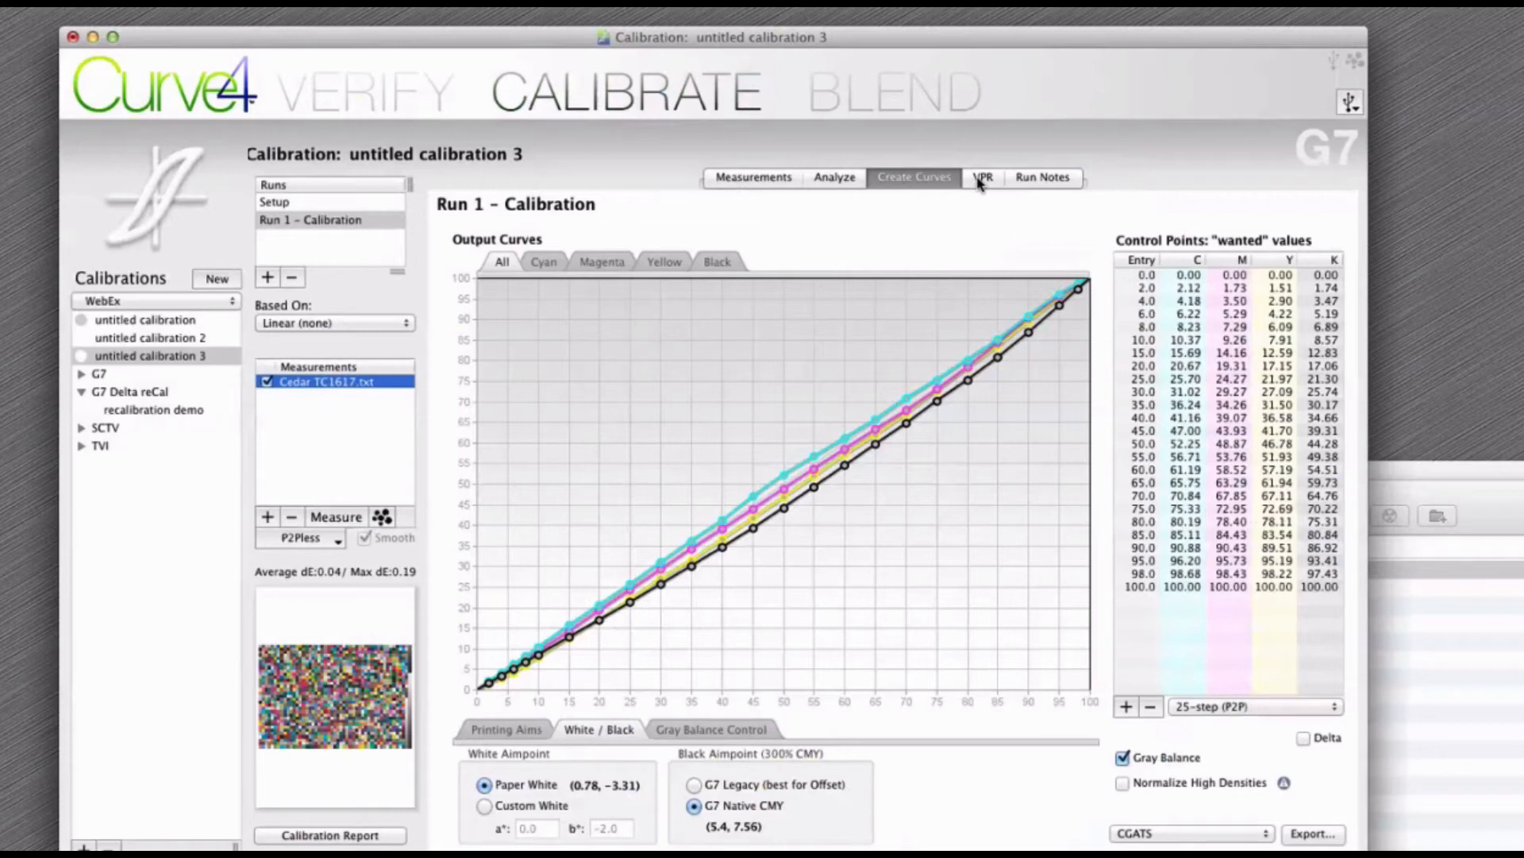
# Open the XCMYK blend and examine the patch layout and color differences of each measurement file in it
pyautogui.click(871, 95)
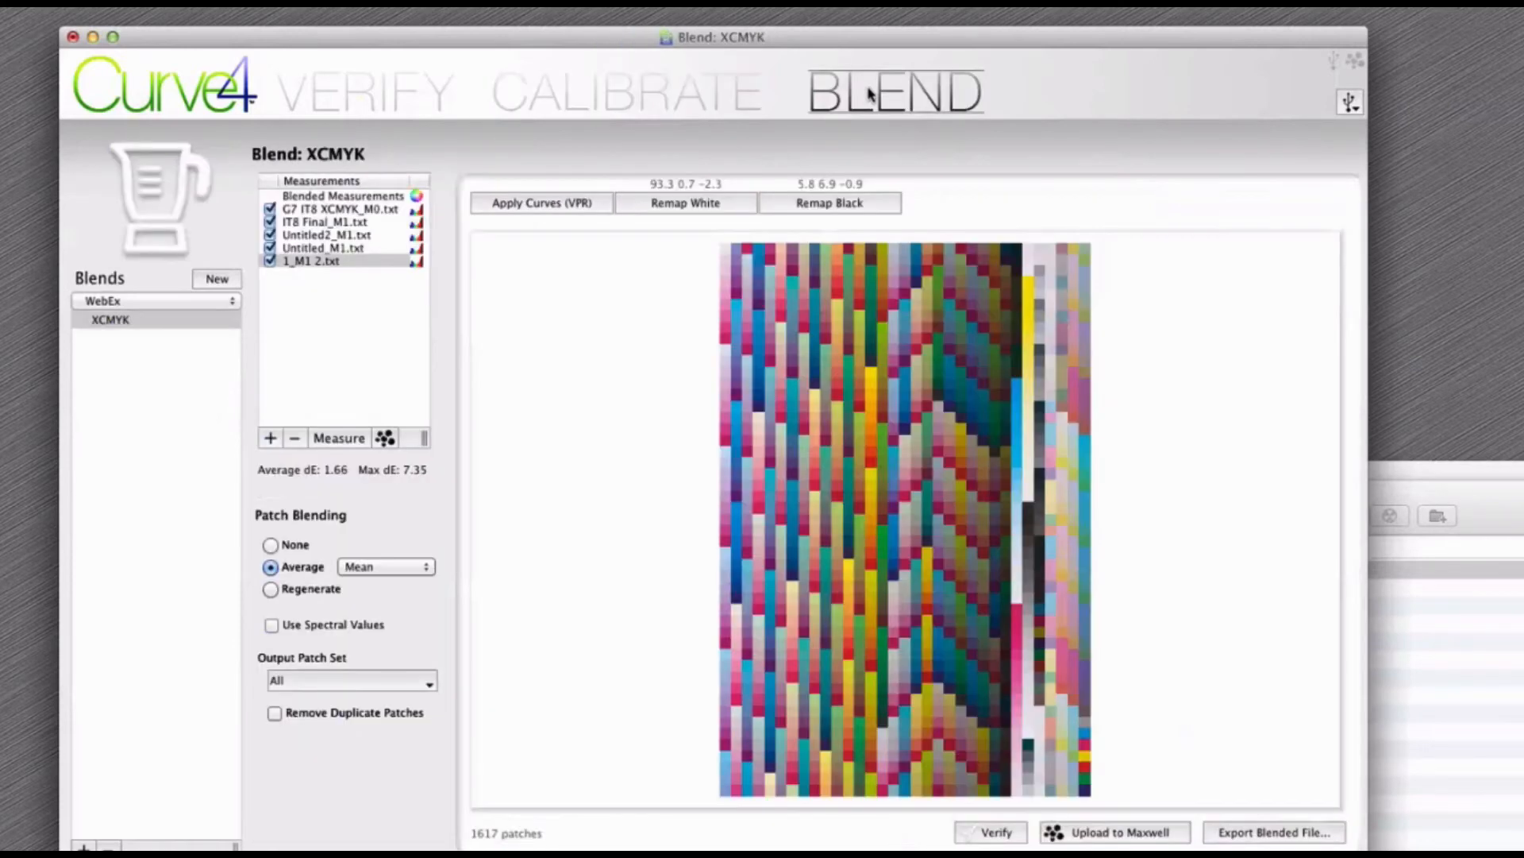
pyautogui.click(156, 419)
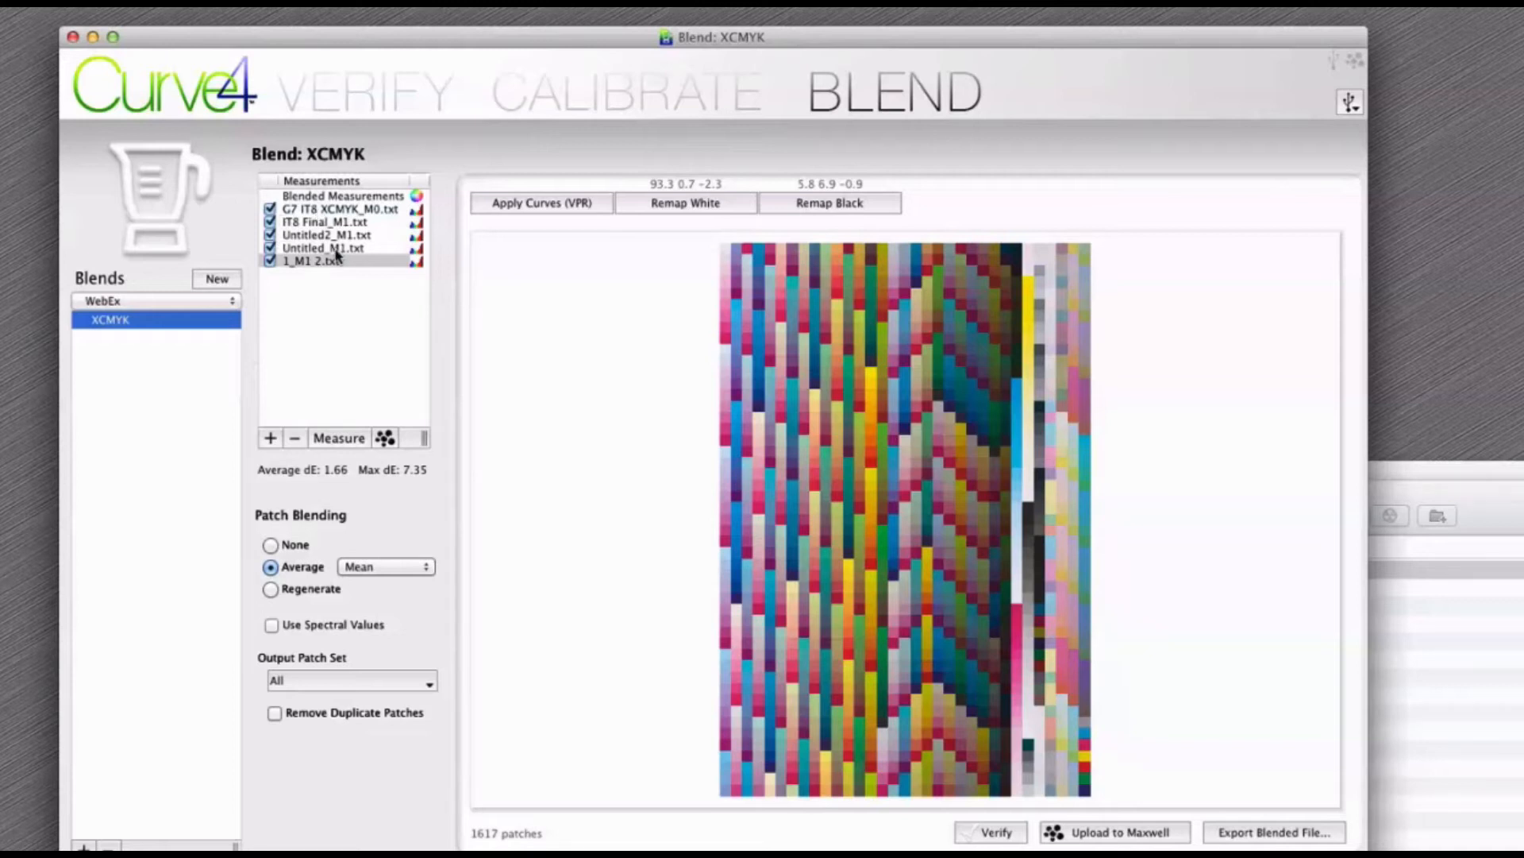
pyautogui.click(332, 236)
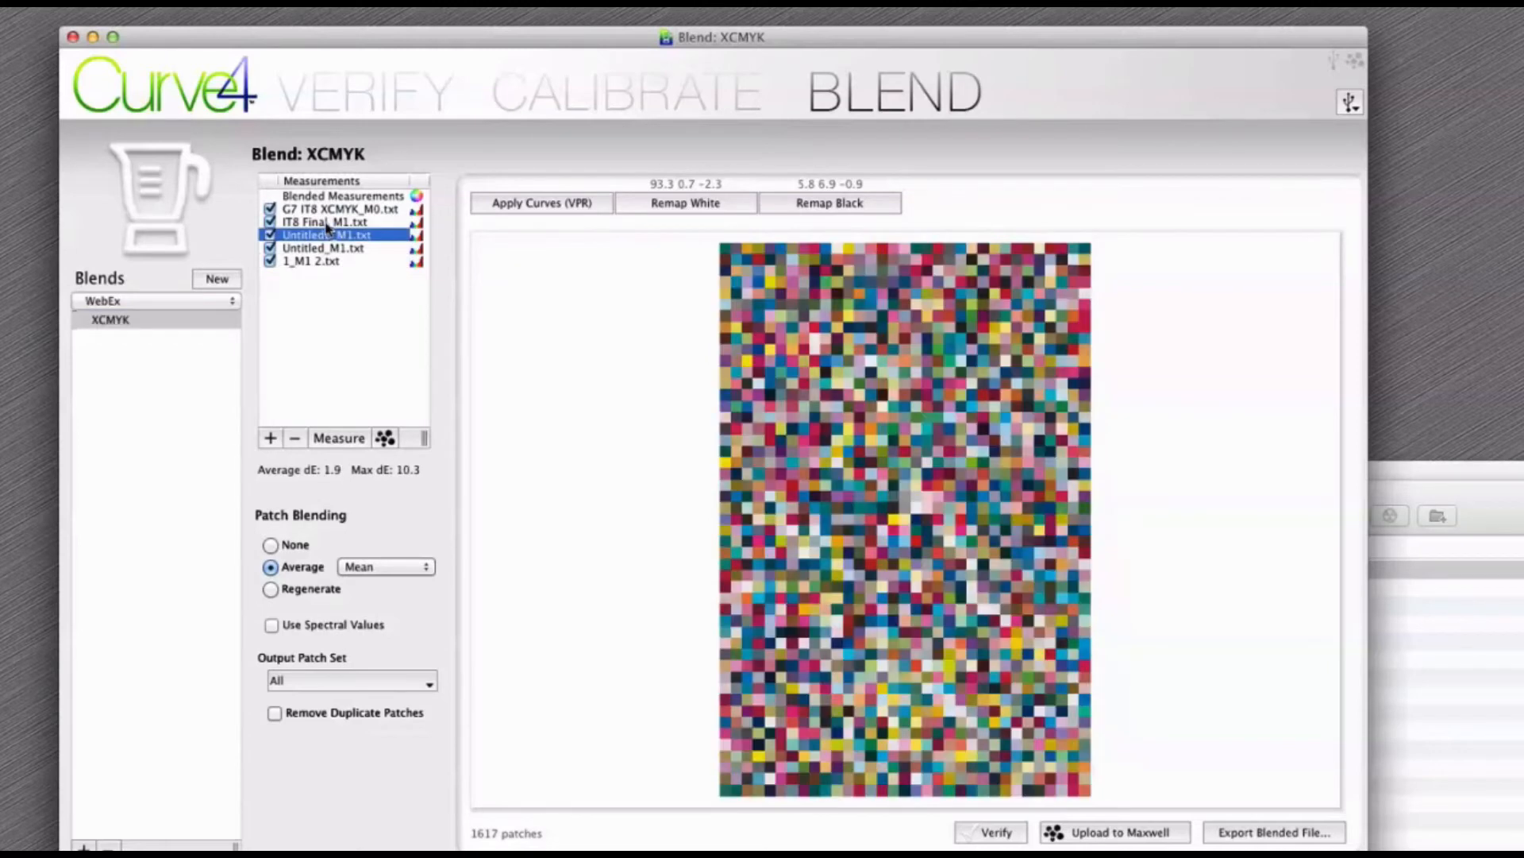
pyautogui.click(327, 222)
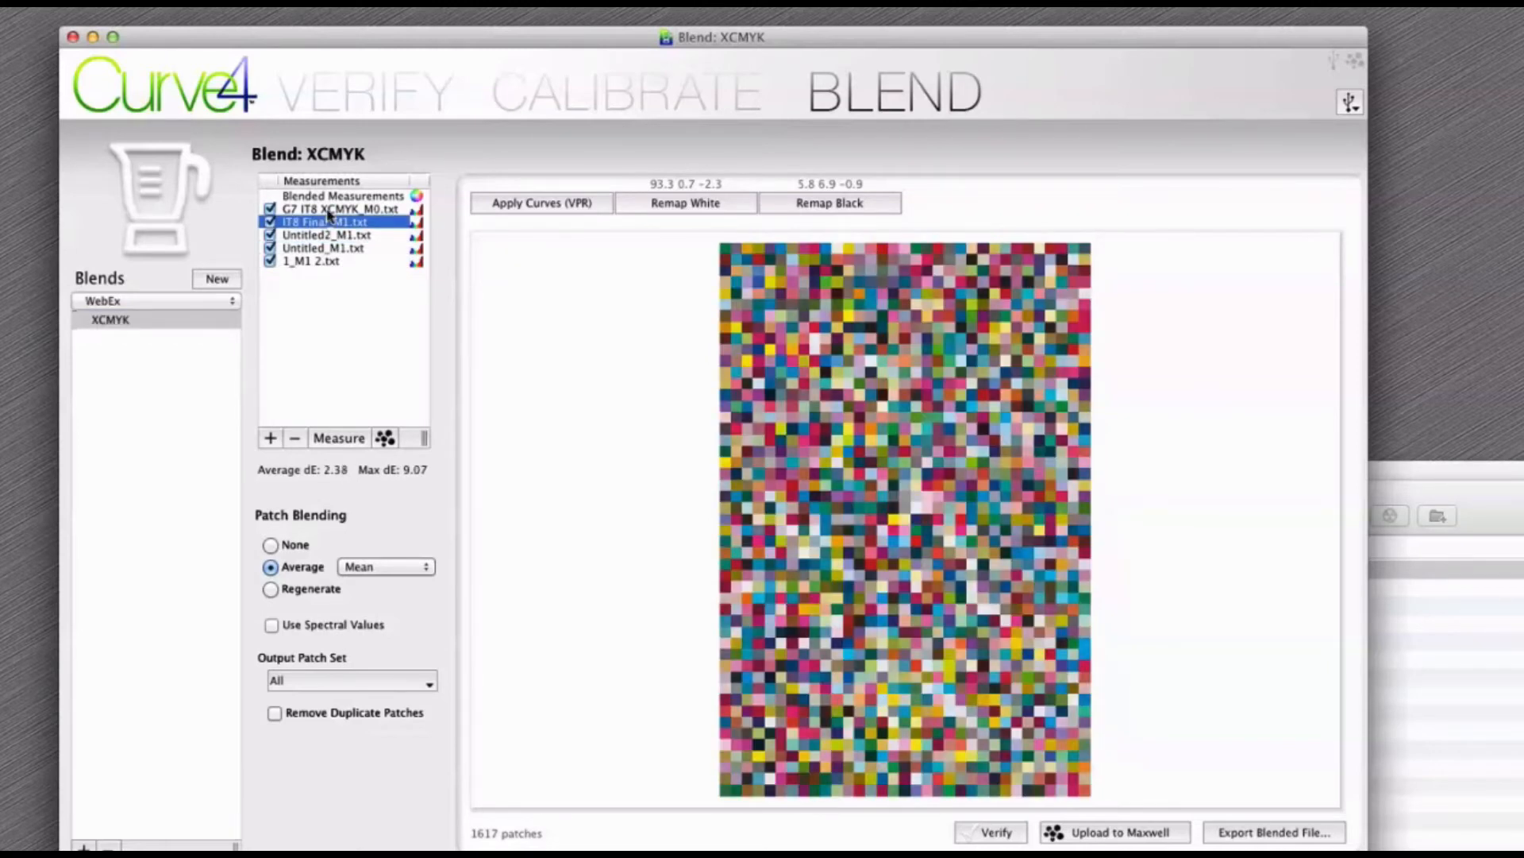
pyautogui.click(328, 210)
pyautogui.click(329, 223)
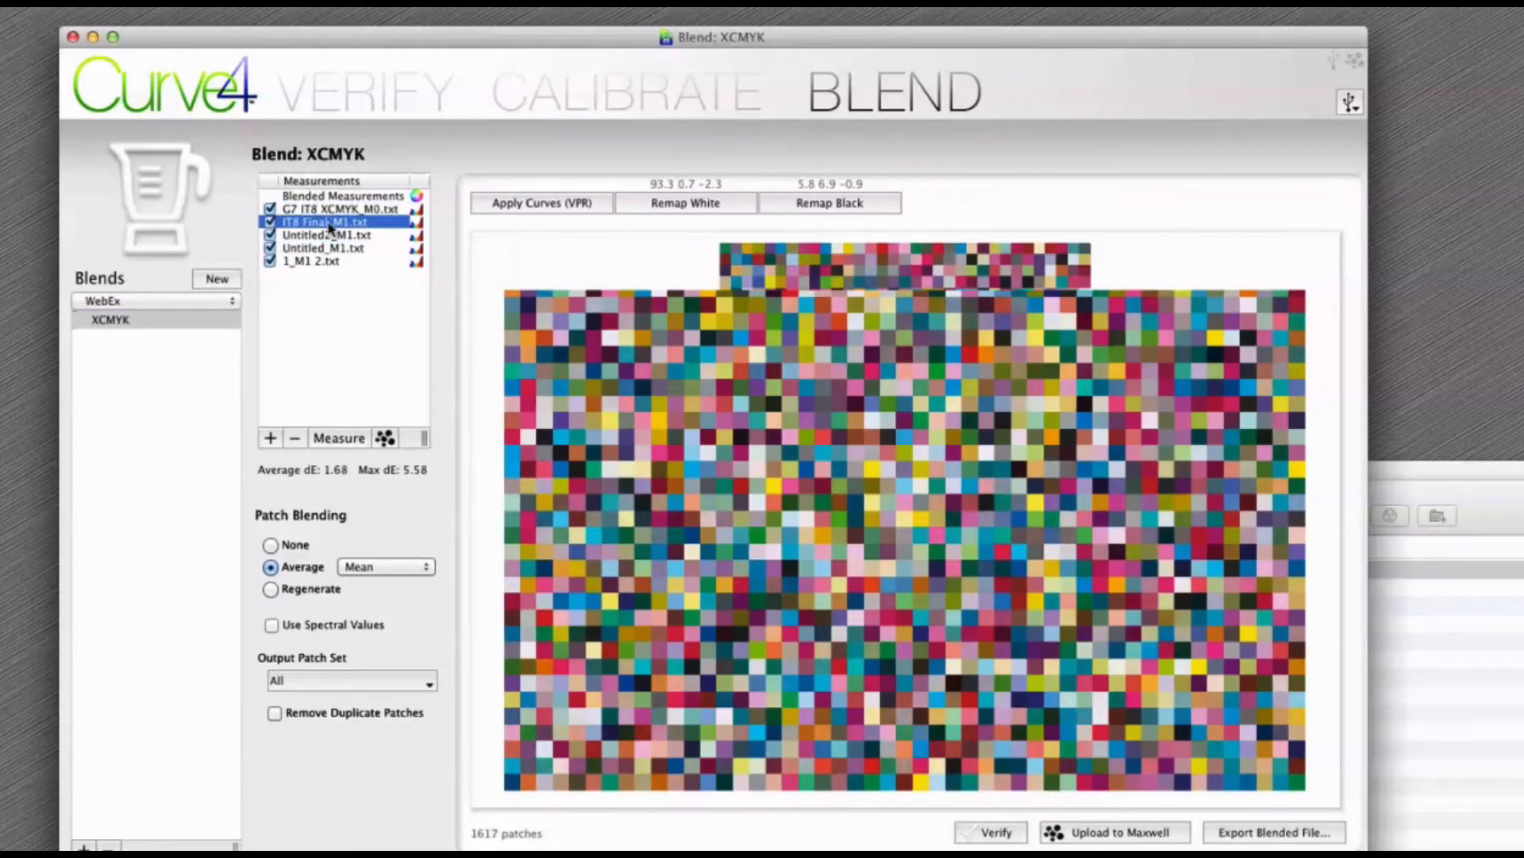
pyautogui.click(328, 235)
pyautogui.click(325, 248)
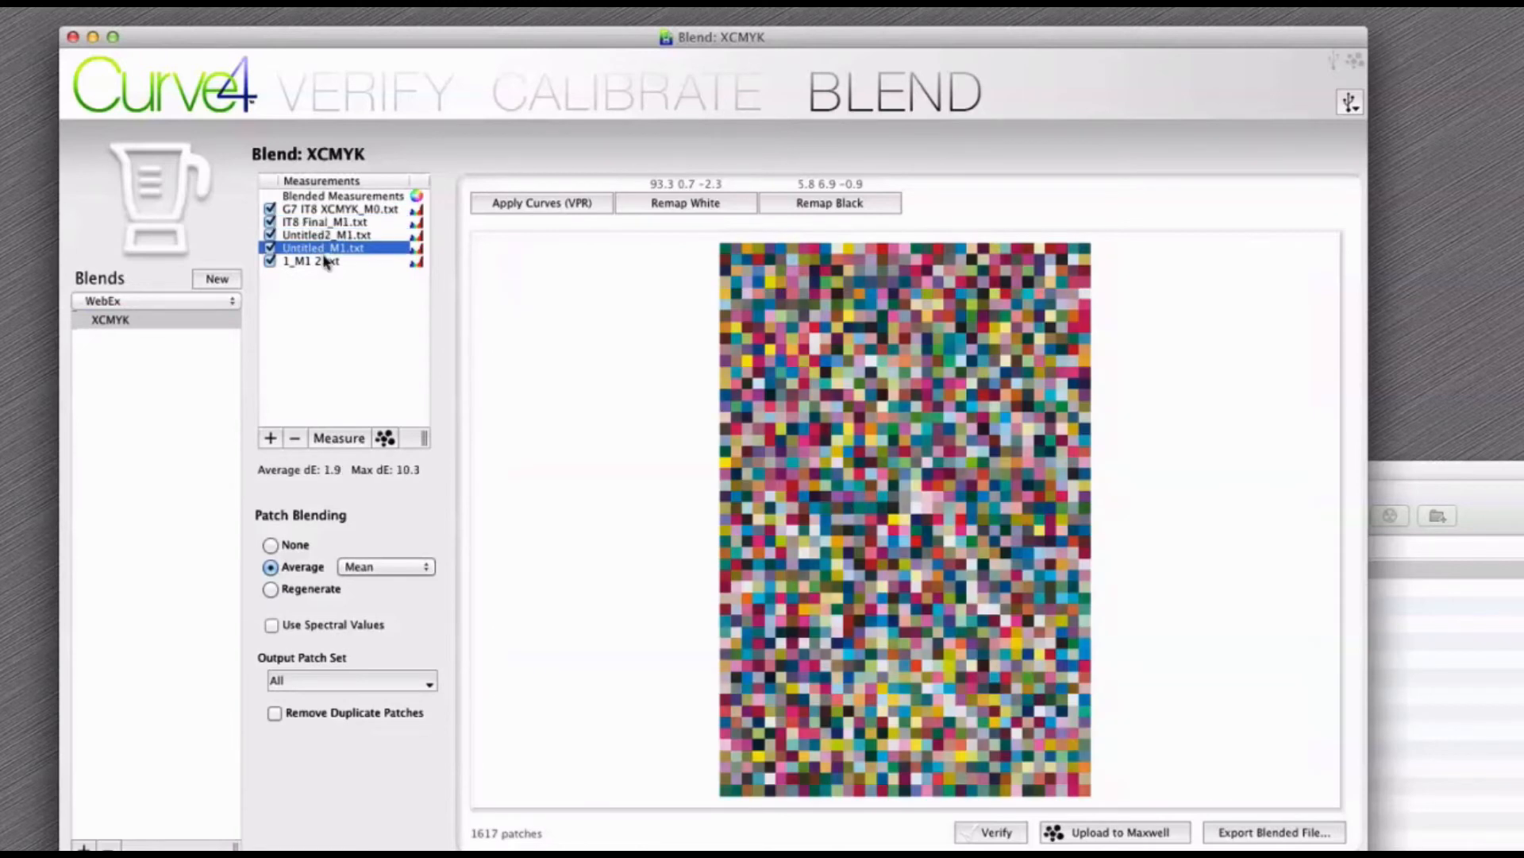
pyautogui.click(325, 263)
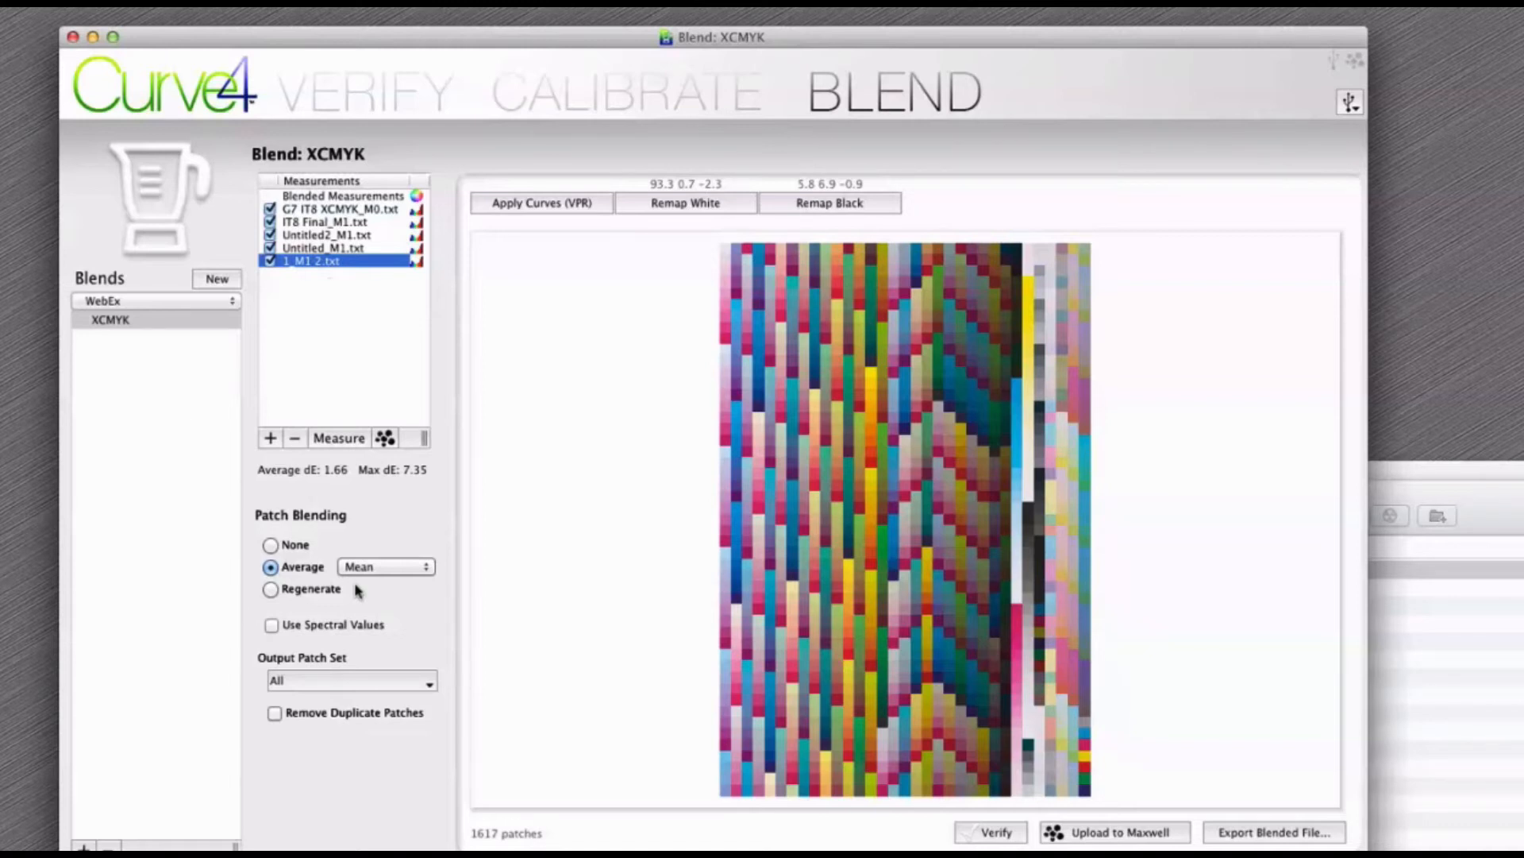
# Change the averaging method for the XCMYK blend's patch blending to Median
pyautogui.click(388, 567)
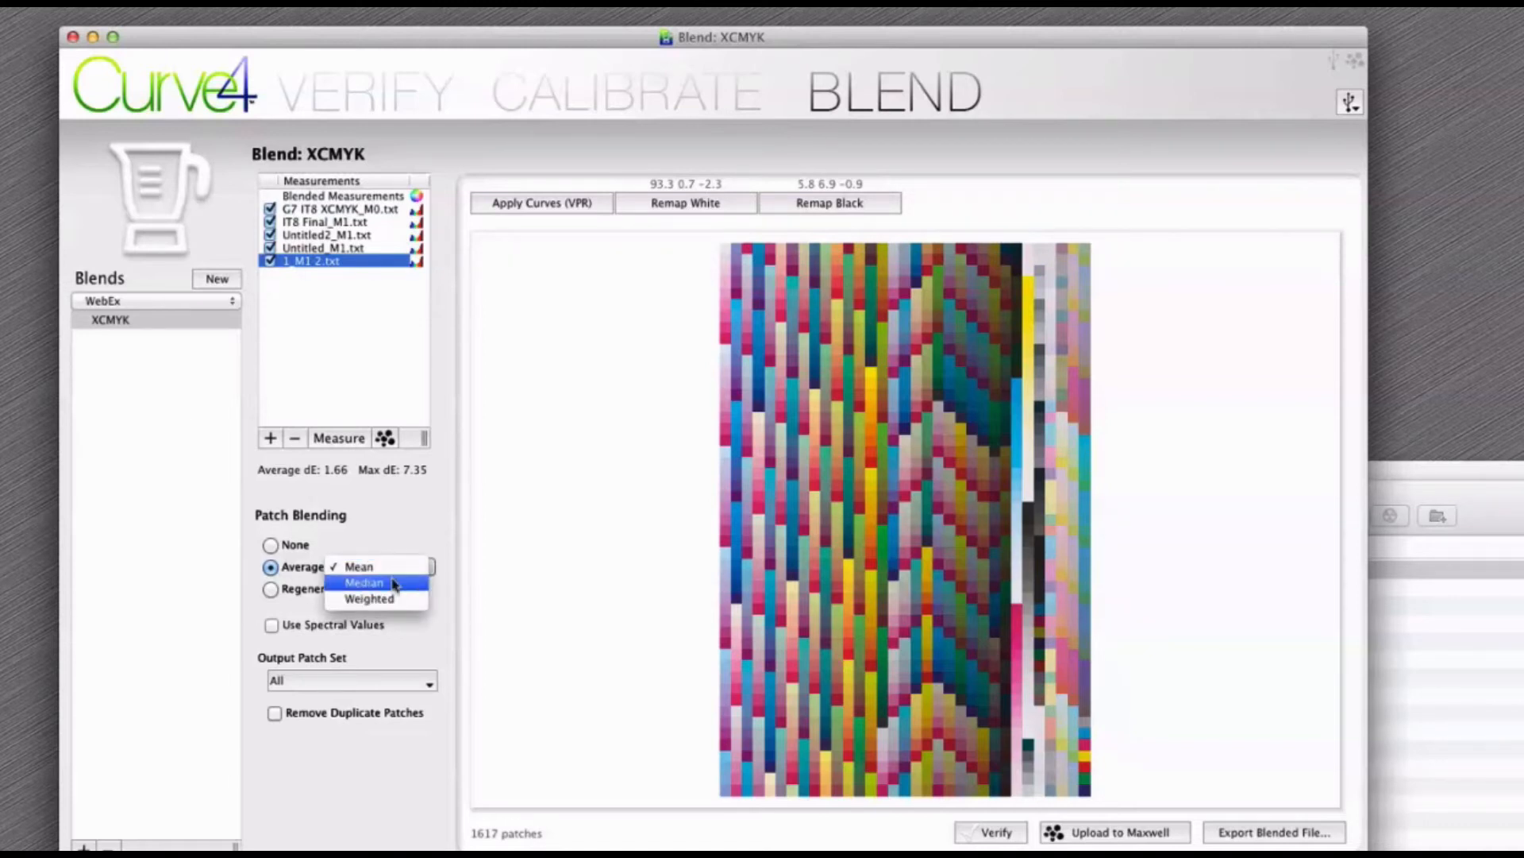
pyautogui.click(395, 583)
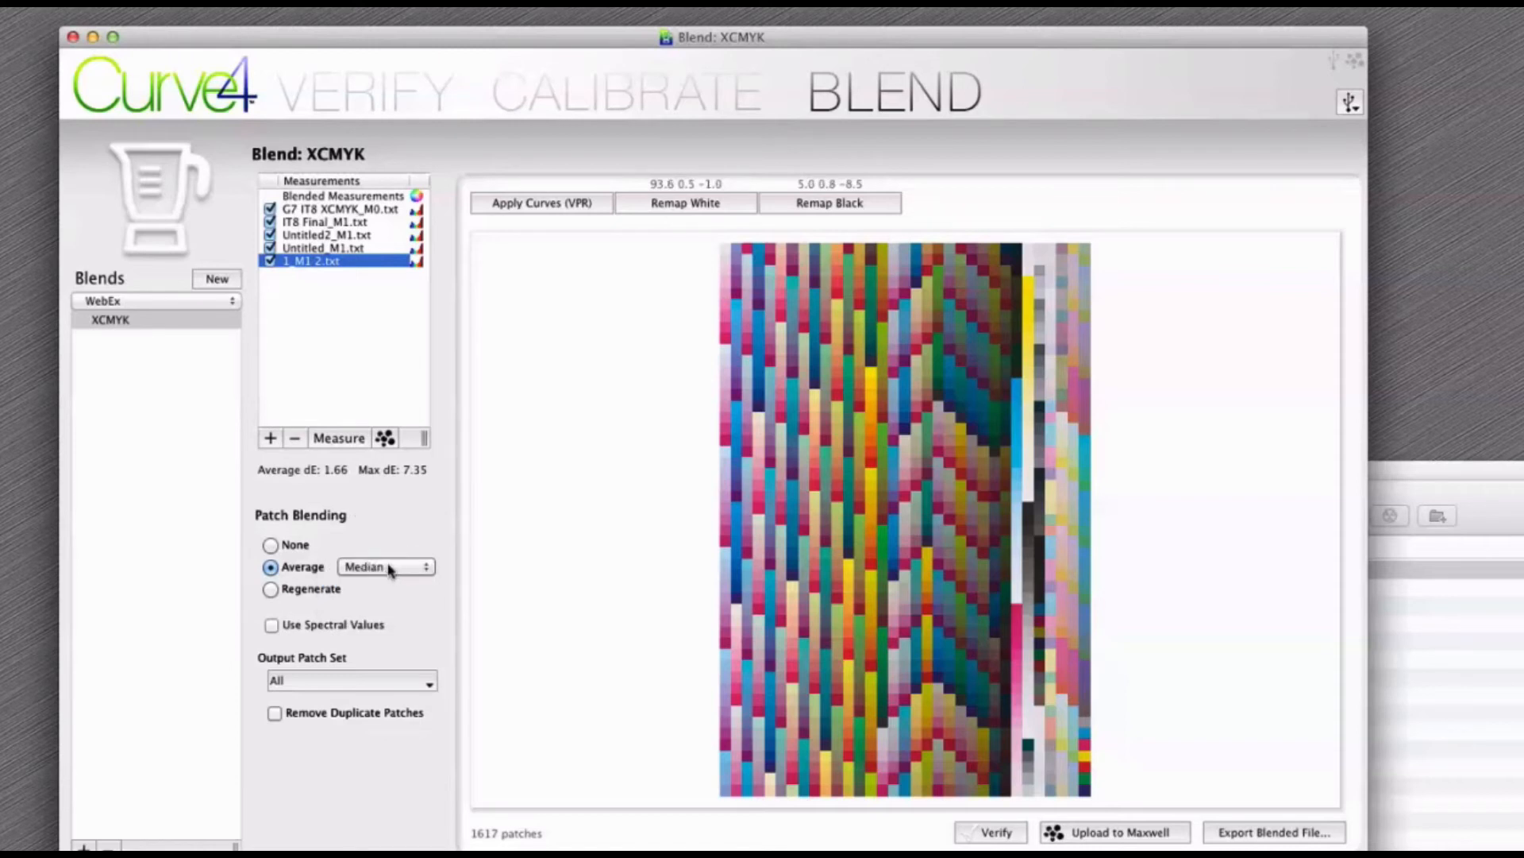
pyautogui.click(390, 569)
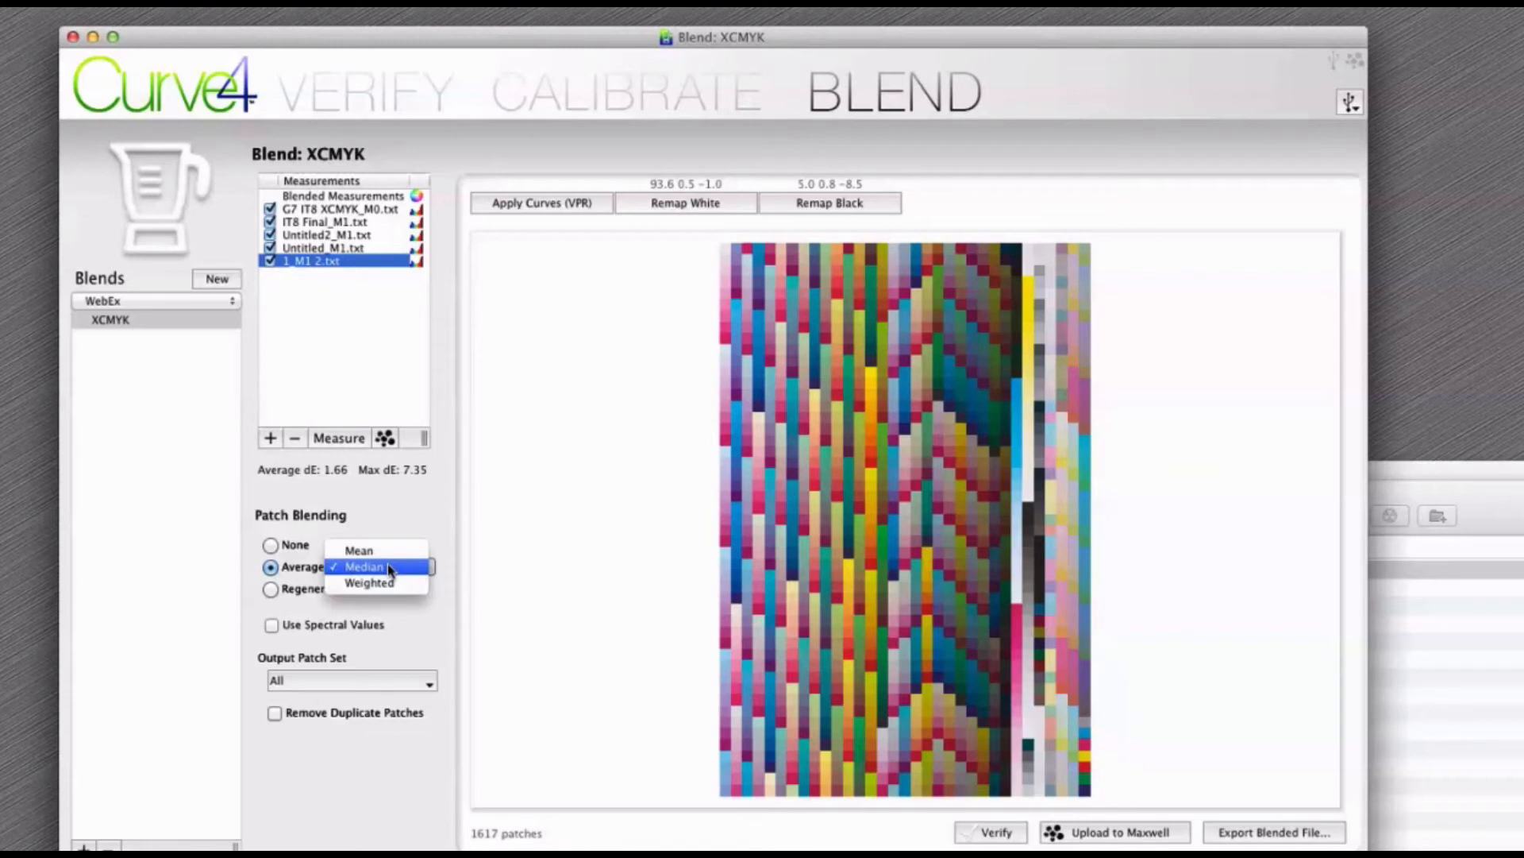
pyautogui.click(403, 517)
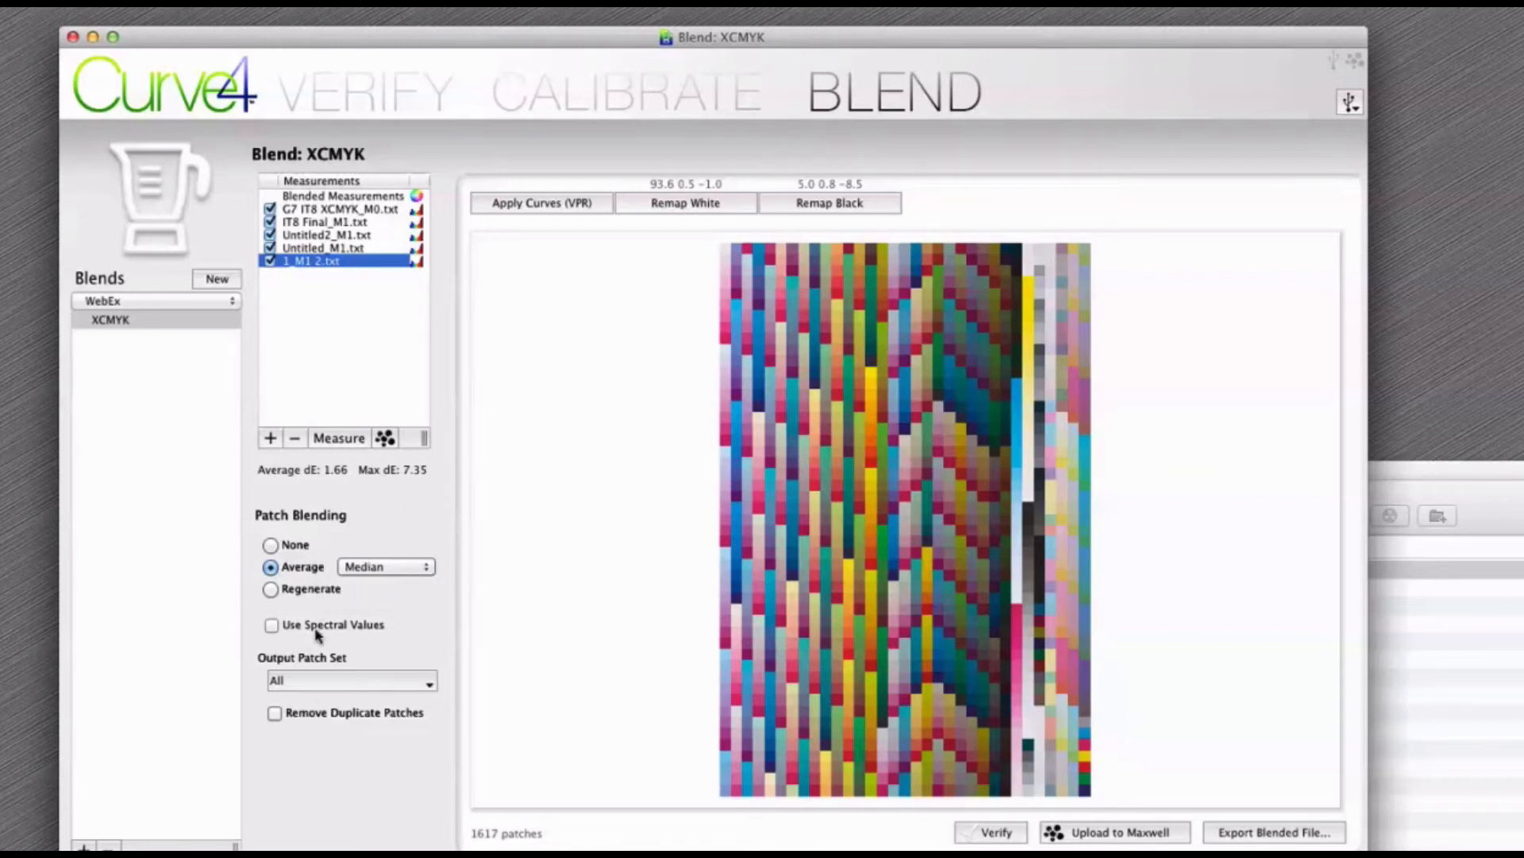
# Set the output patch set to IT8.7/4 CGATS (ISO 12642-2 CMYK) and display the blended measurements
pyautogui.click(390, 684)
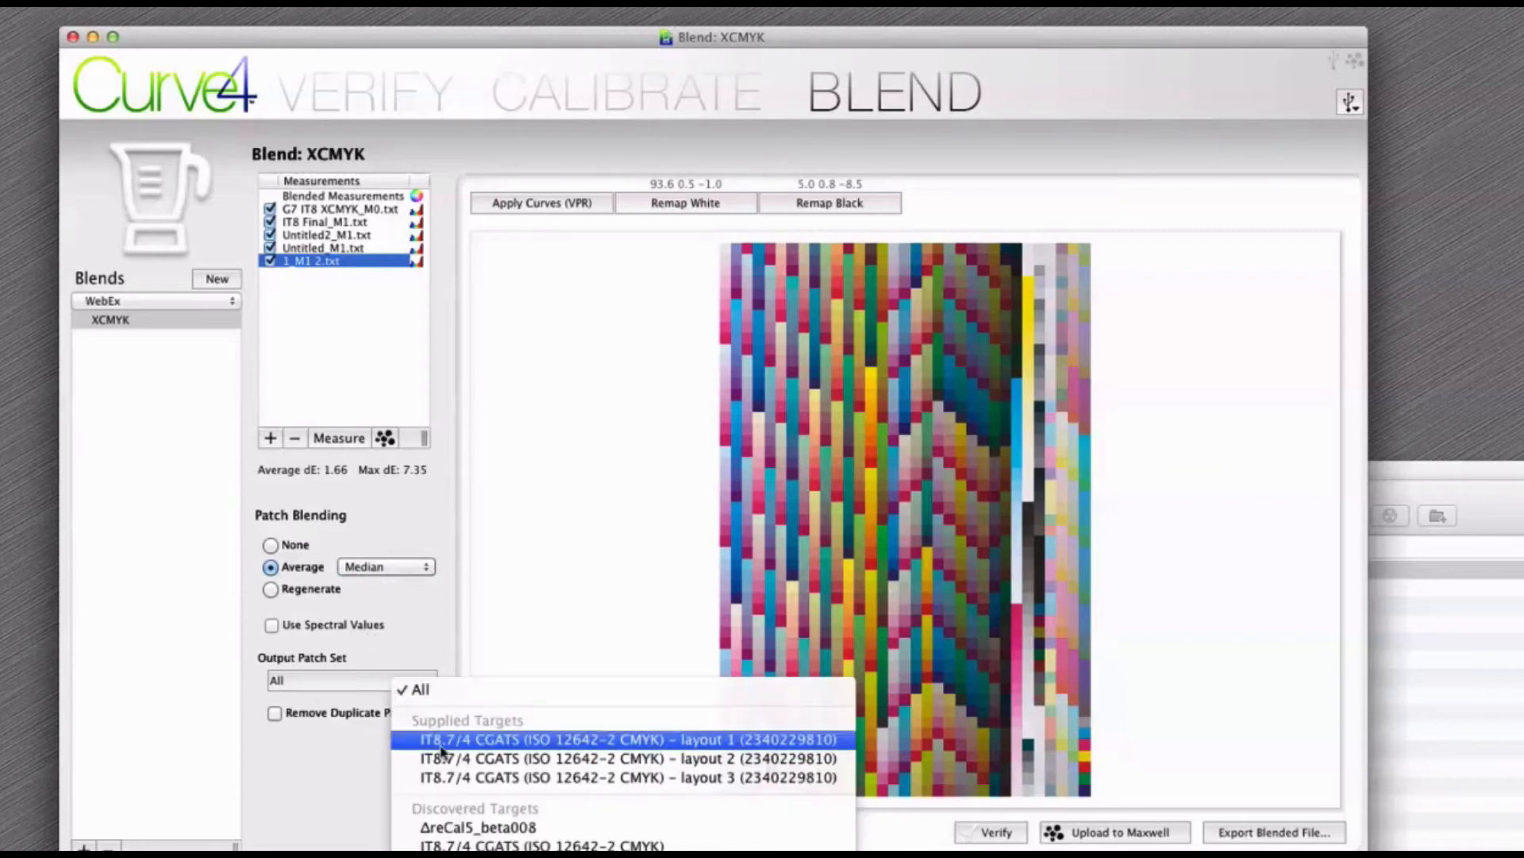
pyautogui.press('Escape')
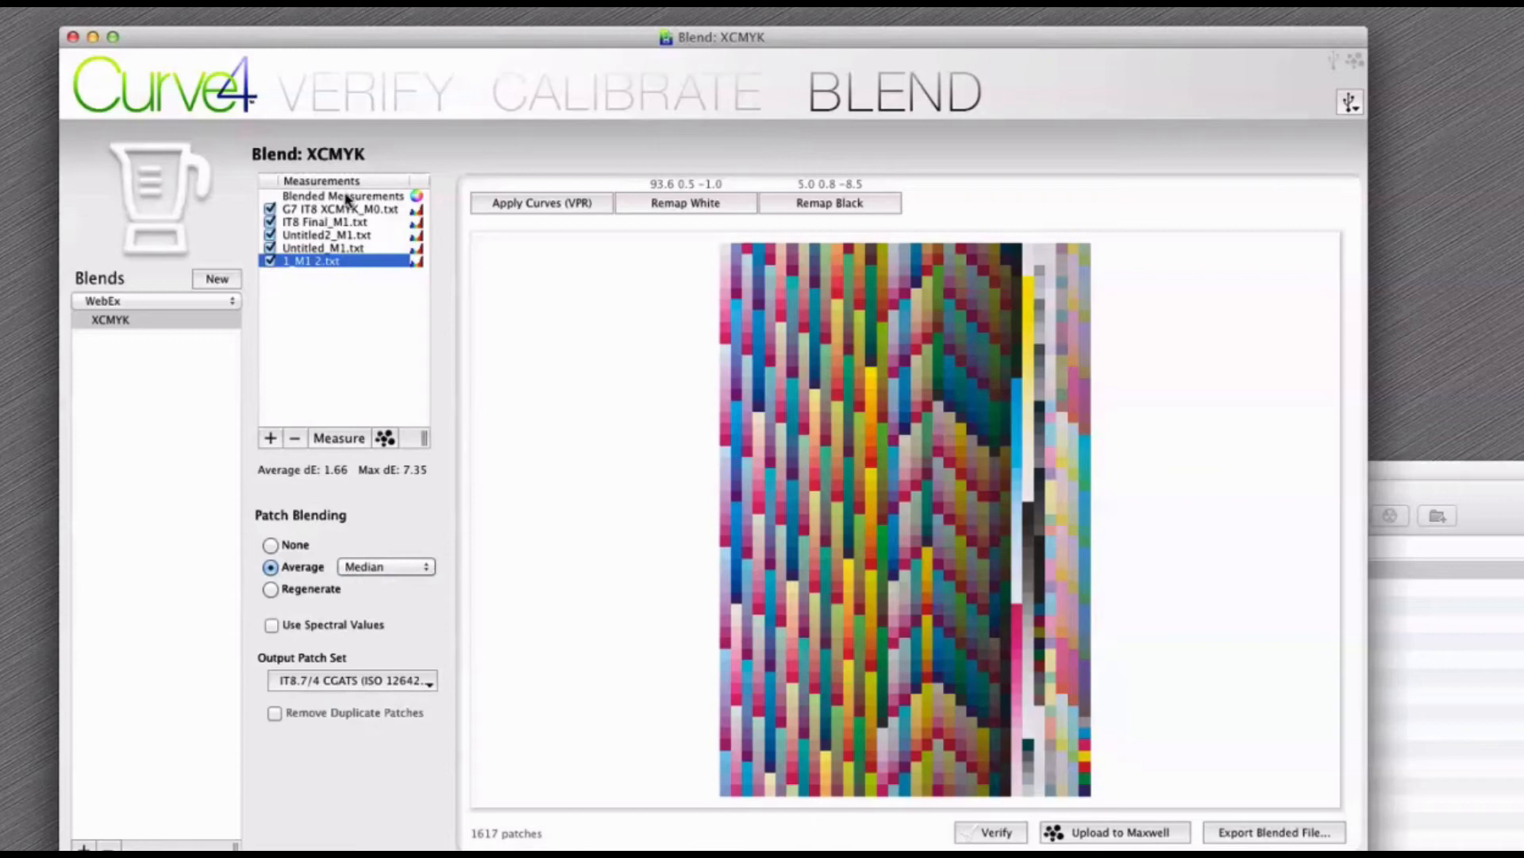
pyautogui.click(347, 197)
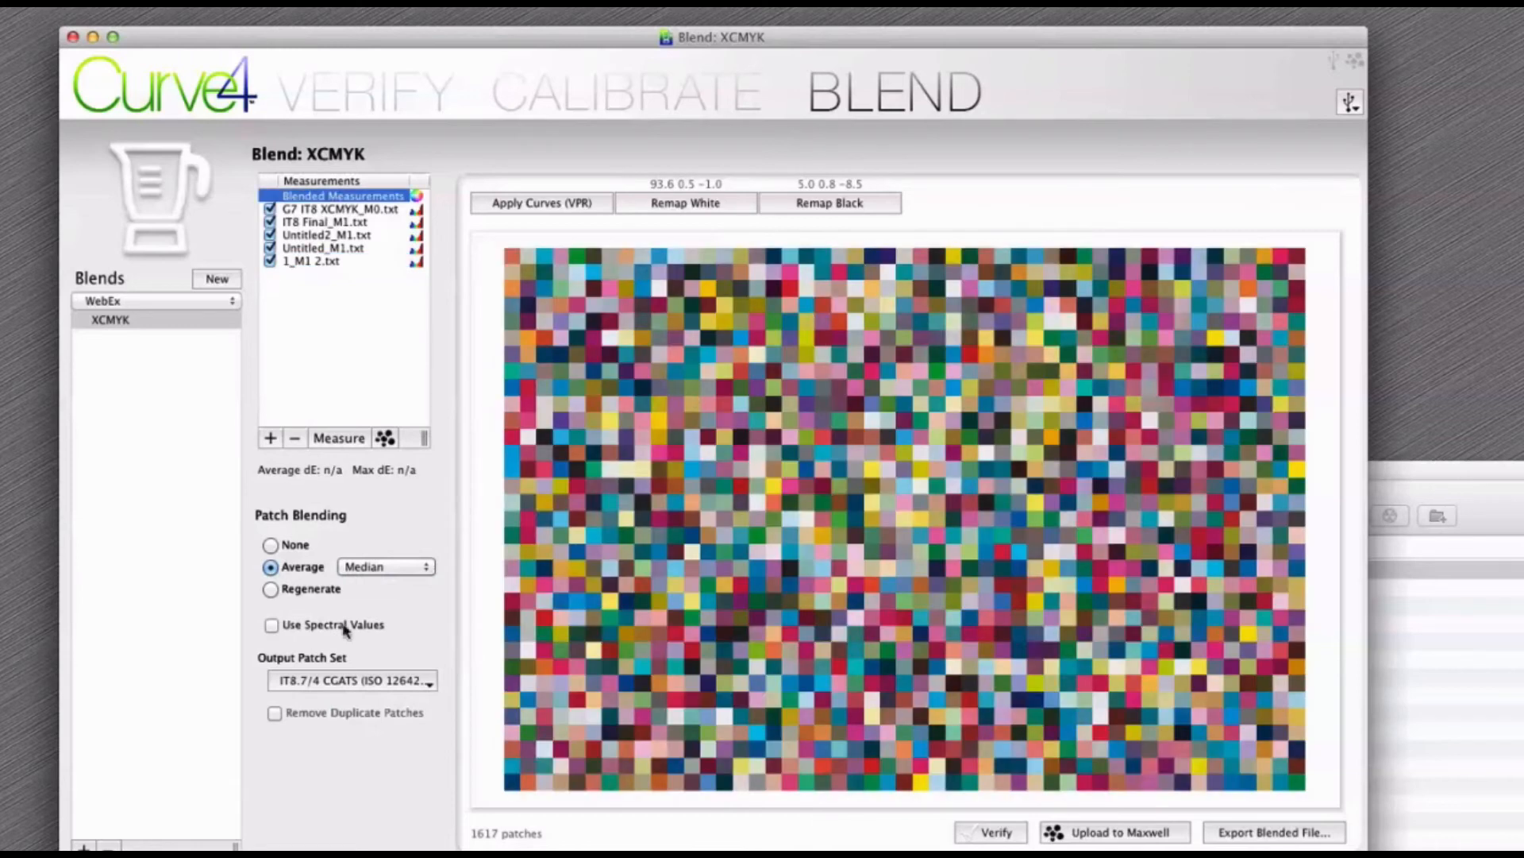
# Set the patch blending to Regenerate and the output patch set to the custom target HC2052Fv
pyautogui.click(270, 589)
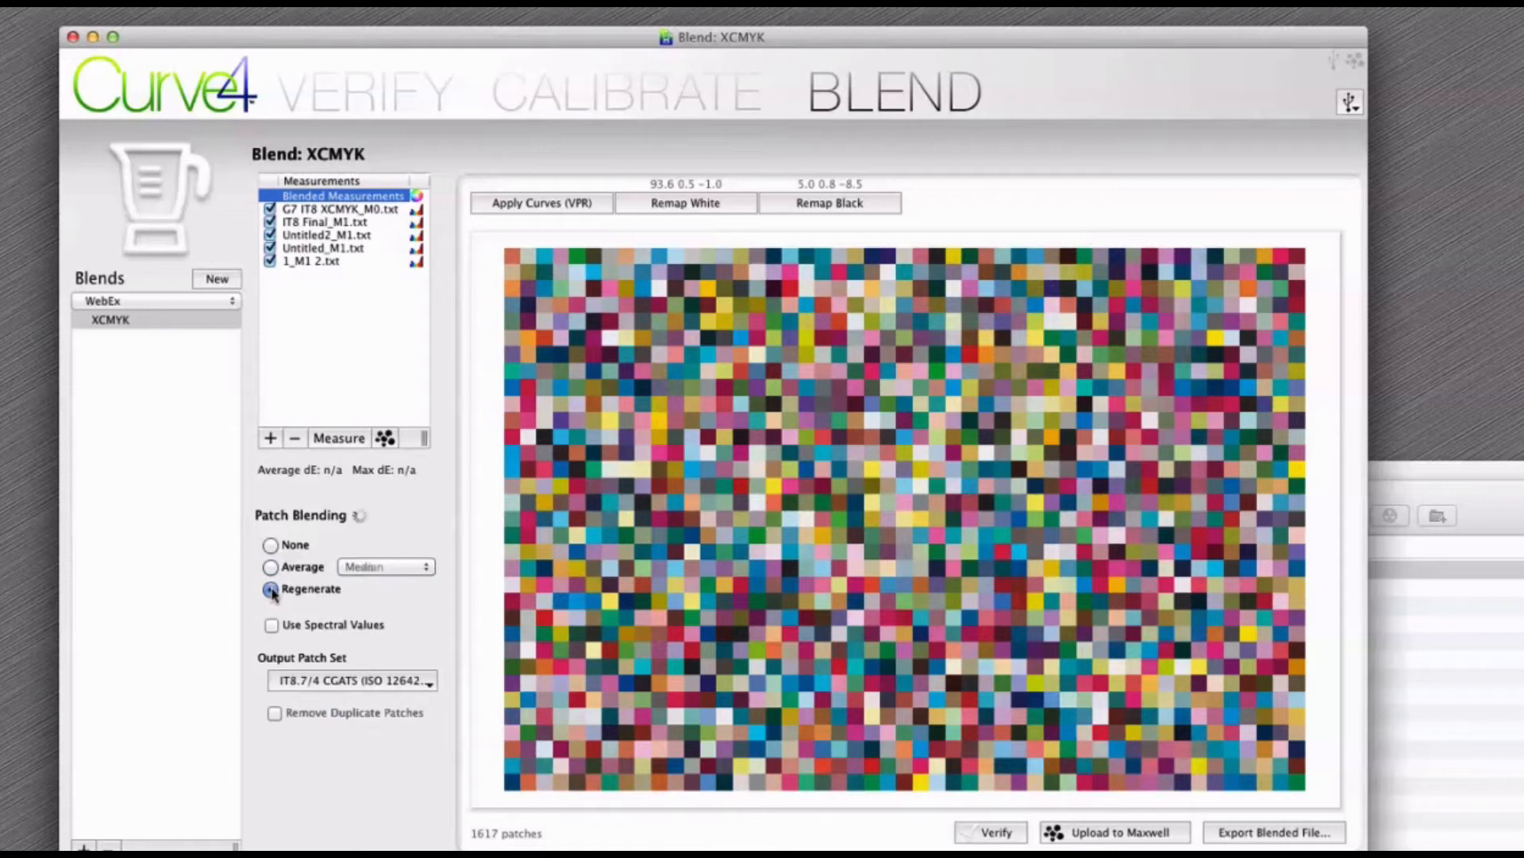
pyautogui.click(353, 684)
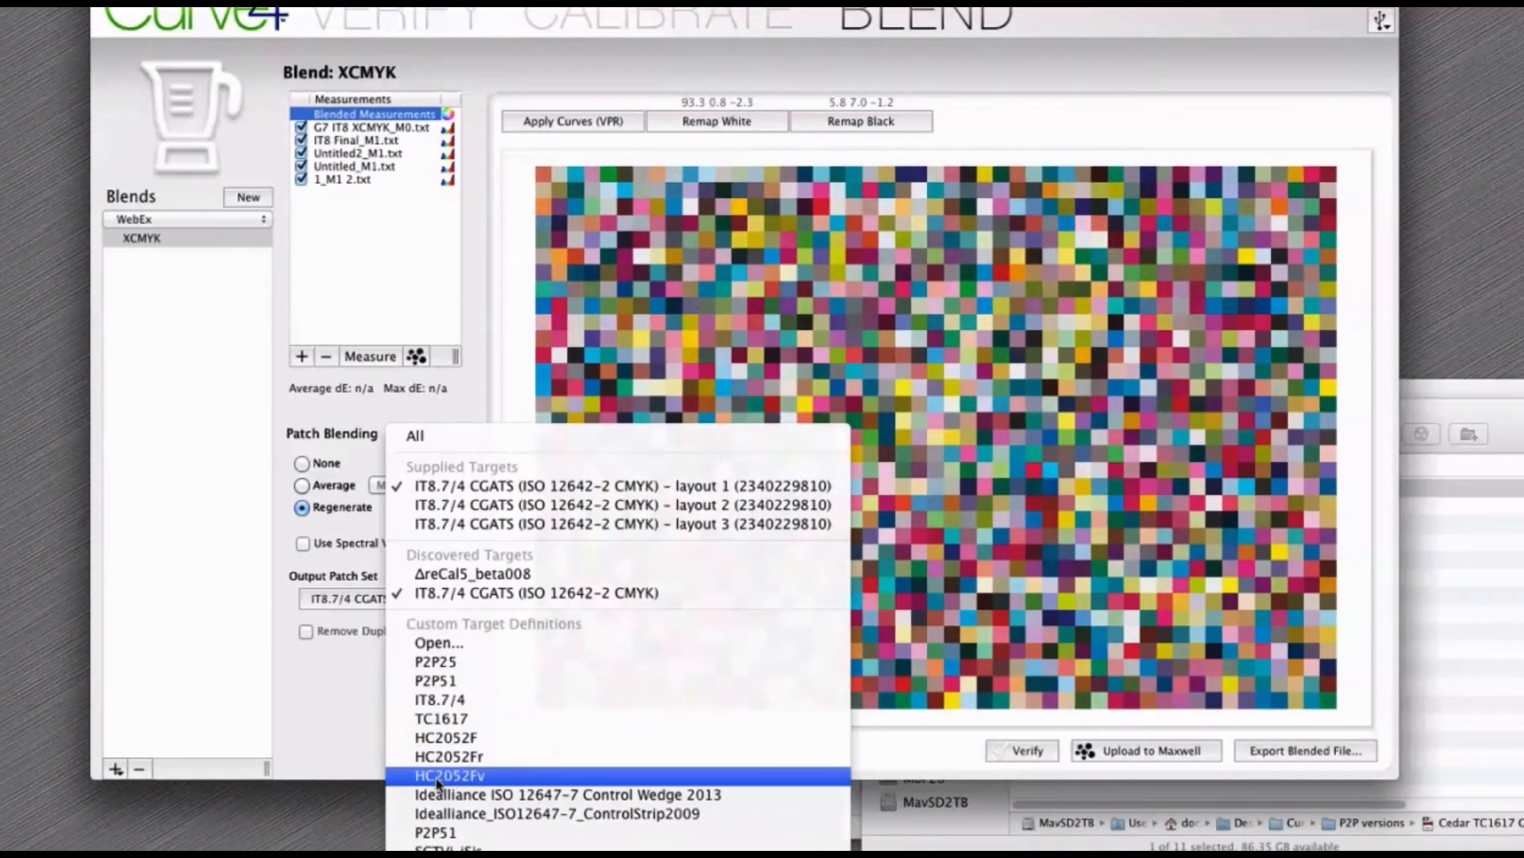
pyautogui.click(438, 776)
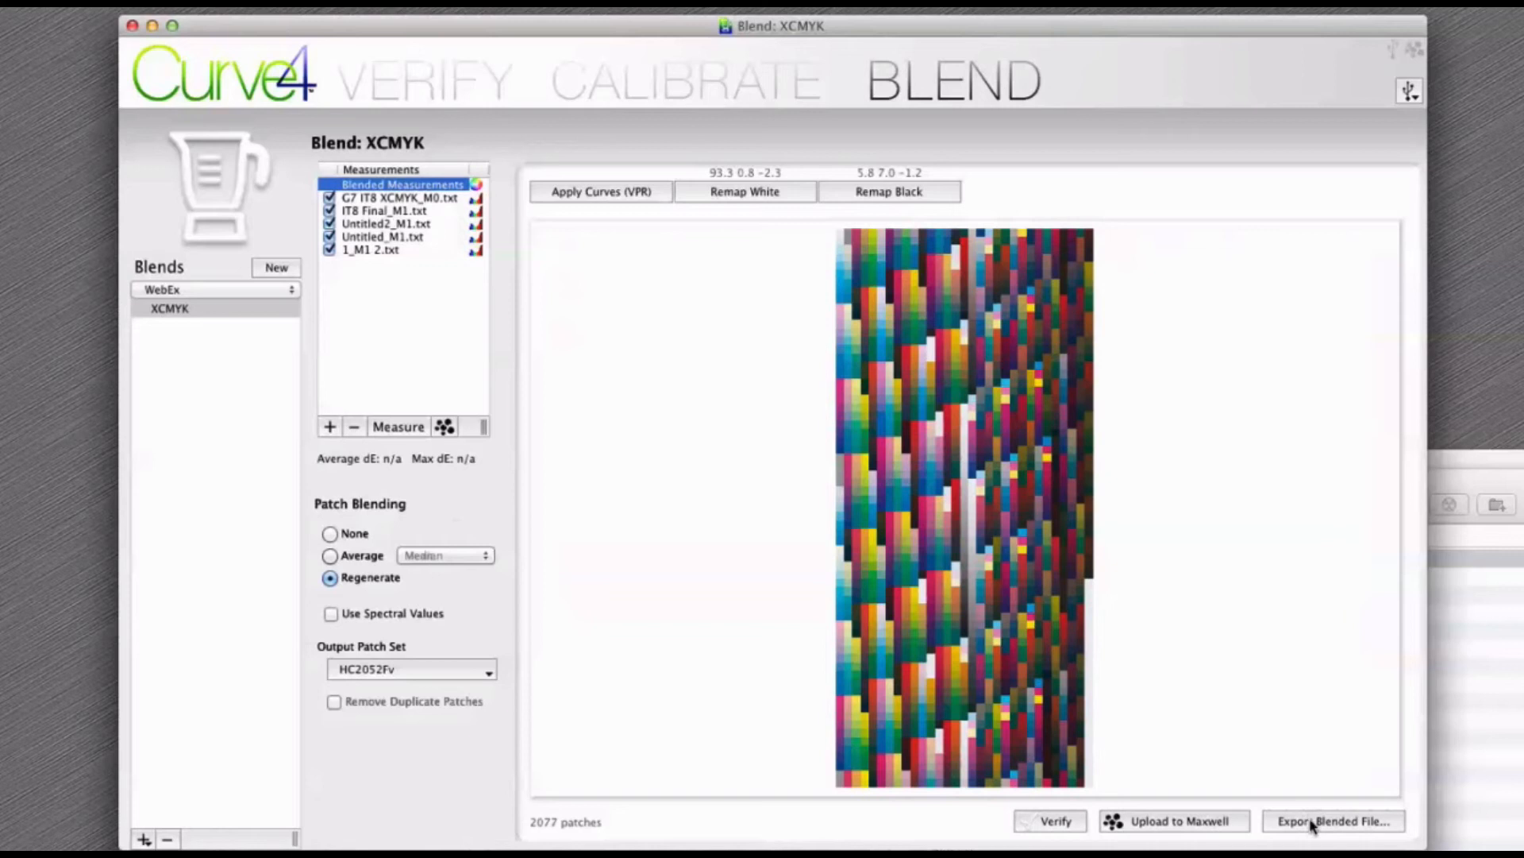
# Export the blended measurements as HC2052 XCMYK average.mxf to the Curve4 WebEx folder
pyautogui.click(1312, 822)
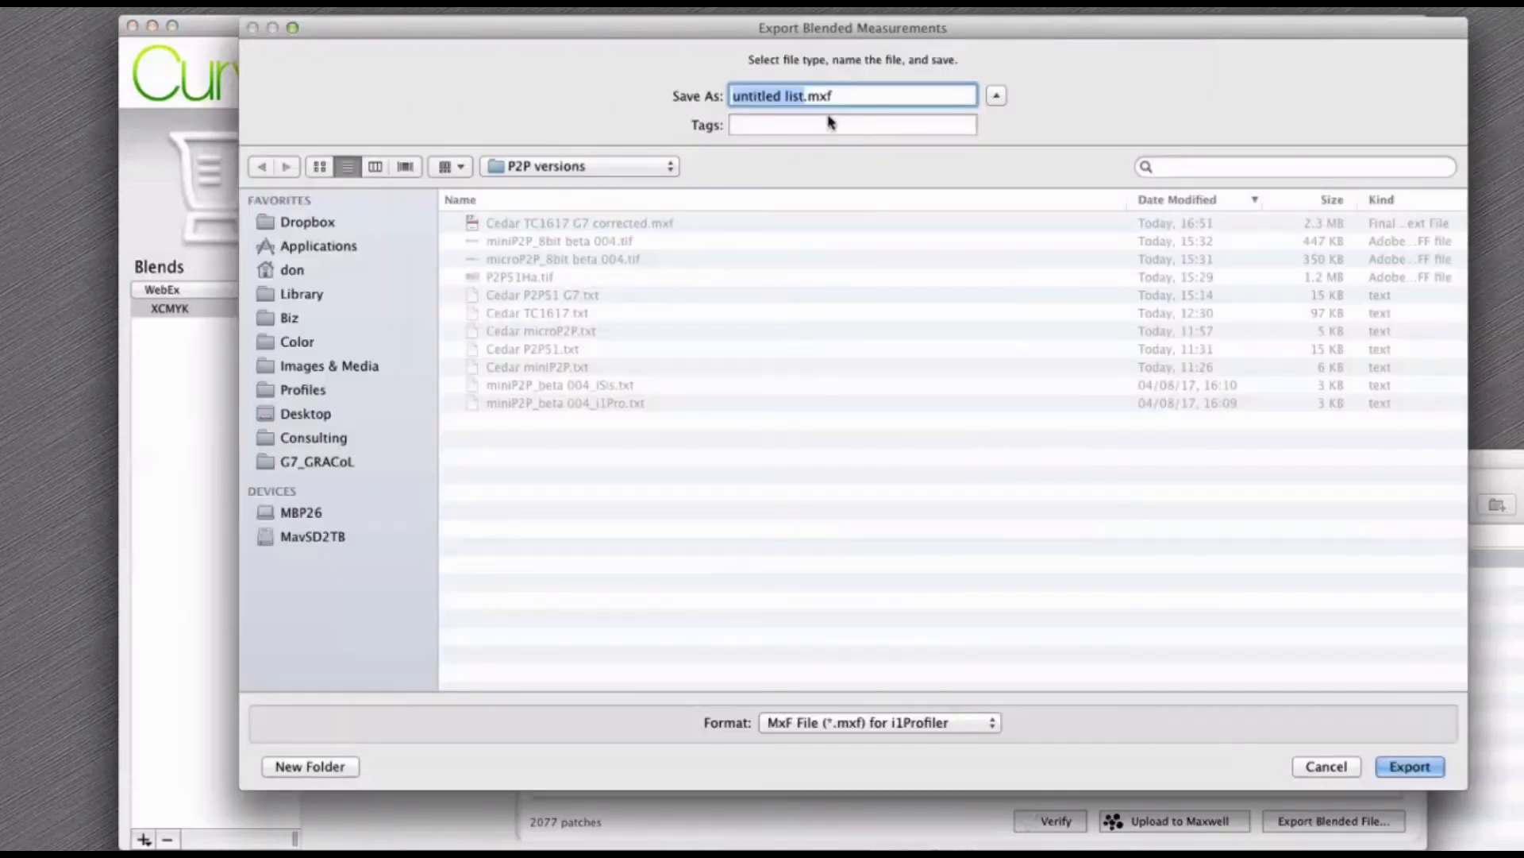
pyautogui.write('HC29=05')
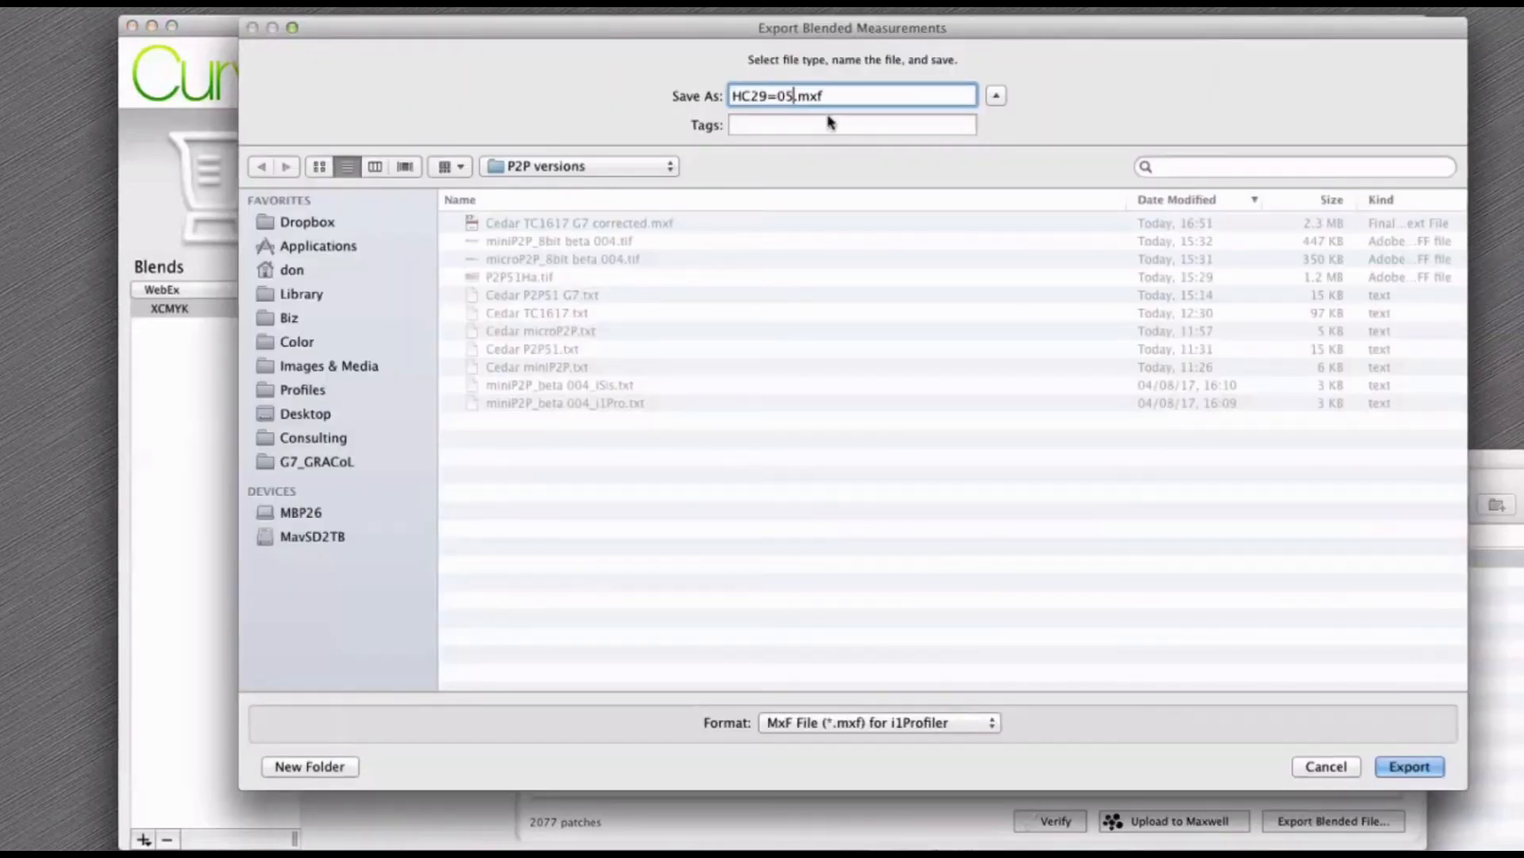
pyautogui.press('BackSpace')
pyautogui.press('BackSpace')
pyautogui.press('BackSpace')
pyautogui.press('BackSpace')
pyautogui.write('052 XCMYK average')
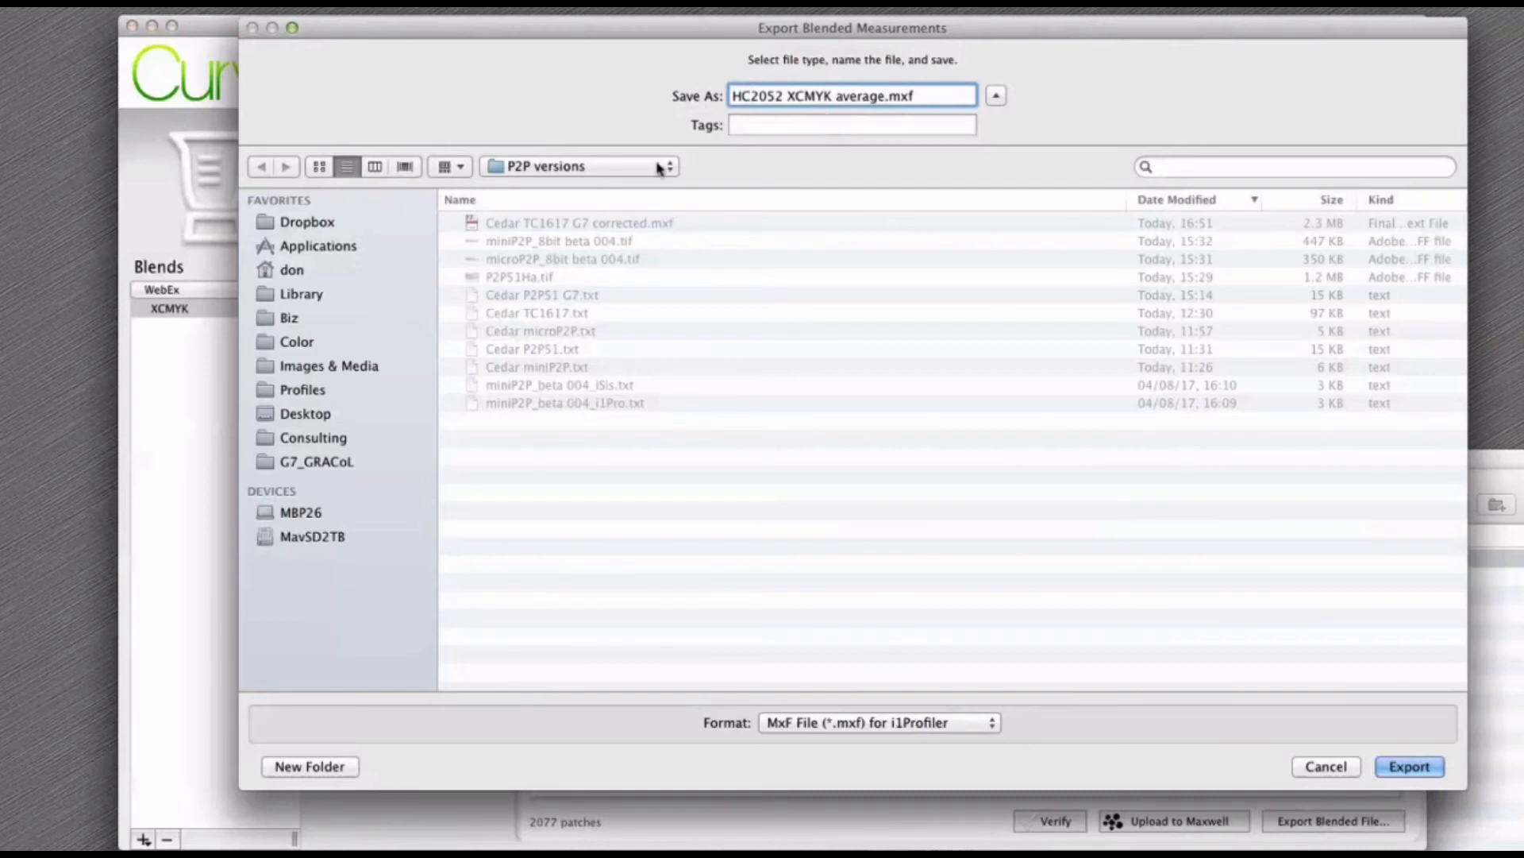
pyautogui.click(584, 165)
pyautogui.click(548, 187)
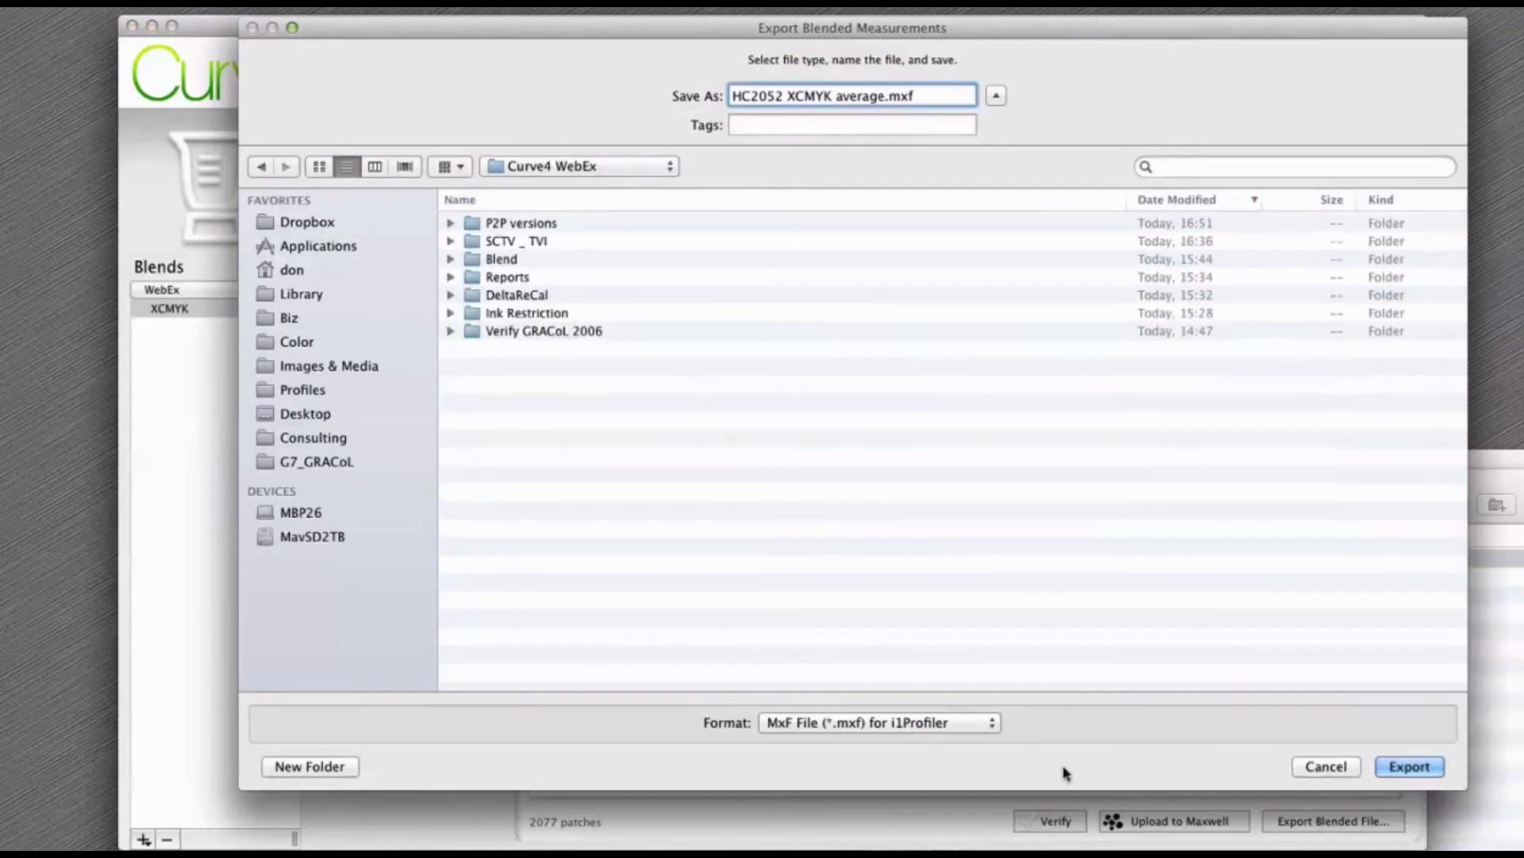
pyautogui.click(1408, 767)
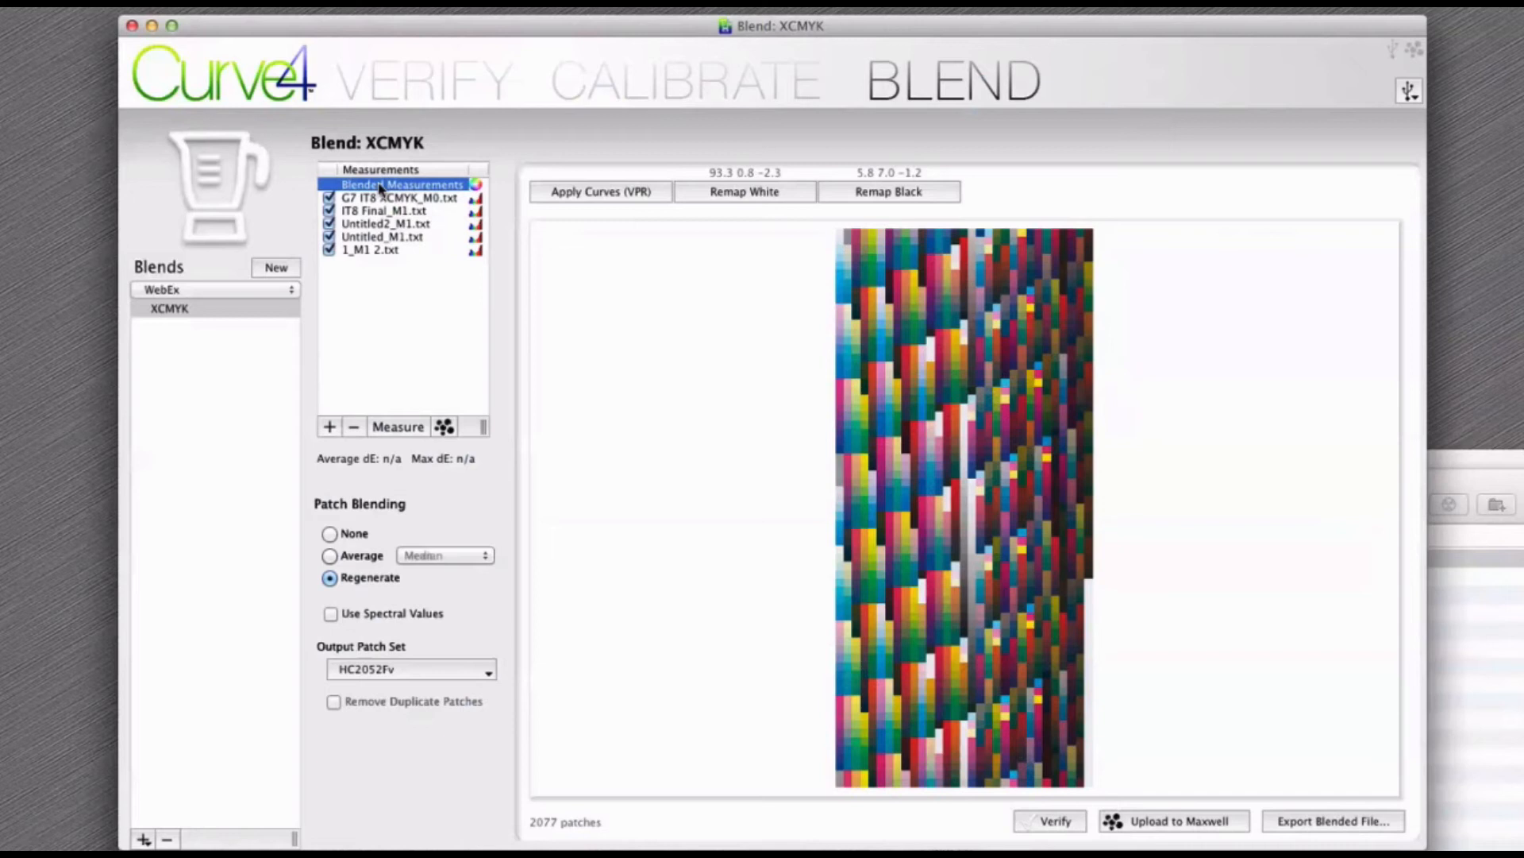
# Enable white remapping for the XCMYK blend and load the CGATS21-2-CRPC6 (GRACoL 2013) preset as the new white
pyautogui.click(760, 193)
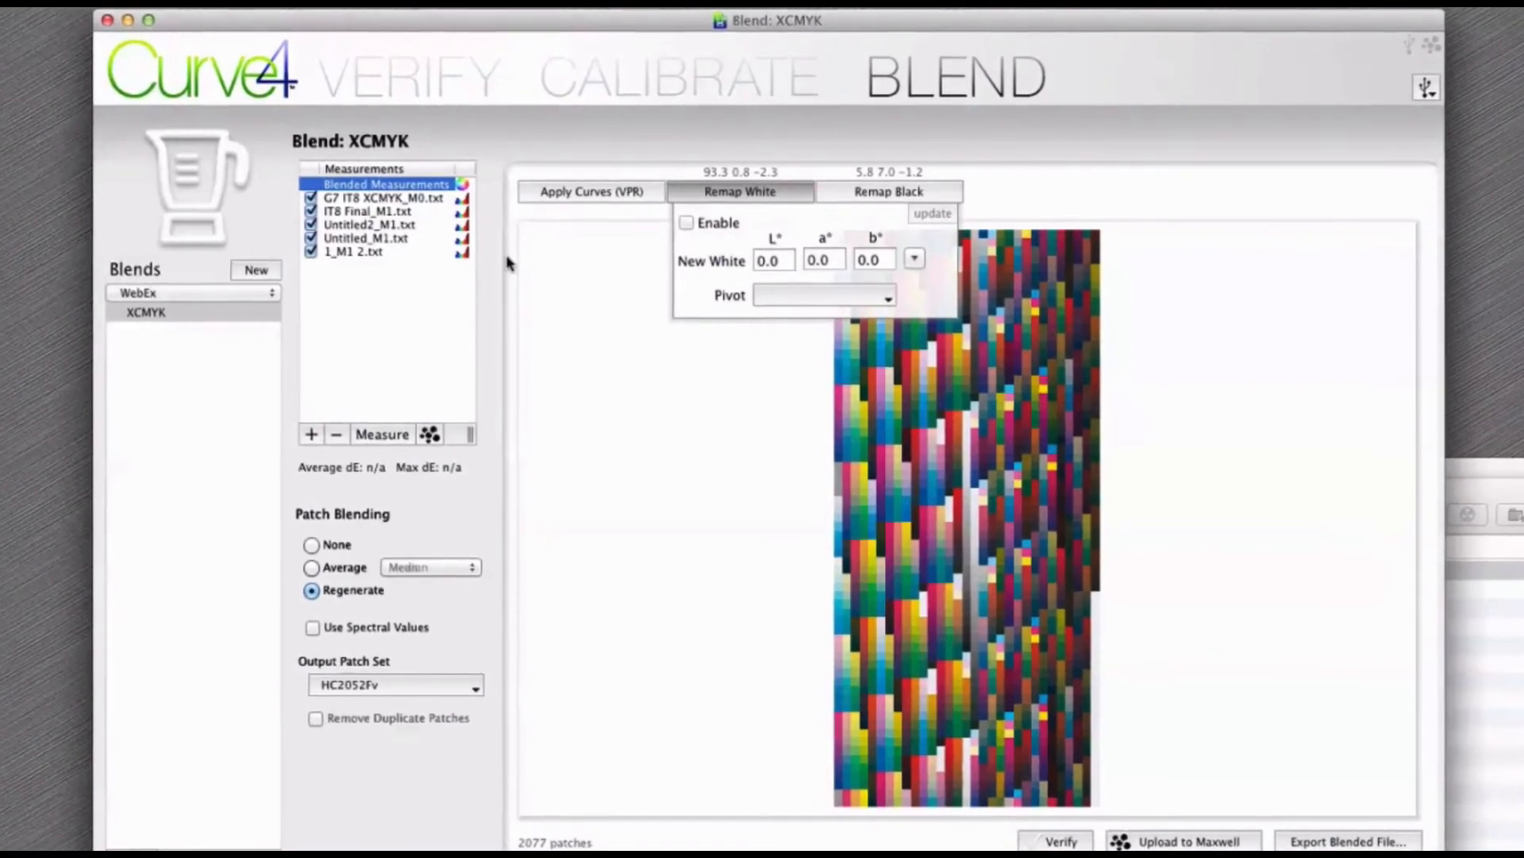
pyautogui.click(686, 223)
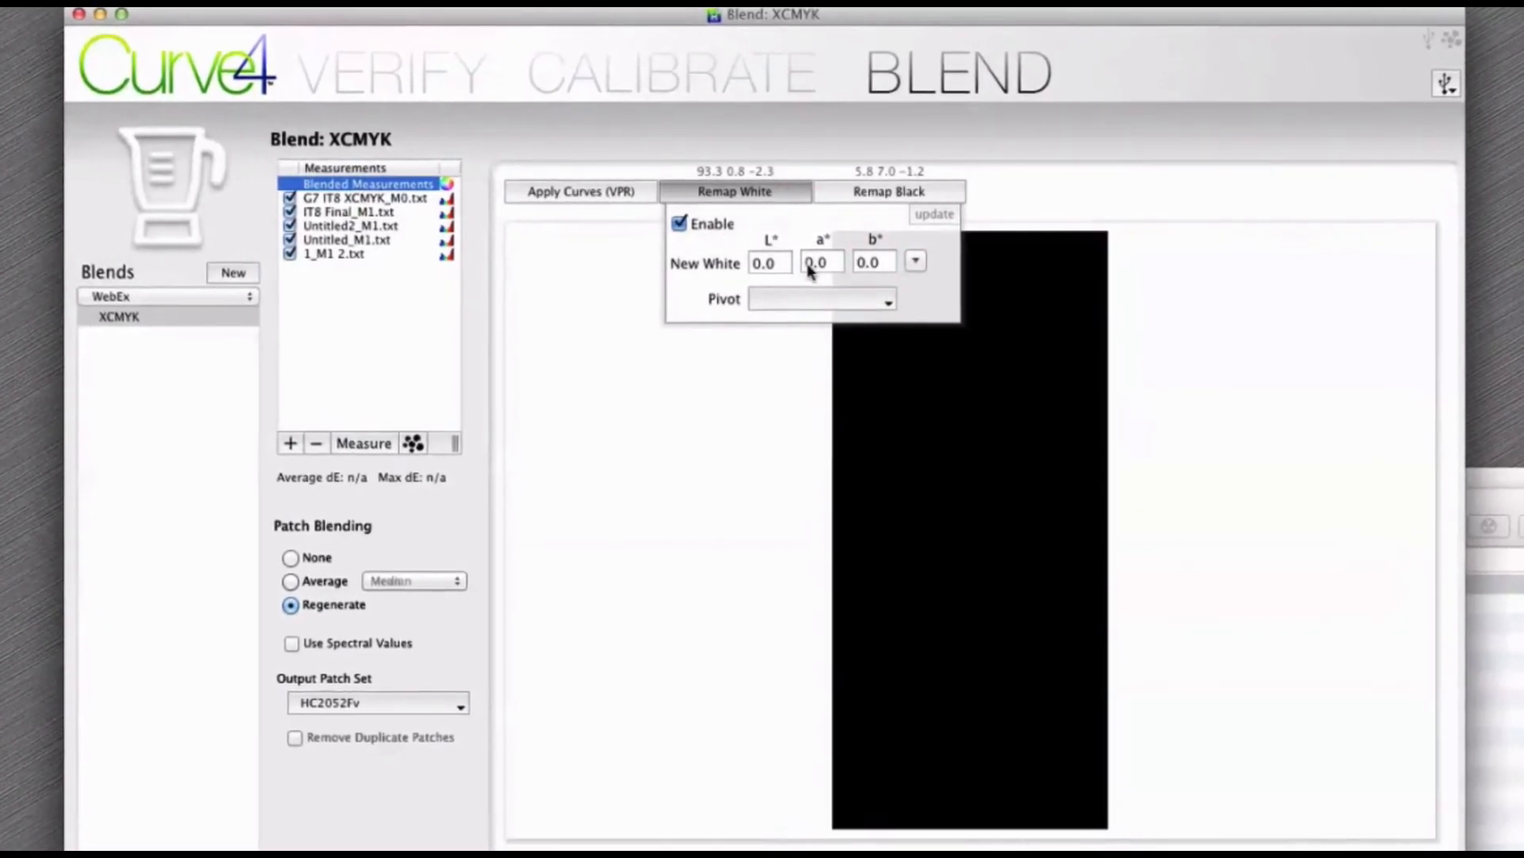
pyautogui.click(917, 265)
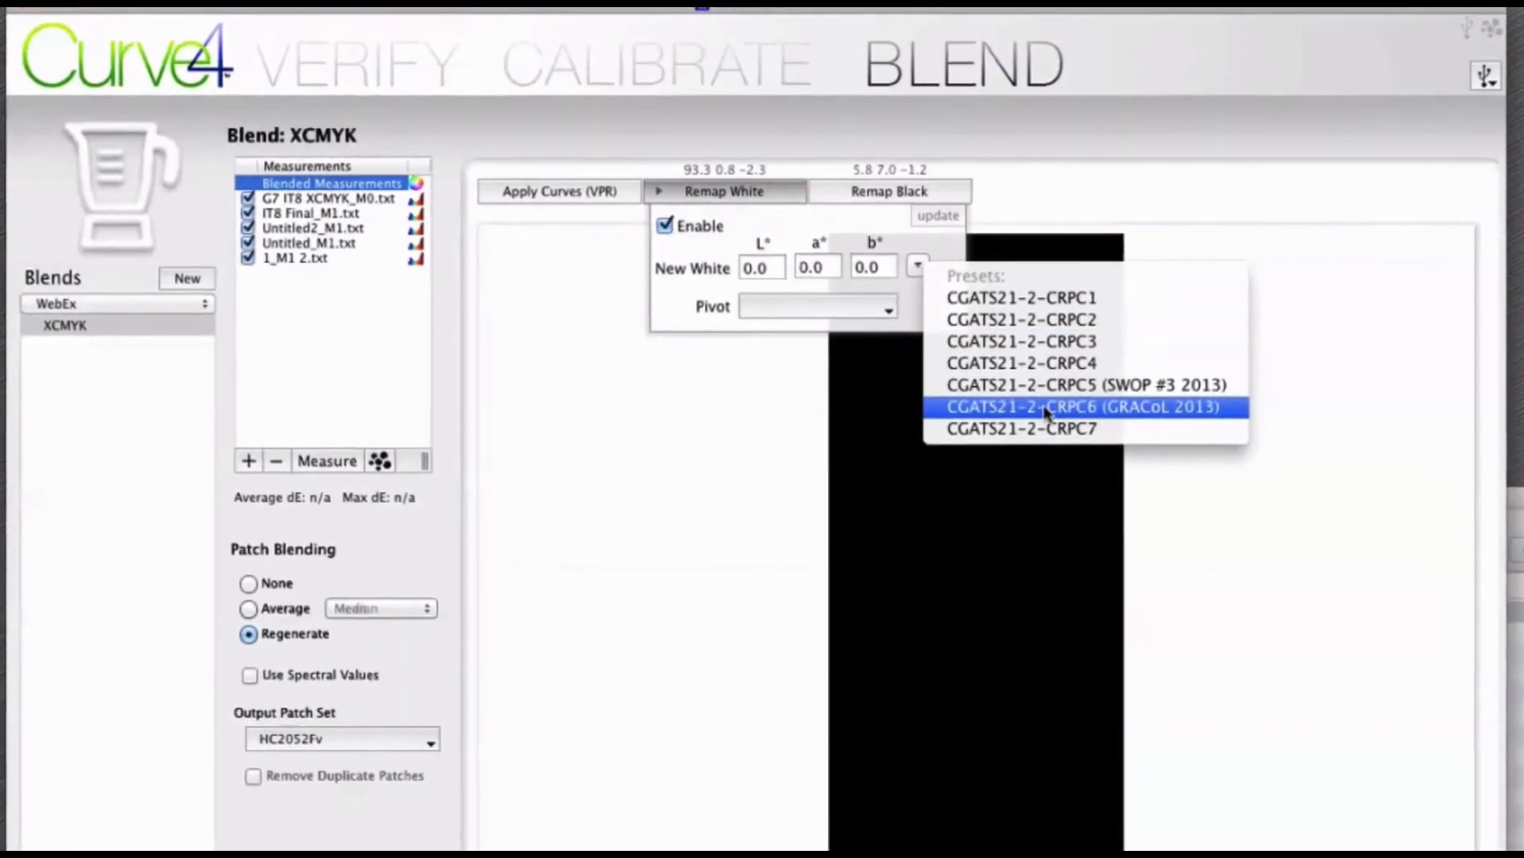
pyautogui.click(1046, 408)
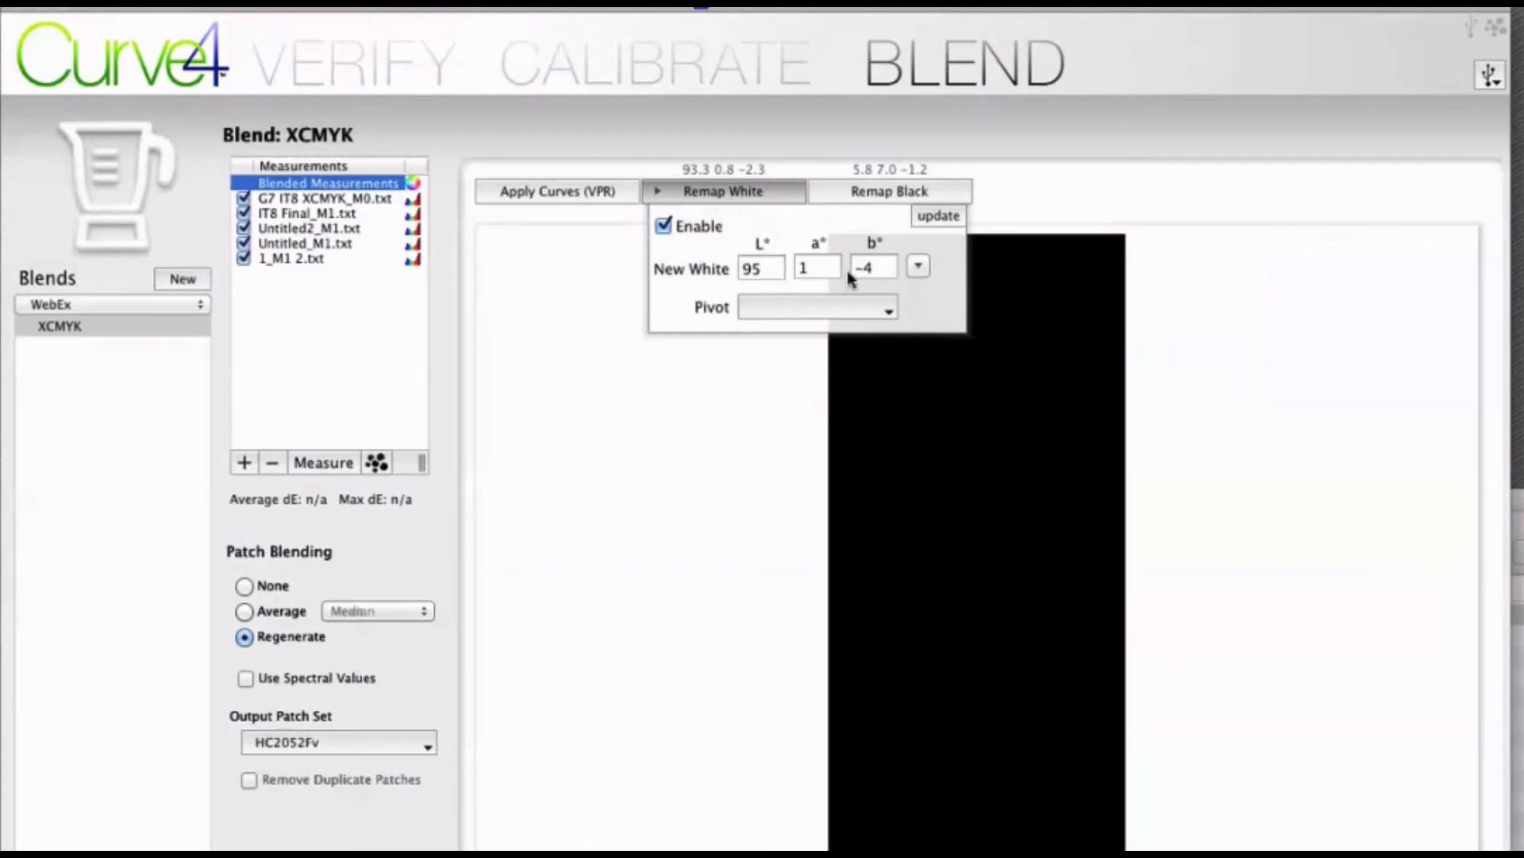
# Change the new white of the XCMYK blend to b* -6 and L* 96
pyautogui.click(919, 268)
pyautogui.click(920, 270)
pyautogui.click(880, 268)
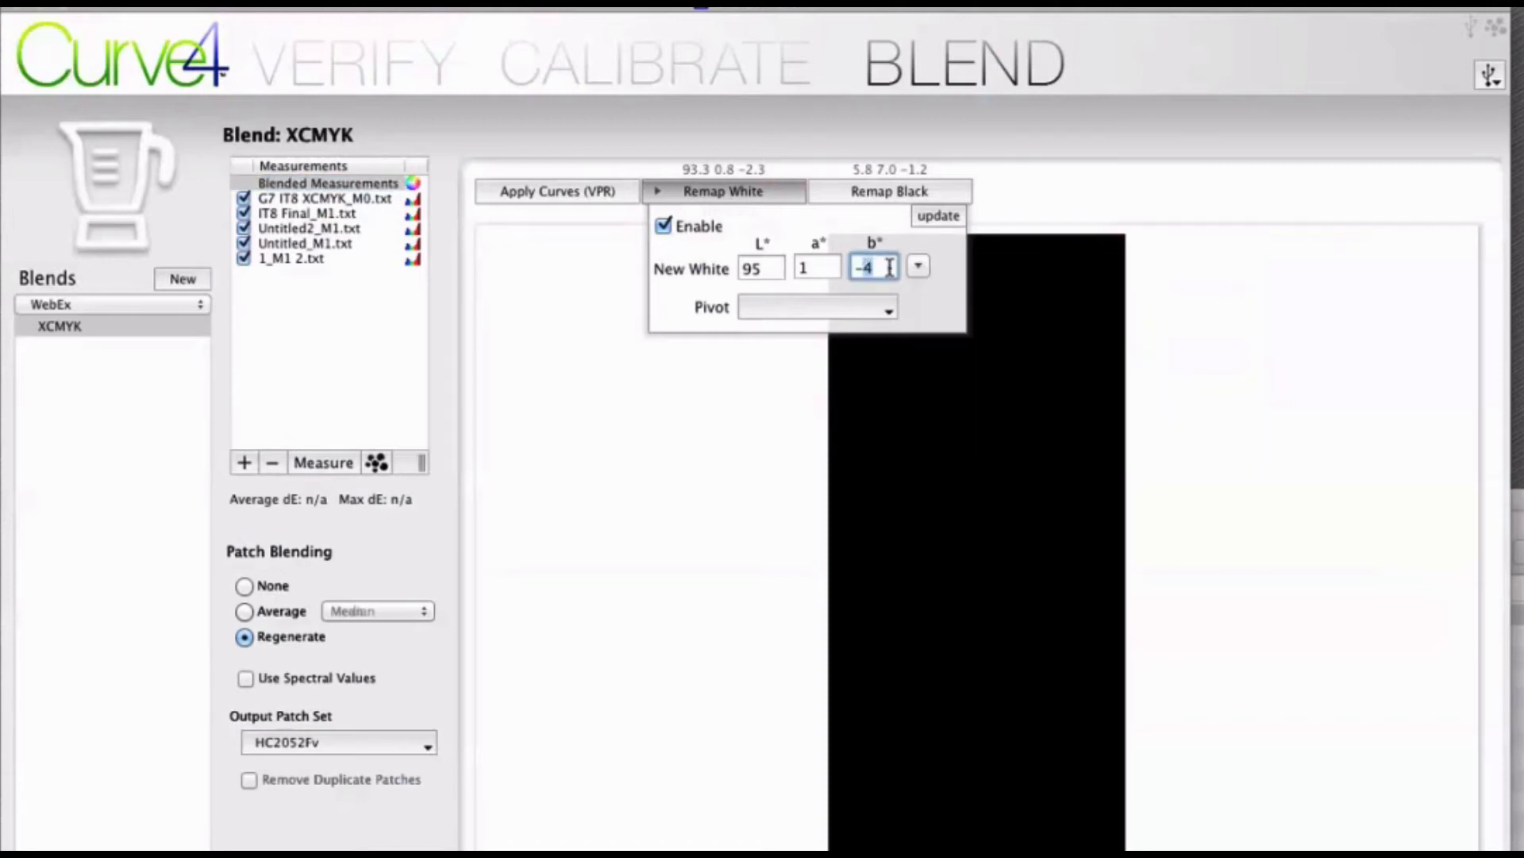
pyautogui.write('-6')
pyautogui.click(765, 270)
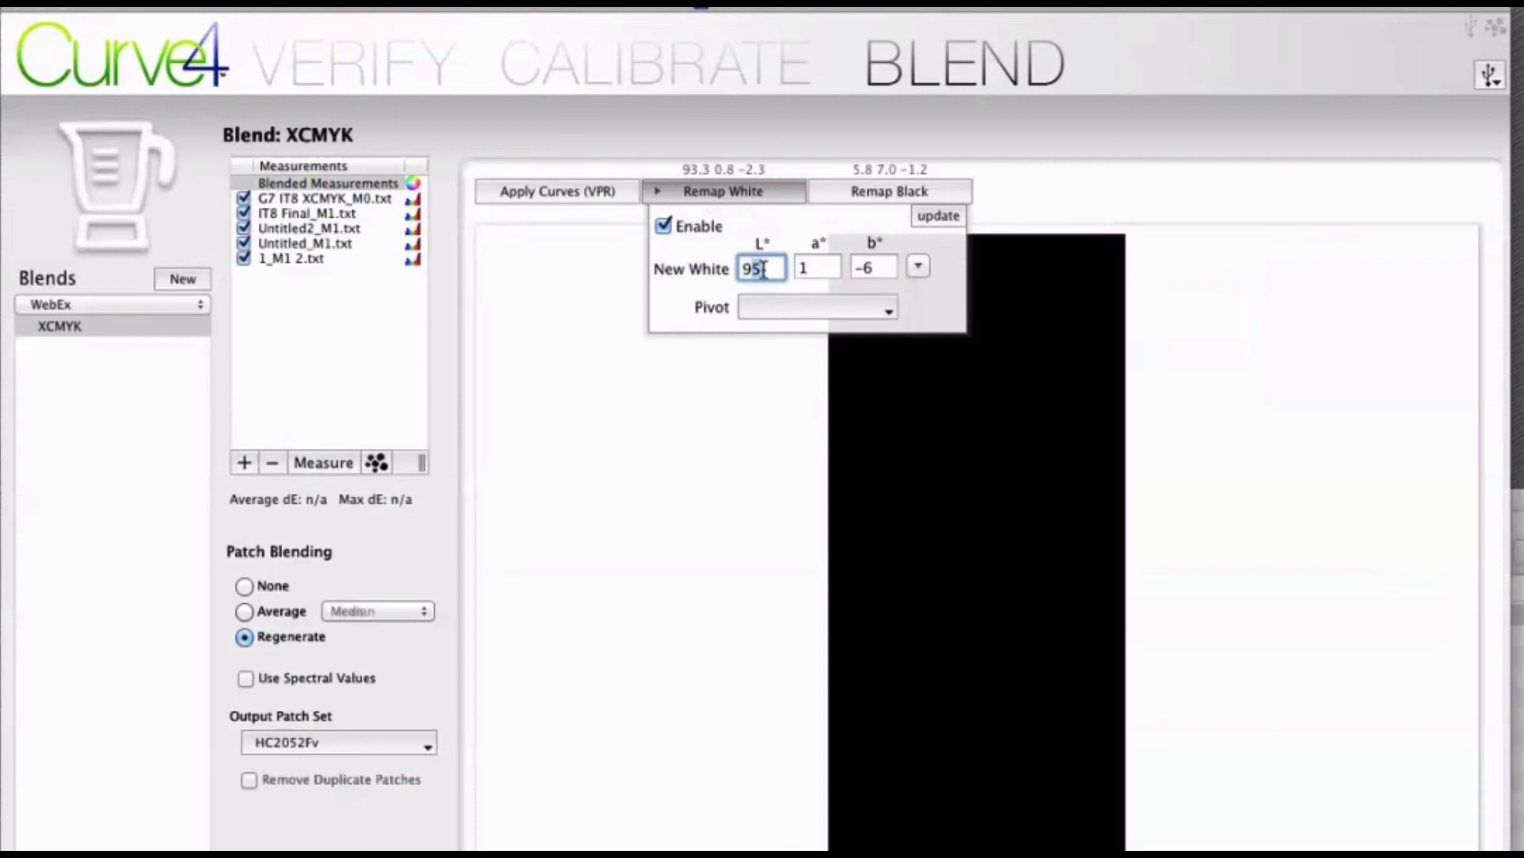
pyautogui.write('96')
# Set the white remap pivot to Remap Black's L* and enable absolute black remapping for the XCMYK blend
pyautogui.click(848, 315)
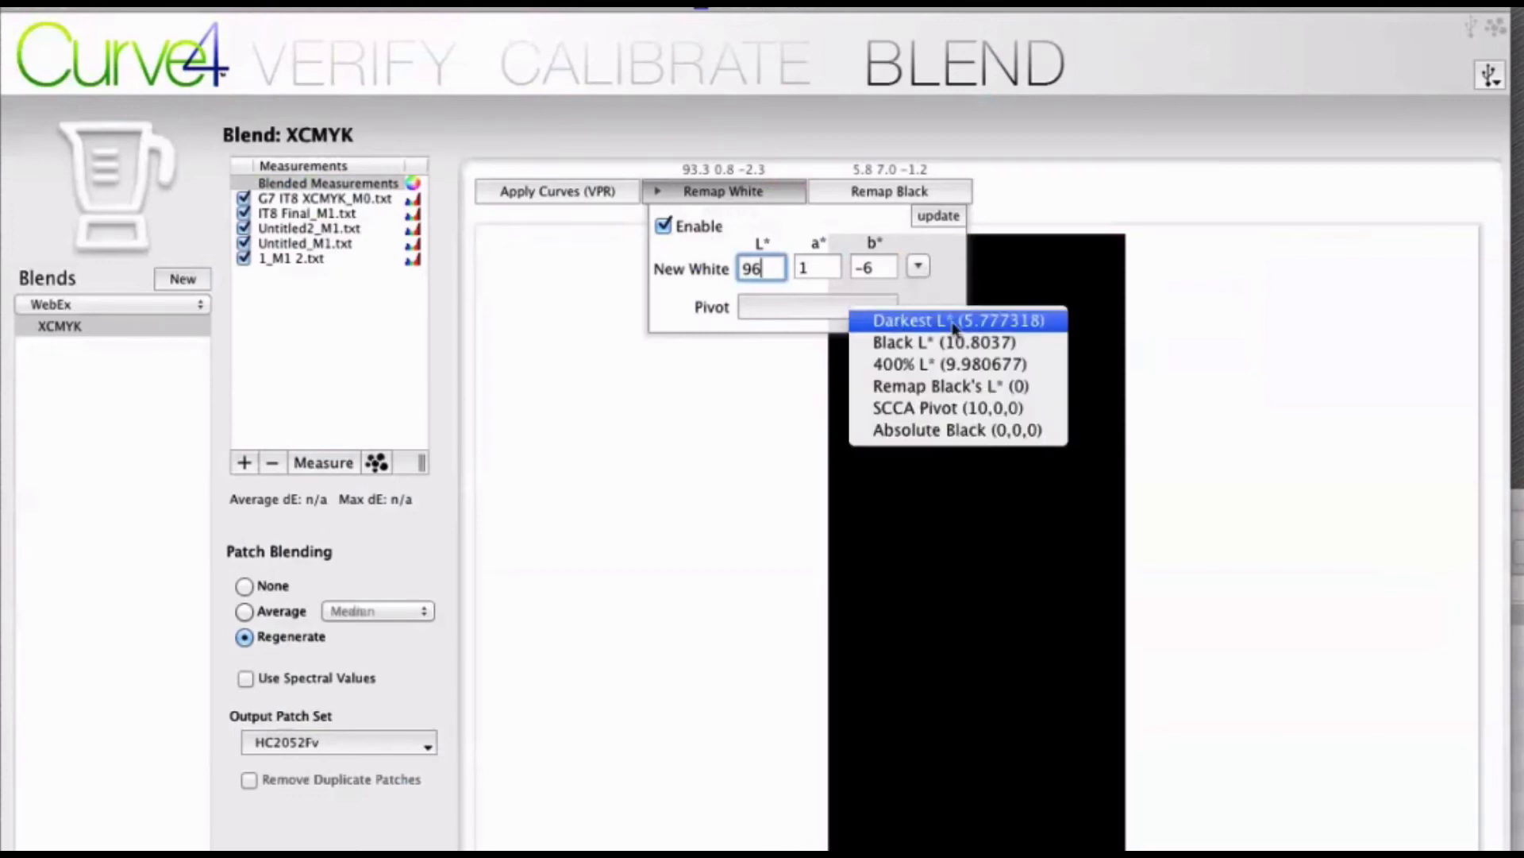
pyautogui.click(952, 409)
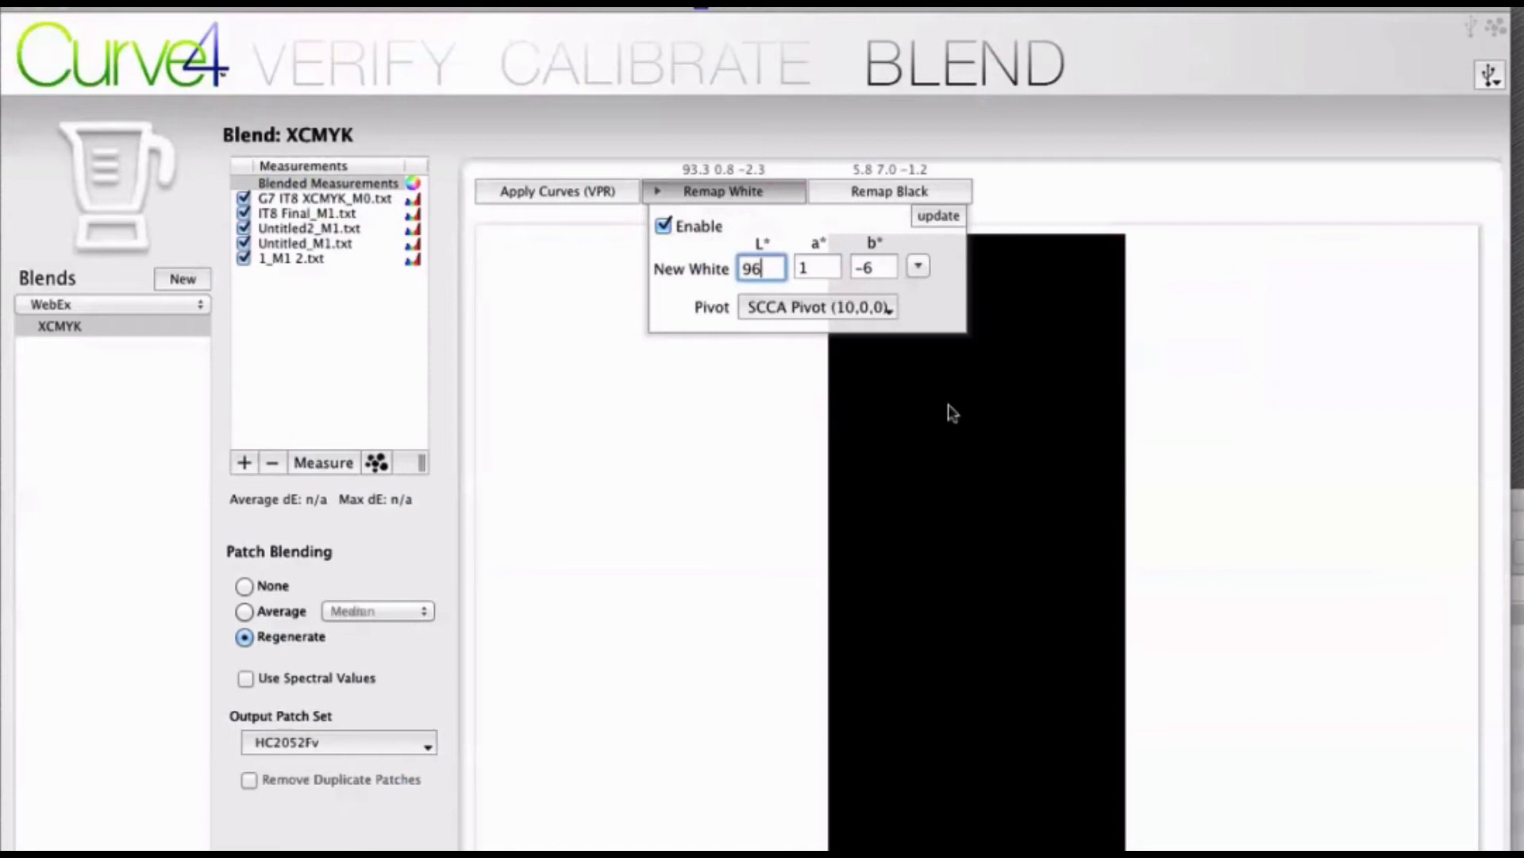
pyautogui.click(871, 312)
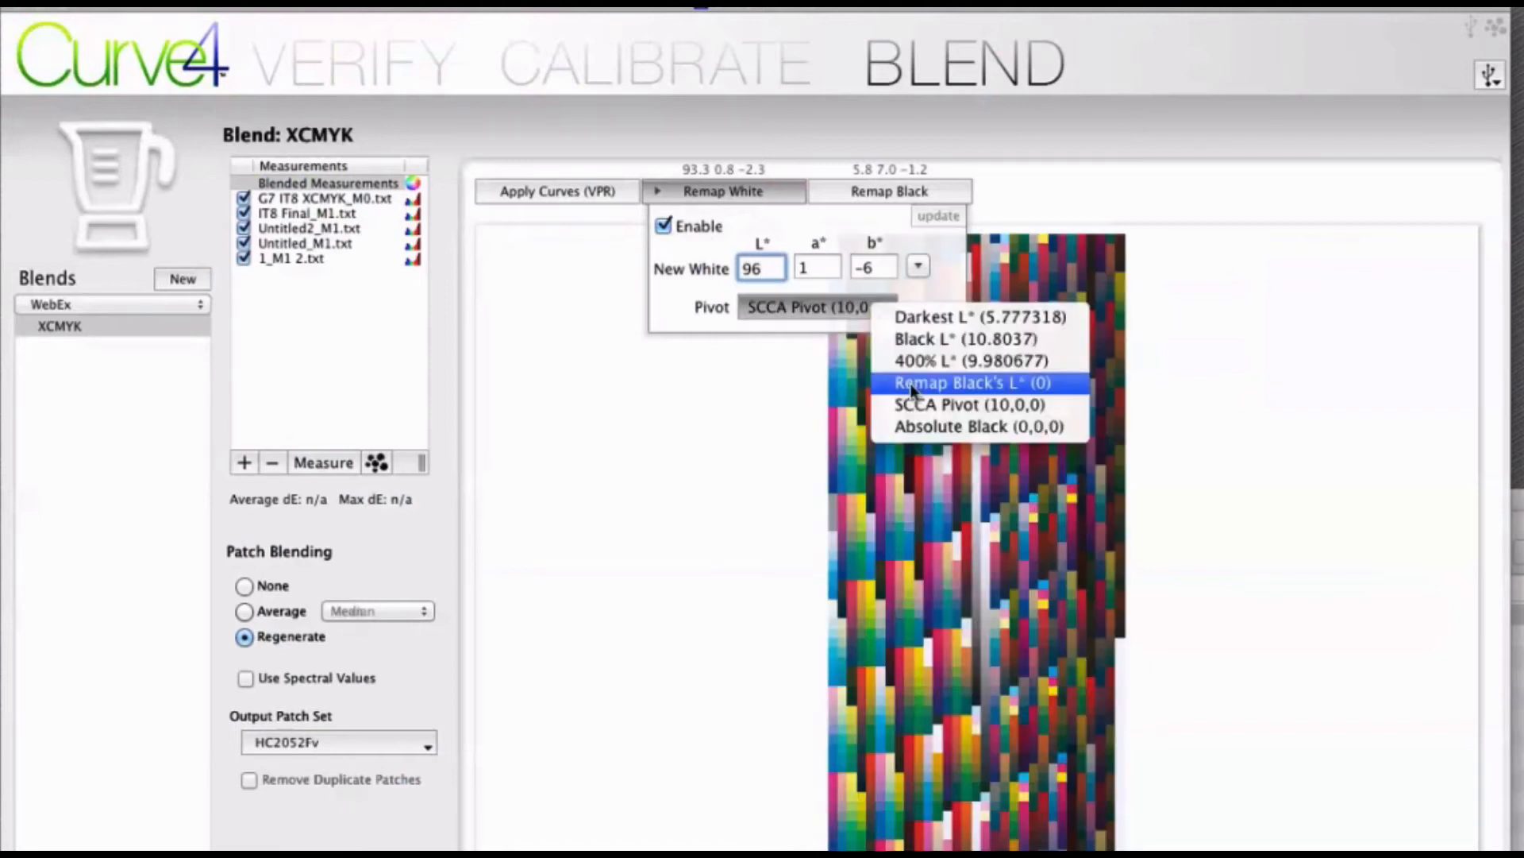
pyautogui.click(910, 383)
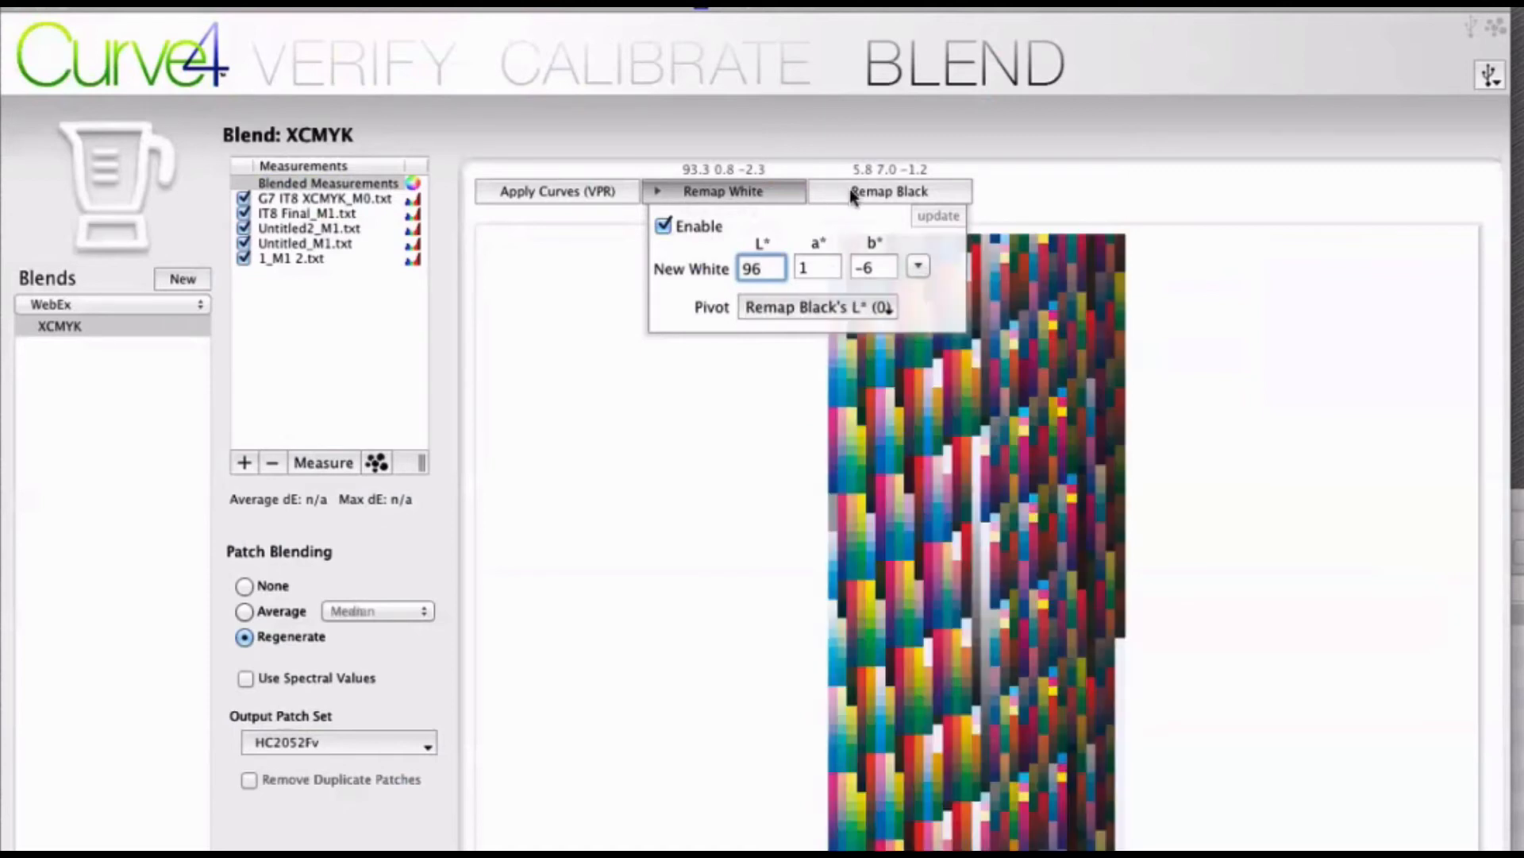
pyautogui.click(852, 195)
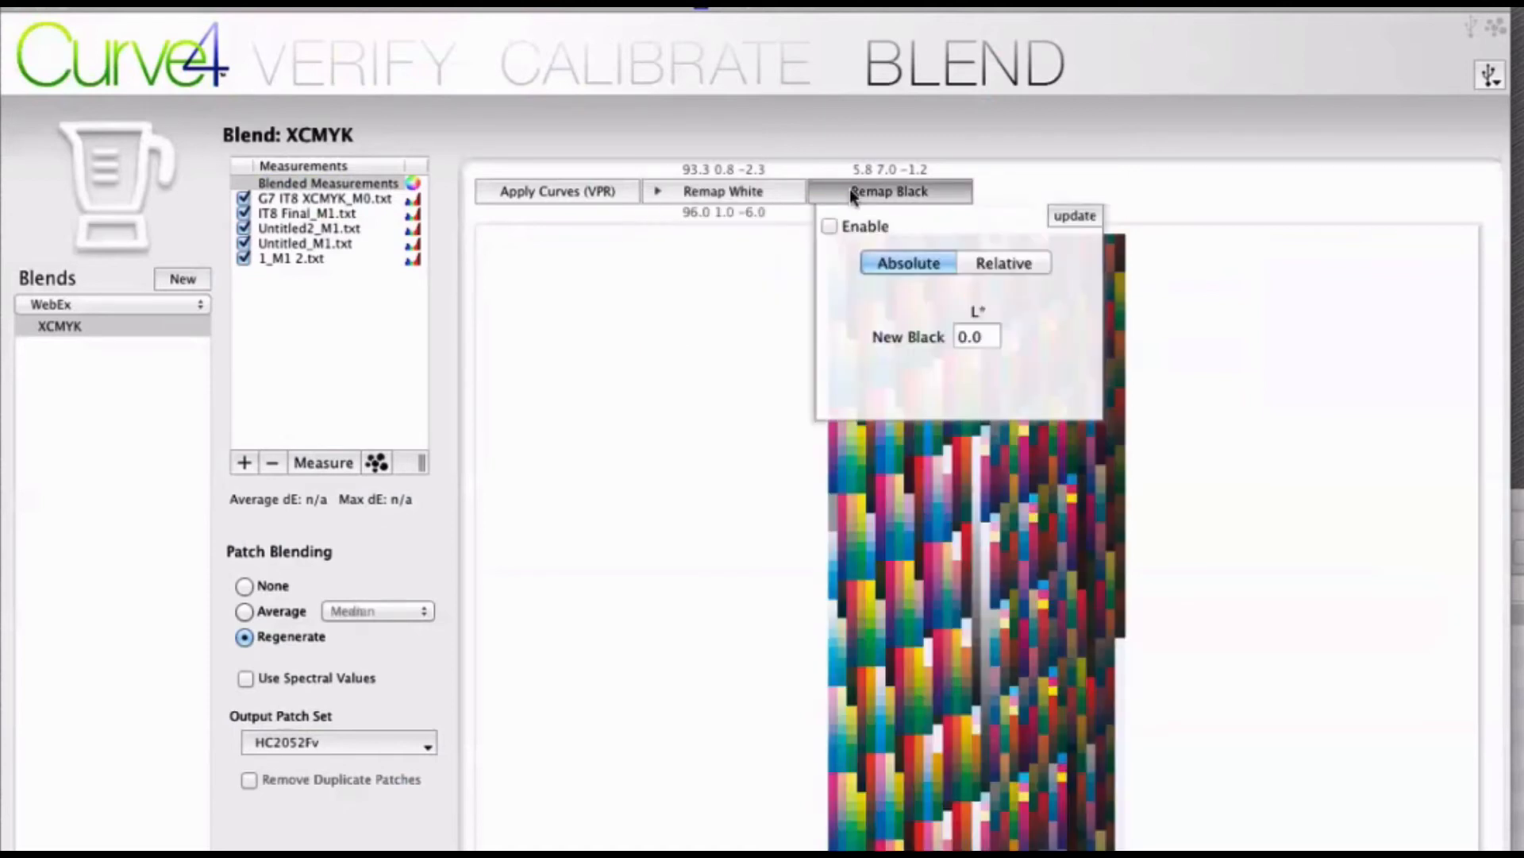
pyautogui.click(829, 228)
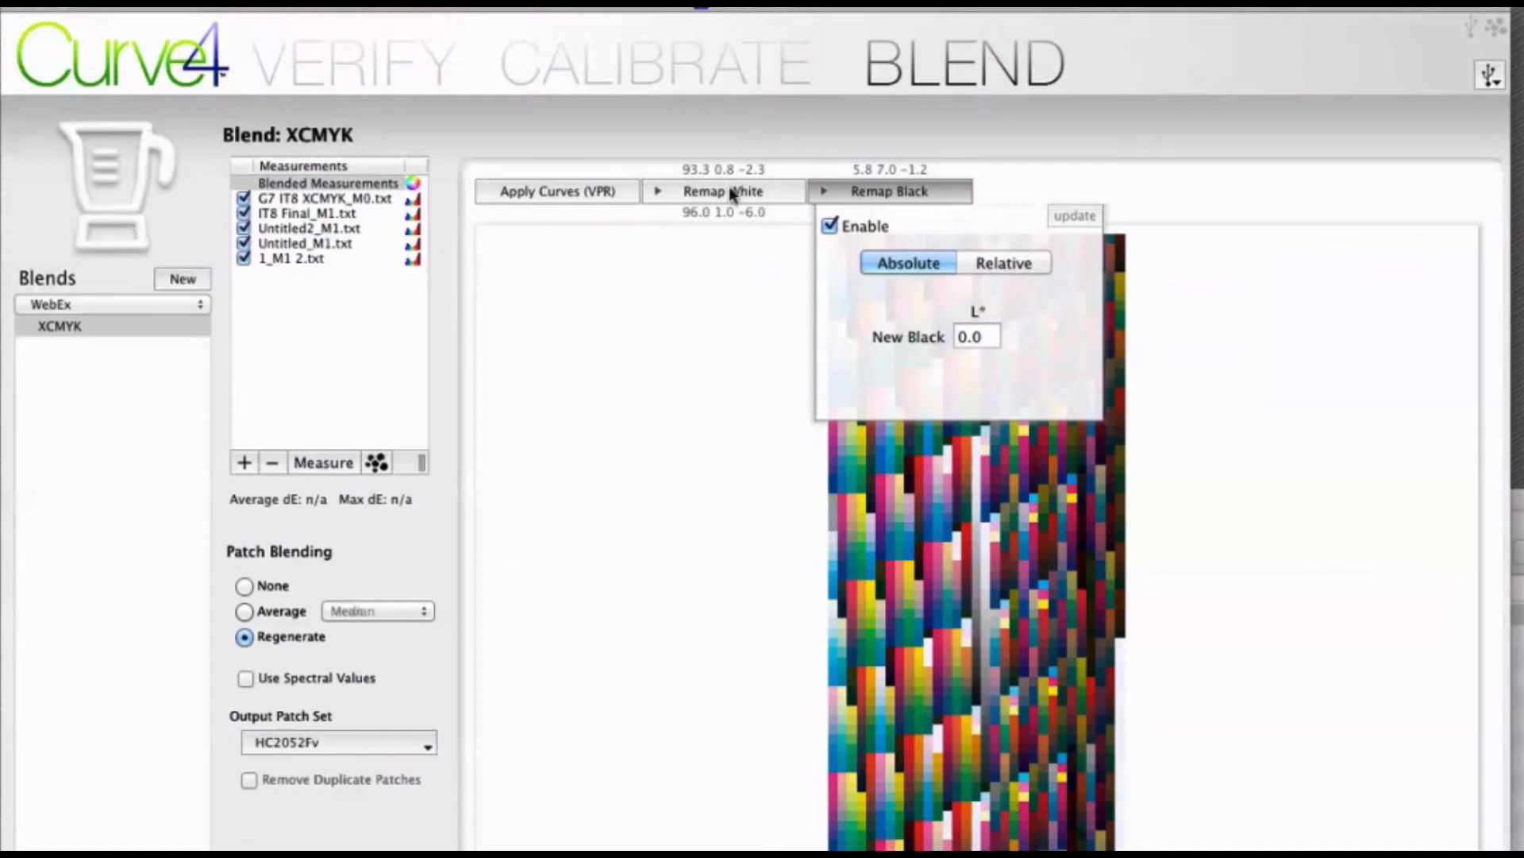
# Create a new blend and load CRPC-1-TC1617.txt from the CGATS.21 TC1617 format August 2016 folder
pyautogui.click(159, 326)
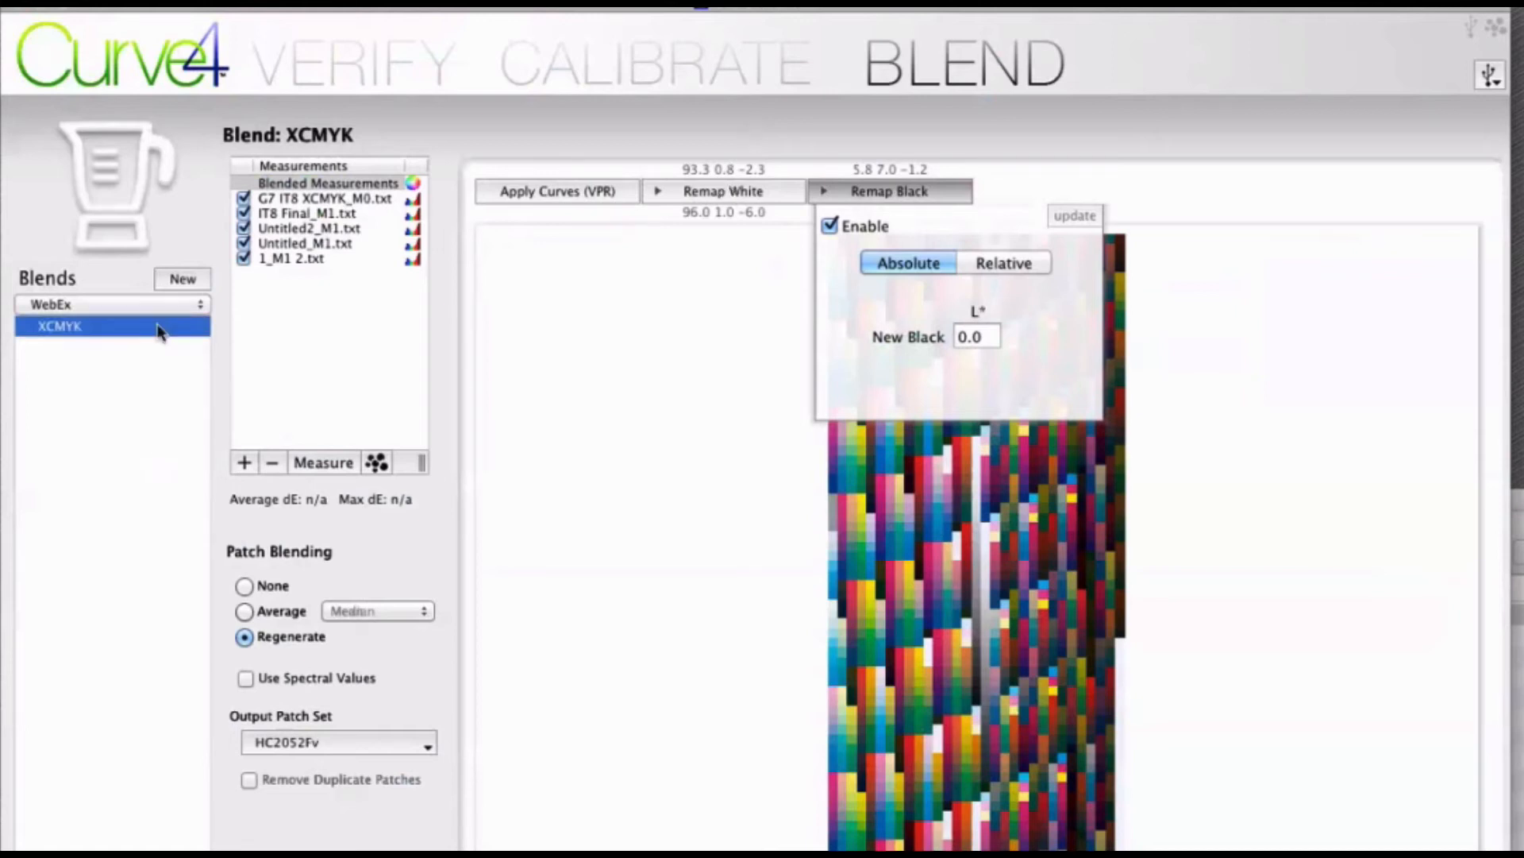
pyautogui.click(185, 281)
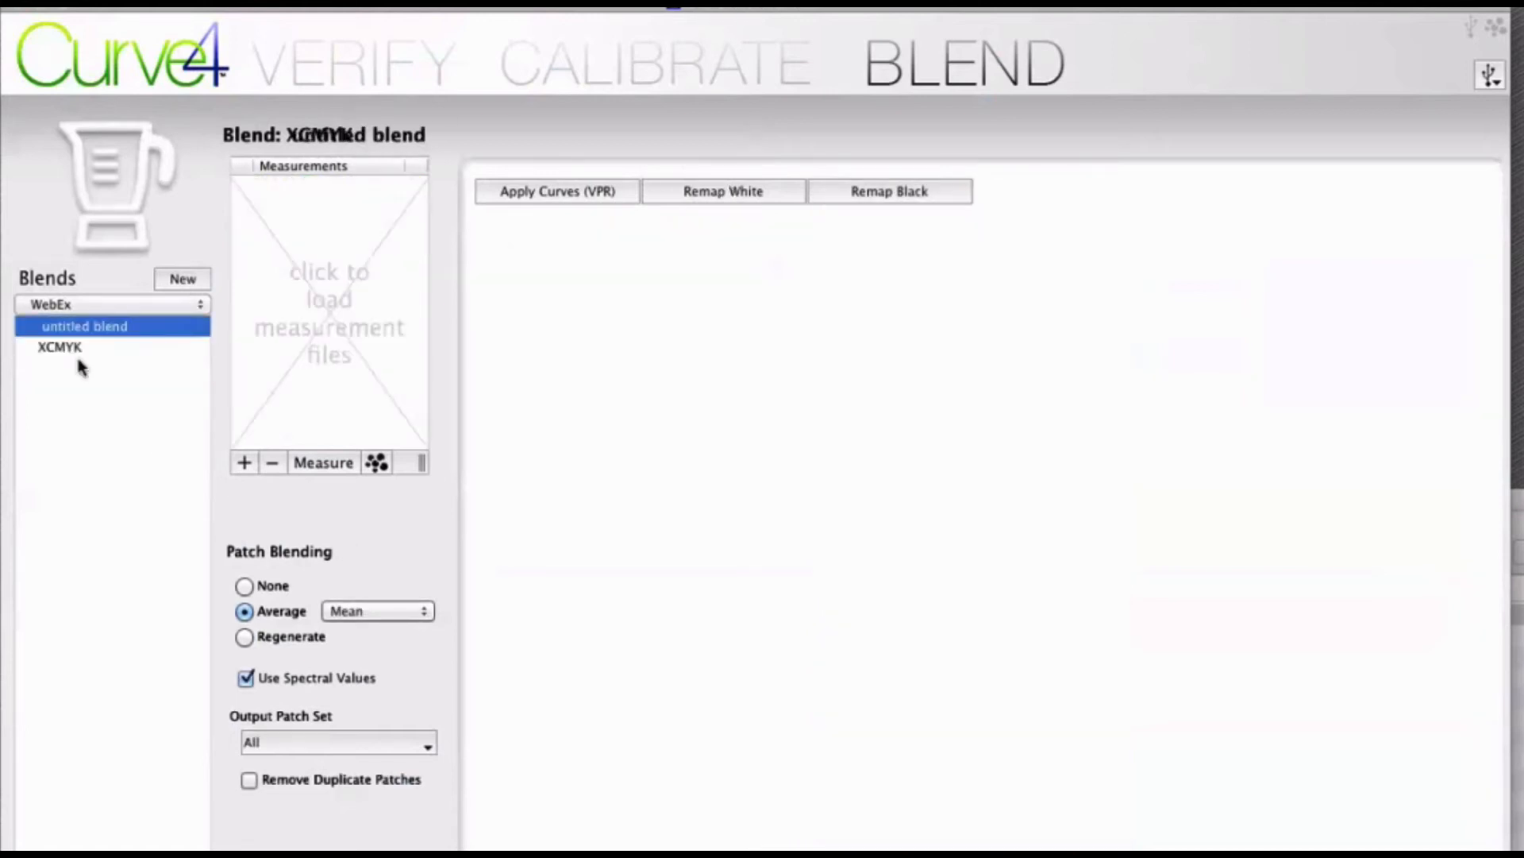
pyautogui.click(320, 322)
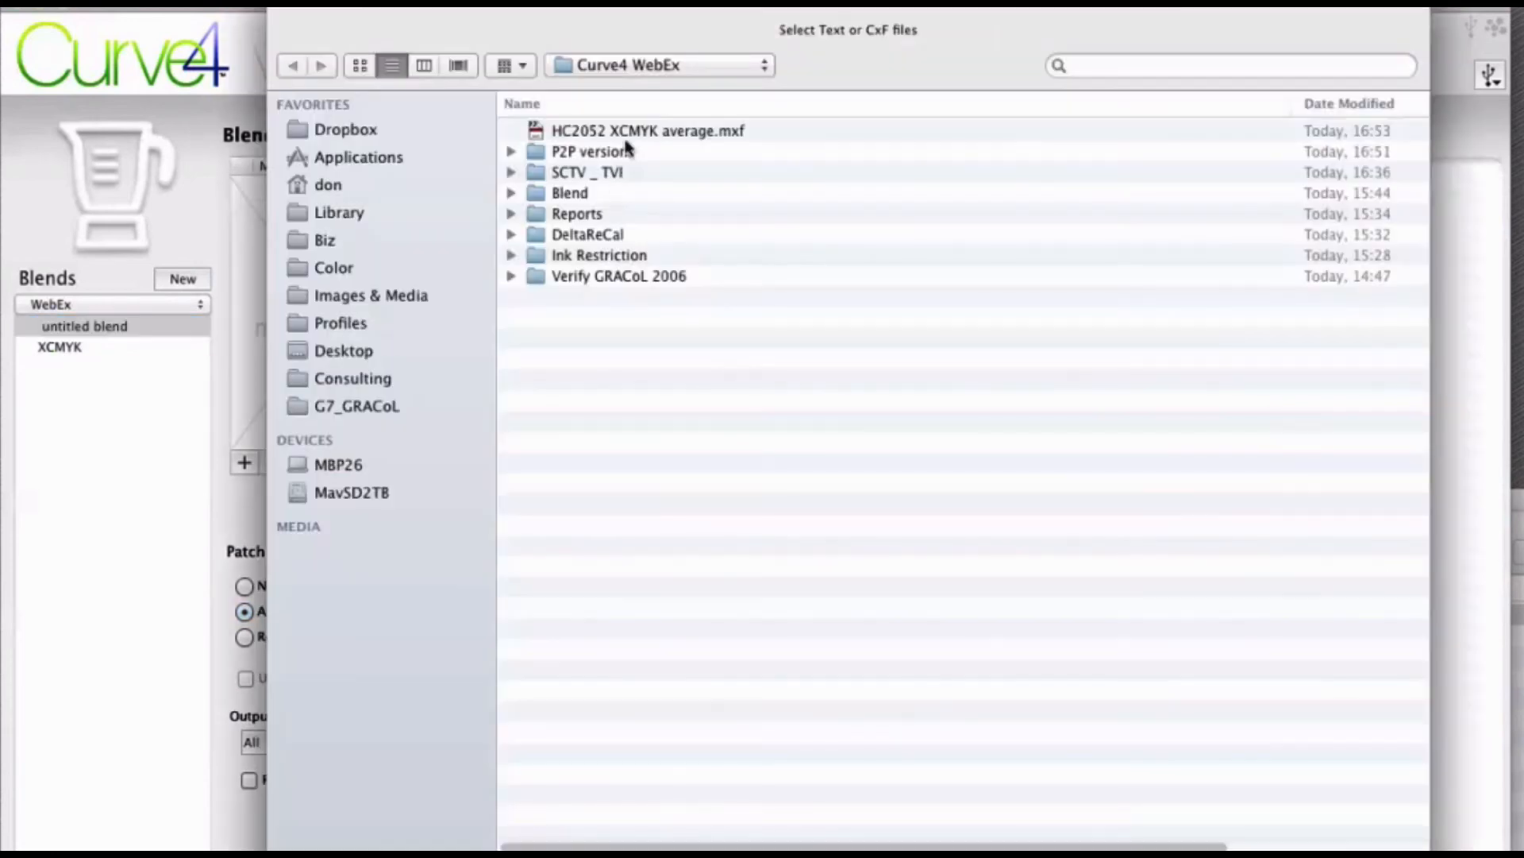
pyautogui.click(347, 409)
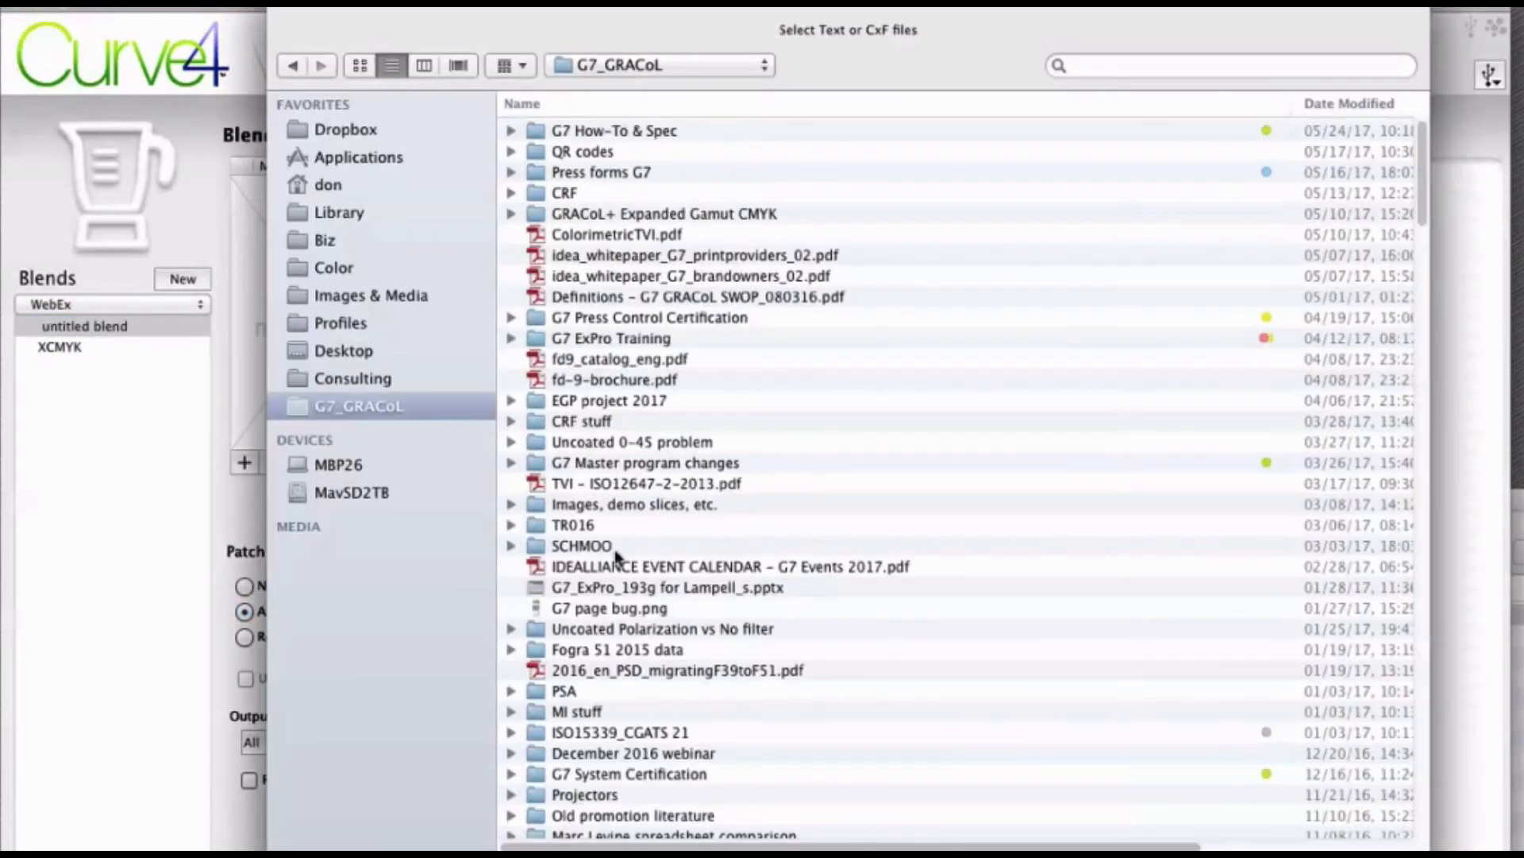
pyautogui.doubleClick(609, 732)
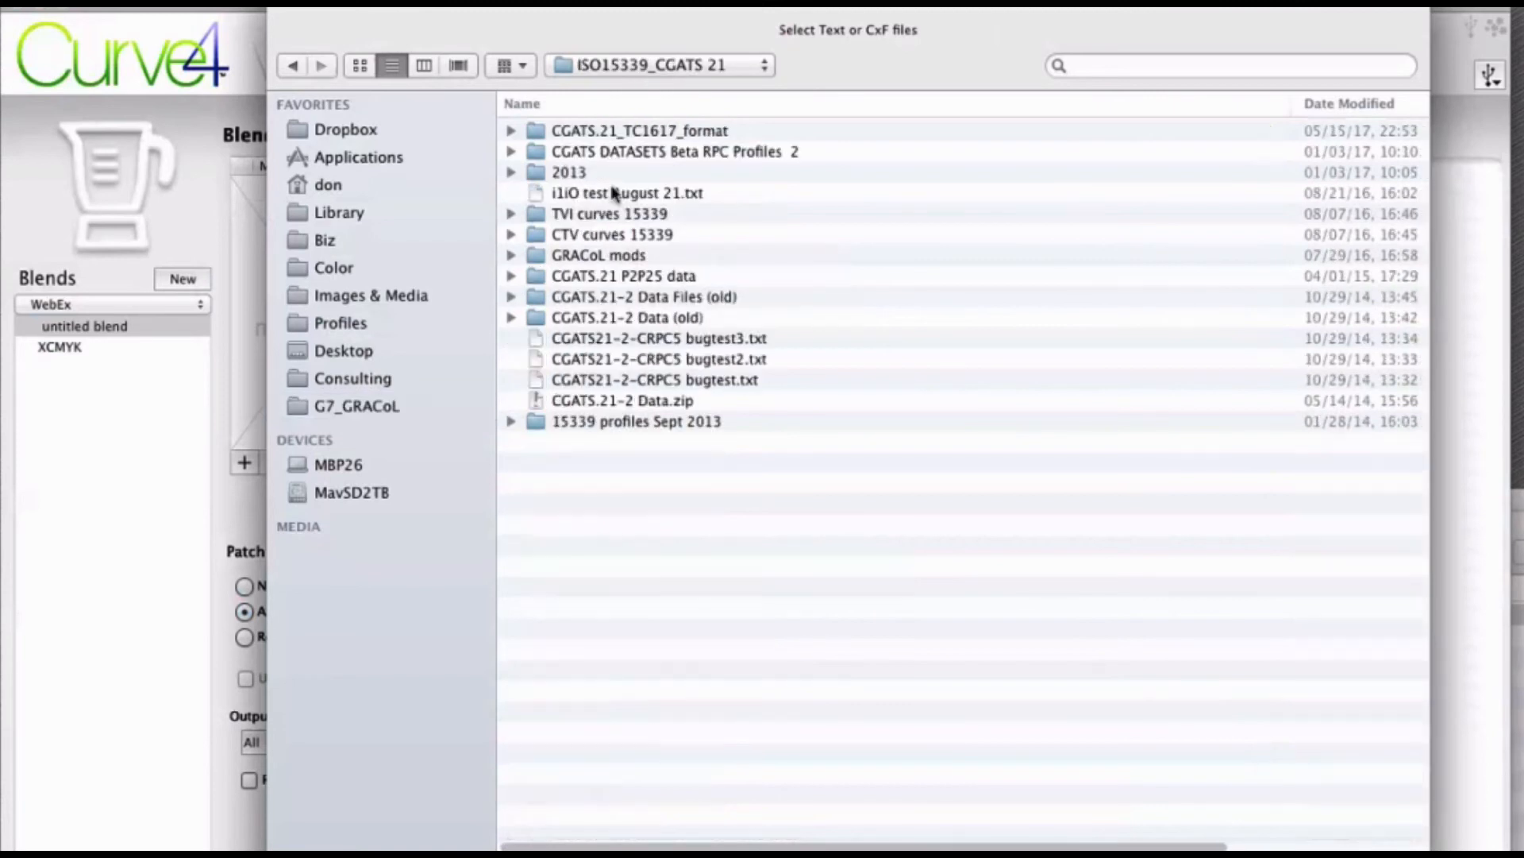
pyautogui.doubleClick(618, 133)
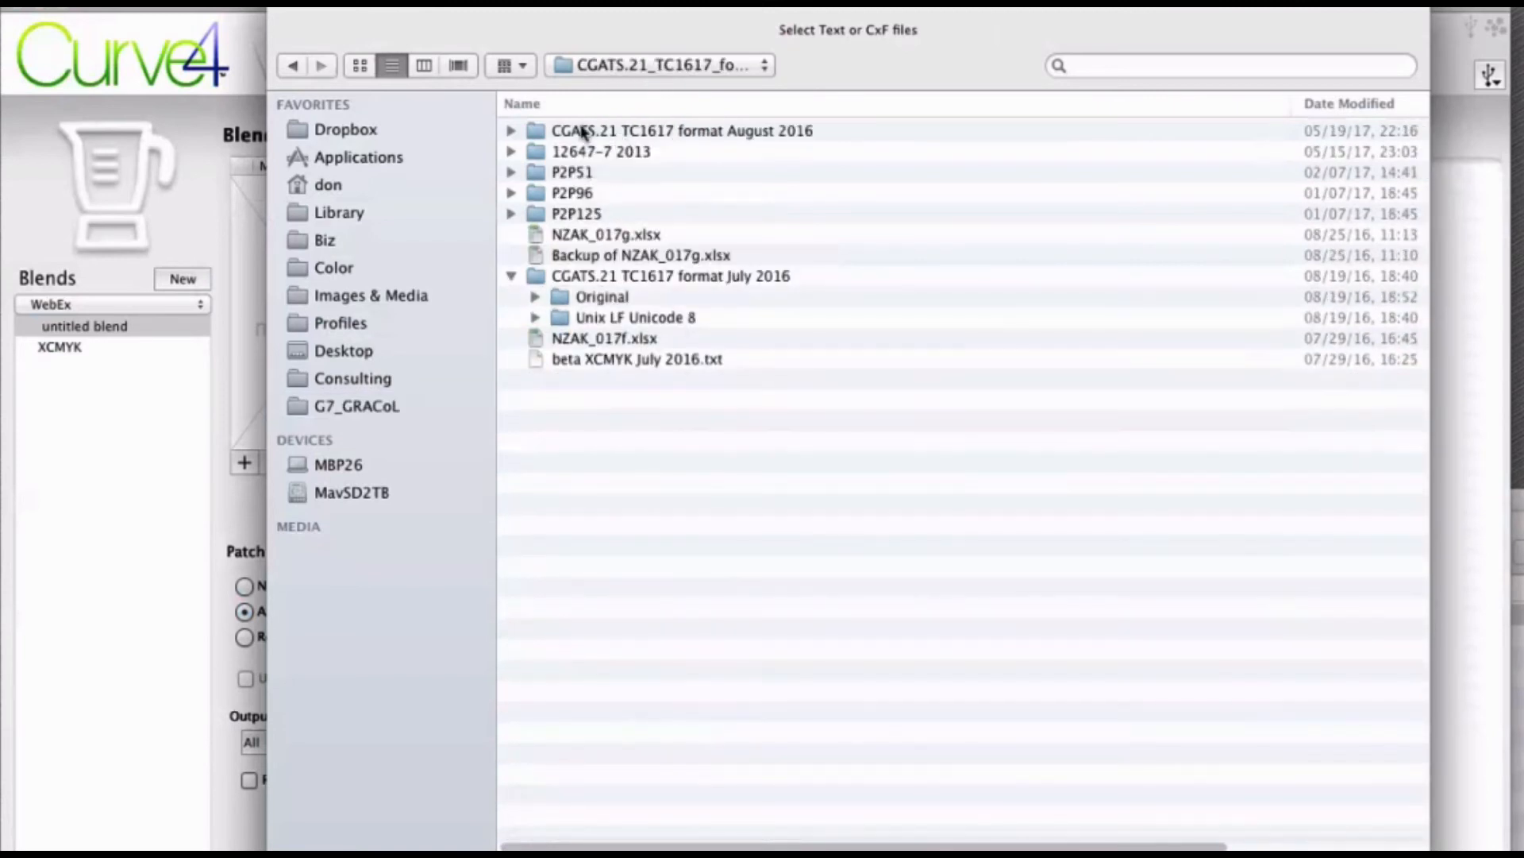
pyautogui.doubleClick(583, 133)
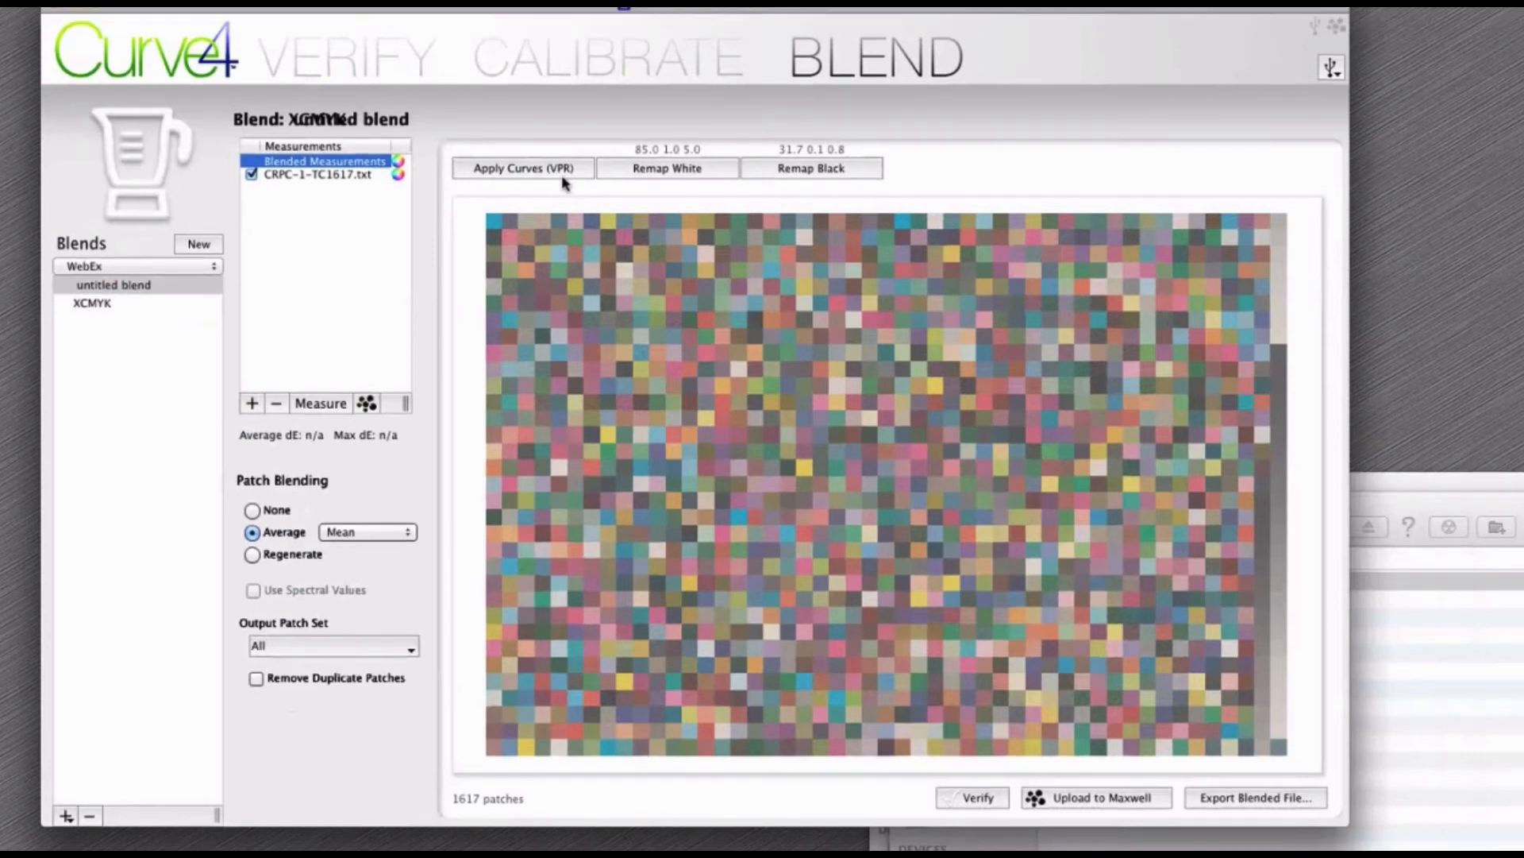
# Enable relative black remapping for the CRPC-1 blend with matte black patch L* 35 and visually-similar gloss patch L* 20
pyautogui.click(816, 167)
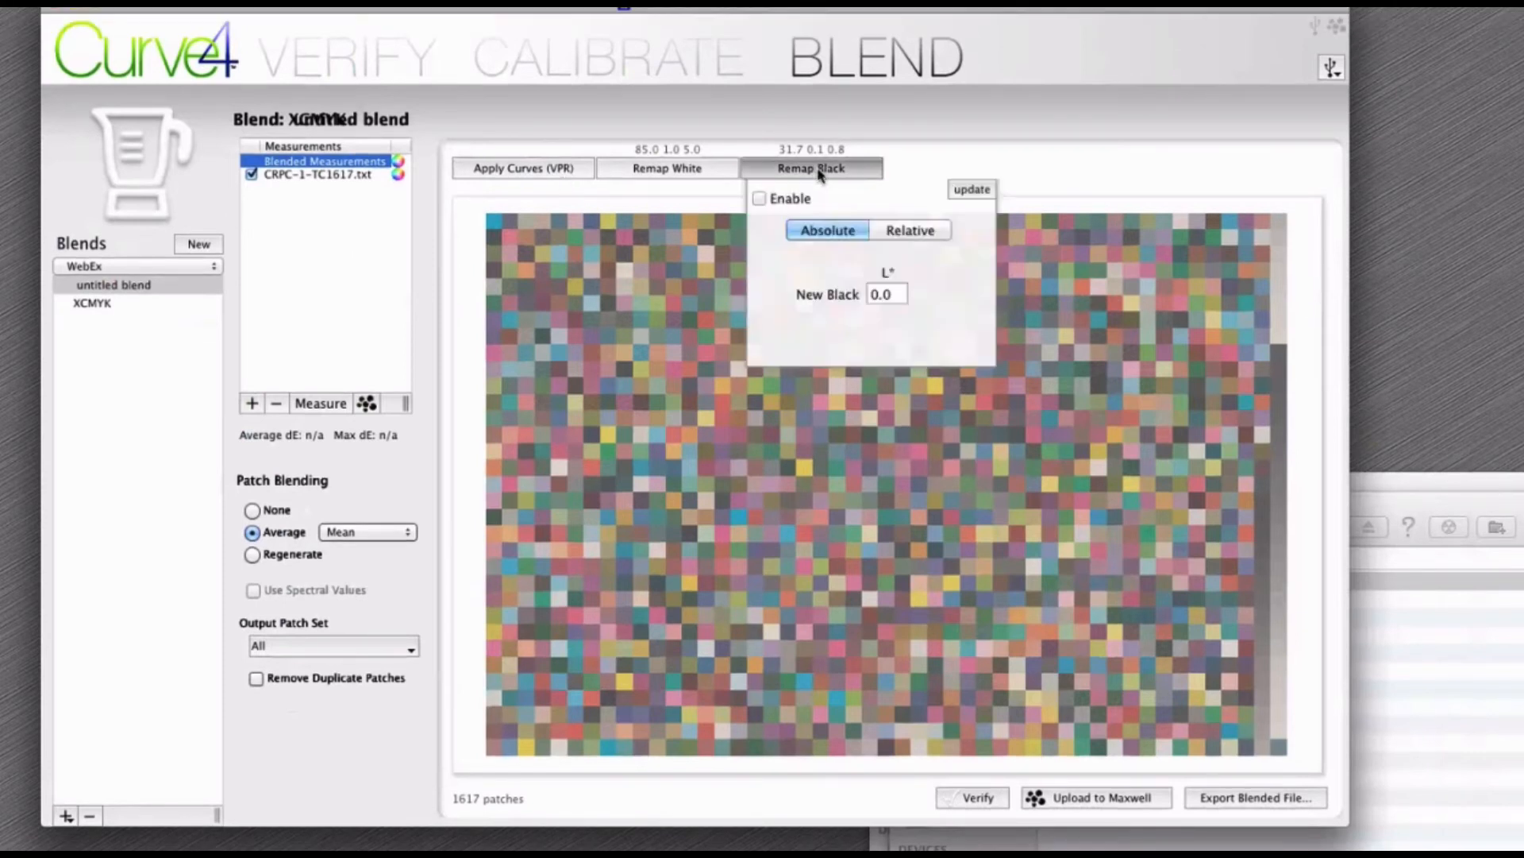
pyautogui.click(759, 199)
pyautogui.click(923, 231)
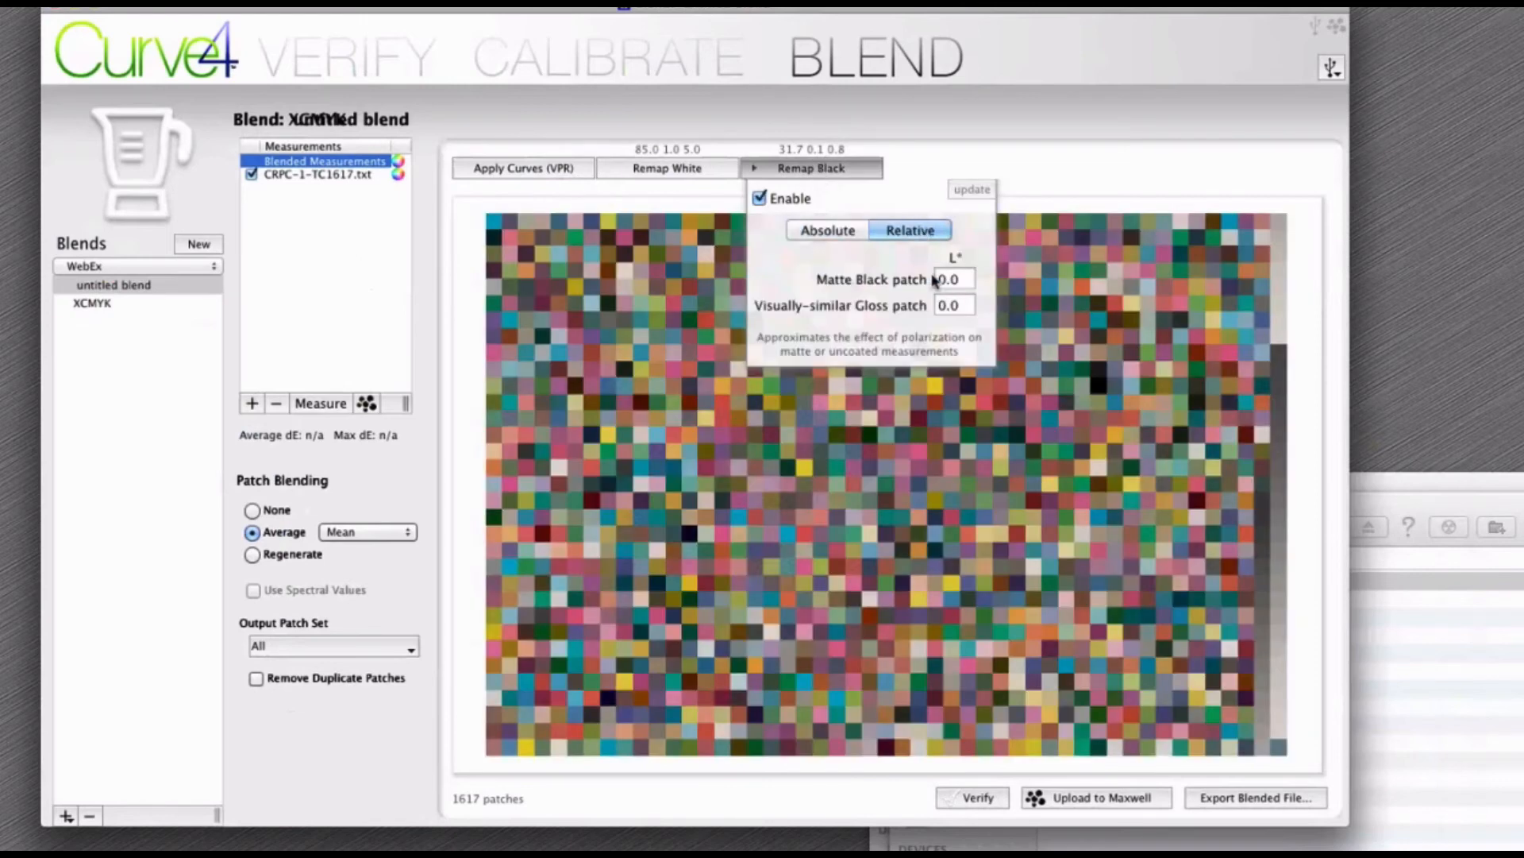
pyautogui.moveTo(965, 278); pyautogui.dragTo(935, 286)
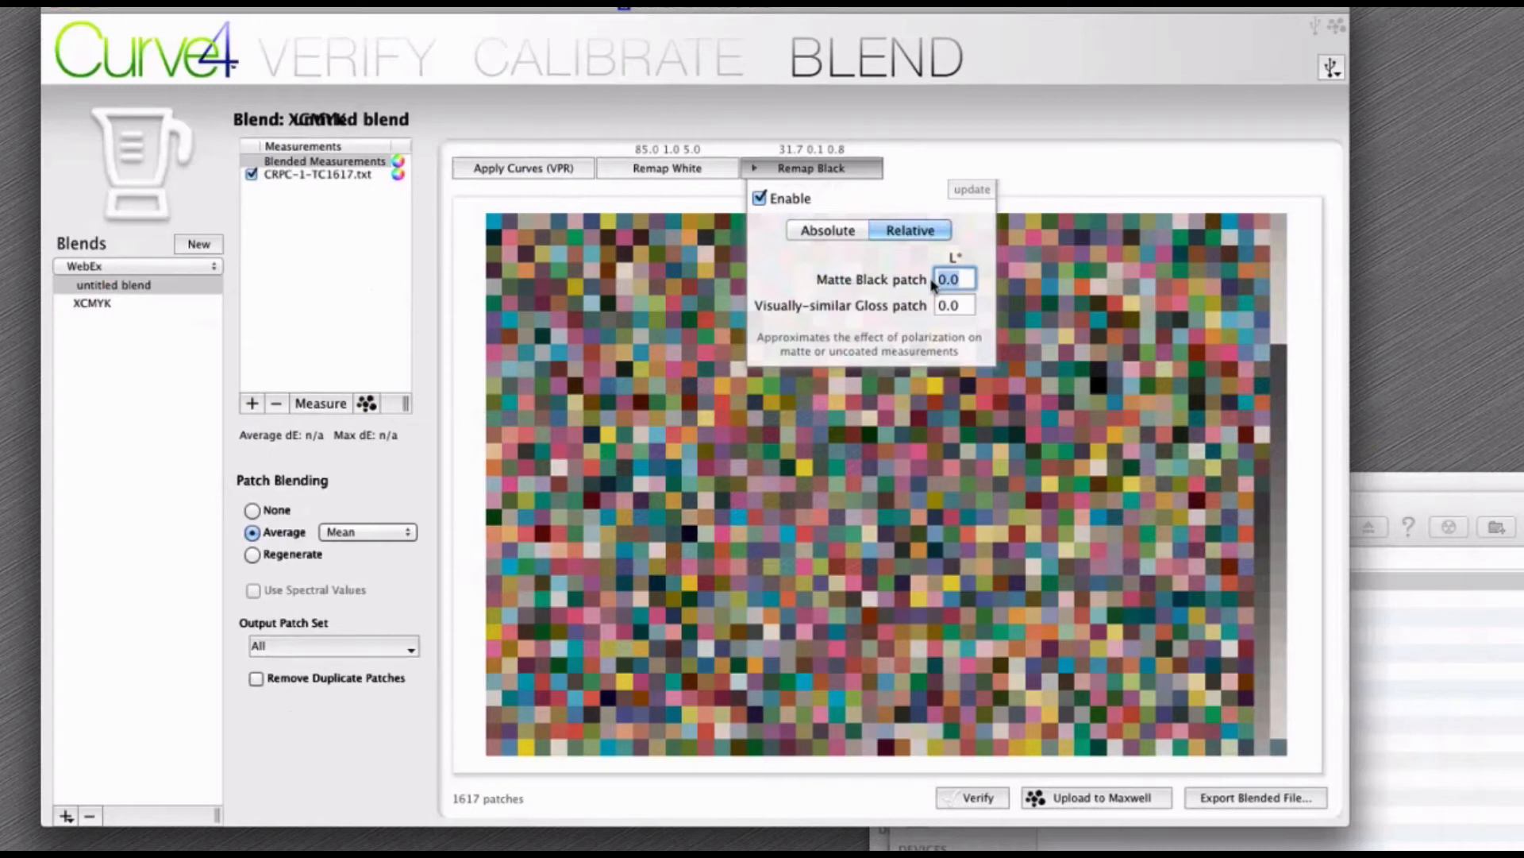
pyautogui.write('35')
pyautogui.moveTo(959, 307); pyautogui.dragTo(944, 308)
pyautogui.write('20')
pyautogui.click(760, 199)
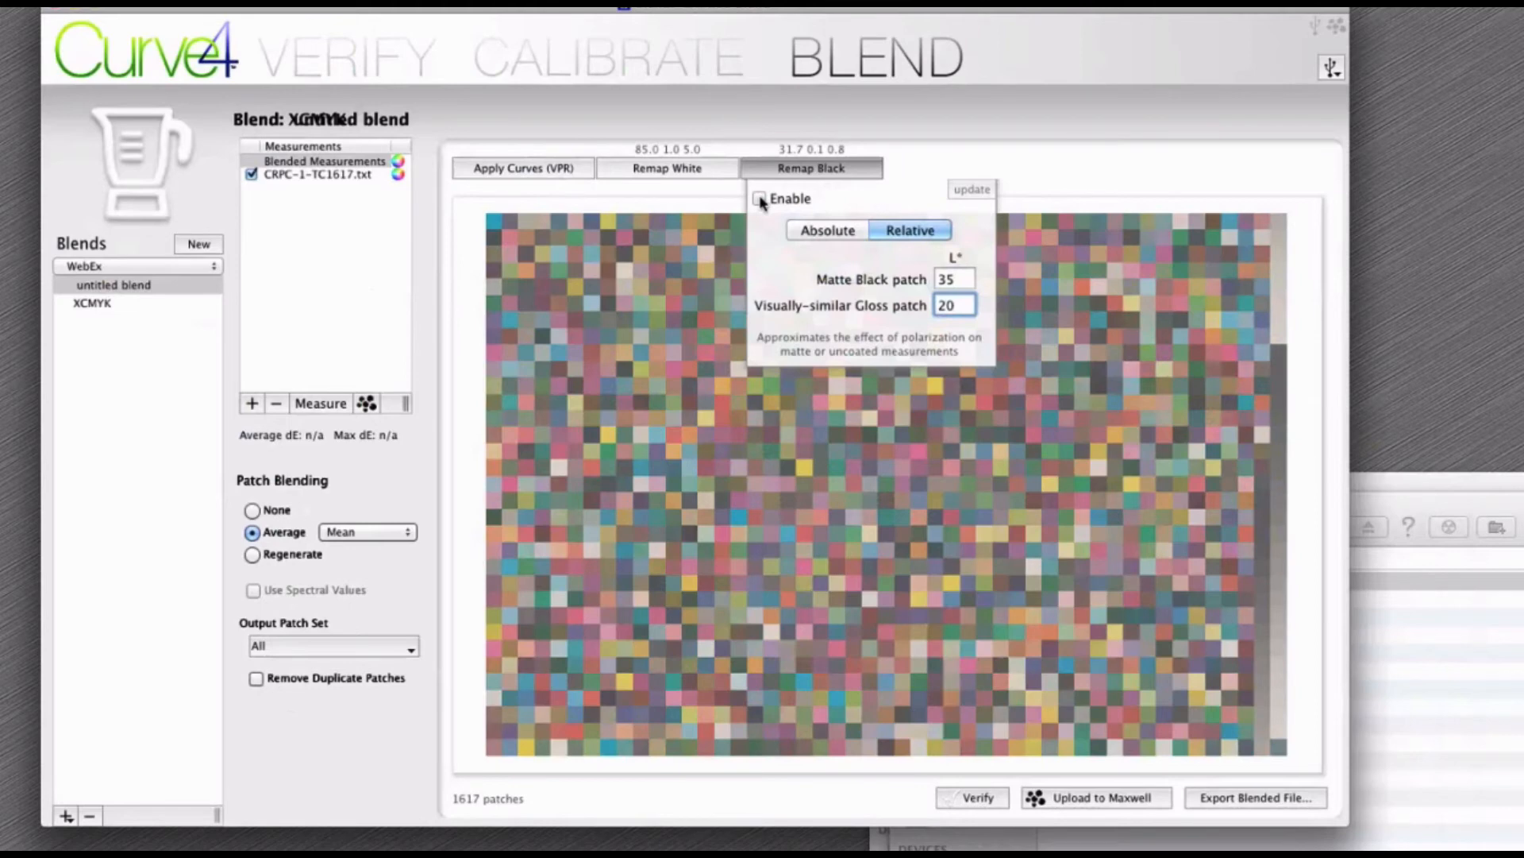
pyautogui.click(760, 198)
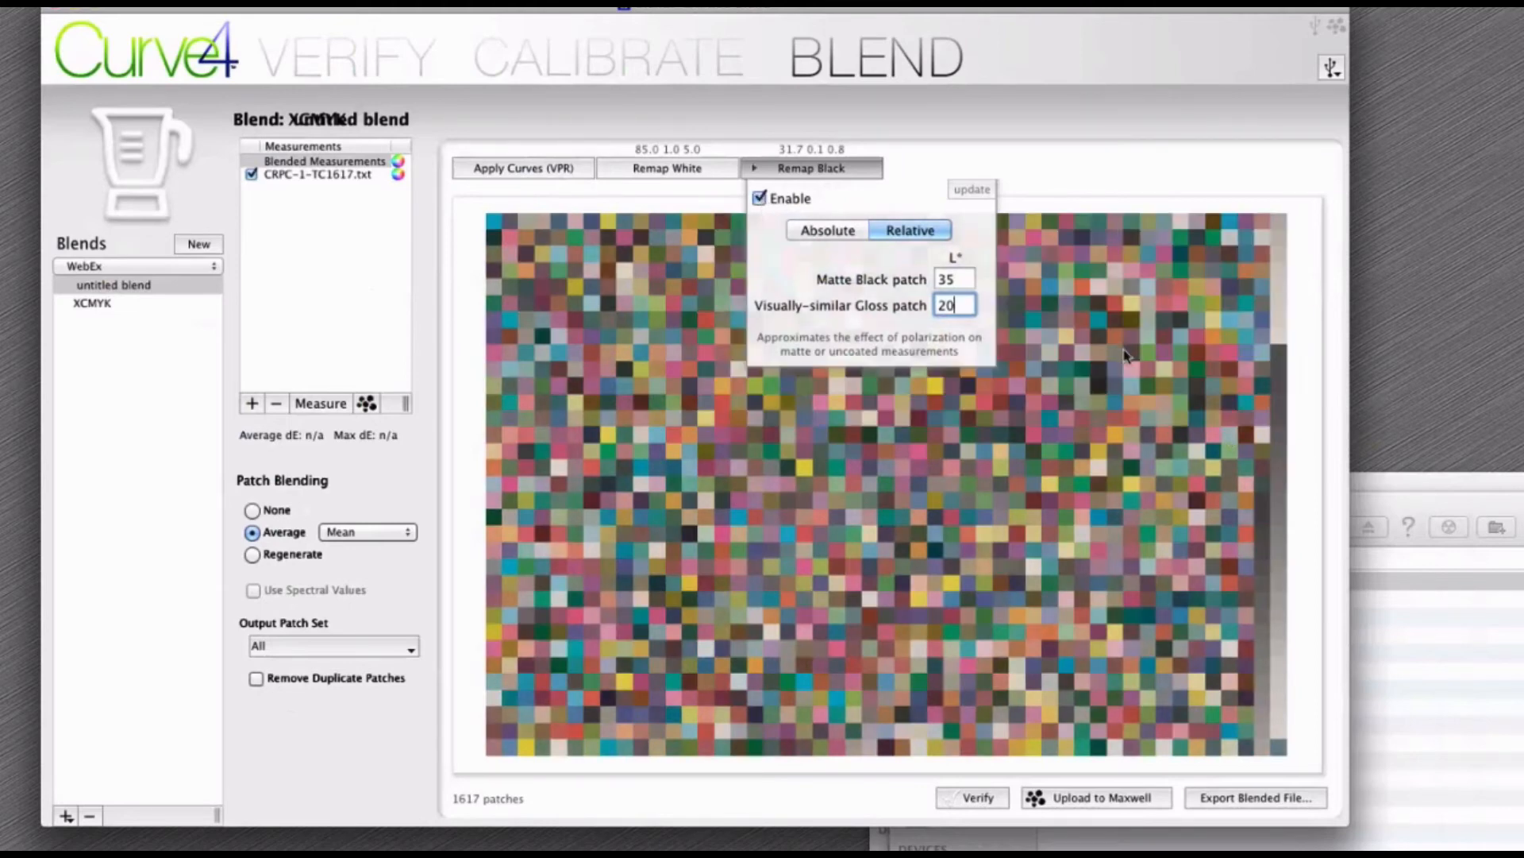
# Export the remapped CRPC-1 blend as CRPC1 enhanced.mxf to the Curve4 WebEx folder
pyautogui.click(1224, 800)
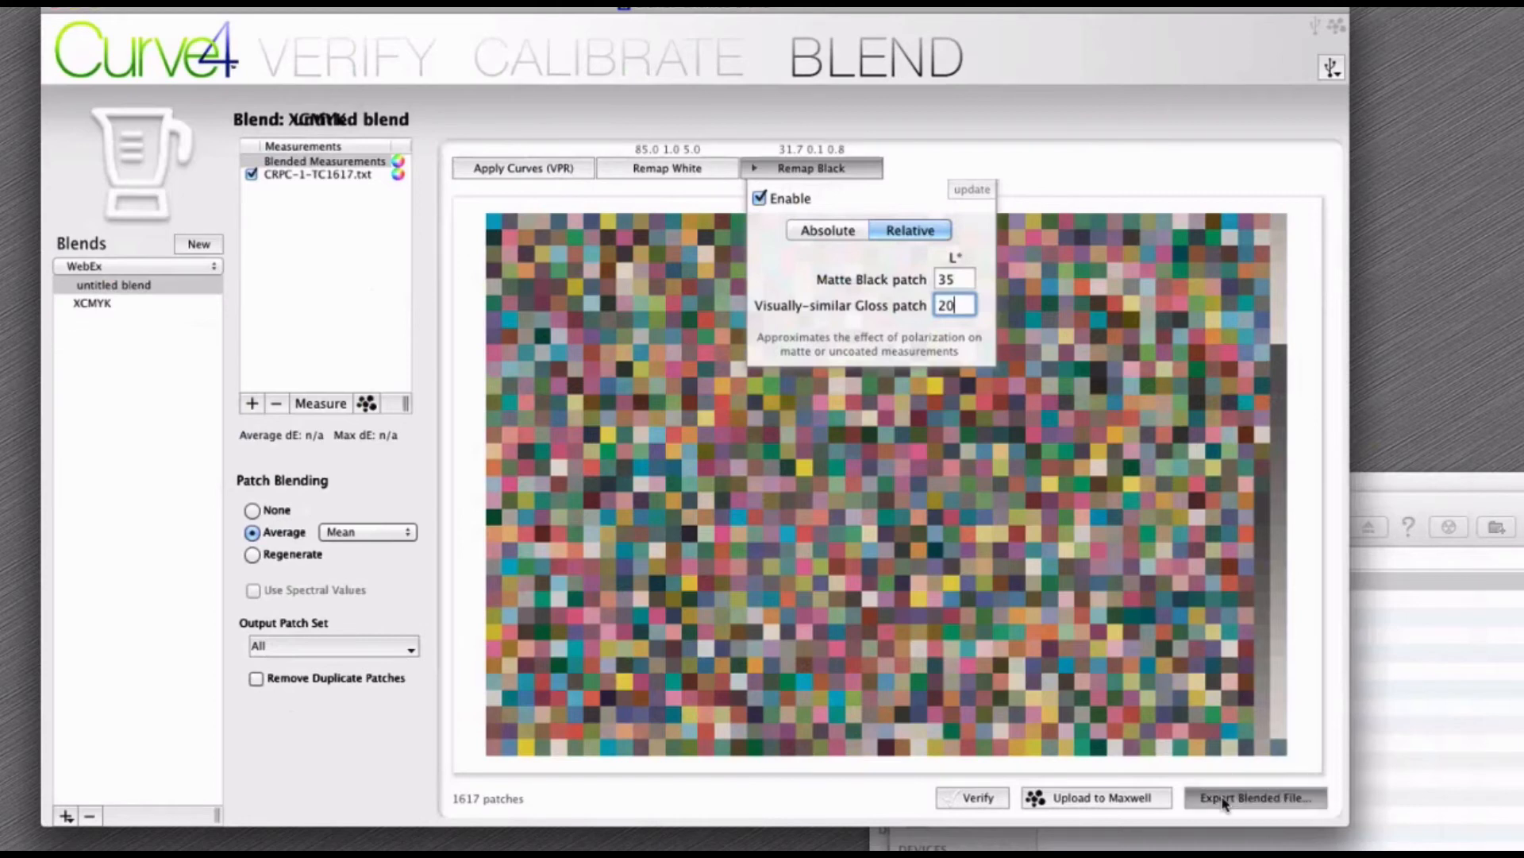
pyautogui.write('CR')
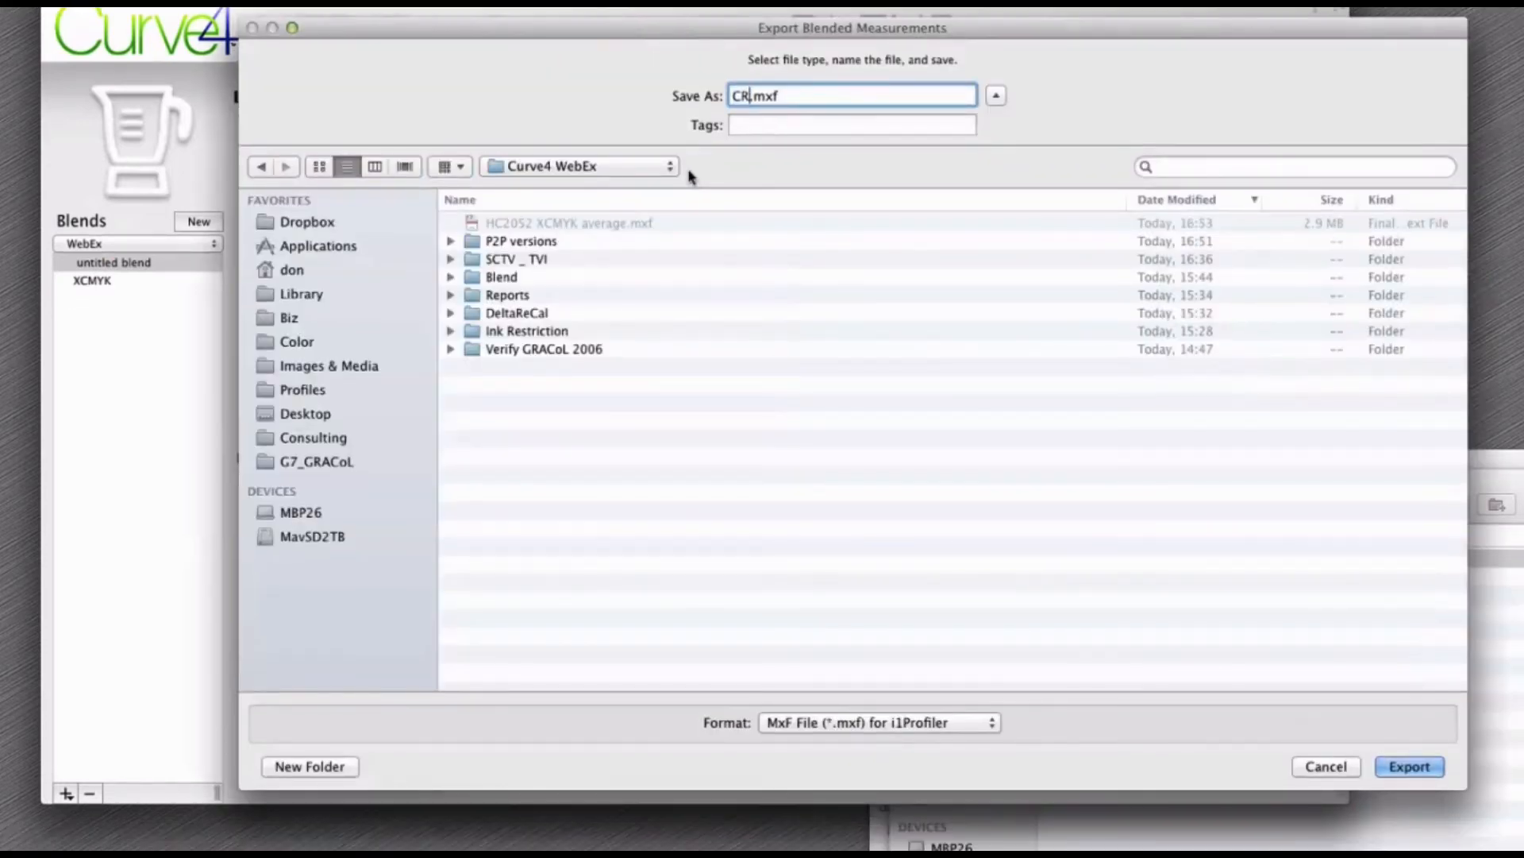
pyautogui.write('PC1 enhanced')
pyautogui.click(1420, 768)
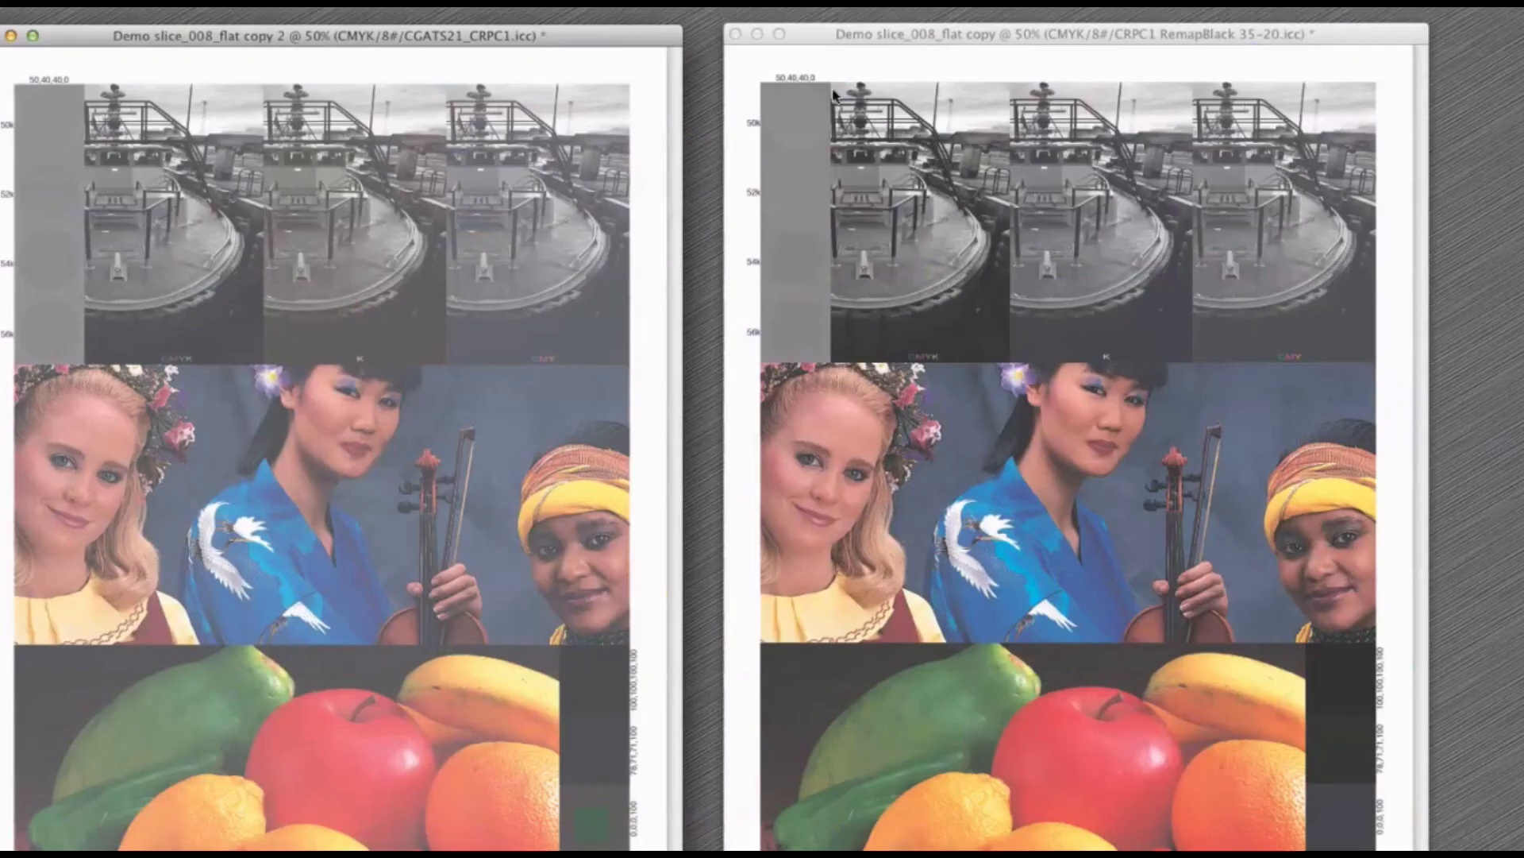
# In Photoshop, compare the two Demo slice_008_flat copies side by side and examine each one's custom proof condition
pyautogui.moveTo(581, 36); pyautogui.dragTo(1180, 83)
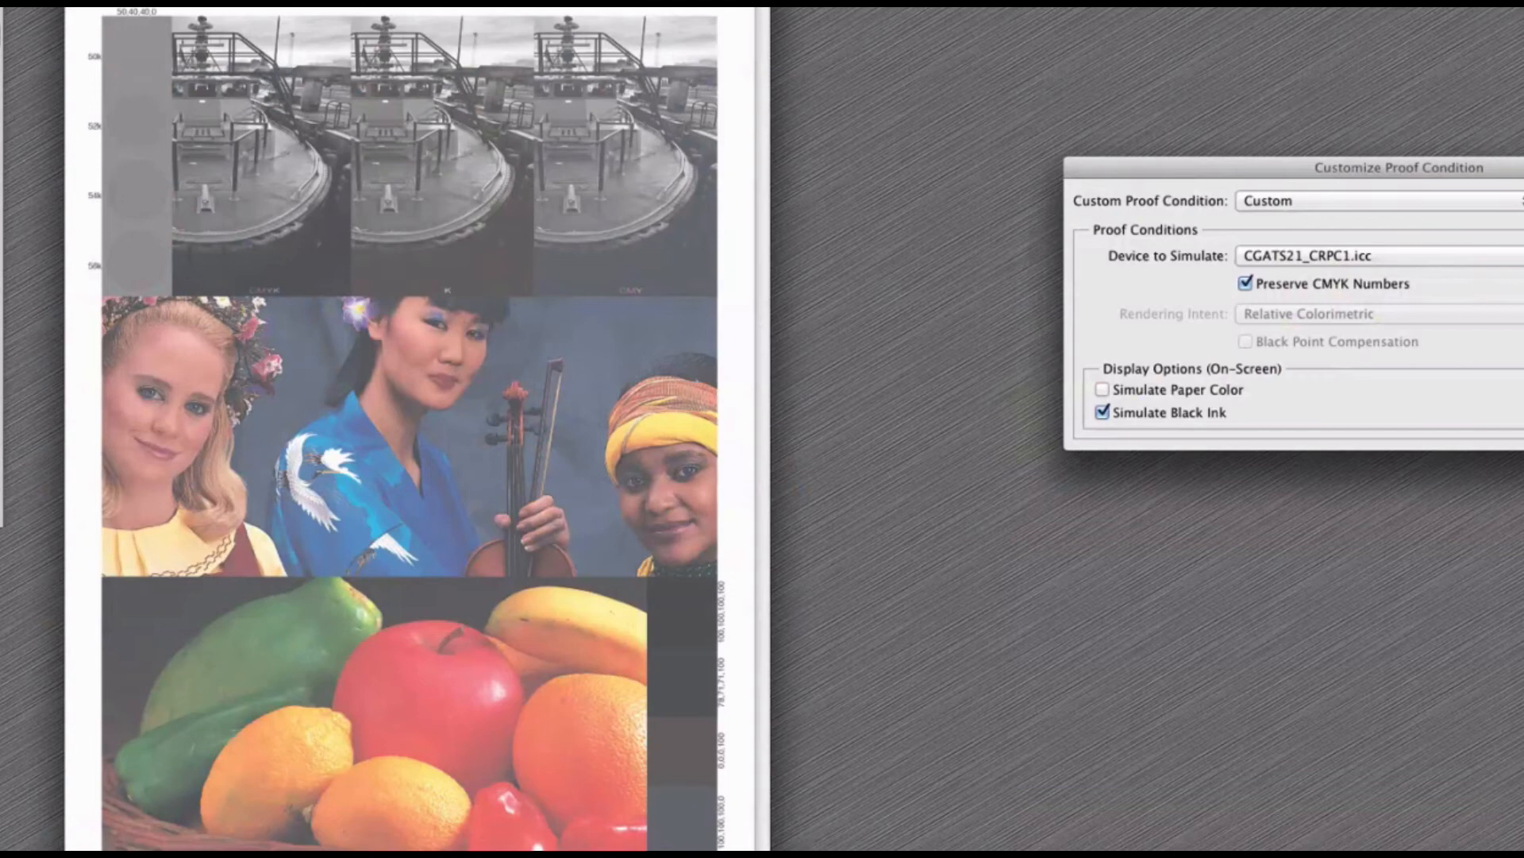
pyautogui.press('Return')
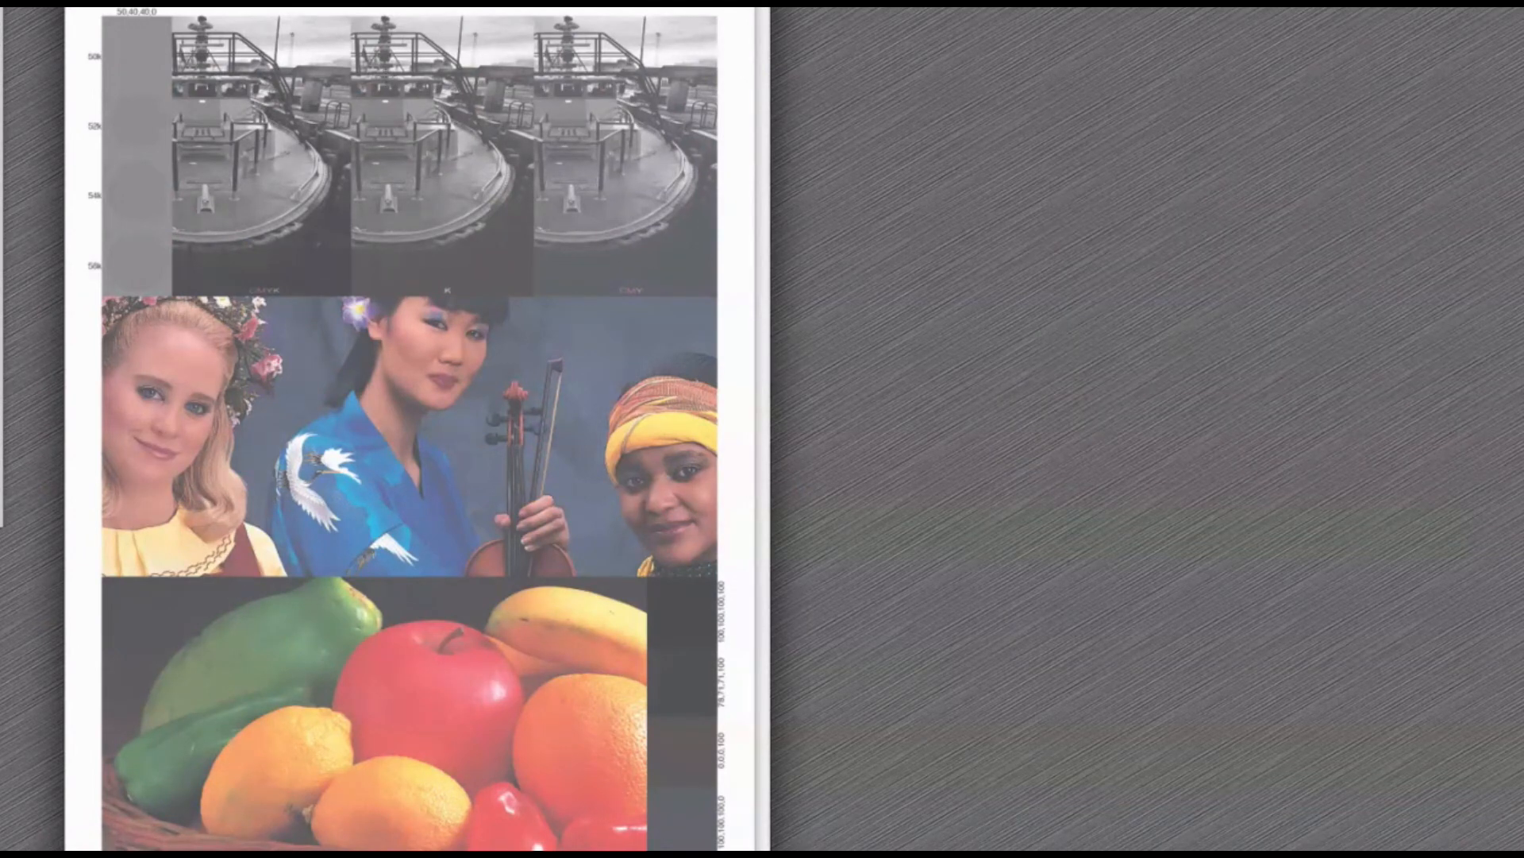
pyautogui.click(583, 8)
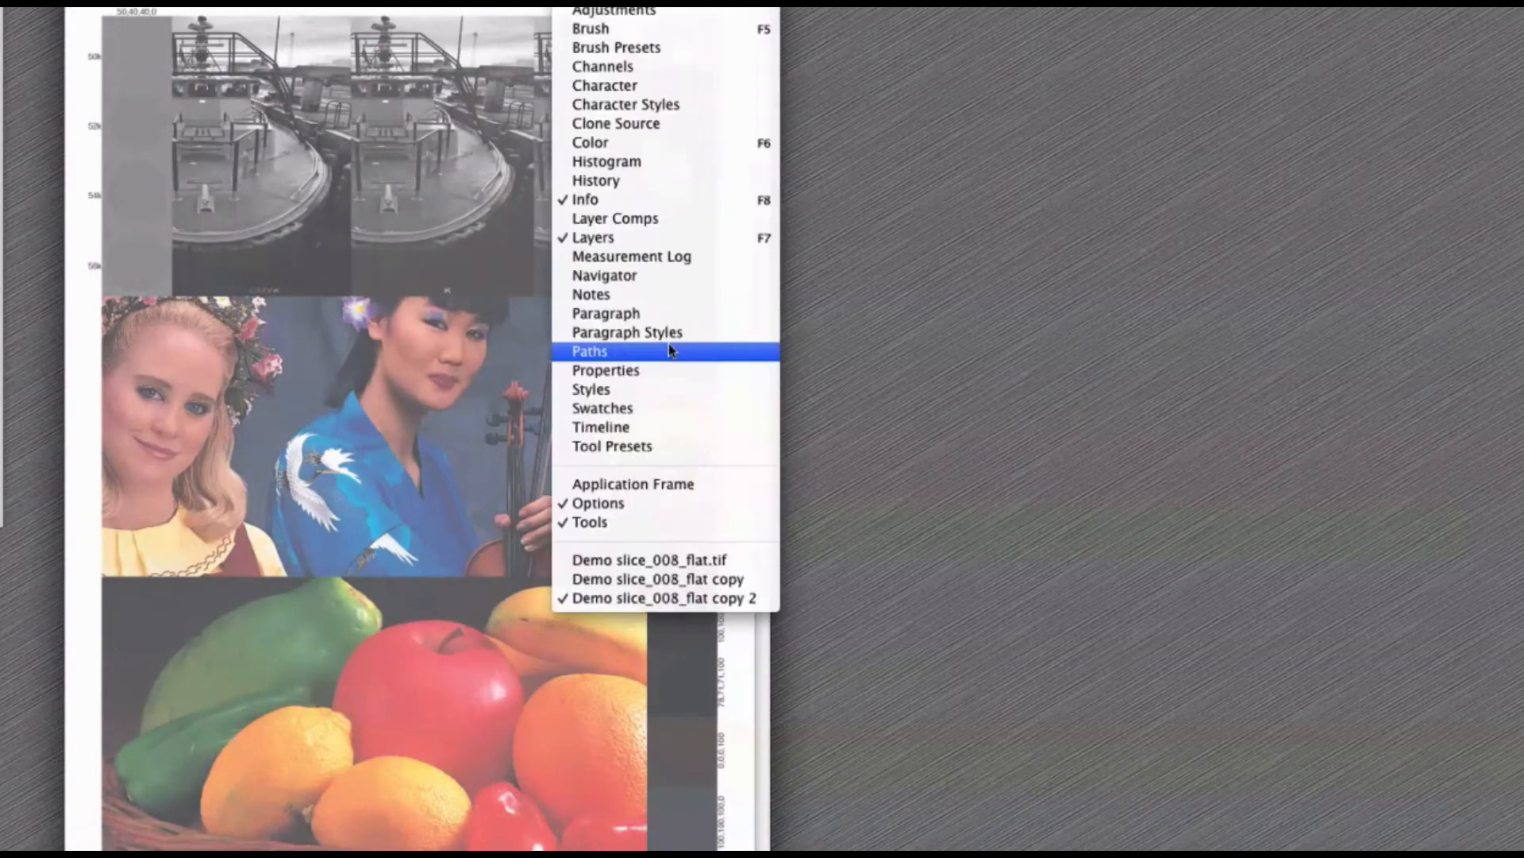
pyautogui.click(708, 584)
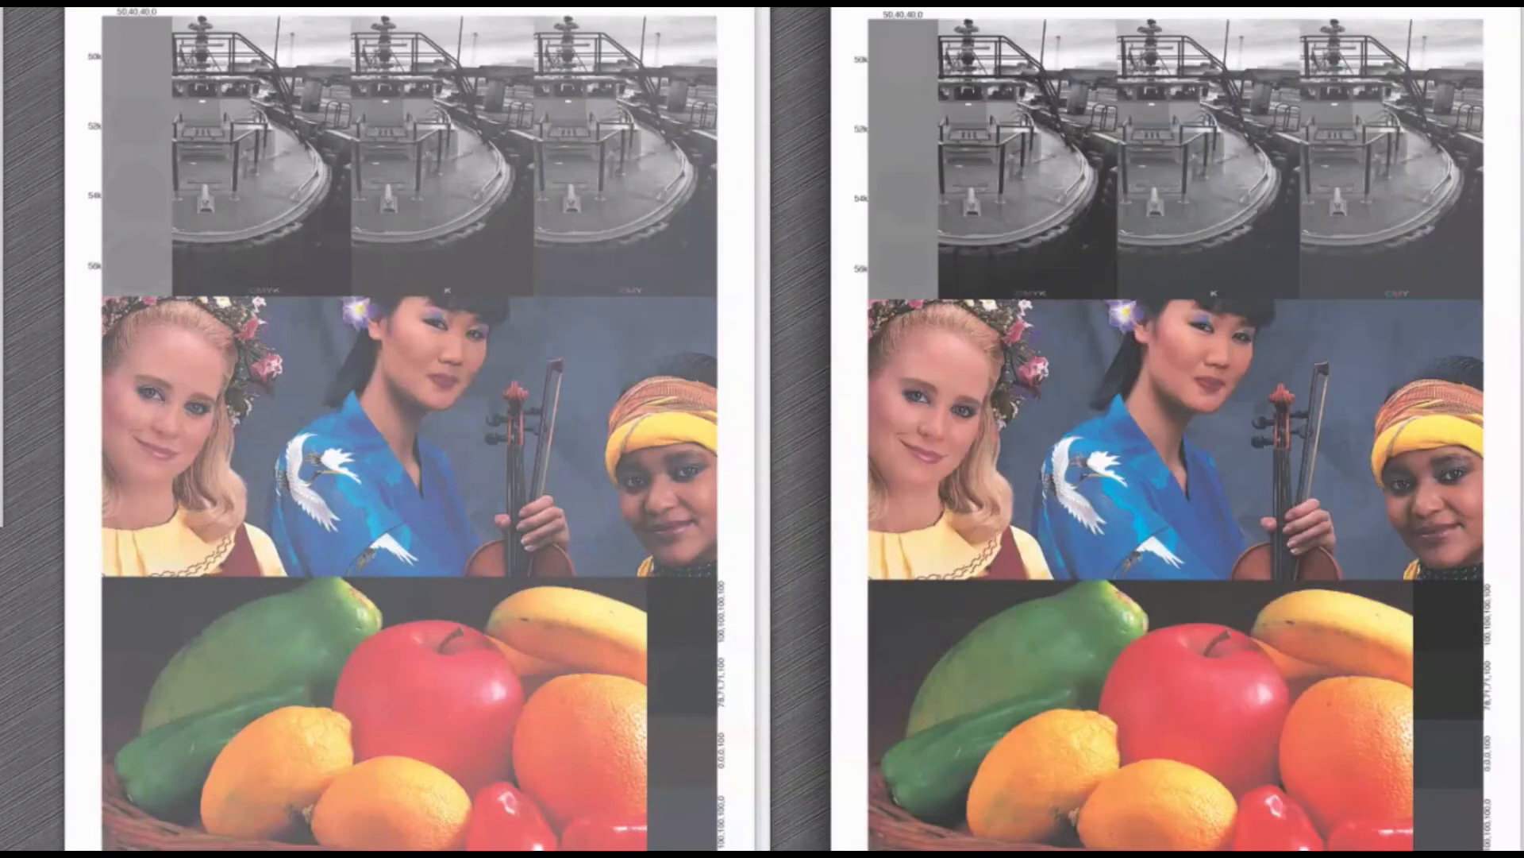
pyautogui.click(524, 8)
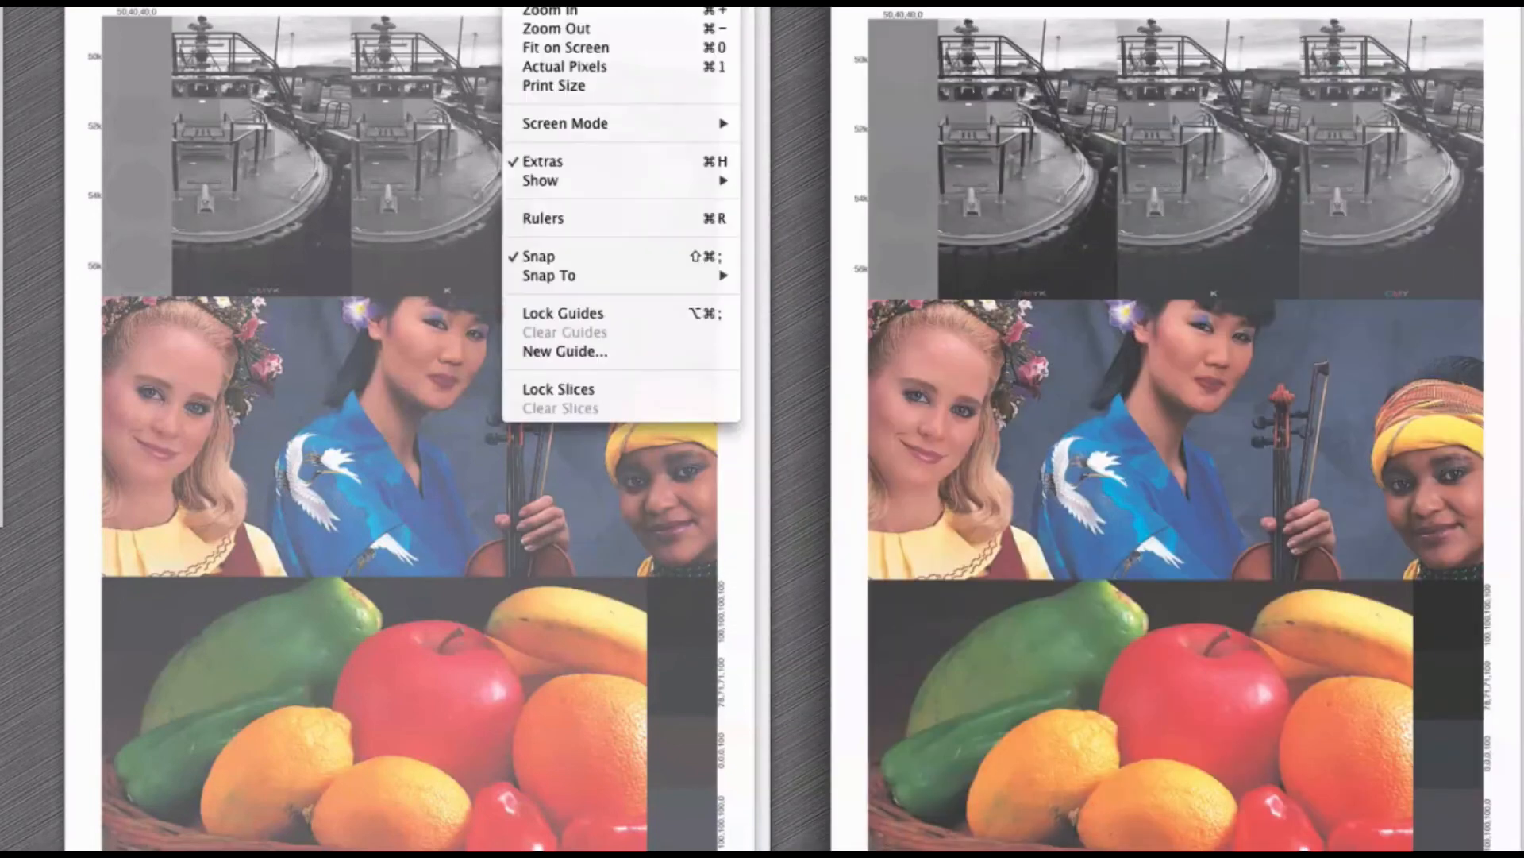
pyautogui.moveTo(556, 8)
pyautogui.click(782, 8)
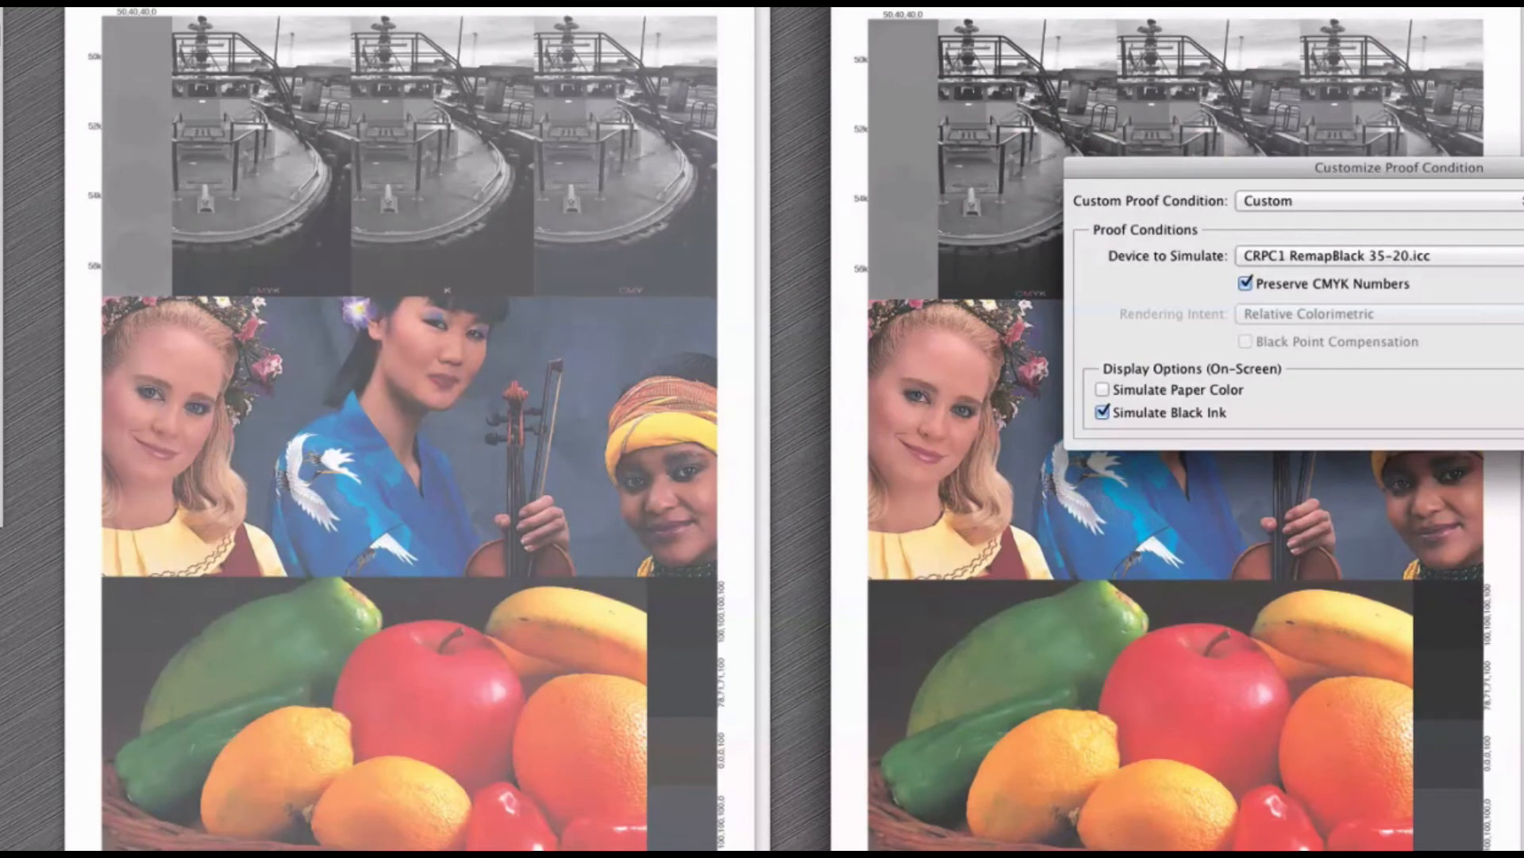
pyautogui.press('Return')
pyautogui.moveTo(1175, 12); pyautogui.dragTo(1120, 8)
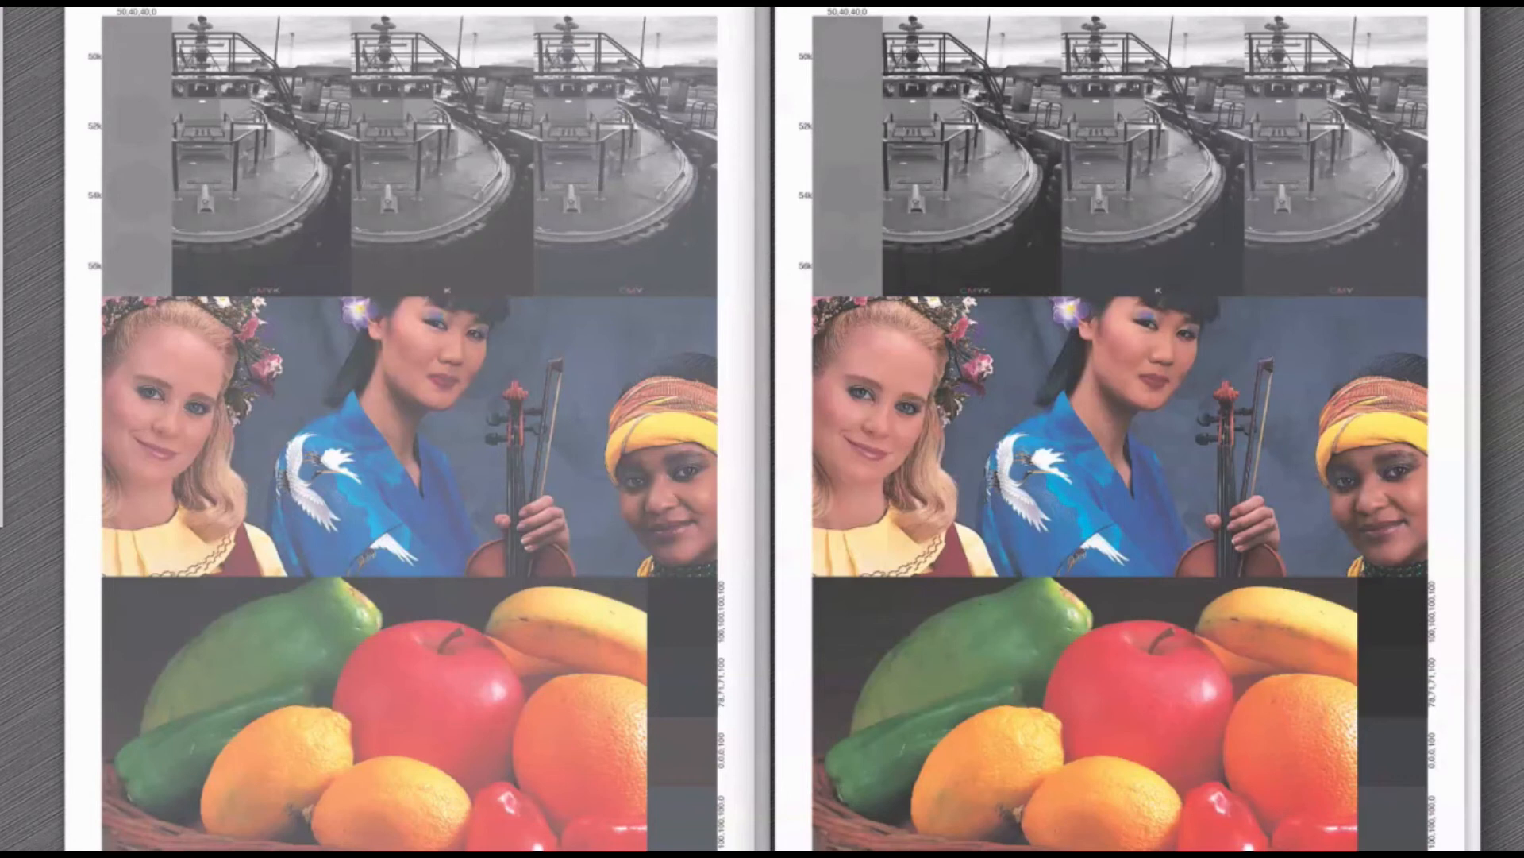
# Switch back to Curve4 and hide all other applications
pyautogui.press('super+Tab')
pyautogui.click(48, 4)
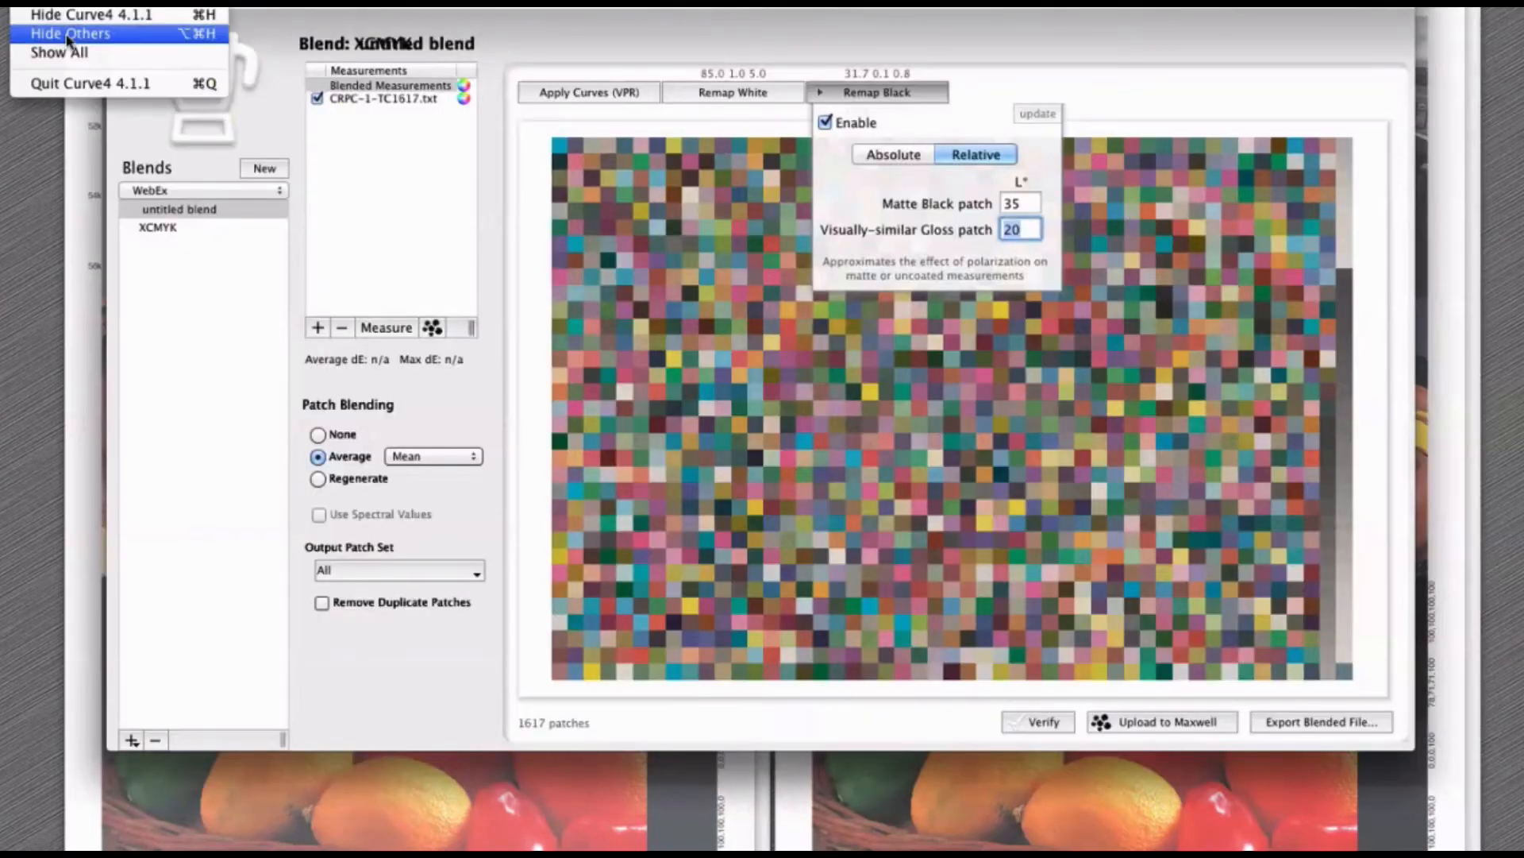
pyautogui.click(70, 34)
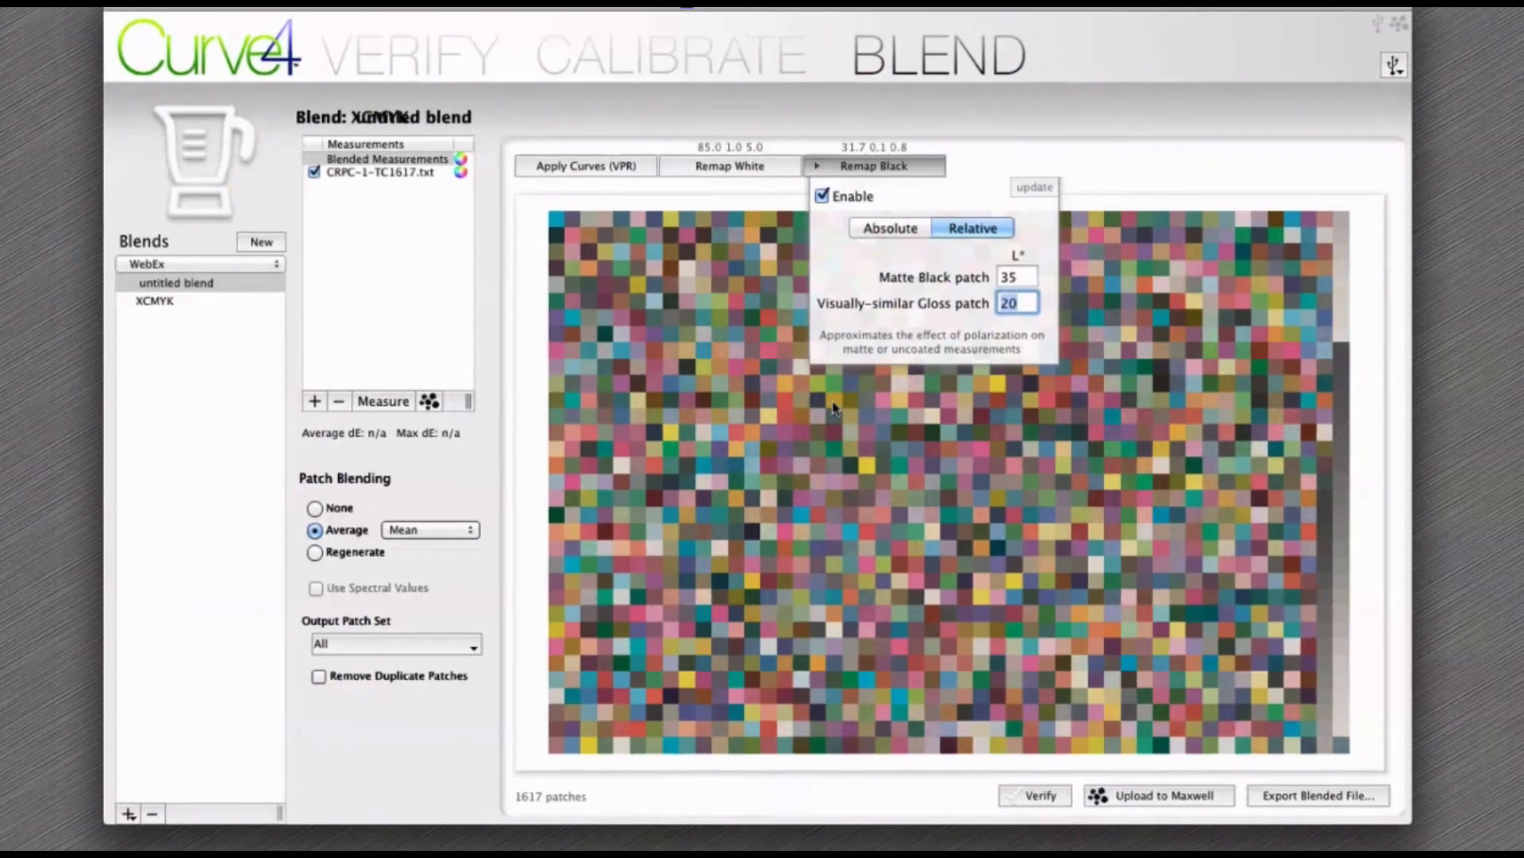
# Examine the blend's Apply Curves (VPR) options and the calibrations available for curve import, checking them against the Calibrate tool
pyautogui.click(612, 167)
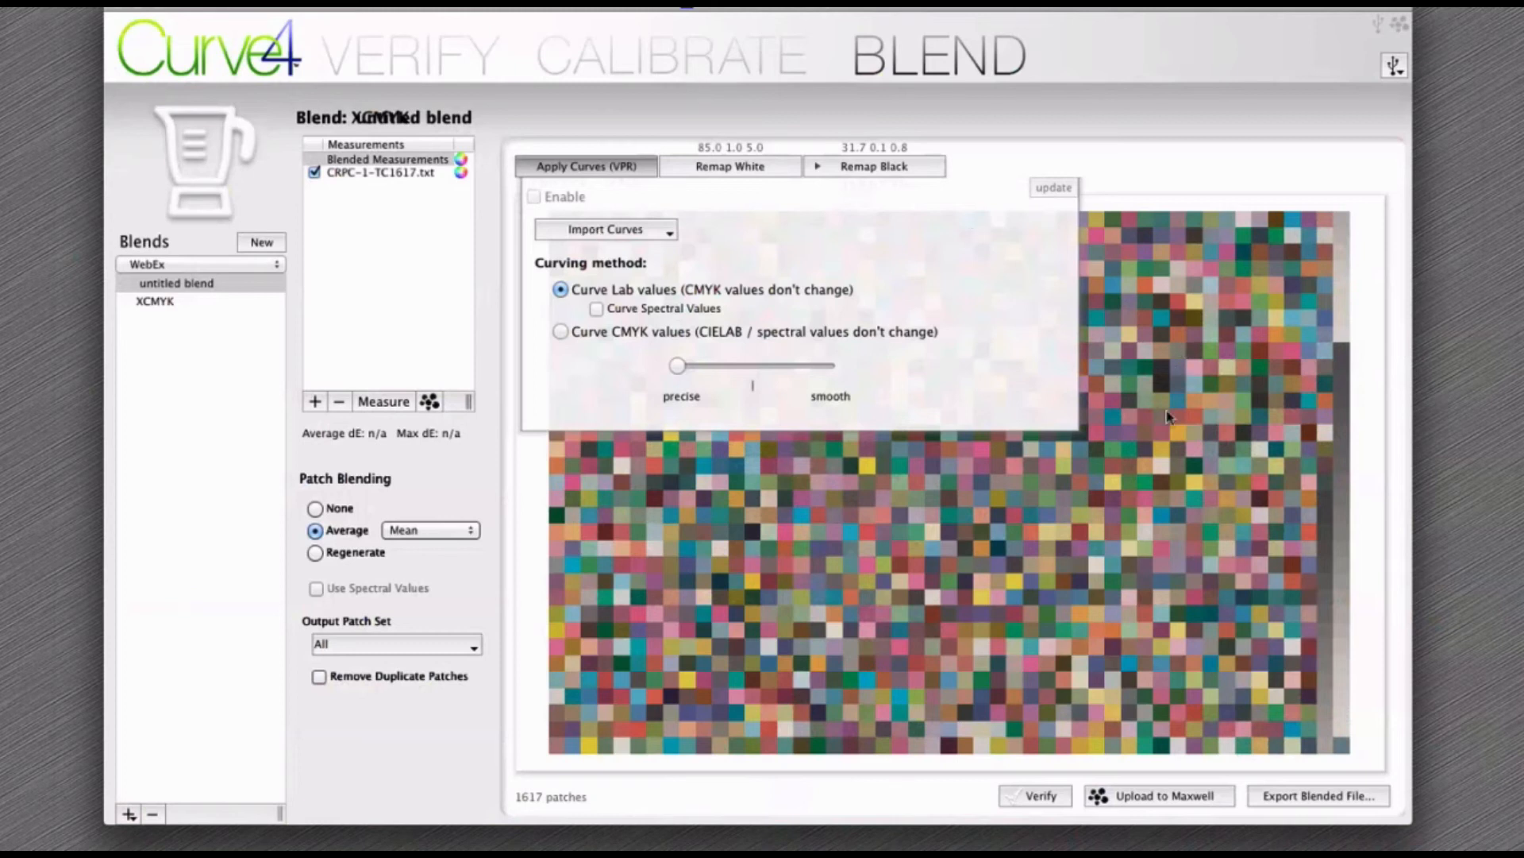
pyautogui.click(653, 235)
pyautogui.moveTo(689, 402)
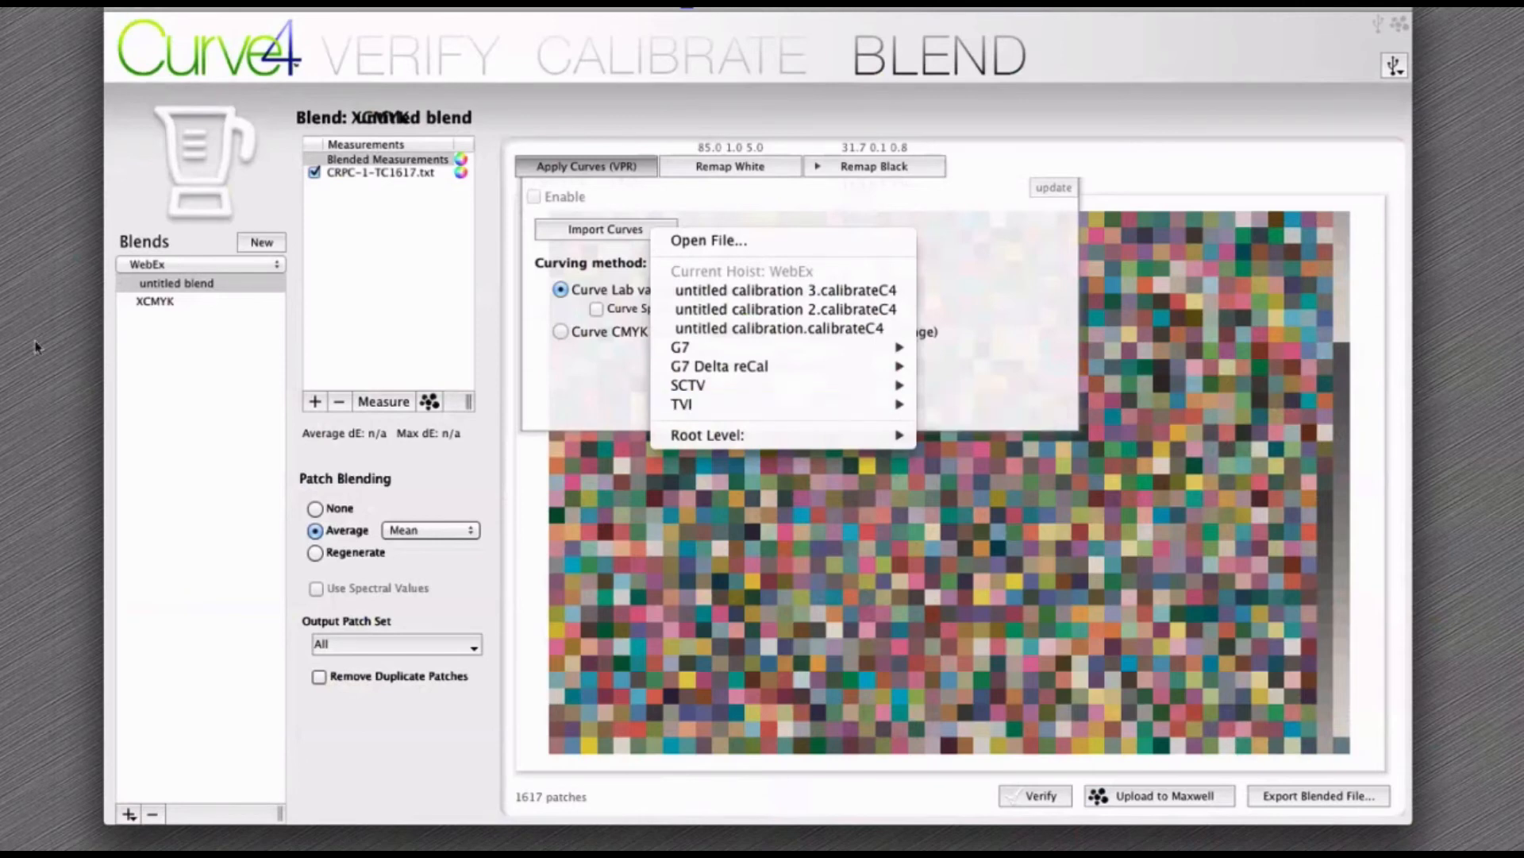
pyautogui.click(673, 66)
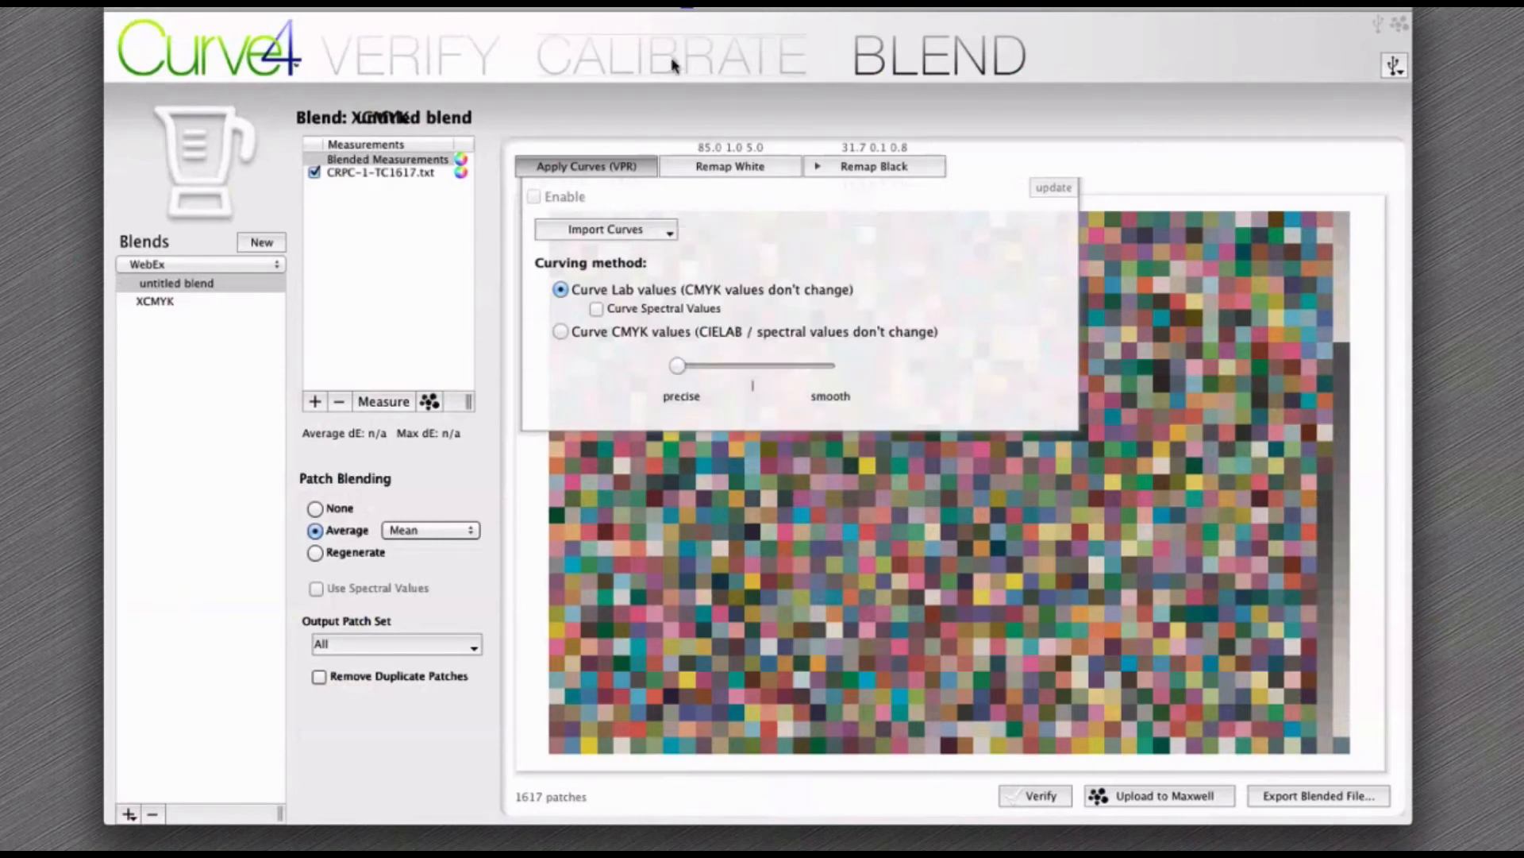
pyautogui.click(674, 66)
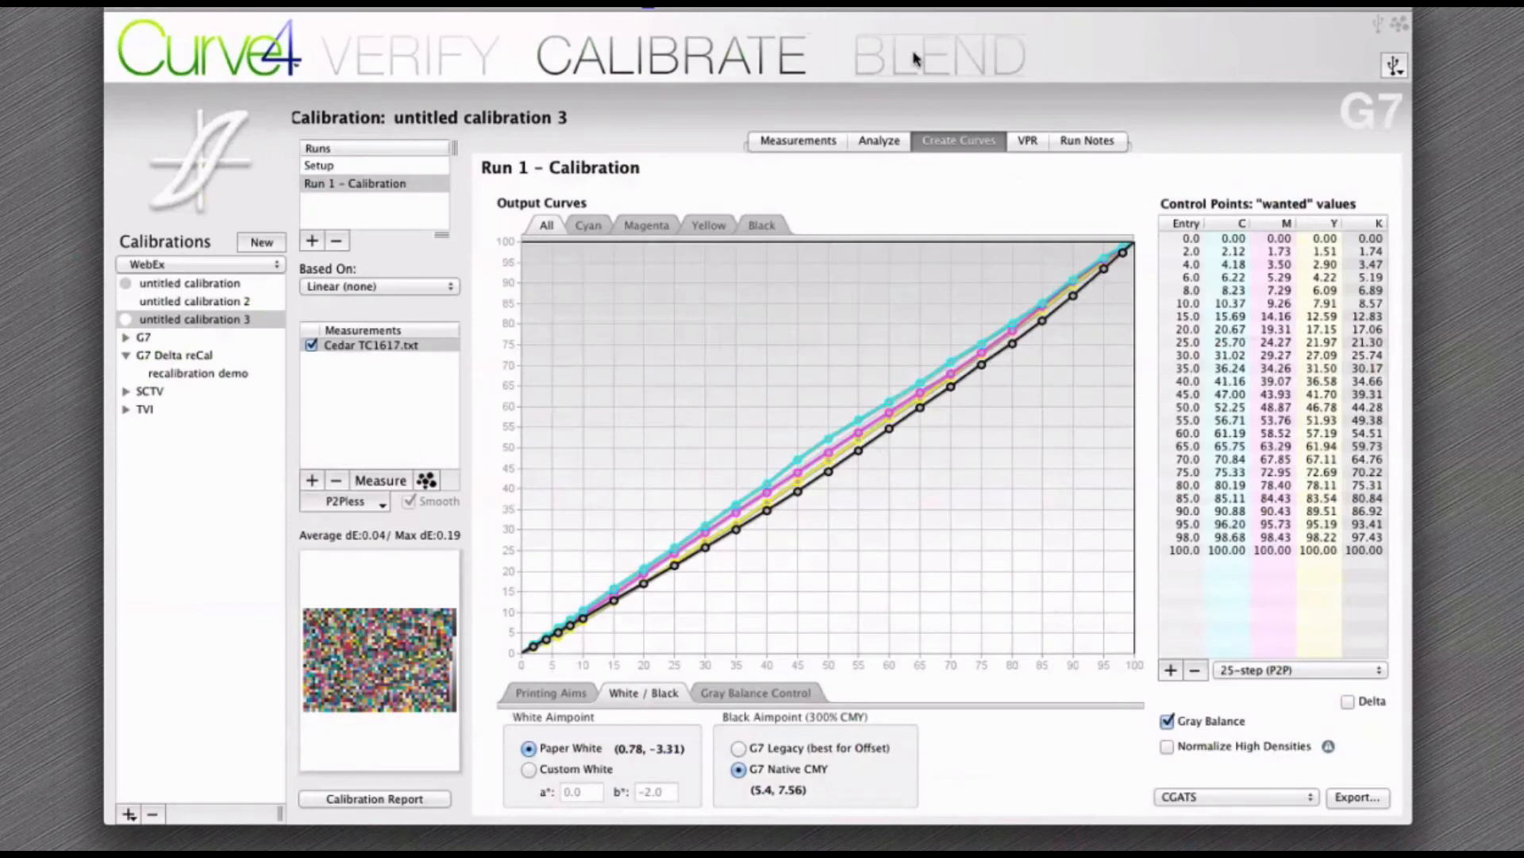
pyautogui.click(915, 58)
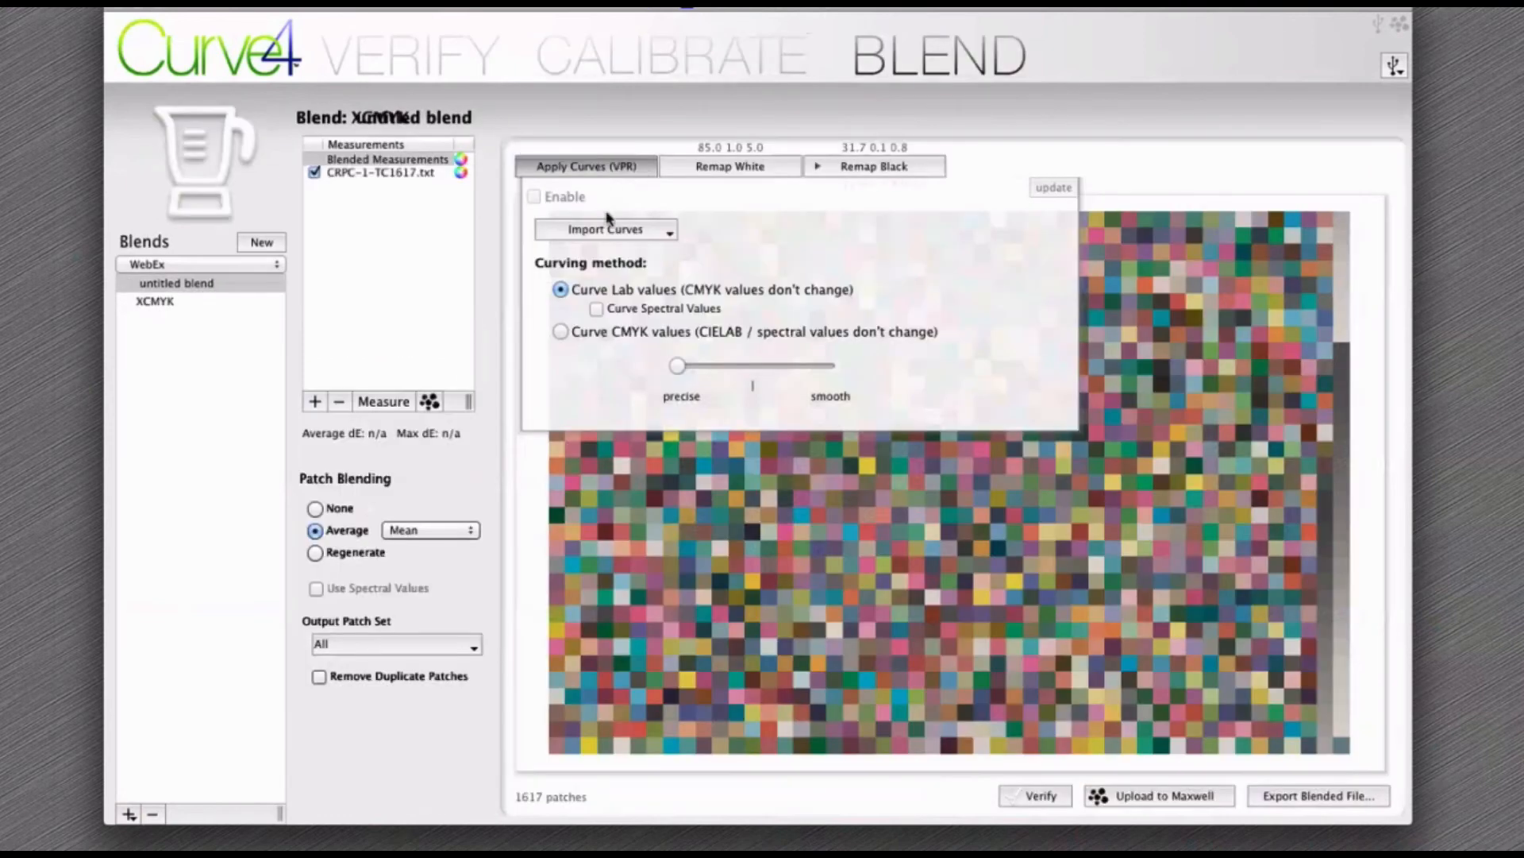
pyautogui.click(590, 232)
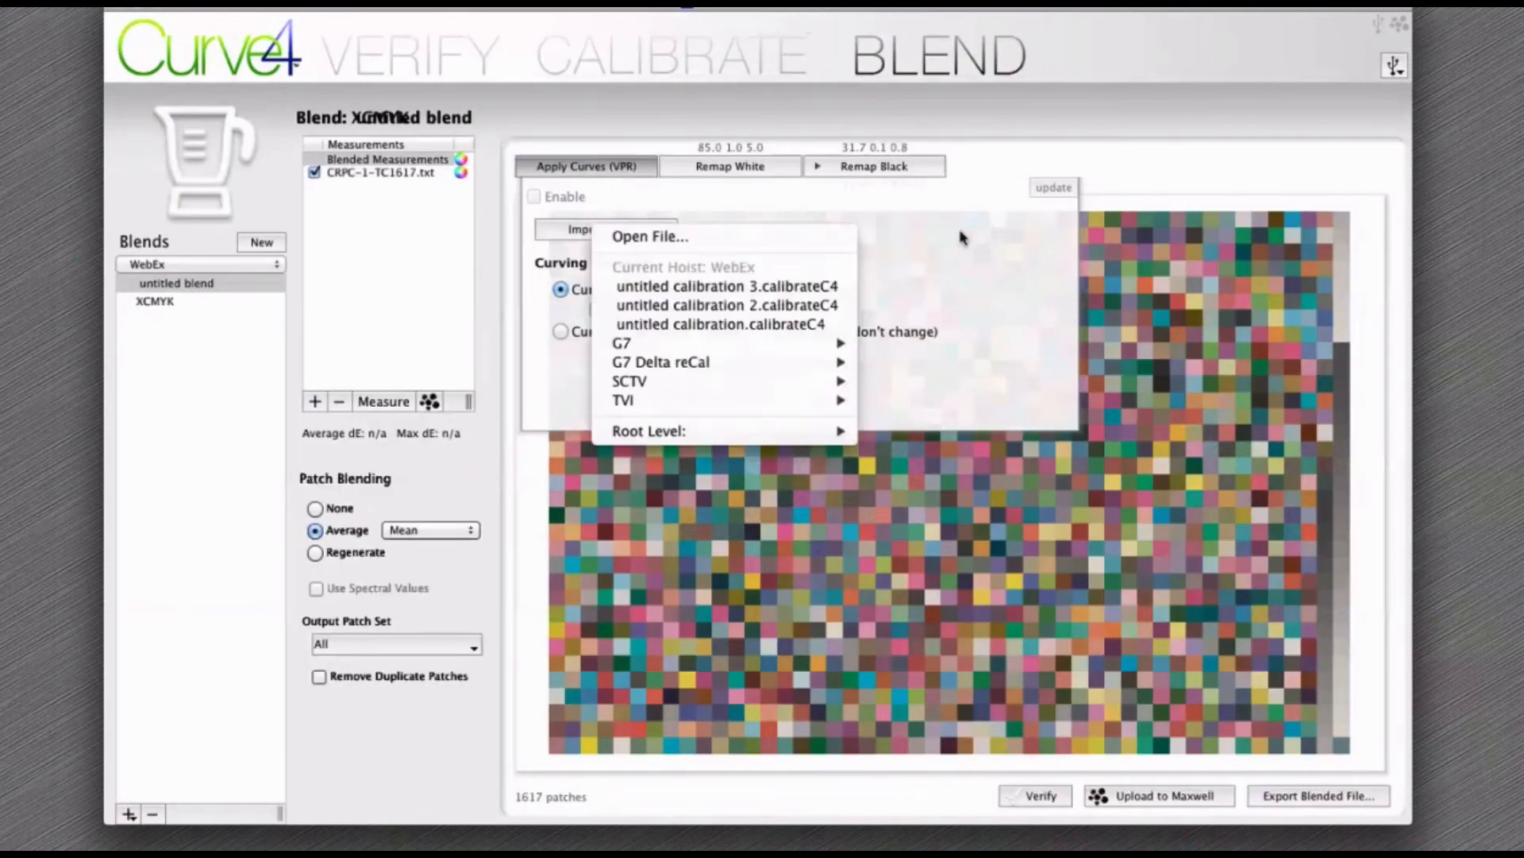
pyautogui.click(963, 238)
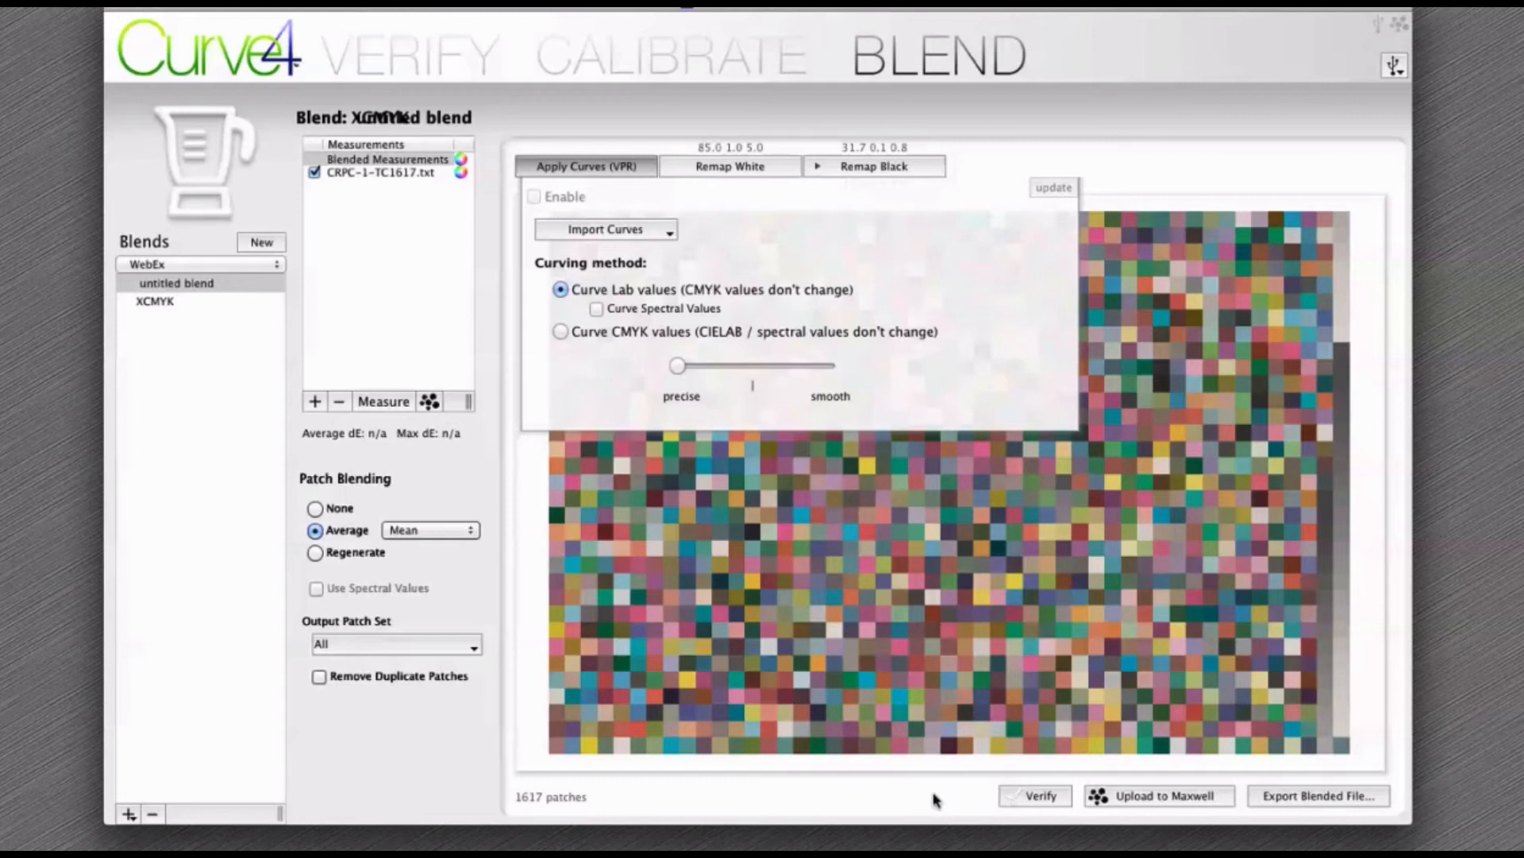
# Verify the black-remapped CRPC-1 blend against a reference that uses the CGATS21-2-CRPC1 color aim
pyautogui.click(389, 173)
pyautogui.click(1048, 797)
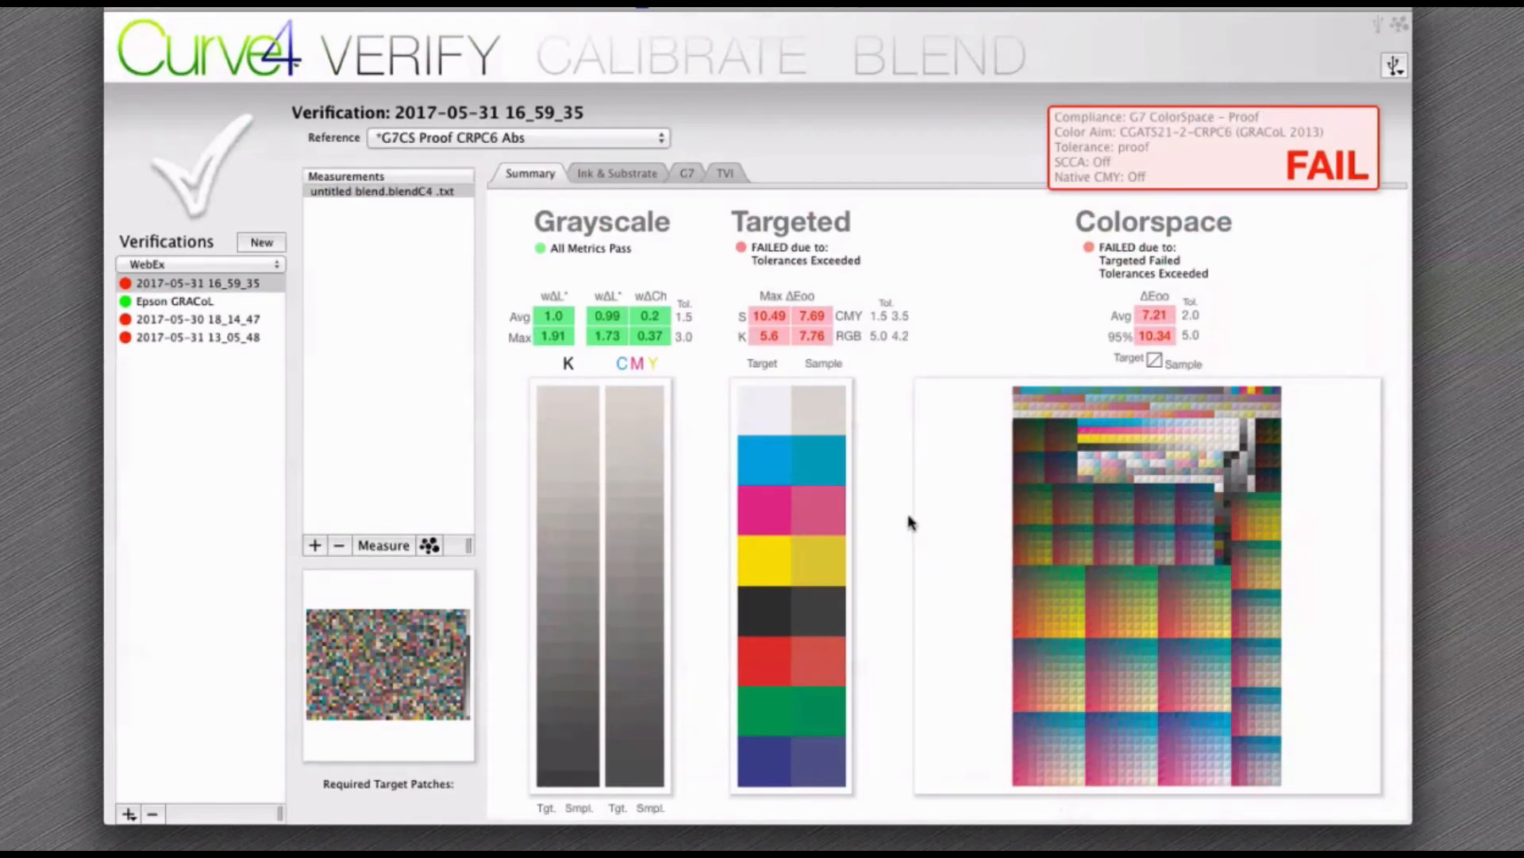
pyautogui.click(518, 138)
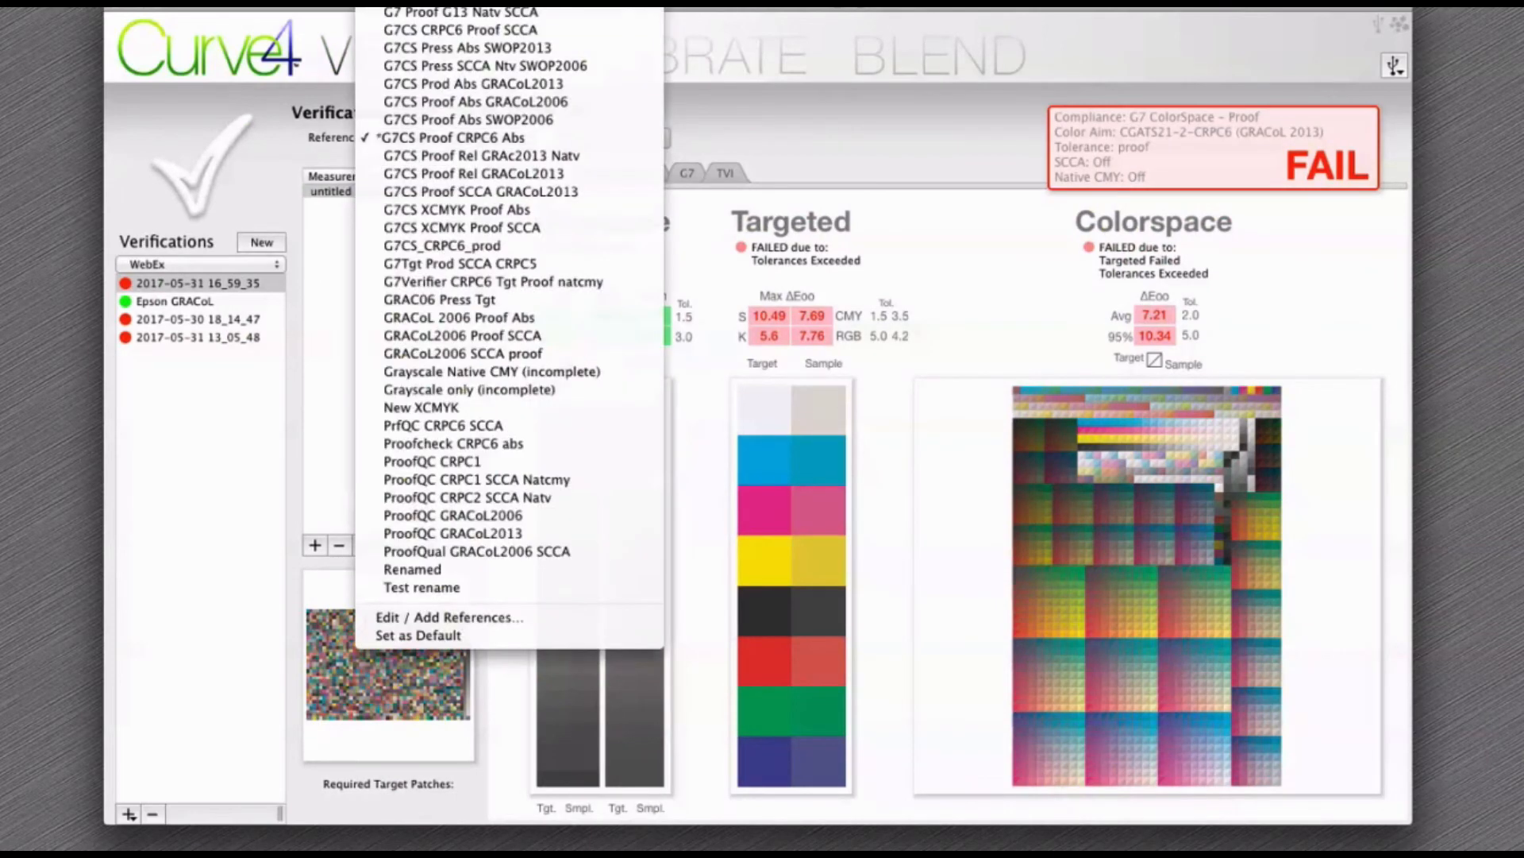
pyautogui.scroll(10, 508, 16)
pyautogui.click(508, 16)
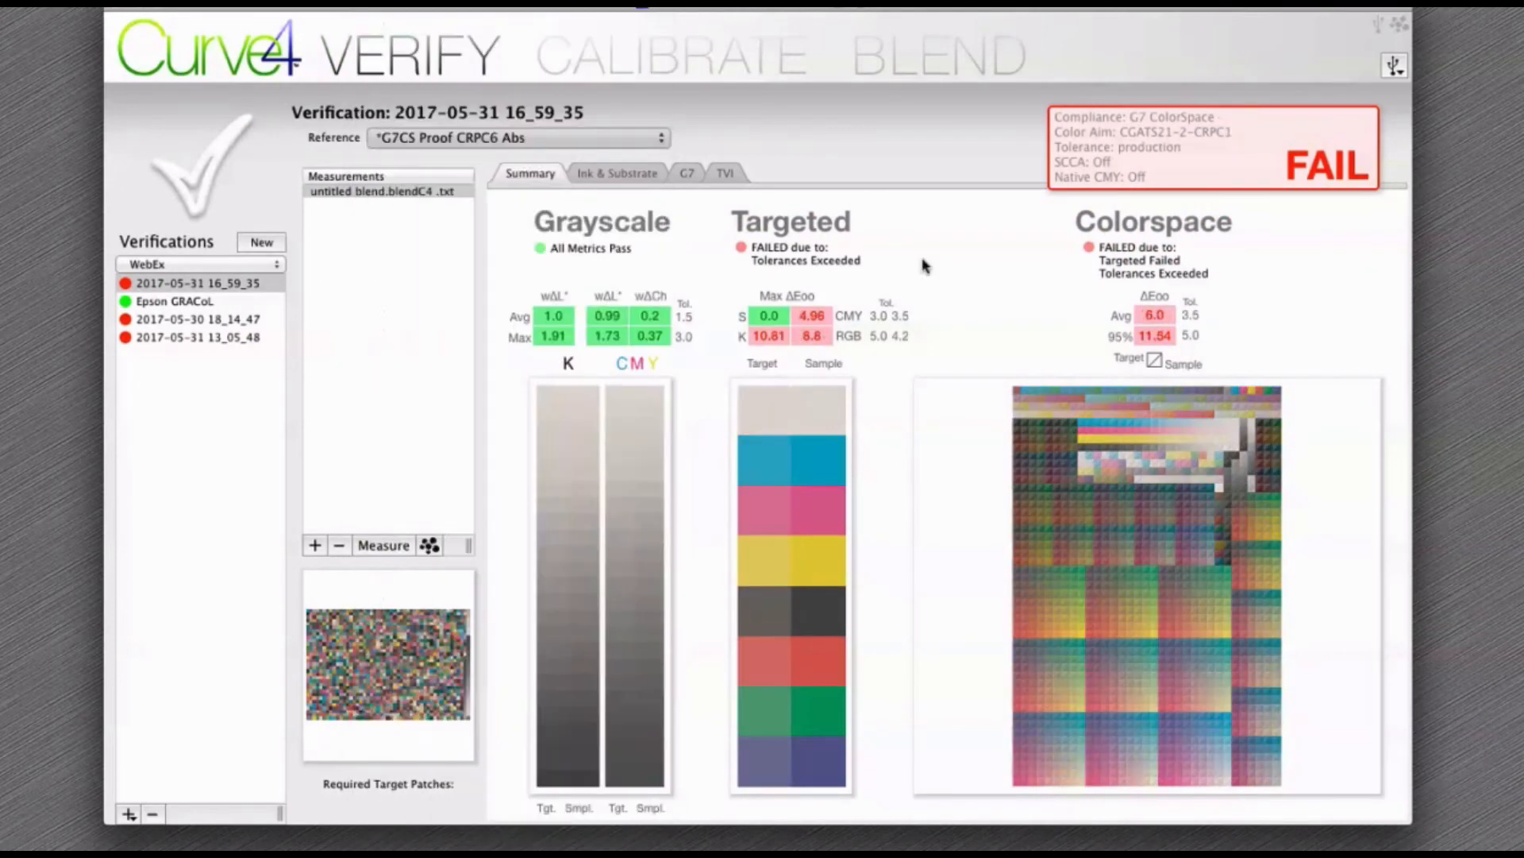
# Disable black remapping on the CRPC-1 blend and verify the unmapped data against the CRPC1 abs proof reference
pyautogui.click(899, 60)
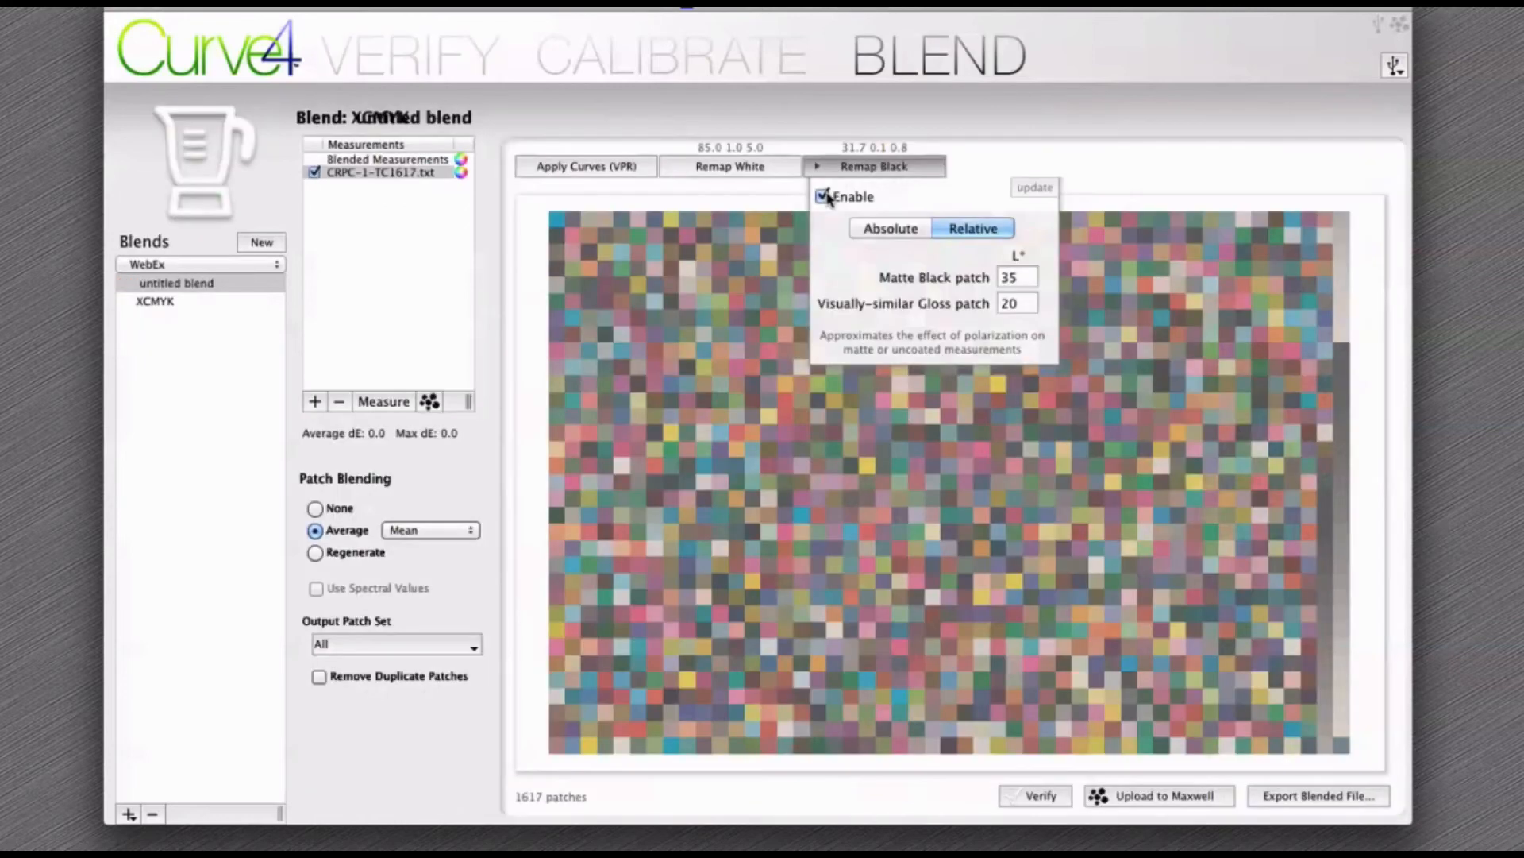
pyautogui.click(740, 168)
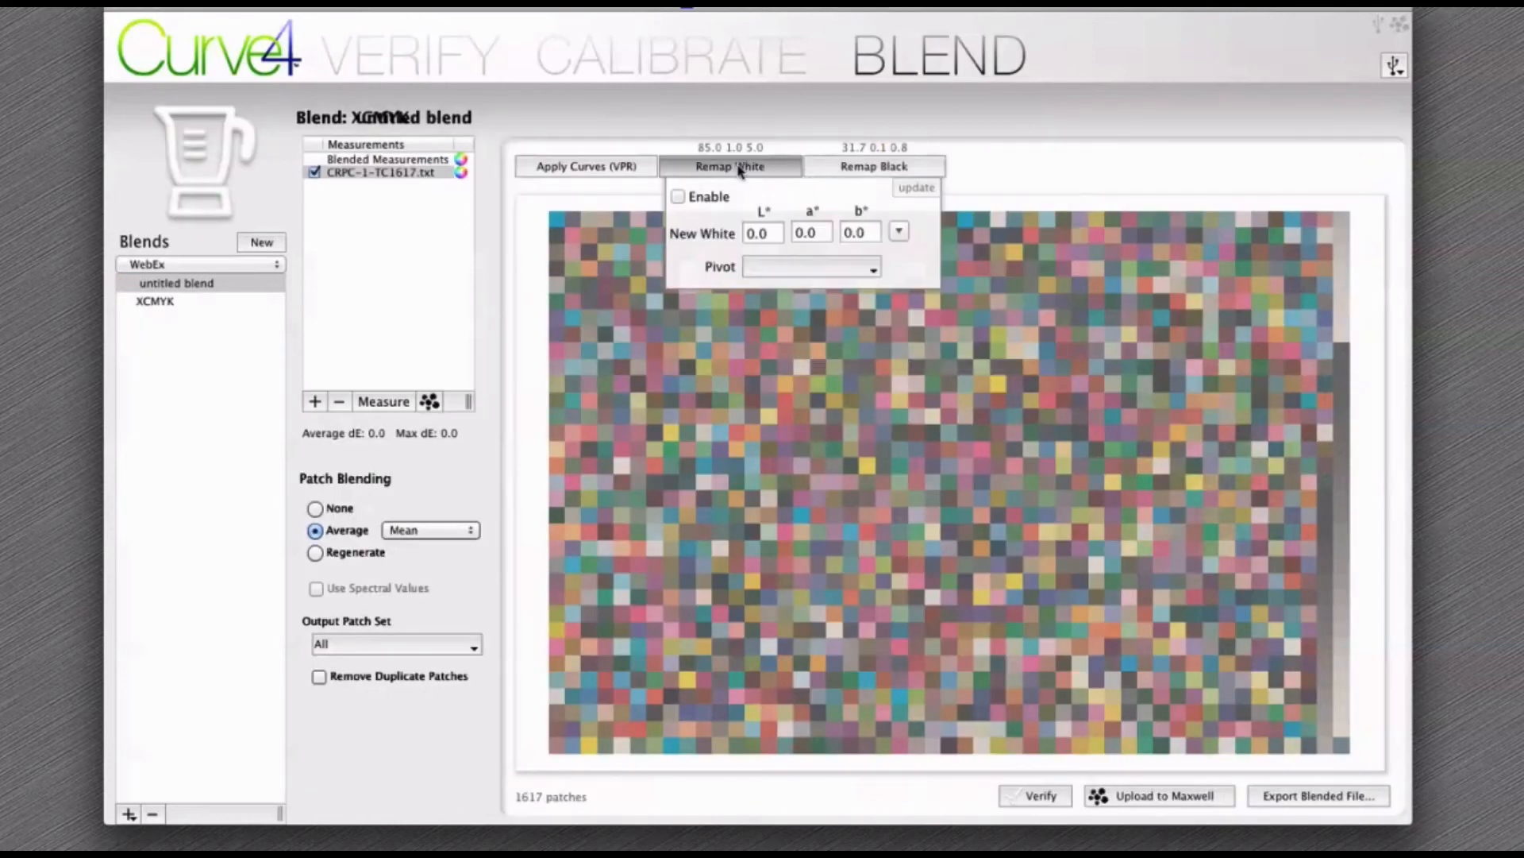
pyautogui.click(608, 170)
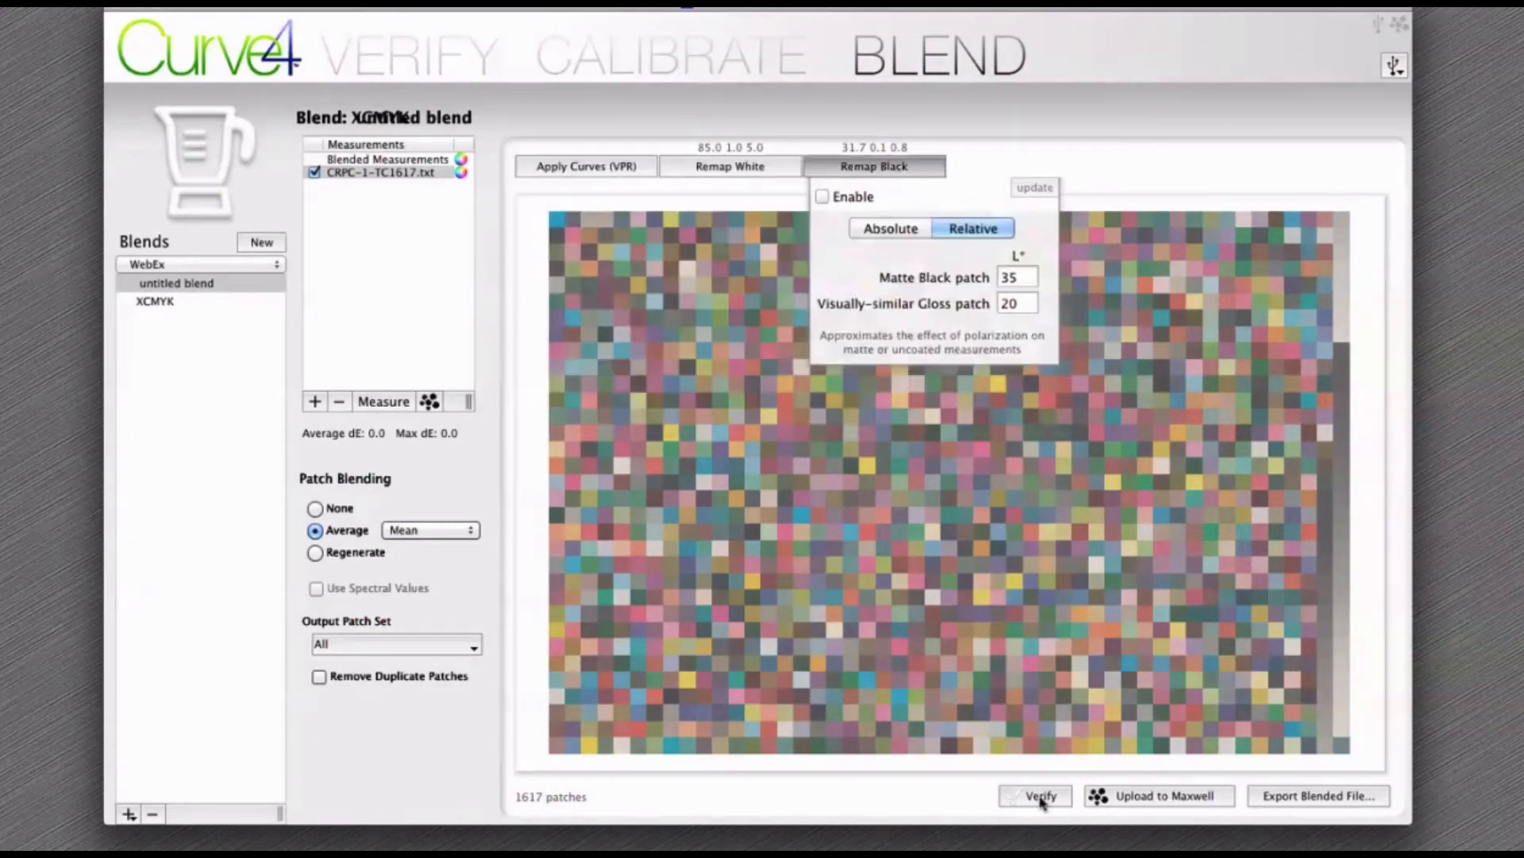
pyautogui.click(1035, 795)
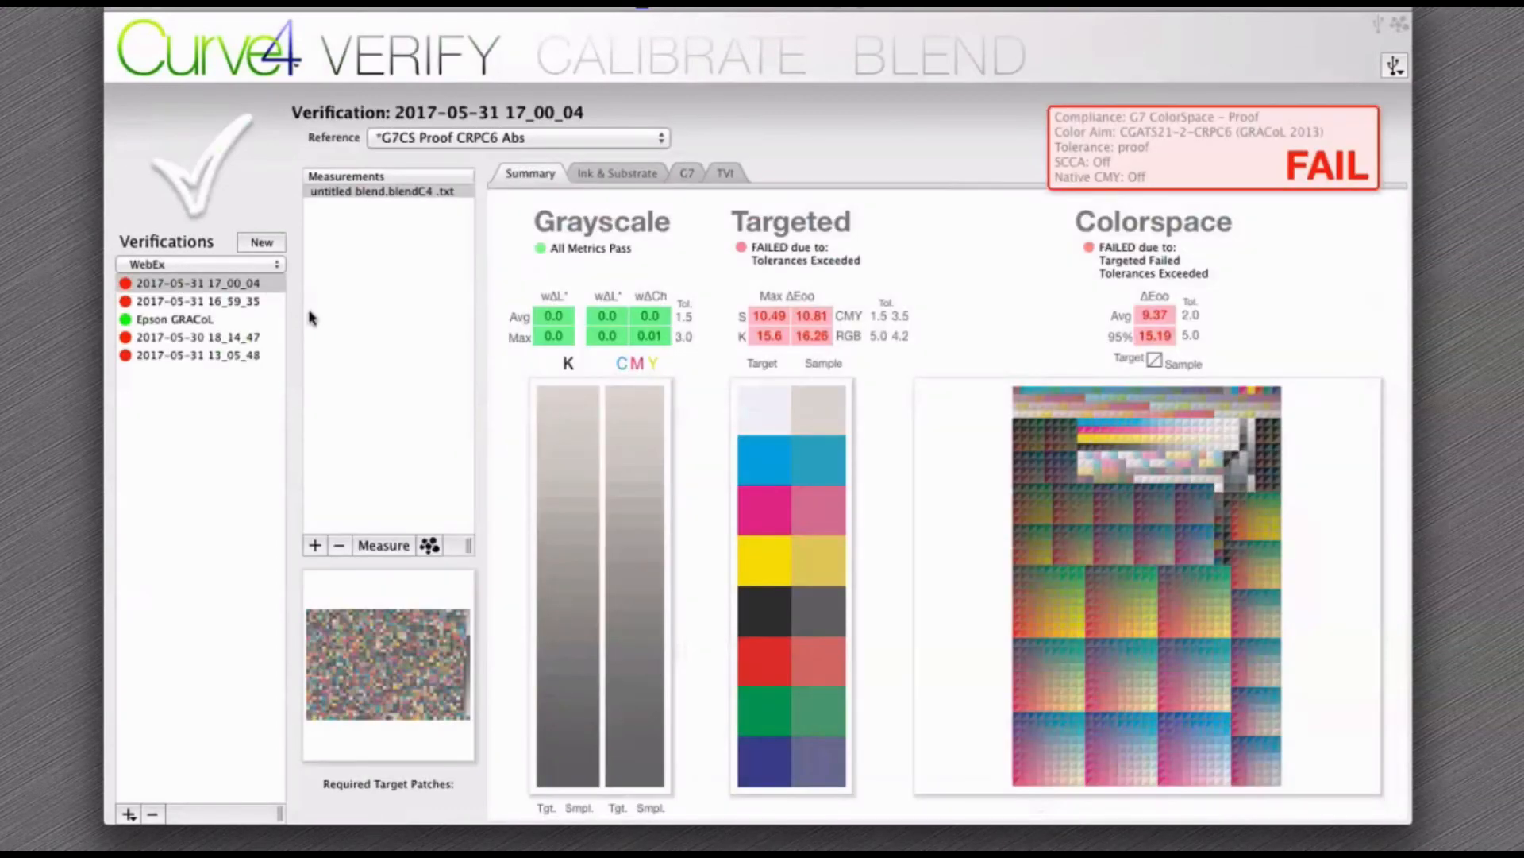
pyautogui.click(464, 135)
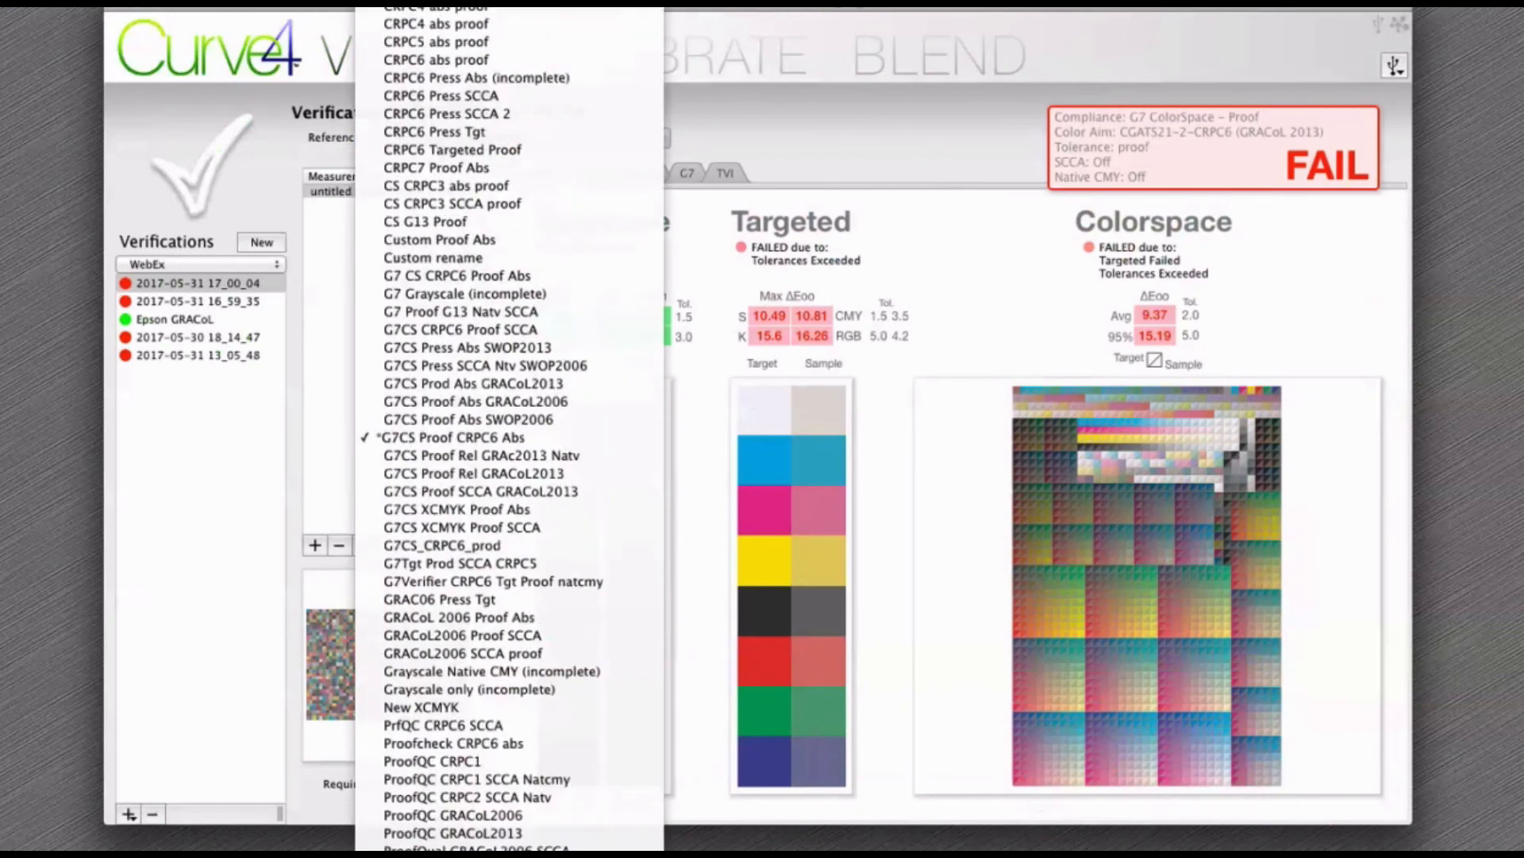
pyautogui.click(445, 16)
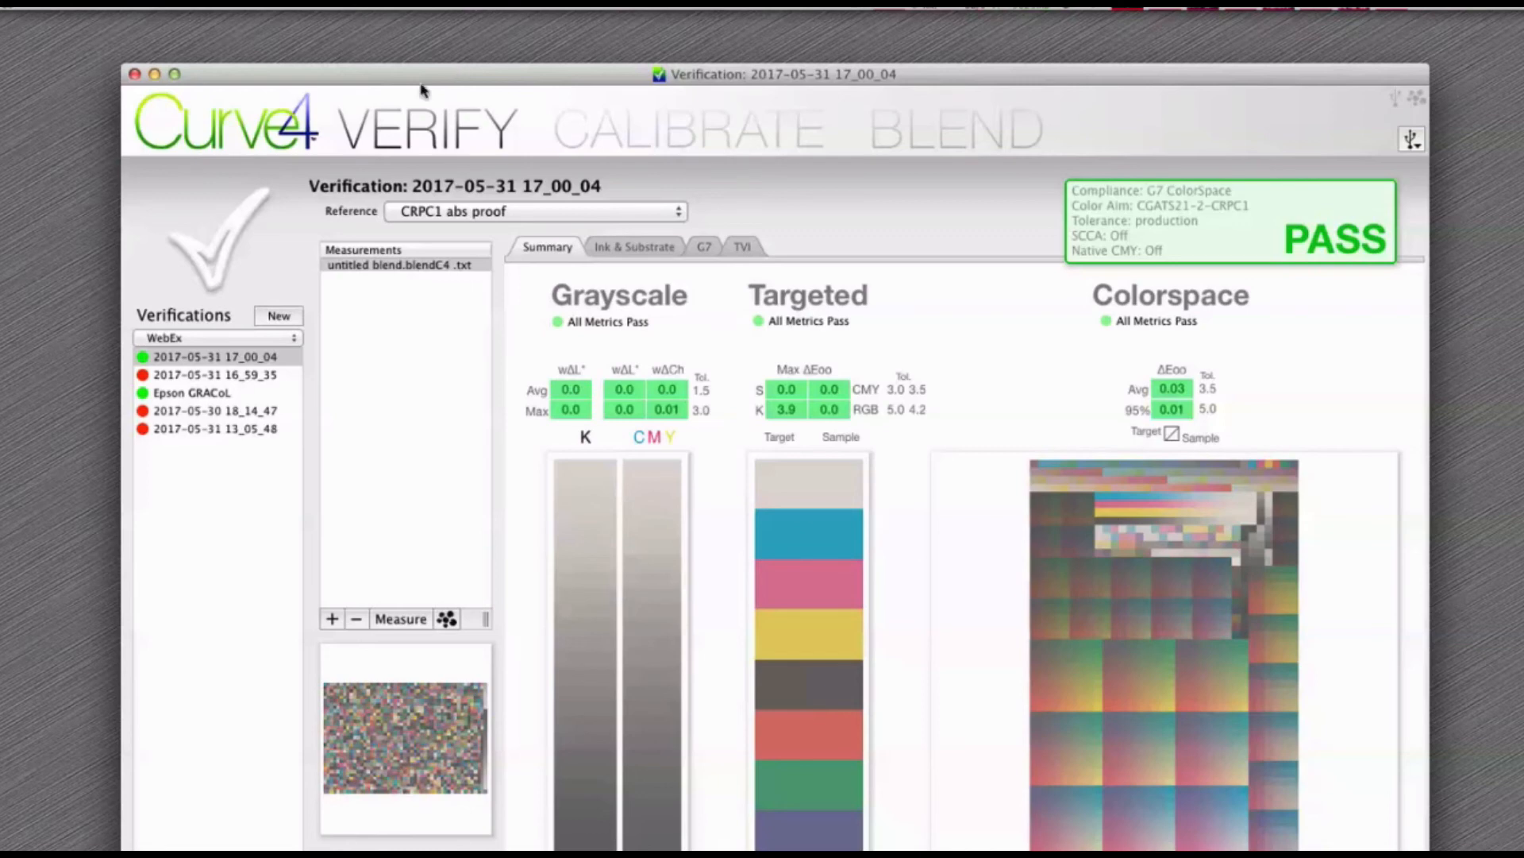
# Save the verification report as untitled report.pdf in the Curve4 WebEx folder and open the PDF from Finder
pyautogui.click(153, 21)
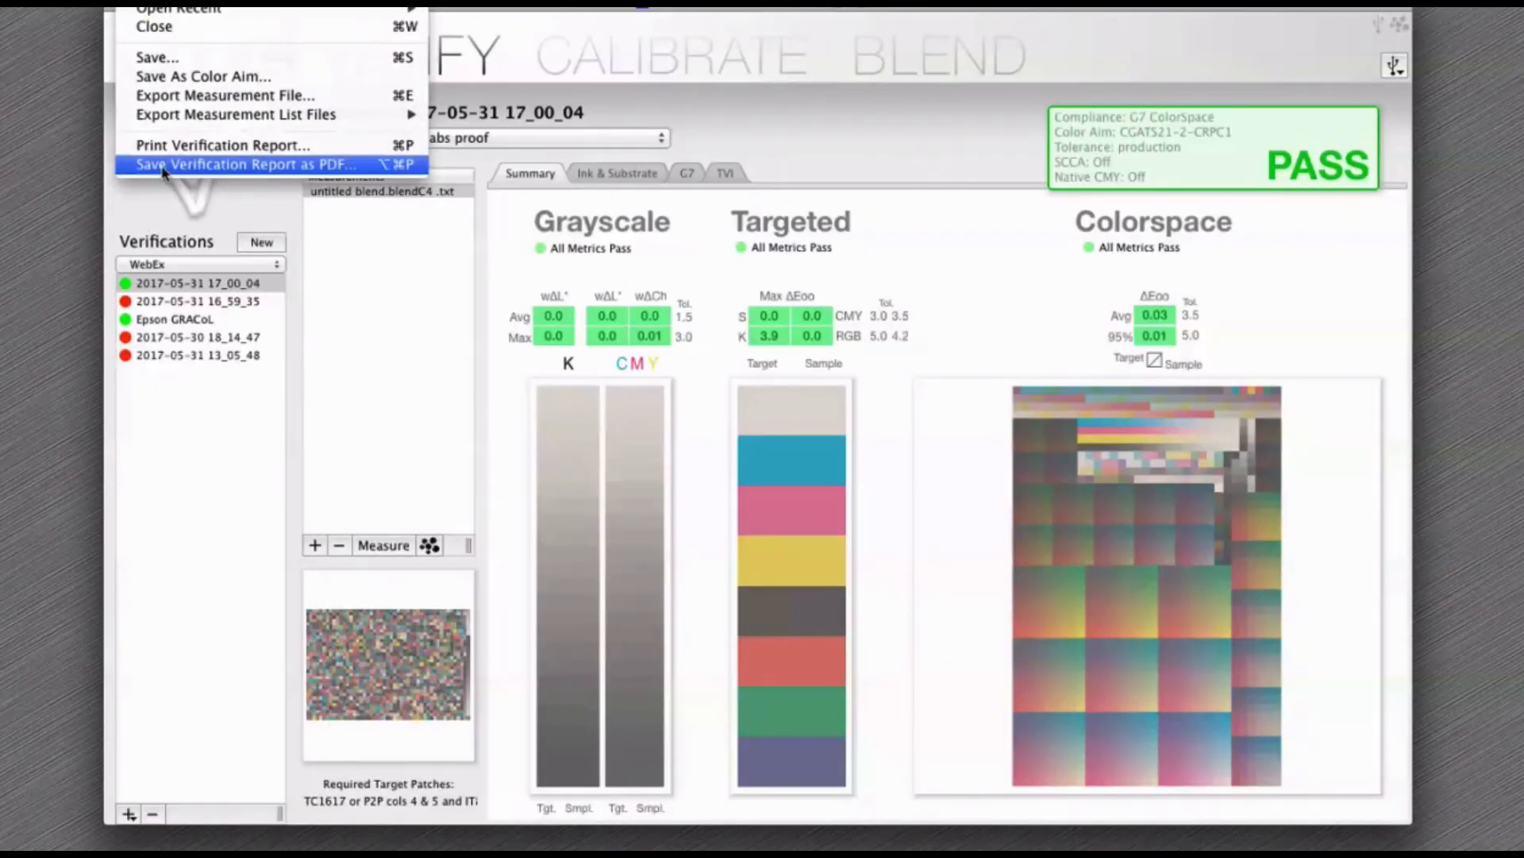
pyautogui.click(163, 166)
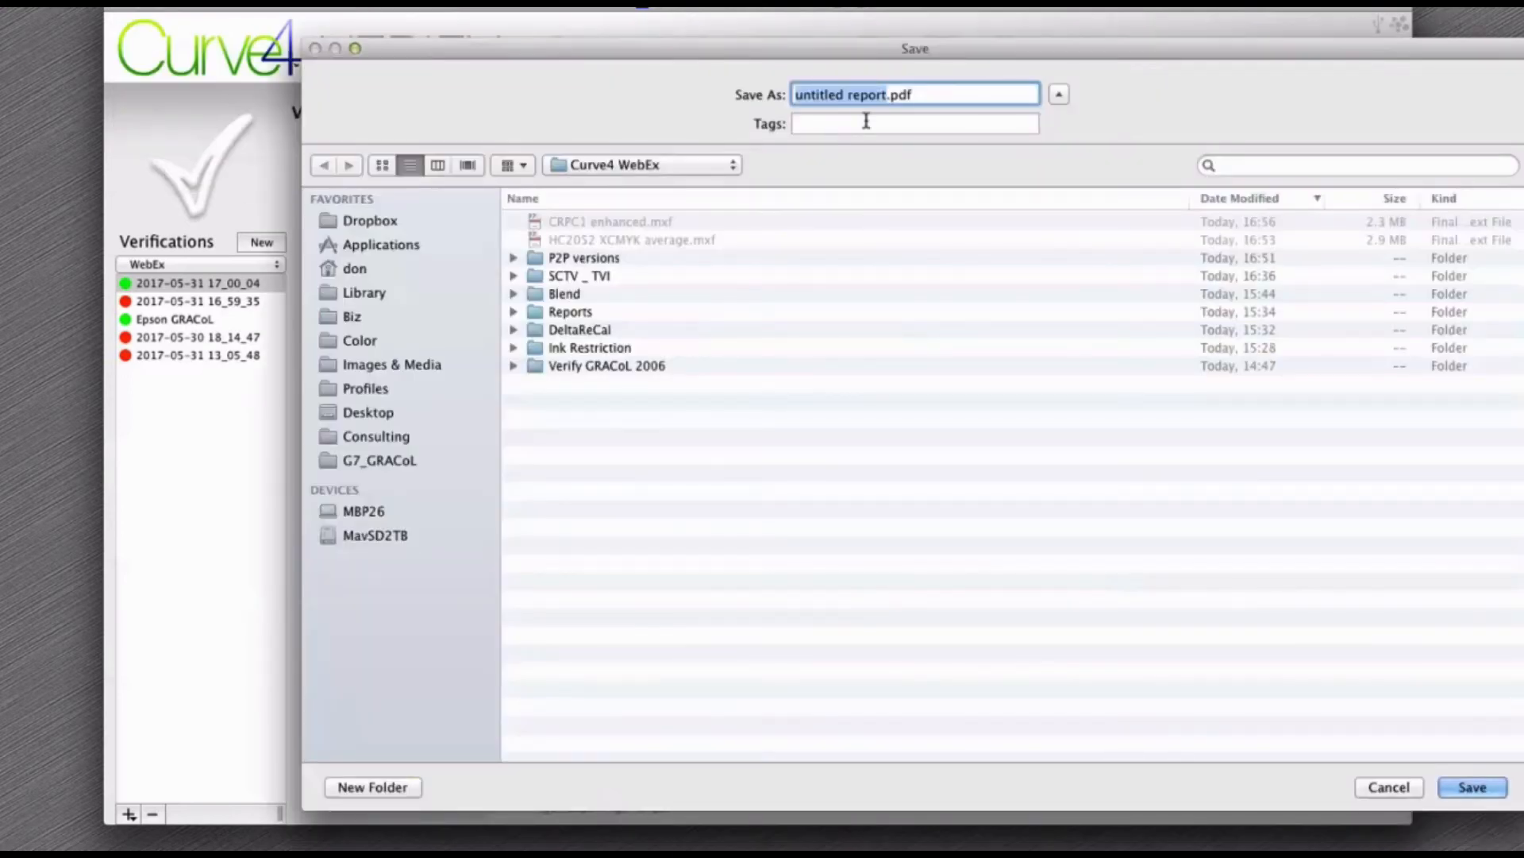
pyautogui.click(1473, 789)
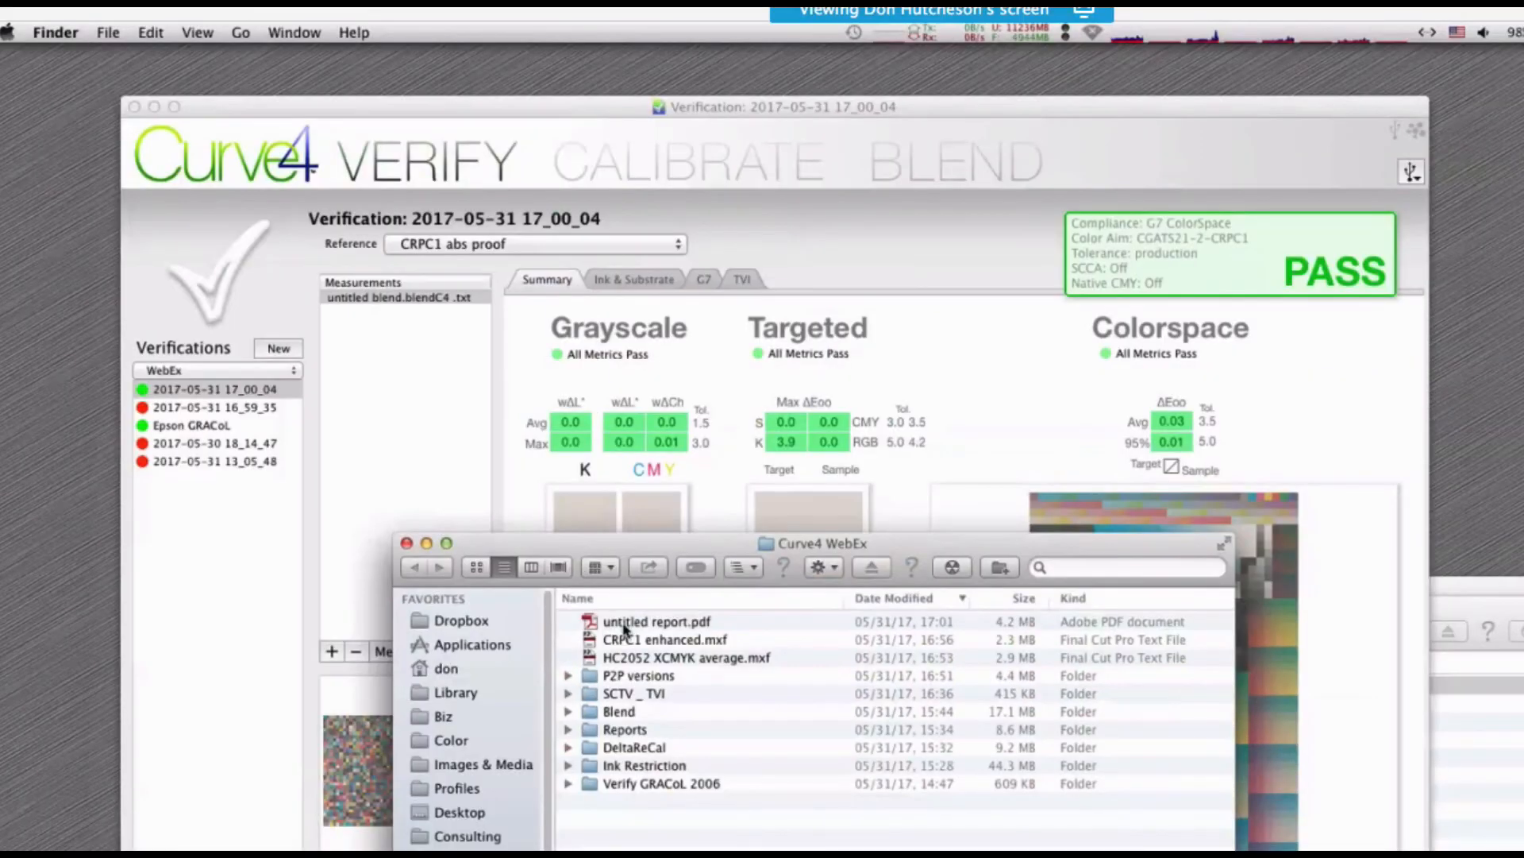
pyautogui.click(607, 523)
pyautogui.doubleClick(625, 630)
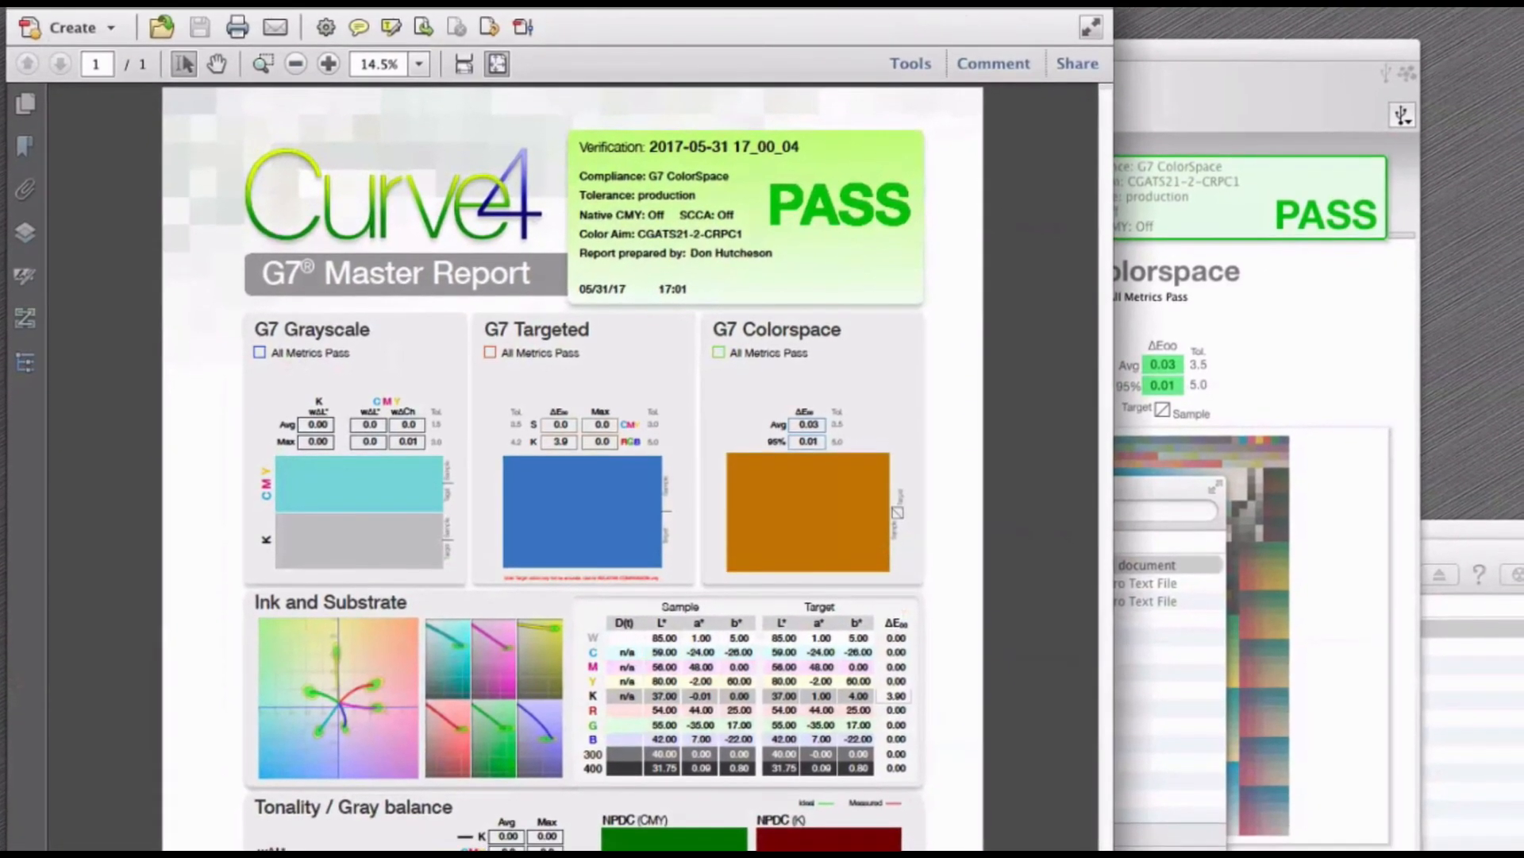
# Find and open the G7 P2P51H Calibration Report PDF from the Finder folders
pyautogui.click(1120, 689)
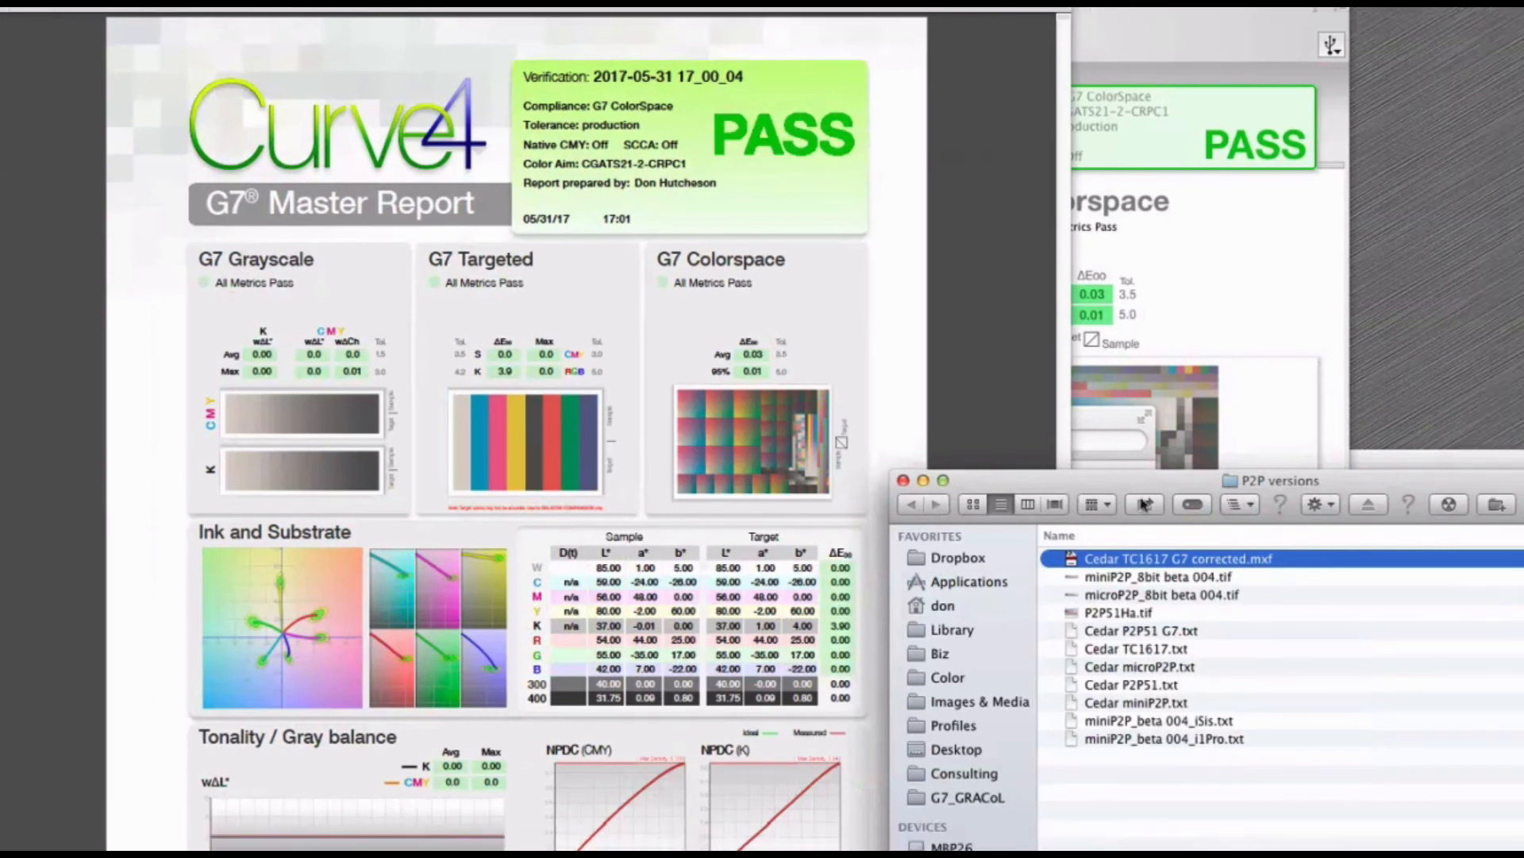
pyautogui.keyDown('super'); pyautogui.click(1253, 486); pyautogui.keyUp('super')
pyautogui.click(1269, 500)
pyautogui.doubleClick(1191, 684)
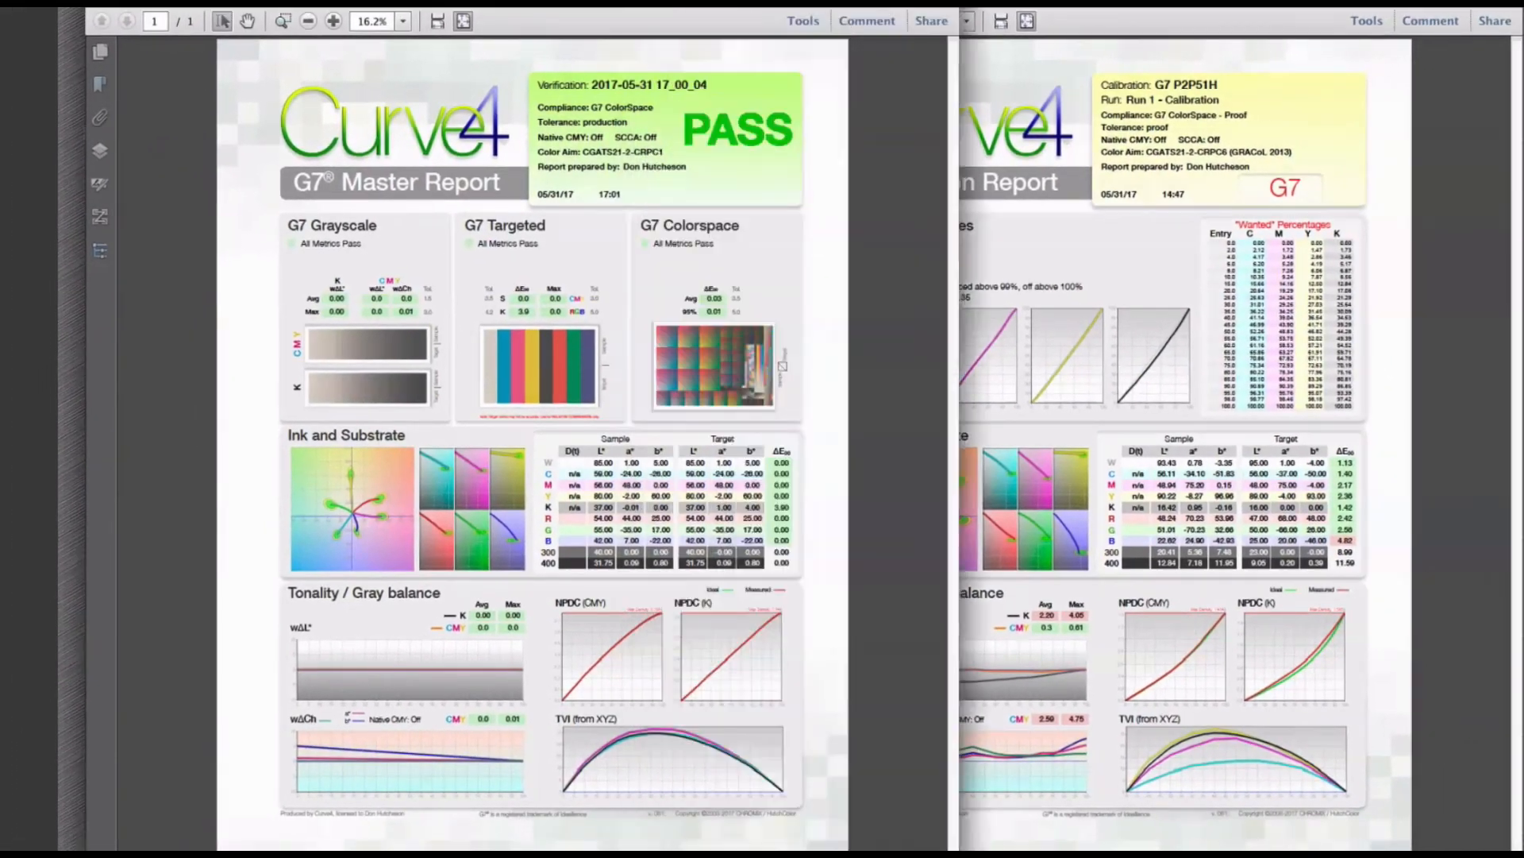
# Arrange the G7 Master Report and Calibration Report windows side by side and compare their contents
pyautogui.moveTo(835, 853); pyautogui.dragTo(825, 853)
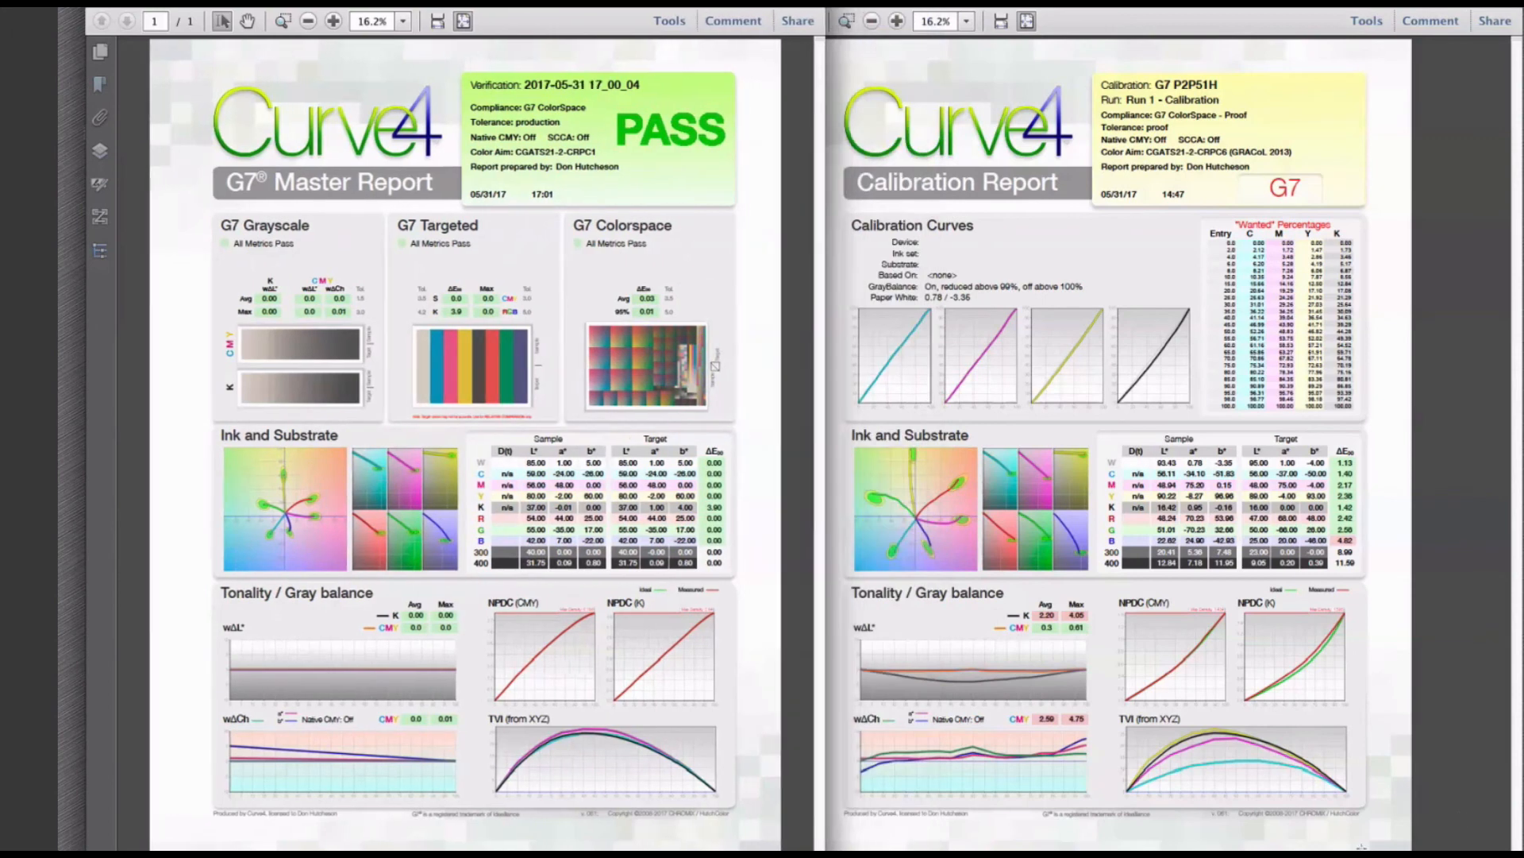
pyautogui.click(1462, 820)
pyautogui.moveTo(1522, 846); pyautogui.dragTo(1373, 847)
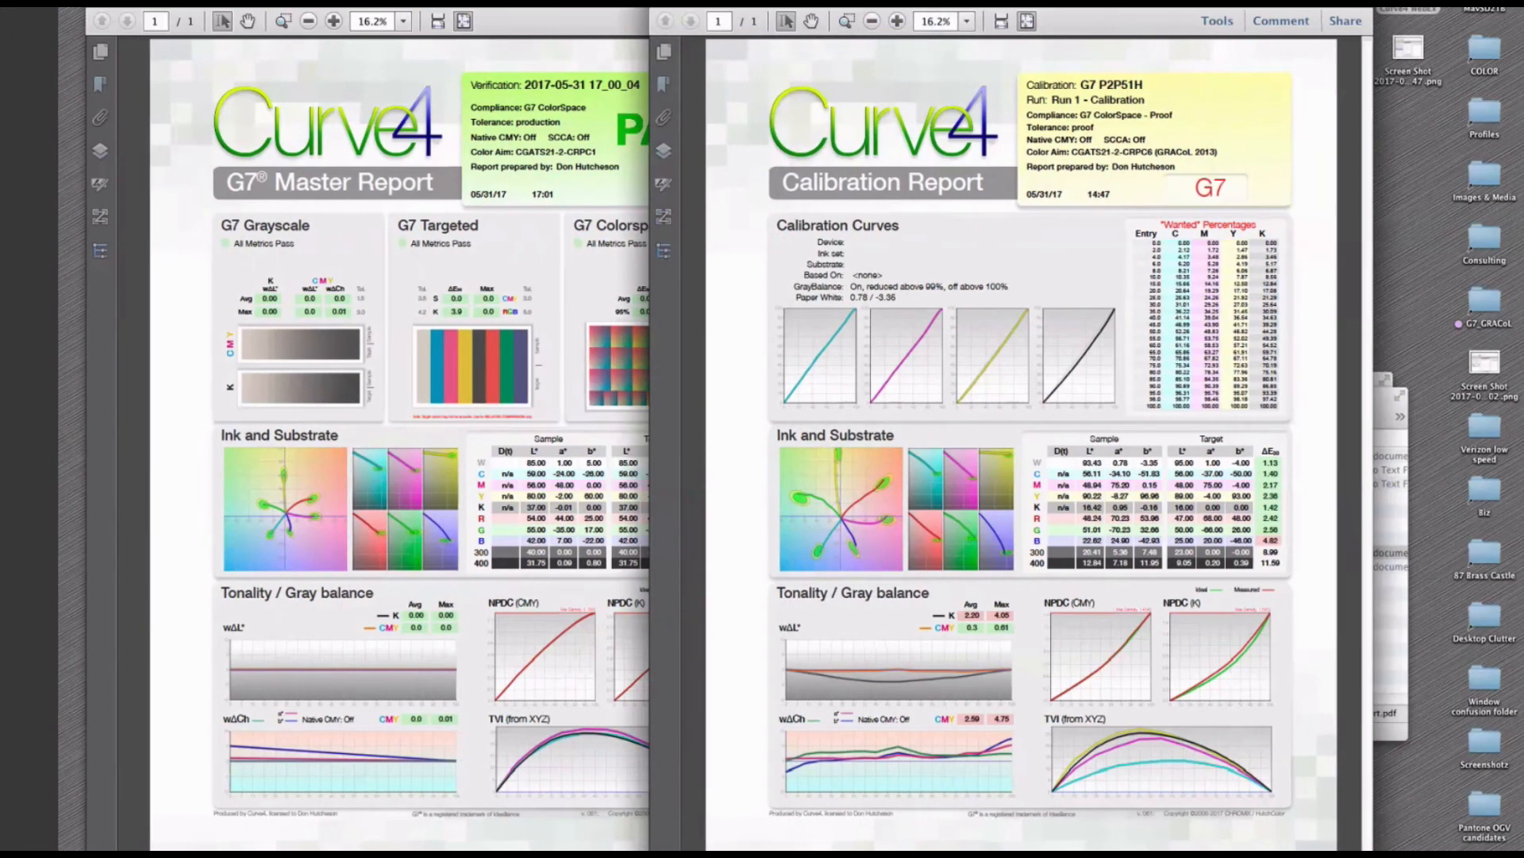
pyautogui.moveTo(1012, 9); pyautogui.dragTo(1130, 9)
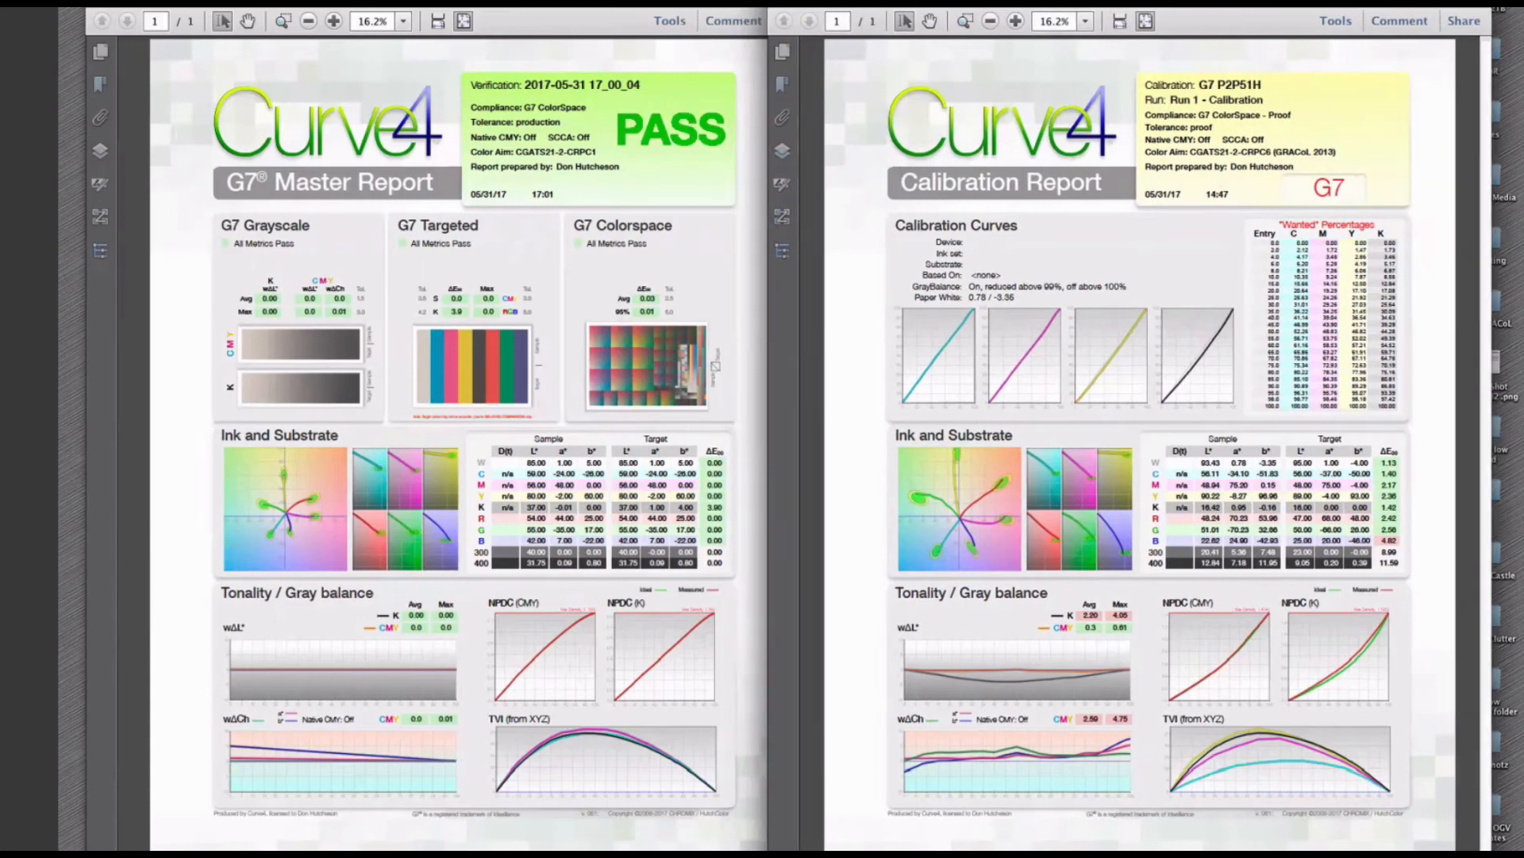
pyautogui.moveTo(444, 9); pyautogui.dragTo(425, 9)
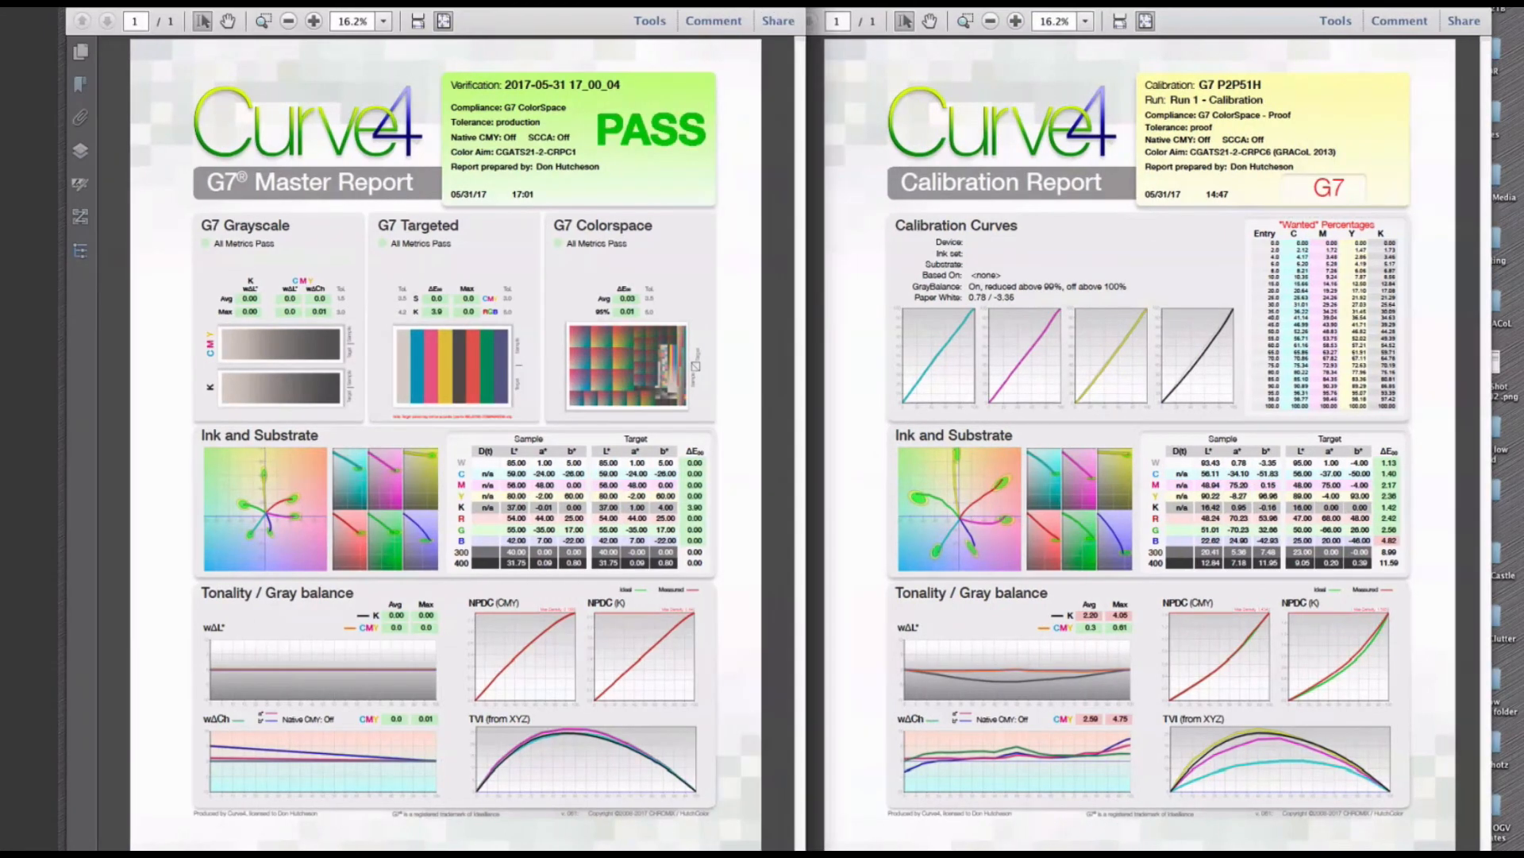
pyautogui.moveTo(806, 111); pyautogui.dragTo(769, 111)
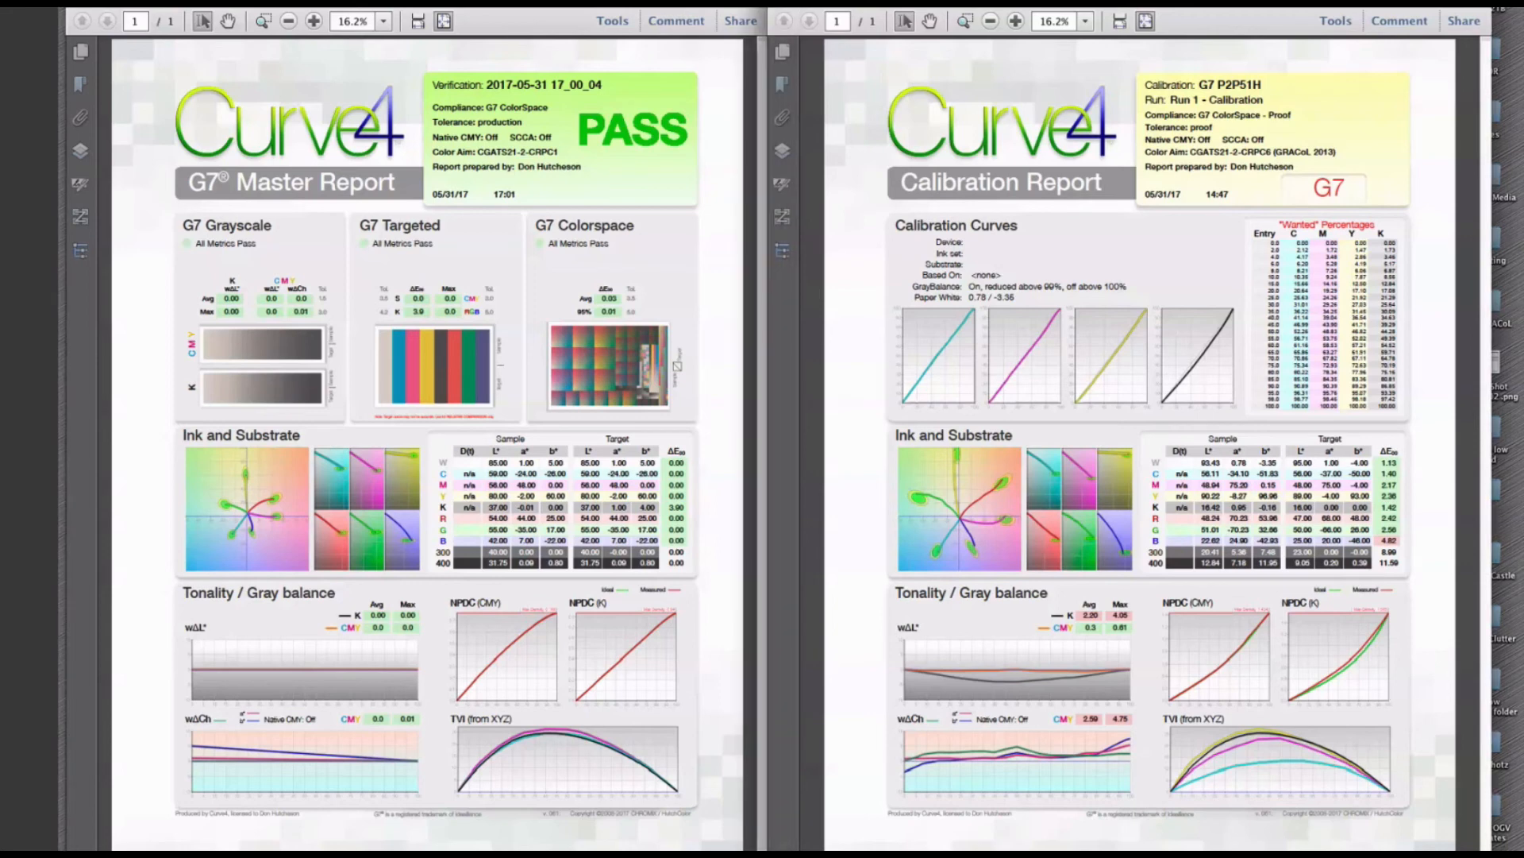
pyautogui.moveTo(1492, 848); pyautogui.dragTo(1470, 848)
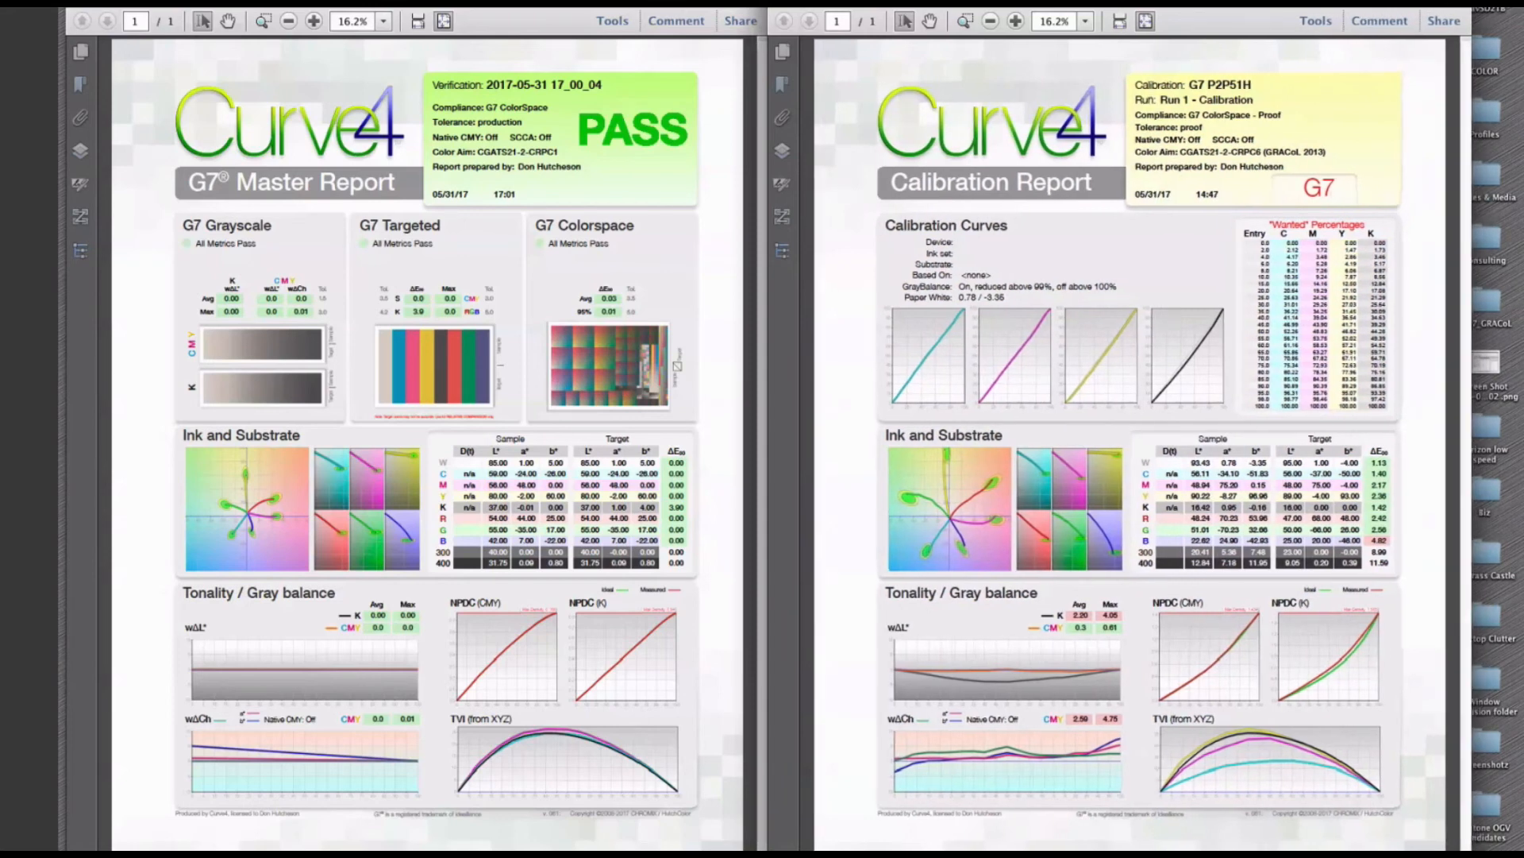
pyautogui.moveTo(1032, 3); pyautogui.dragTo(1068, 3)
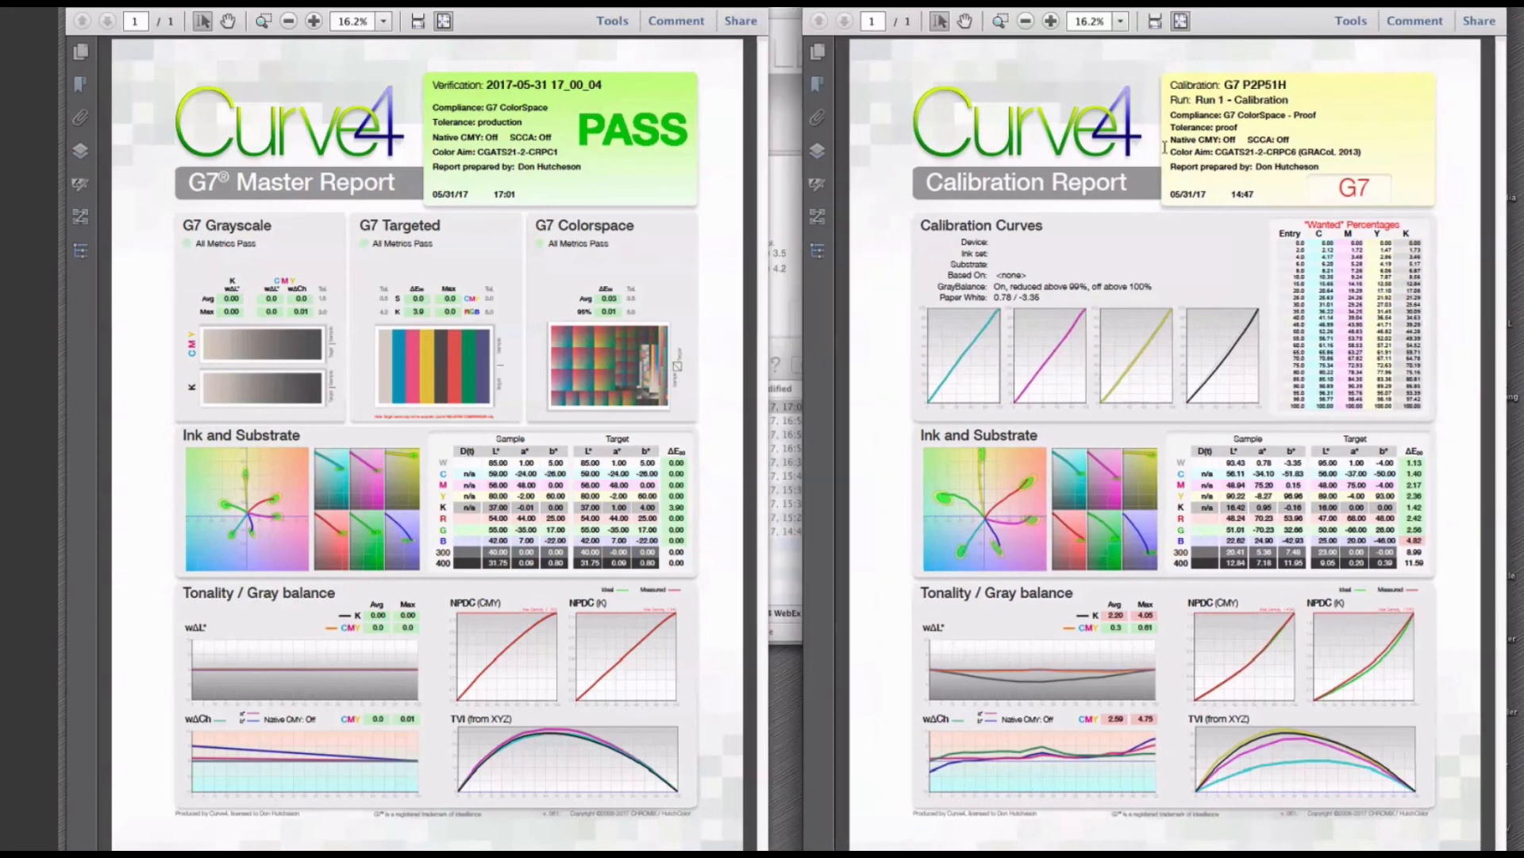
# Return to Curve4 and review the analysis of untitled calibration 3, followed by the CRPC1 verification summary
pyautogui.click(778, 30)
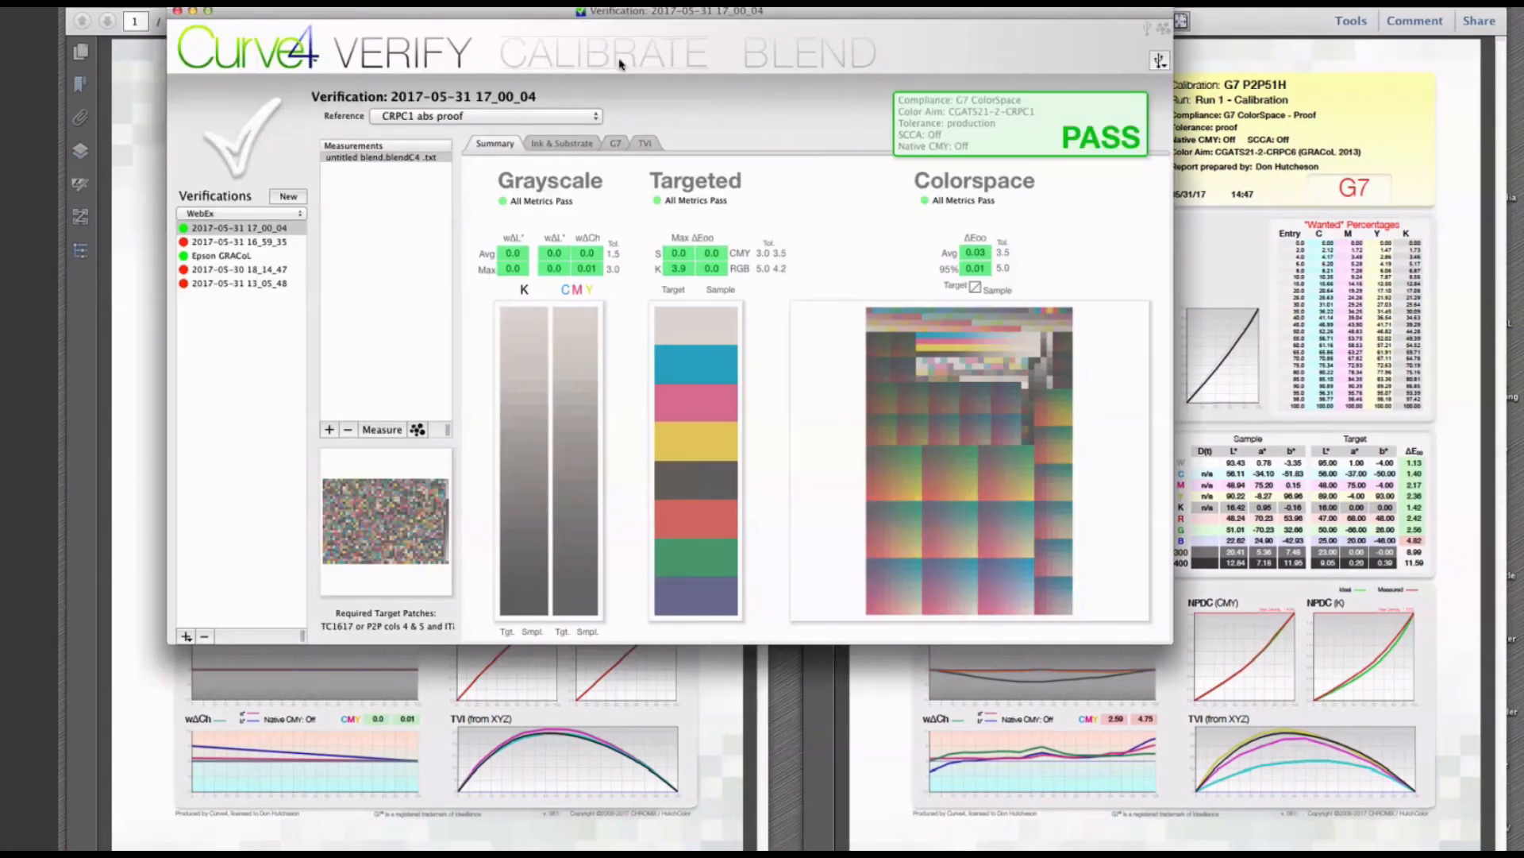
pyautogui.click(621, 63)
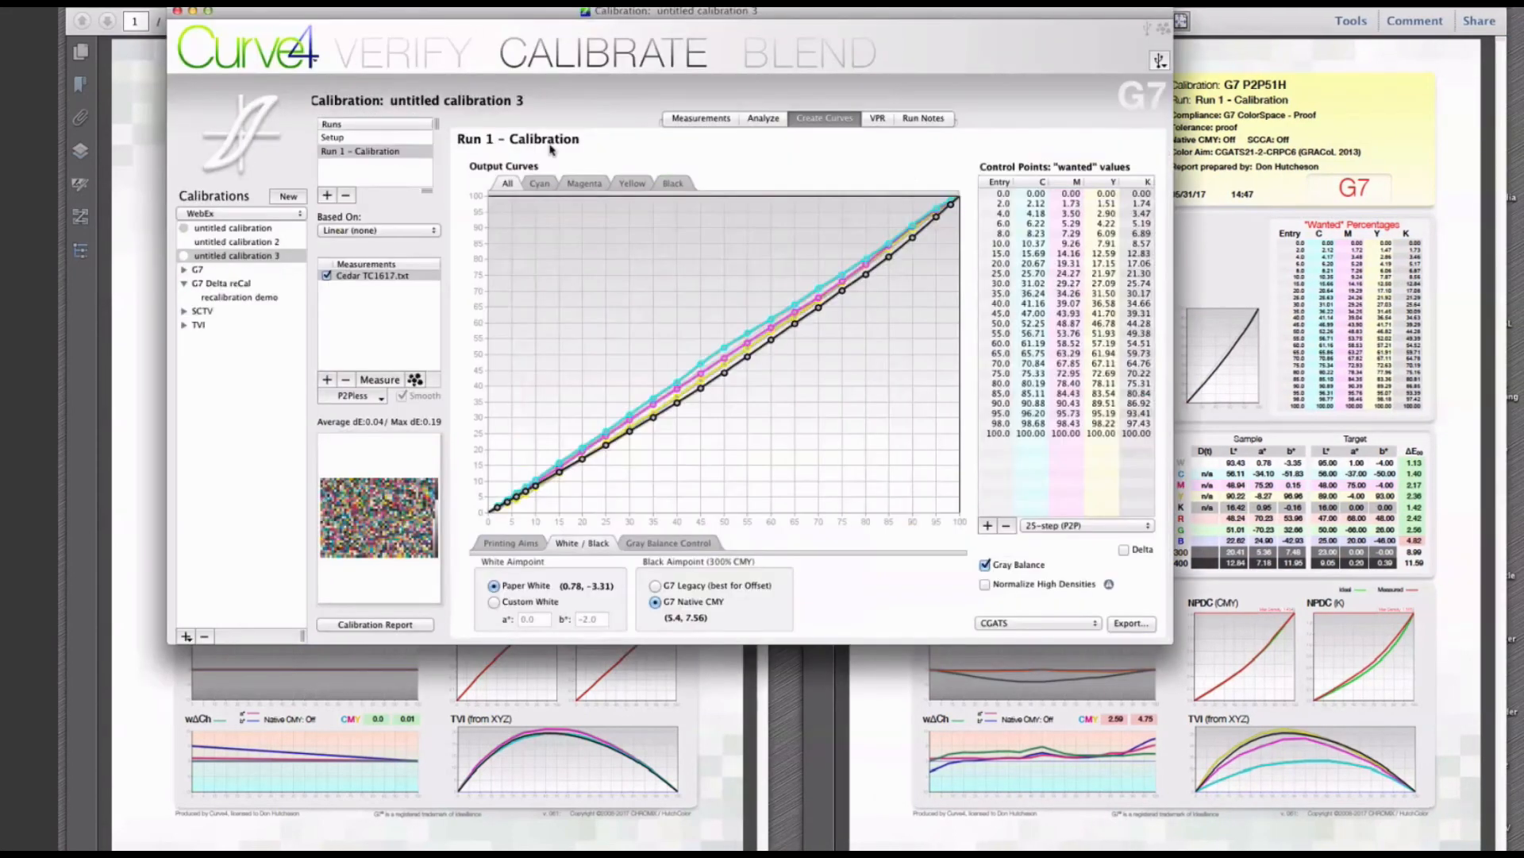
pyautogui.click(760, 121)
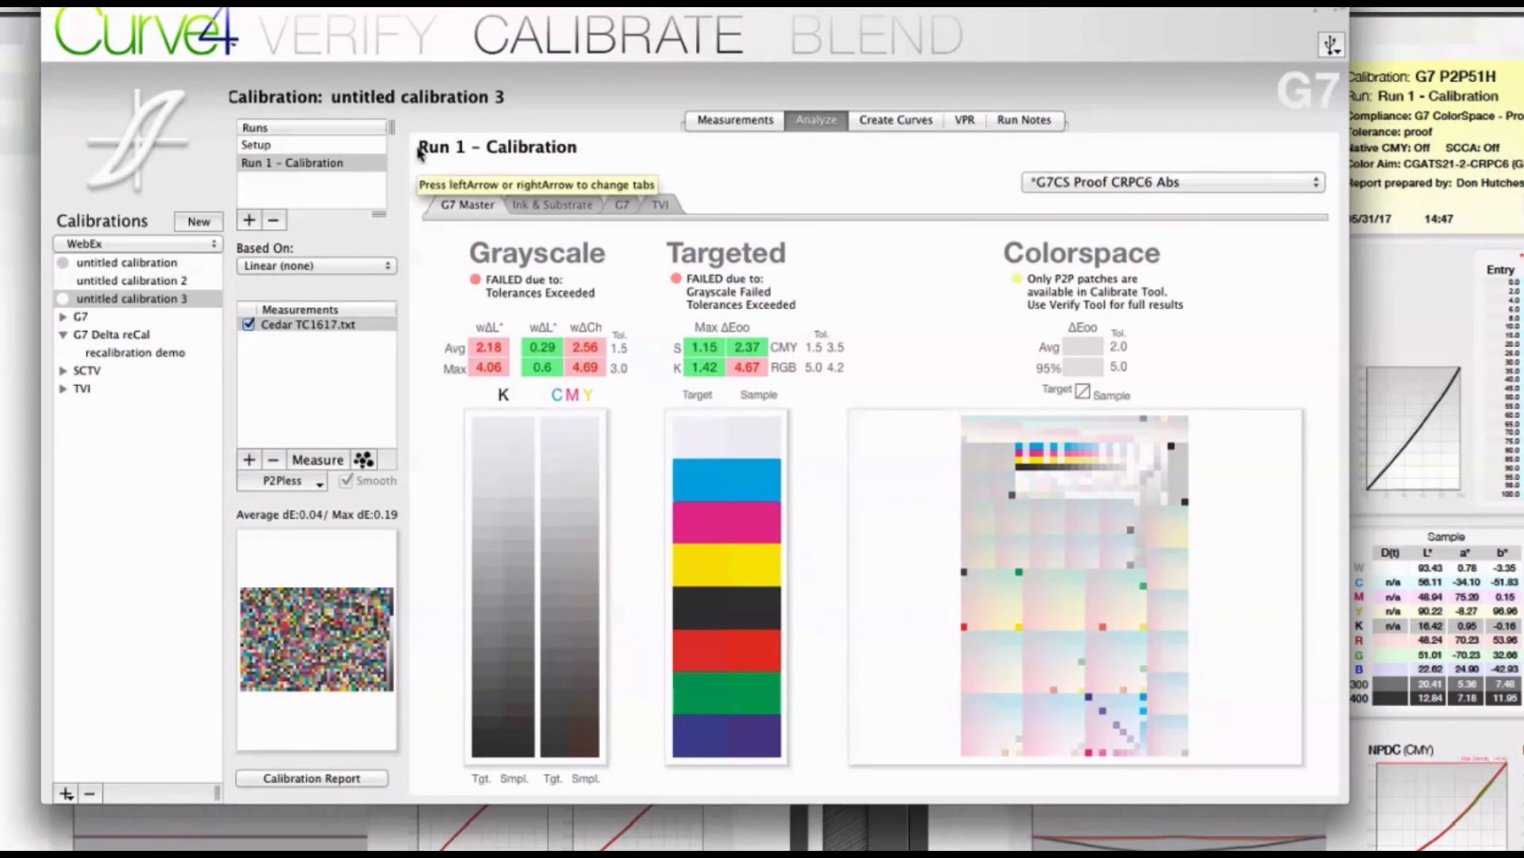
pyautogui.click(359, 44)
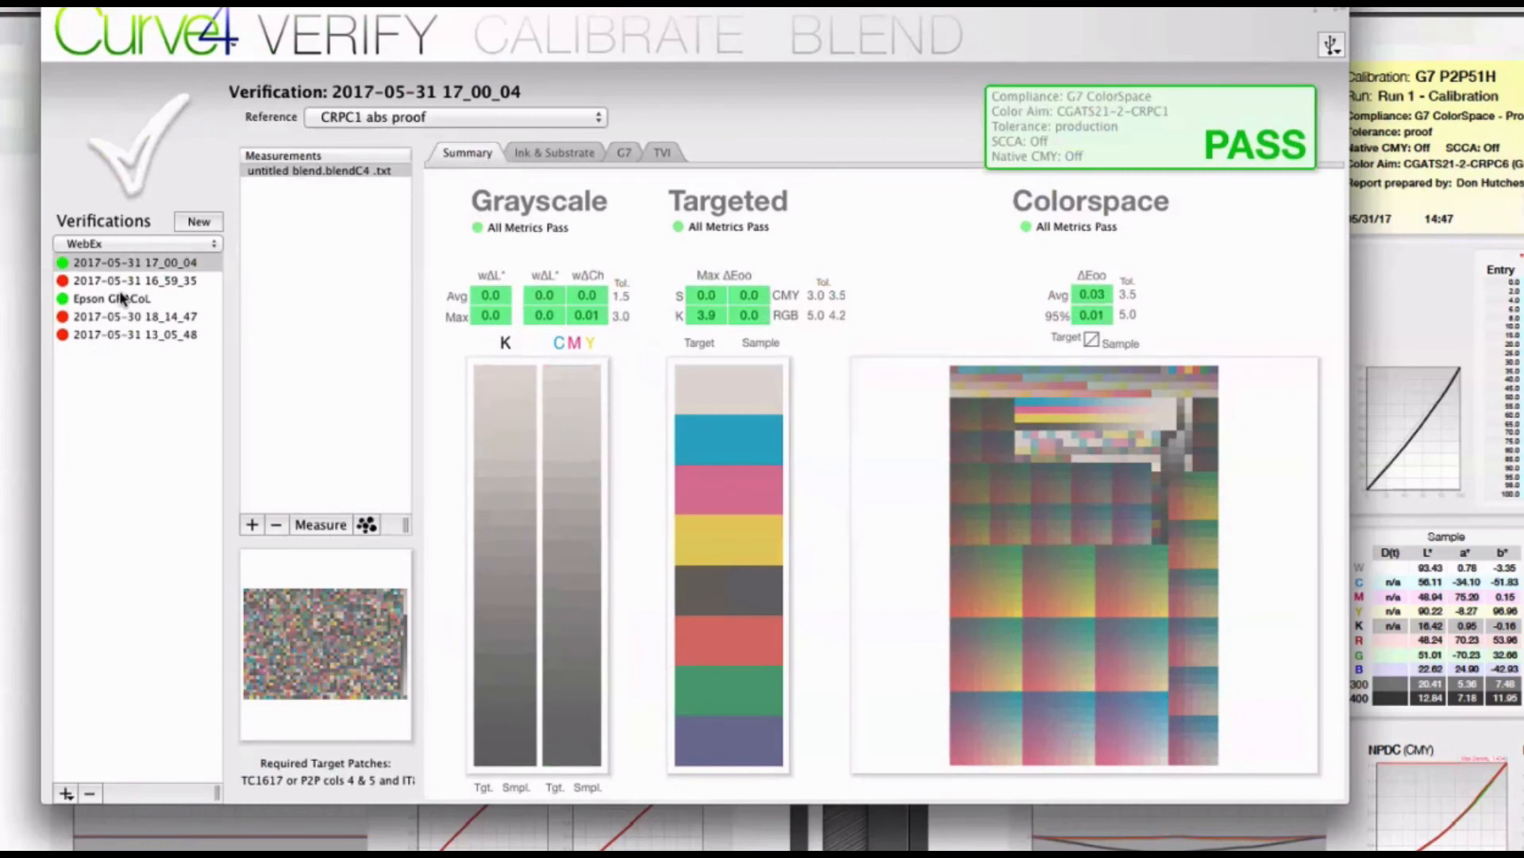
# View the Epson GRACoL verification, open the G7 miniP2P calibration under Calibrate, and turn off smoothing for its measurements
pyautogui.click(122, 298)
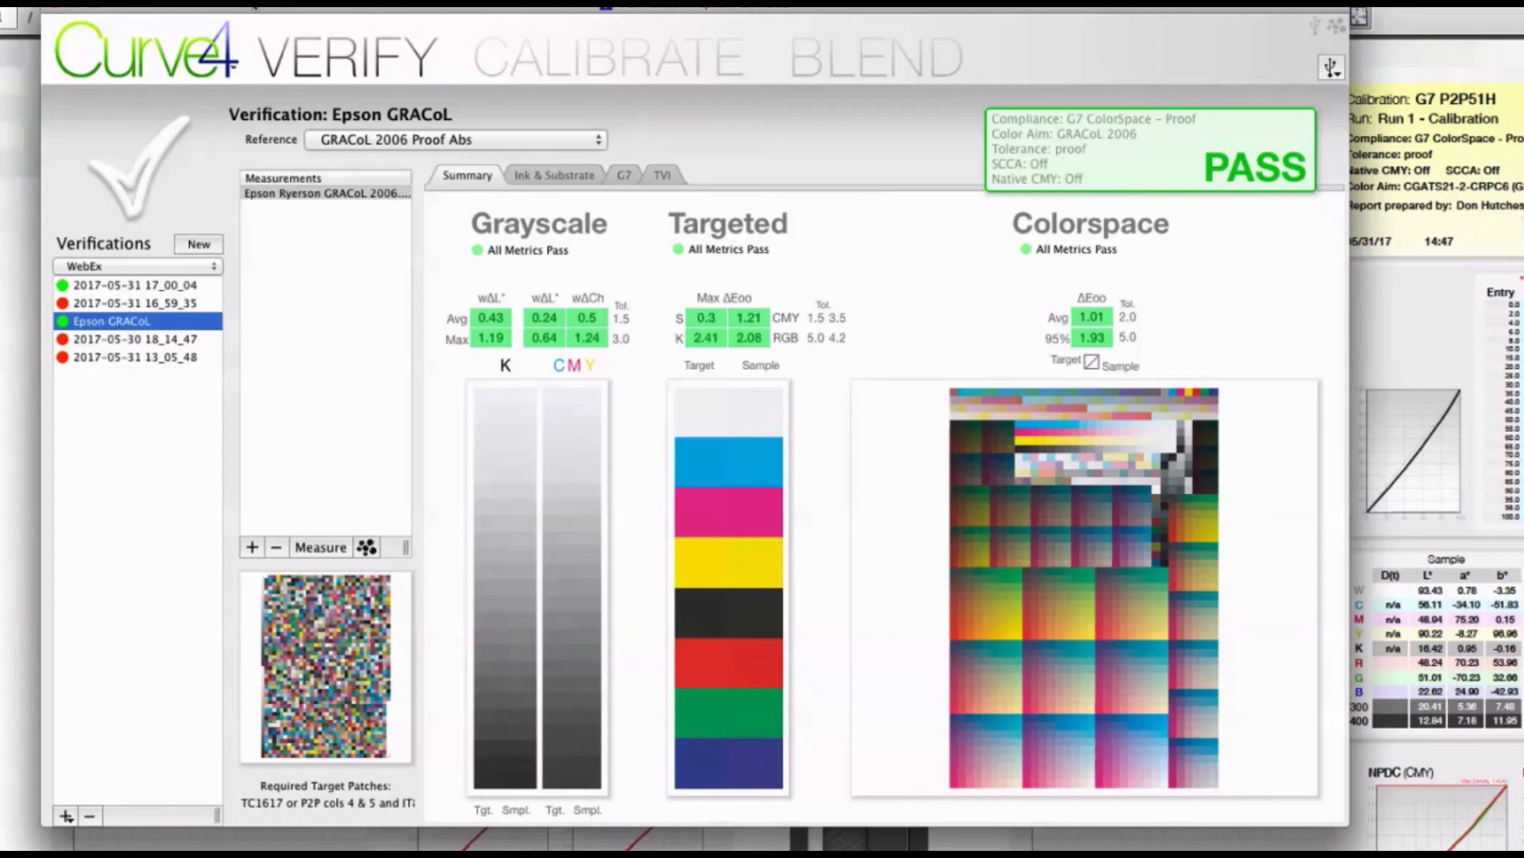
pyautogui.click(561, 43)
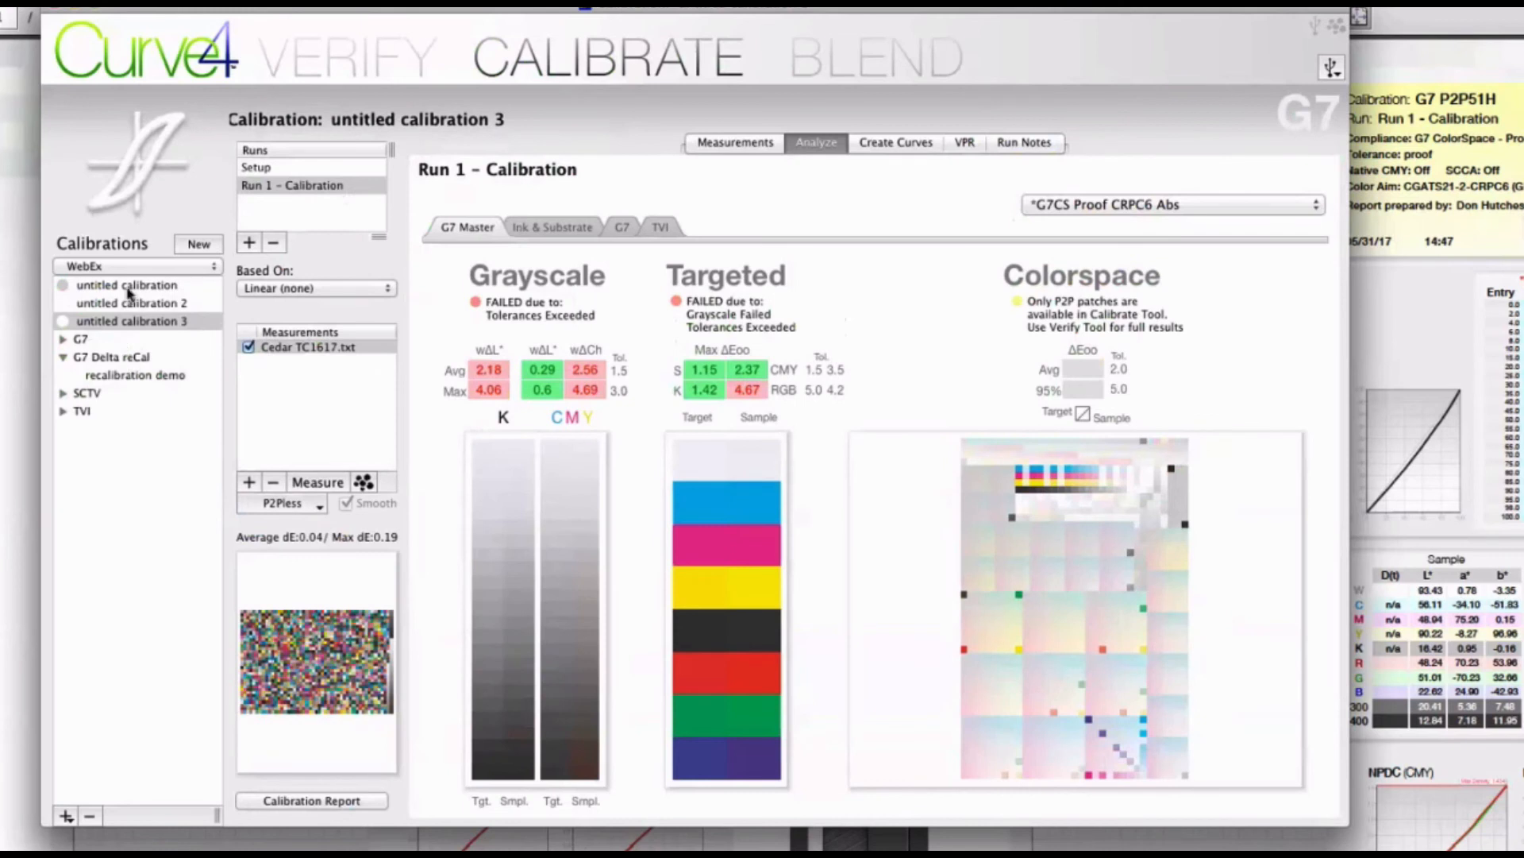
pyautogui.click(63, 339)
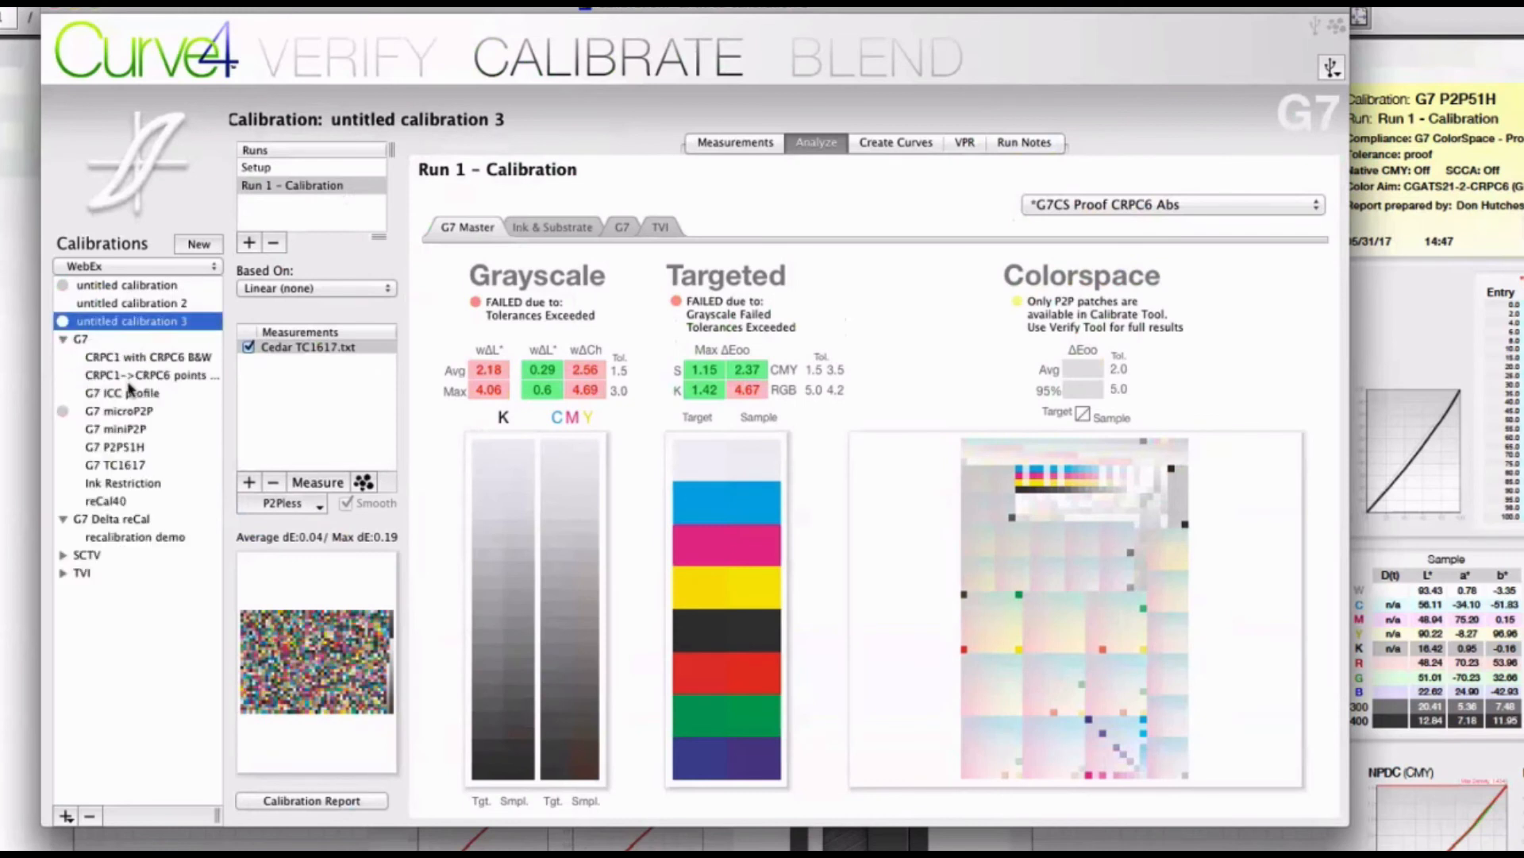
pyautogui.click(135, 432)
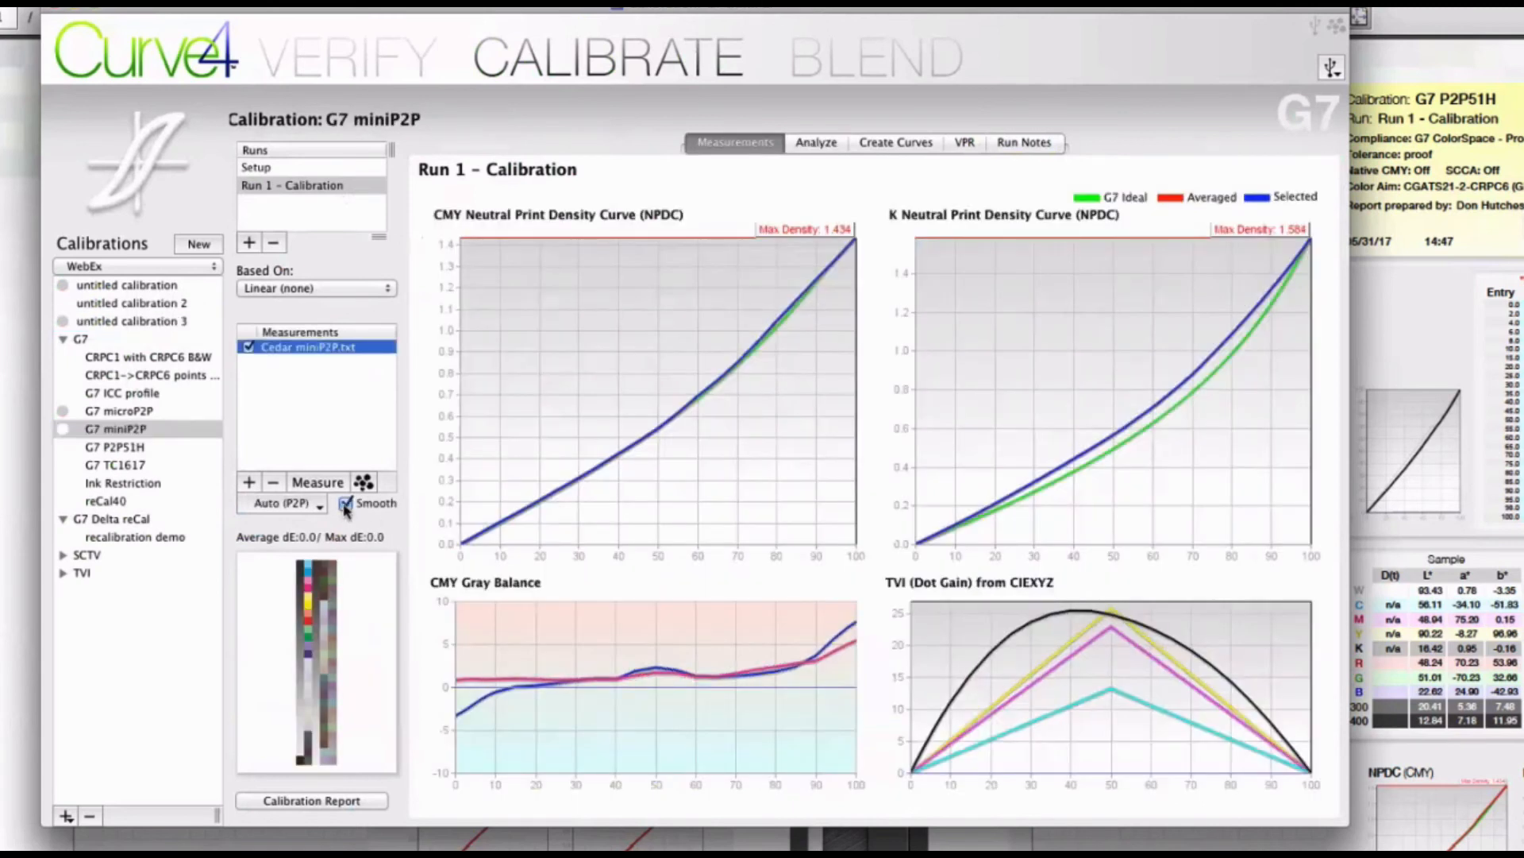
pyautogui.click(327, 403)
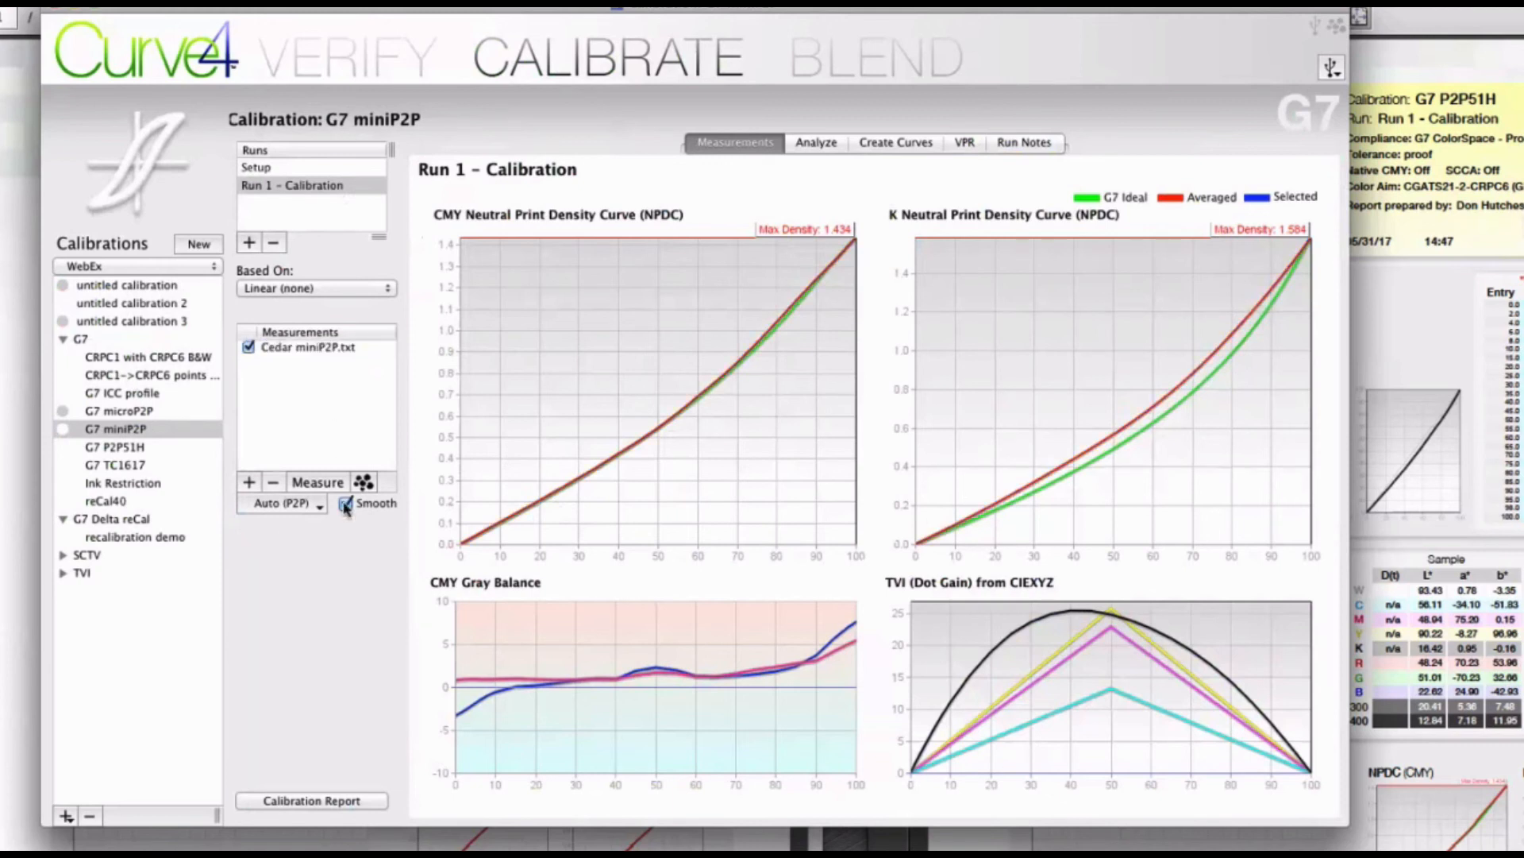
pyautogui.click(346, 505)
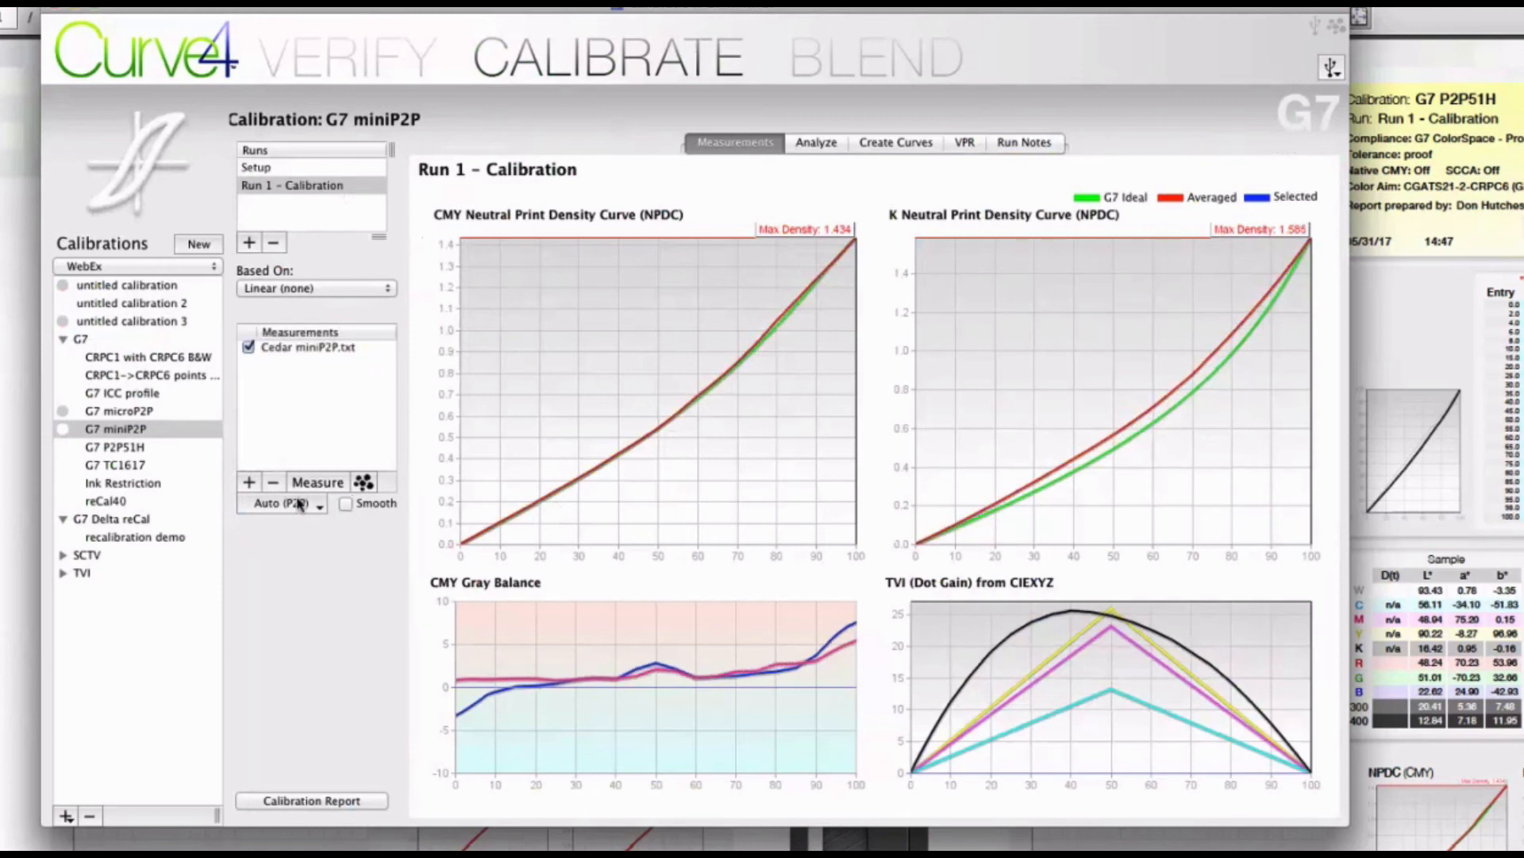
# Open the G7 P2P51H calibration's measurement graphs and enable smoothing
pyautogui.click(141, 449)
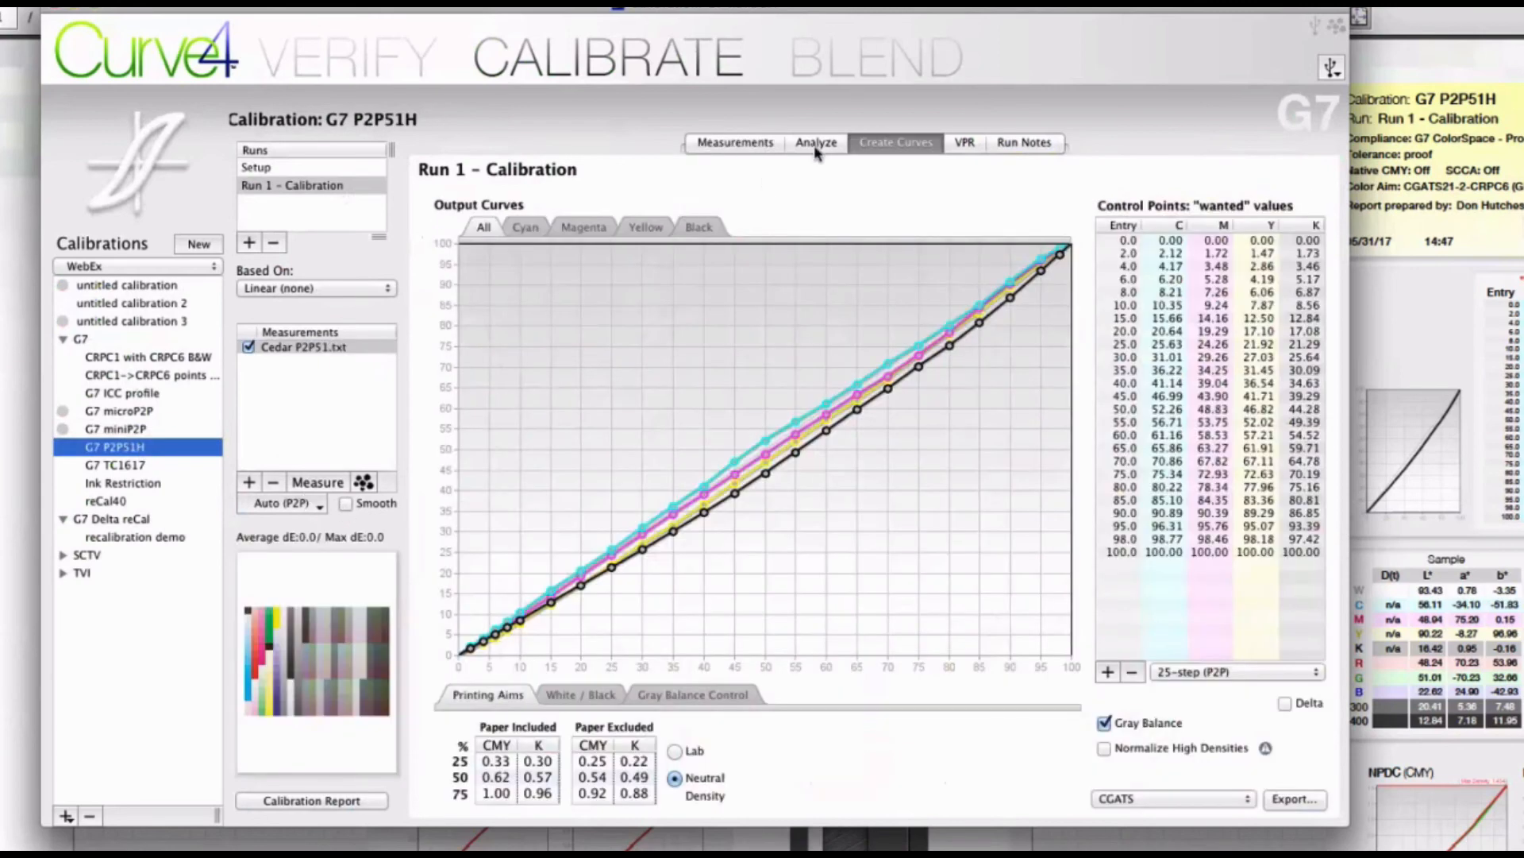
pyautogui.click(735, 143)
pyautogui.click(346, 505)
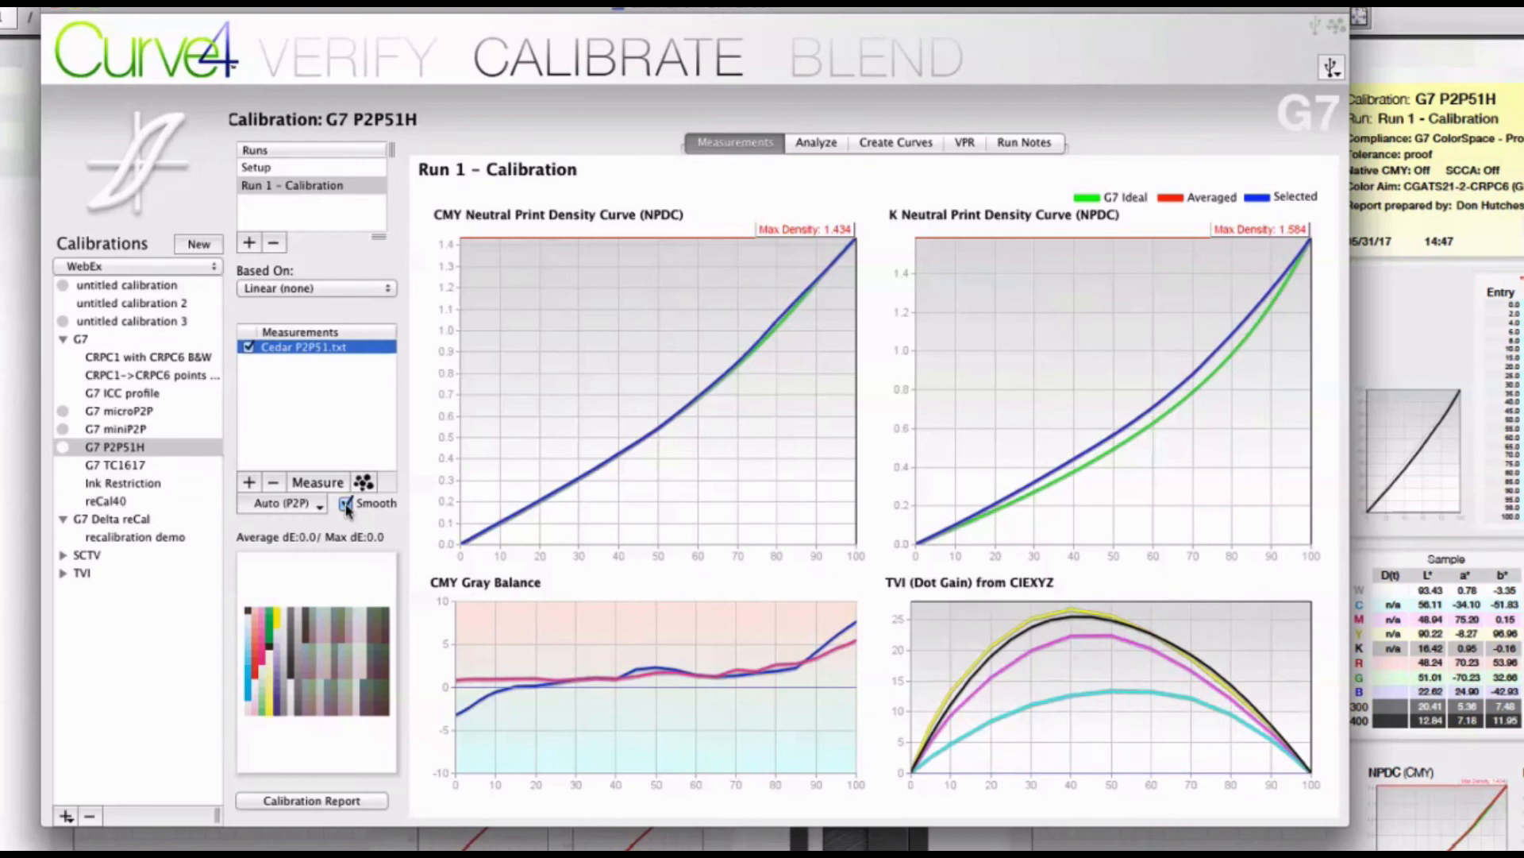
pyautogui.click(284, 421)
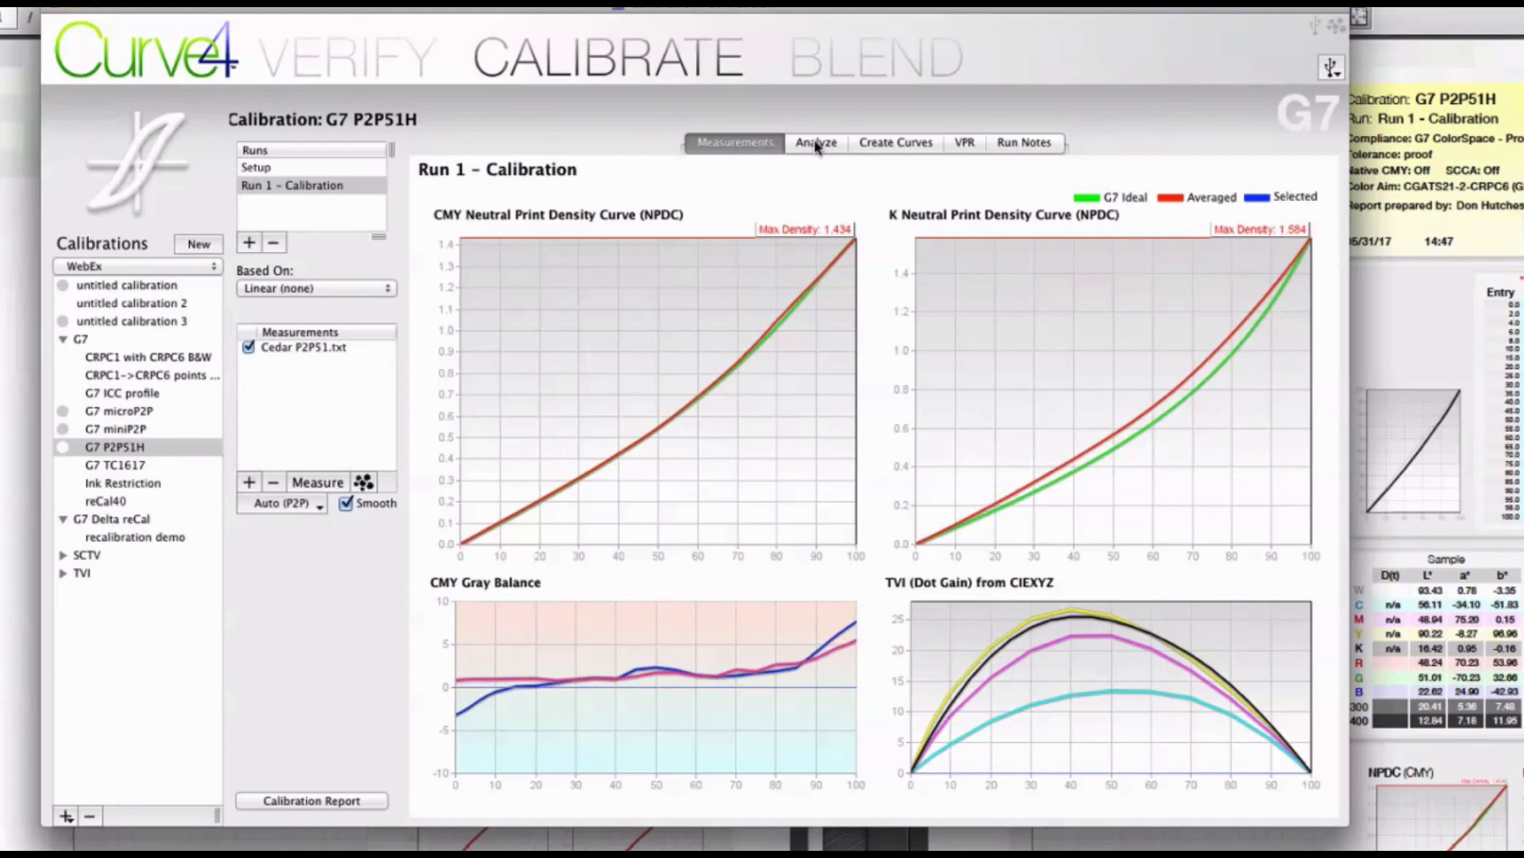
# Inspect the Maxwell ColorSet import for the G7 P2P51H calibration and the Epson GRACoL verification, cancelling each sign-in
pyautogui.click(363, 482)
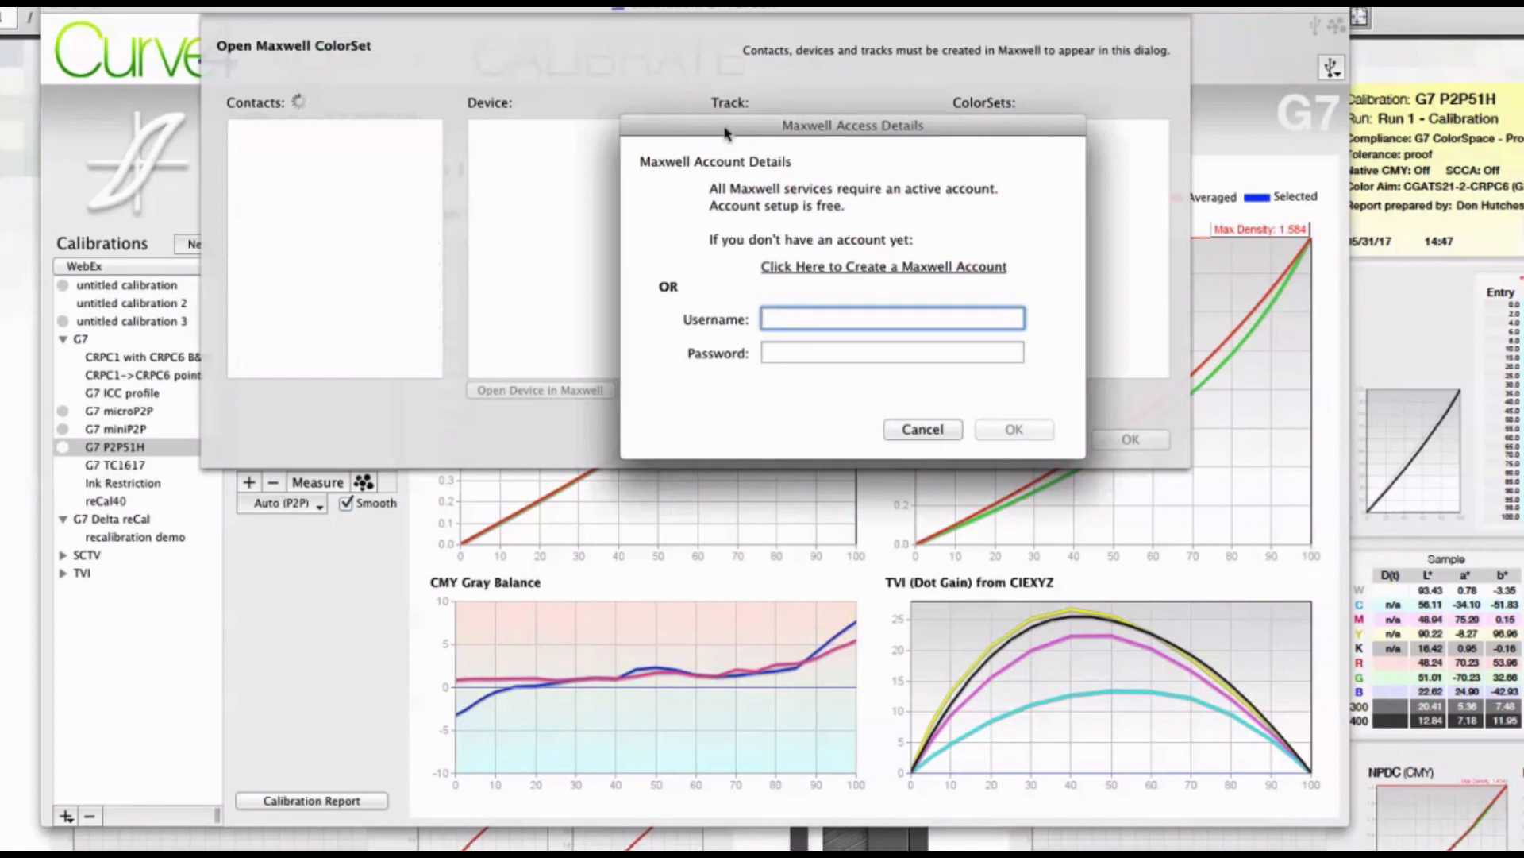
pyautogui.moveTo(725, 134); pyautogui.dragTo(878, 530)
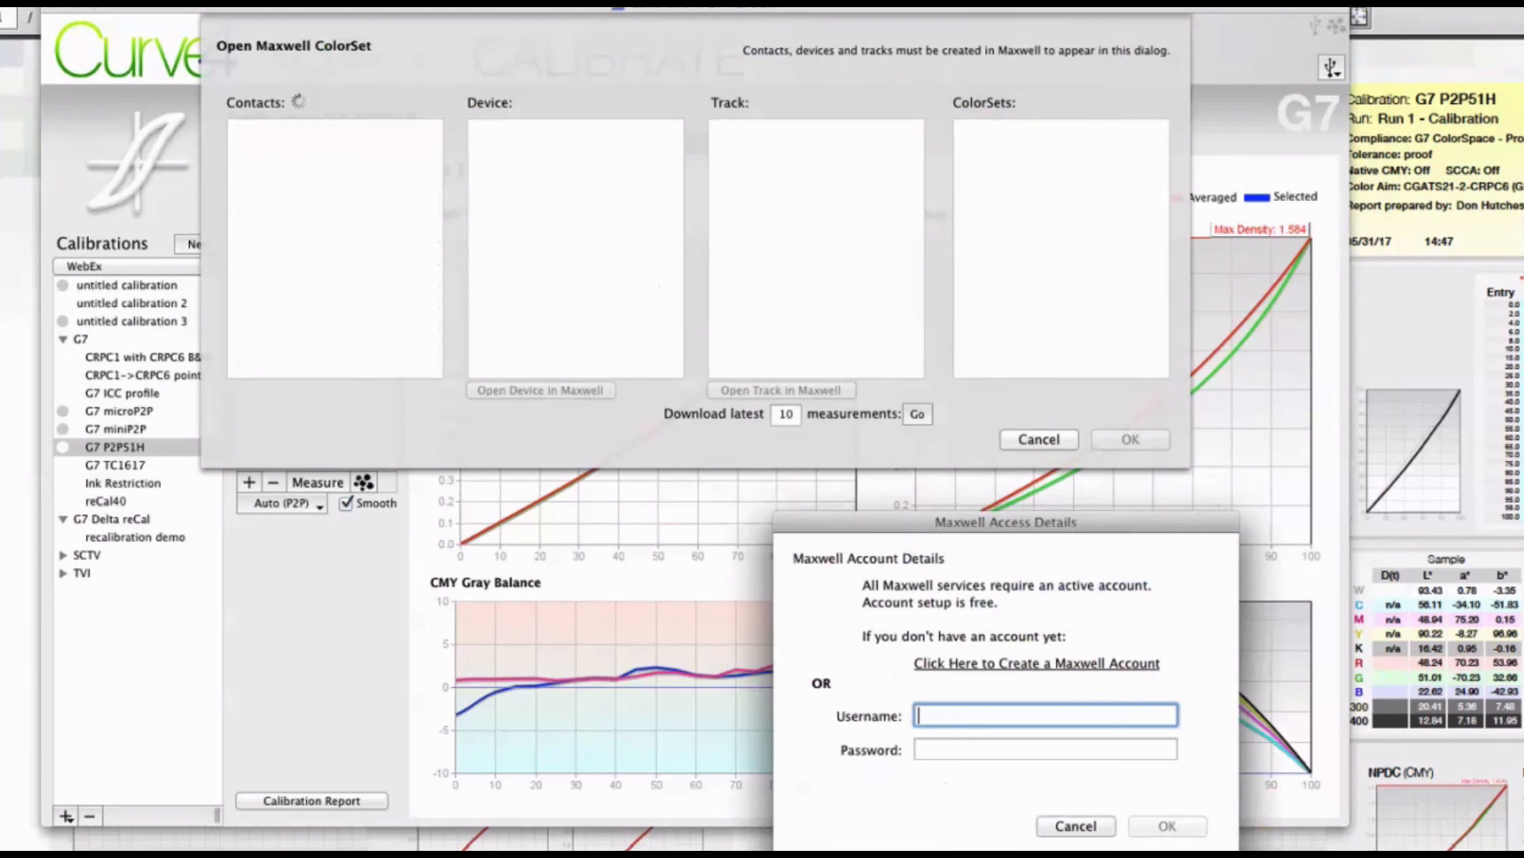
pyautogui.click(1077, 827)
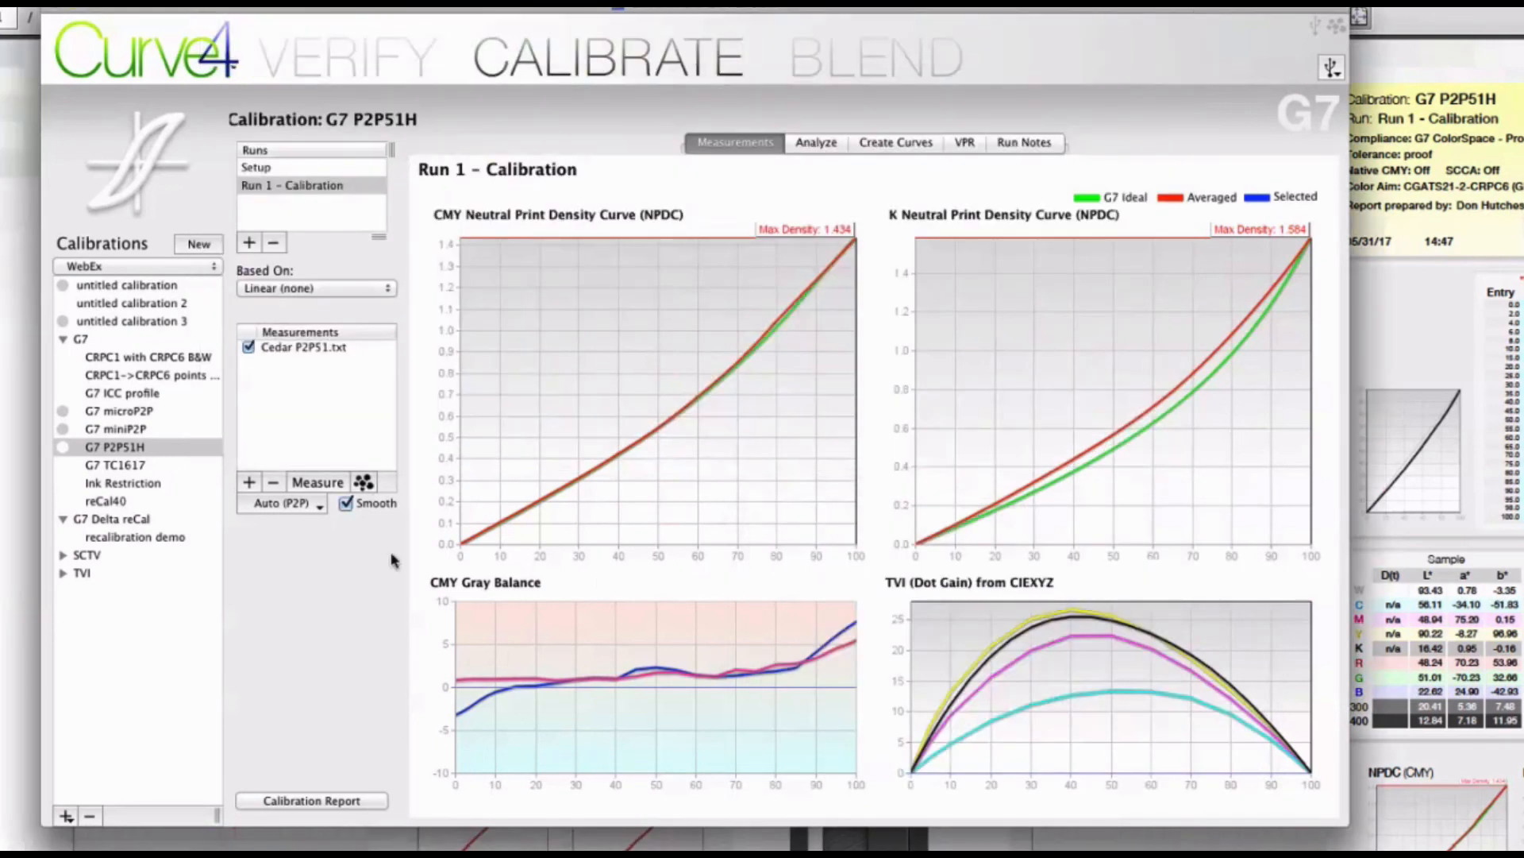
pyautogui.click(380, 66)
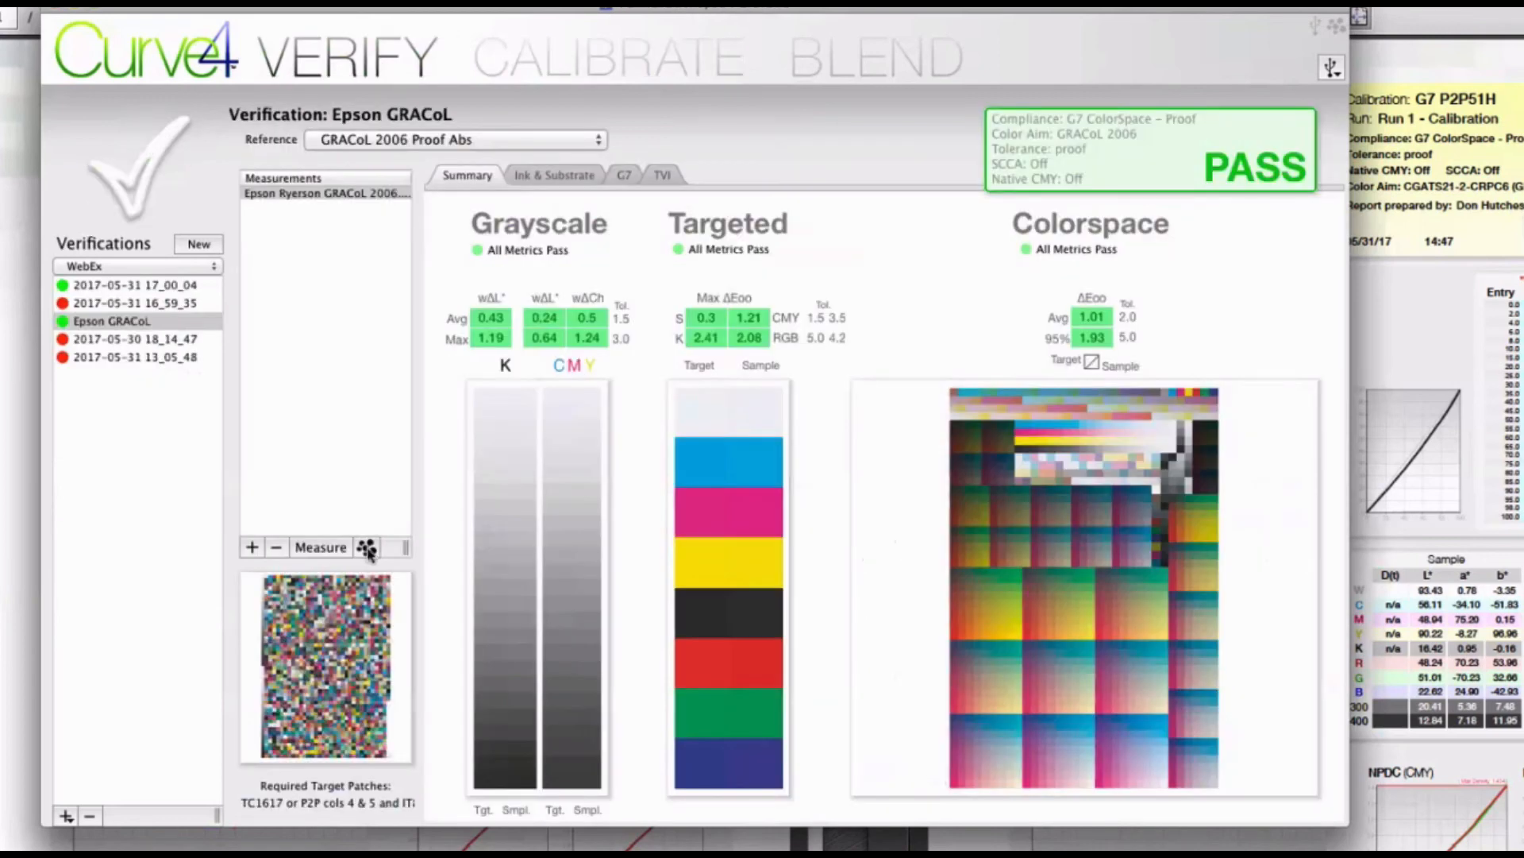
pyautogui.click(366, 548)
pyautogui.click(919, 429)
# Inspect the Maxwell ColorSet import and upload options for the untitled blend, cancelling both account sign-ins
pyautogui.click(877, 59)
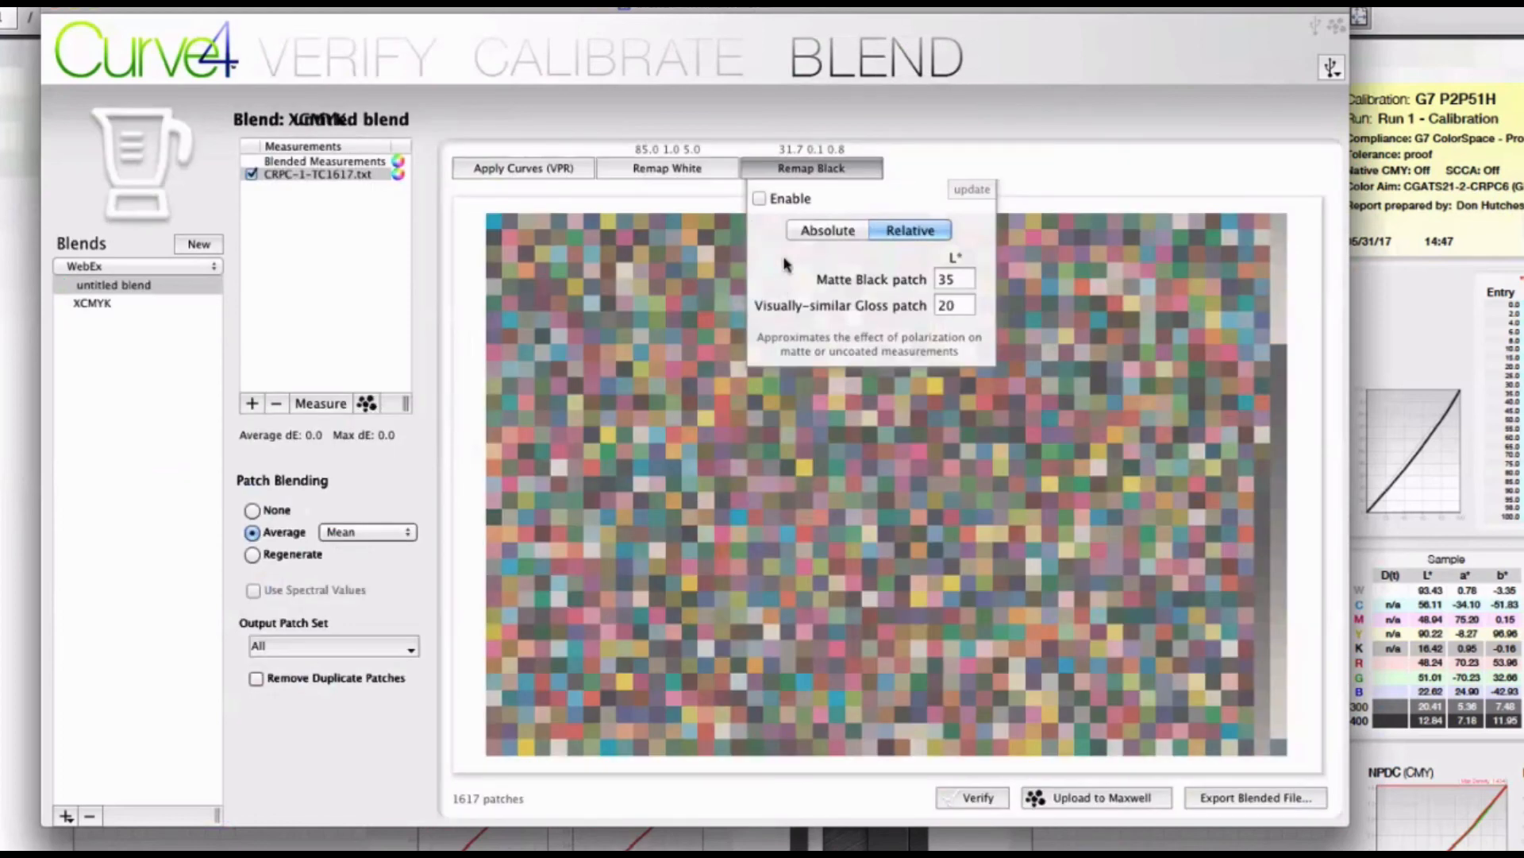
pyautogui.click(800, 172)
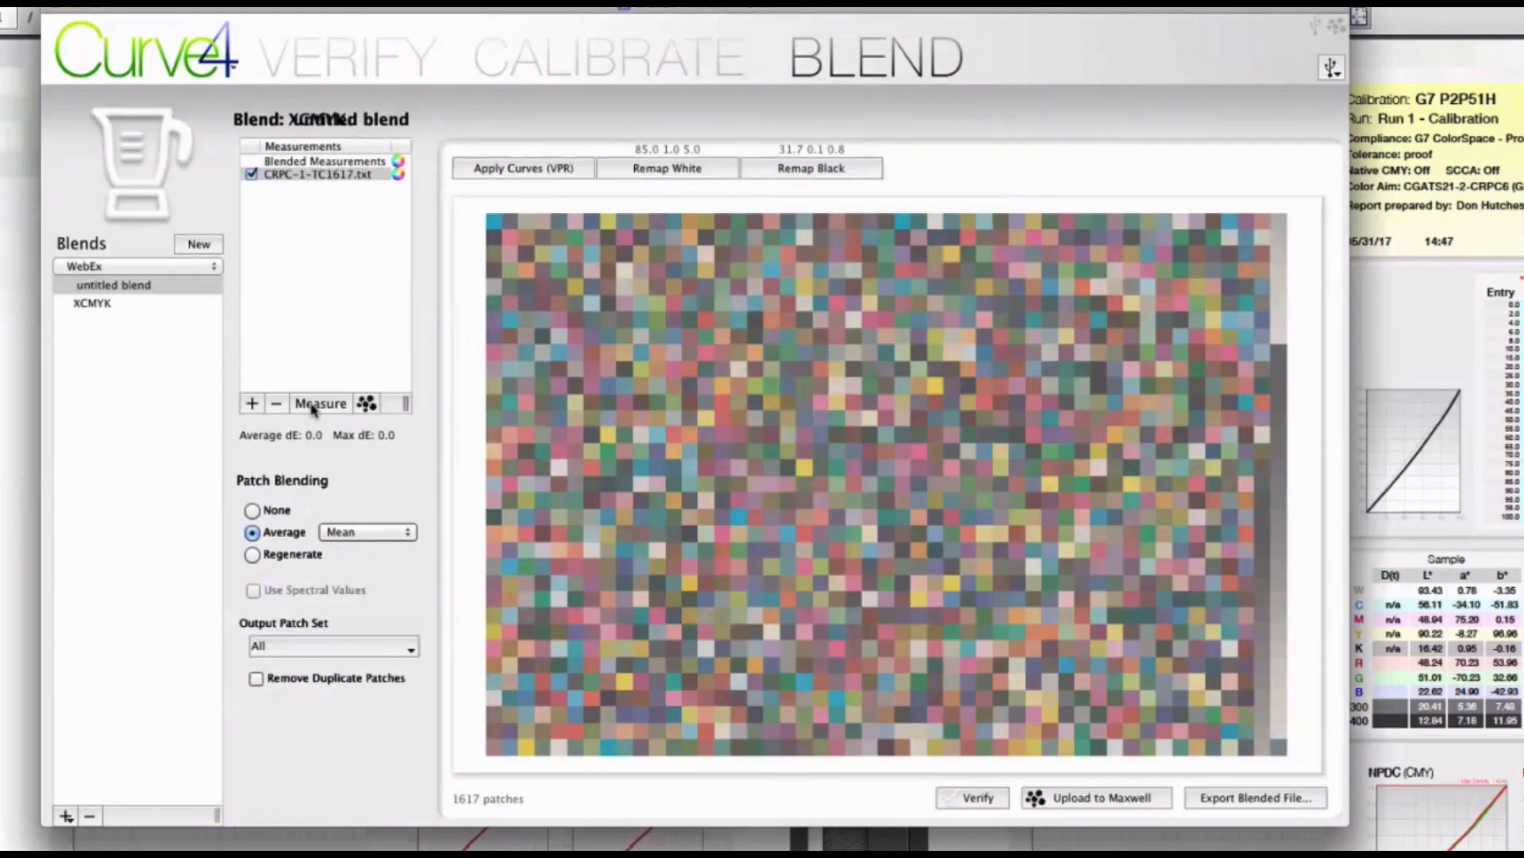
pyautogui.click(366, 404)
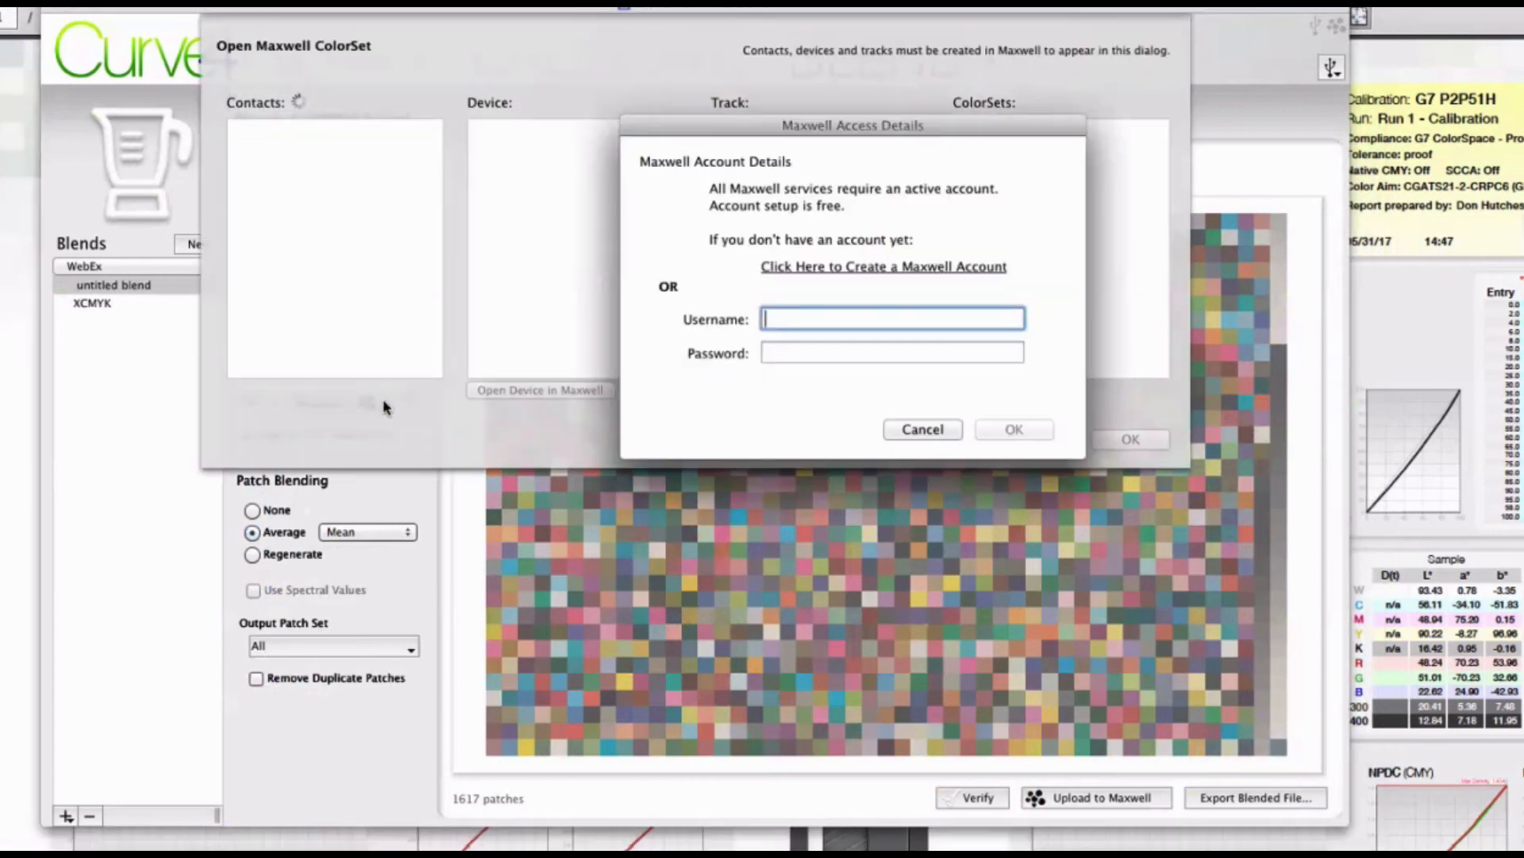
pyautogui.click(936, 430)
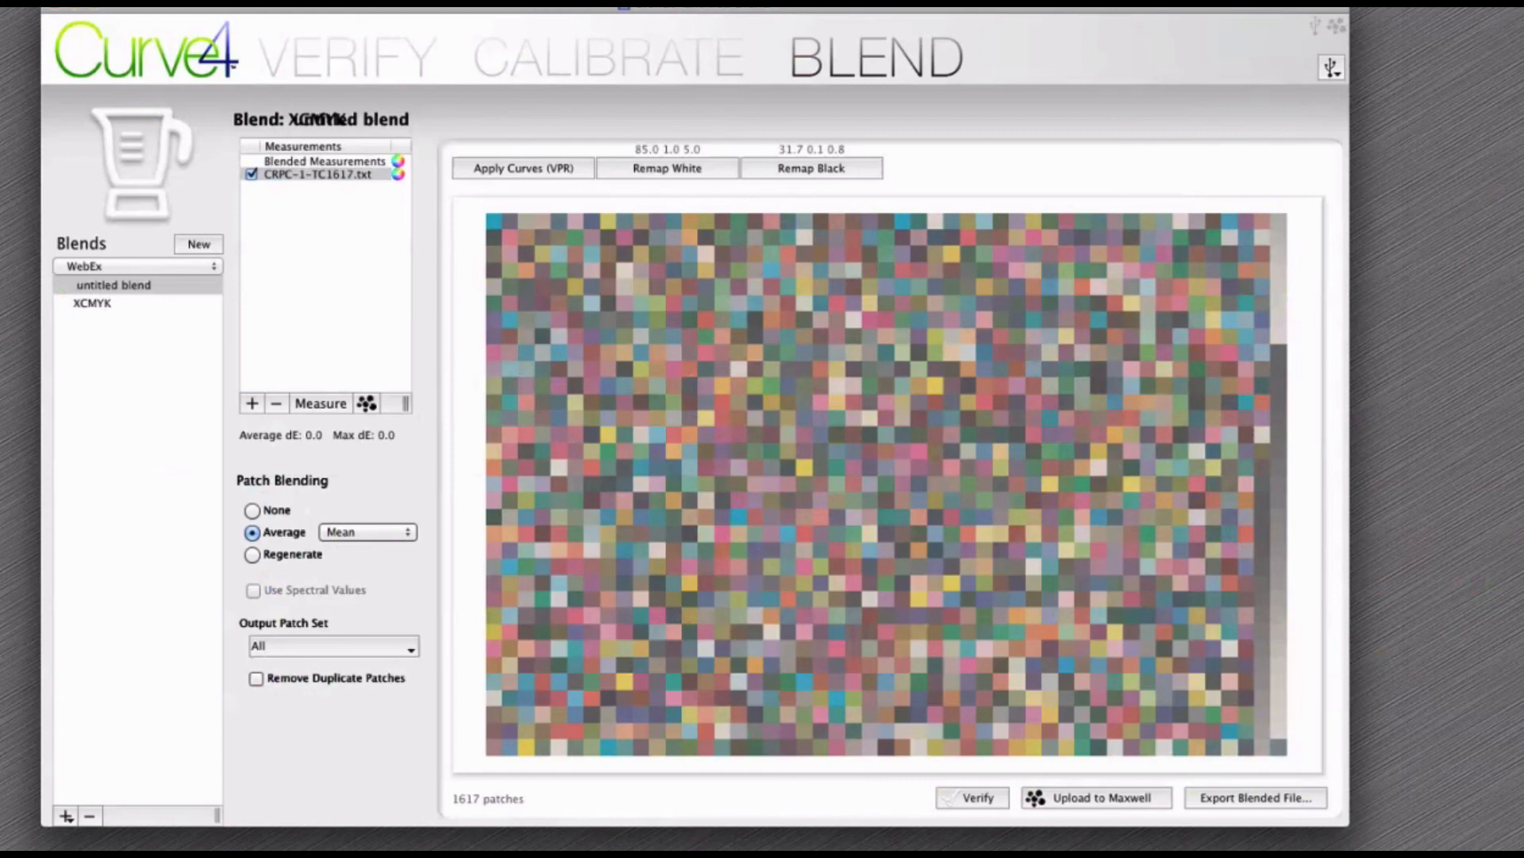
pyautogui.click(1065, 802)
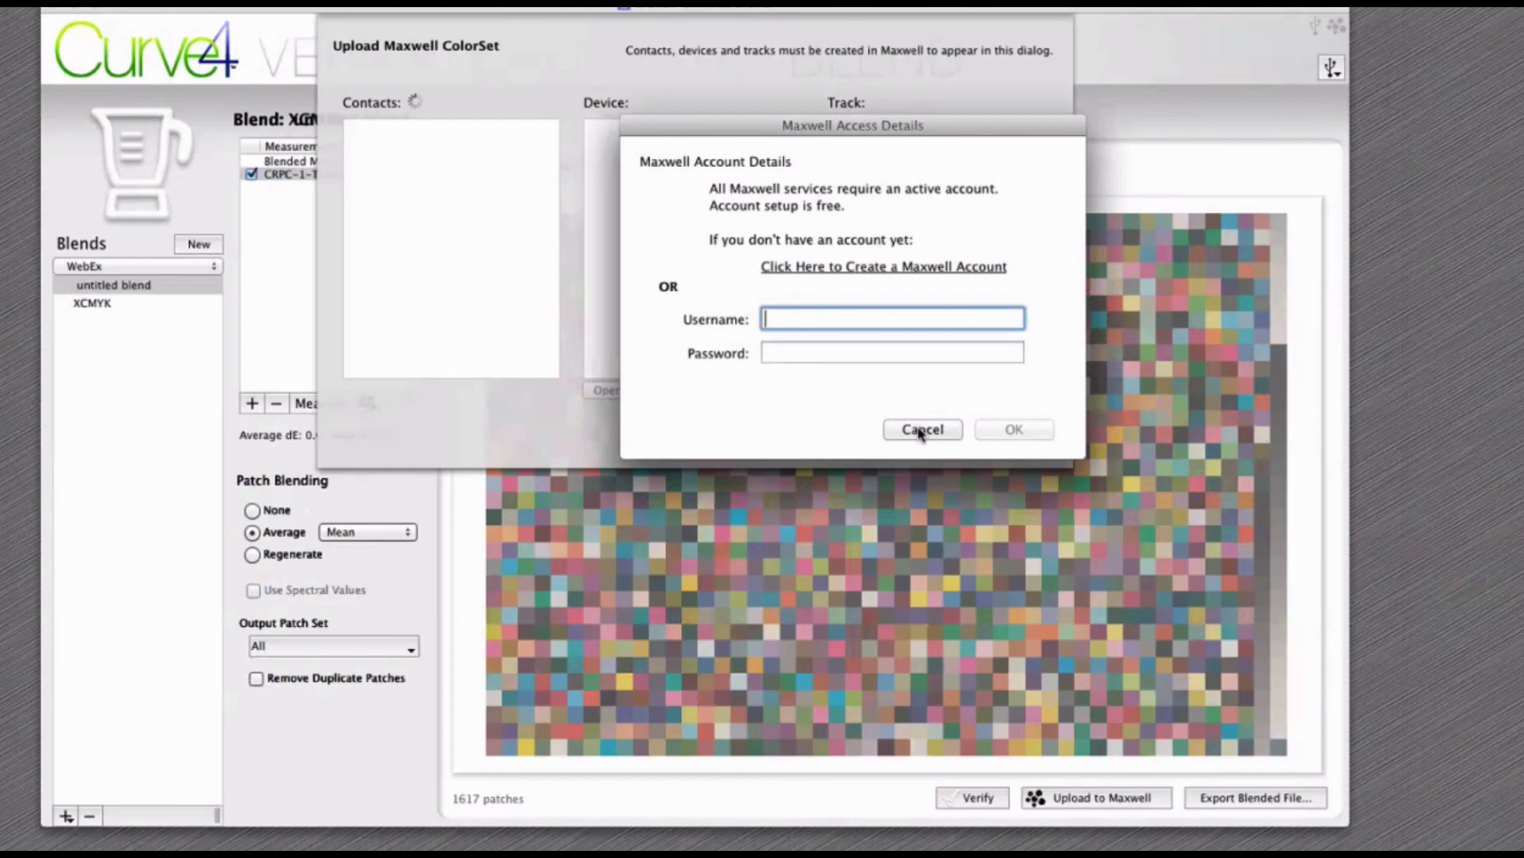
pyautogui.click(921, 430)
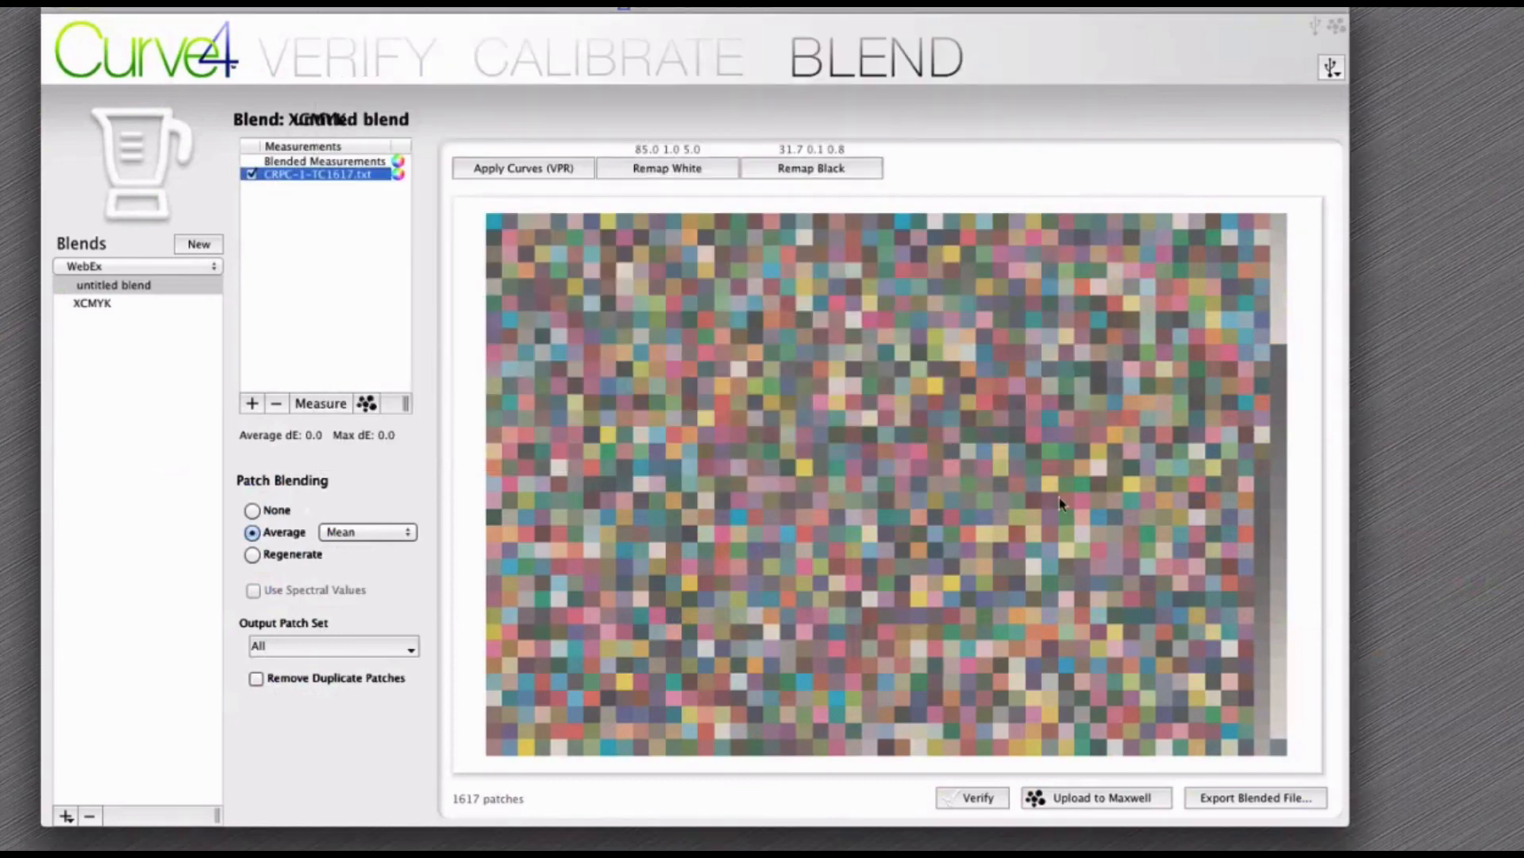
# Review the G7 P2P51H output curves' export formats and control point sets, keeping 25-step (P2P) and choosing TED as the format
pyautogui.click(549, 51)
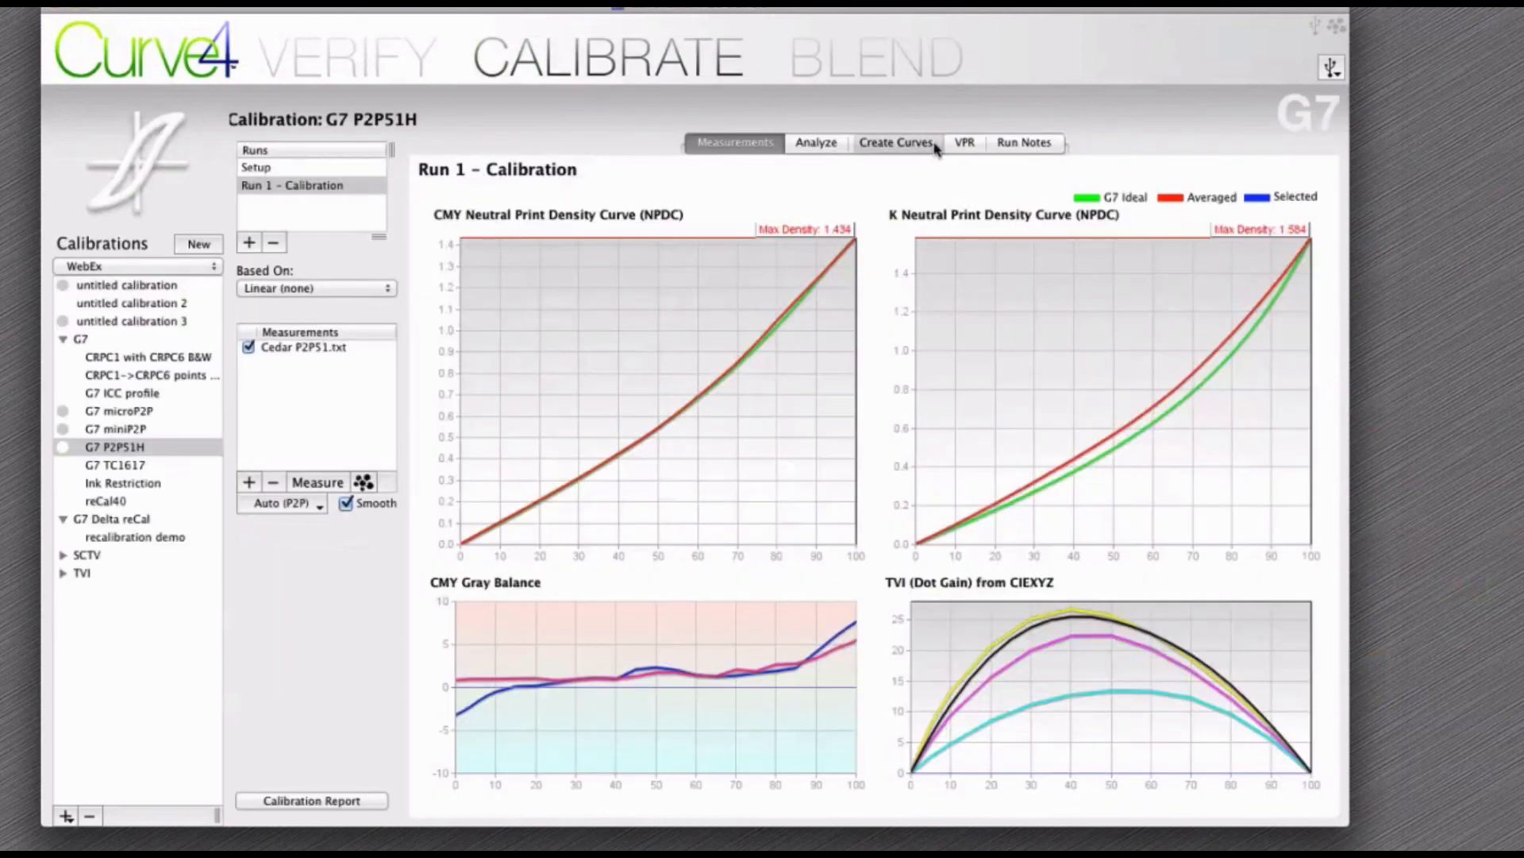
pyautogui.click(935, 148)
pyautogui.click(1142, 796)
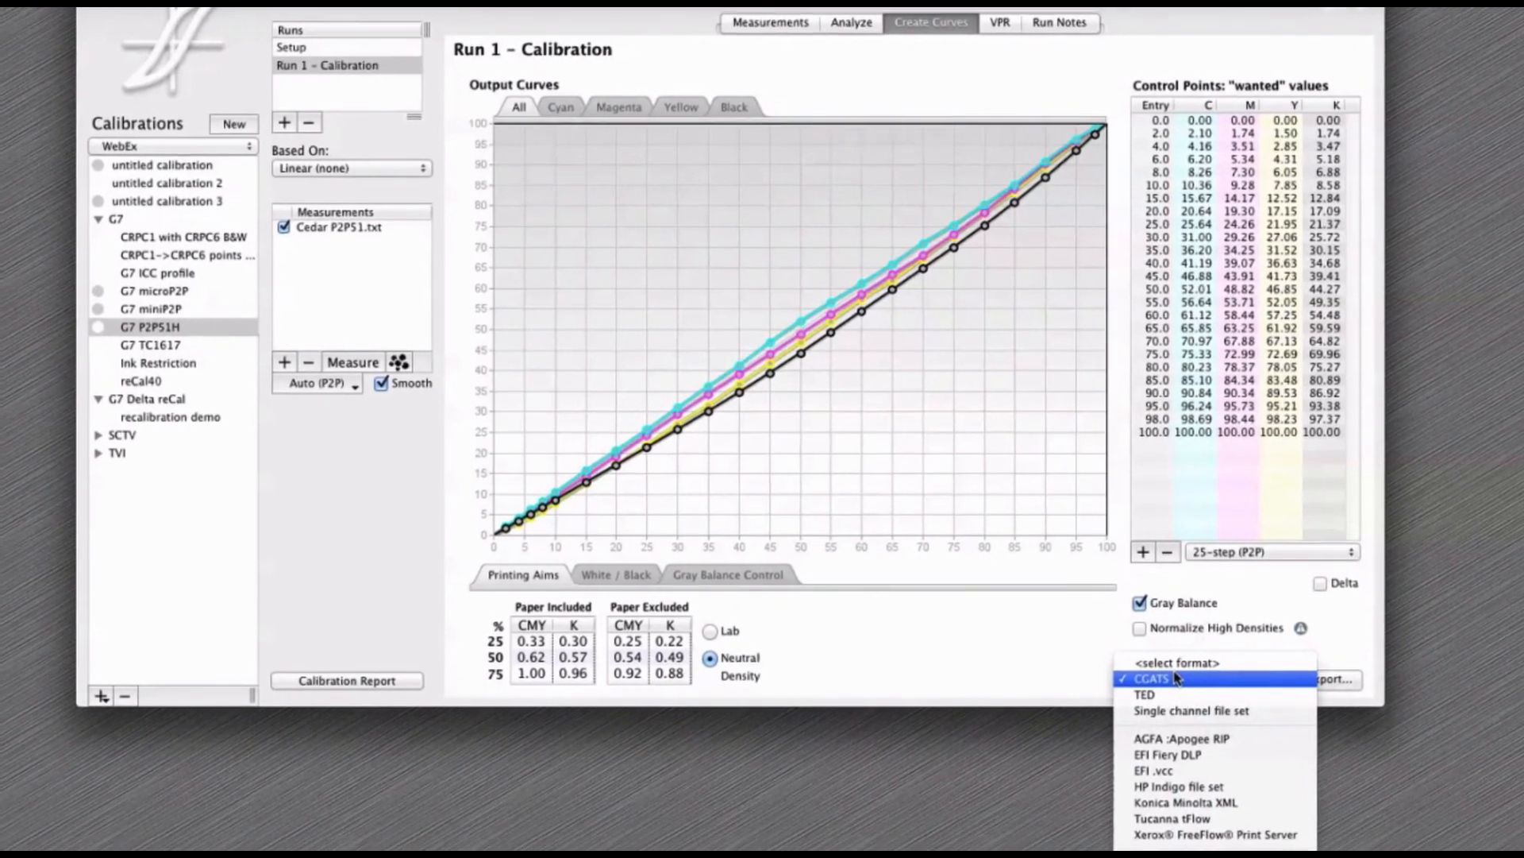
pyautogui.click(1177, 677)
pyautogui.click(1210, 556)
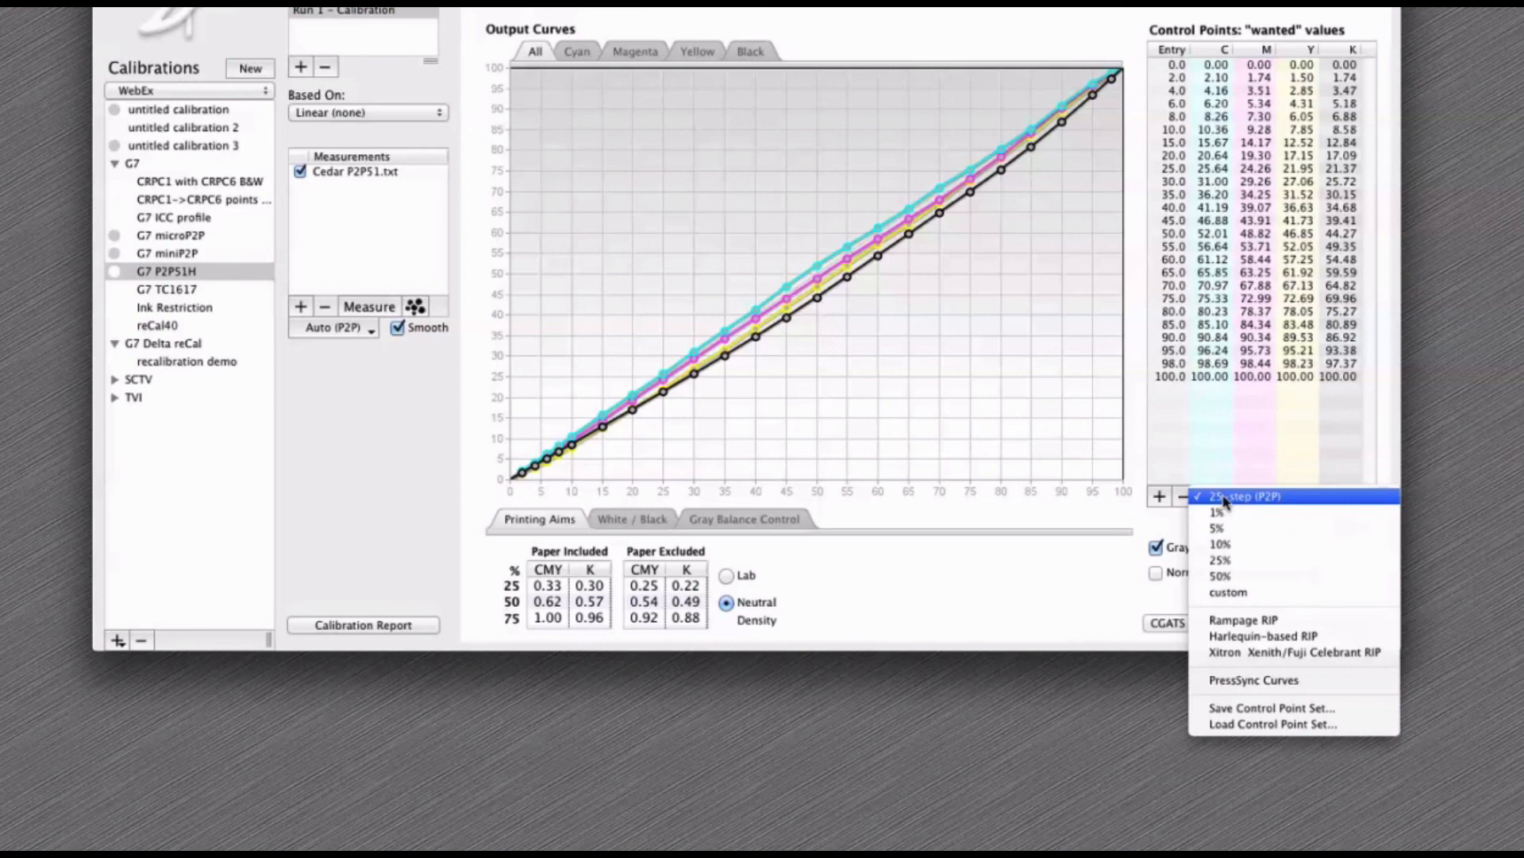
pyautogui.click(1225, 498)
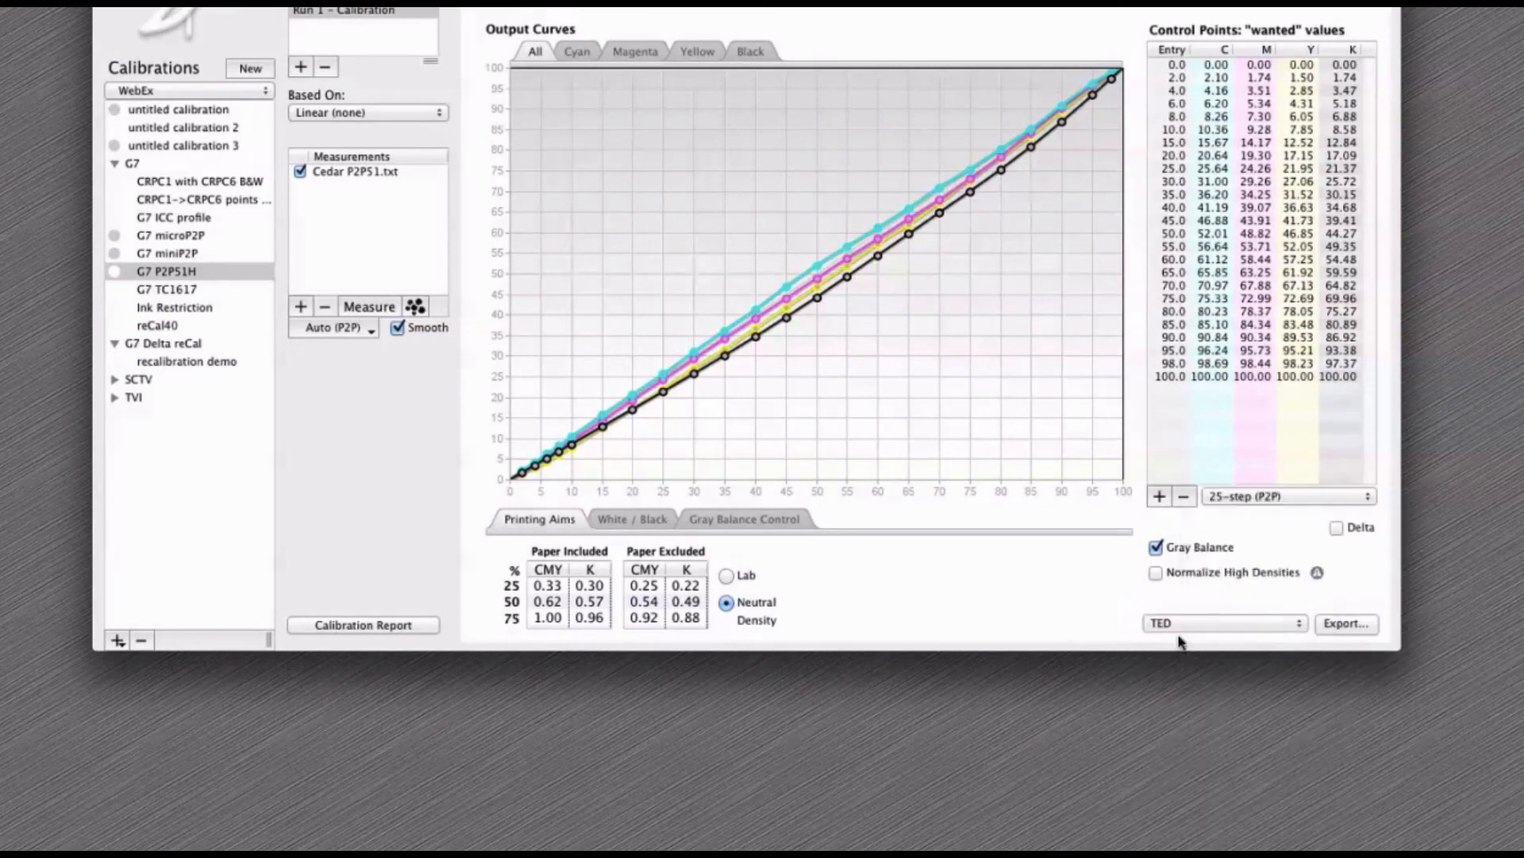
pyautogui.click(1230, 630)
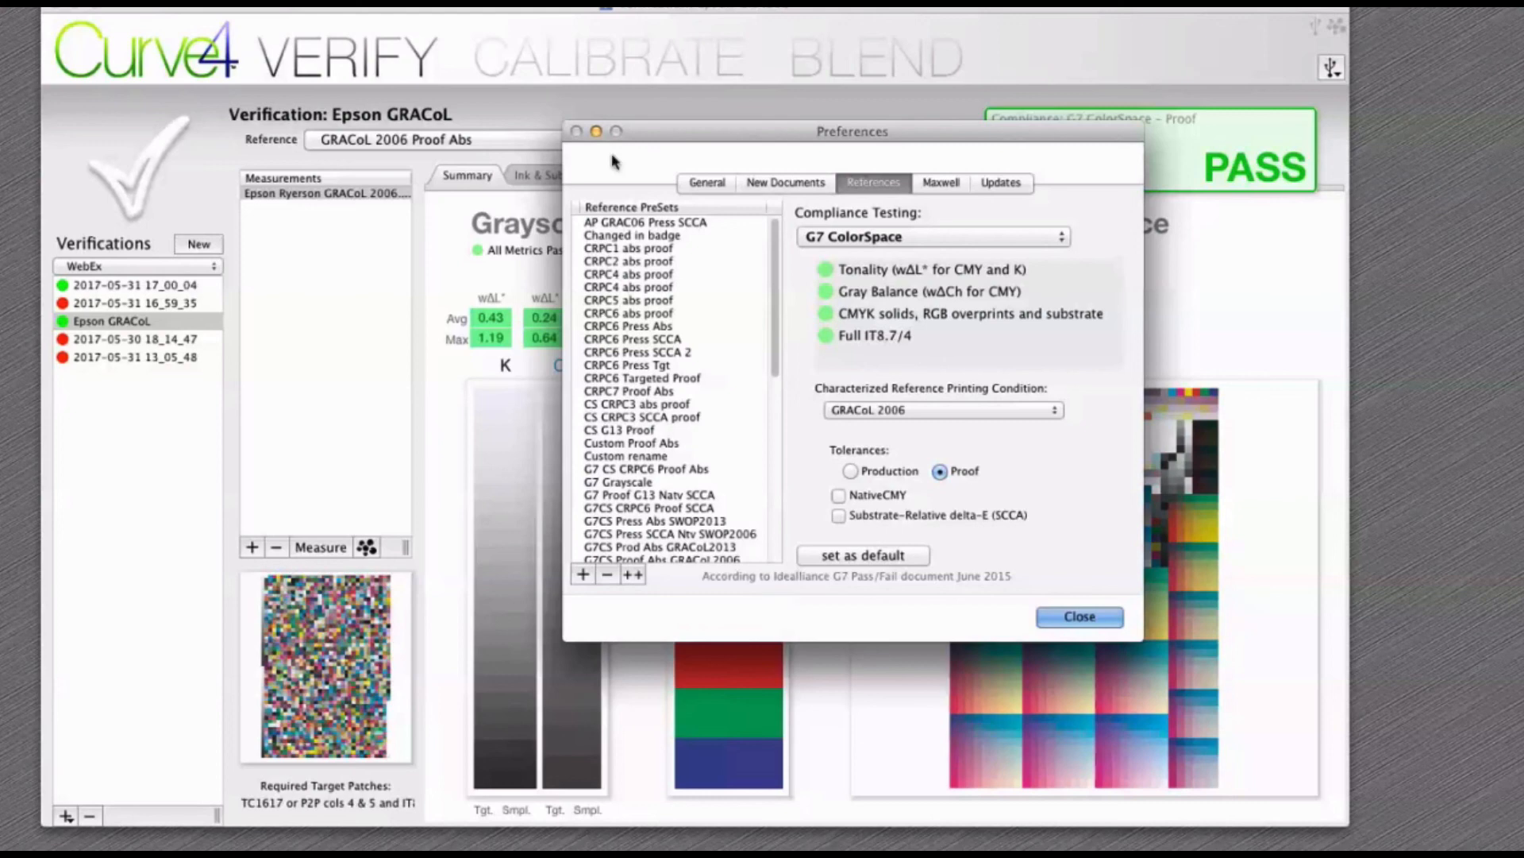
# Close the preferences and examine the compliance settings of the Epson GRACoL verification
pyautogui.press('Escape')
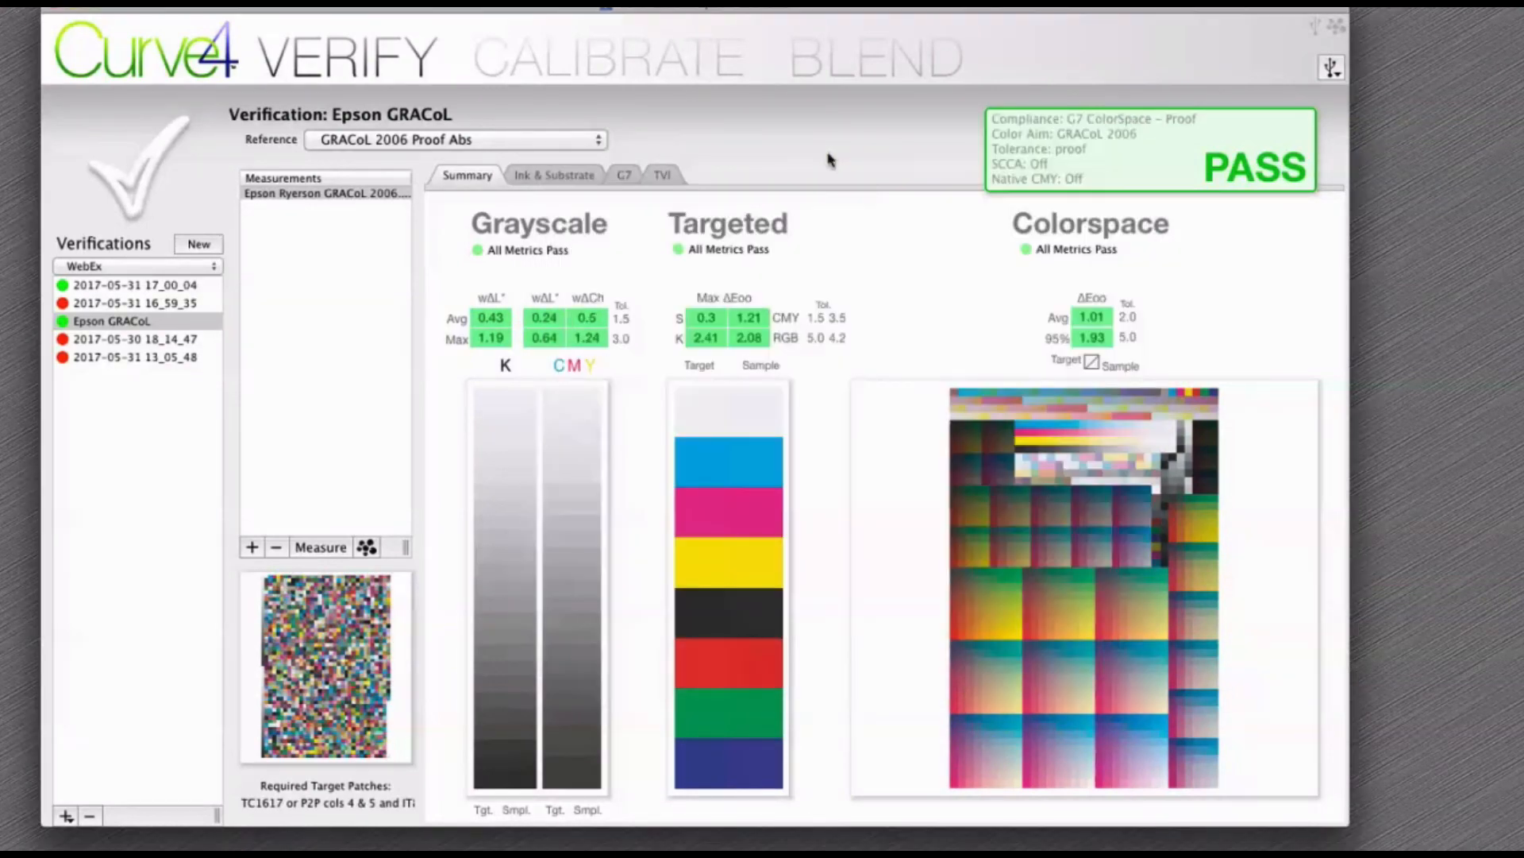
pyautogui.click(1310, 118)
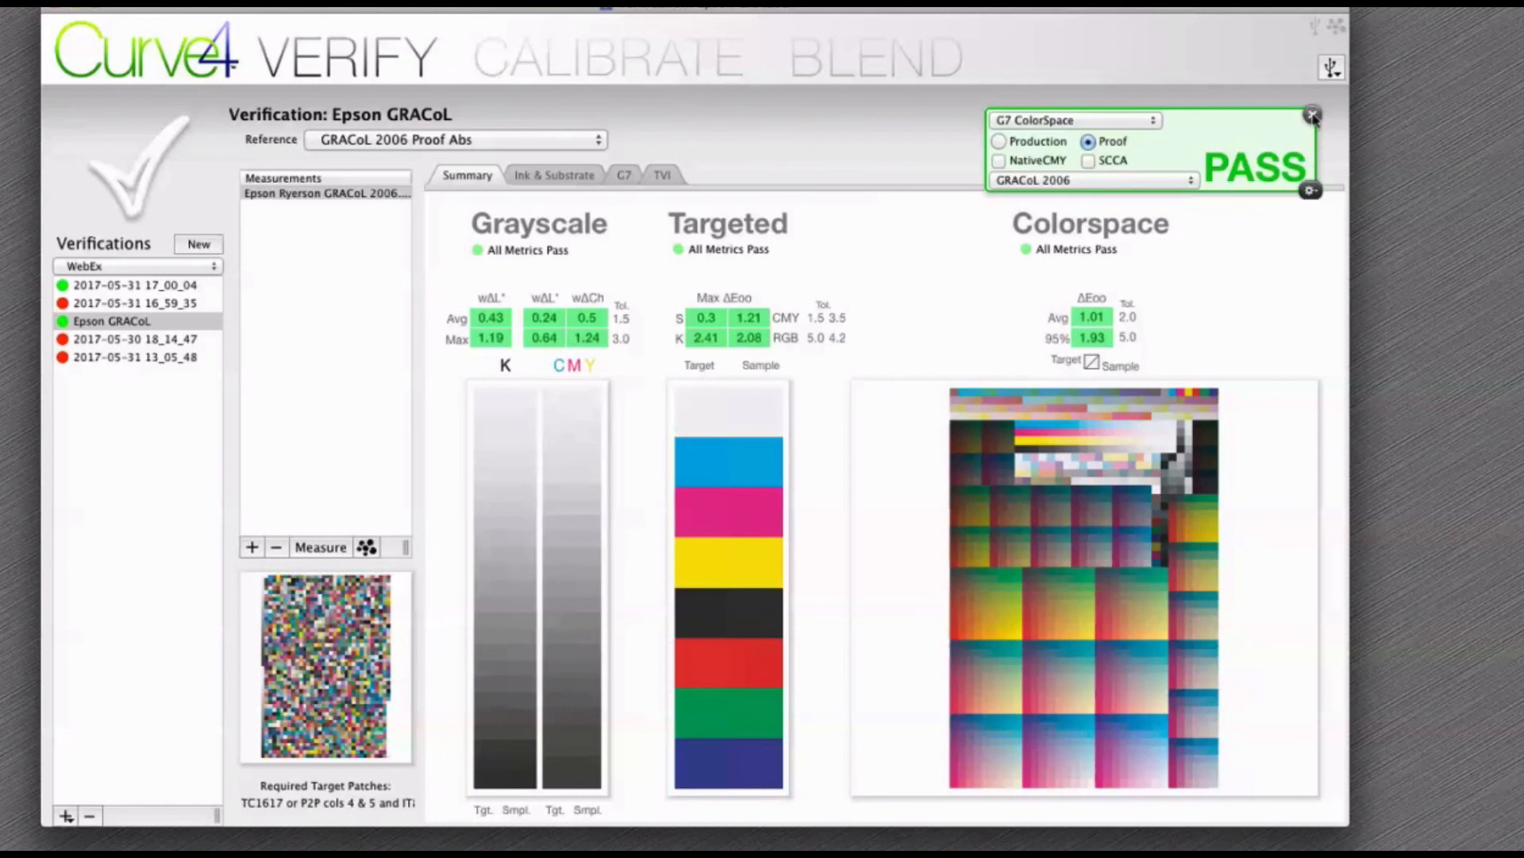
pyautogui.click(1311, 116)
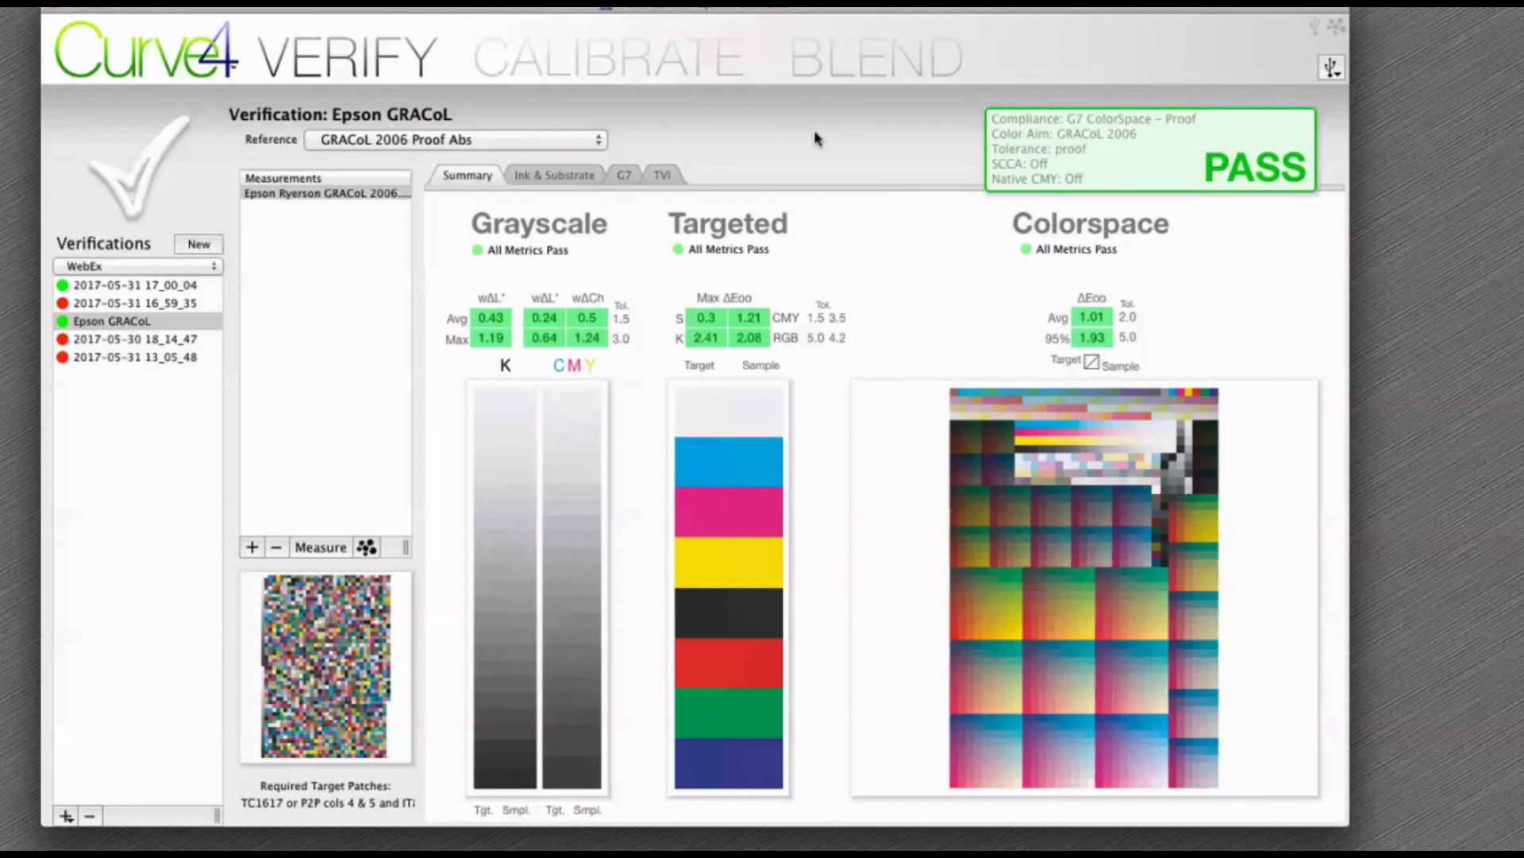
# Start measuring with the i1 Pro, review the available measurement targets, and open the folder holding the target files
pyautogui.click(332, 549)
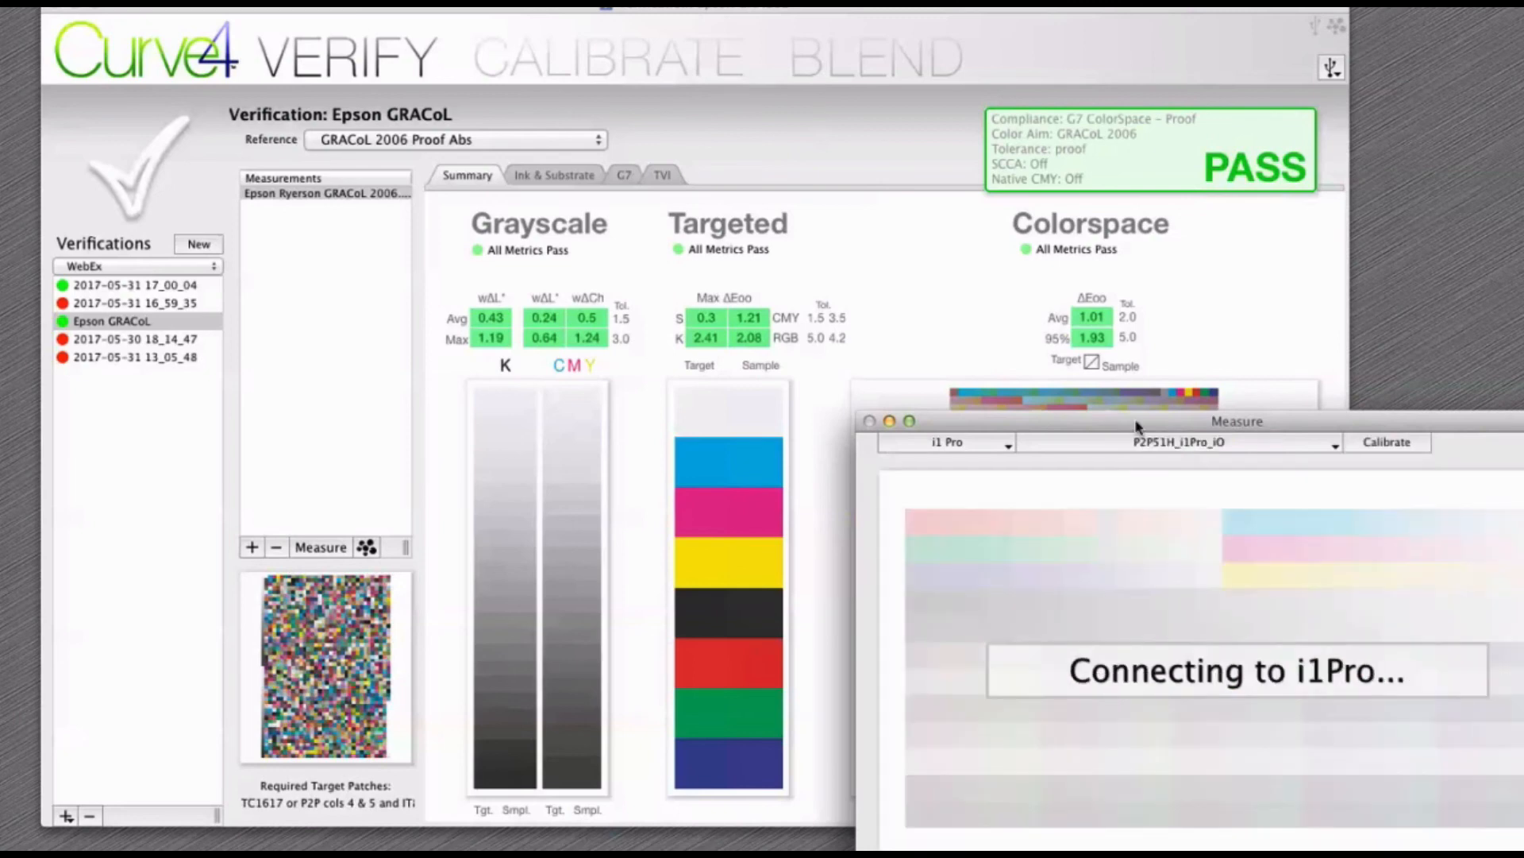
pyautogui.moveTo(1137, 426); pyautogui.dragTo(649, 106)
pyautogui.click(657, 122)
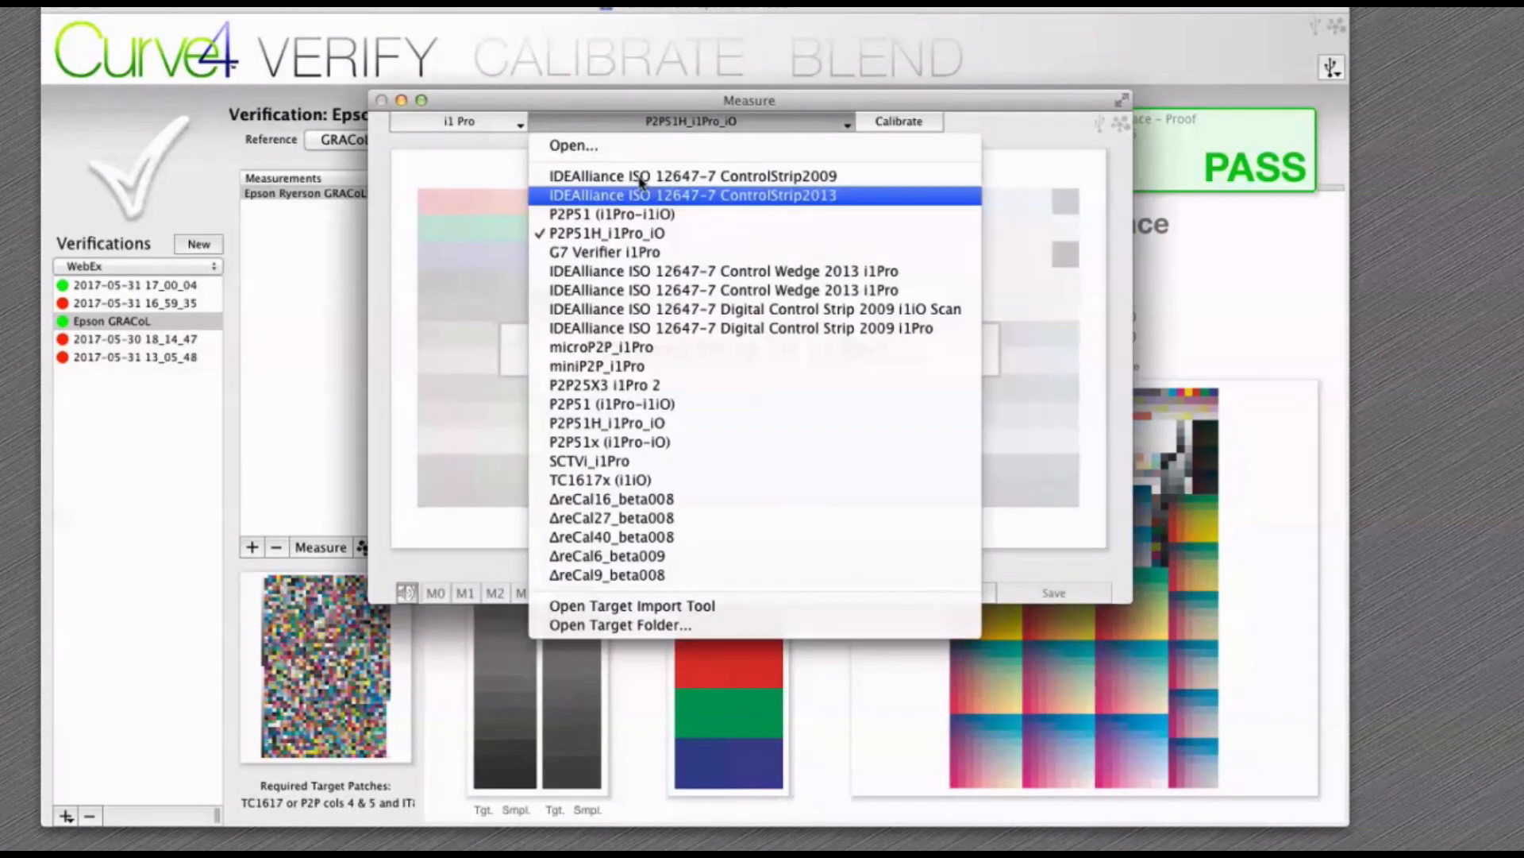
pyautogui.click(620, 626)
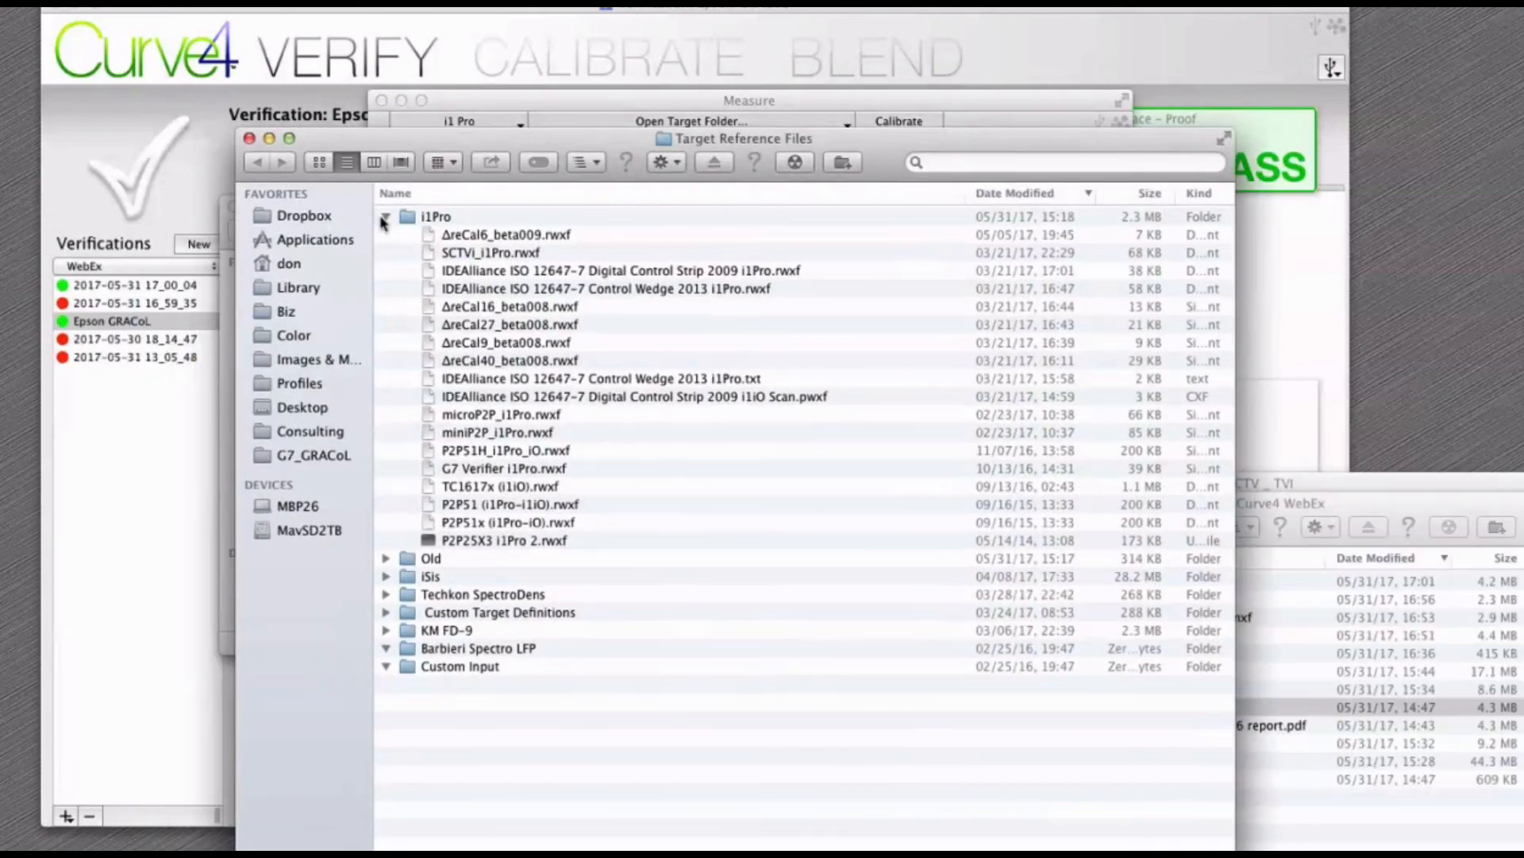
# Look through the i1Pro, iSis and KM FD-9 folders in Target Reference Files, collapse them, and close the Finder window
pyautogui.click(387, 577)
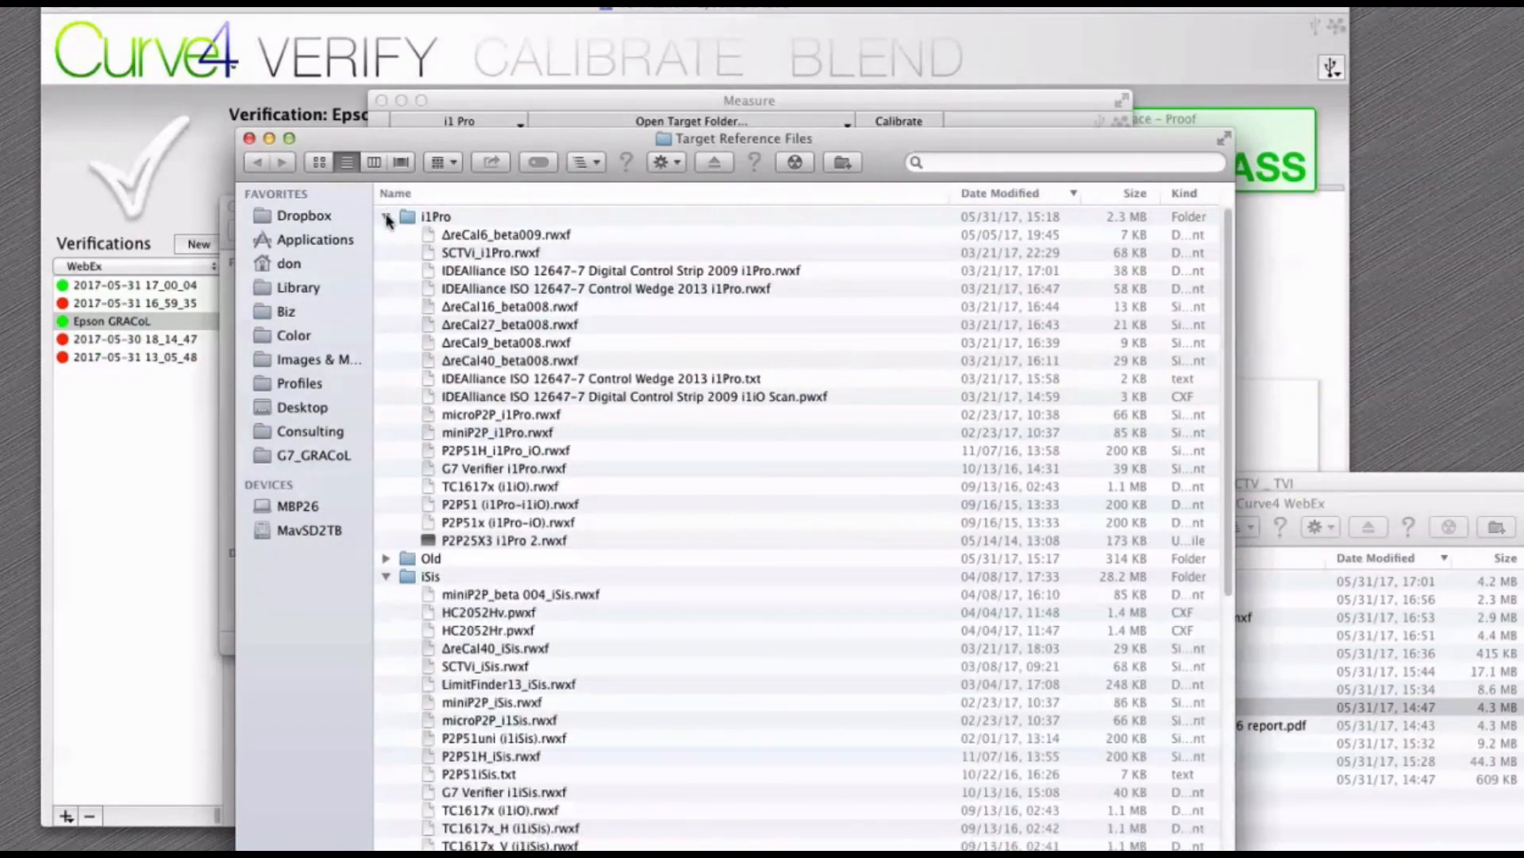
pyautogui.click(386, 217)
pyautogui.click(386, 253)
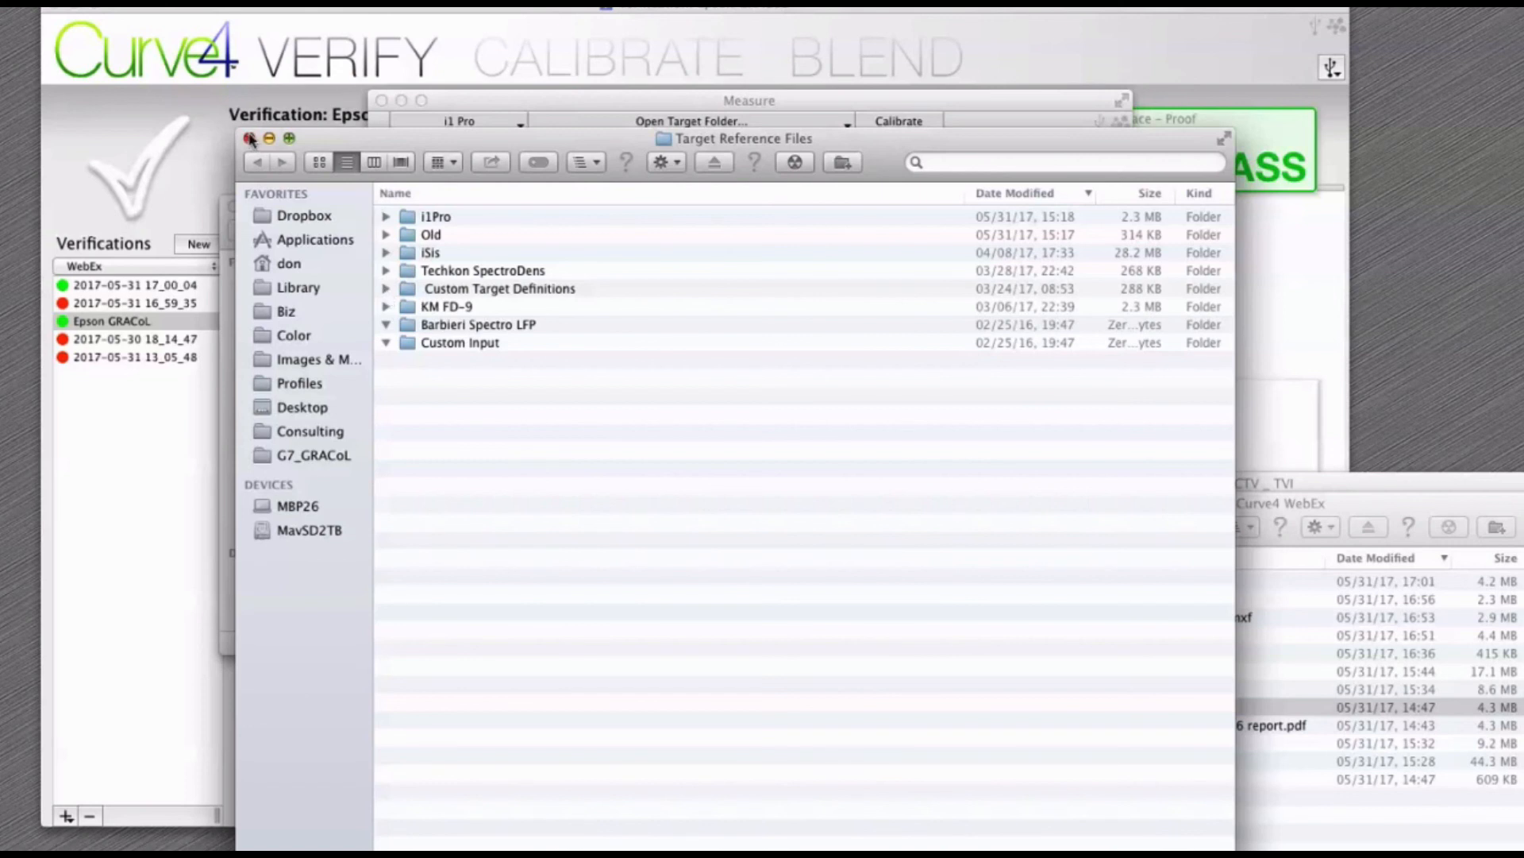
pyautogui.click(387, 307)
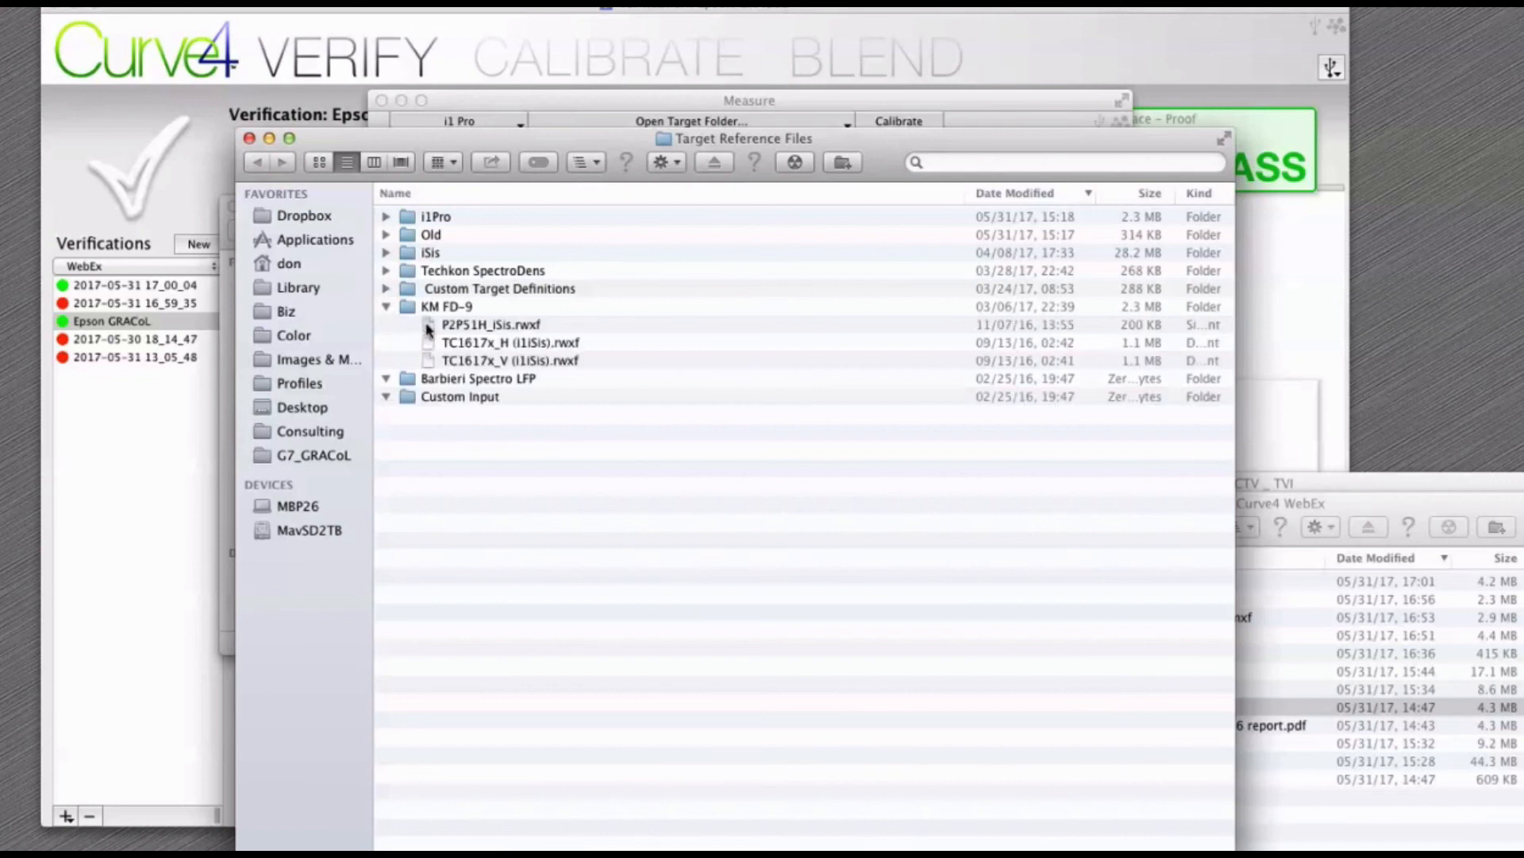
pyautogui.click(386, 306)
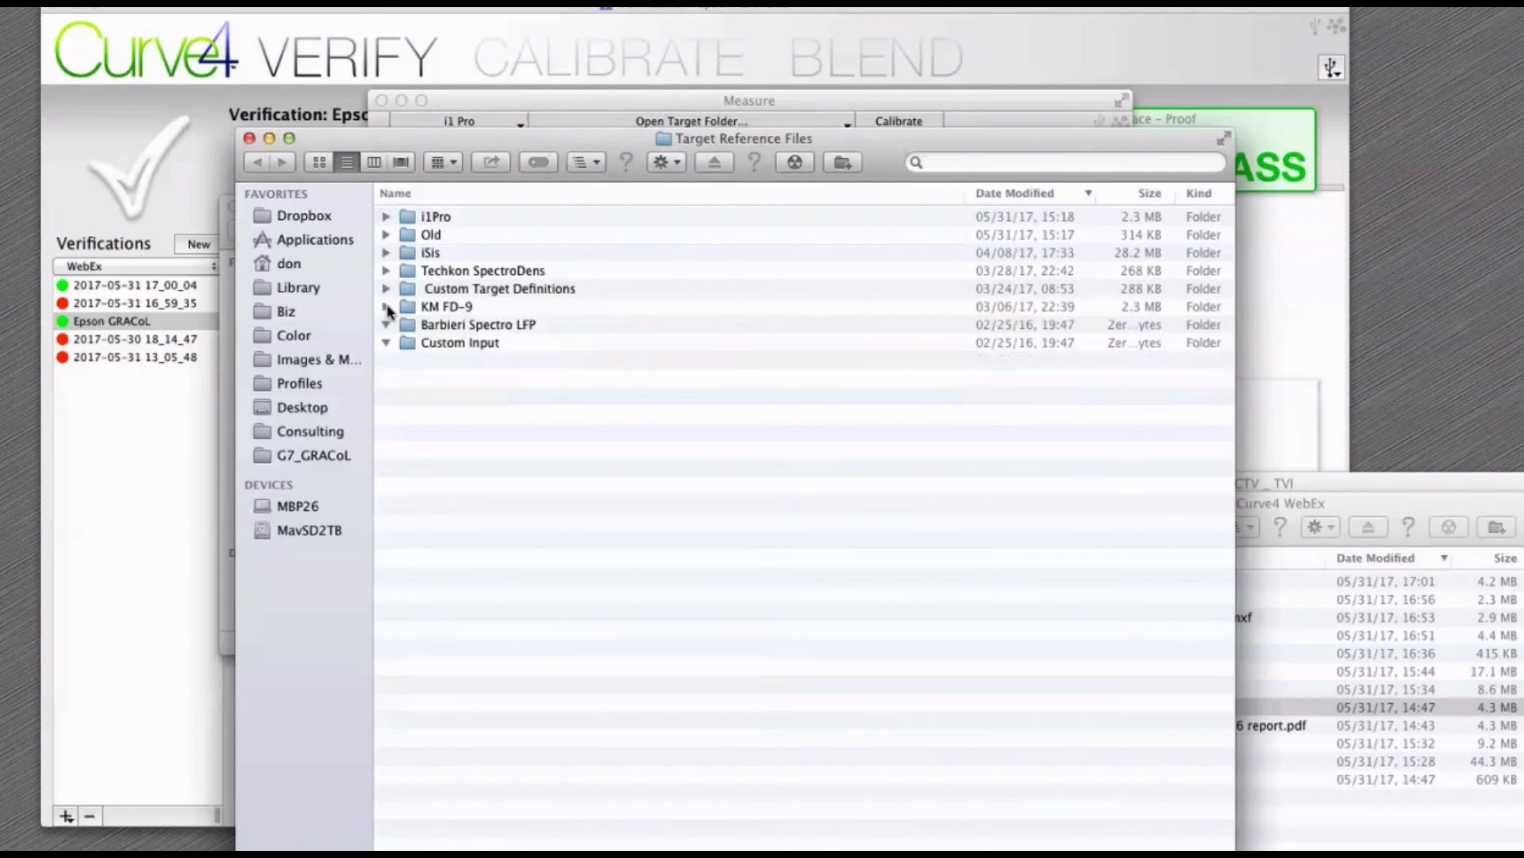
pyautogui.click(249, 139)
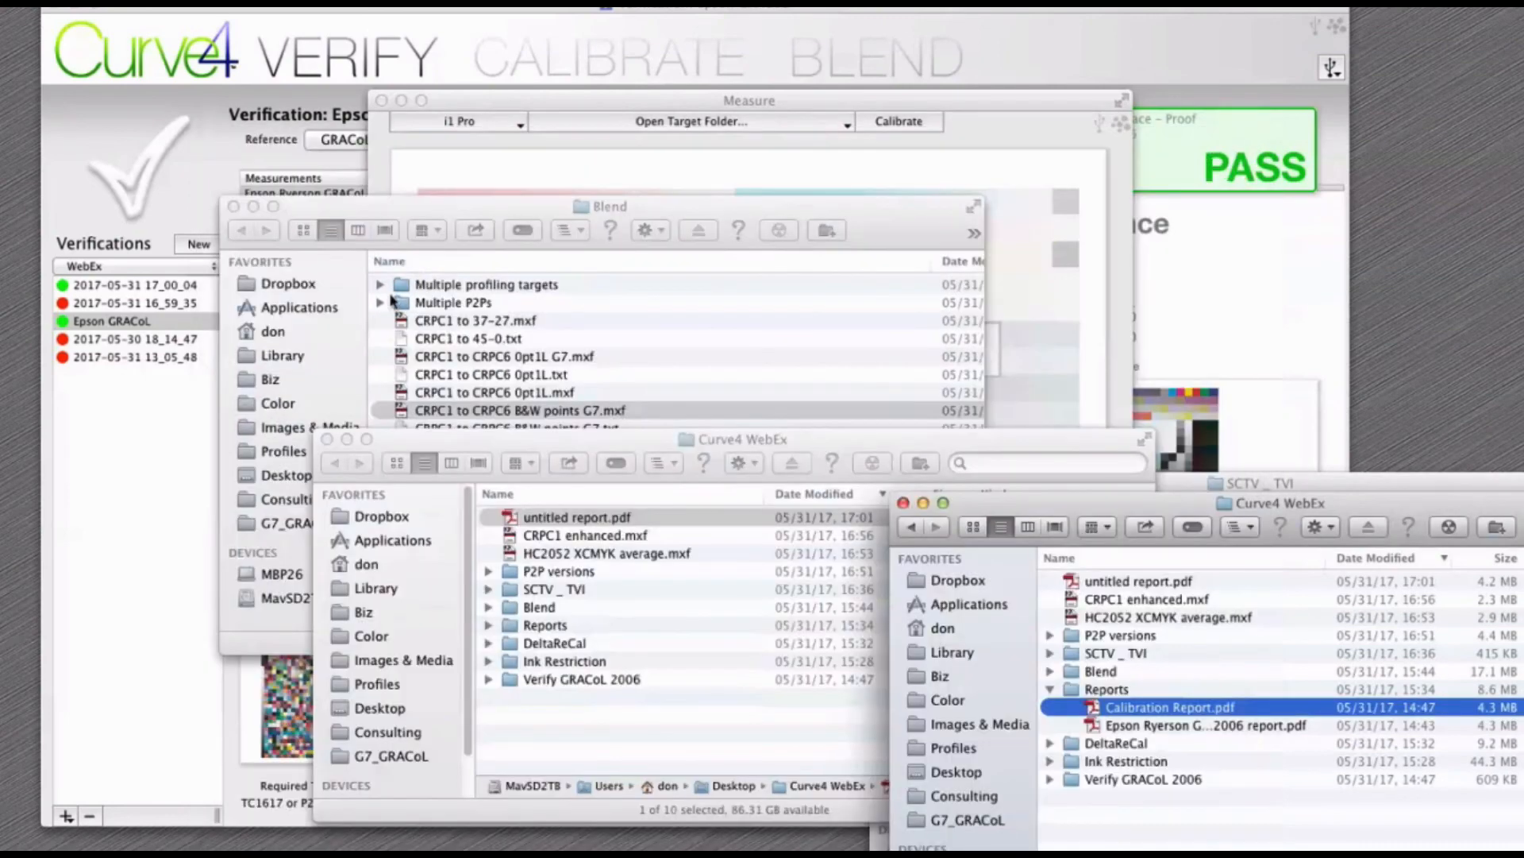
# Close the remaining Finder windows and cancel the i1 Pro measurement
pyautogui.click(903, 505)
pyautogui.click(327, 440)
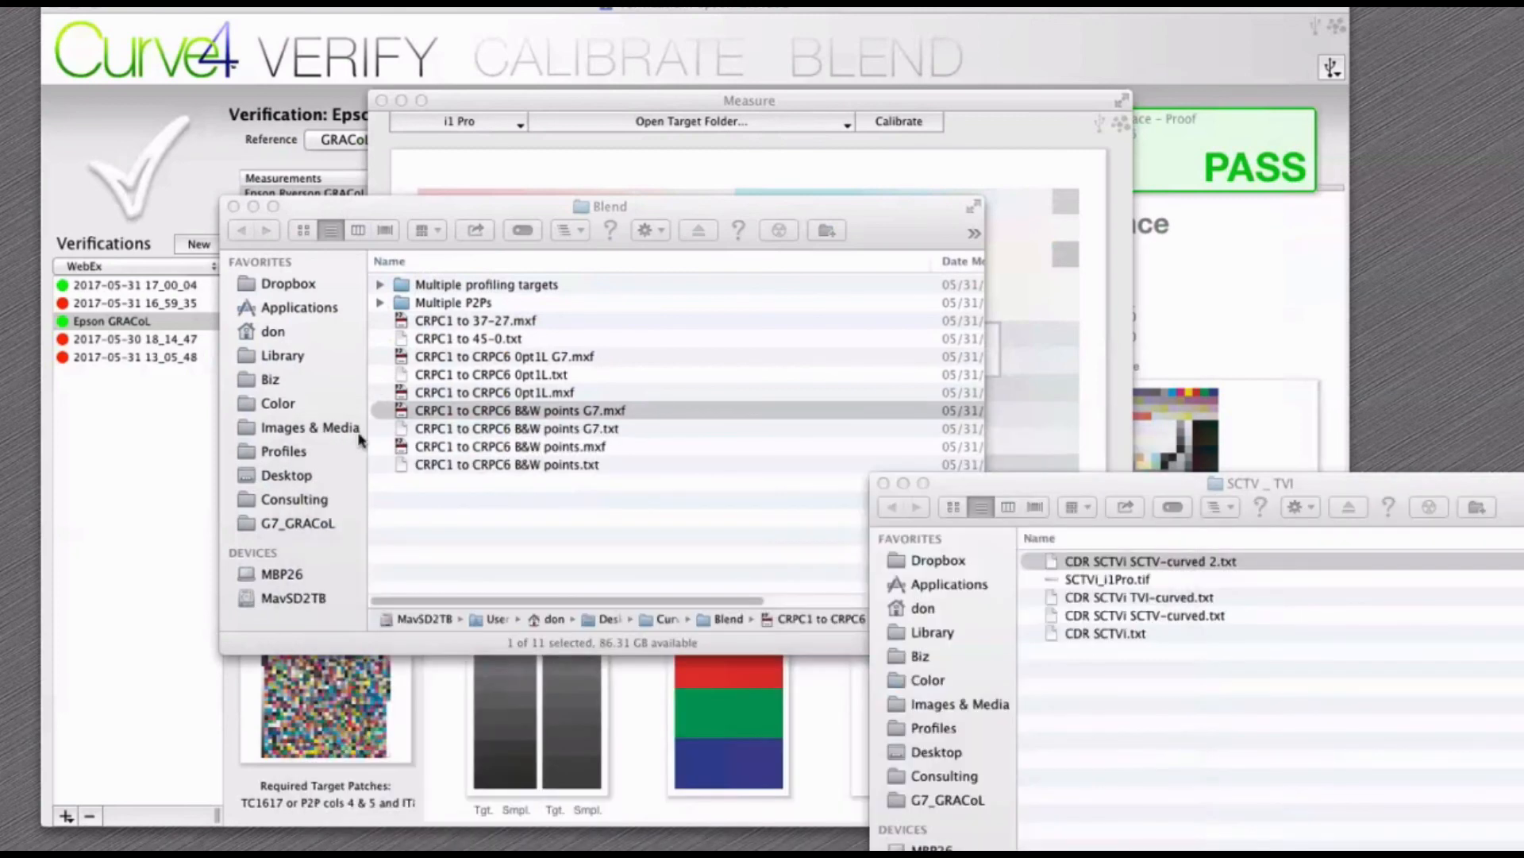
pyautogui.click(878, 478)
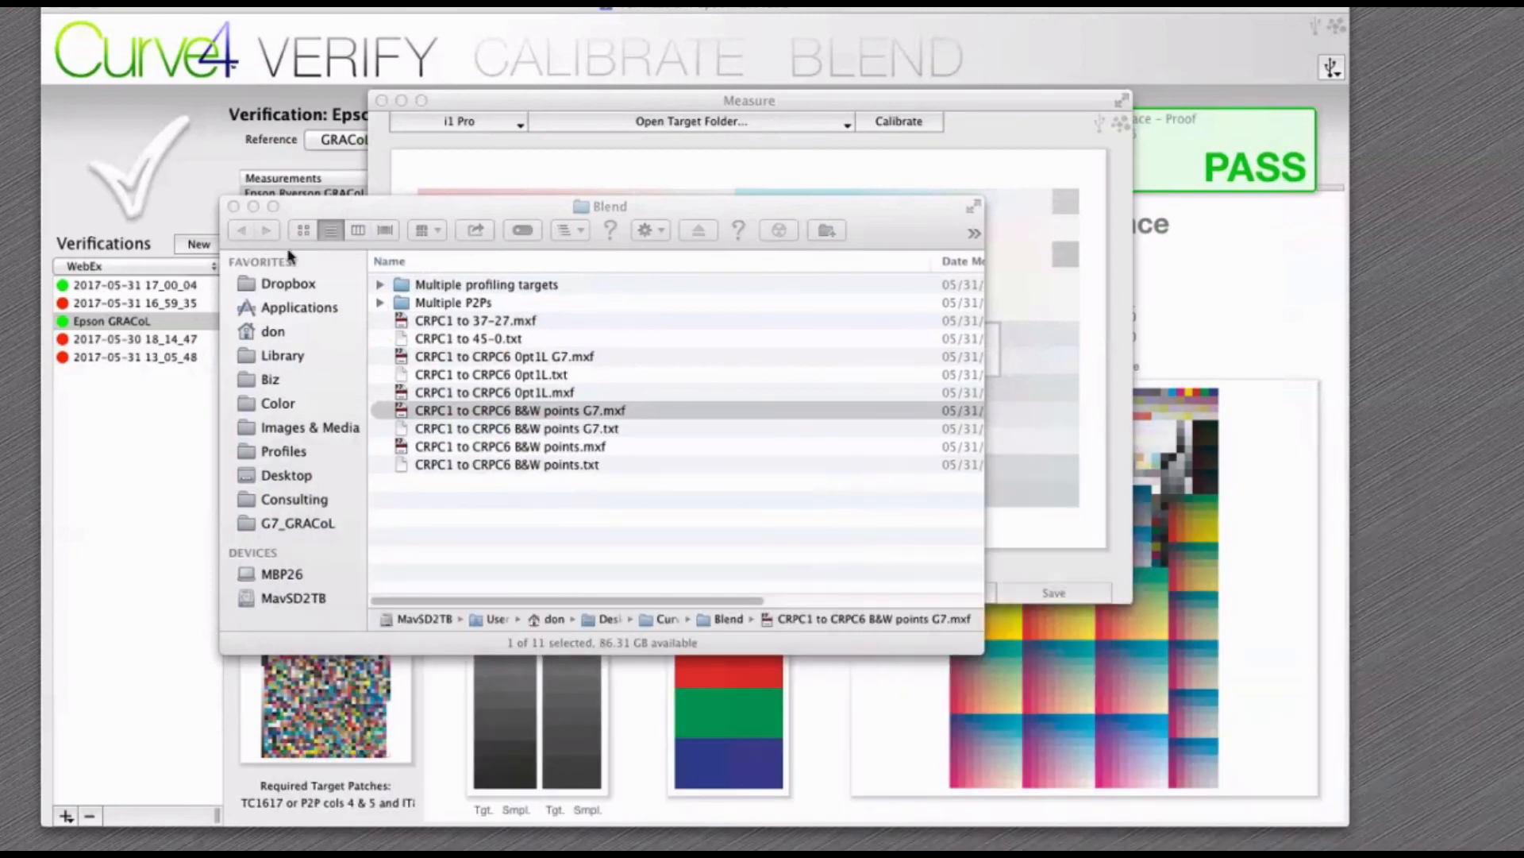
pyautogui.click(234, 207)
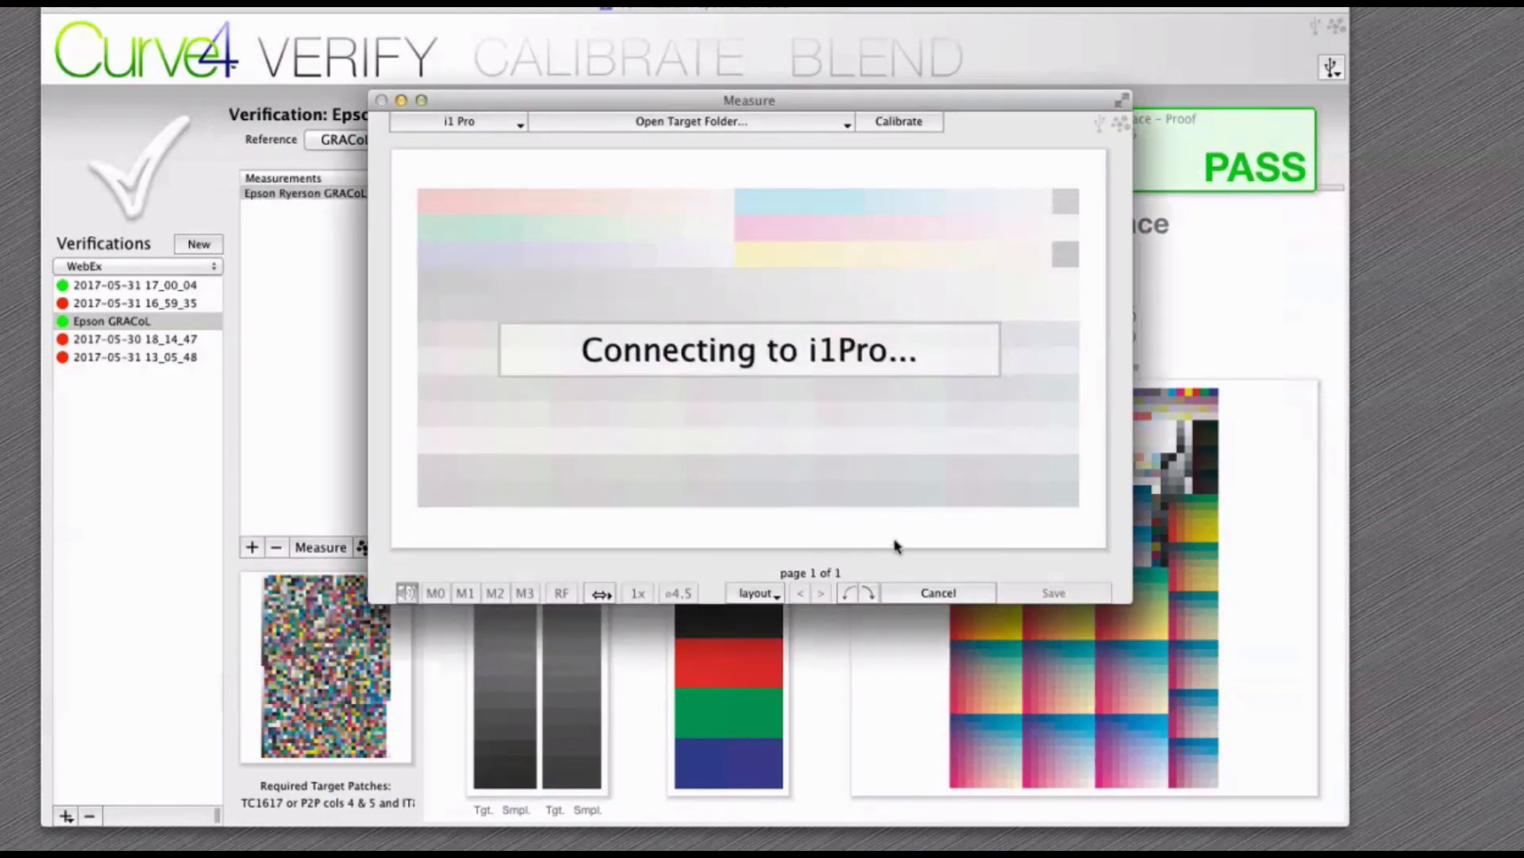
pyautogui.click(939, 593)
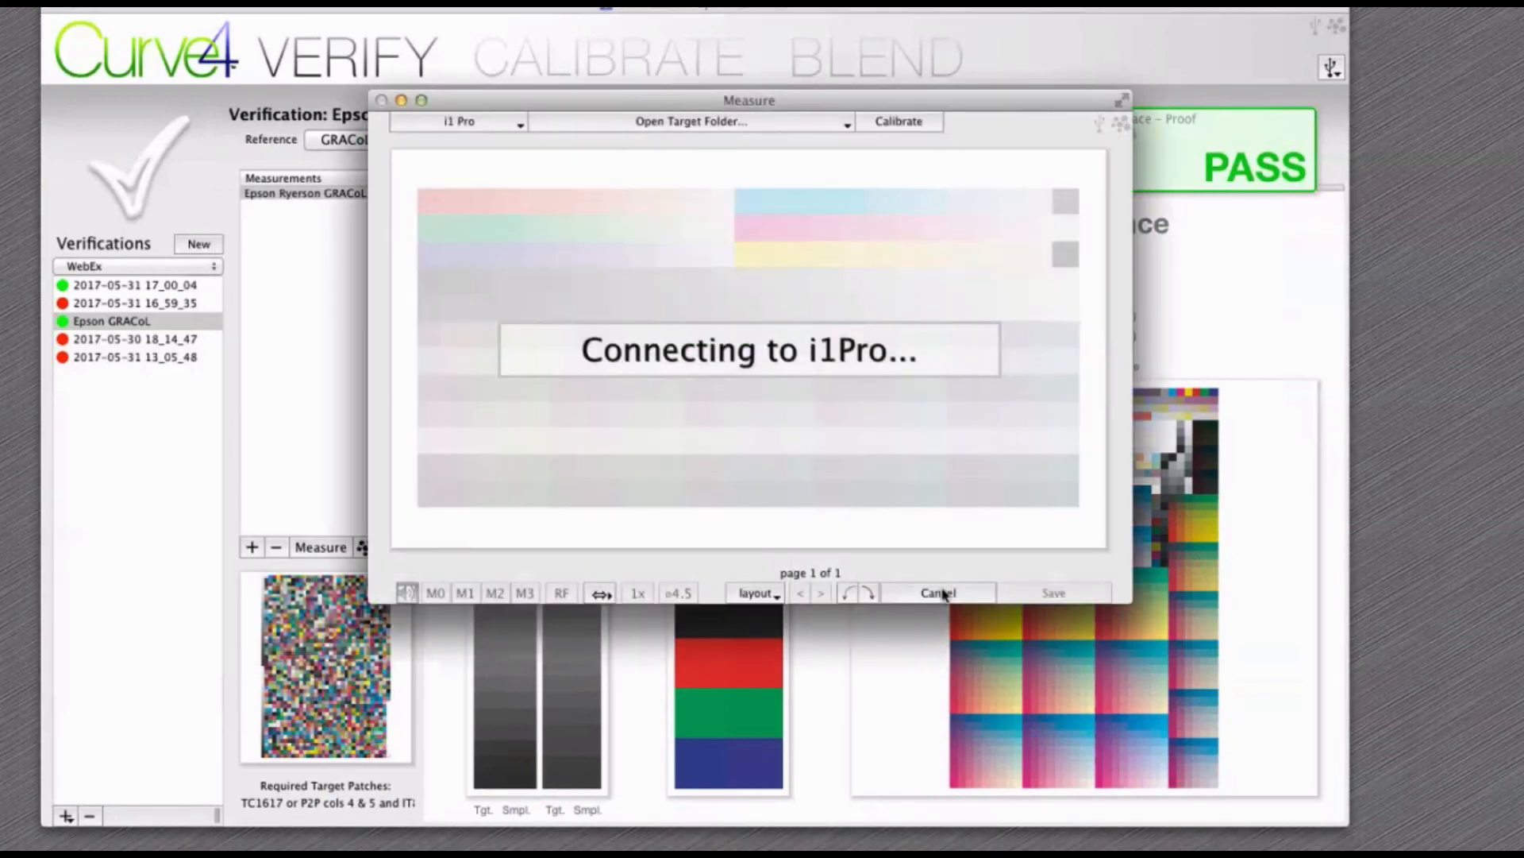
pyautogui.click(939, 593)
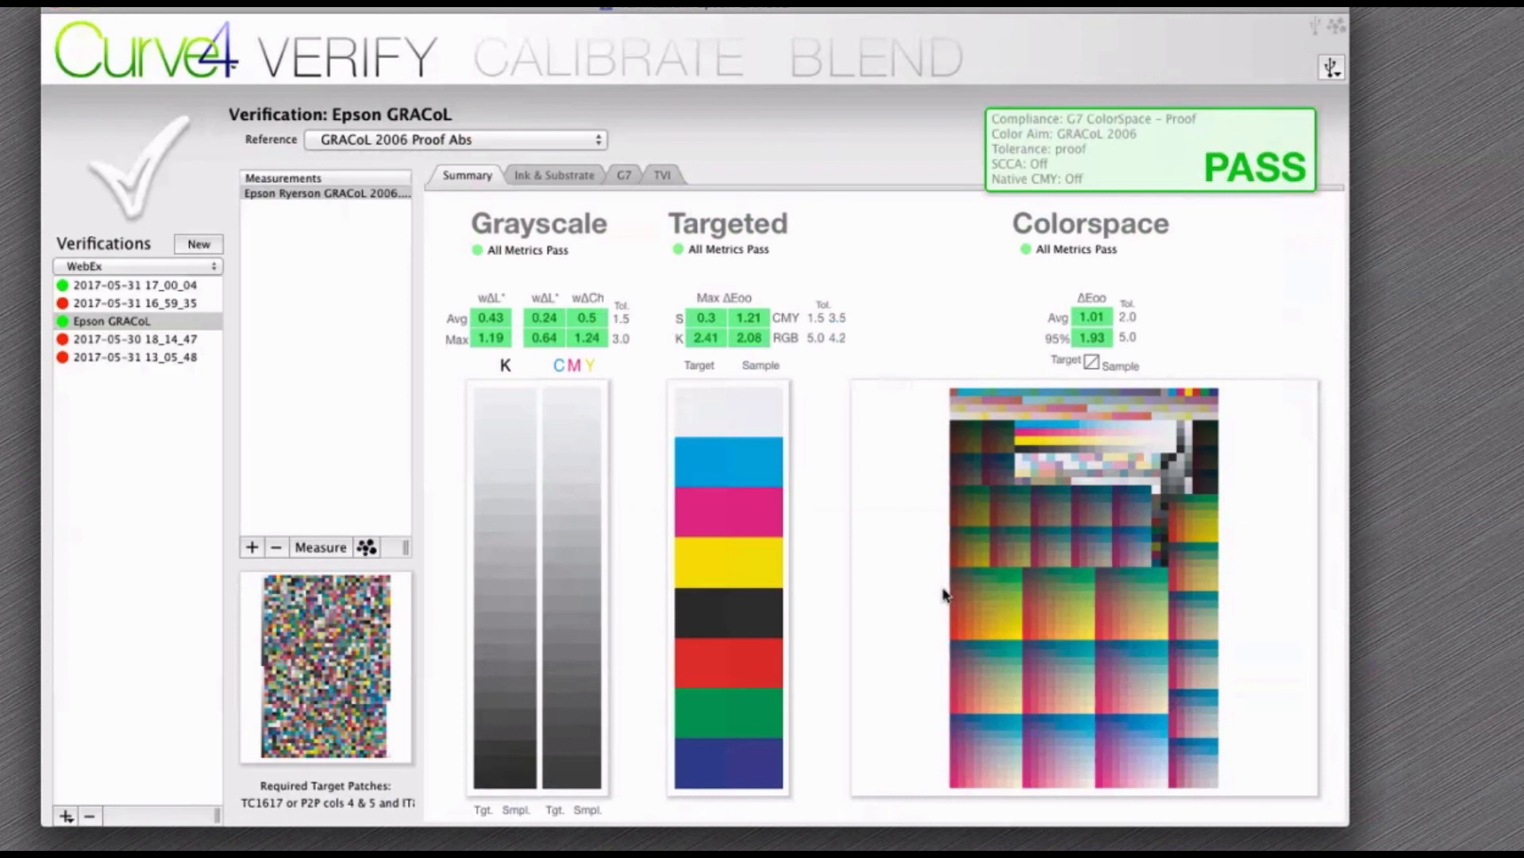
# Inspect the Colorspace target of the Epson GRACoL verification in an enlarged Target Inspector window, and close it
pyautogui.click(1003, 639)
pyautogui.moveTo(1298, 154); pyautogui.dragTo(619, 76)
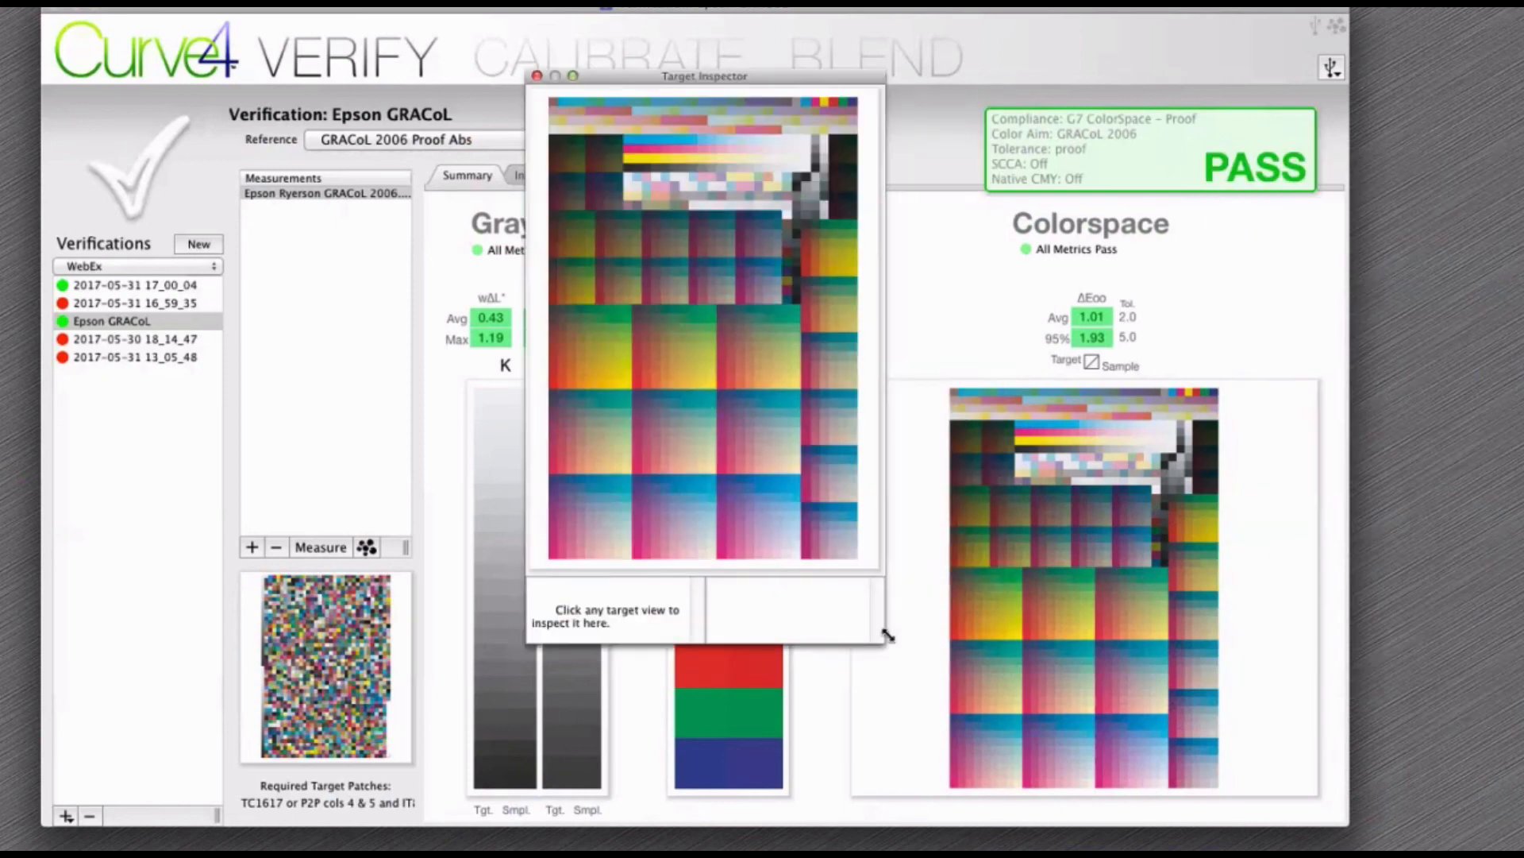
pyautogui.moveTo(882, 636); pyautogui.dragTo(1191, 853)
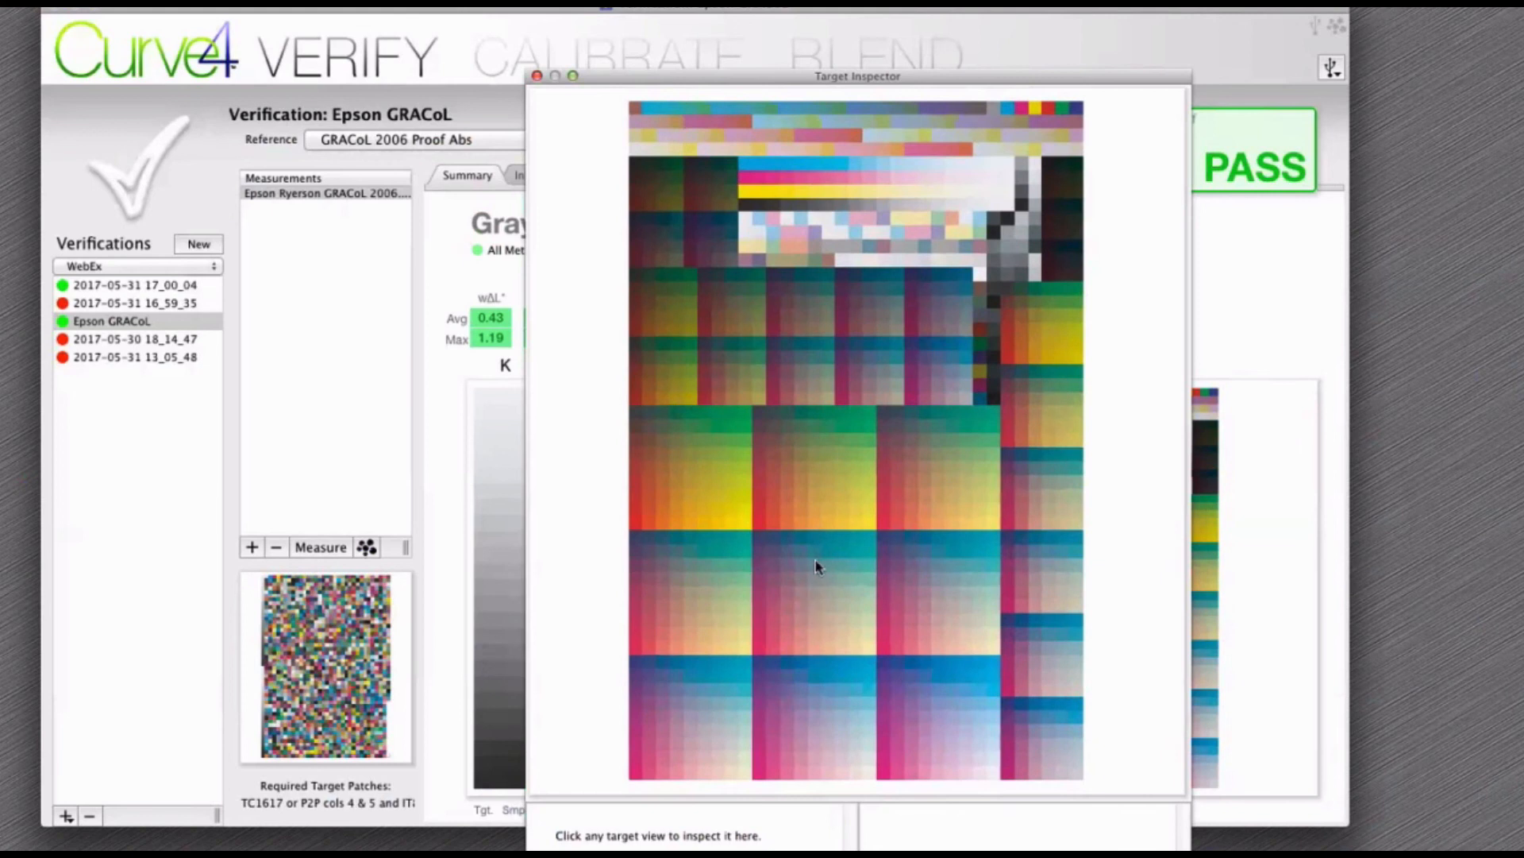
pyautogui.click(537, 77)
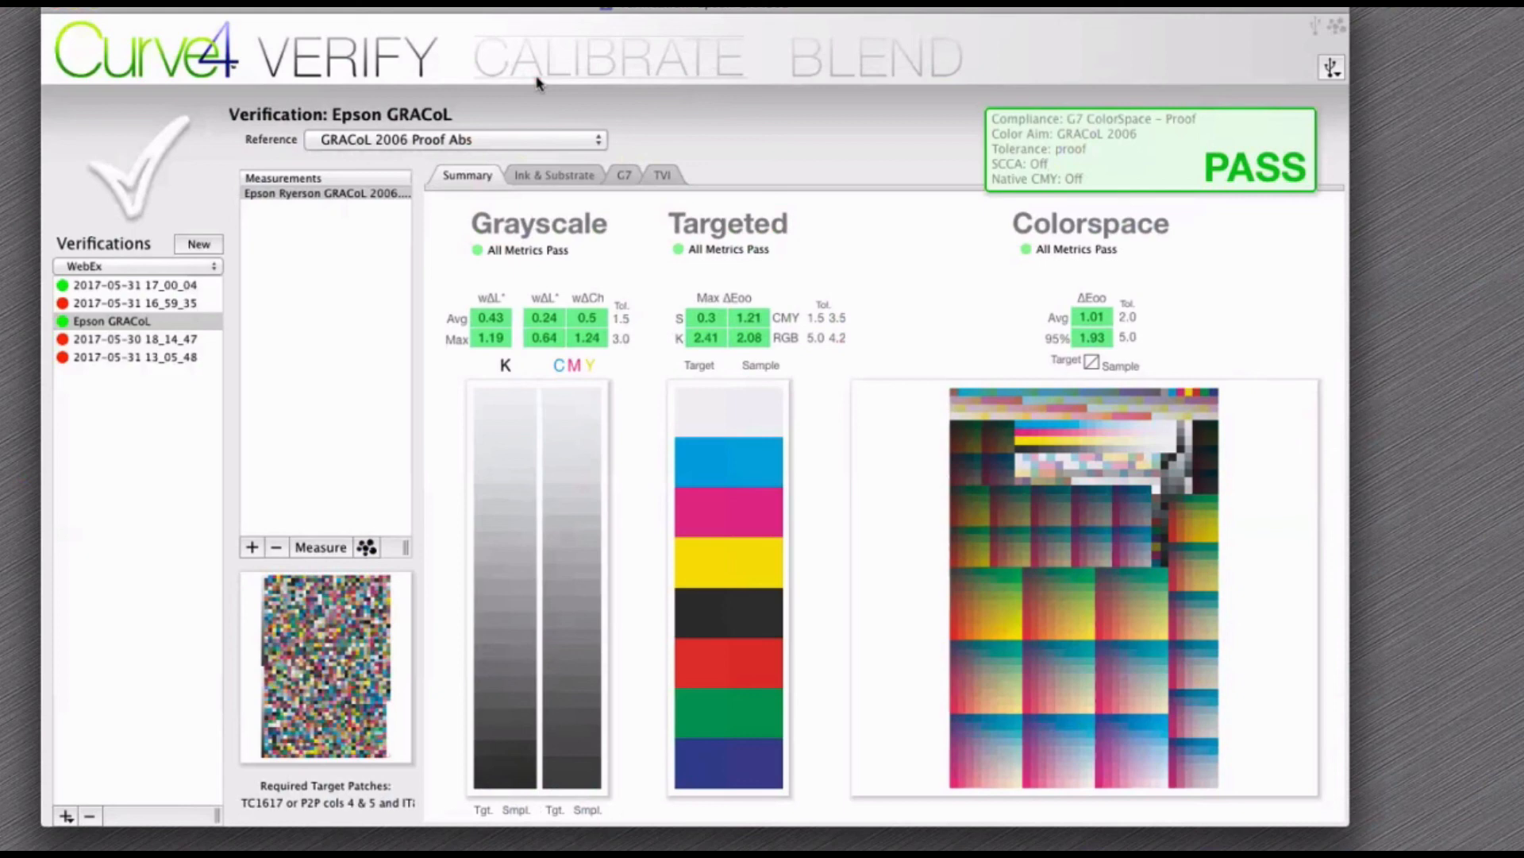
# Switch to Calibrate and review the export formats for the G7 P2P51H output curves, keeping TED
pyautogui.click(617, 65)
pyautogui.click(1203, 798)
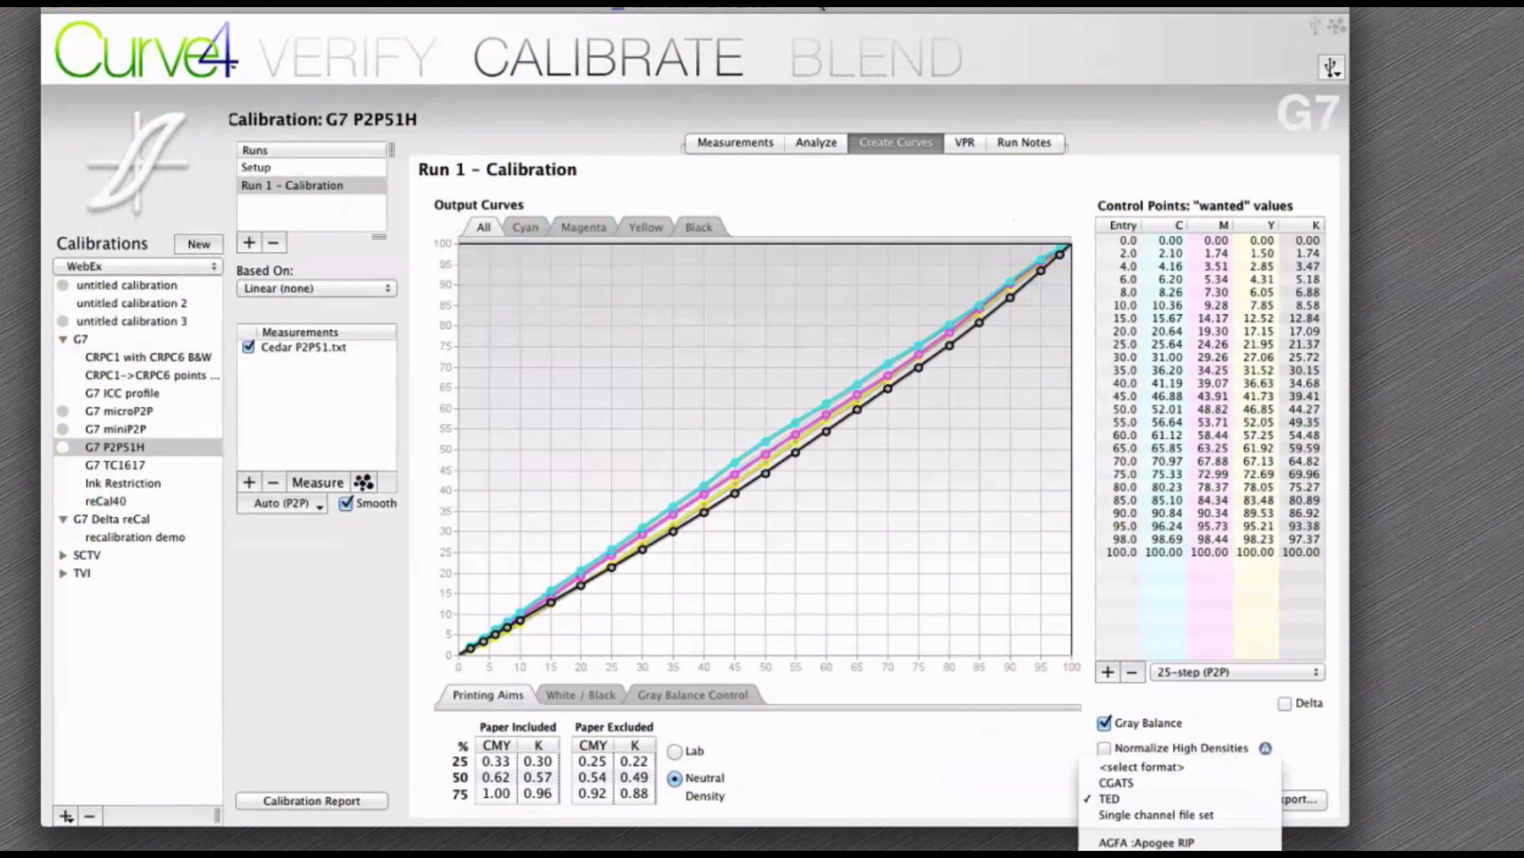
pyautogui.moveTo(822, 7); pyautogui.dragTo(777, 5)
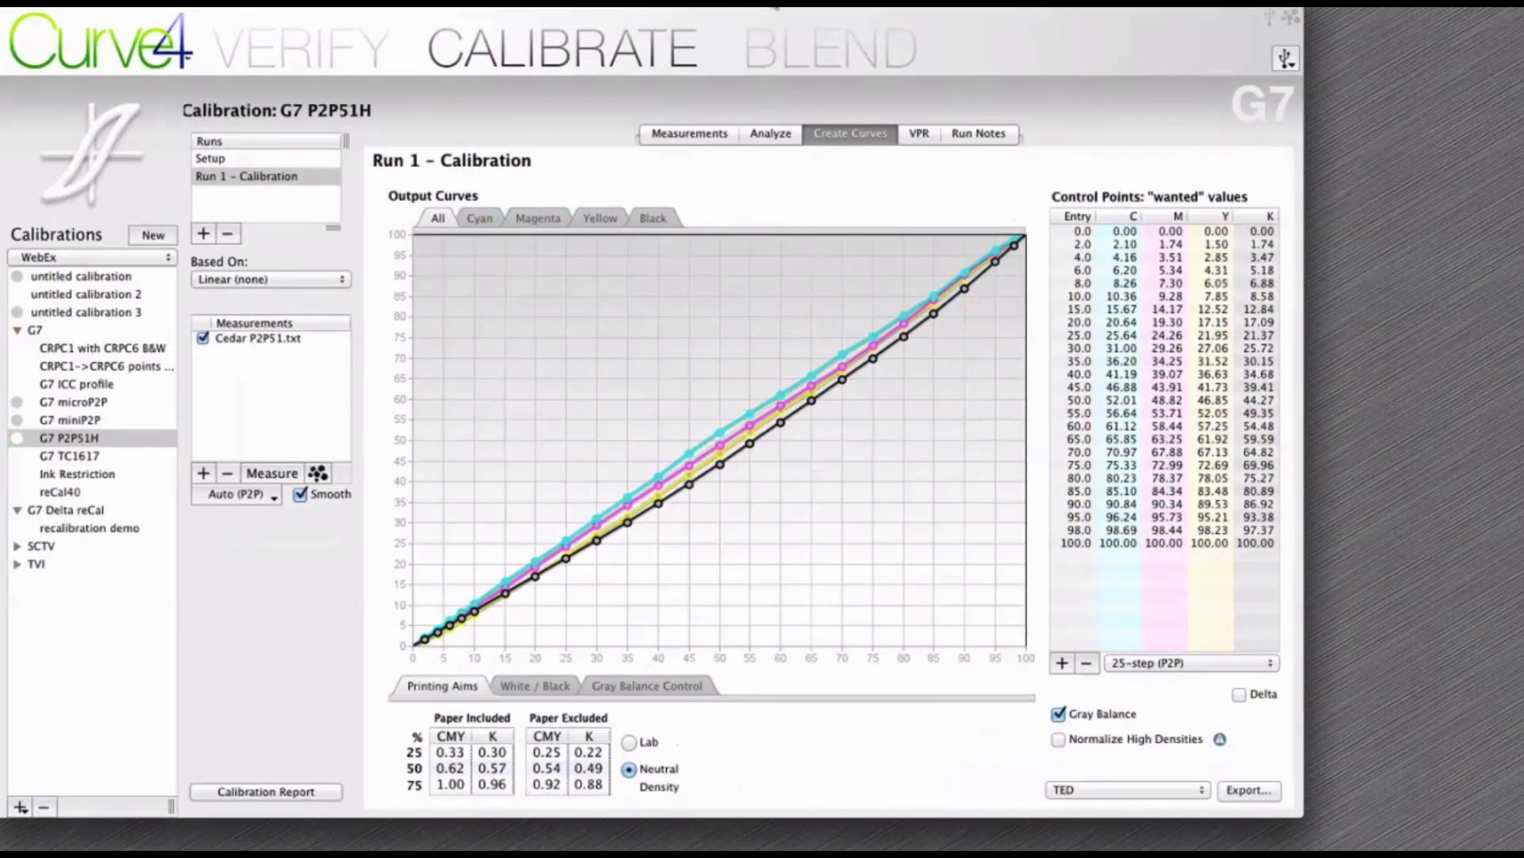
pyautogui.click(1156, 790)
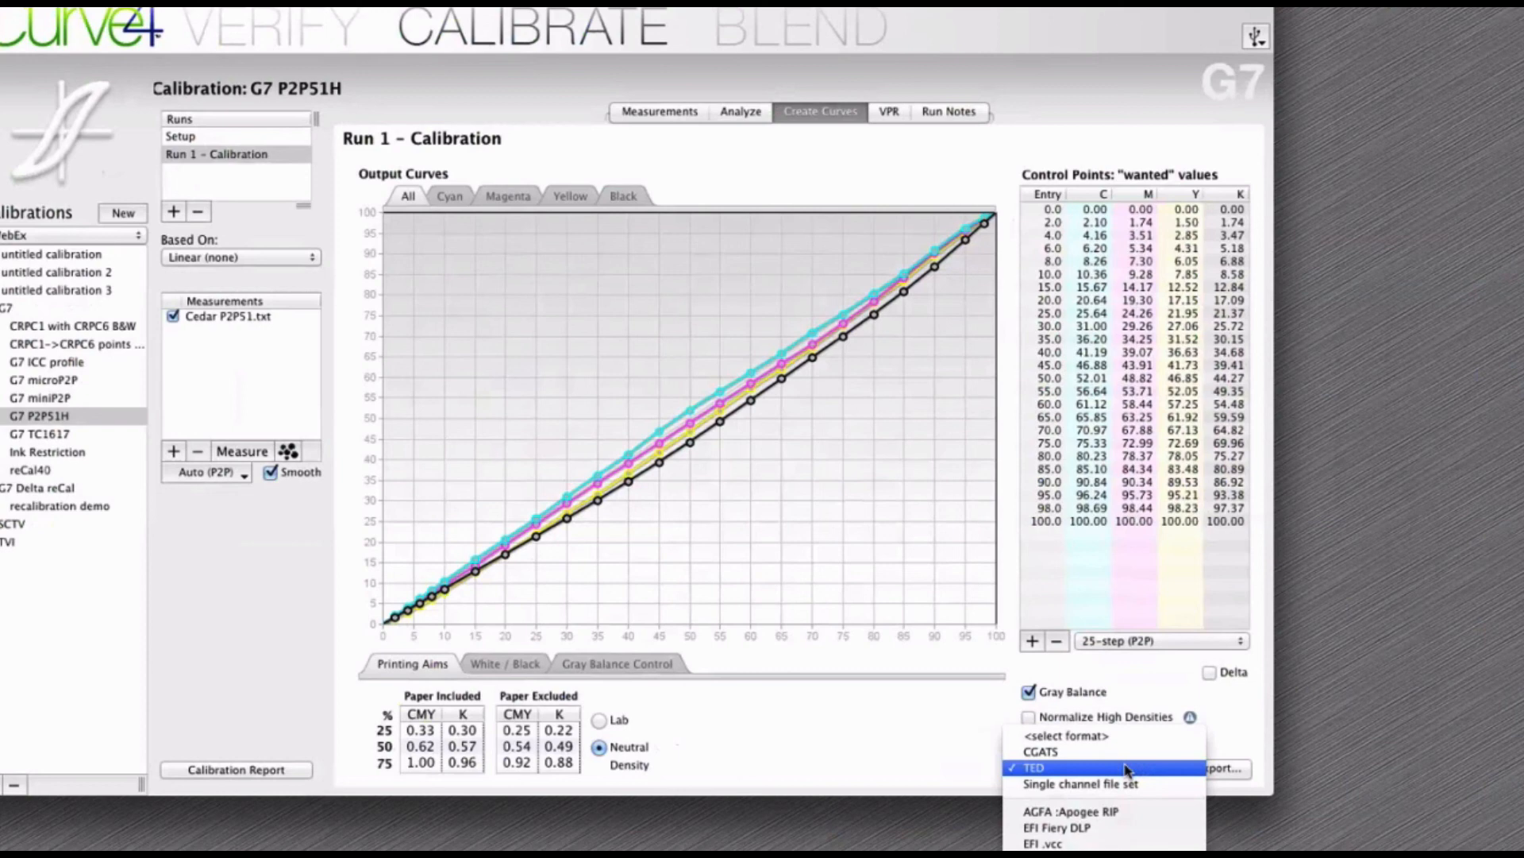
pyautogui.click(1127, 767)
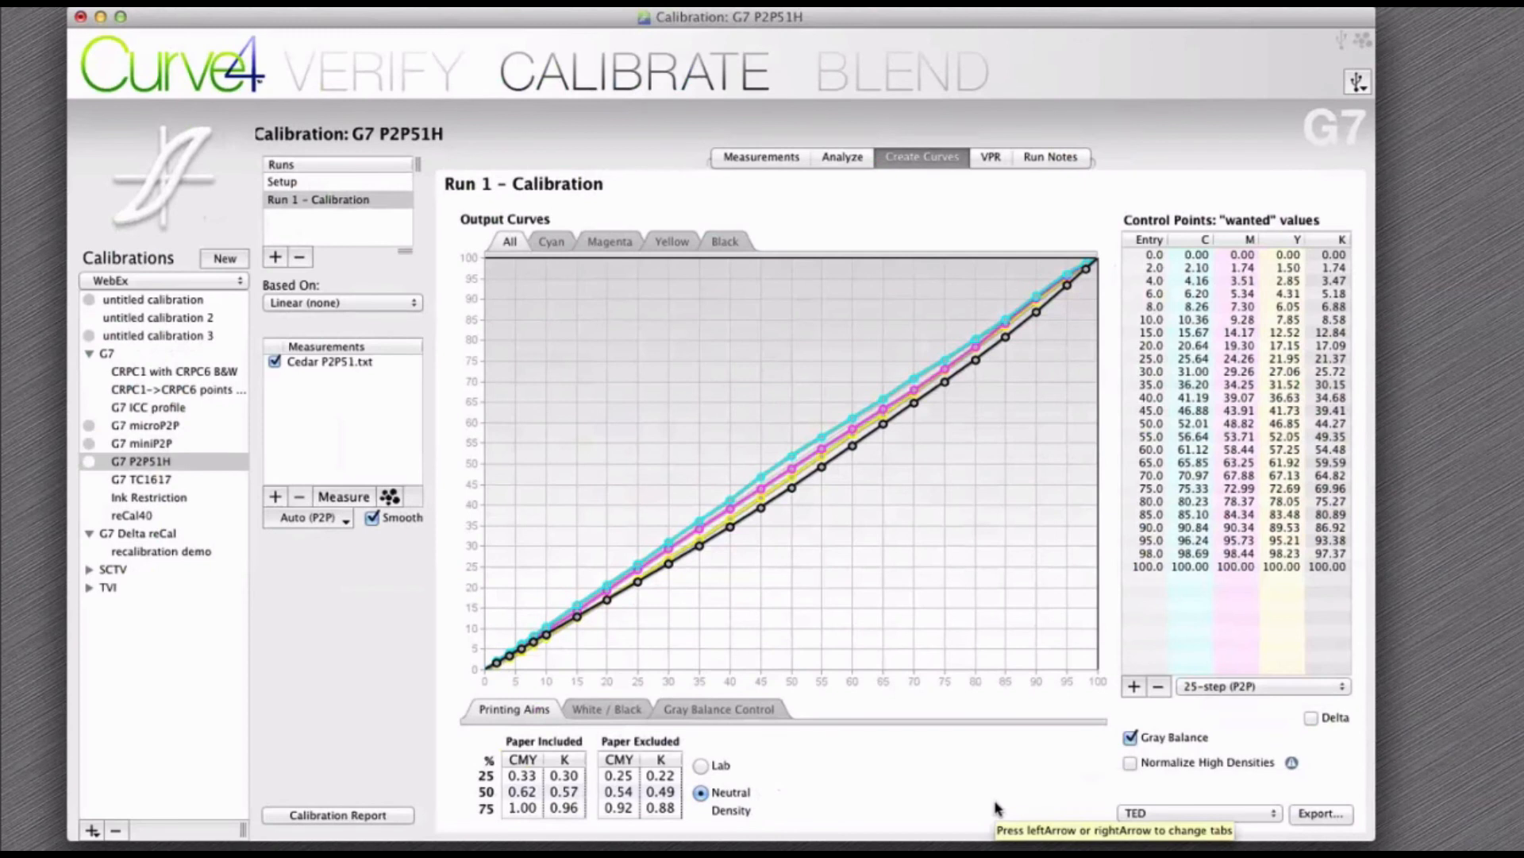
# Switch the calibrations folder from WebEx to Curve Calibrations, saving the changes to the modified calibrations
pyautogui.click(162, 284)
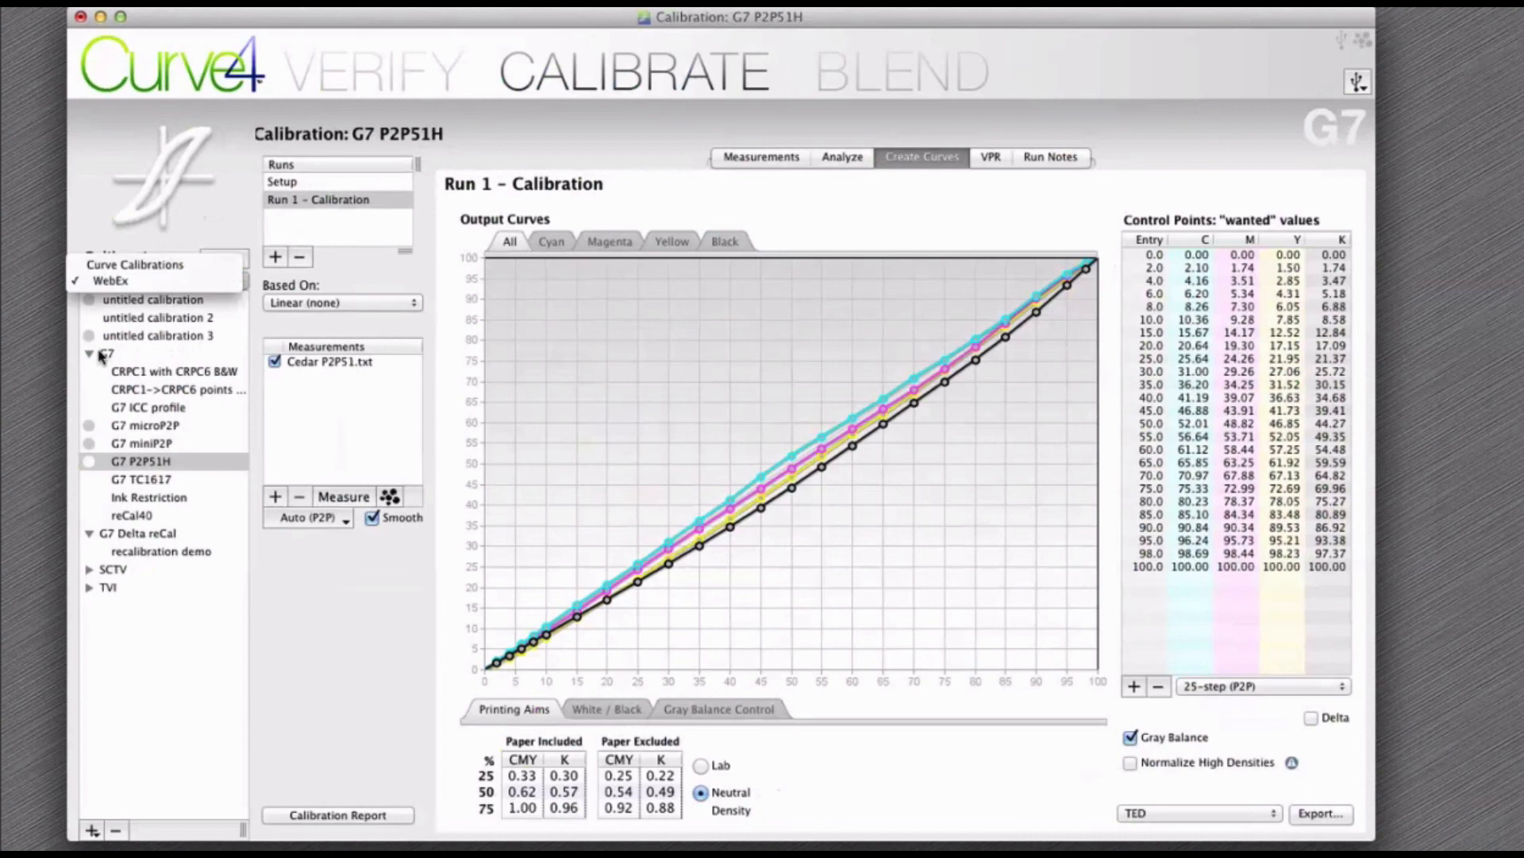
pyautogui.click(100, 353)
pyautogui.click(158, 286)
pyautogui.click(159, 270)
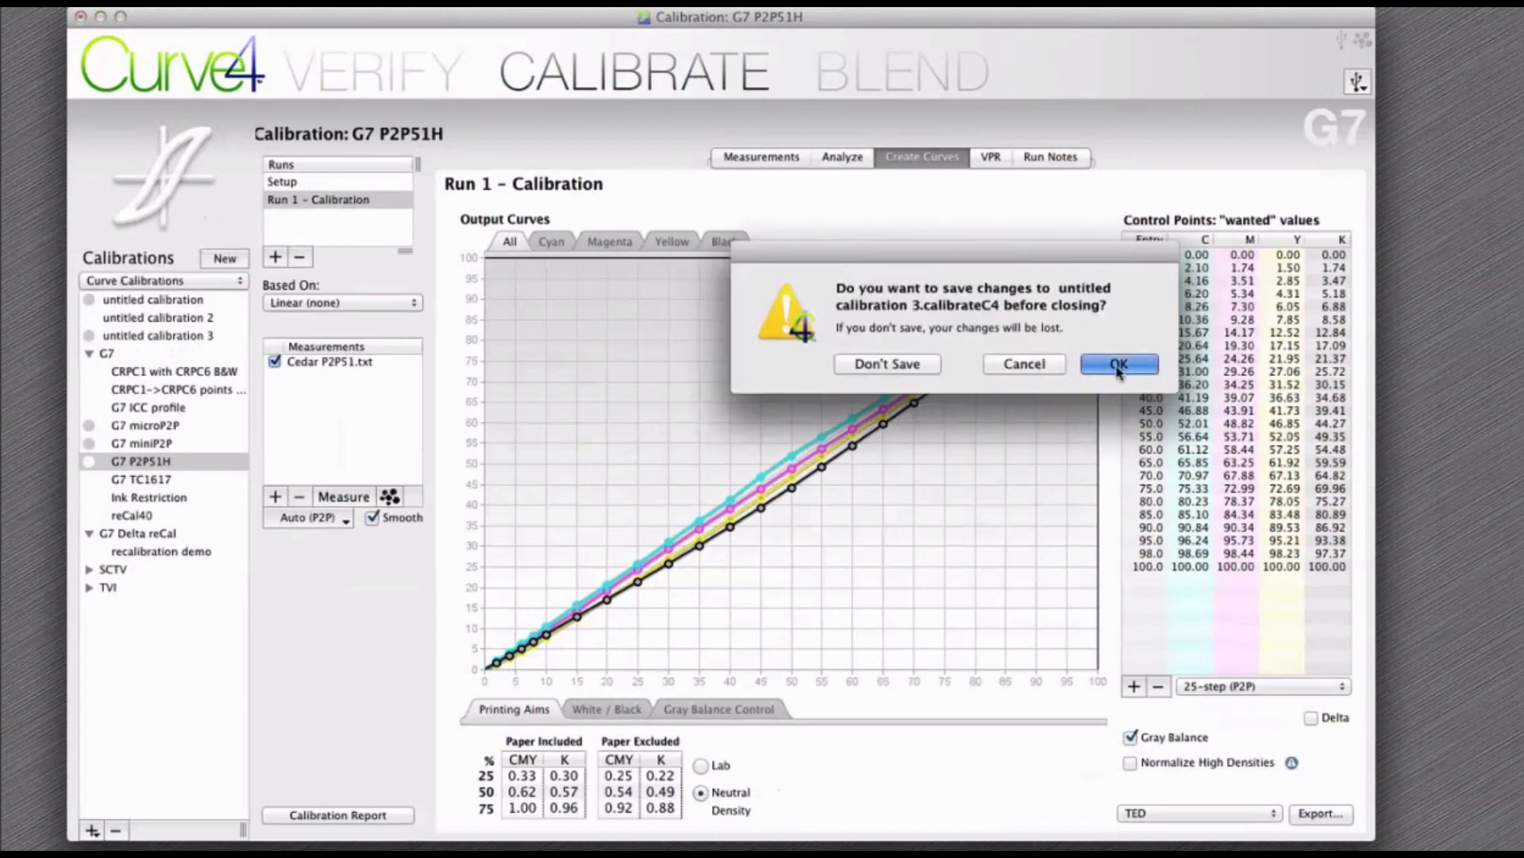
pyautogui.click(1118, 366)
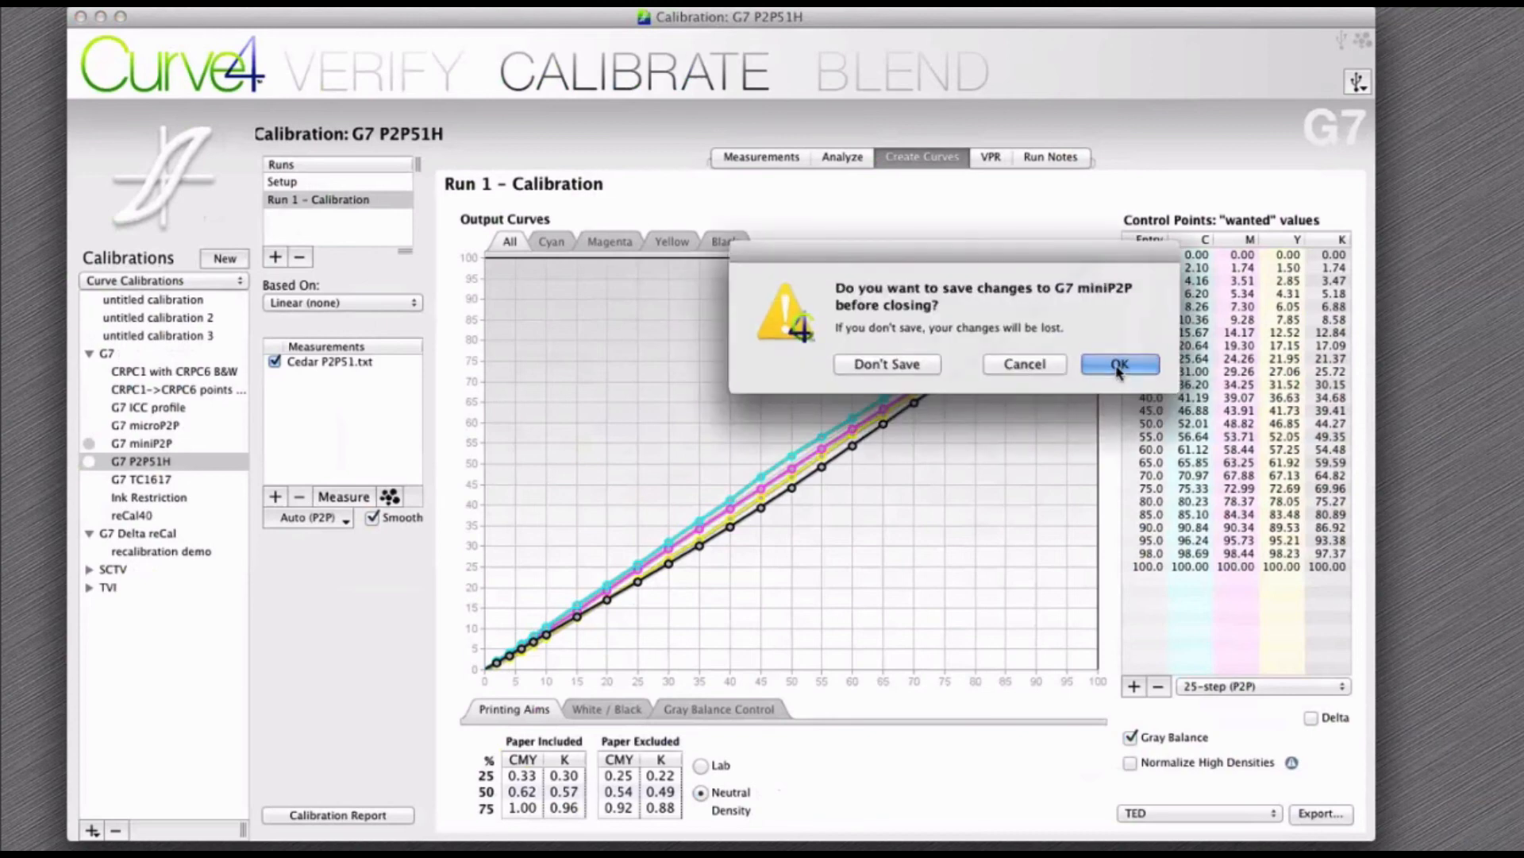
pyautogui.click(1118, 365)
# Open the C3 session for C4 calibration without the C3 tag and view the measurements of Run 1
pyautogui.scroll(-5, 214, 760)
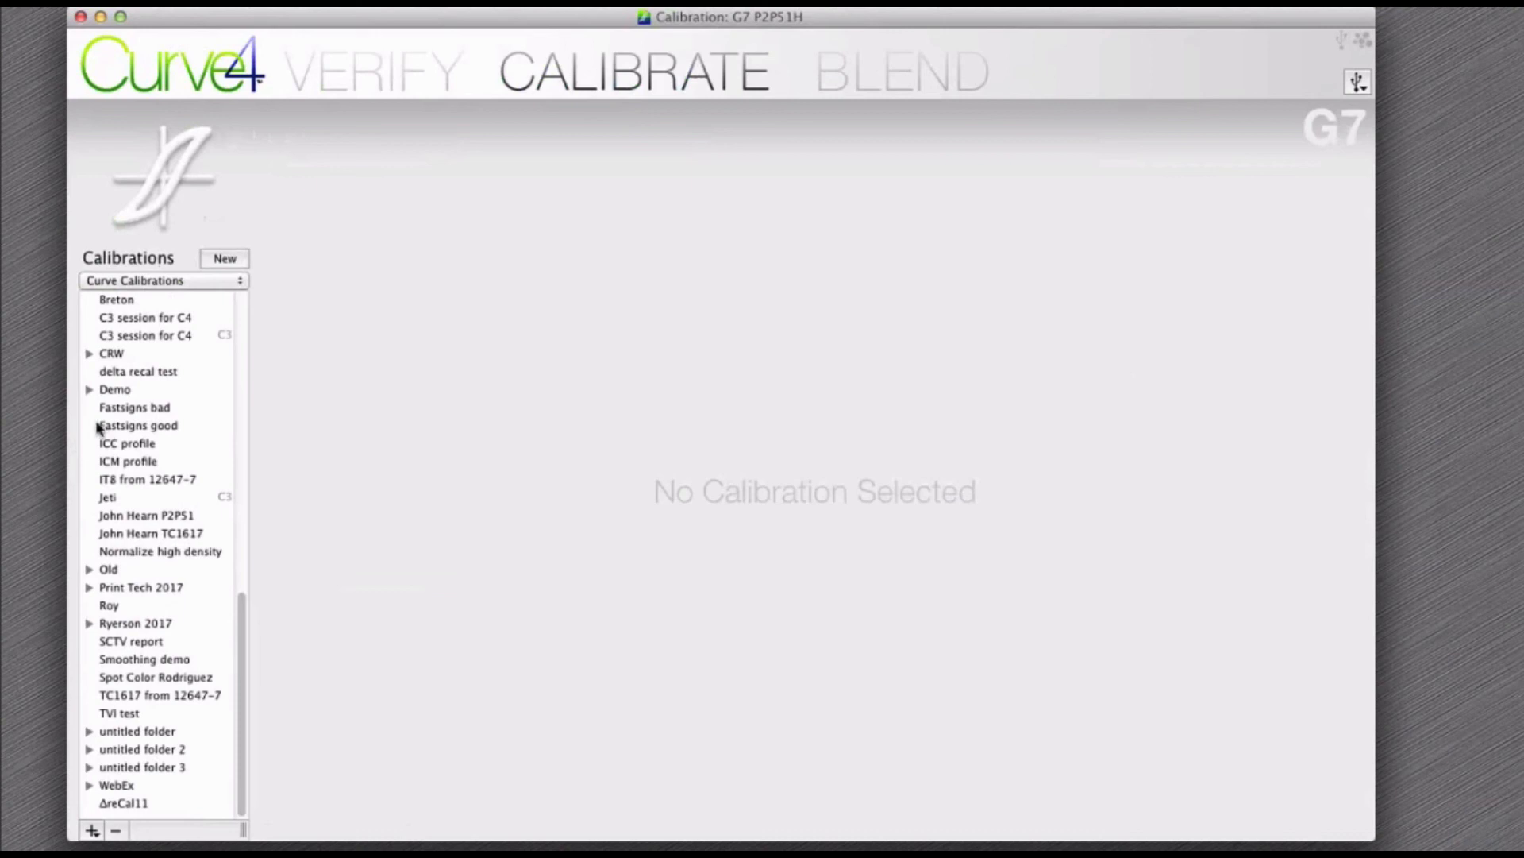
pyautogui.scroll(3, 119, 407)
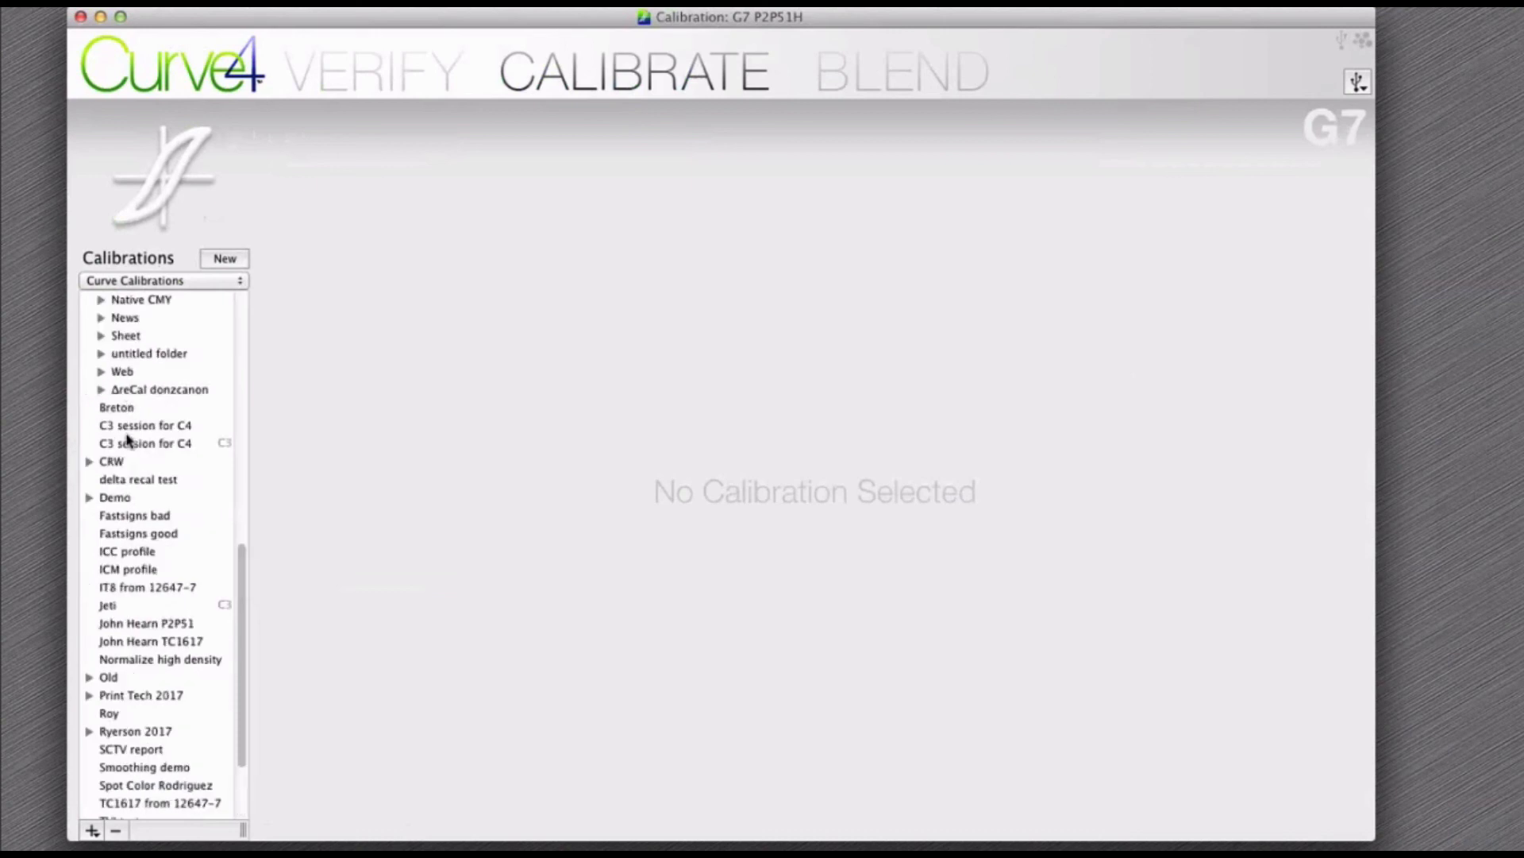
pyautogui.click(132, 426)
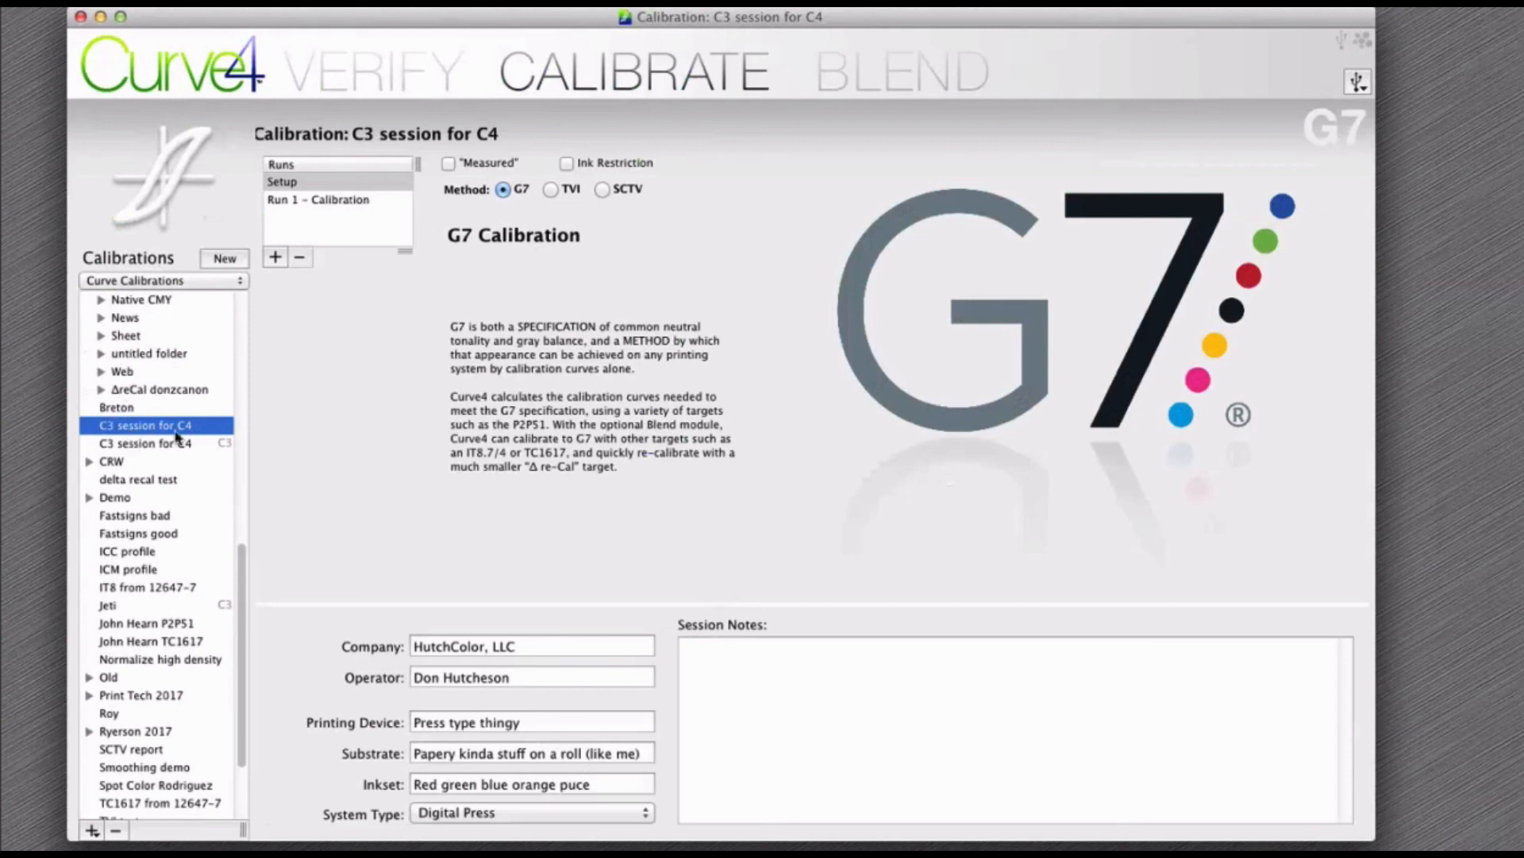
pyautogui.click(328, 205)
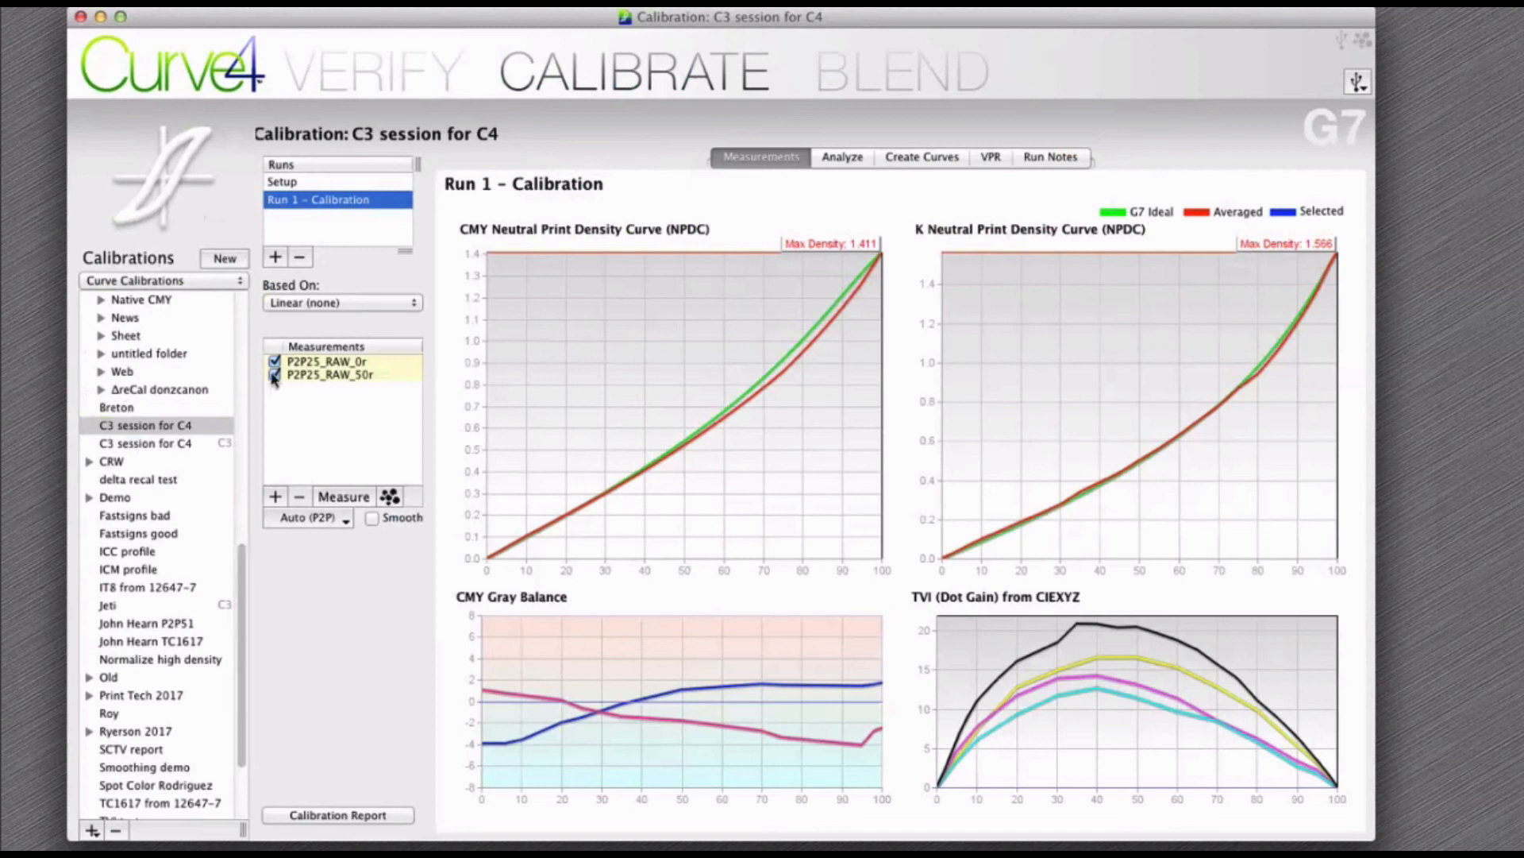
# Open the C3-tagged C3 session for C4 calibration and enable smoothing for its Run 1 measurements
pyautogui.click(161, 450)
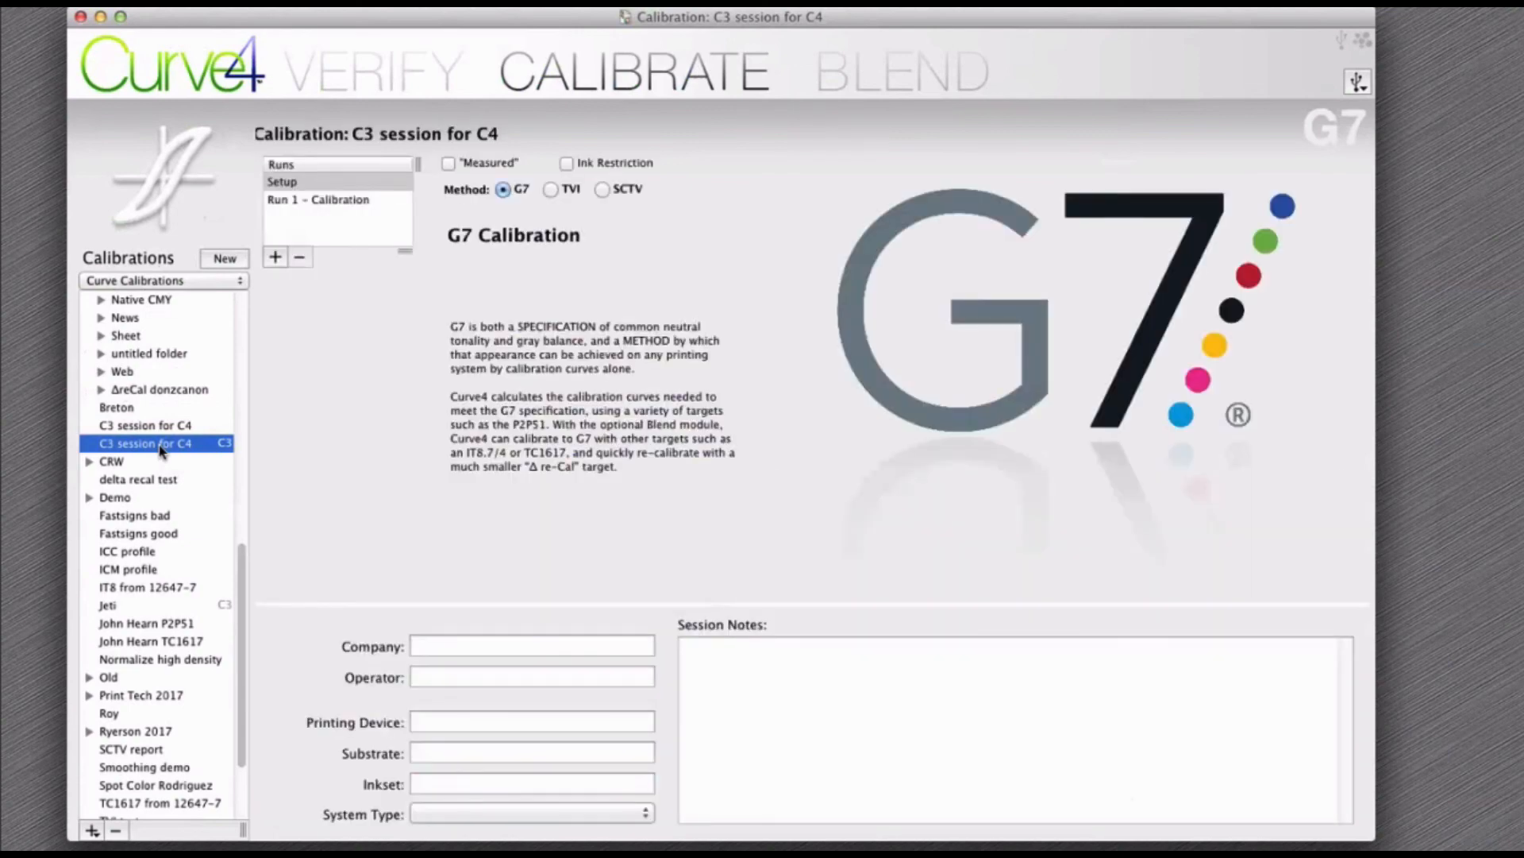
pyautogui.click(306, 205)
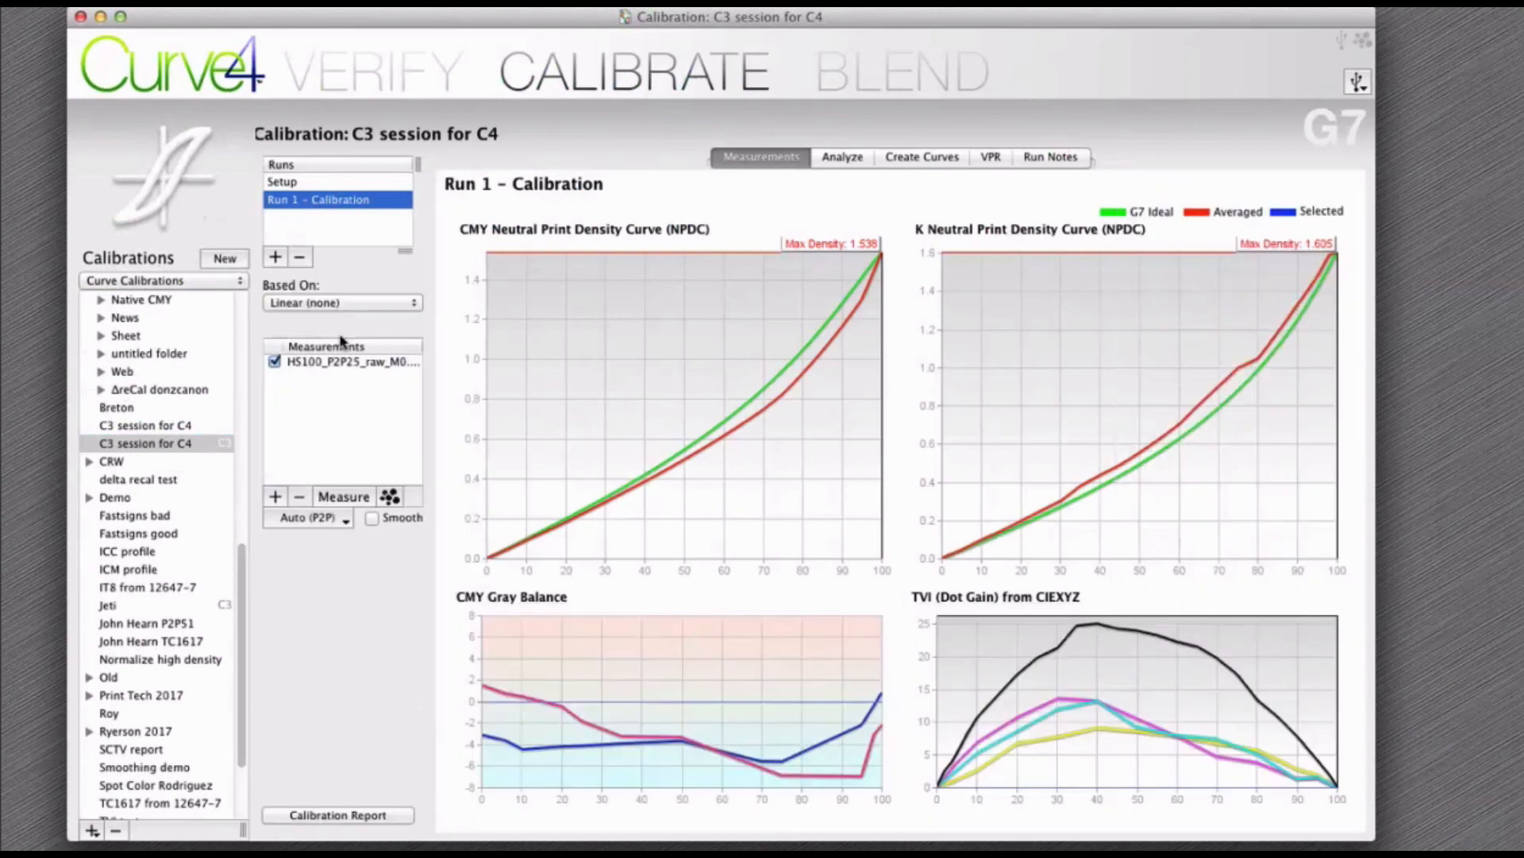
pyautogui.click(372, 520)
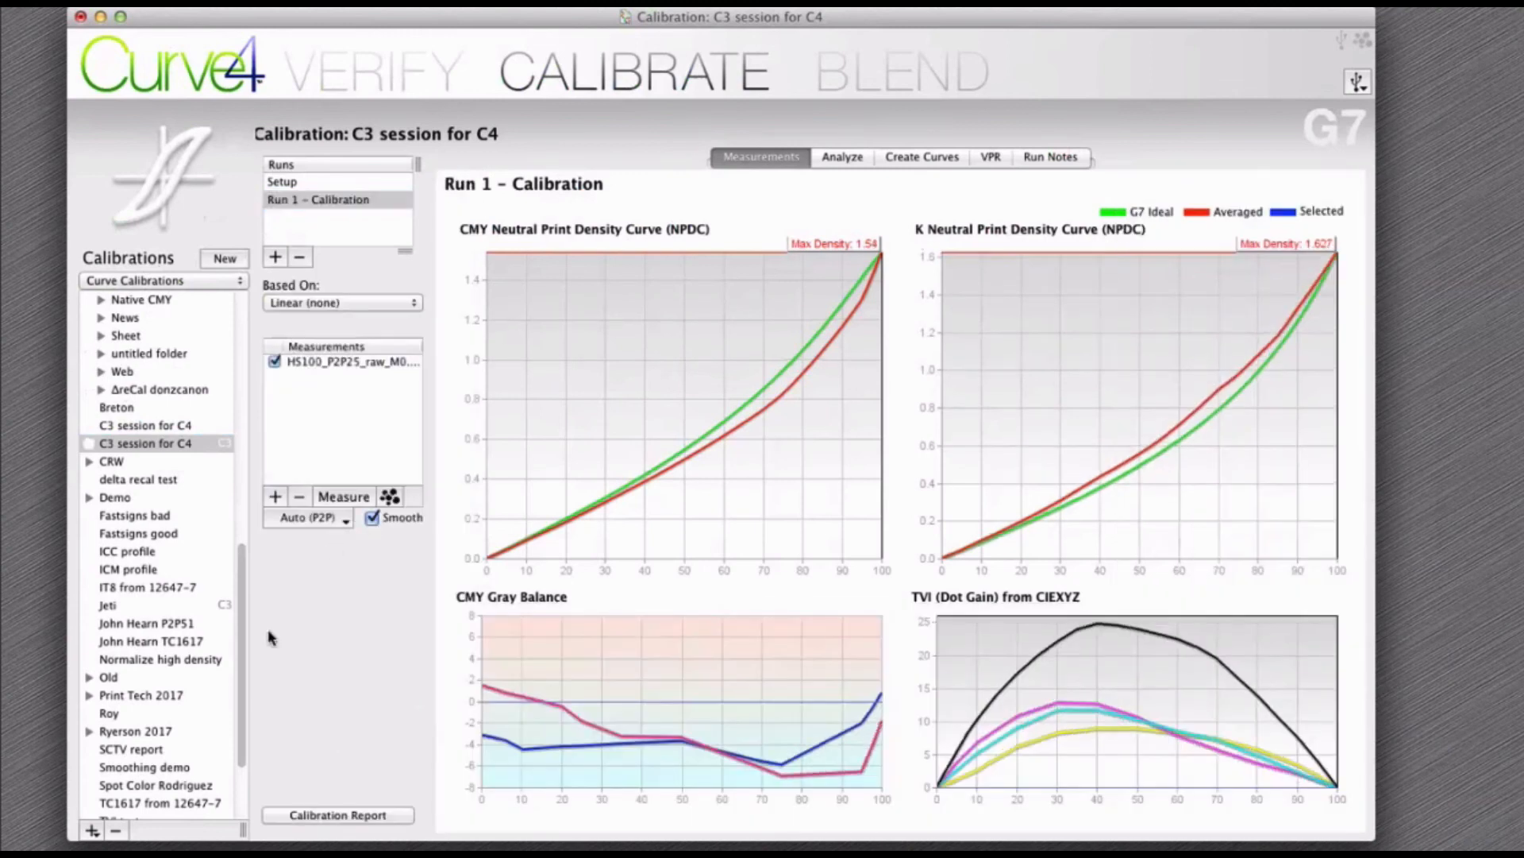
# Open the C3-tagged Jeti calibration and enable smoothing for its Run 1 measurements
pyautogui.click(131, 608)
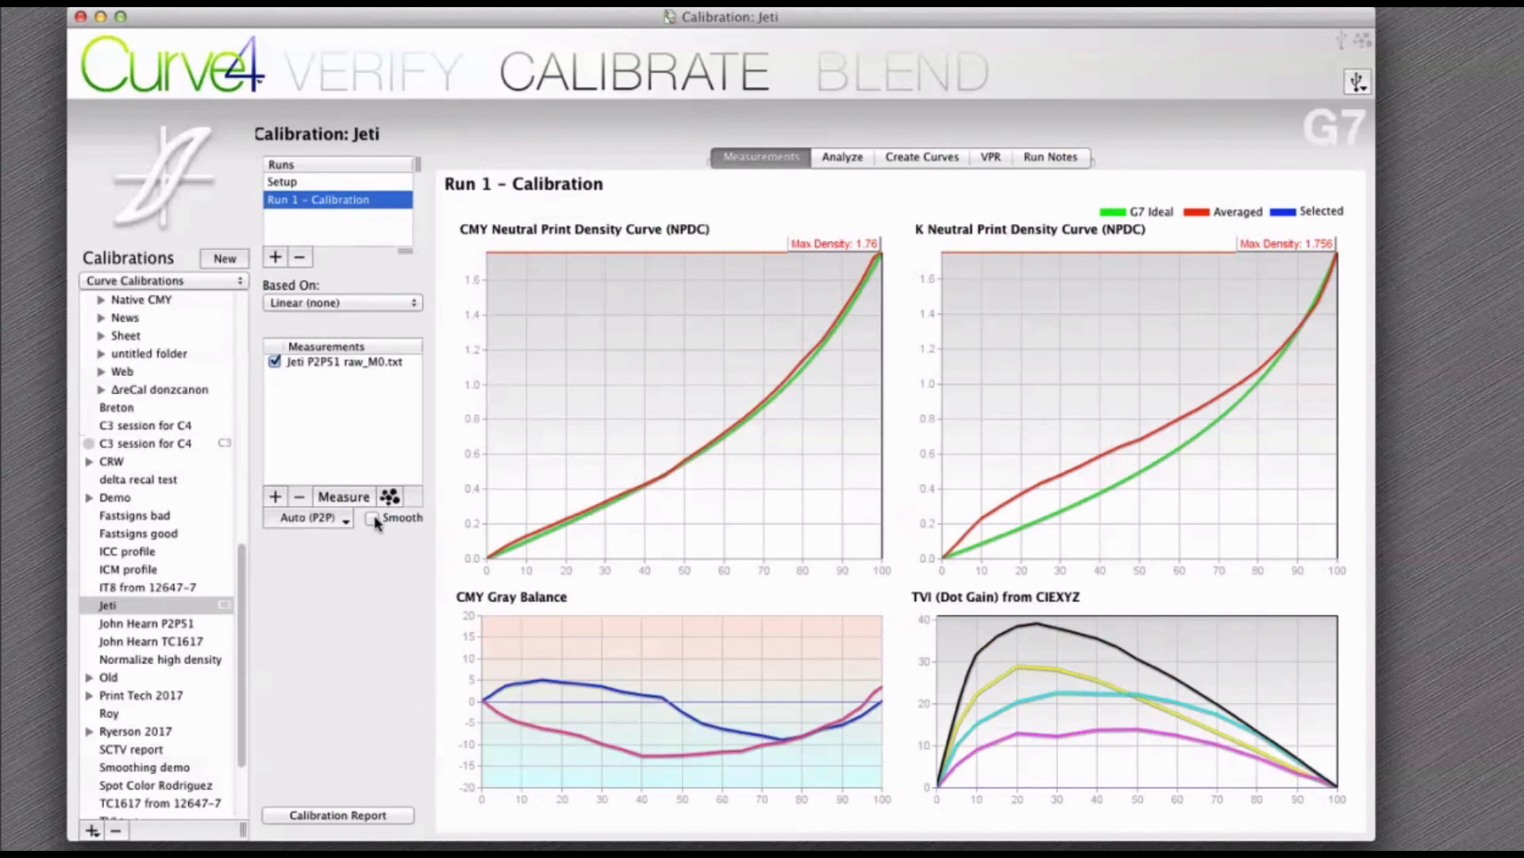
pyautogui.click(373, 518)
# Expand the WebEx folder in the Curve Calibrations list and look through the calibrations it contains
pyautogui.click(242, 389)
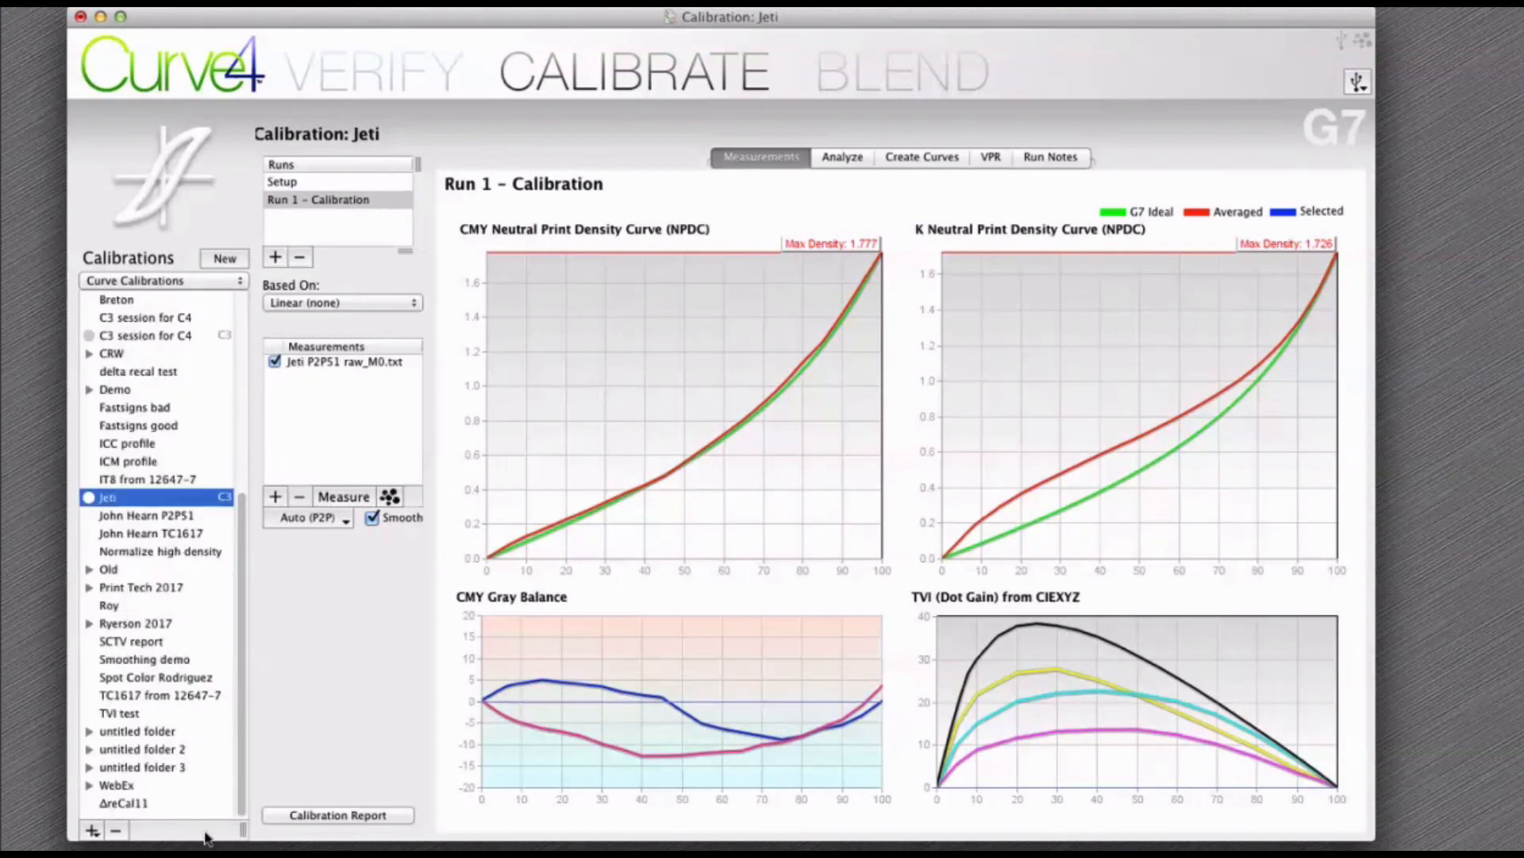
pyautogui.click(119, 785)
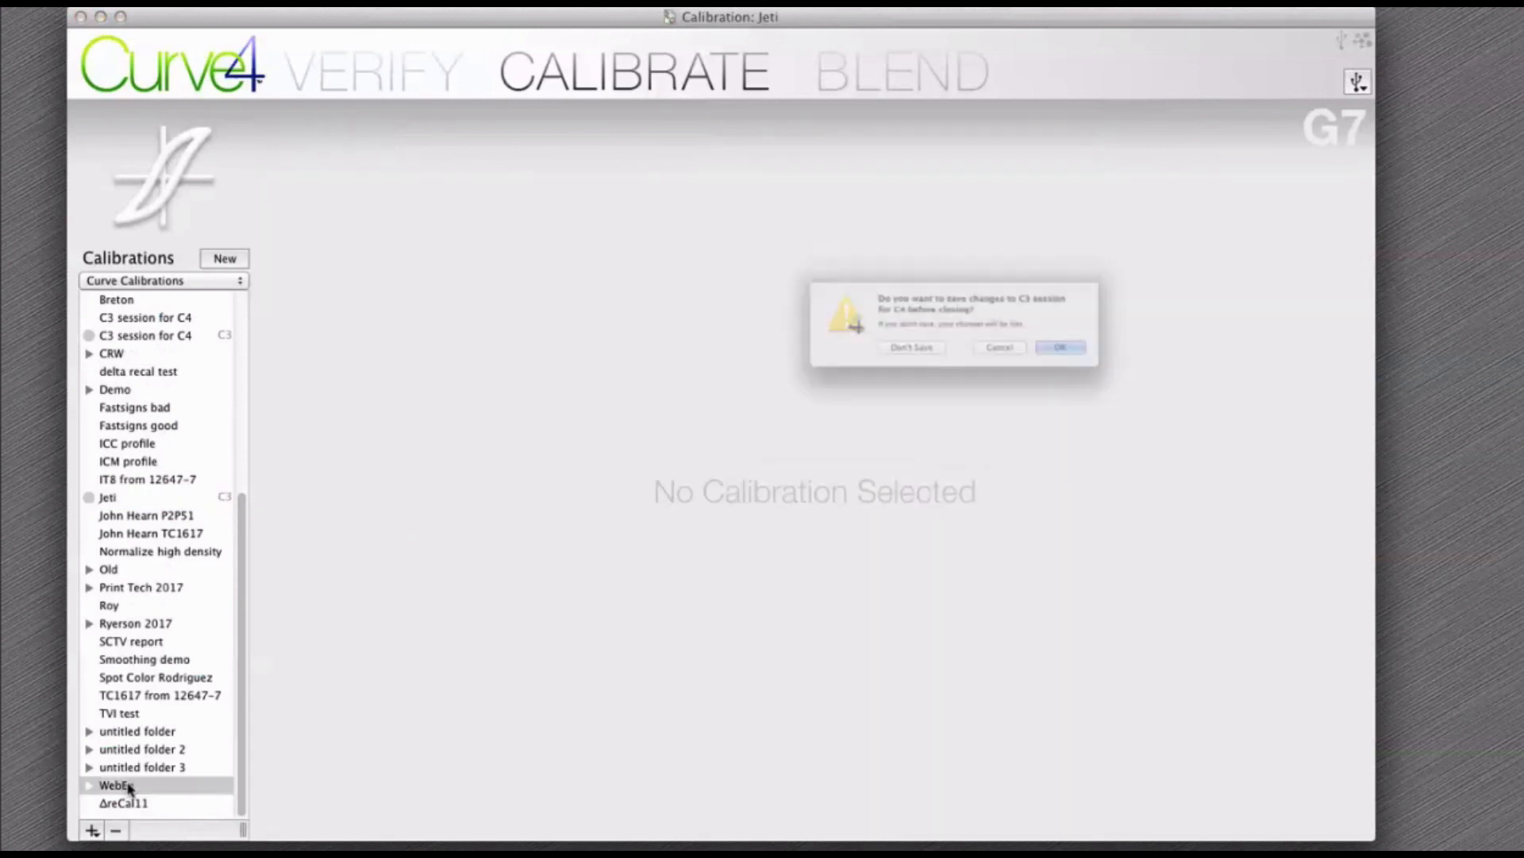
pyautogui.click(1147, 370)
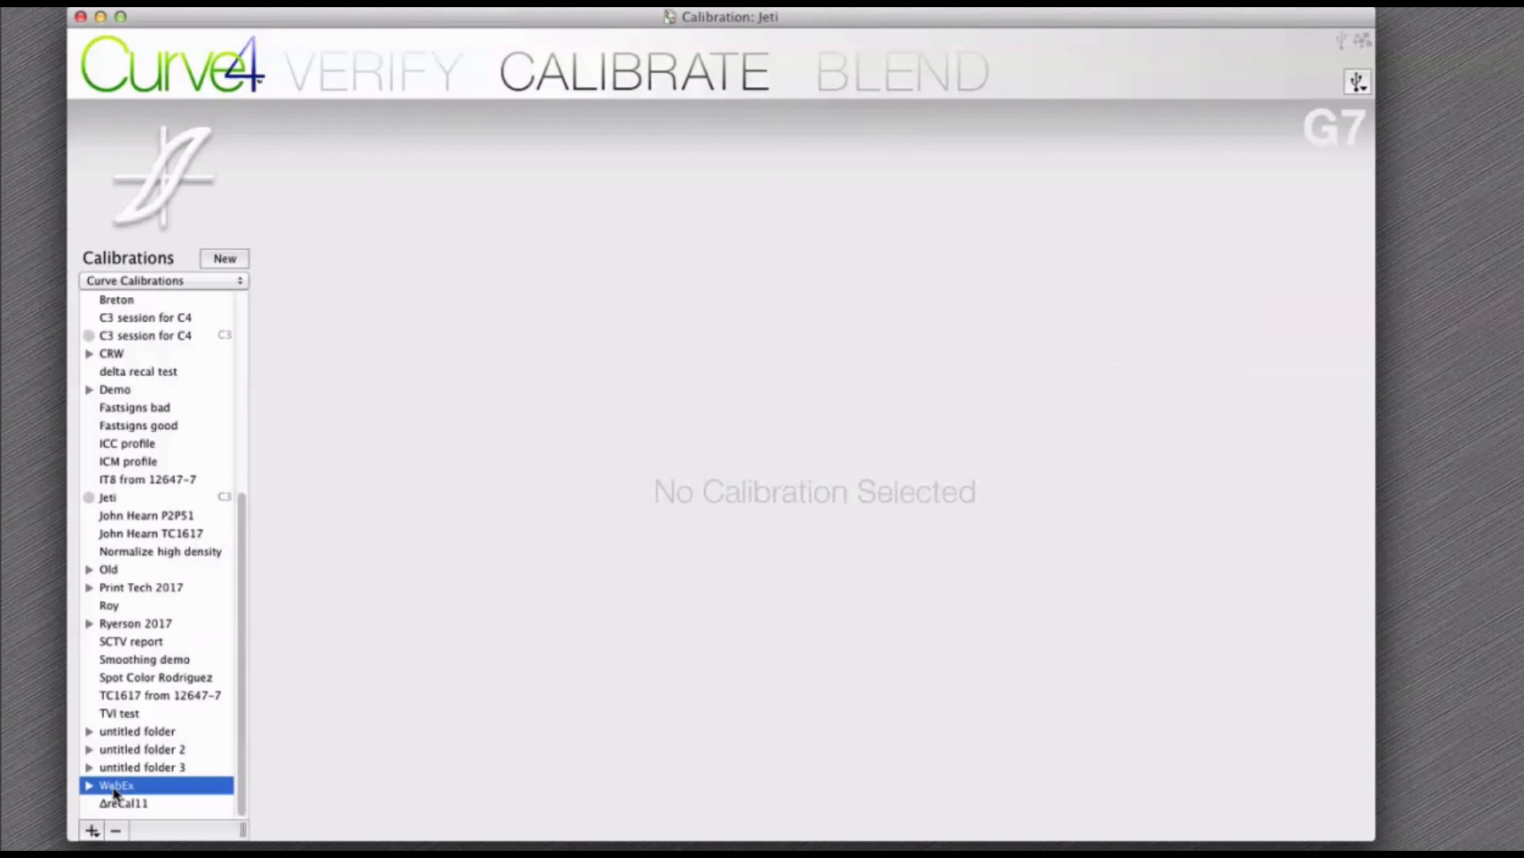
pyautogui.click(1104, 362)
pyautogui.click(89, 785)
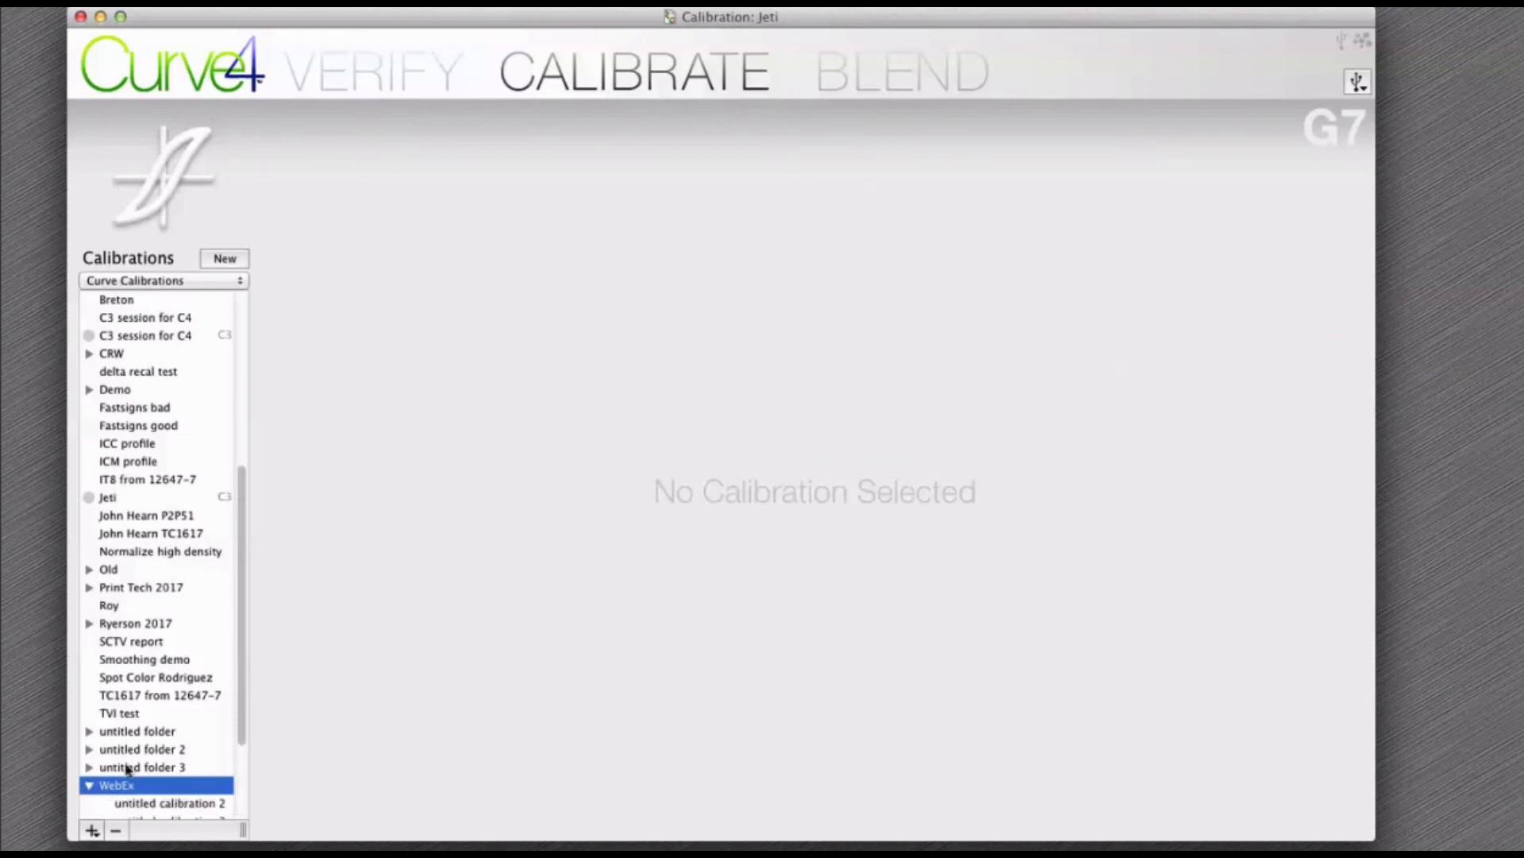
pyautogui.scroll(-4, 119, 715)
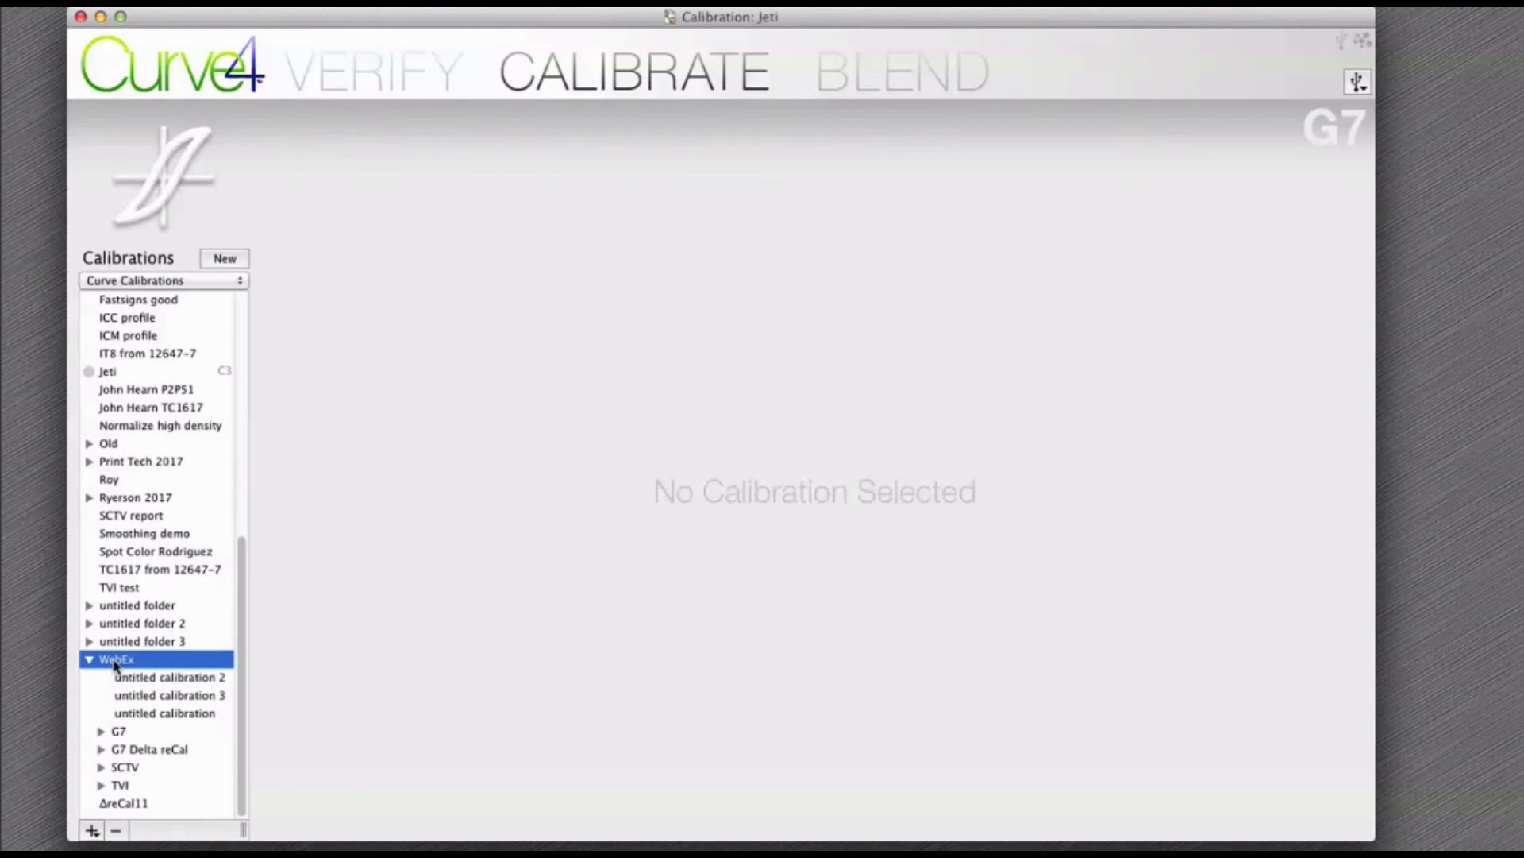
# Return to the WebEx calibrations folder and view the output curves of the SCTV calibration's Verification1 run
pyautogui.press('super+q')
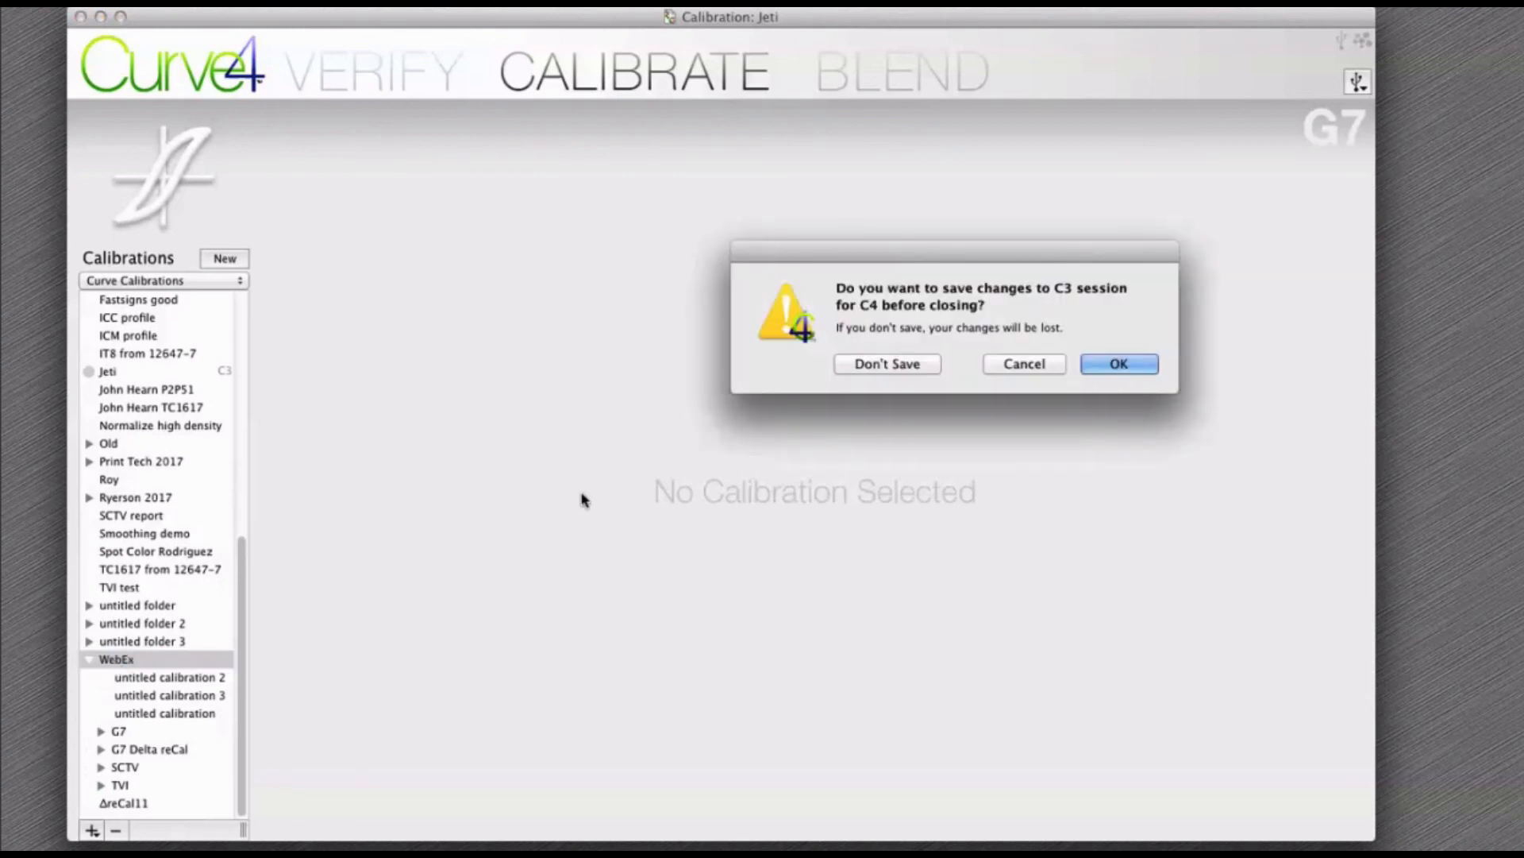
pyautogui.press('Return')
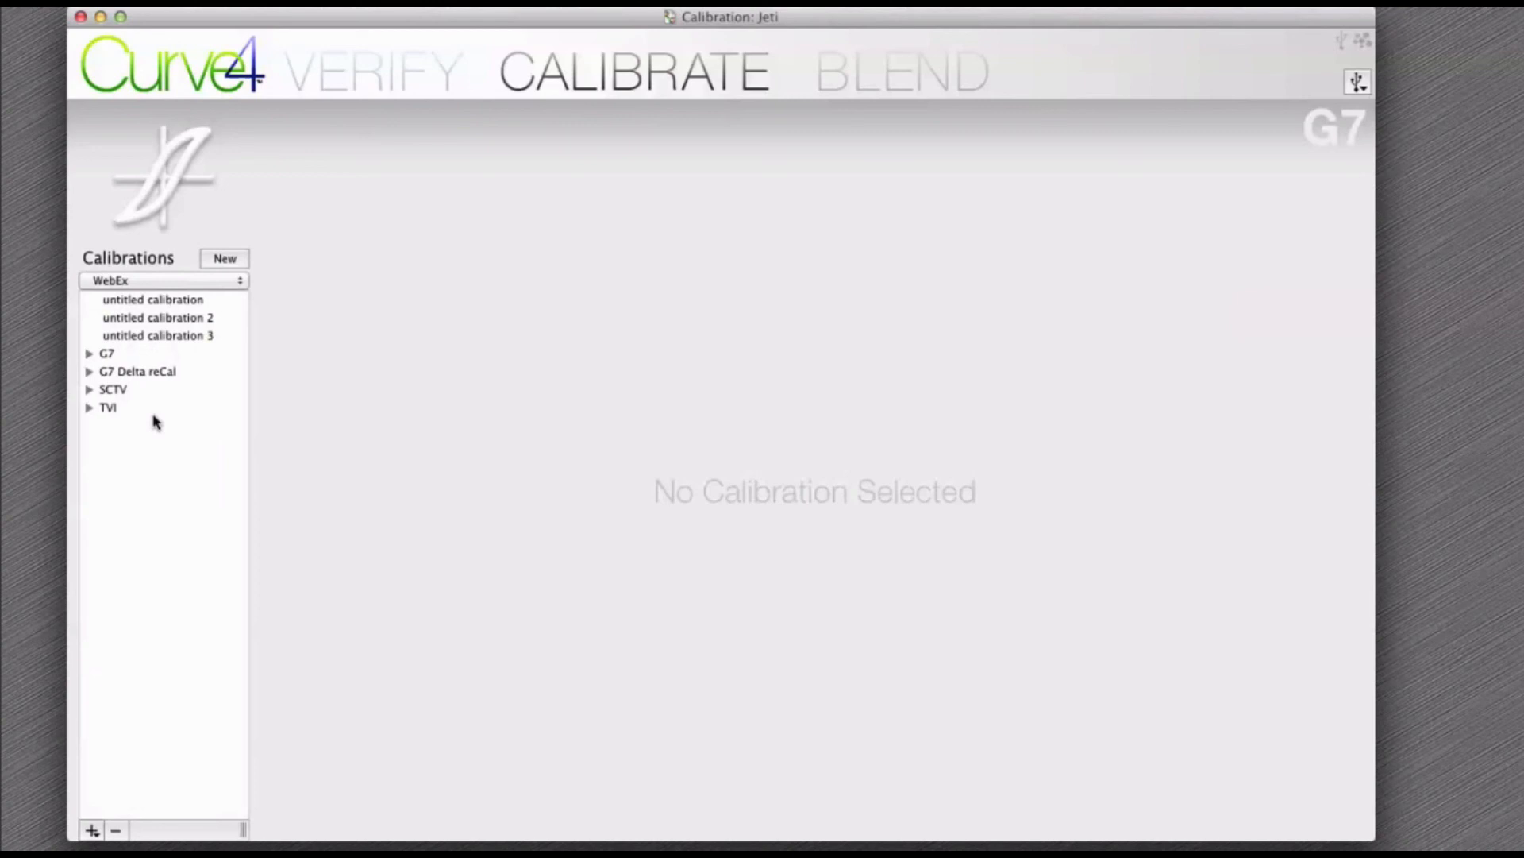
pyautogui.click(355, 218)
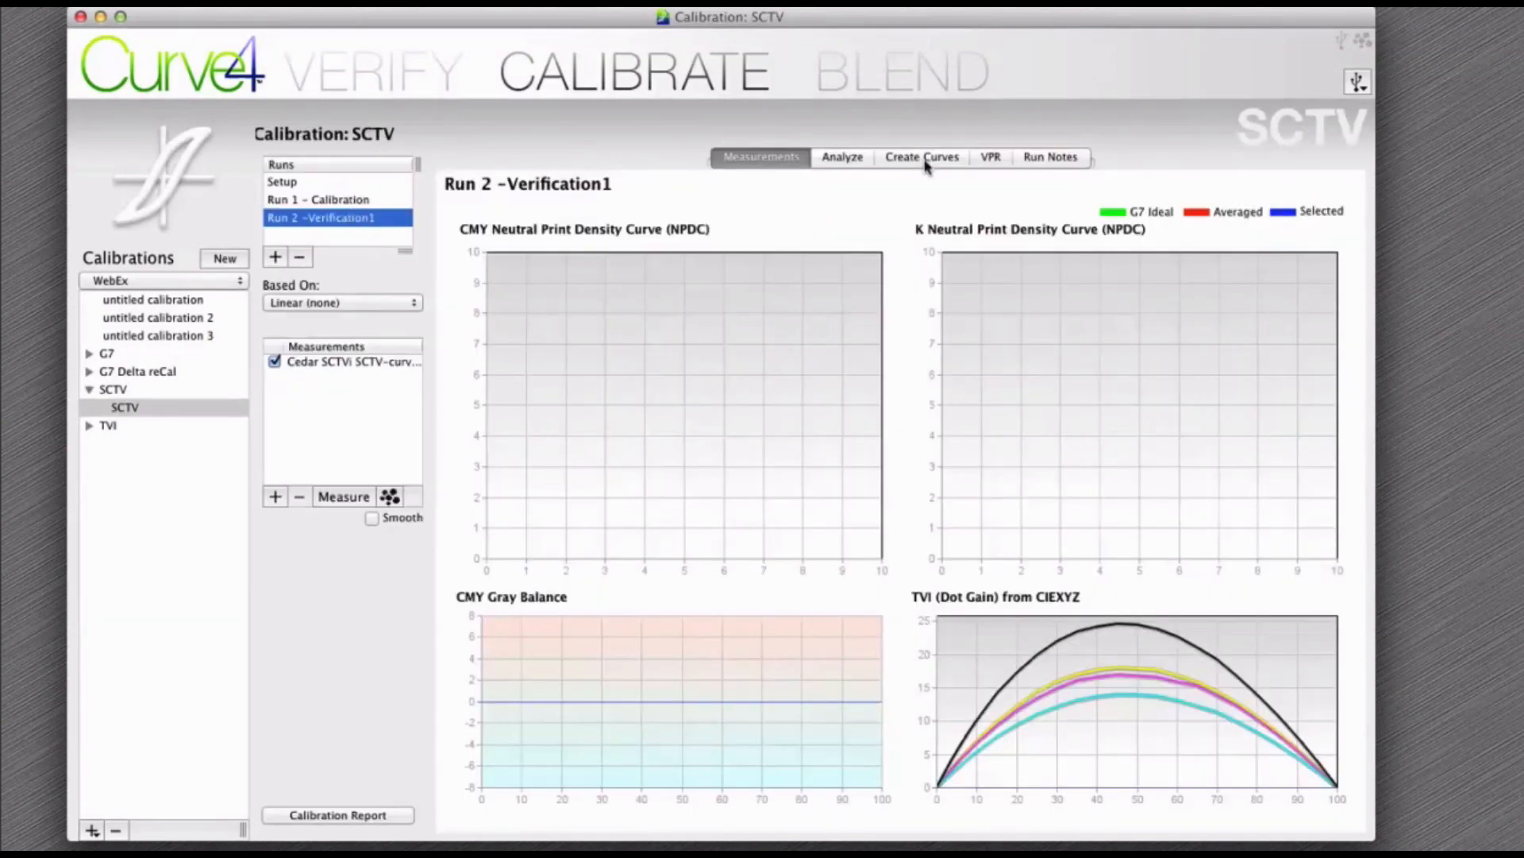
pyautogui.click(924, 159)
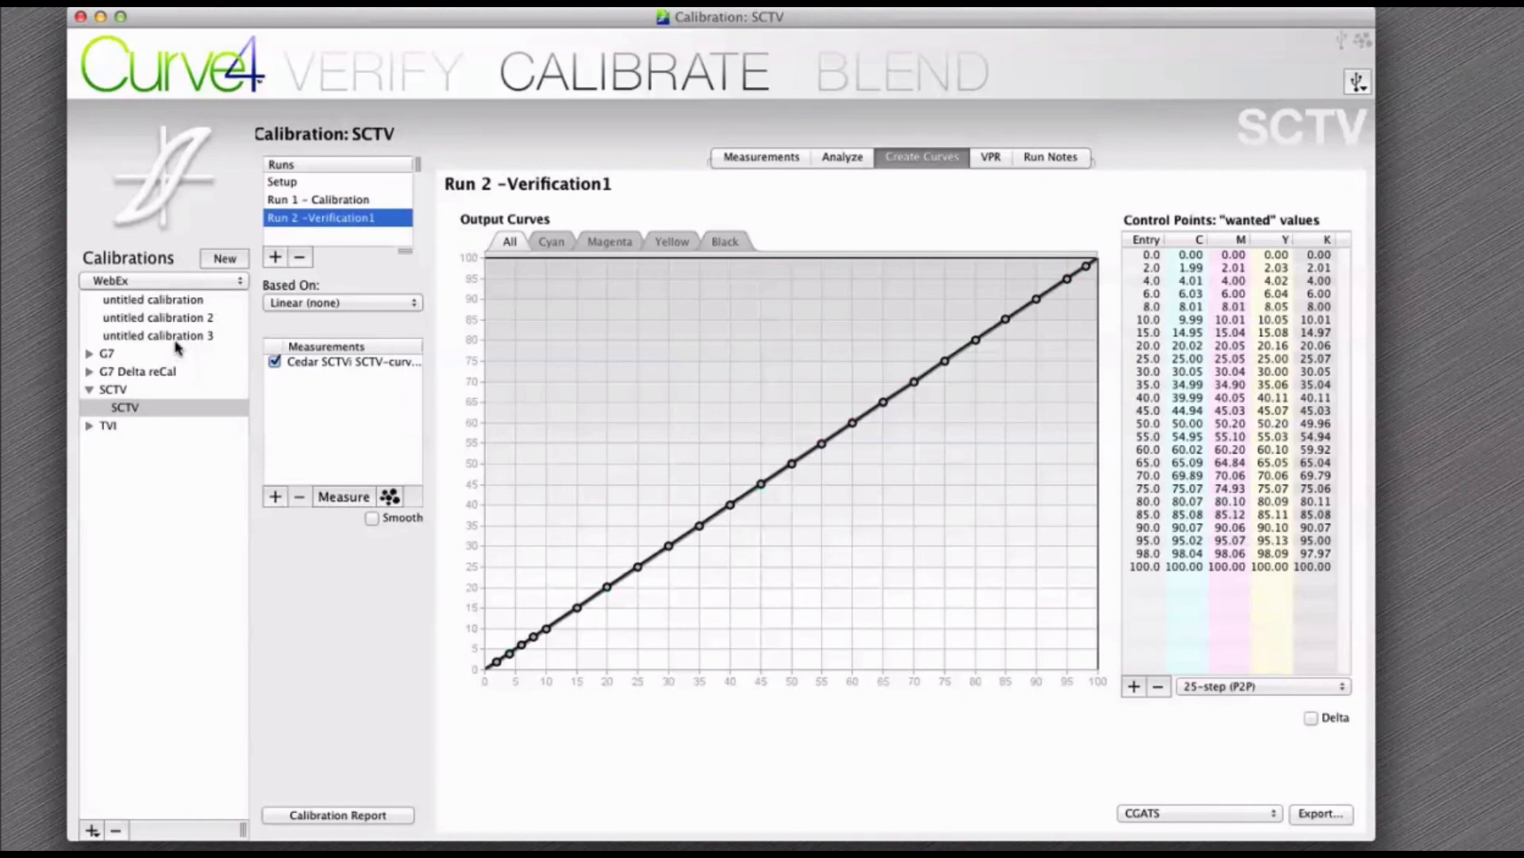
# Expand the G7 group and examine the Ink & Substrate analysis of the G7 microP2P calibration's Run 1
pyautogui.click(90, 353)
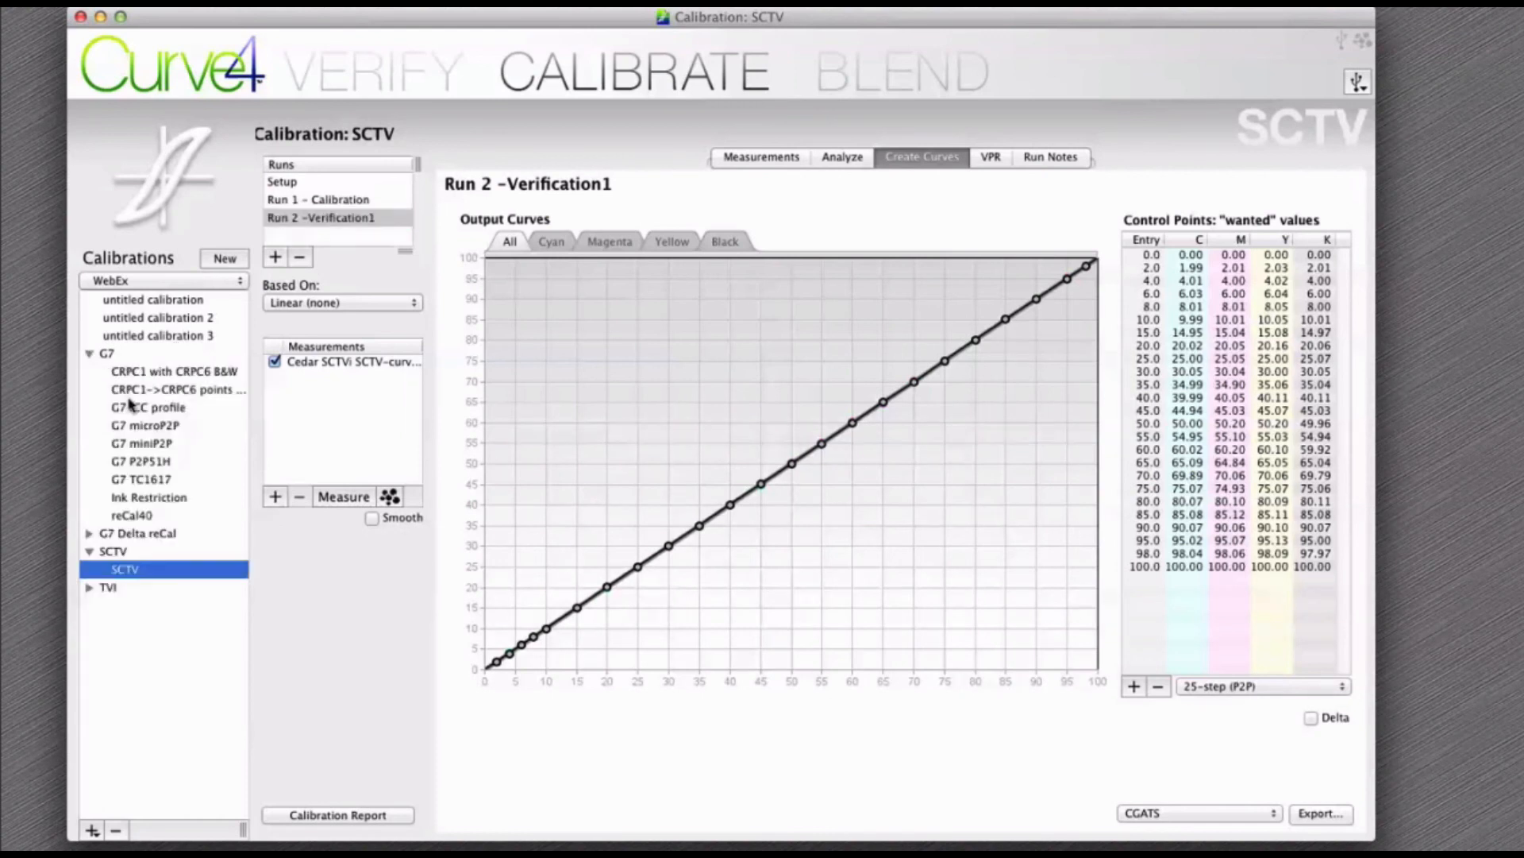
pyautogui.click(162, 445)
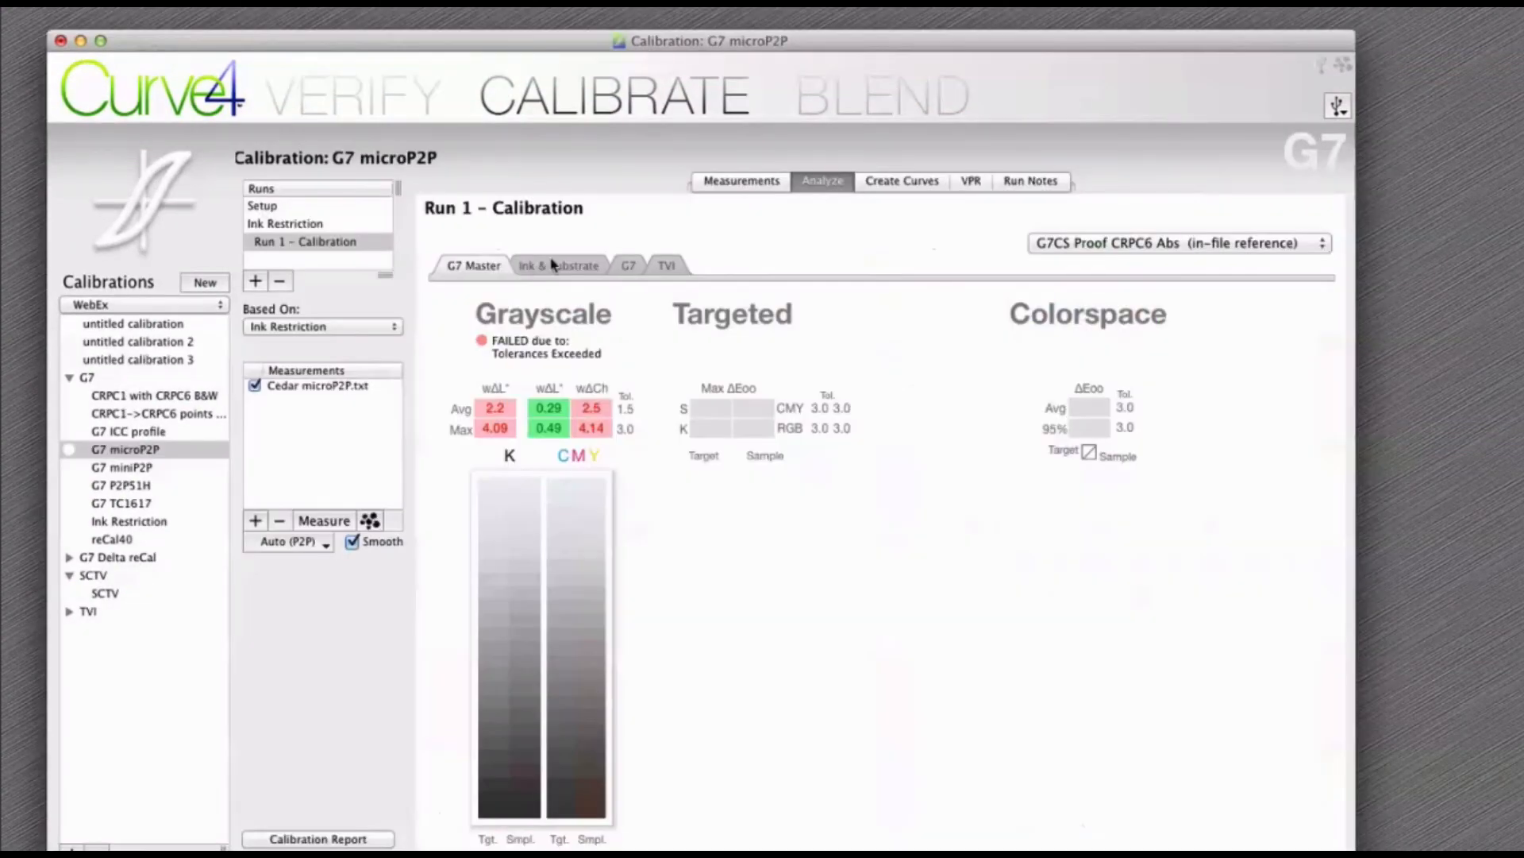
pyautogui.click(553, 264)
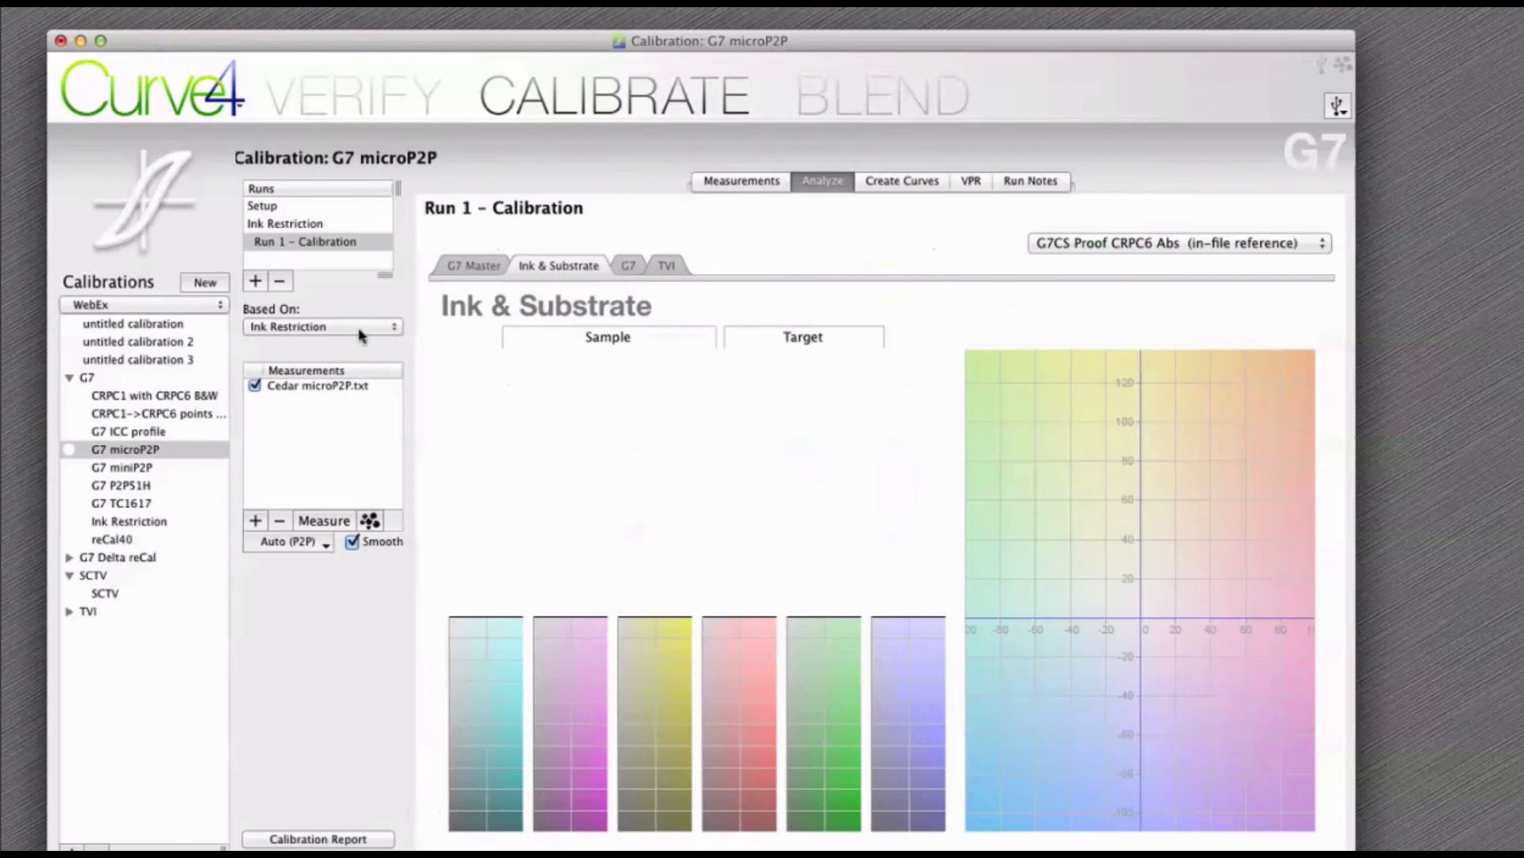
pyautogui.click(320, 371)
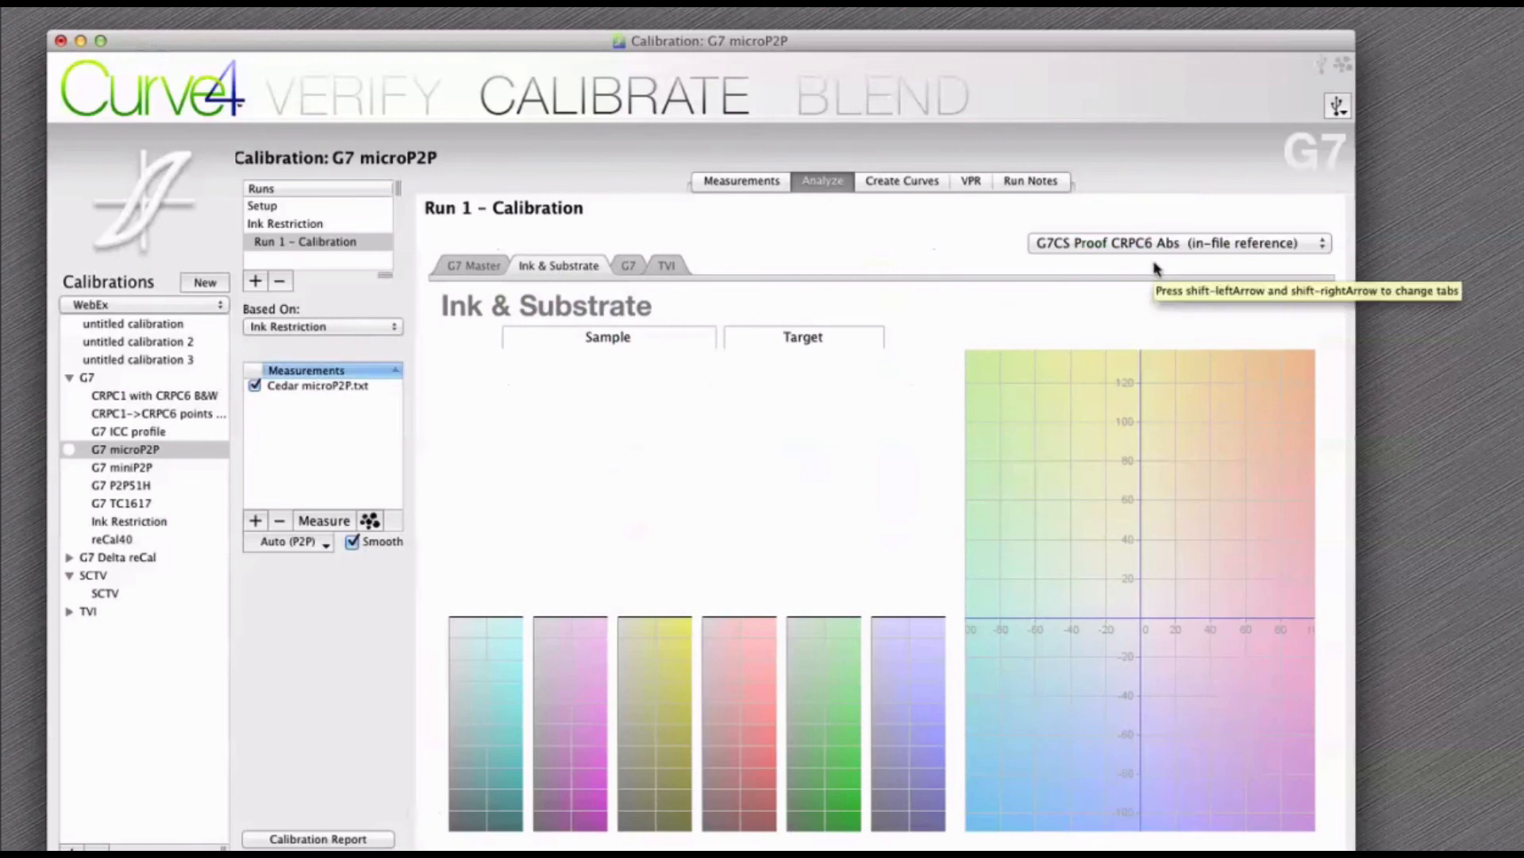